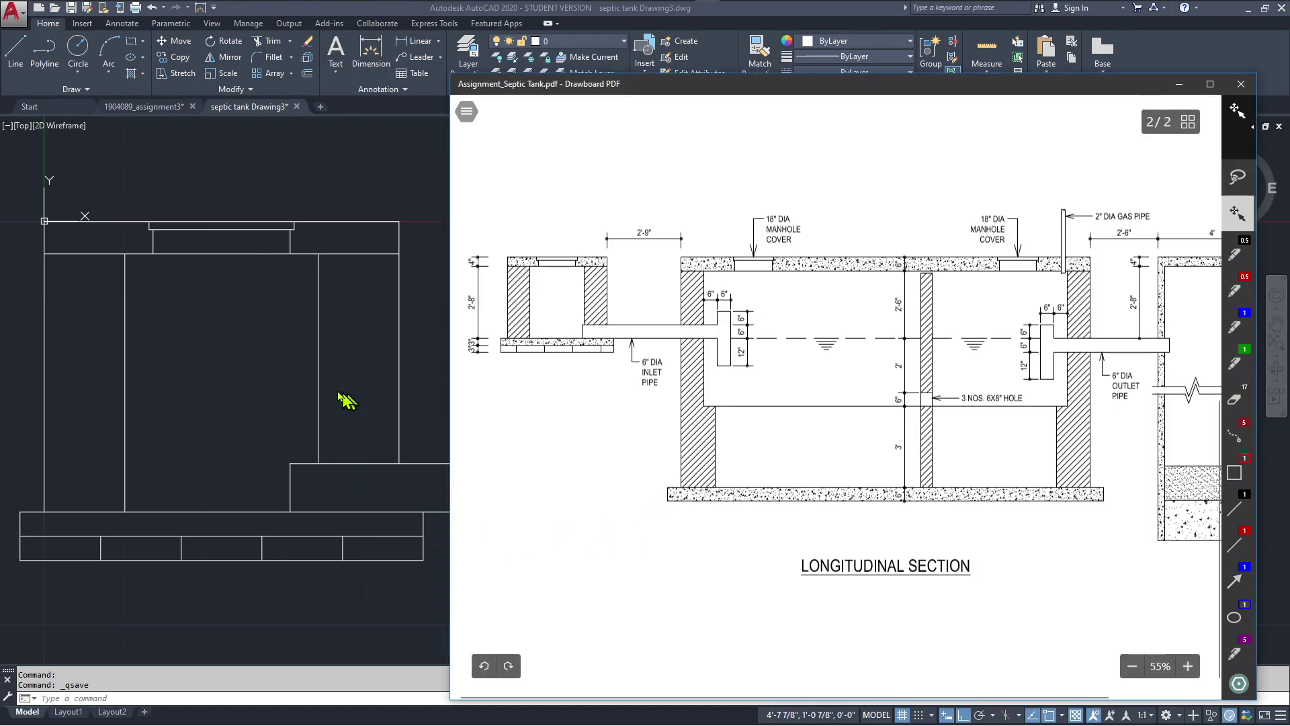
- Review the septic tank reference PDF, then drag its window off the left edge of the screen
{"action": "scroll", "coordinate": [334, 394], "scroll_direction": "down", "scroll_amount": 2}
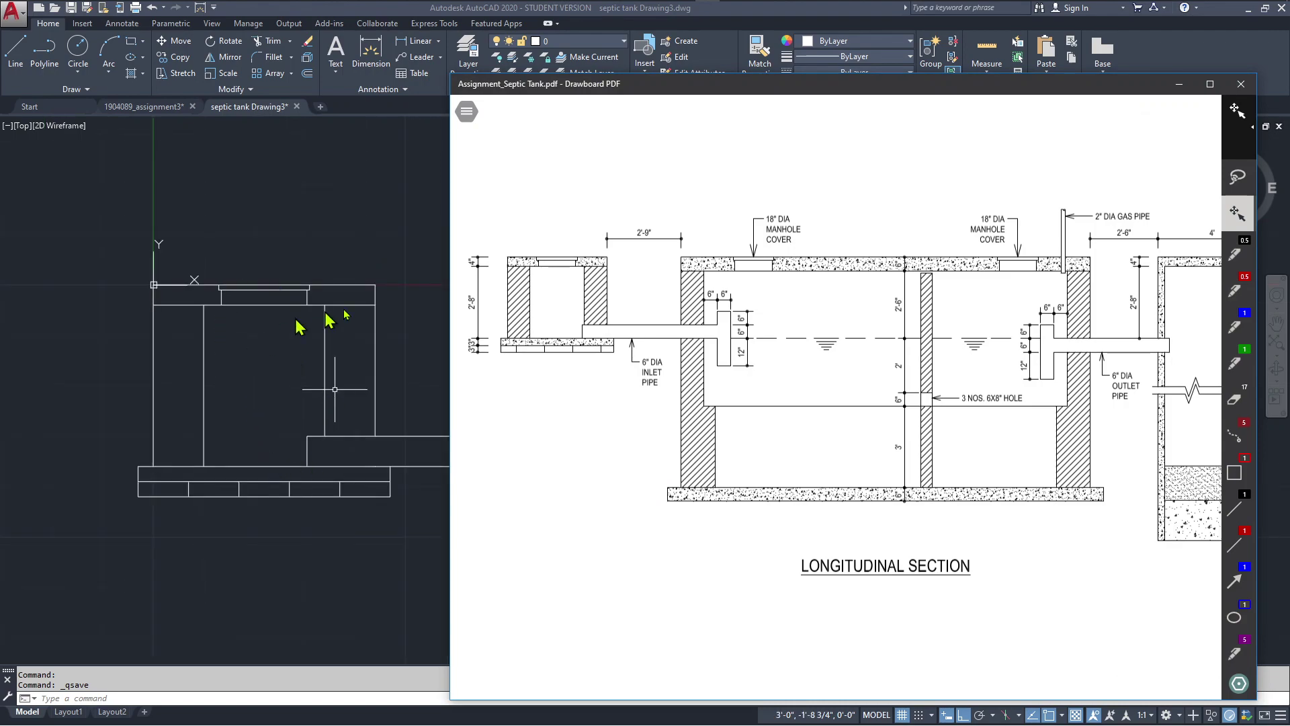
{"action": "scroll", "coordinate": [807, 463], "scroll_direction": "up", "scroll_amount": 5}
{"action": "scroll", "coordinate": [827, 437], "scroll_direction": "up", "scroll_amount": 4}
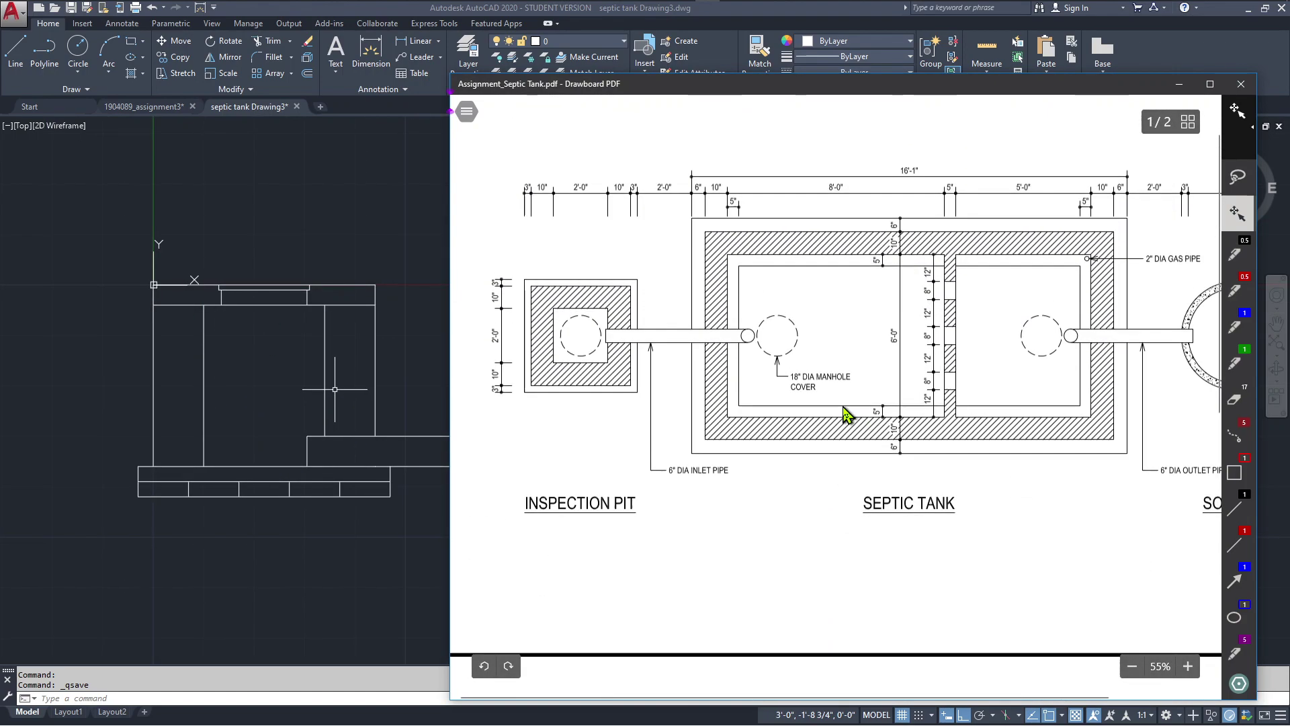
{"action": "scroll", "coordinate": [846, 414], "scroll_direction": "down", "scroll_amount": 2}
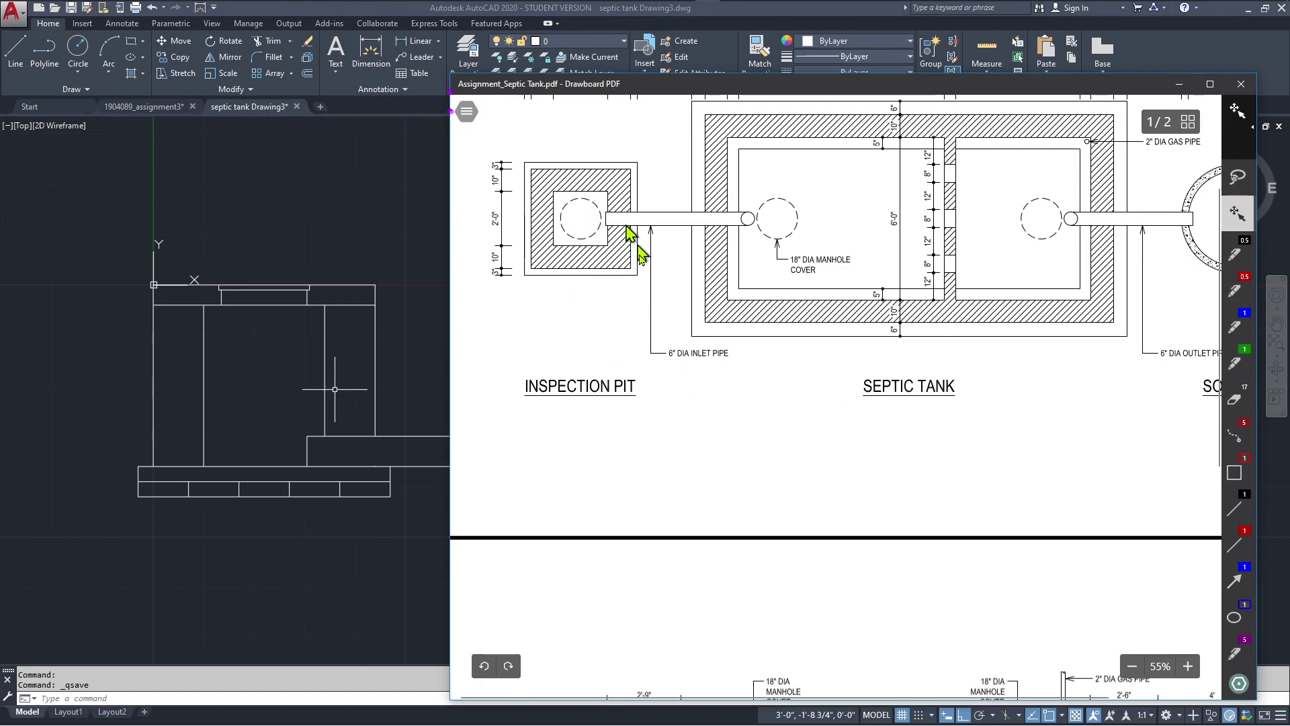
{"action": "scroll", "coordinate": [672, 346], "scroll_direction": "down", "scroll_amount": 6}
{"action": "scroll", "coordinate": [699, 350], "scroll_direction": "down", "scroll_amount": 1}
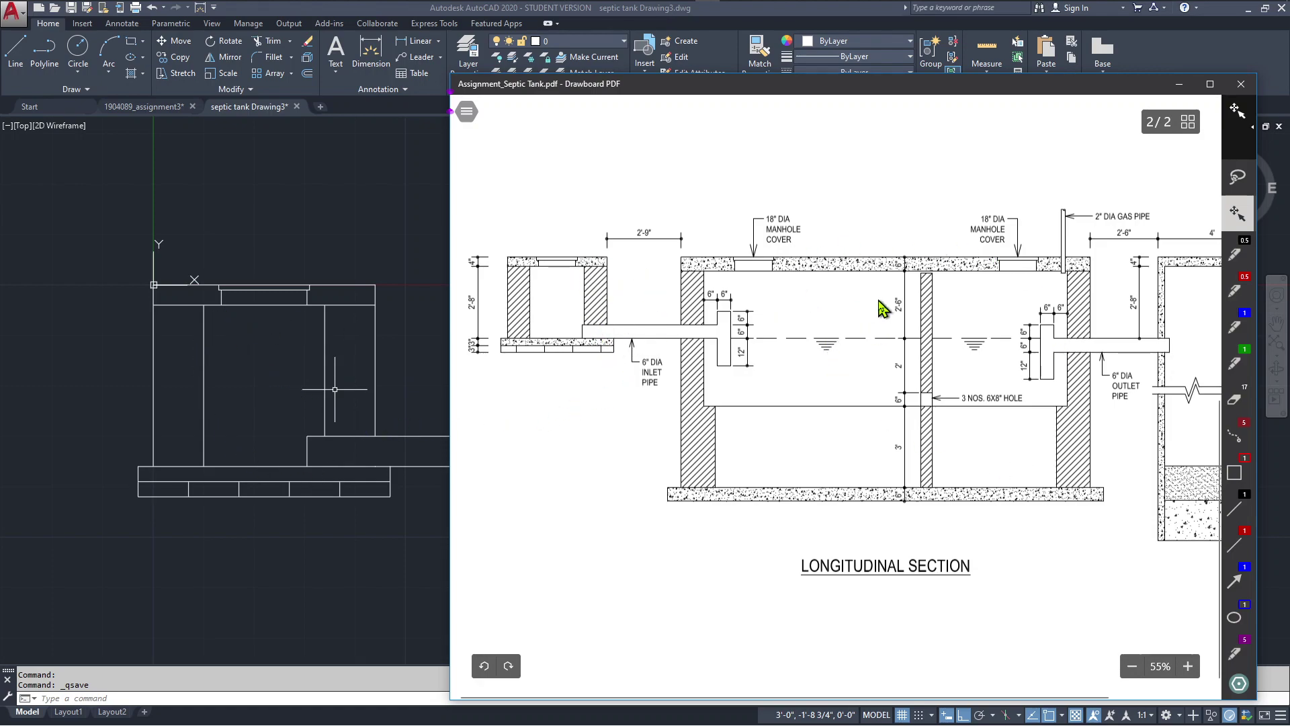
{"action": "scroll", "coordinate": [874, 289], "scroll_direction": "up", "scroll_amount": 7}
{"action": "scroll", "coordinate": [884, 309], "scroll_direction": "up", "scroll_amount": 1}
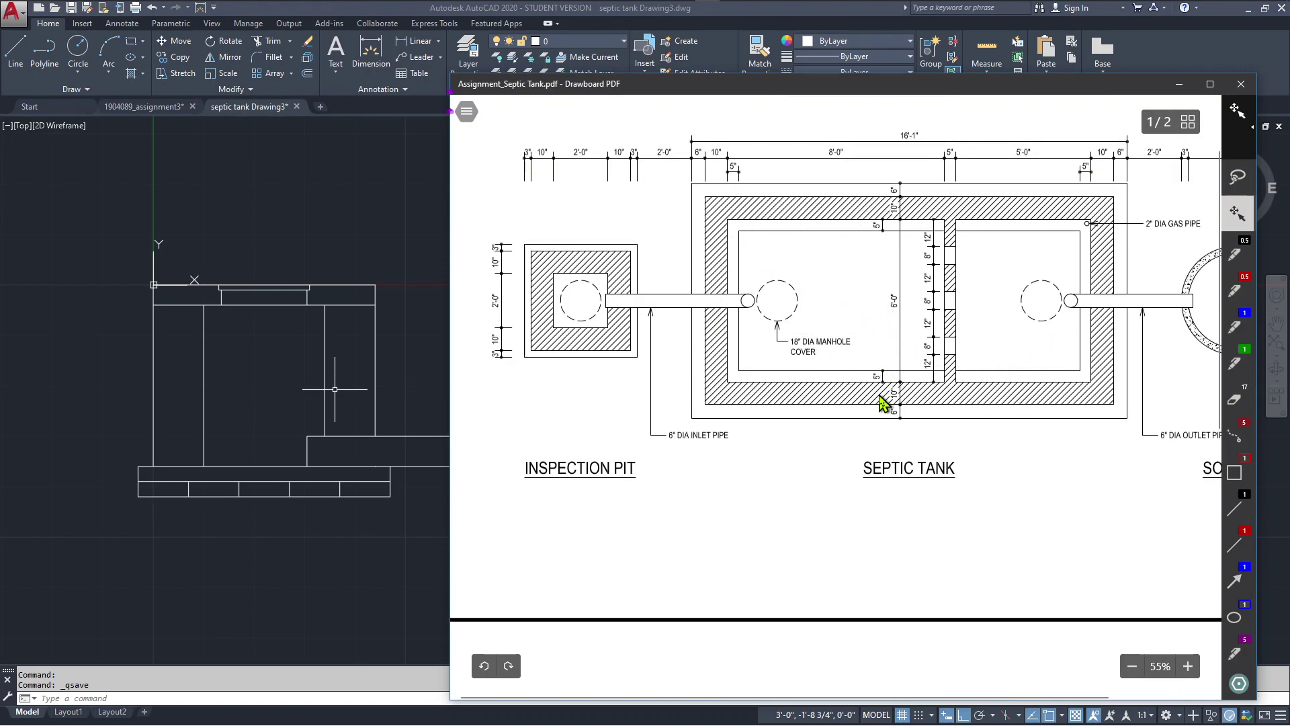
{"action": "scroll", "coordinate": [877, 382], "scroll_direction": "down", "scroll_amount": 8}
{"action": "scroll", "coordinate": [877, 382], "scroll_direction": "up", "scroll_amount": 6}
{"action": "scroll", "coordinate": [876, 382], "scroll_direction": "up", "scroll_amount": 3}
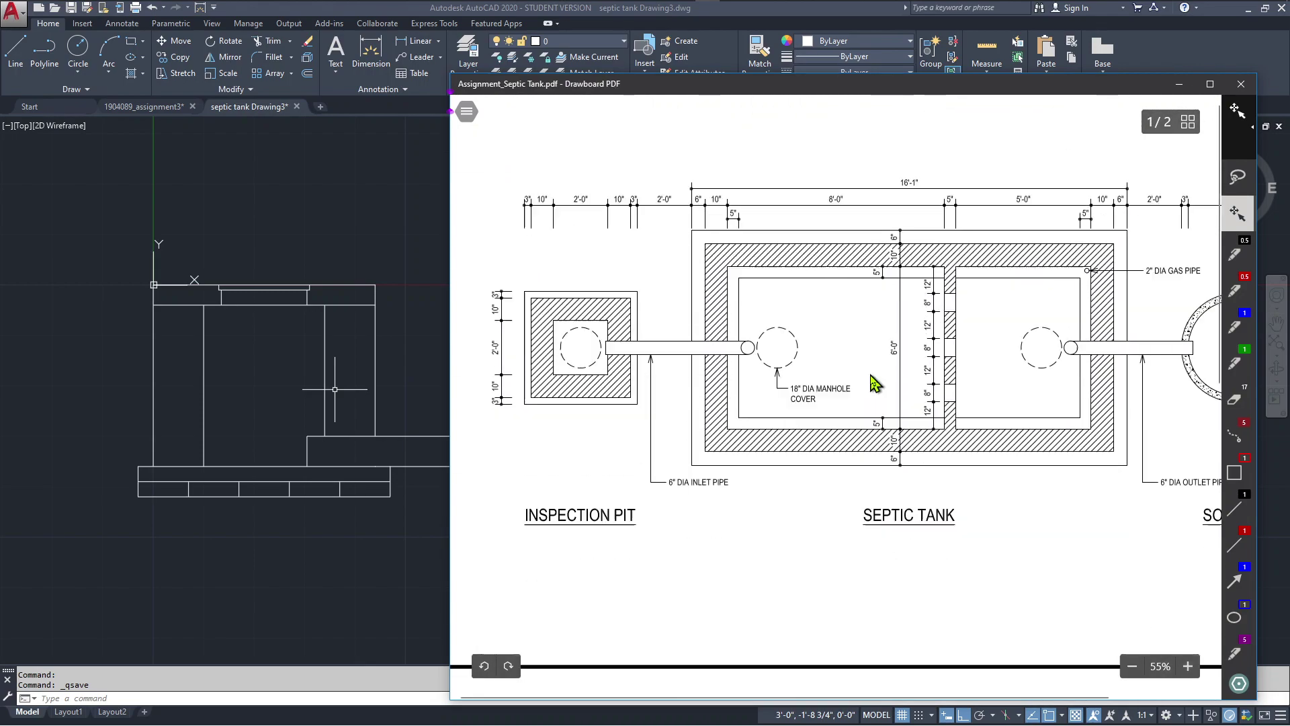
{"action": "scroll", "coordinate": [873, 381], "scroll_direction": "down", "scroll_amount": 7}
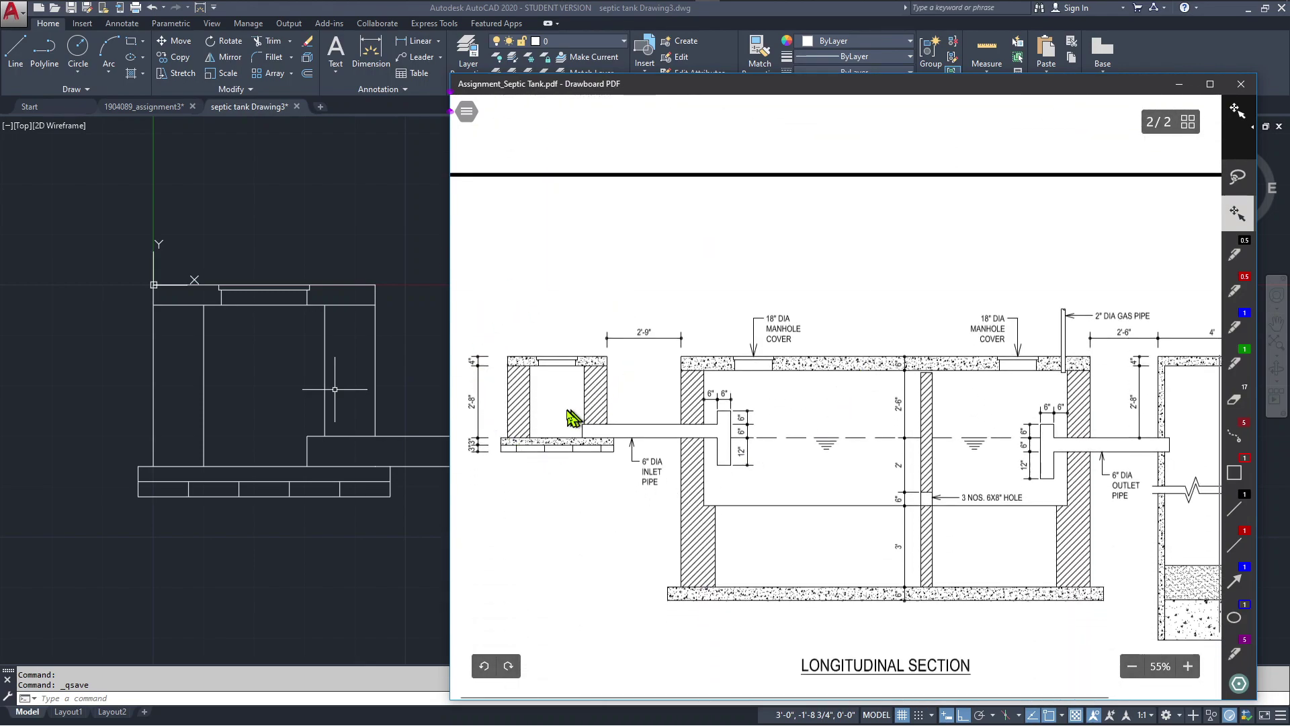
{"action": "scroll", "coordinate": [585, 415], "scroll_direction": "up", "scroll_amount": 1}
{"action": "scroll", "coordinate": [596, 415], "scroll_direction": "up", "scroll_amount": 7}
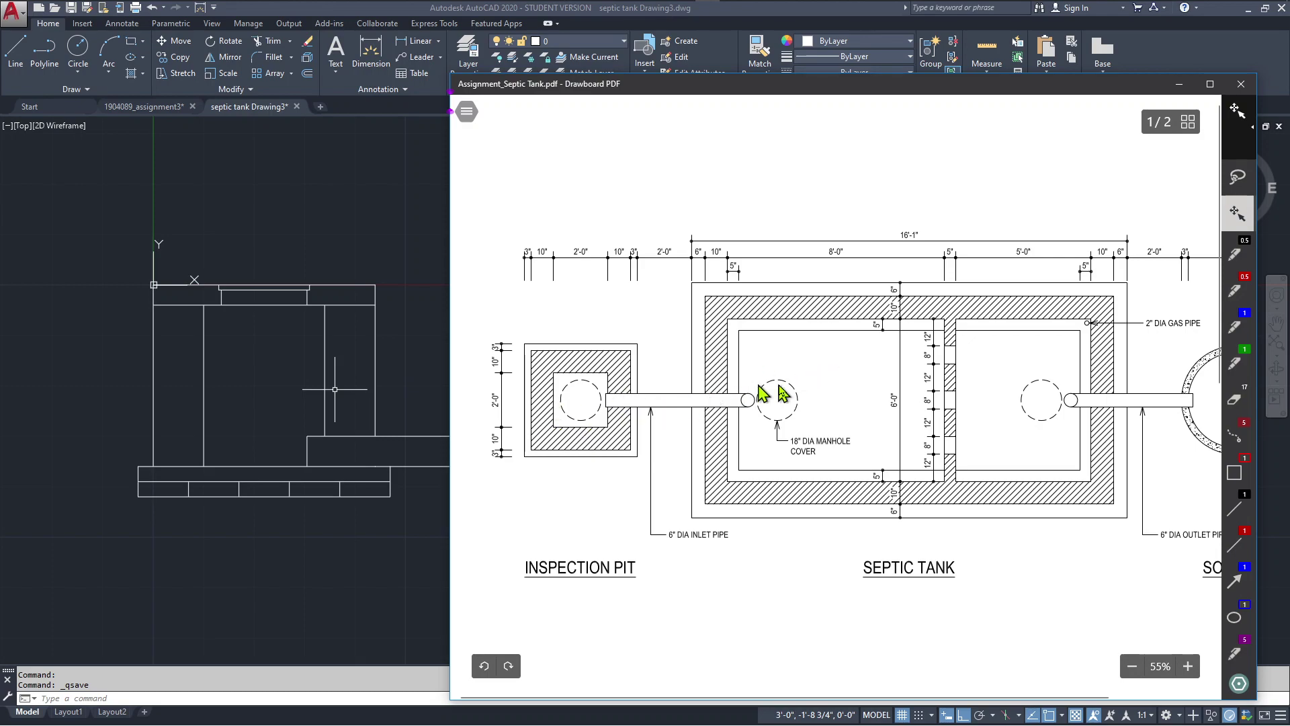
{"action": "scroll", "coordinate": [807, 450], "scroll_direction": "down", "scroll_amount": 2}
{"action": "scroll", "coordinate": [811, 464], "scroll_direction": "down", "scroll_amount": 5}
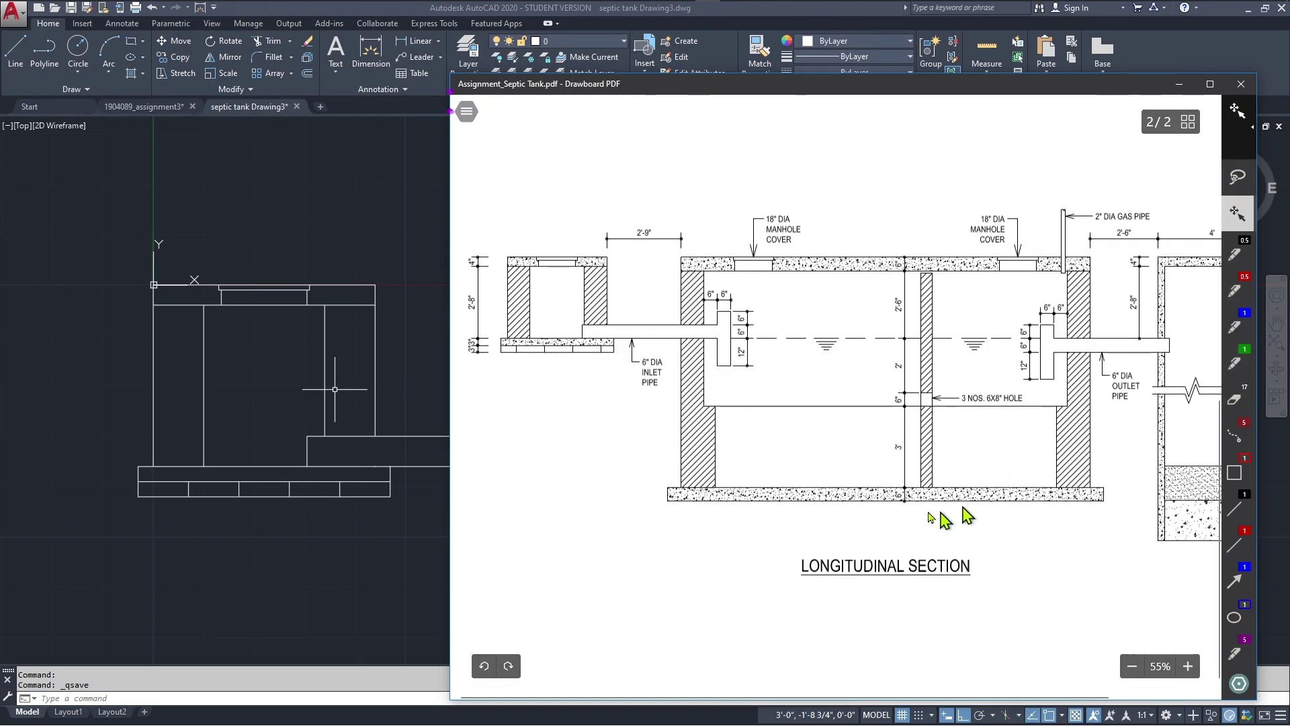
{"action": "scroll", "coordinate": [931, 407], "scroll_direction": "up", "scroll_amount": 3}
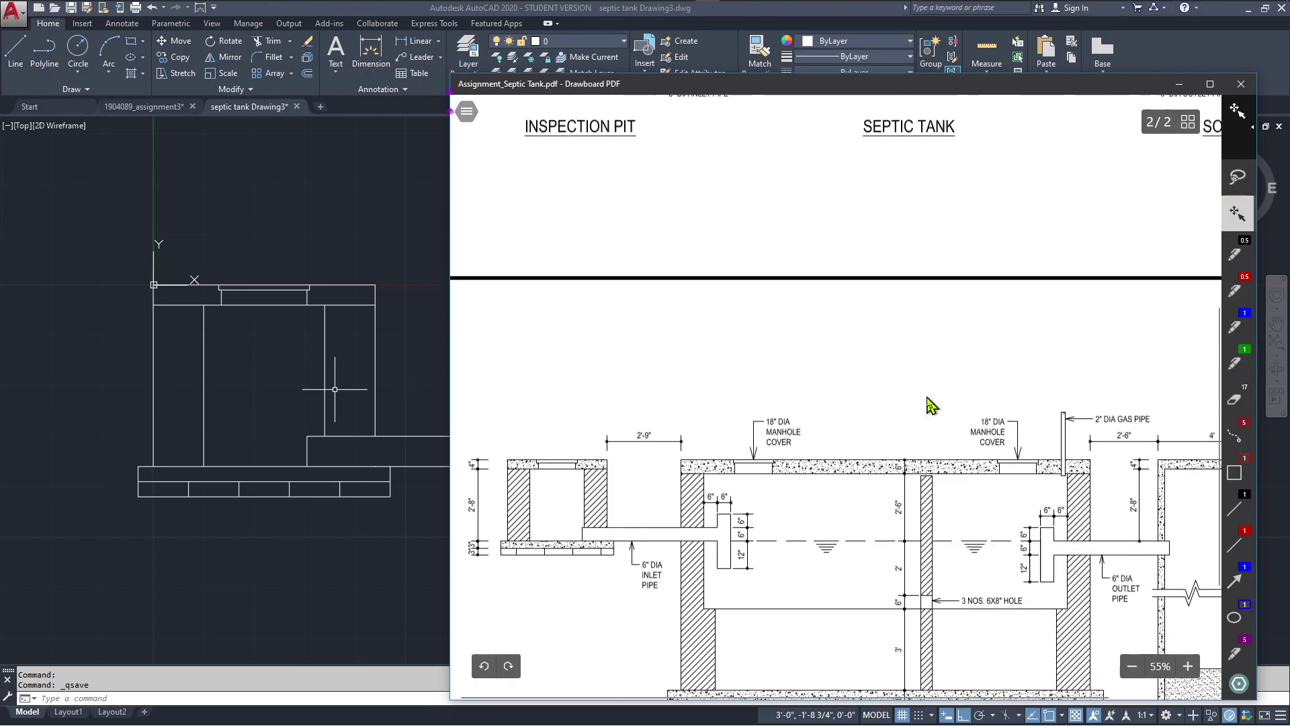
{"action": "scroll", "coordinate": [921, 430], "scroll_direction": "down", "scroll_amount": 3}
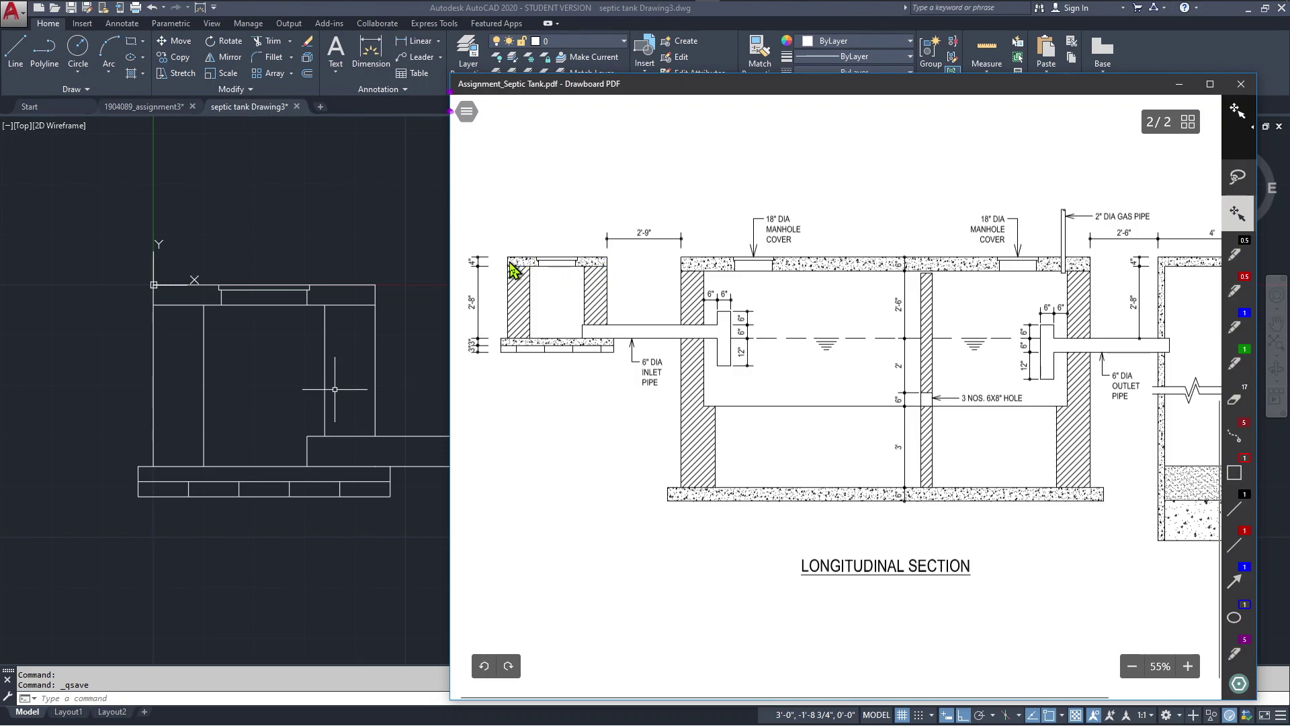
{"action": "scroll", "coordinate": [510, 264], "scroll_direction": "right", "scroll_amount": 1}
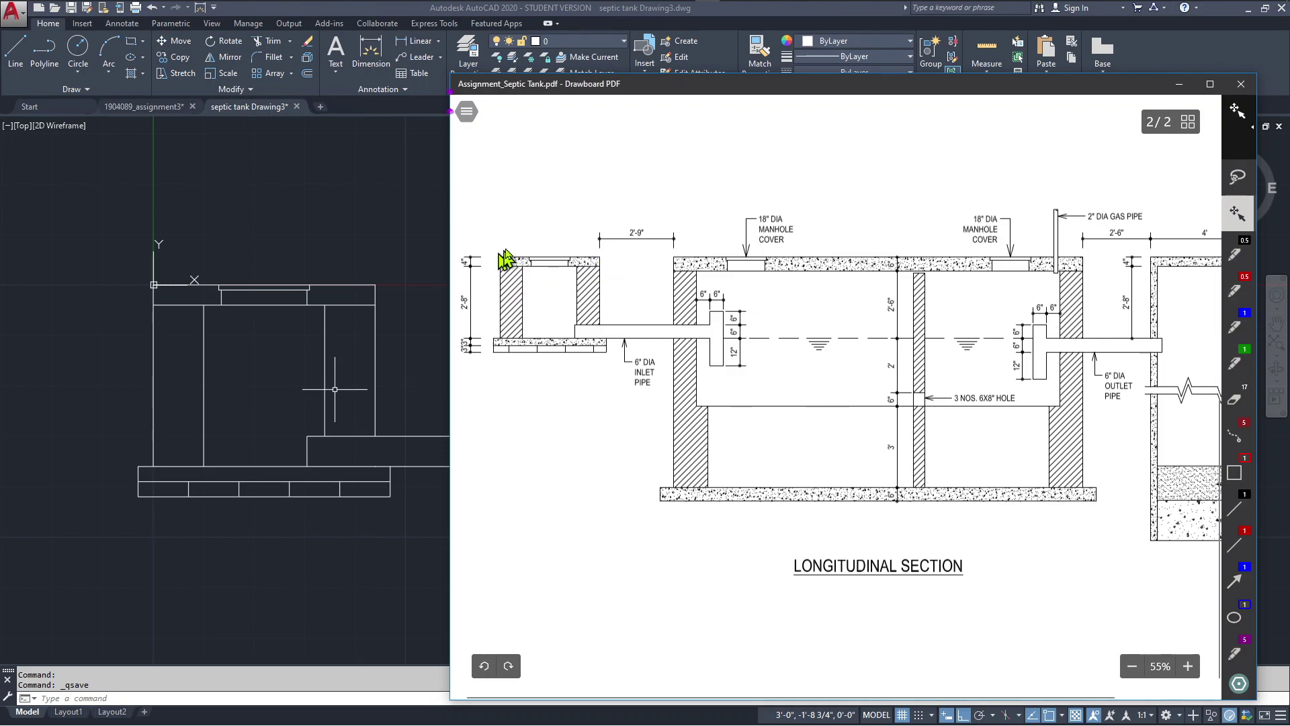
{"action": "scroll", "coordinate": [505, 266], "scroll_direction": "left", "scroll_amount": 1}
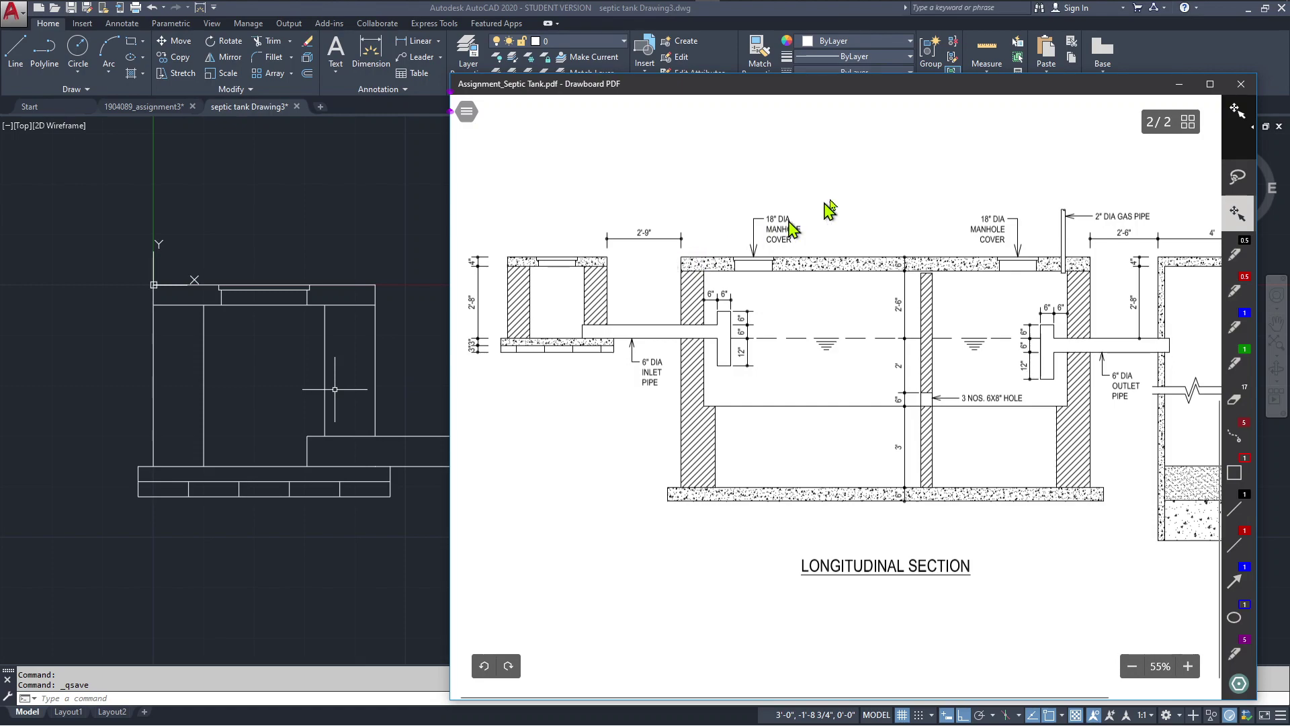
{"action": "left_click_drag", "start_coordinate": [1022, 92], "coordinate": [0, 209]}
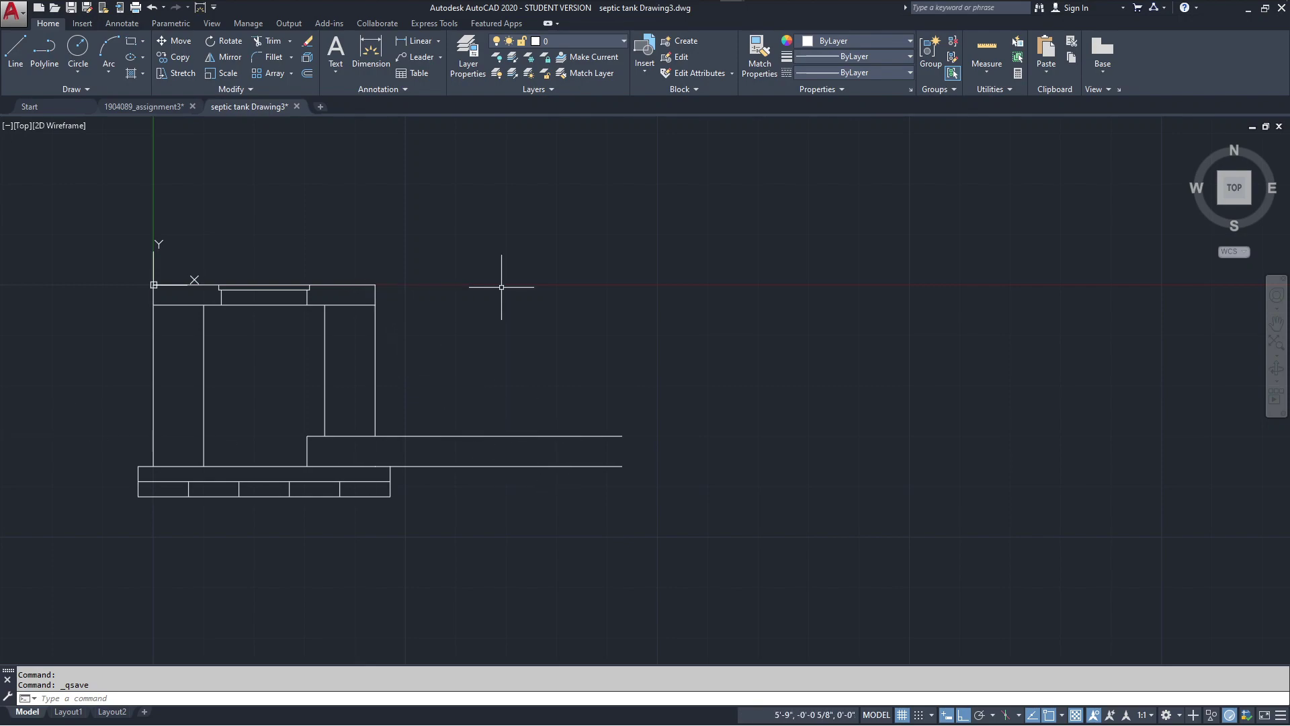
- Draw a short horizontal line starting 2'9 right of the inspection pit's top-right corner
{"action": "left_click", "coordinate": [16, 53]}
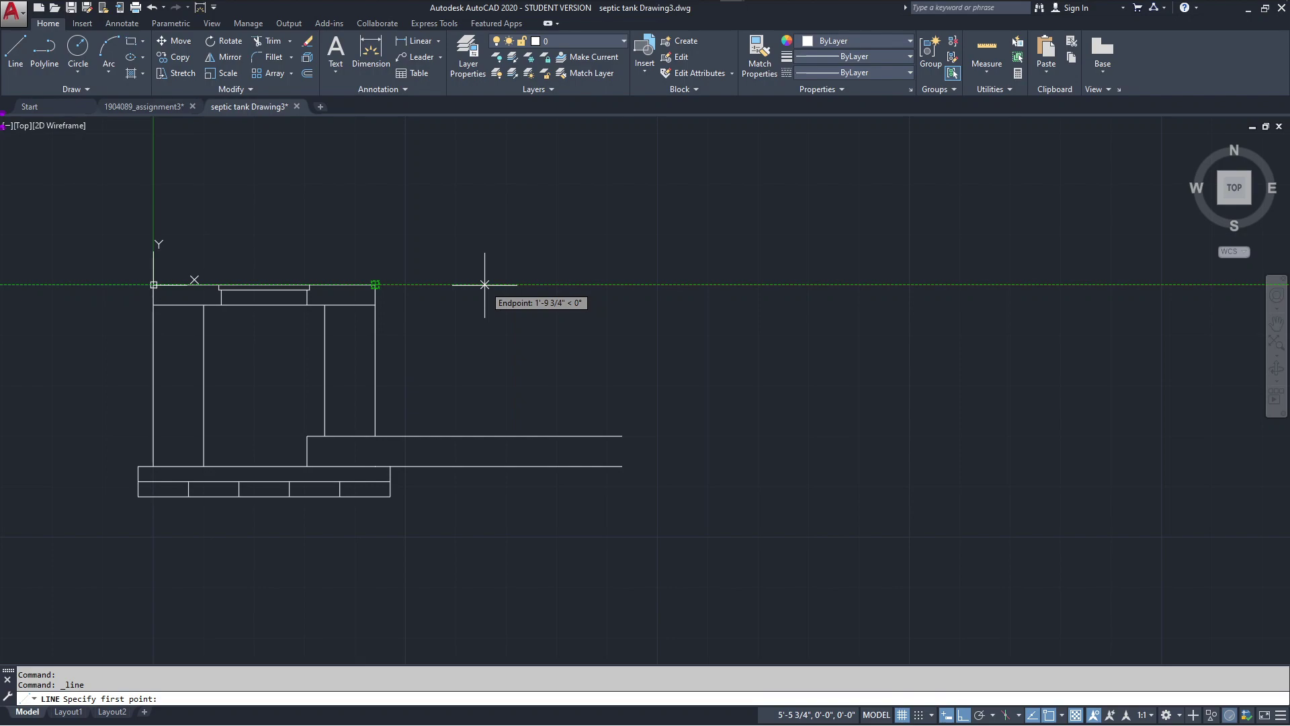
{"action": "type", "text": "2'9"}
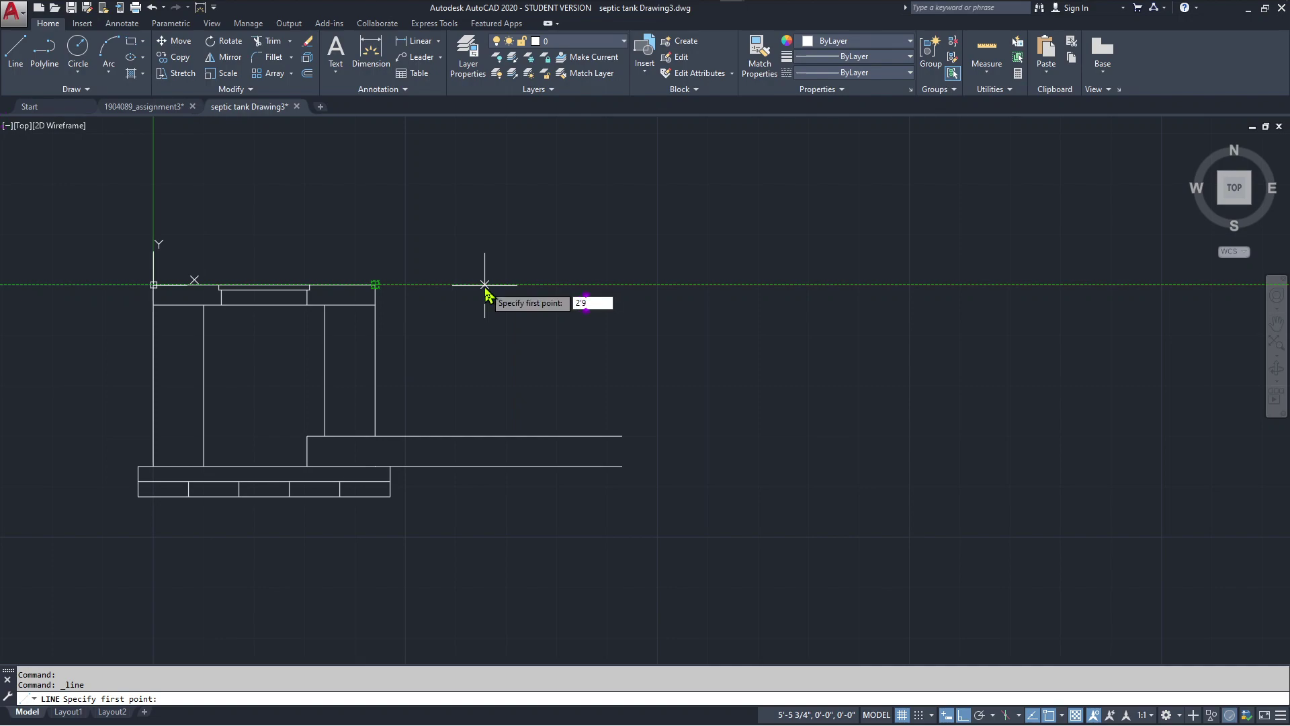
{"action": "key", "text": "Return"}
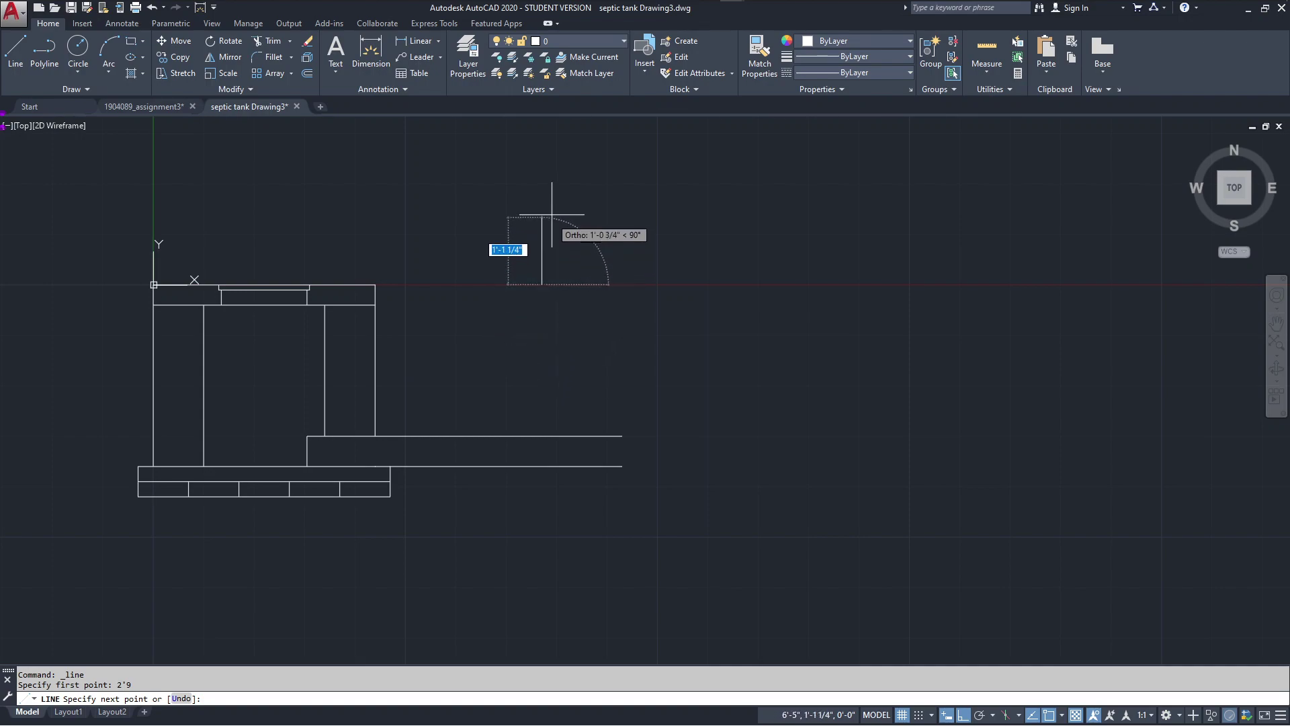
{"action": "left_click", "coordinate": [669, 284]}
{"action": "key", "text": "Escape"}
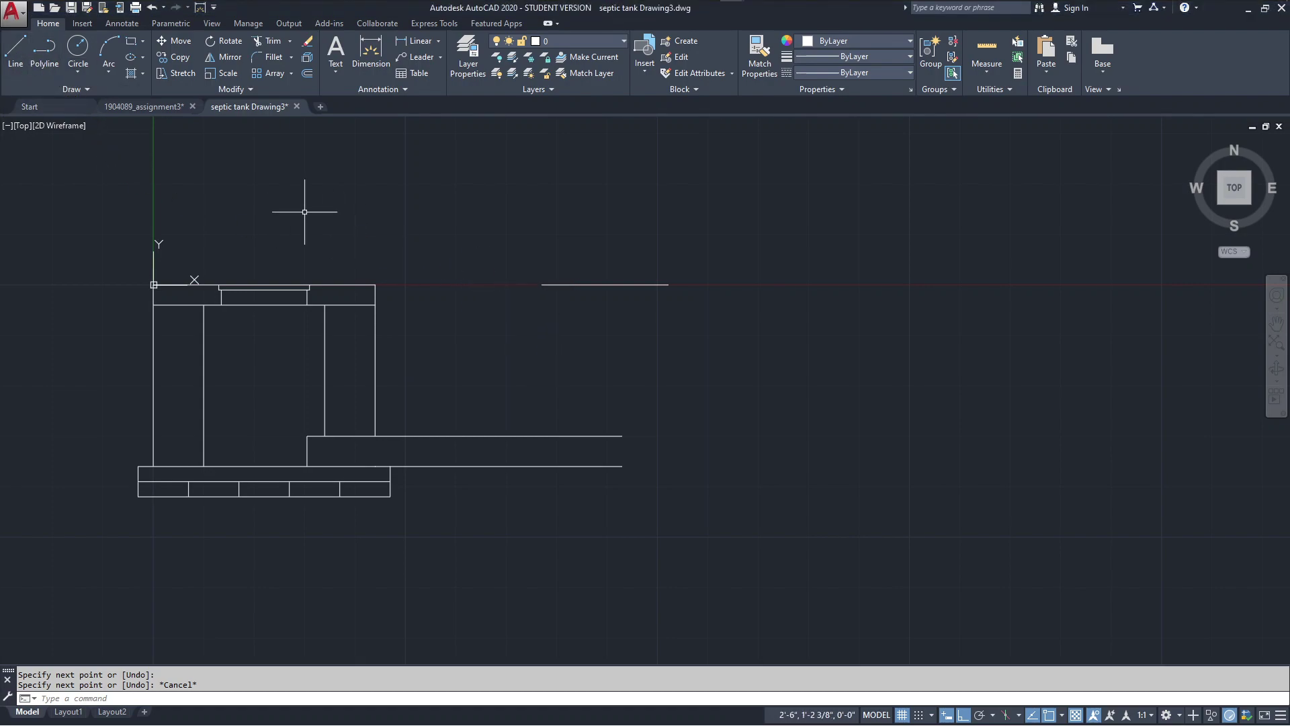
- Draw the tank's 8.5' left wall down from the top line's left end
{"action": "left_click", "coordinate": [16, 62]}
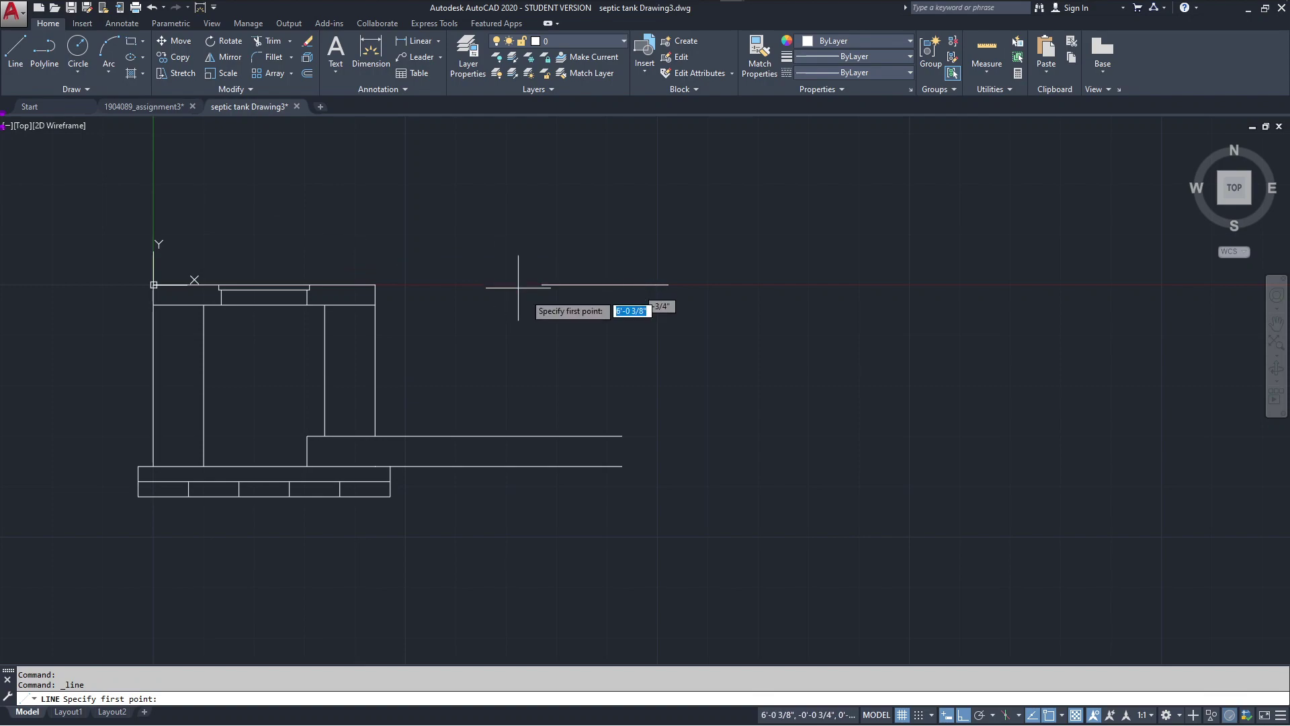
{"action": "left_click", "coordinate": [541, 284]}
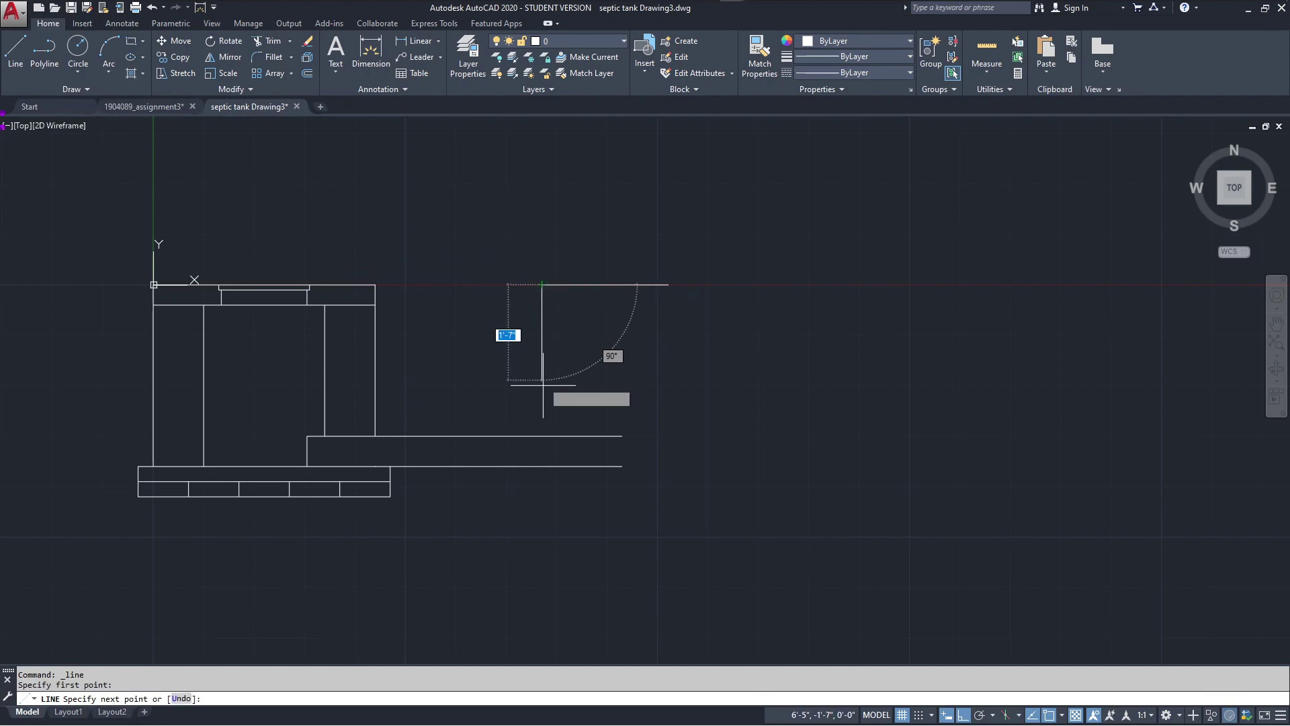
{"action": "type", "text": "8.5"}
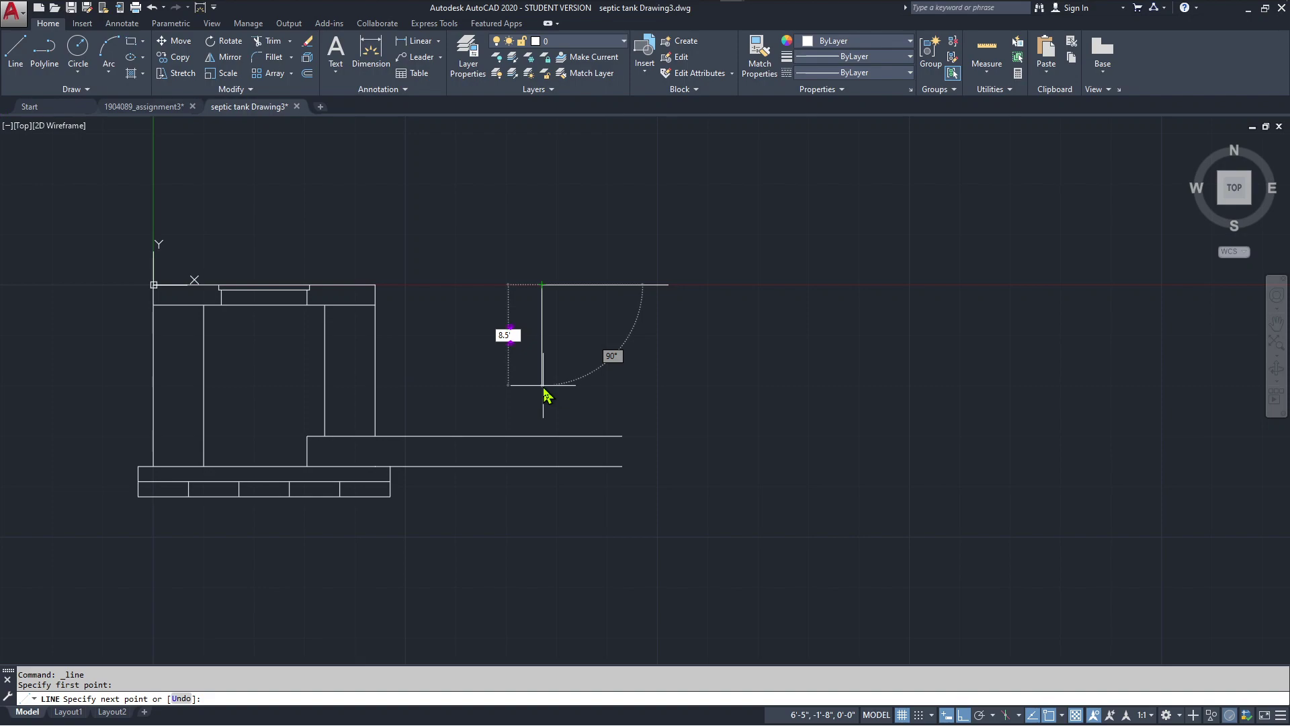
{"action": "key", "text": "Return"}
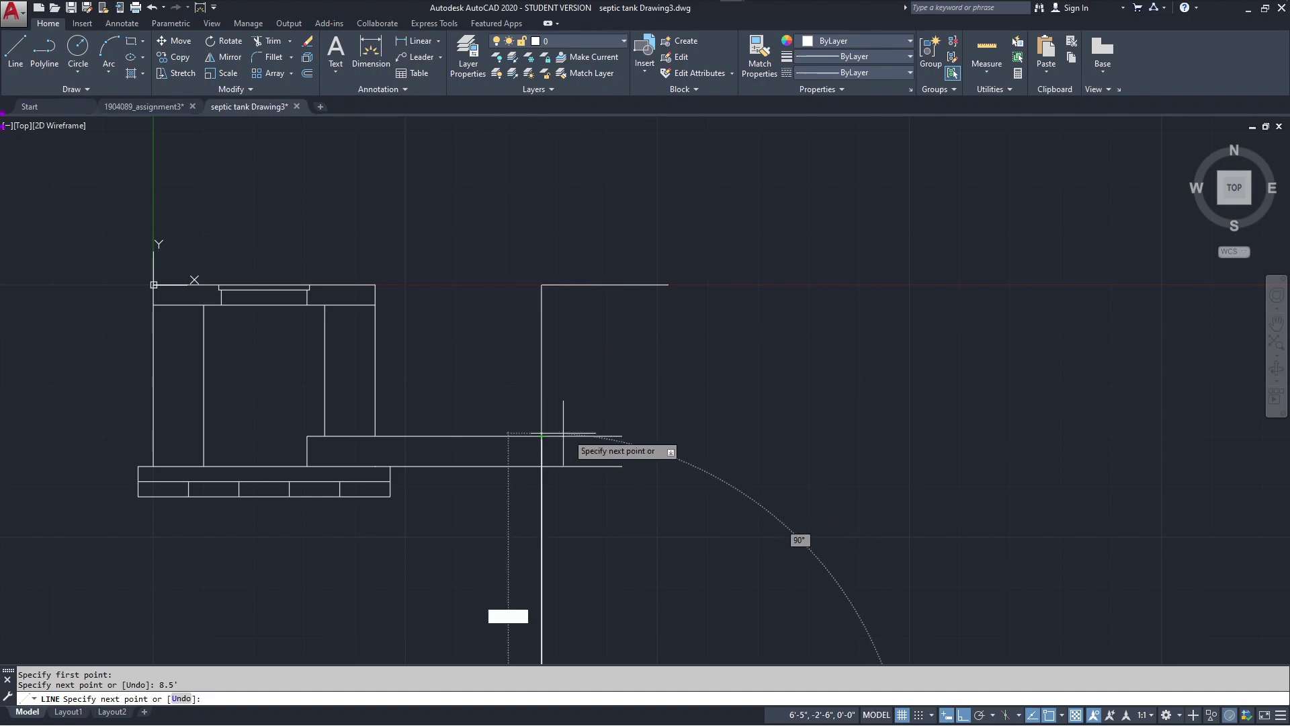
{"action": "scroll", "coordinate": [564, 434], "scroll_direction": "down", "scroll_amount": 2}
{"action": "middle_click_drag", "start_coordinate": [755, 513], "coordinate": [627, 425]}
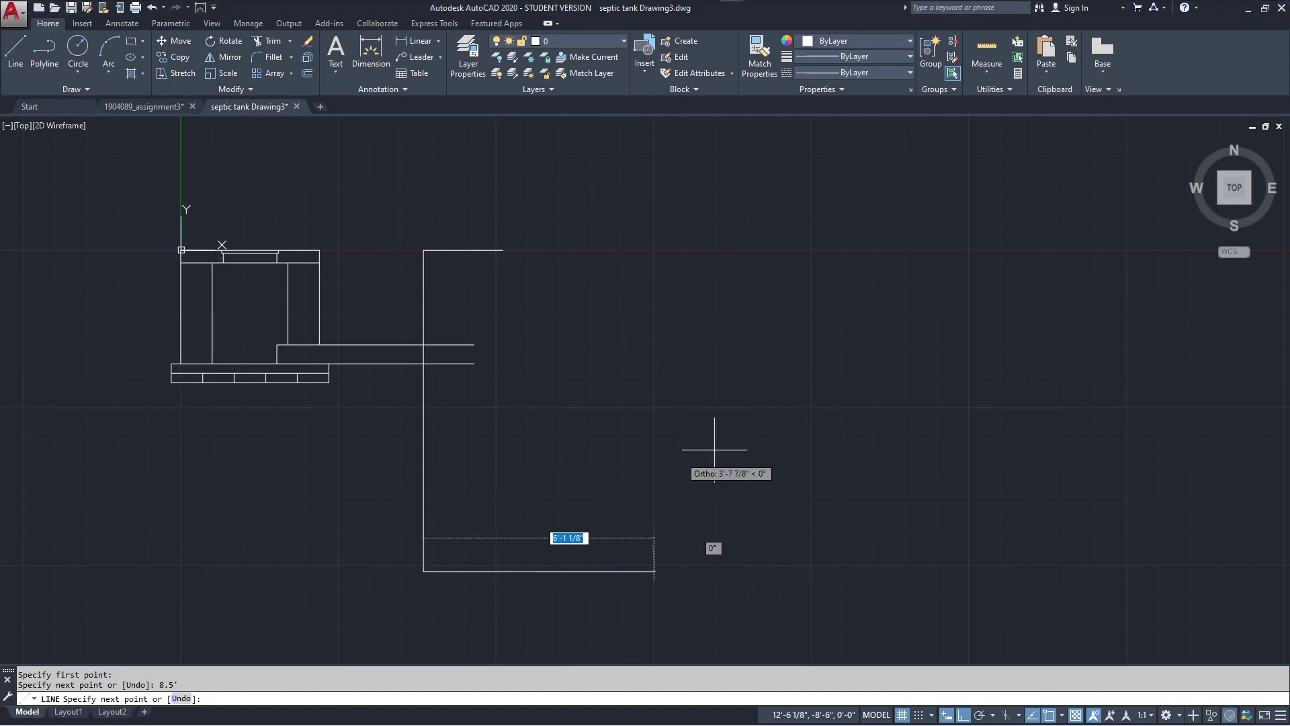
- Add the 15'1 bottom line and 8.5' right wall, closing at the top-left corner
{"action": "scroll", "coordinate": [910, 427], "scroll_direction": "down", "scroll_amount": 1}
{"action": "middle_click_drag", "start_coordinate": [910, 427], "coordinate": [780, 438]}
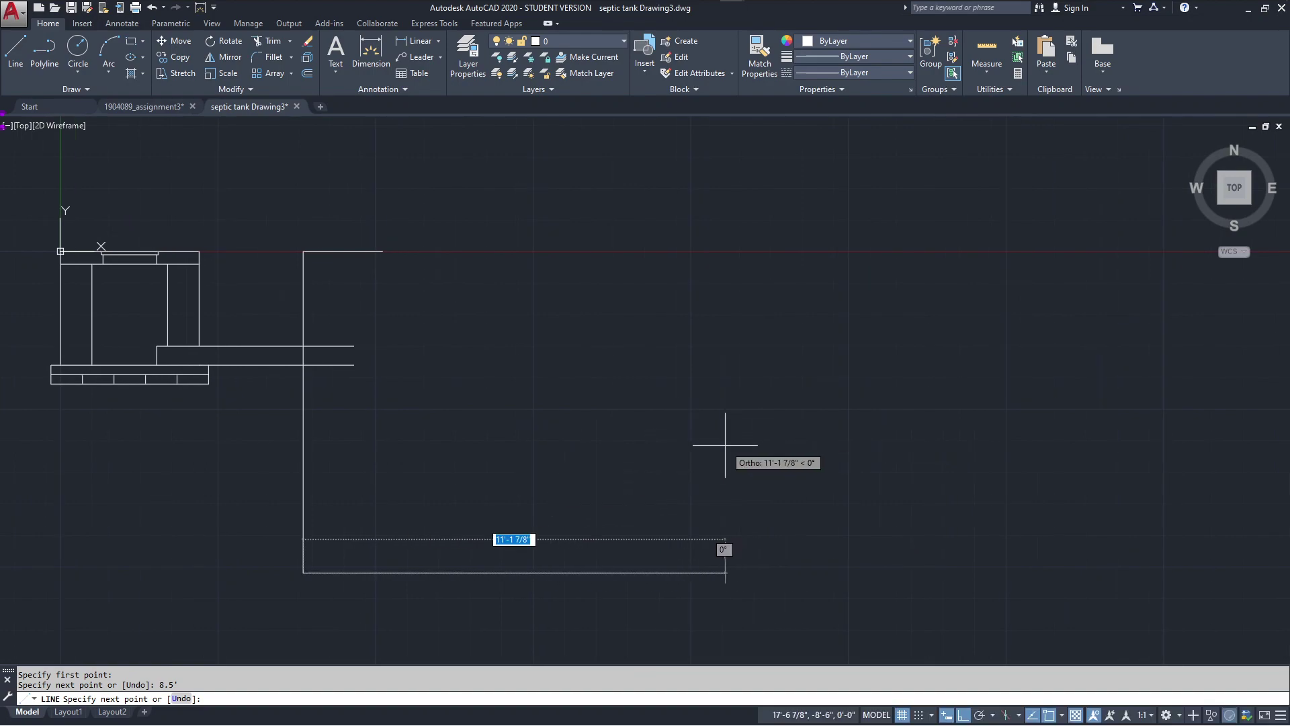
{"action": "type", "text": "15"}
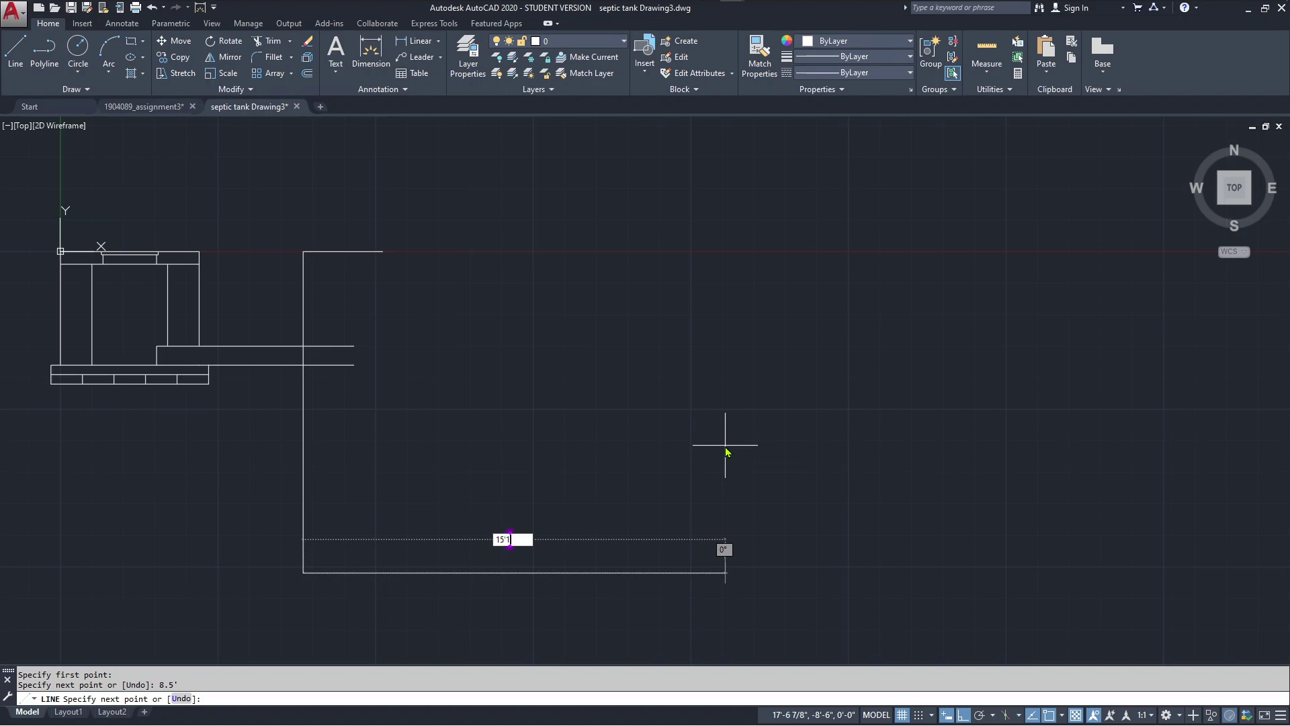
{"action": "key", "text": "Return"}
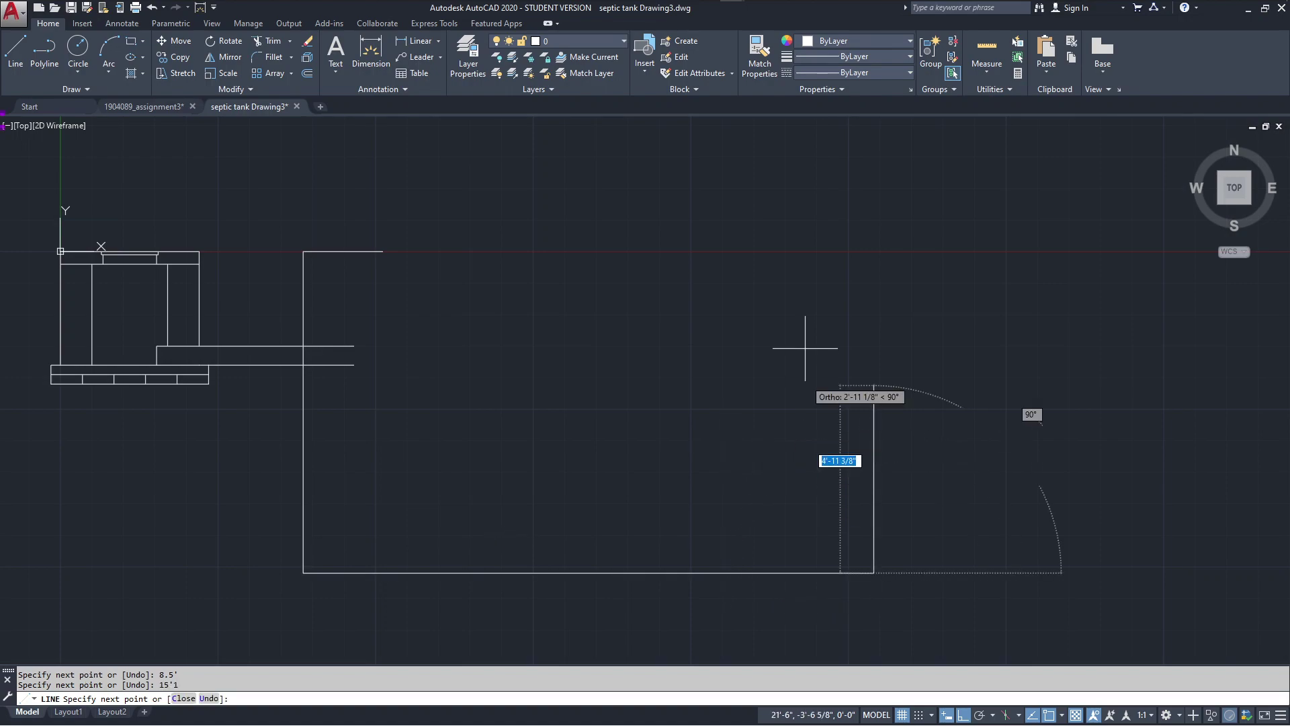
{"action": "type", "text": "8.5"}
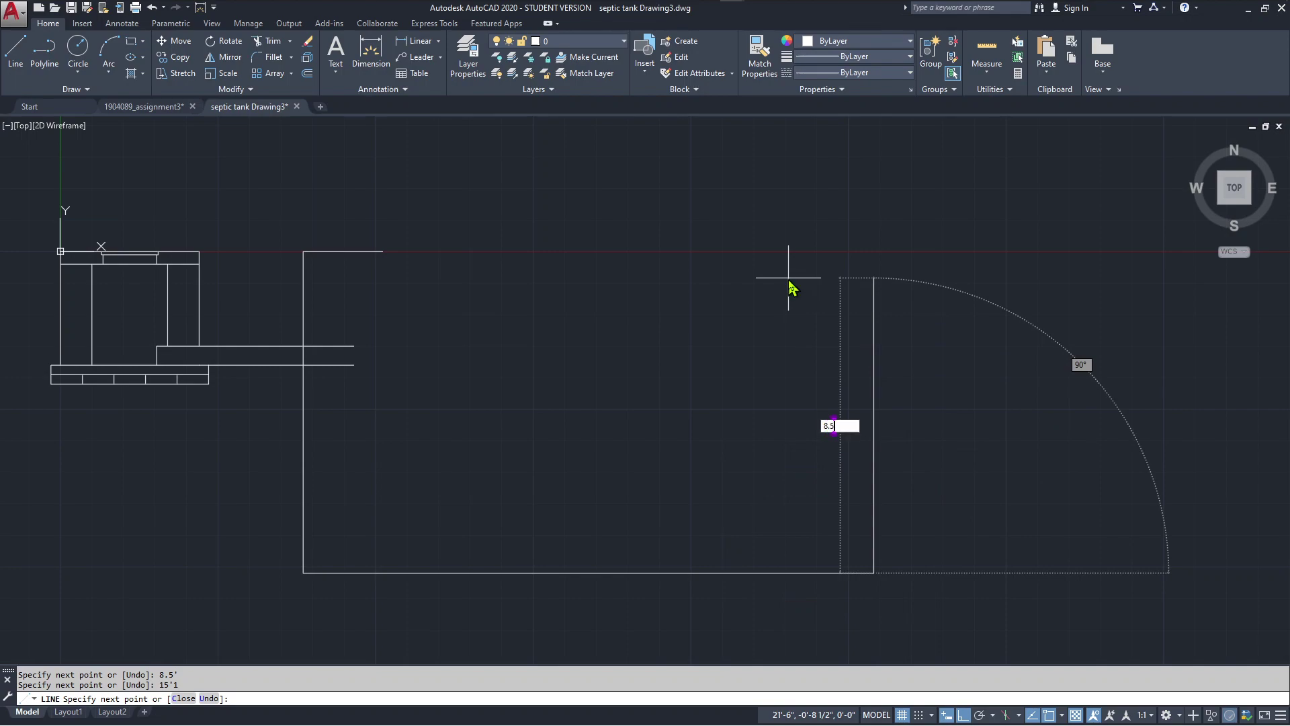
{"action": "key", "text": "Return"}
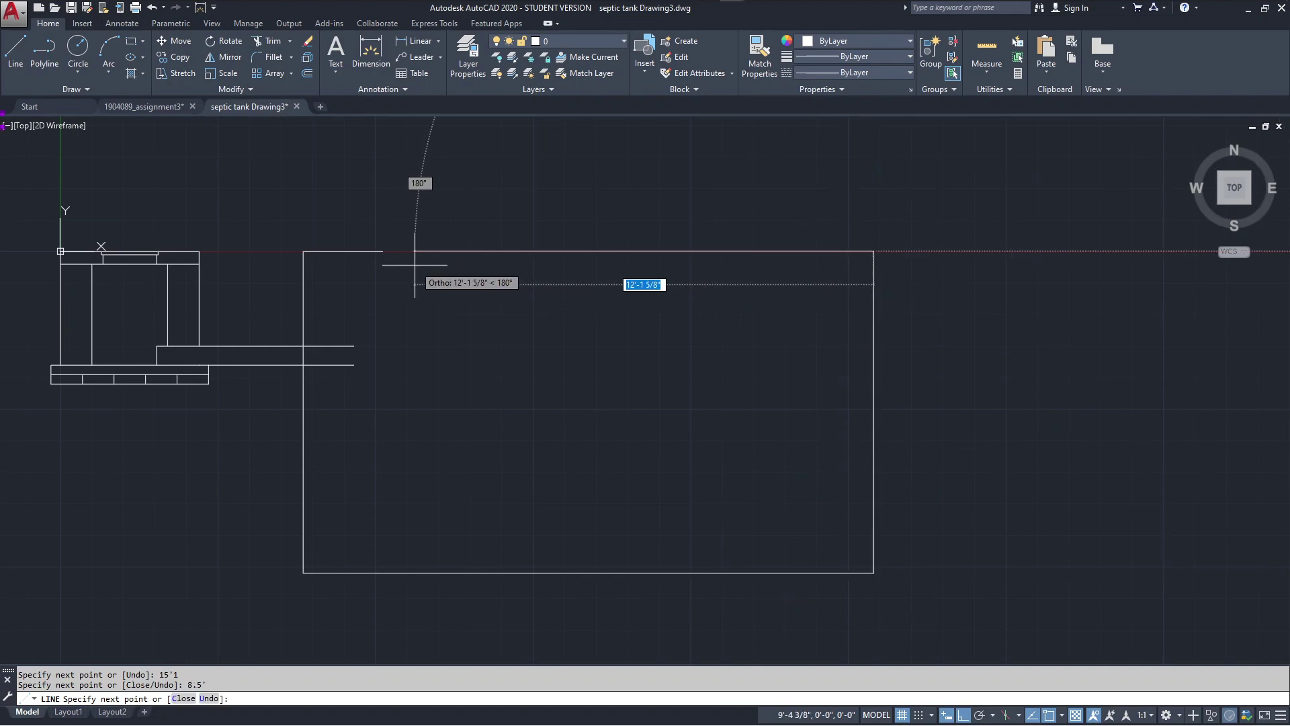
{"action": "left_click", "coordinate": [306, 253]}
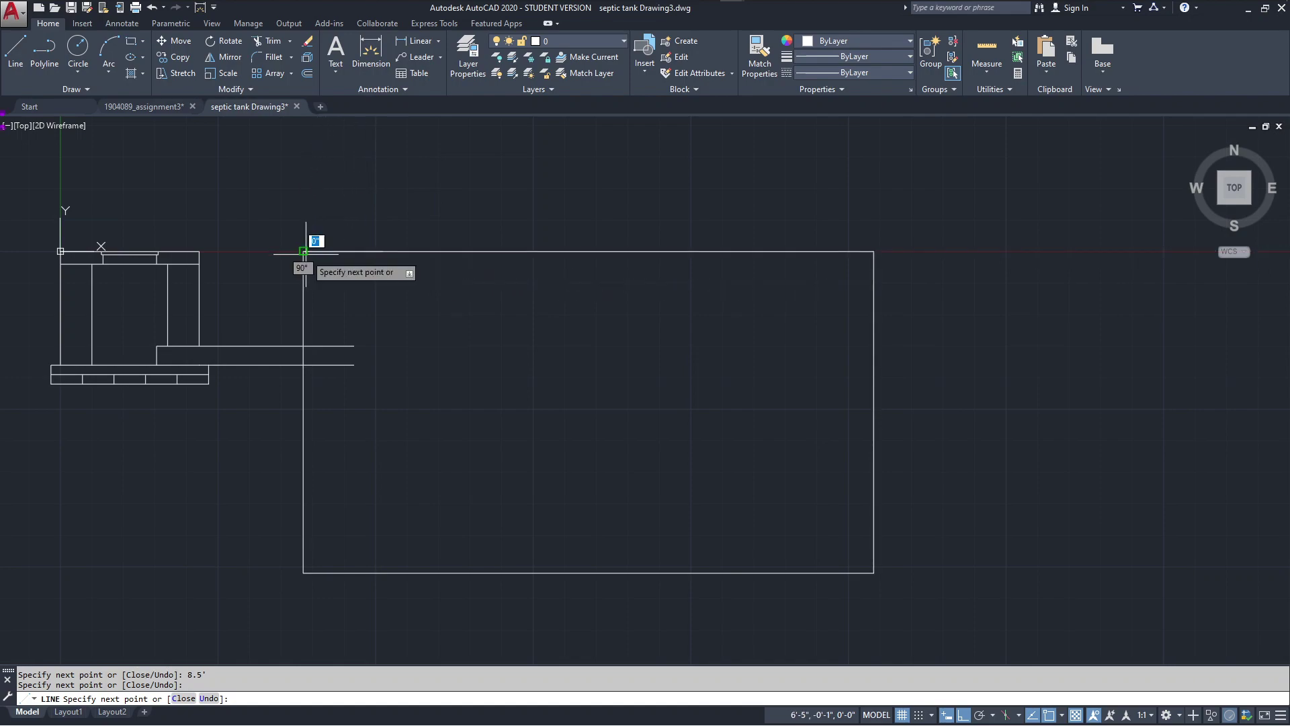
{"action": "key", "text": "Escape"}
- Window-select and erase the stray short segment on the tank's top edge
{"action": "left_click", "coordinate": [271, 227]}
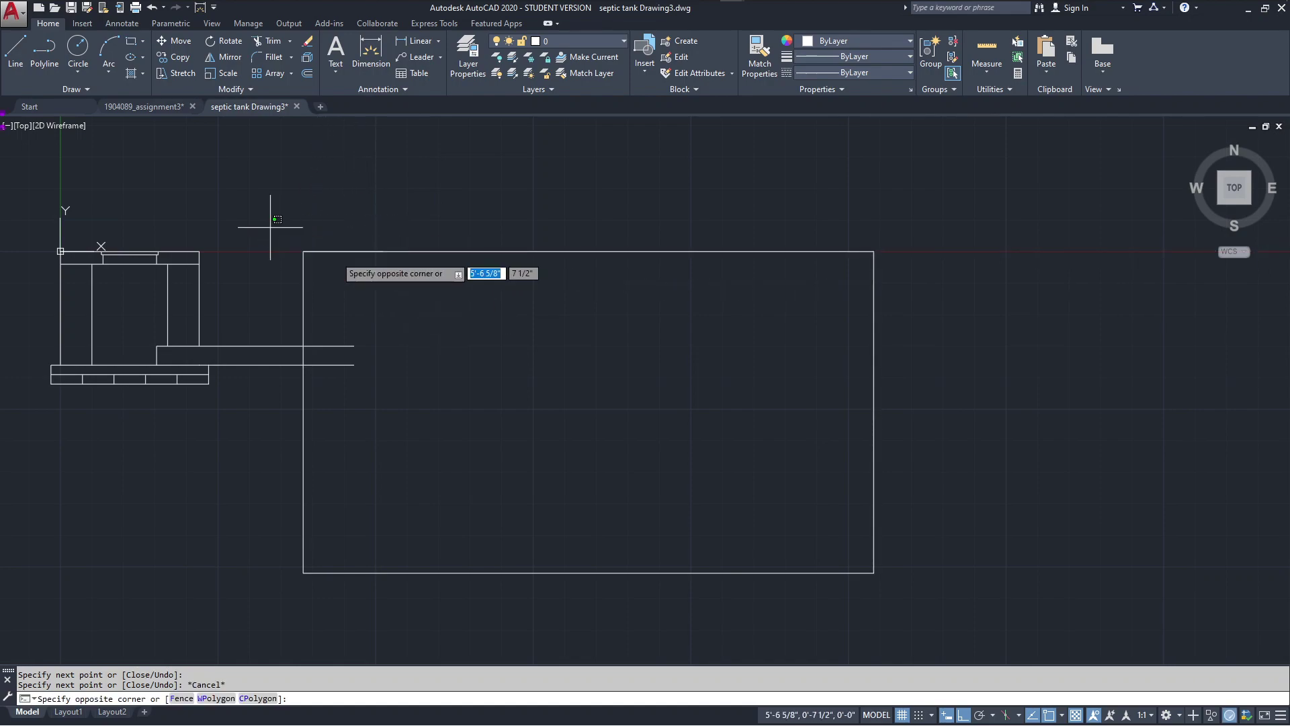
{"action": "left_click", "coordinate": [454, 306]}
{"action": "key", "text": "Delete"}
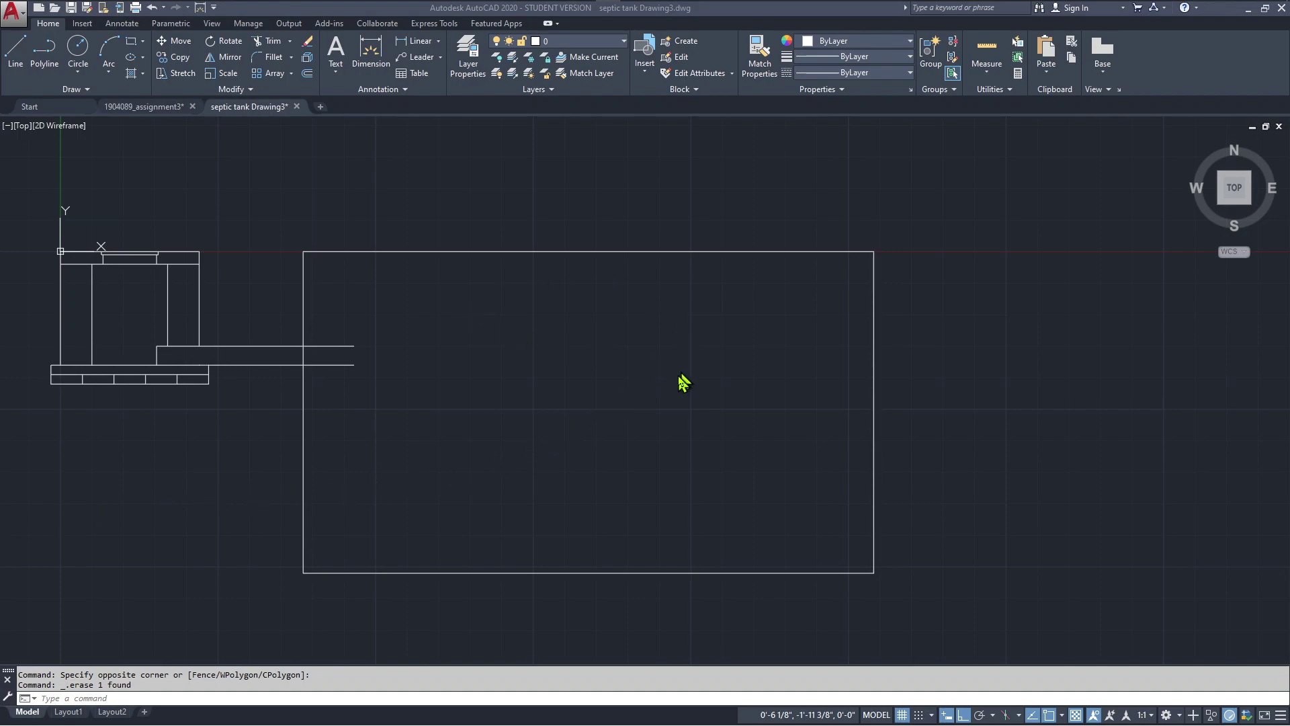
{"action": "scroll", "coordinate": [625, 375], "scroll_direction": "up", "scroll_amount": 1}
{"action": "scroll", "coordinate": [625, 374], "scroll_direction": "down", "scroll_amount": 1}
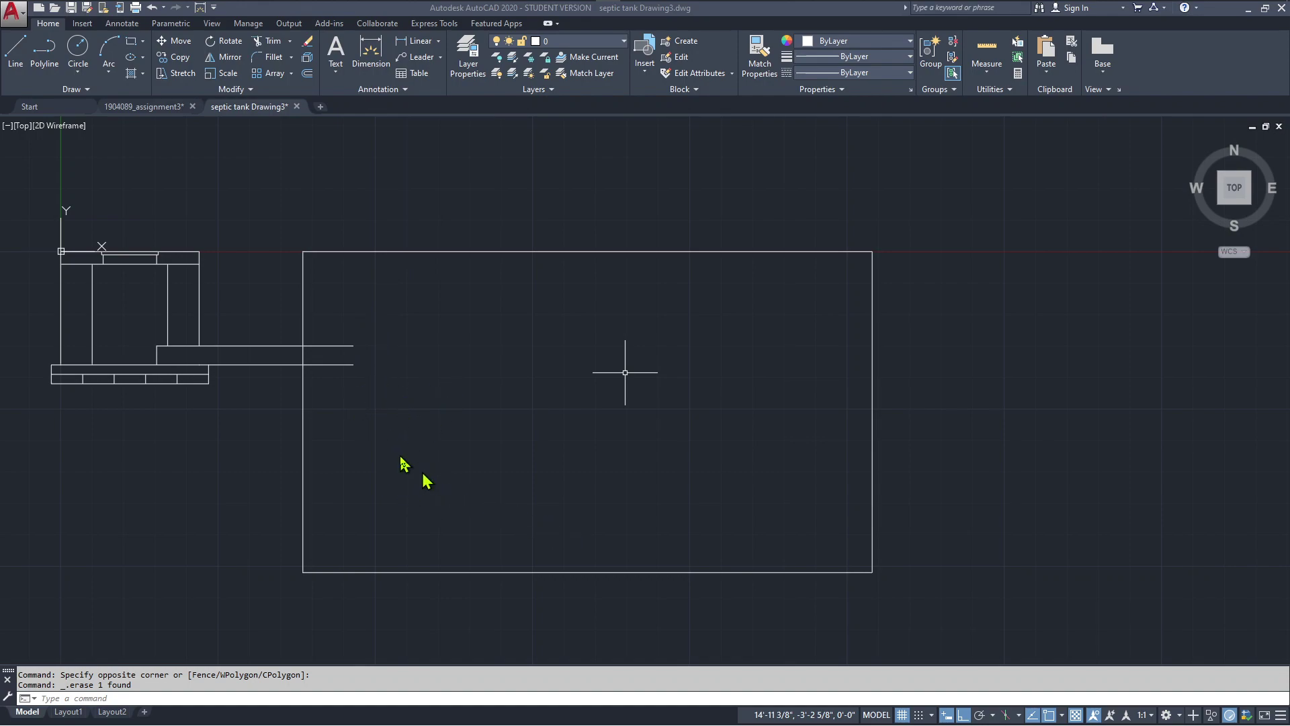
- Start the tee at the inlet pipe's top end with a 6-inch upward segment
{"action": "scroll", "coordinate": [370, 402], "scroll_direction": "up", "scroll_amount": 4}
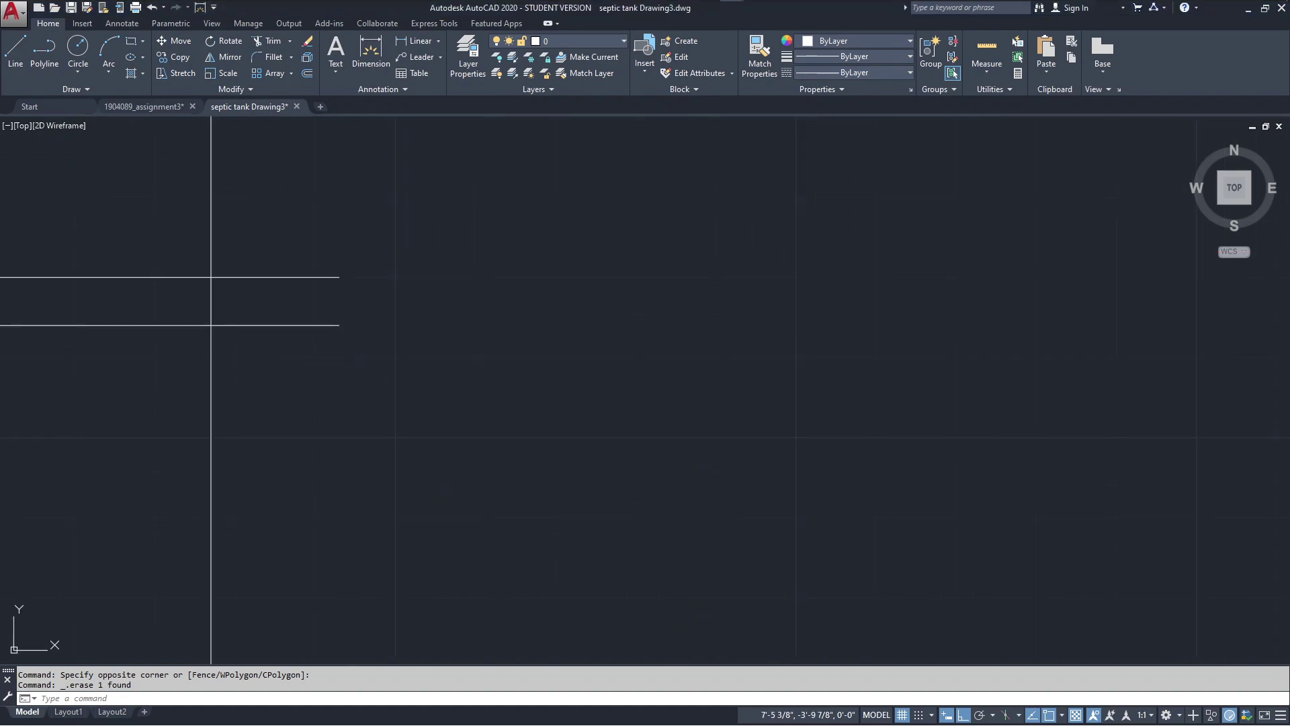
{"action": "scroll", "coordinate": [340, 428], "scroll_direction": "down", "scroll_amount": 2}
{"action": "middle_click_drag", "start_coordinate": [357, 404], "coordinate": [366, 452]}
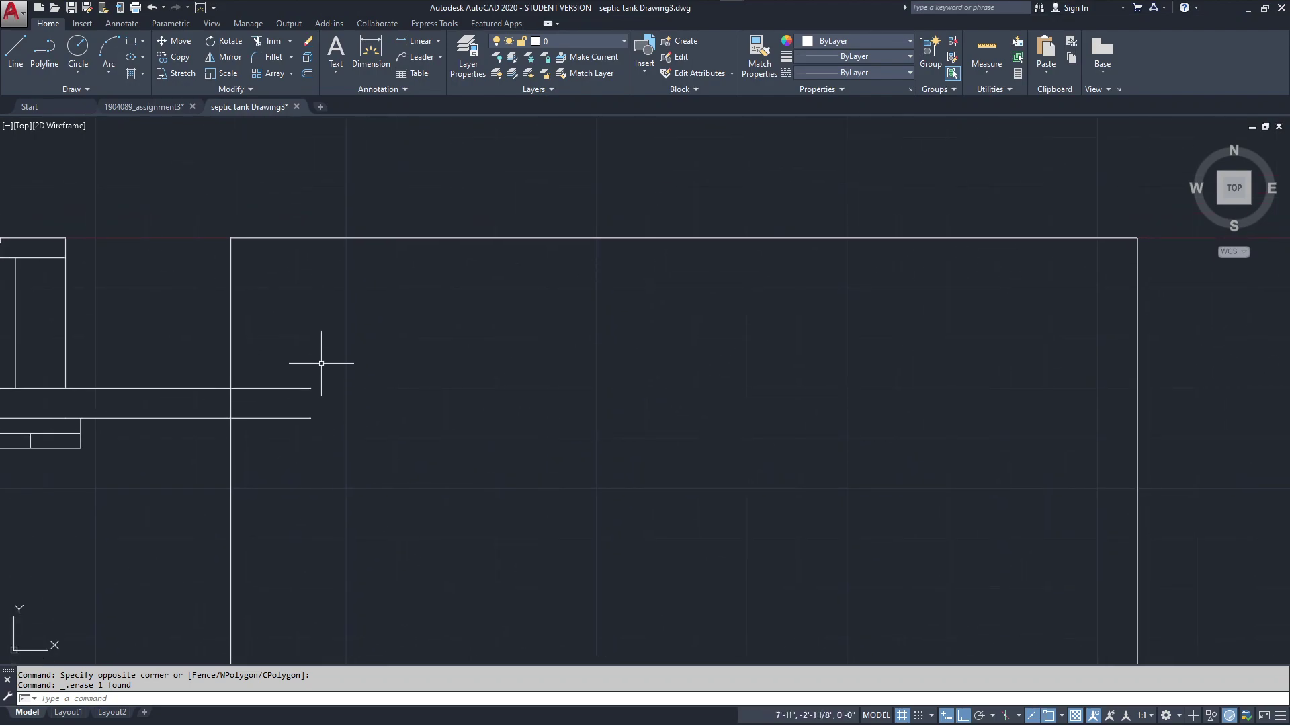
{"action": "left_click", "coordinate": [15, 51]}
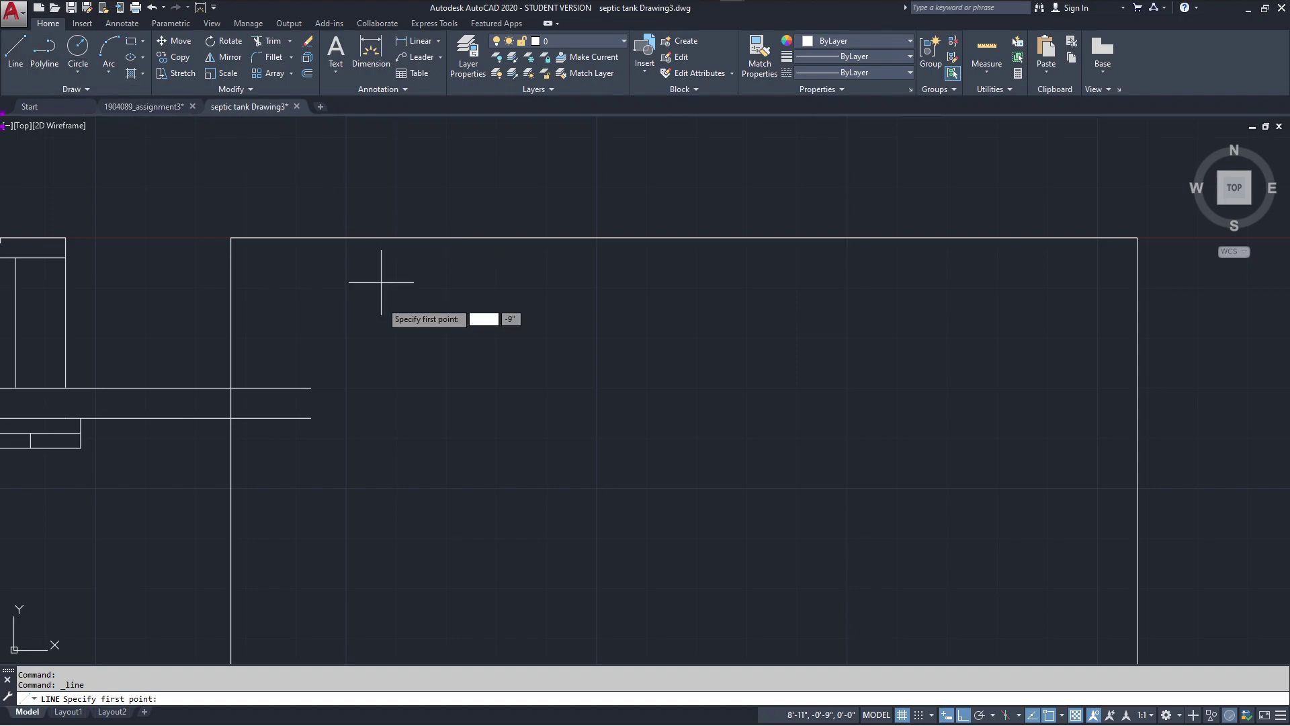
{"action": "left_click", "coordinate": [311, 387]}
{"action": "type", "text": "6"}
{"action": "key", "text": "Return"}
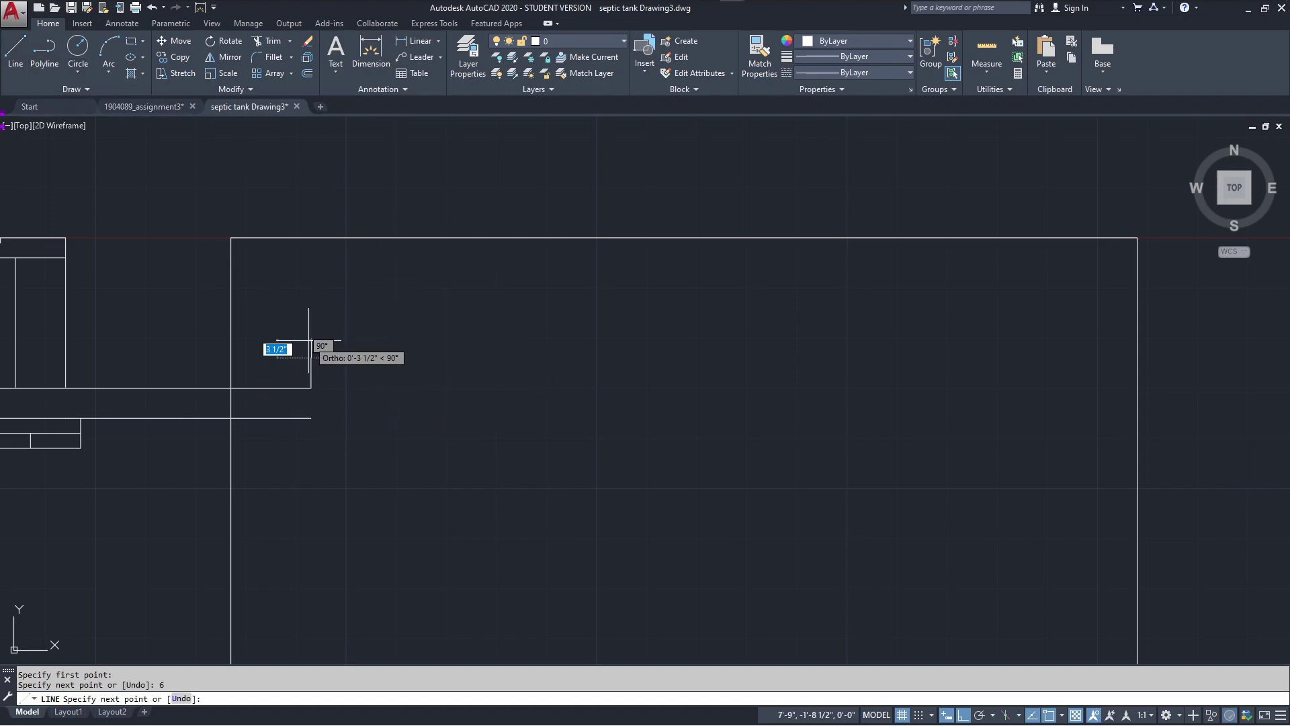
- Complete the tee with 6 right, 24 down and 6 left, closing back to the pipe
{"action": "type", "text": "6"}
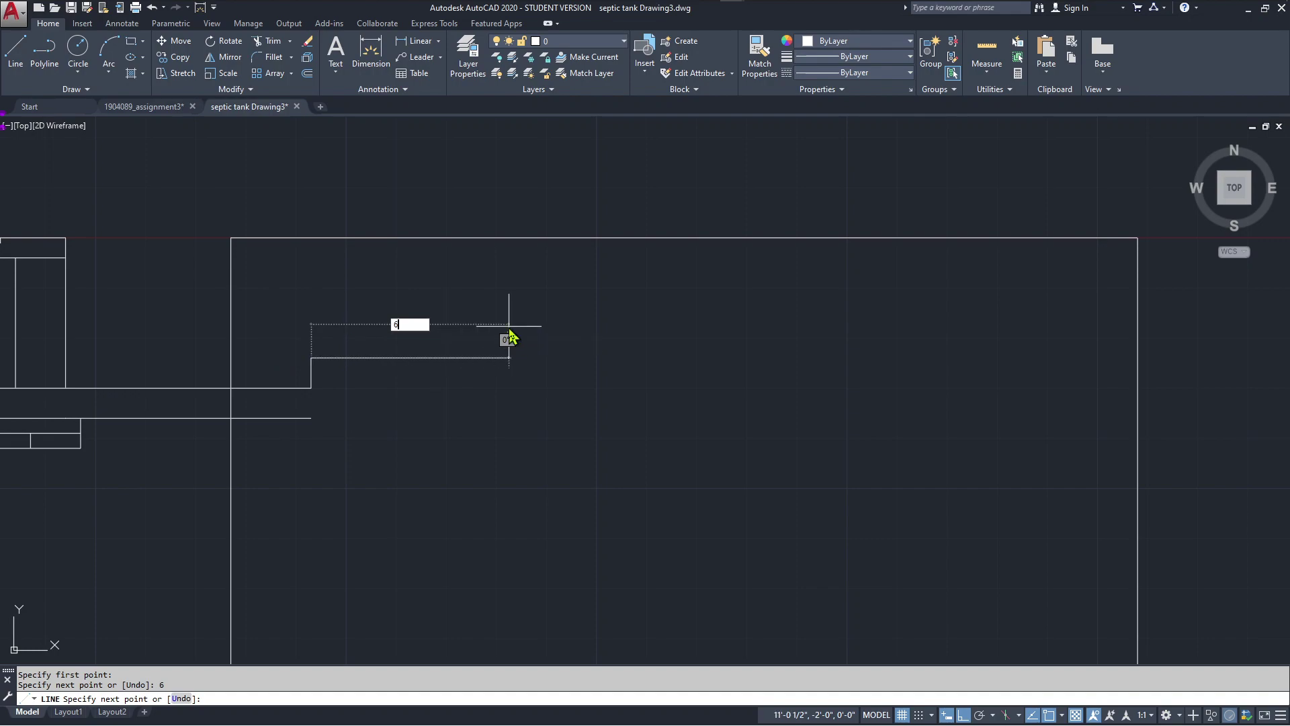
{"action": "key", "text": "Return"}
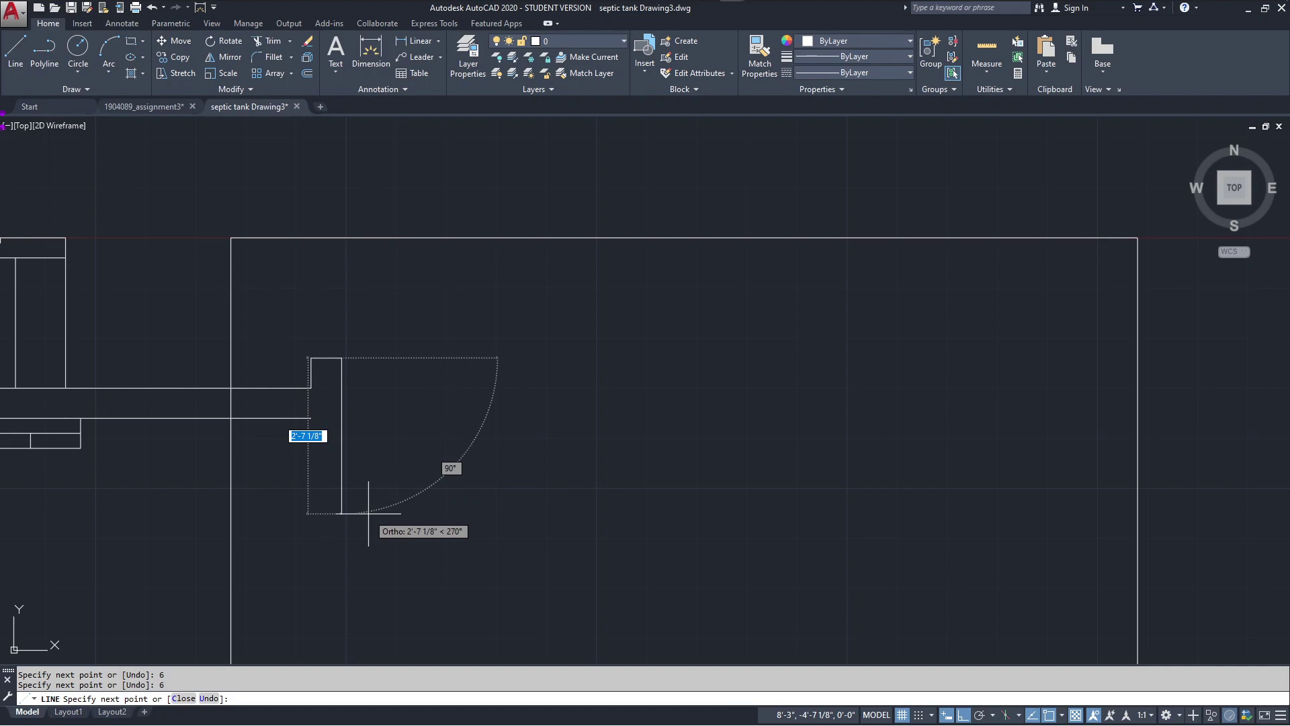
{"action": "key", "text": "Return"}
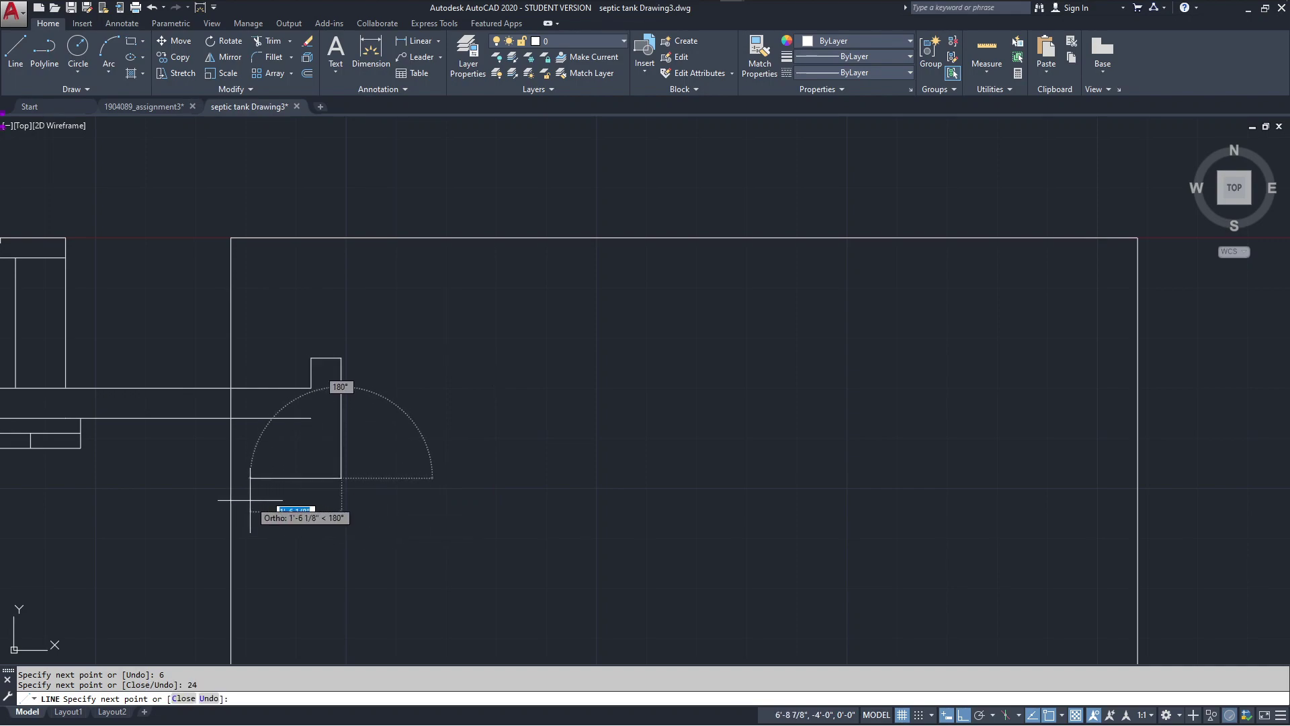
{"action": "type", "text": "6"}
{"action": "key", "text": "Return"}
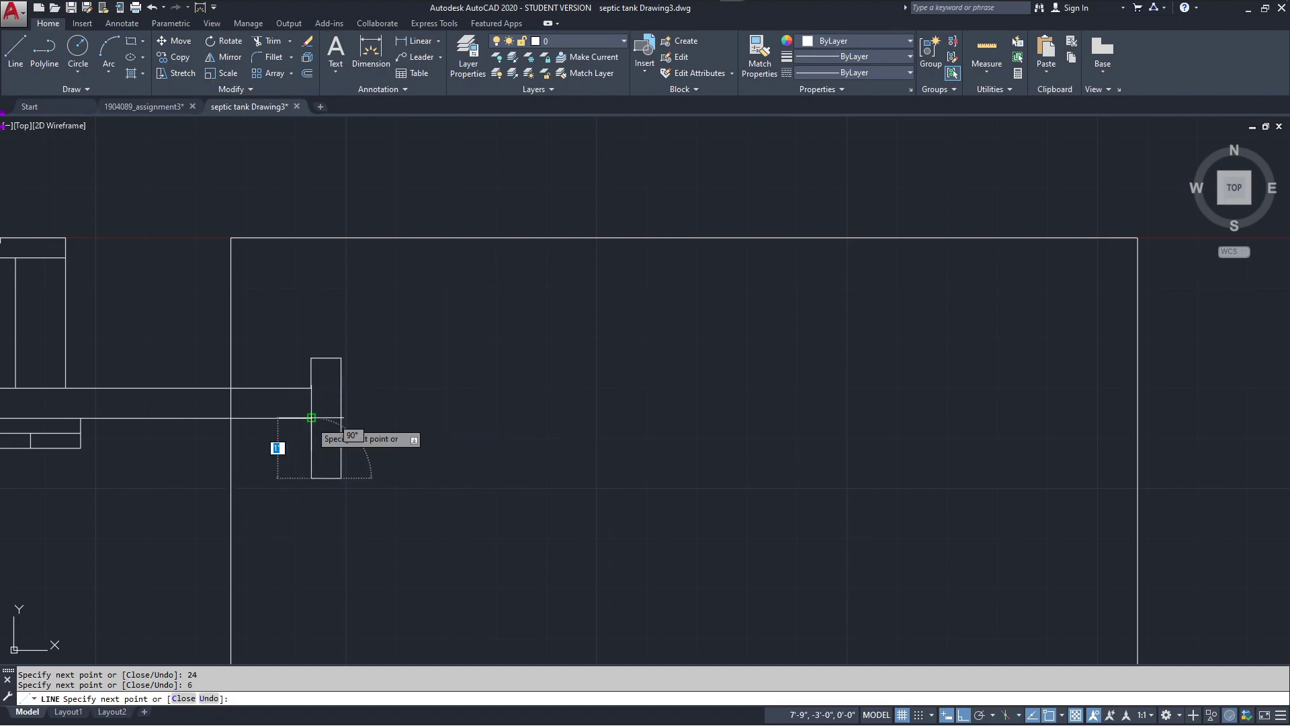
{"action": "left_click", "coordinate": [311, 418]}
{"action": "key", "text": "Escape"}
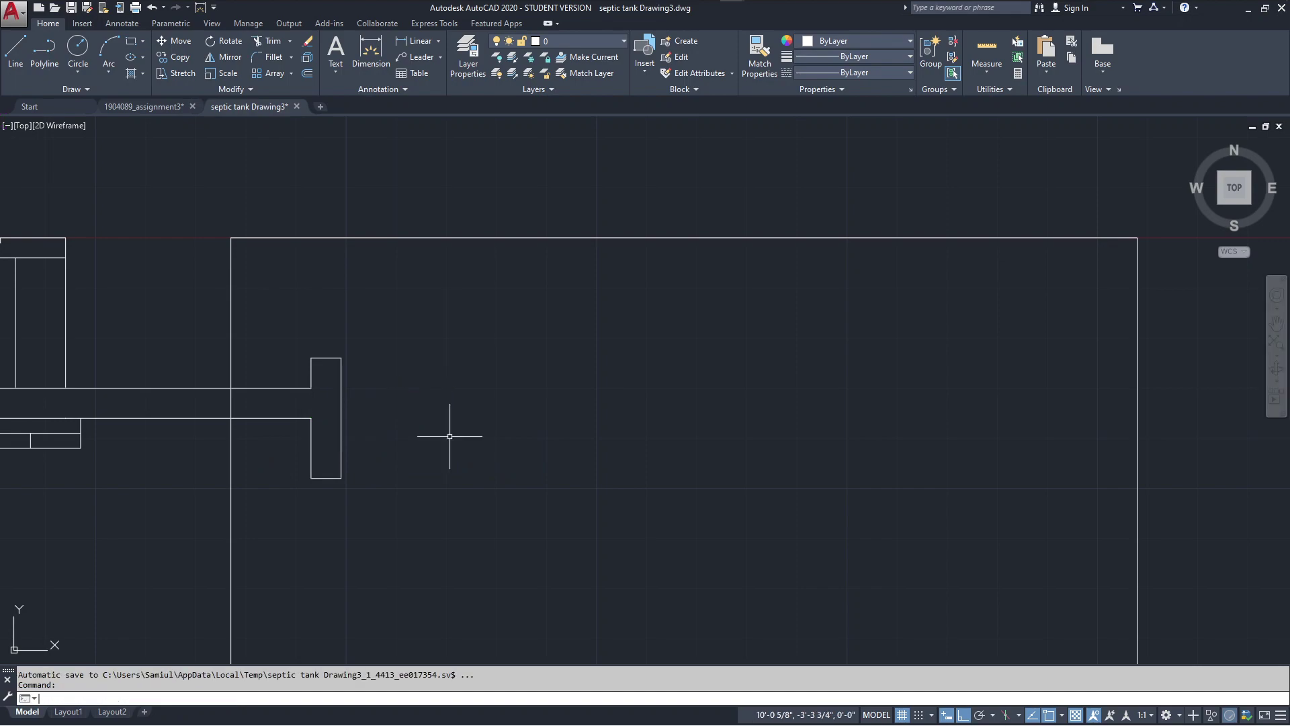
{"action": "scroll", "coordinate": [450, 436], "scroll_direction": "down", "scroll_amount": 2}
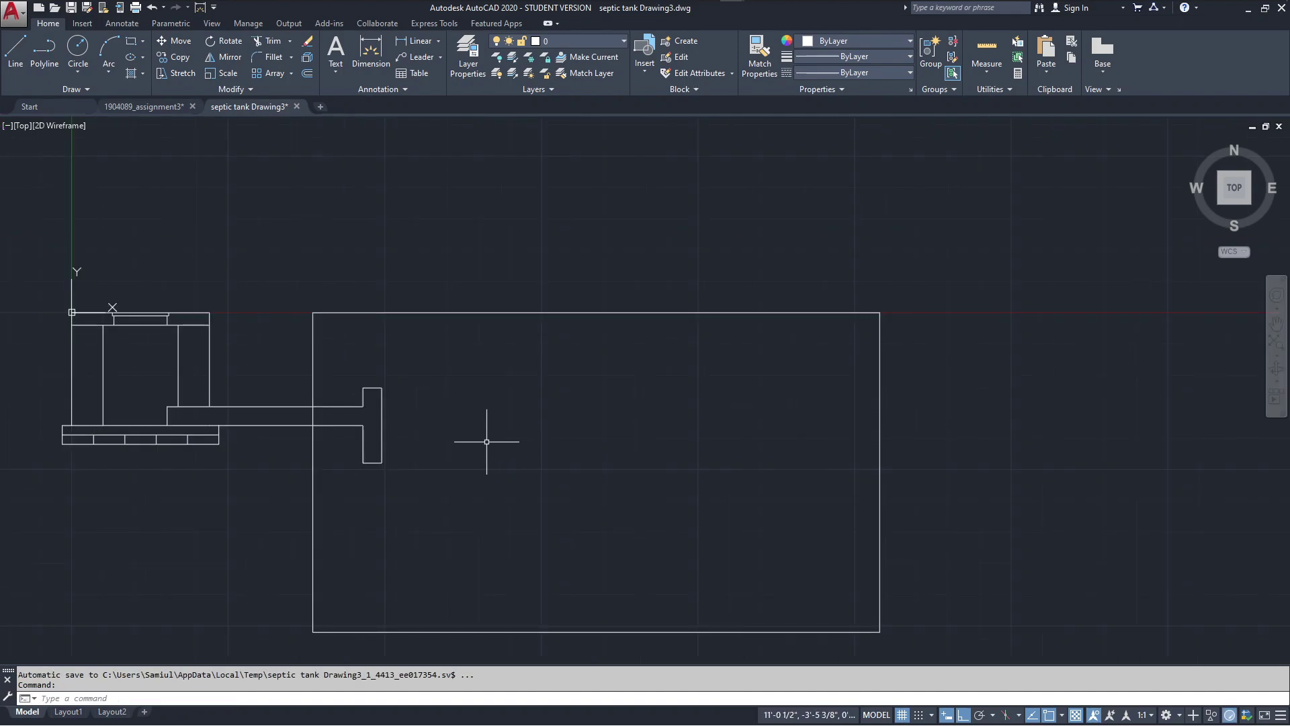
{"action": "scroll", "coordinate": [486, 442], "scroll_direction": "up", "scroll_amount": 2}
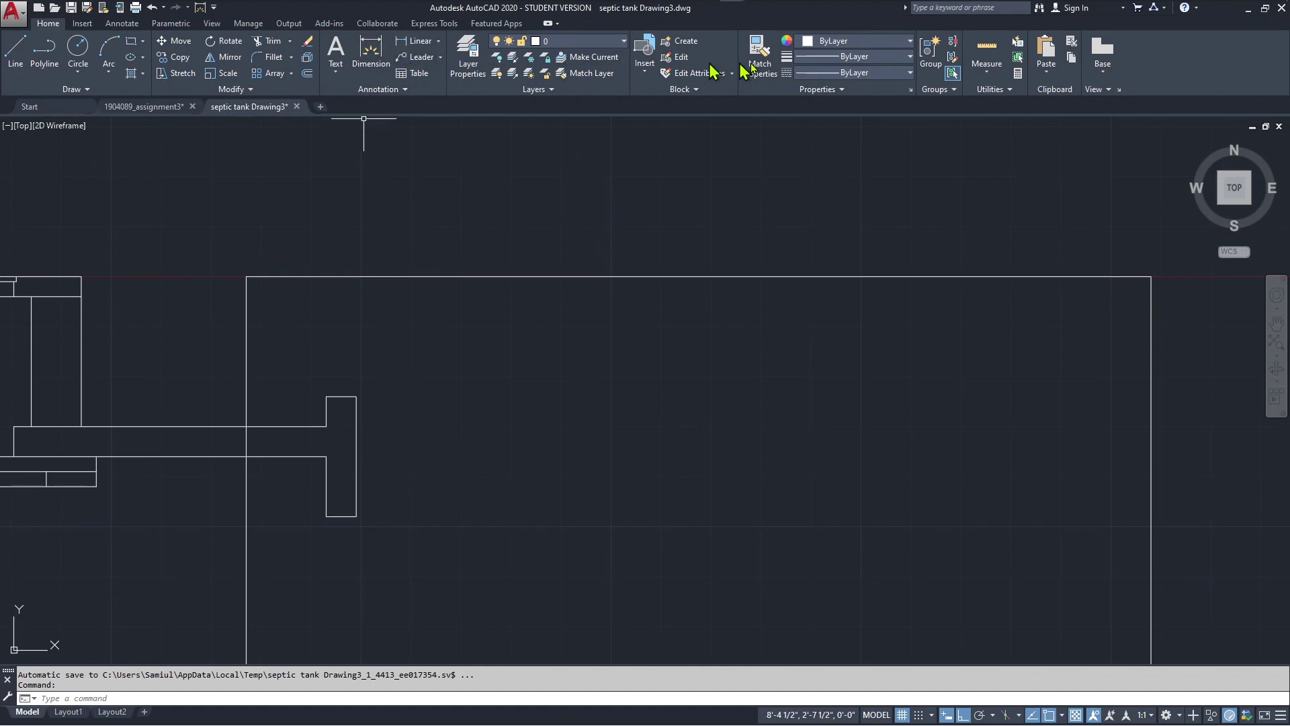
{"action": "left_click", "coordinate": [985, 51]}
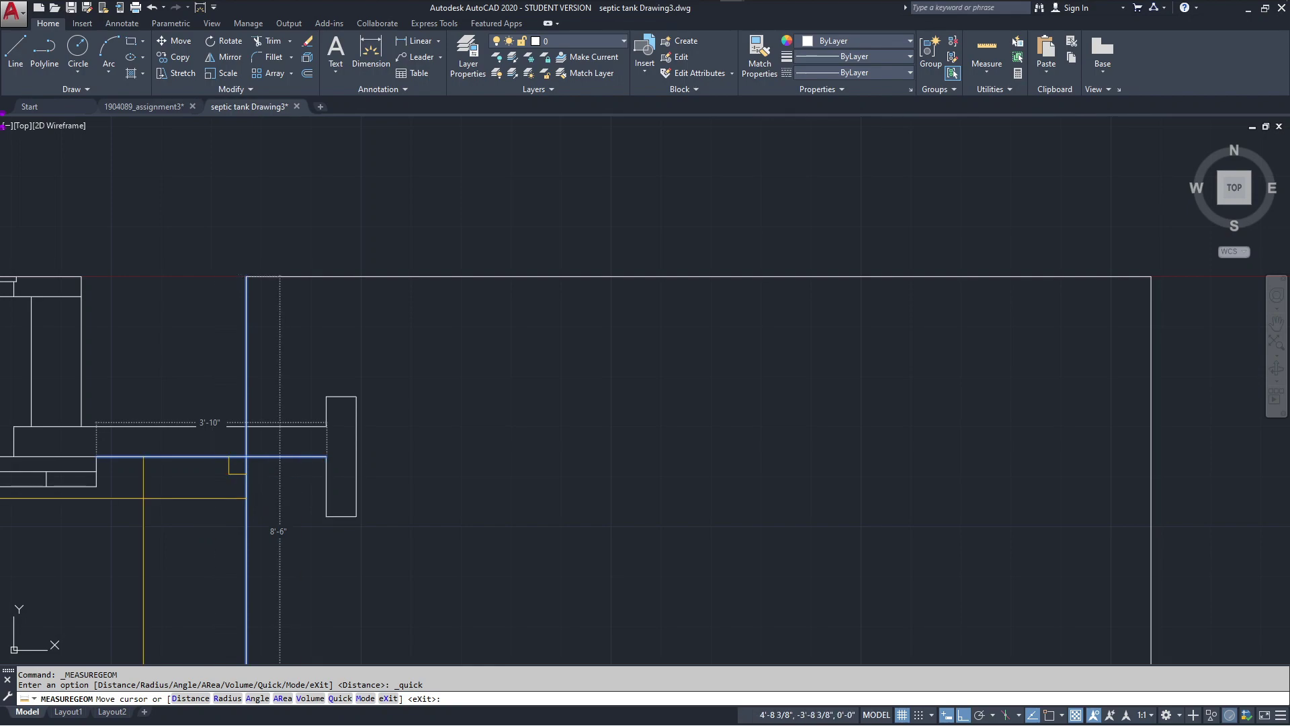
{"action": "key", "text": "Escape"}
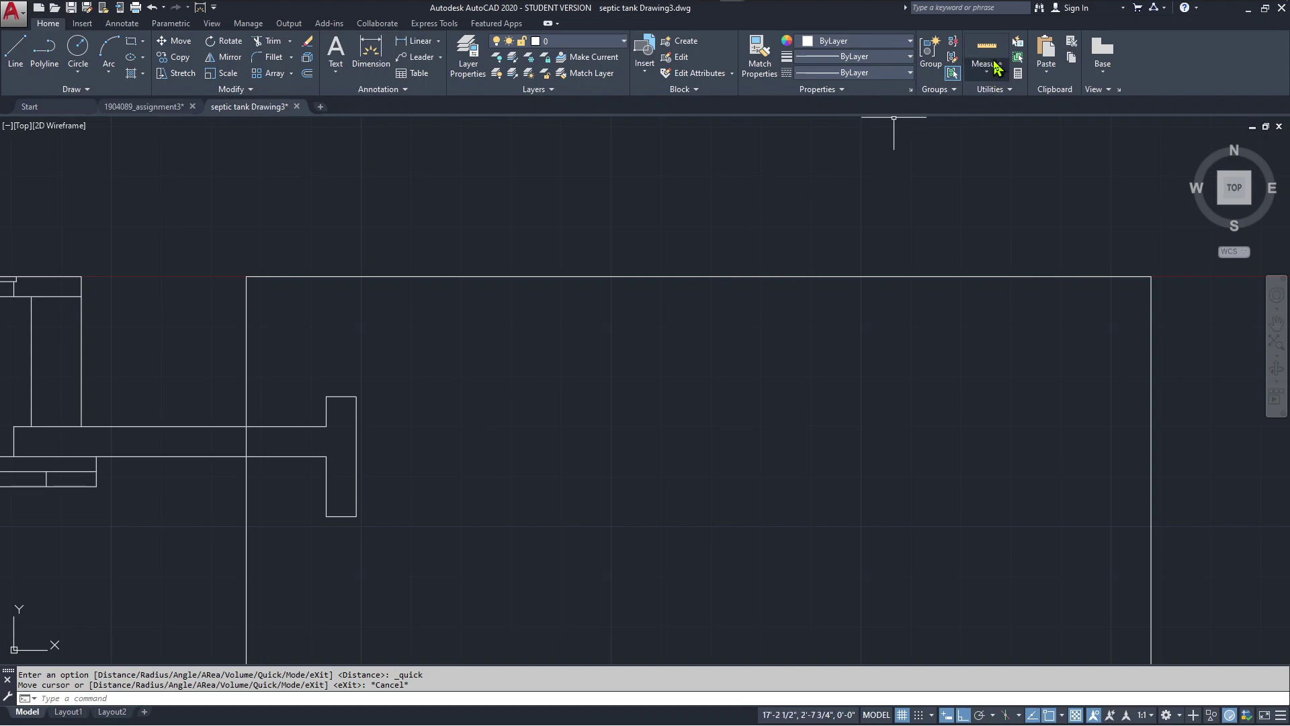
{"action": "left_click", "coordinate": [987, 51]}
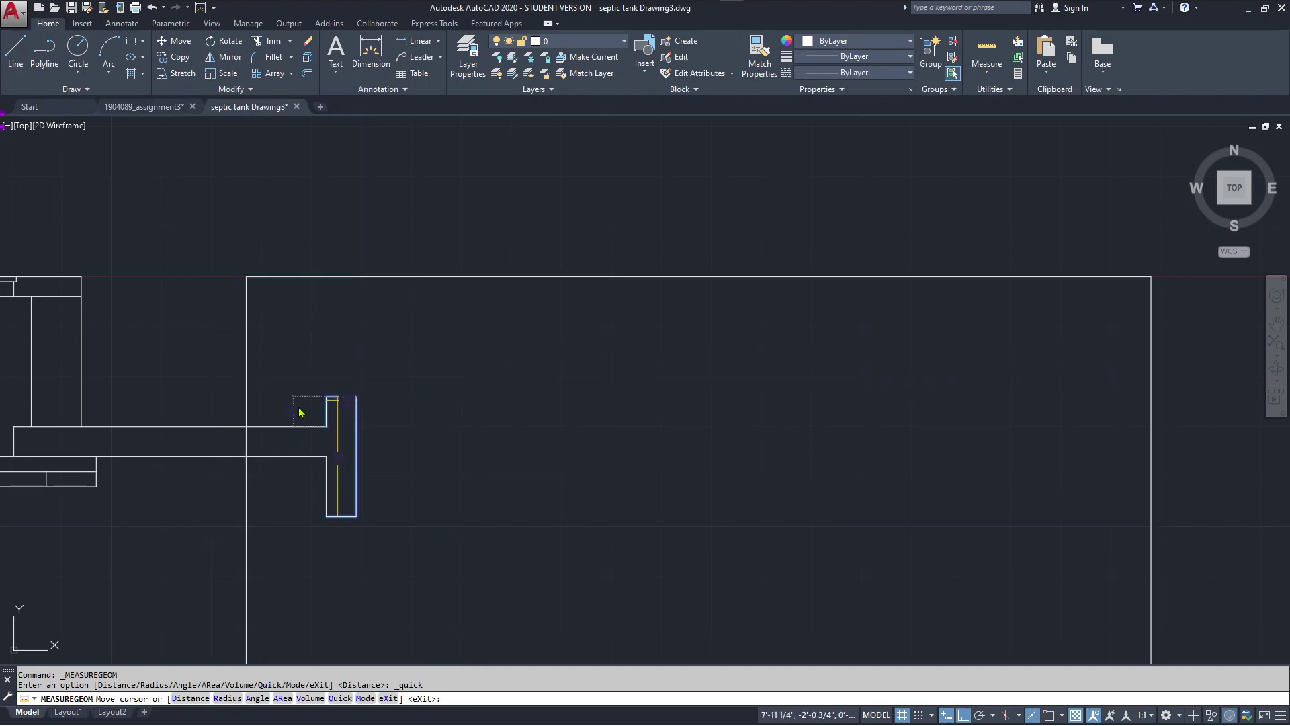
{"action": "scroll", "coordinate": [300, 412], "scroll_direction": "up", "scroll_amount": 2}
{"action": "scroll", "coordinate": [300, 412], "scroll_direction": "up", "scroll_amount": 4}
{"action": "scroll", "coordinate": [283, 417], "scroll_direction": "down", "scroll_amount": 2}
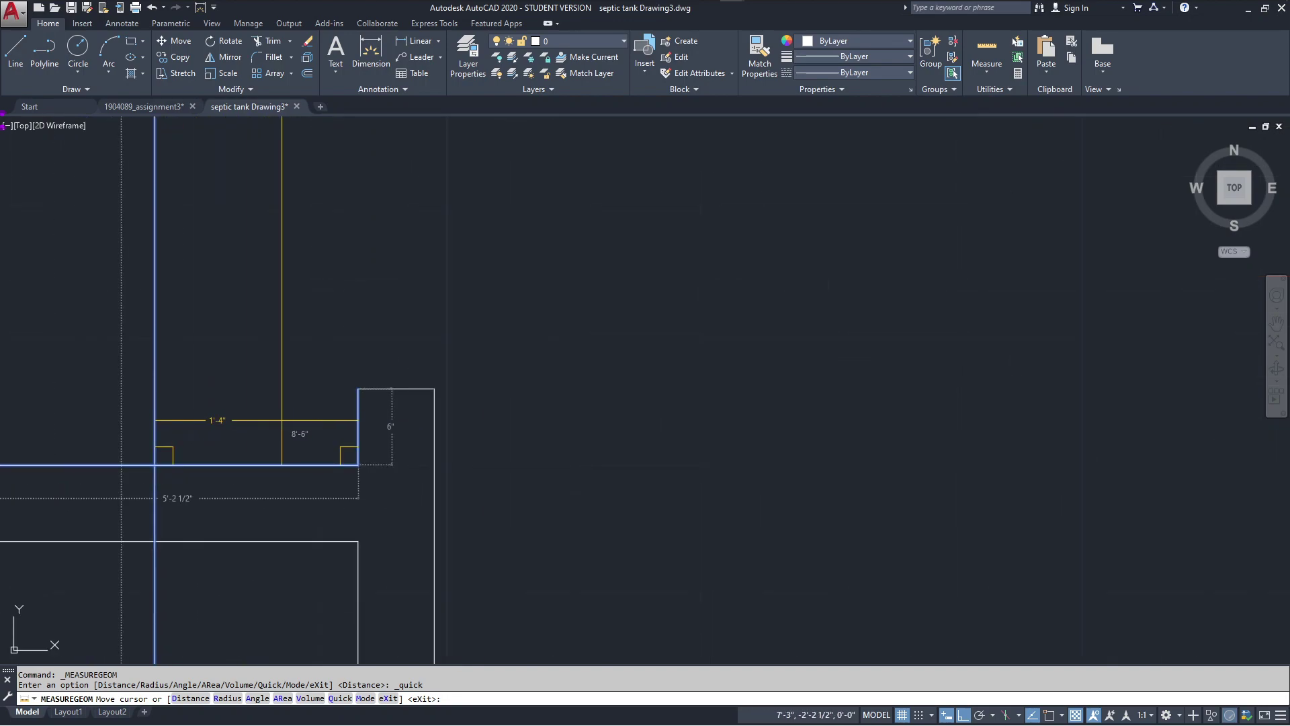
{"action": "scroll", "coordinate": [282, 420], "scroll_direction": "down", "scroll_amount": 2}
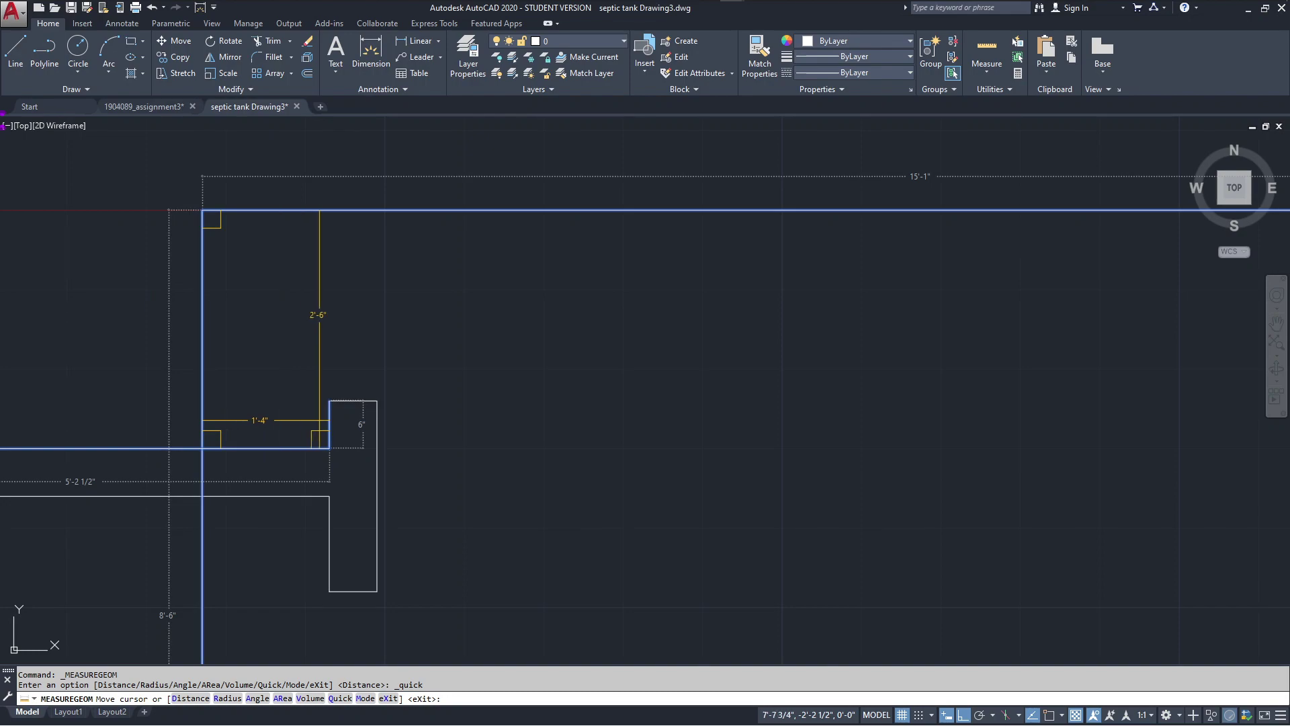
{"action": "key", "text": "Escape"}
{"action": "scroll", "coordinate": [320, 420], "scroll_direction": "down", "scroll_amount": 2}
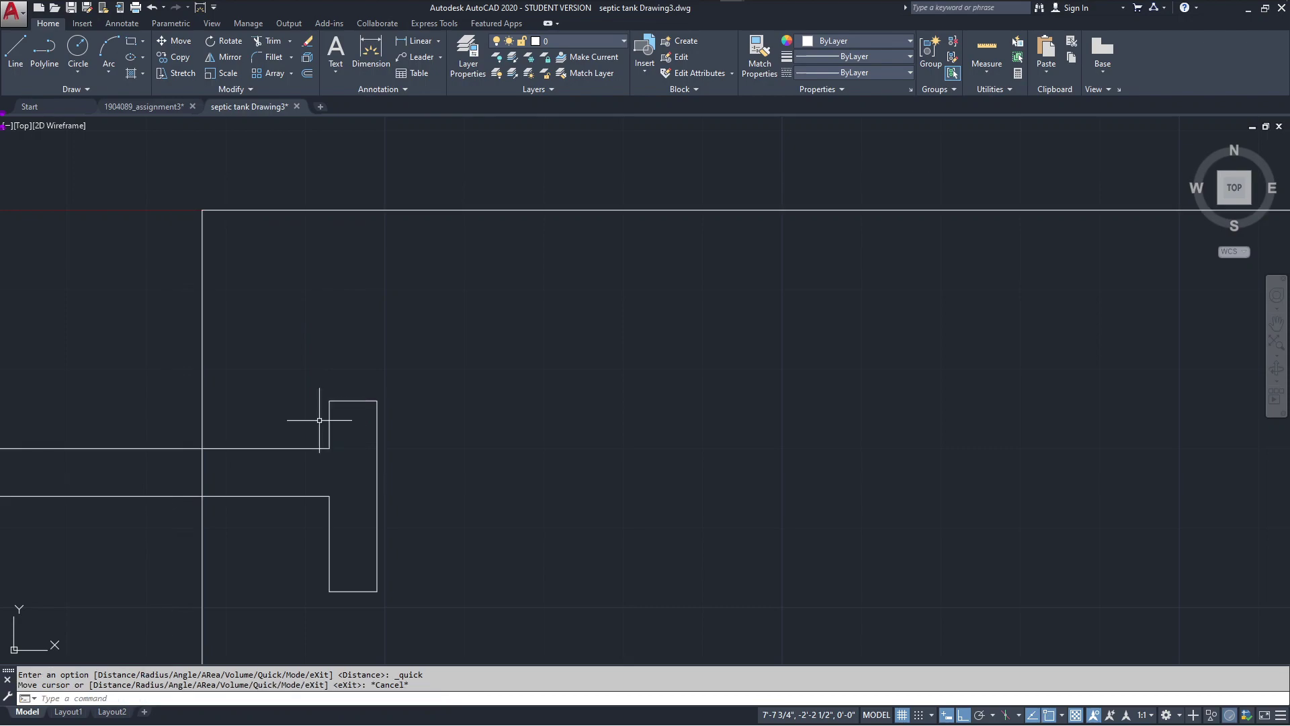
{"action": "scroll", "coordinate": [591, 375], "scroll_direction": "up", "scroll_amount": 2}
{"action": "scroll", "coordinate": [532, 285], "scroll_direction": "up", "scroll_amount": 2}
{"action": "scroll", "coordinate": [533, 286], "scroll_direction": "down", "scroll_amount": 2}
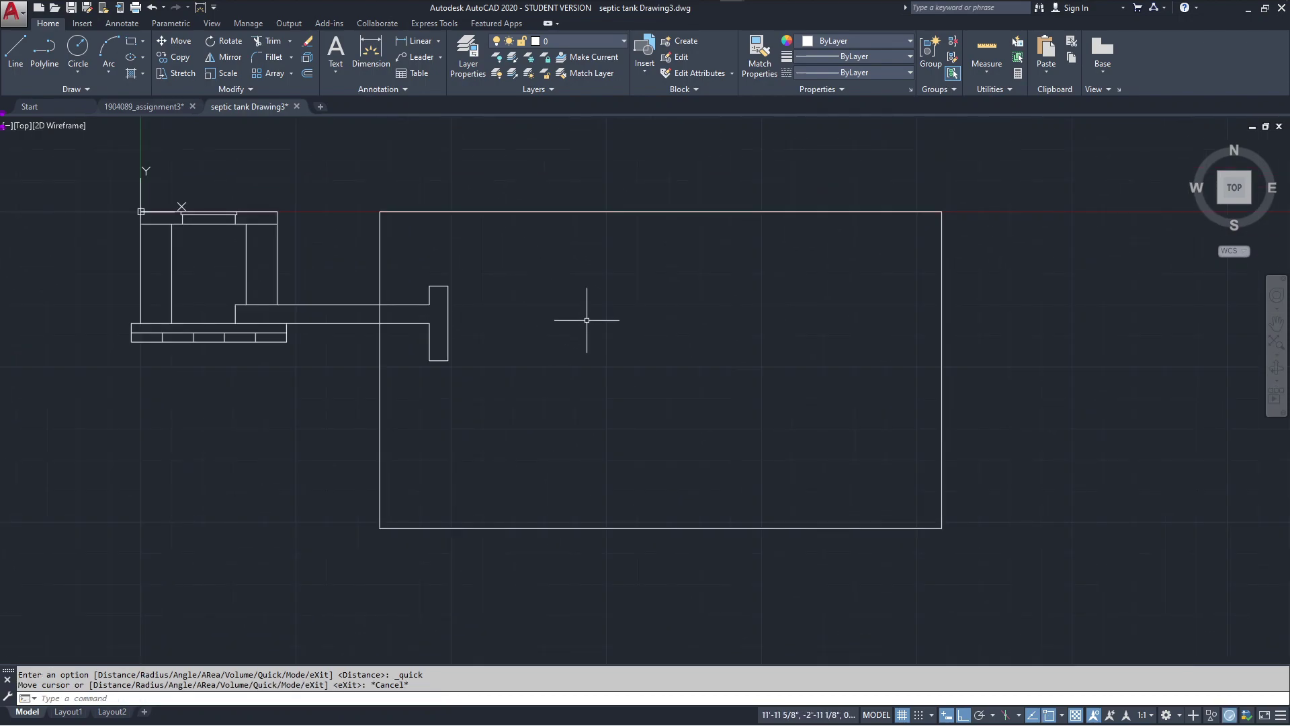
{"action": "middle_click_drag", "start_coordinate": [588, 323], "coordinate": [511, 336]}
{"action": "middle_click_drag", "start_coordinate": [591, 378], "coordinate": [590, 399]}
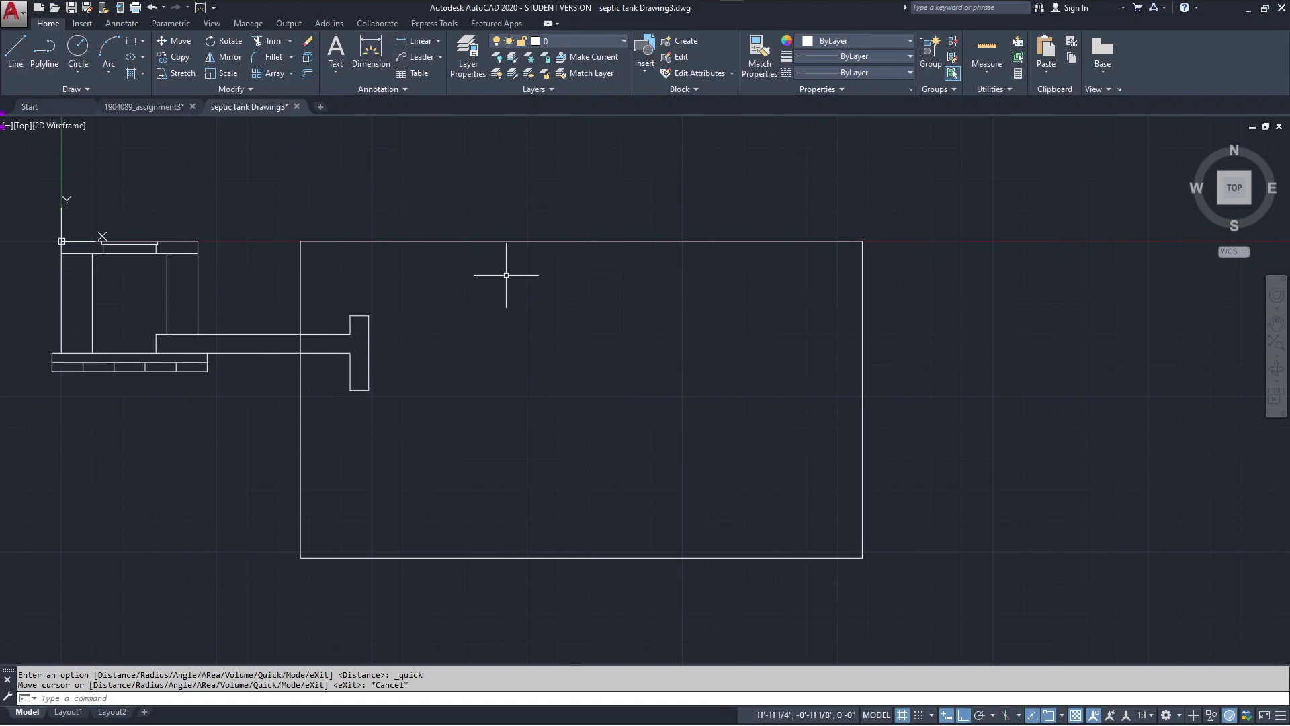
- Offset the tank's left and right walls 10 inches inward
{"action": "type", "text": "o"}
{"action": "key", "text": "Return"}
{"action": "type", "text": "10"}
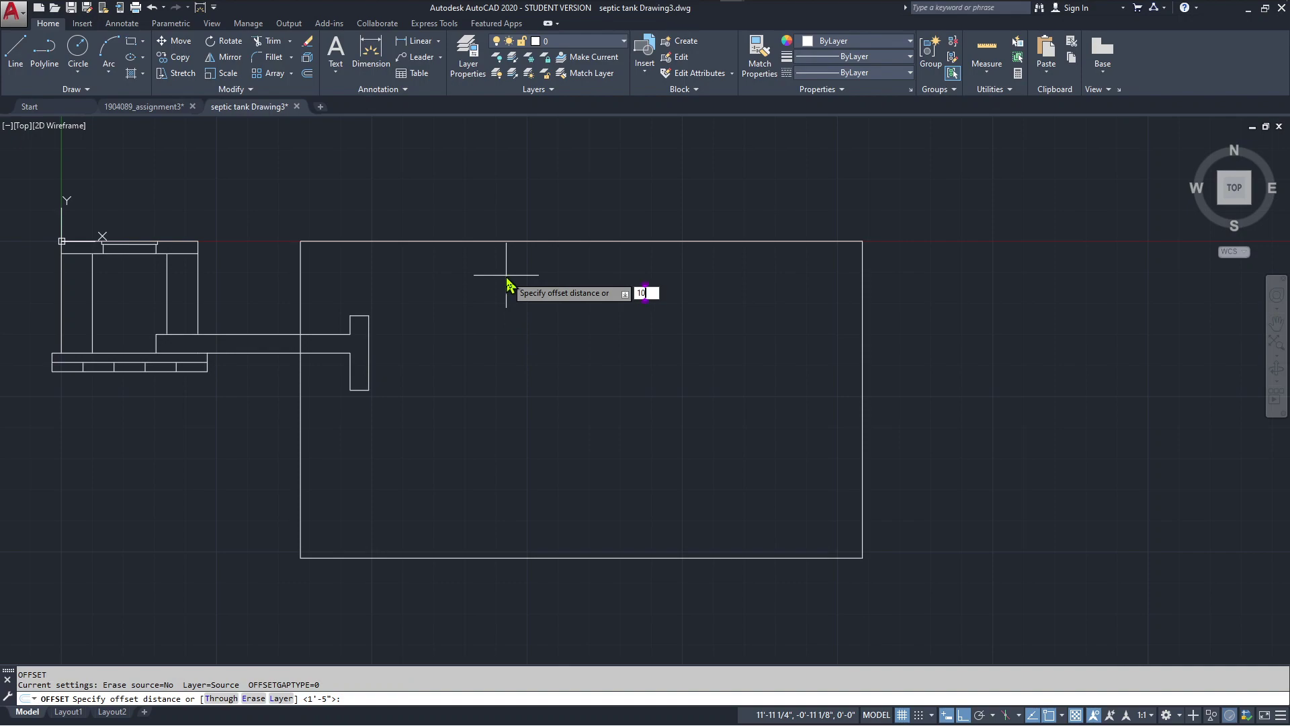
{"action": "key", "text": "Return"}
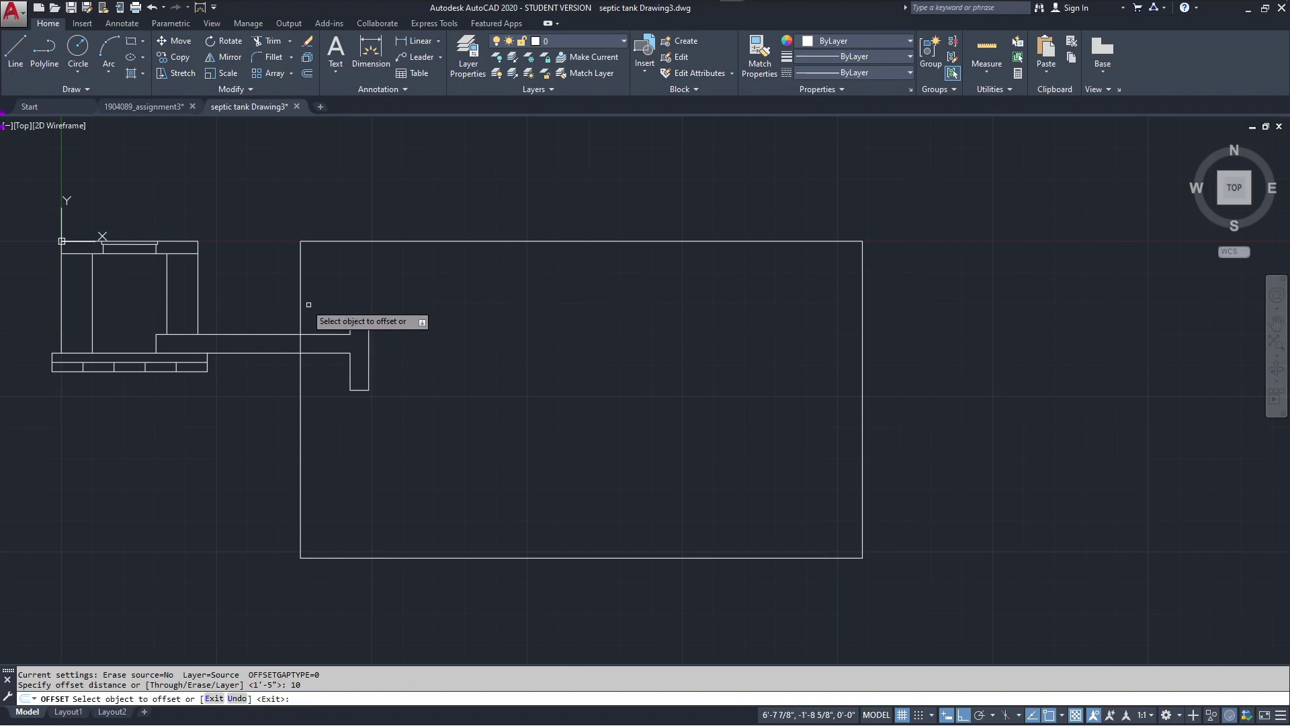
{"action": "left_click", "coordinate": [301, 302]}
{"action": "left_click", "coordinate": [363, 290]}
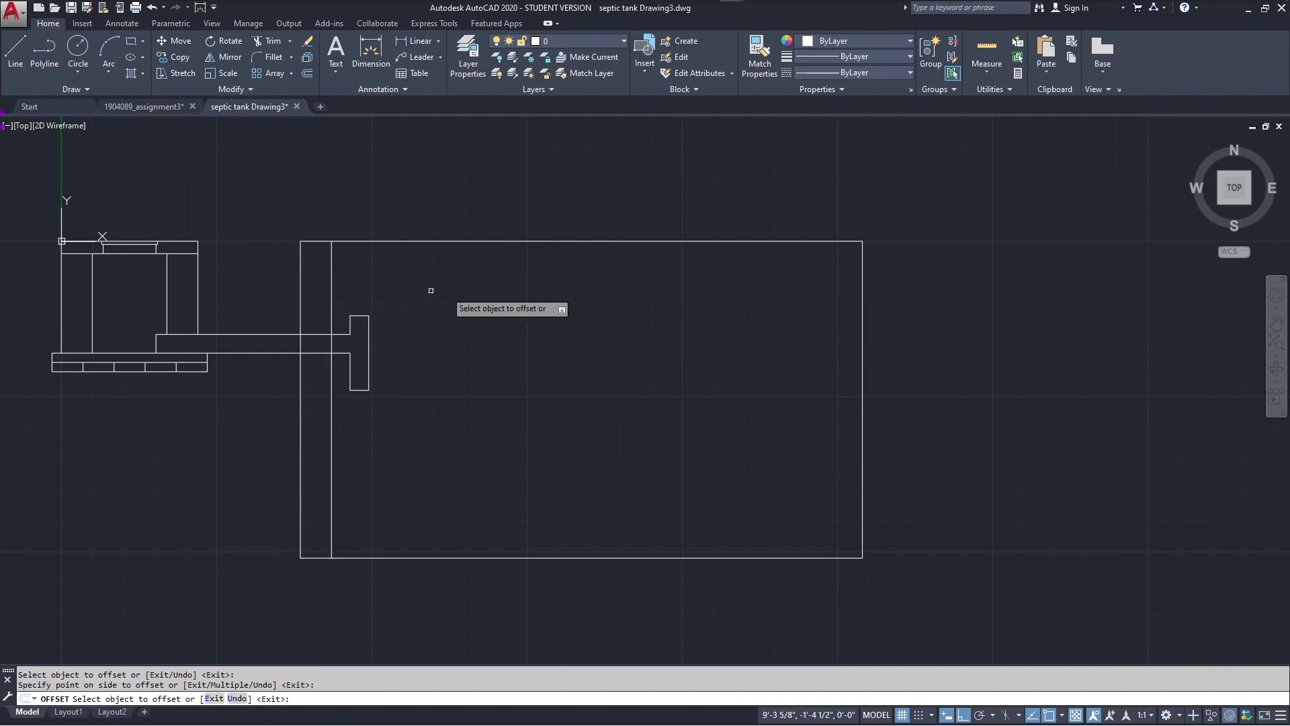
{"action": "left_click", "coordinate": [862, 309]}
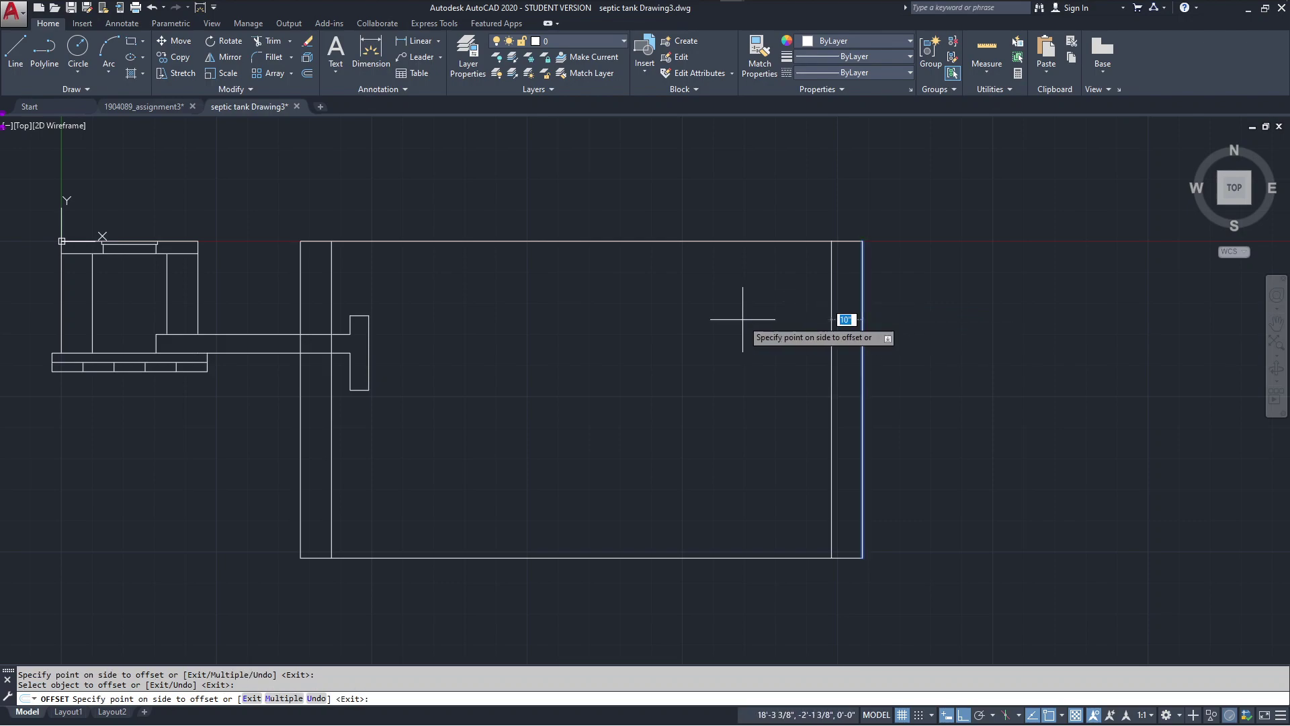
{"action": "left_click", "coordinate": [742, 323]}
{"action": "key", "text": "Escape"}
{"action": "type", "text": "o"}
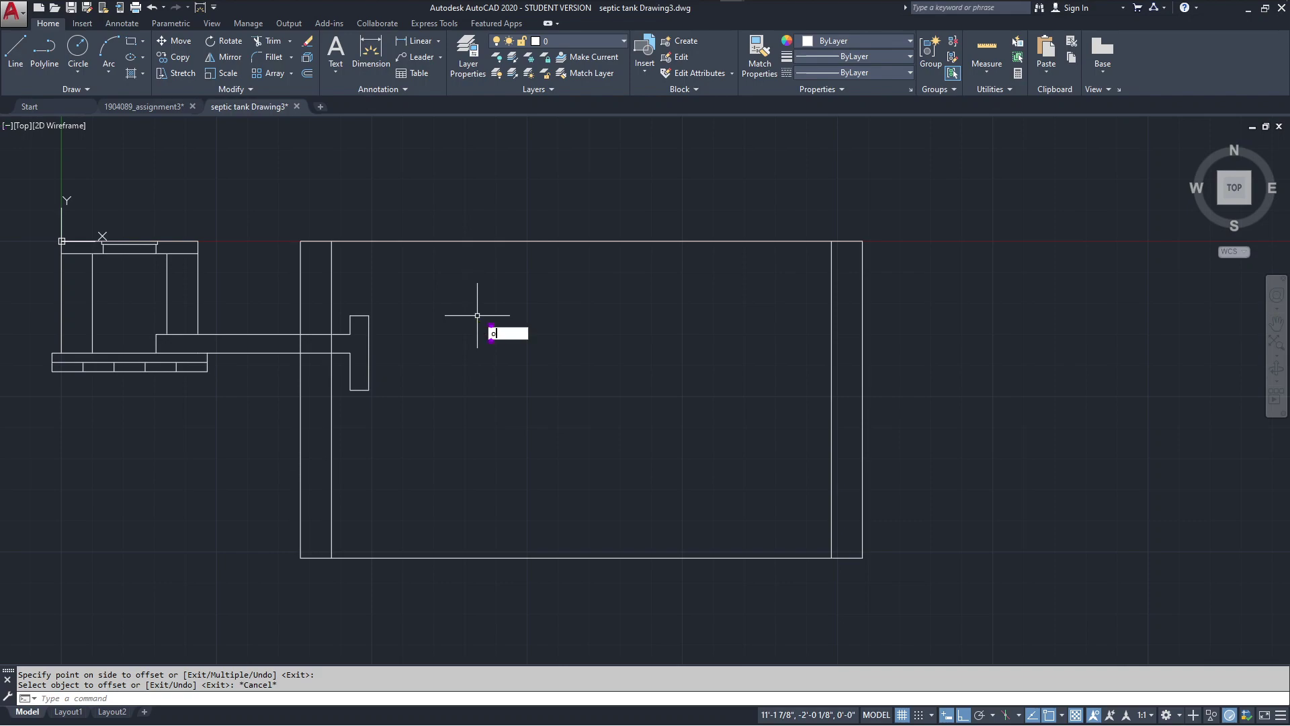
- Offset the tank's top edge 6 inches inward to form the top slab
{"action": "key", "text": "Return"}
{"action": "type", "text": "6"}
{"action": "key", "text": "Return"}
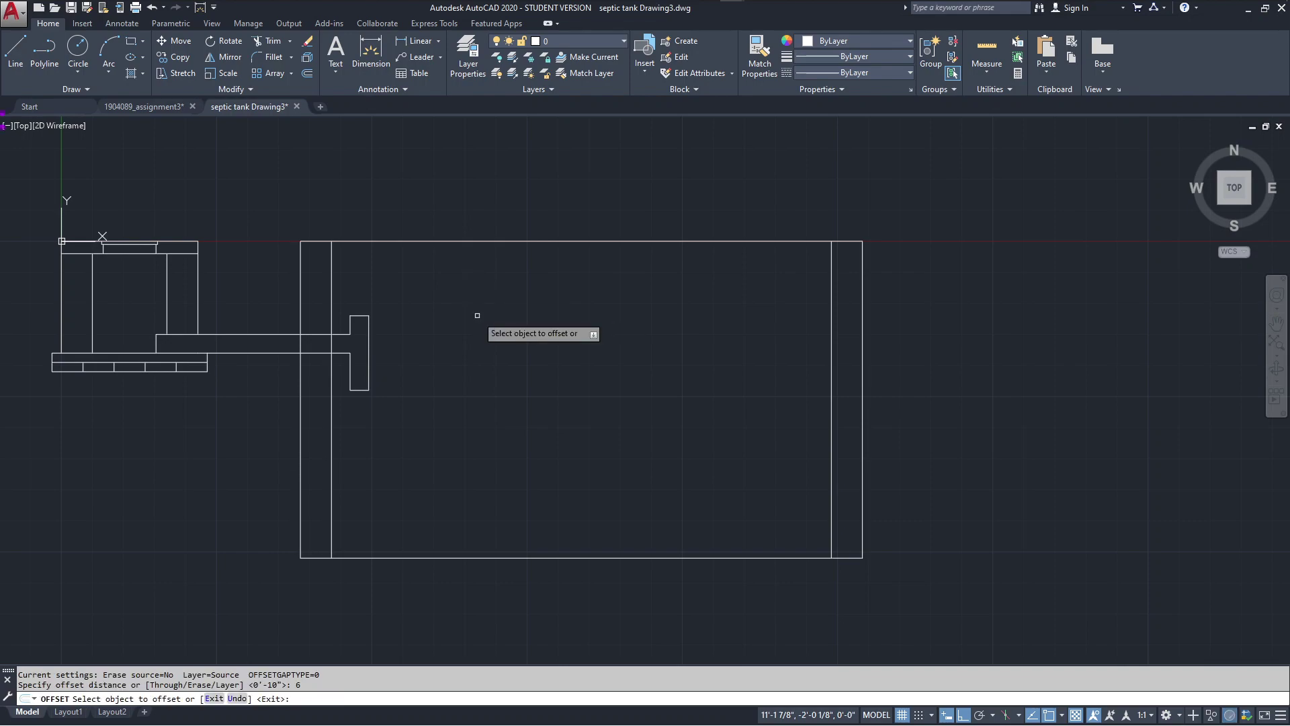
{"action": "left_click", "coordinate": [566, 243]}
{"action": "left_click", "coordinate": [550, 269]}
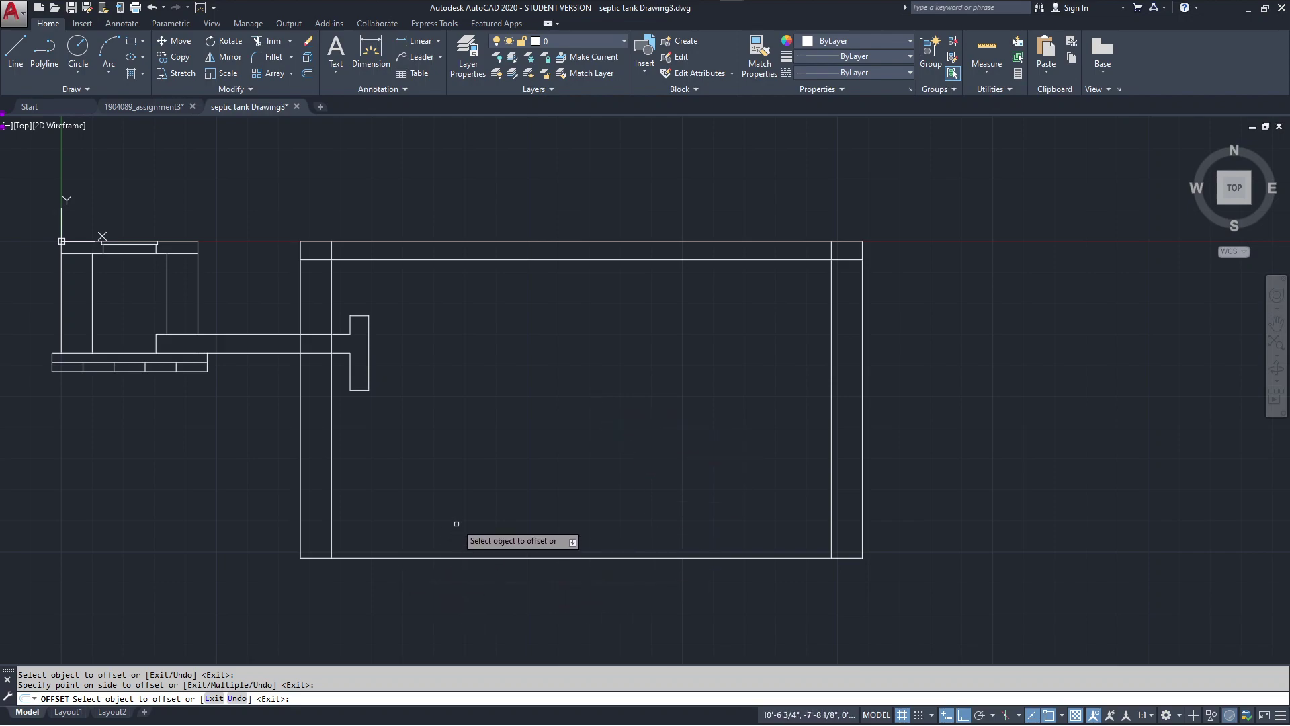
{"action": "middle_click_drag", "start_coordinate": [456, 514], "coordinate": [490, 522]}
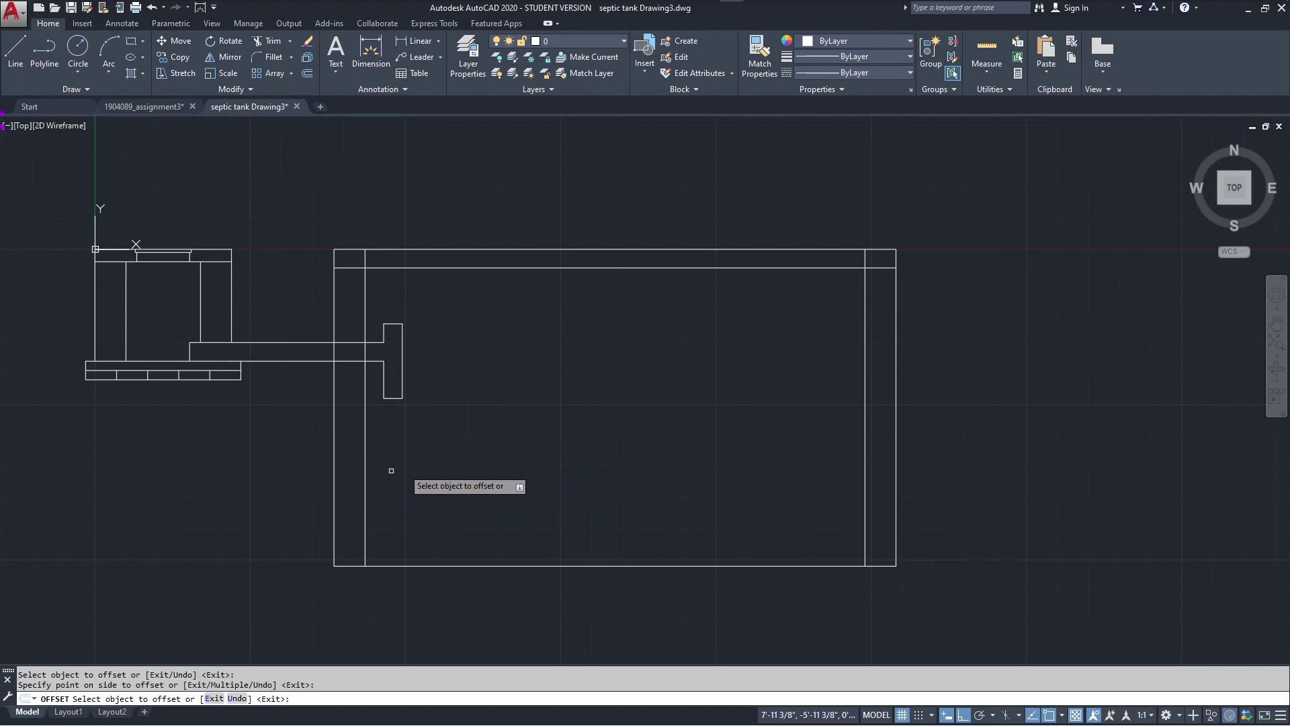
{"action": "key", "text": "Escape"}
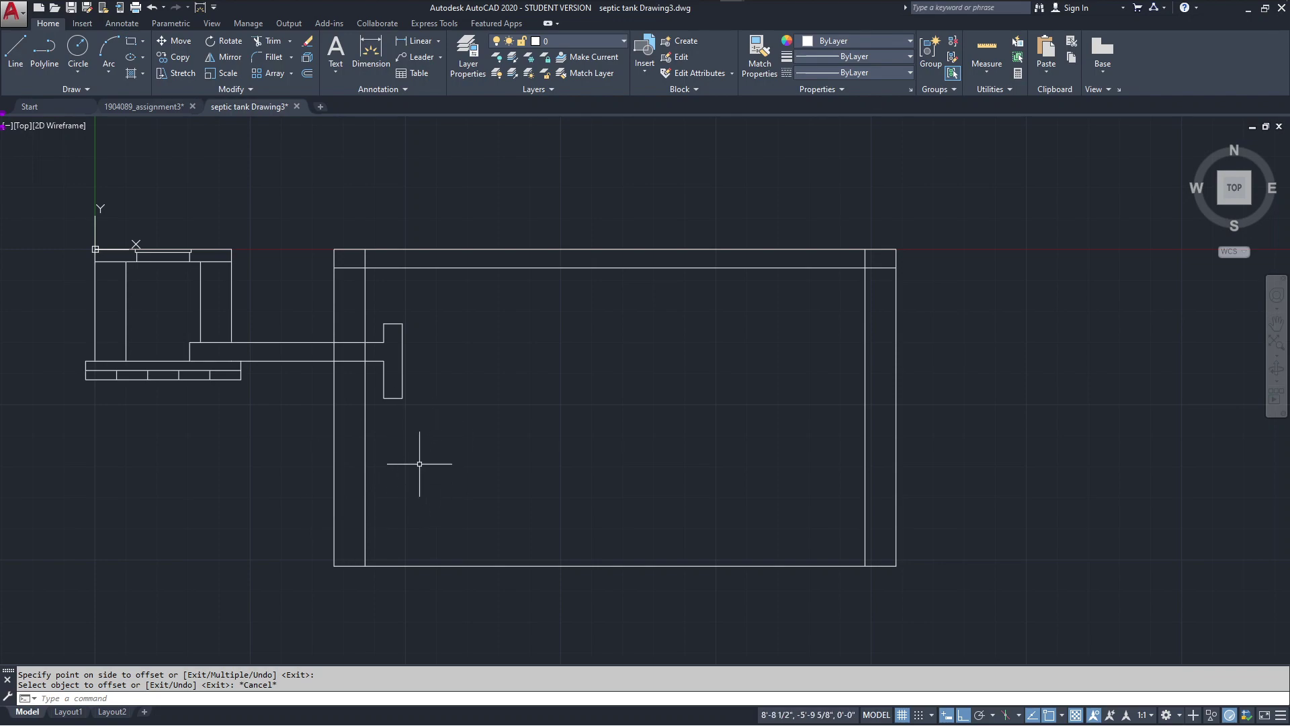
{"action": "scroll", "coordinate": [419, 464], "scroll_direction": "up", "scroll_amount": 2}
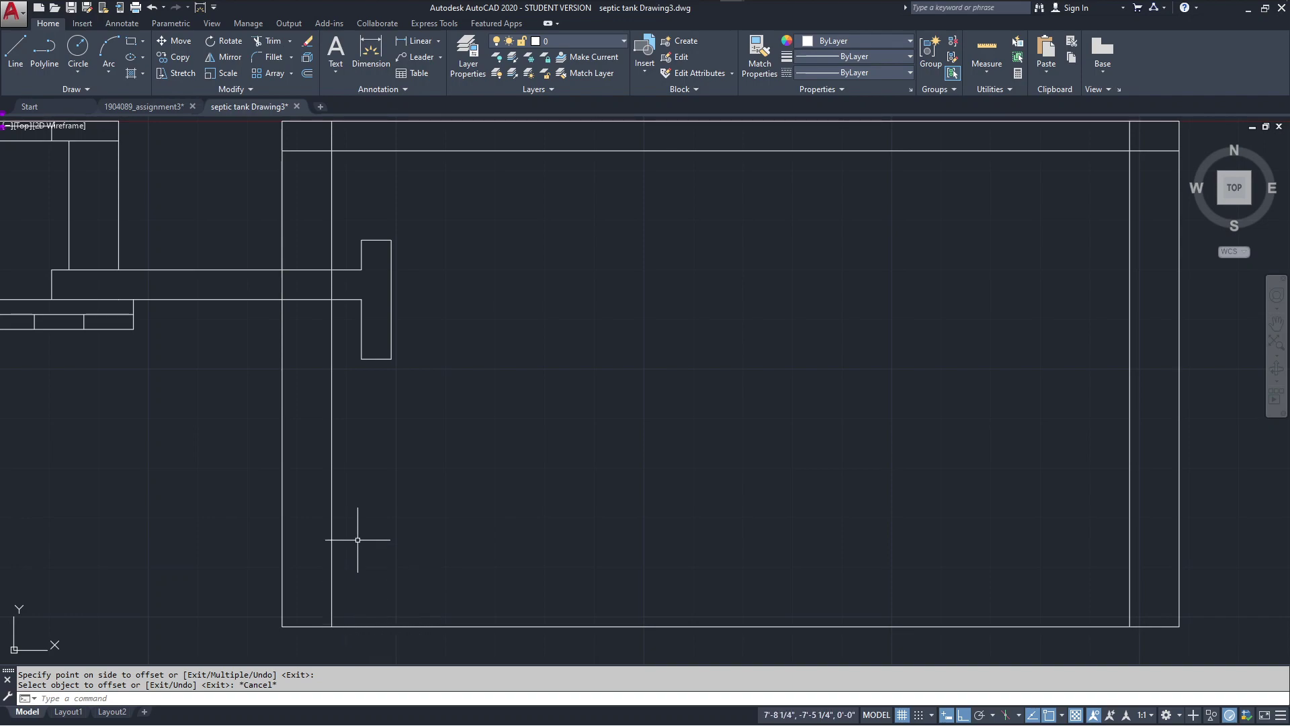
{"action": "left_click", "coordinate": [15, 54]}
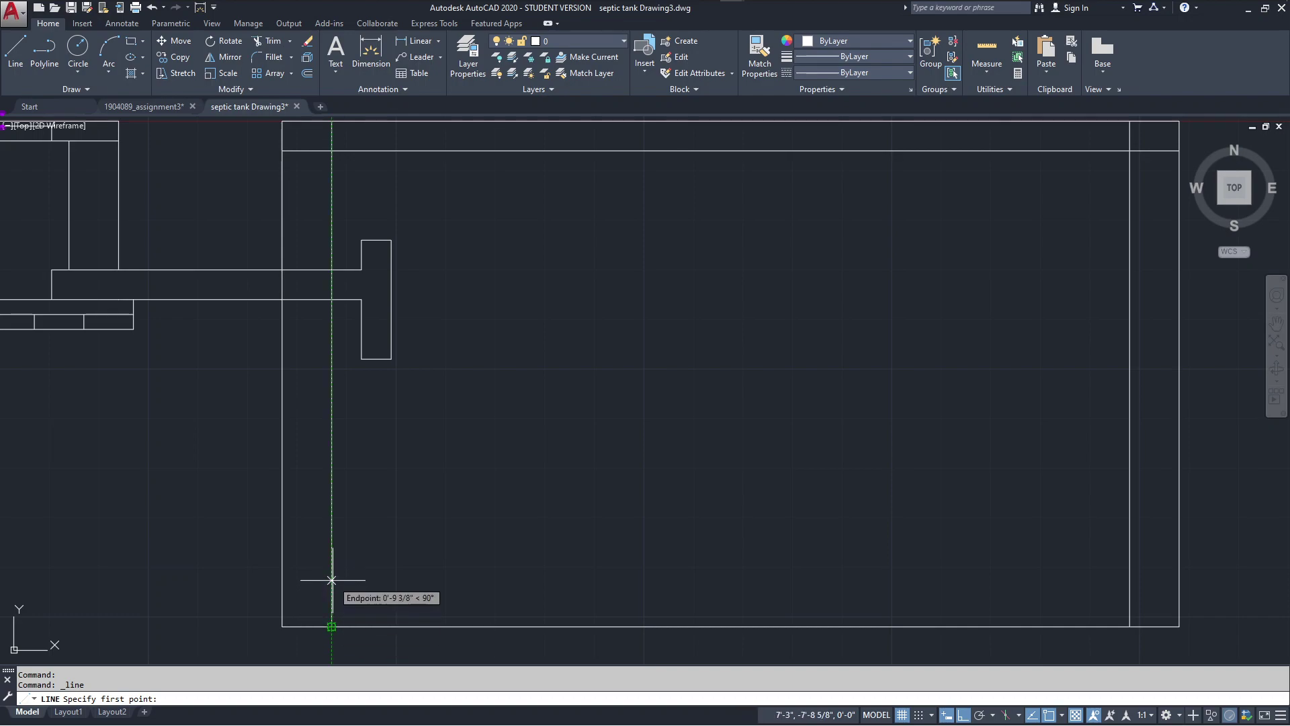
- Draw a 6-inch-wide, 36-inch-high ledge against the inner left wall at the floor
{"action": "type", "text": "36"}
{"action": "key", "text": "Return"}
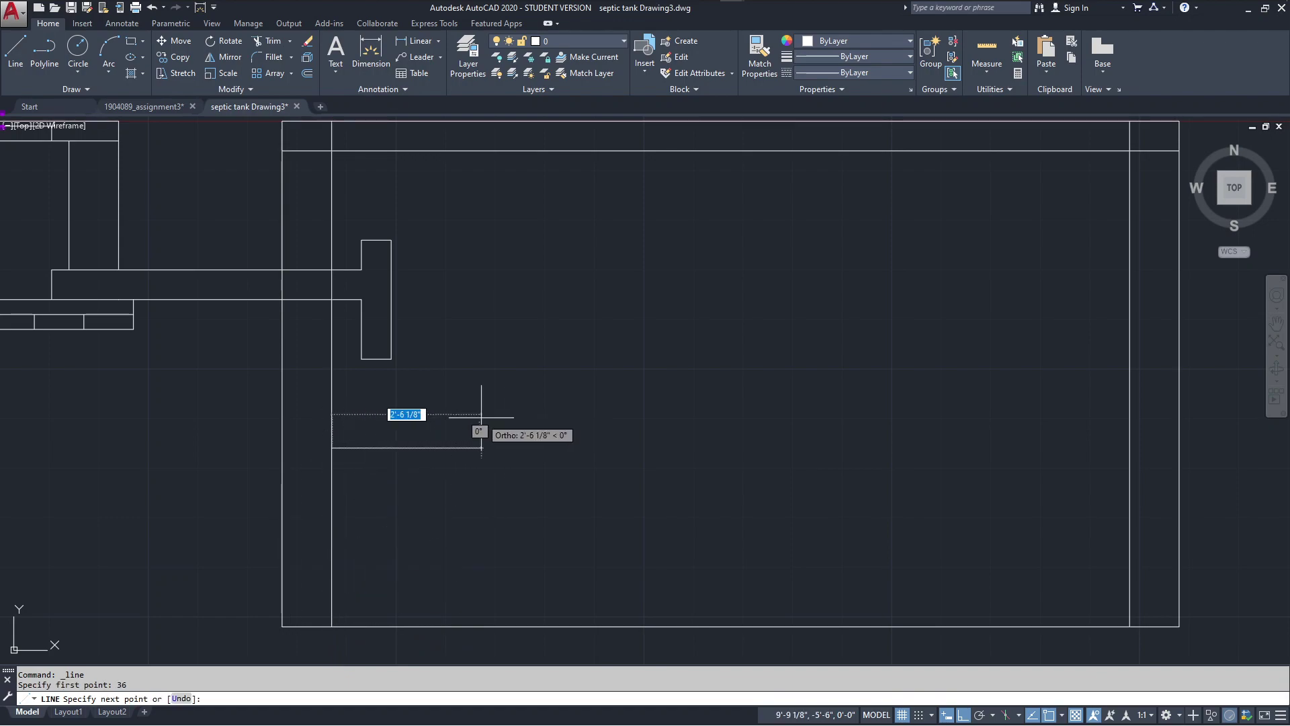
{"action": "type", "text": "6"}
{"action": "key", "text": "Return"}
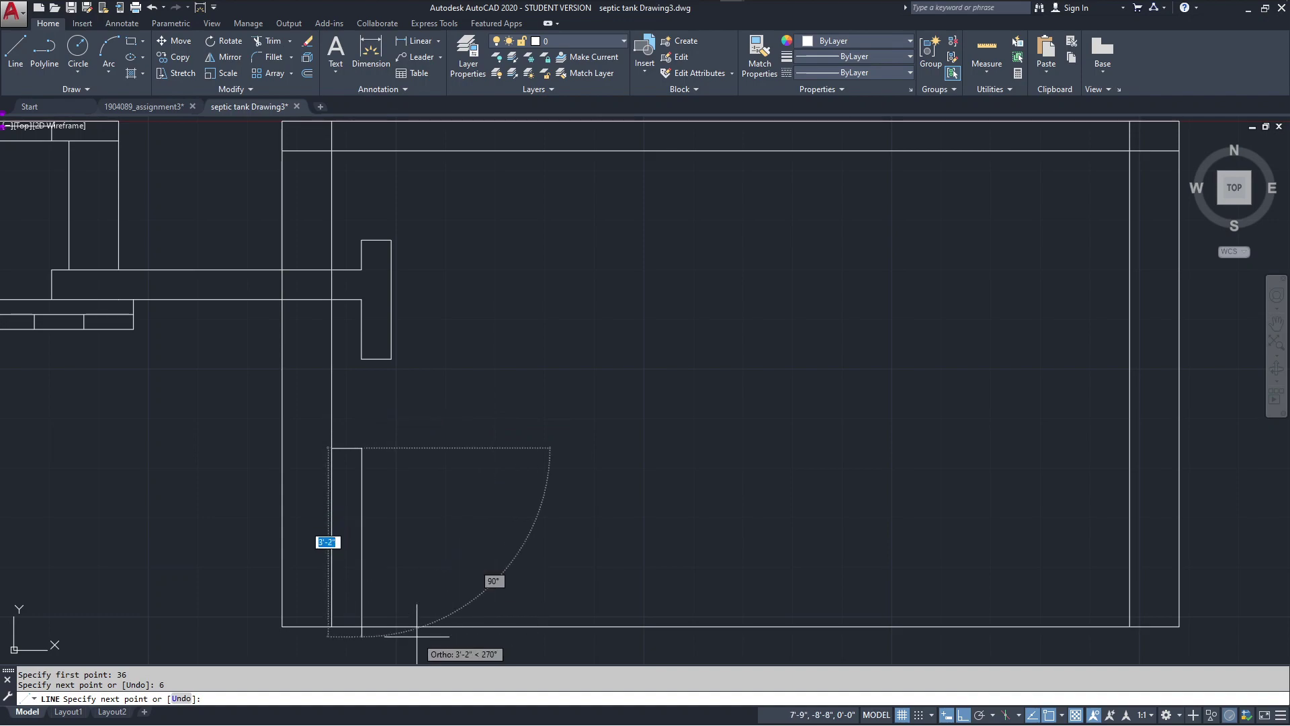
{"action": "type", "text": "36"}
{"action": "key", "text": "Return"}
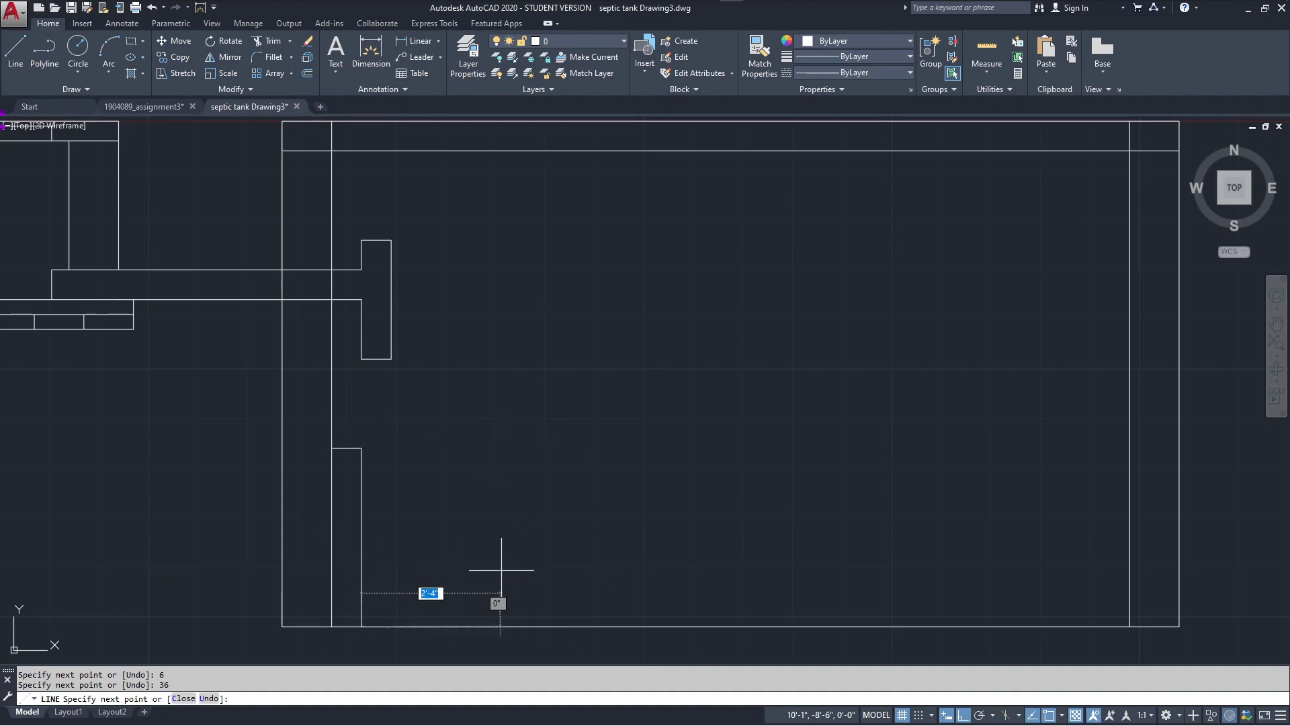
{"action": "key", "text": "Escape"}
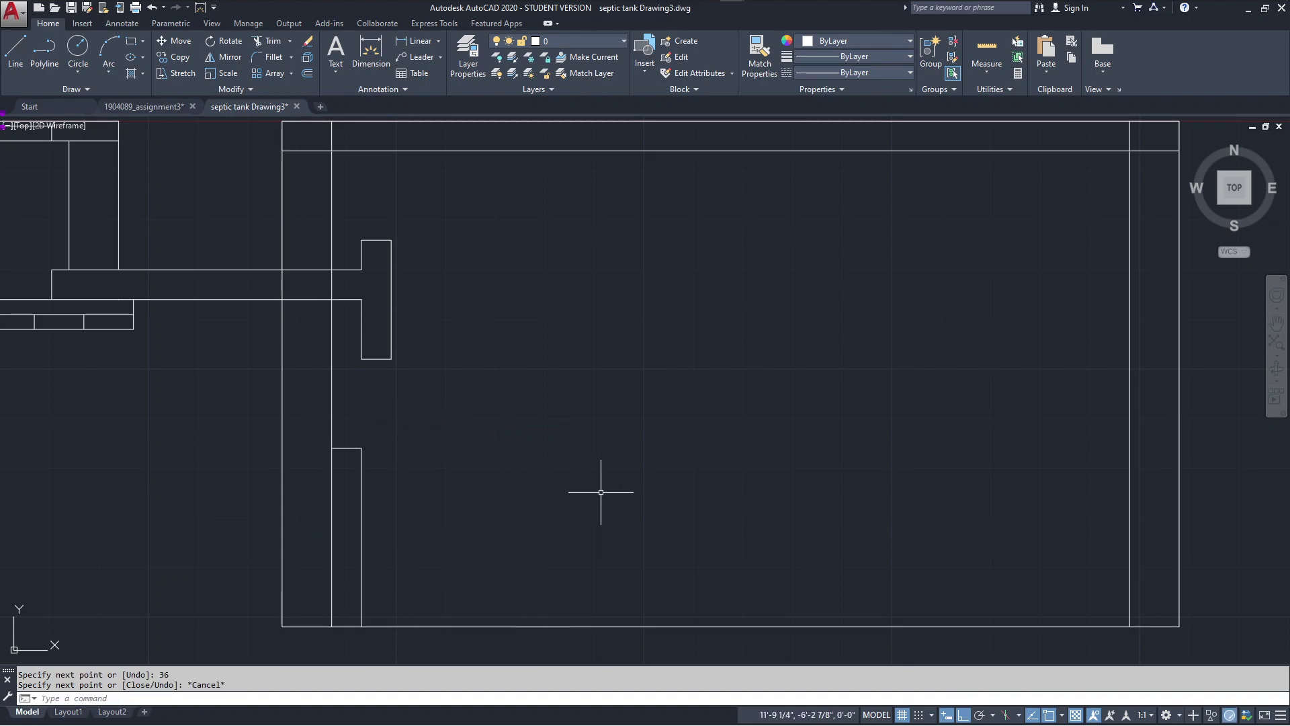
- Mirror the ledge about the floor's midpoint onto the inner right wall, keeping the original
{"action": "scroll", "coordinate": [601, 492], "scroll_direction": "down", "scroll_amount": 3}
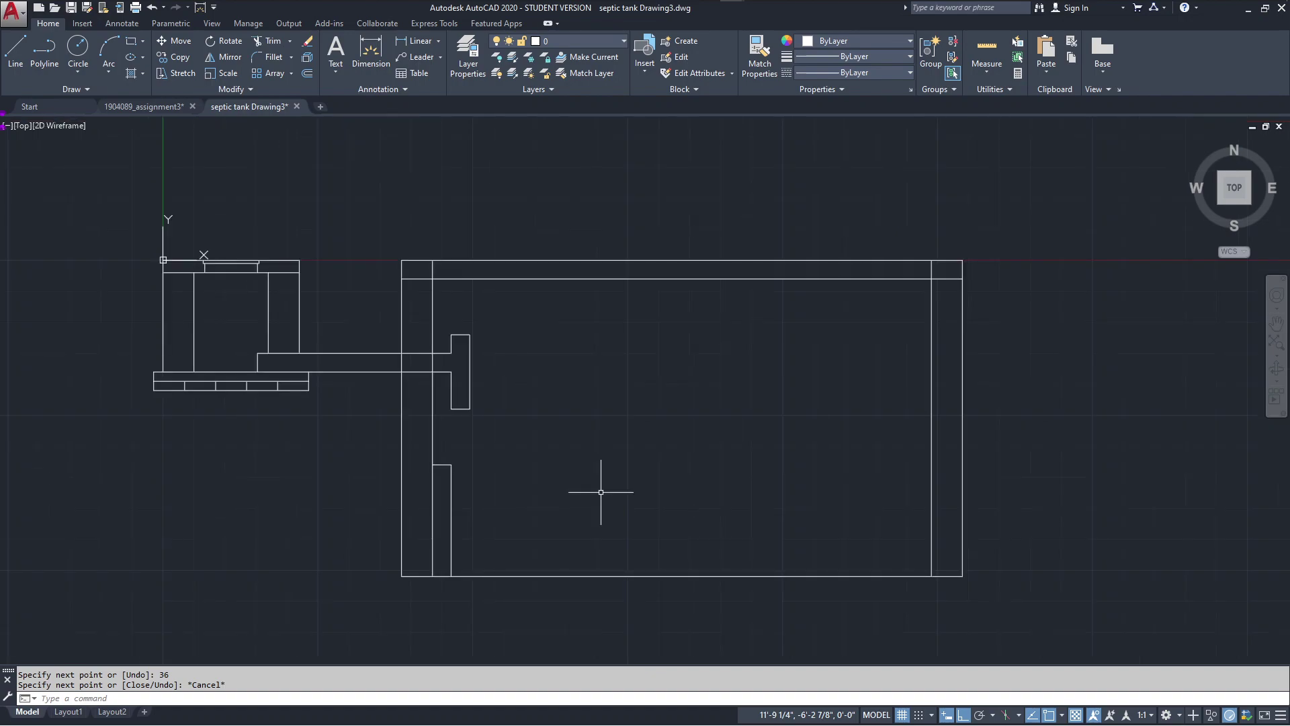
{"action": "scroll", "coordinate": [591, 490], "scroll_direction": "up", "scroll_amount": 1}
{"action": "middle_click_drag", "start_coordinate": [591, 490], "coordinate": [535, 468]}
{"action": "scroll", "coordinate": [572, 492], "scroll_direction": "up", "scroll_amount": 2}
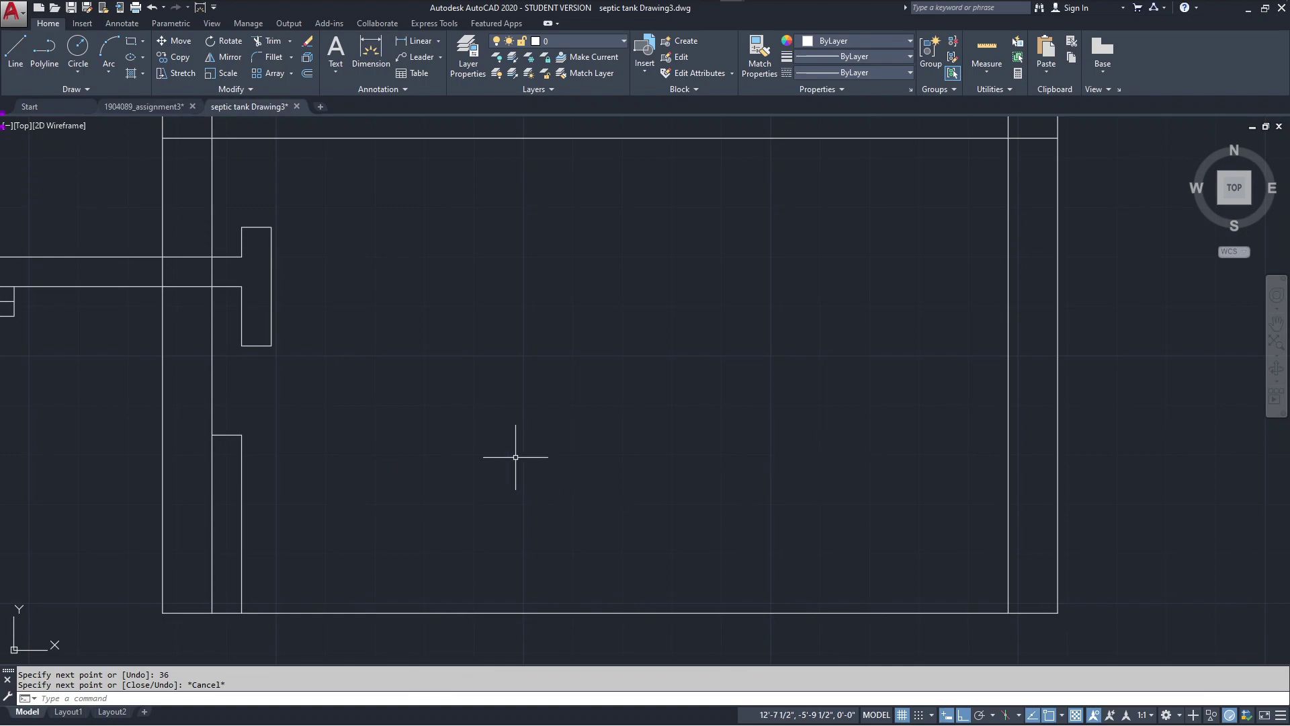
{"action": "left_click", "coordinate": [273, 421]}
{"action": "left_click", "coordinate": [222, 484]}
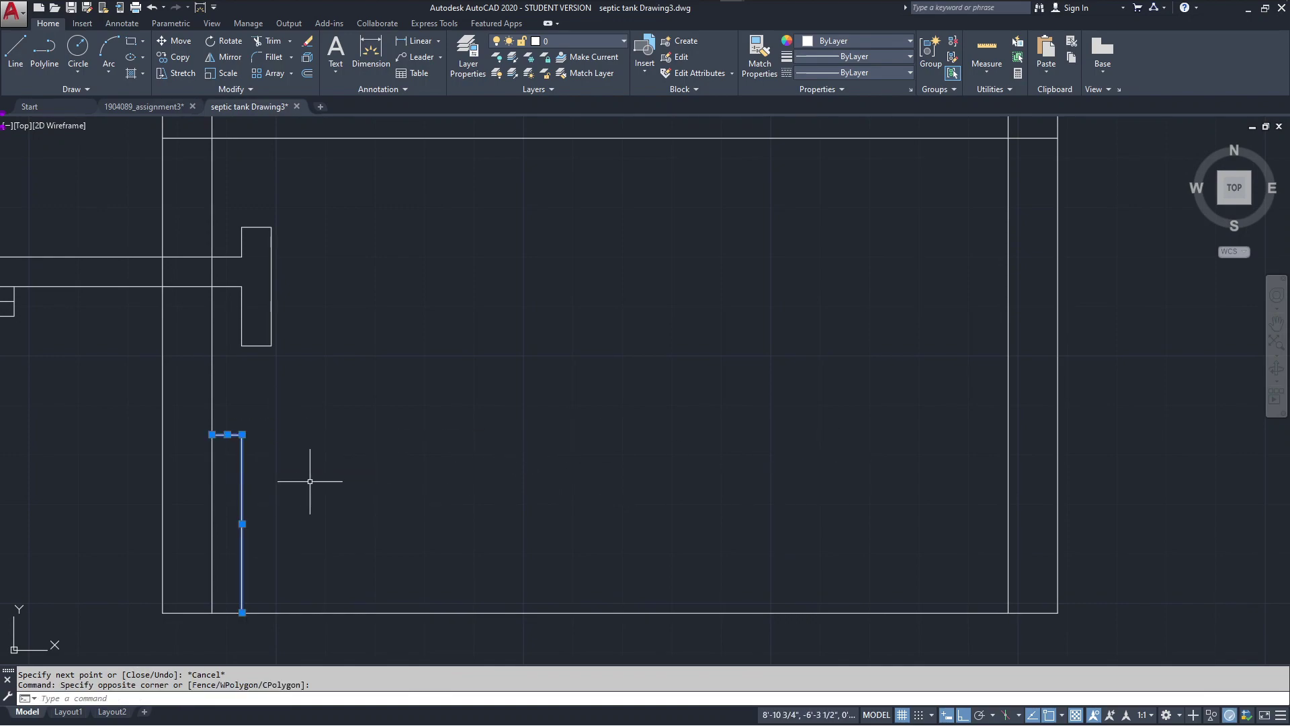
{"action": "left_click", "coordinate": [226, 58]}
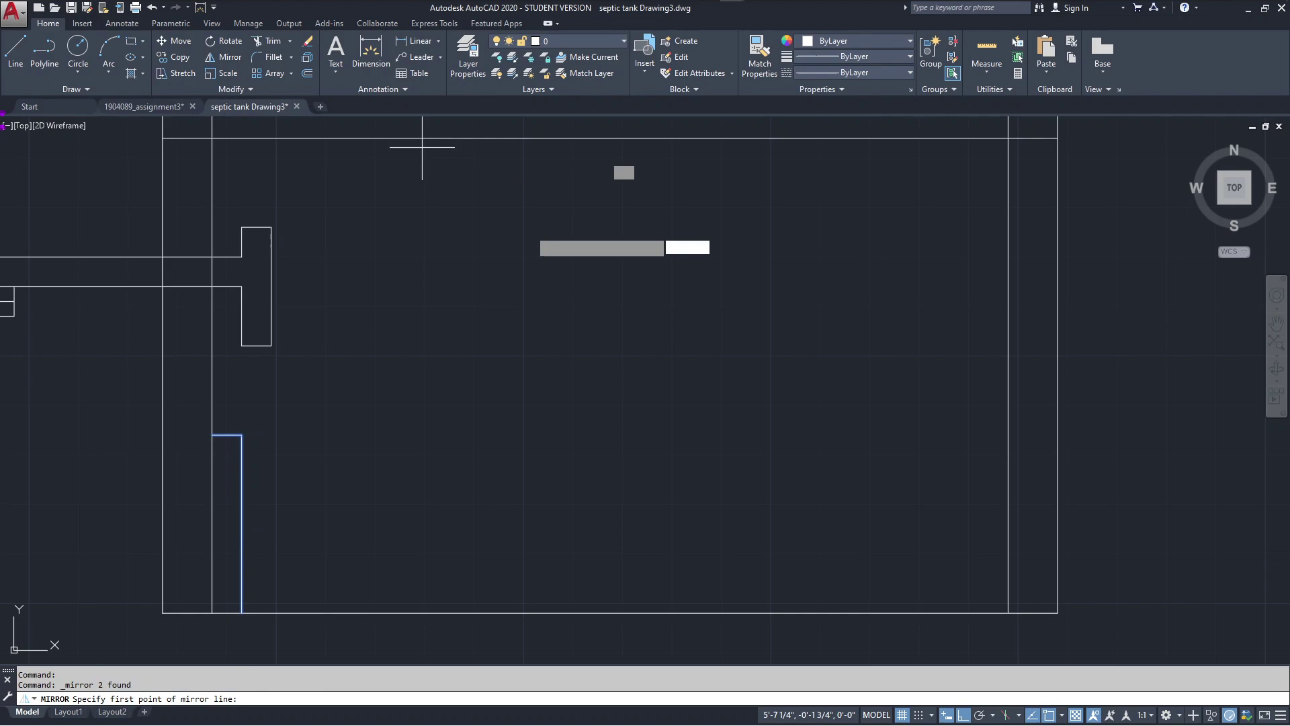
{"action": "left_click", "coordinate": [611, 613]}
{"action": "left_click", "coordinate": [611, 445]}
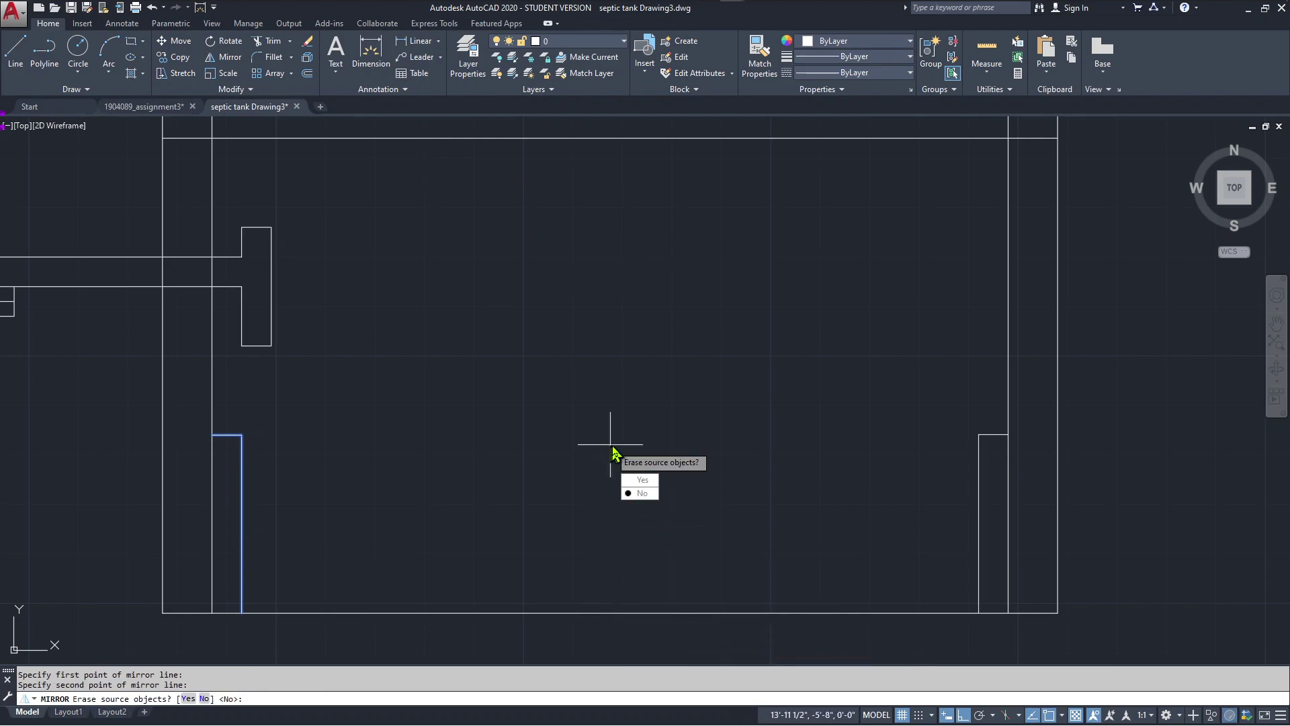
{"action": "left_click", "coordinate": [641, 493]}
{"action": "key", "text": "Escape"}
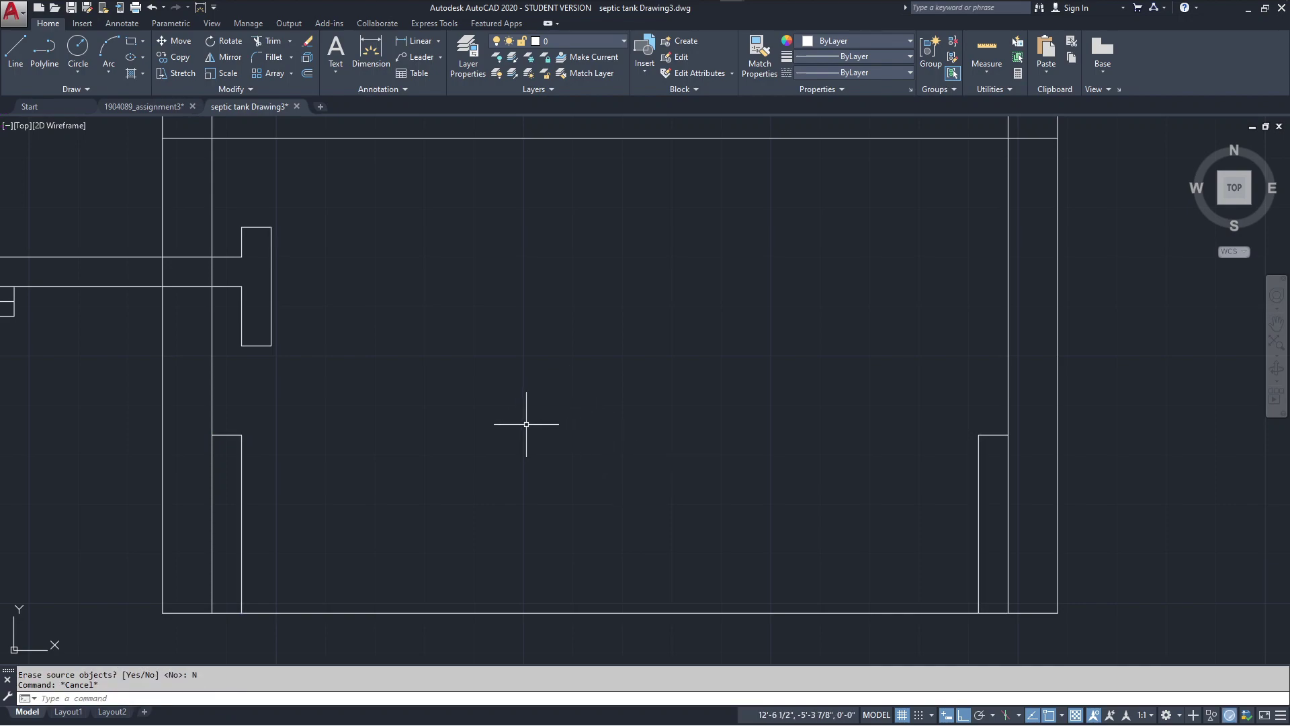
- Select everything and trim the two vertical stubs inside the top slab
{"action": "key", "text": "ctrl+a"}
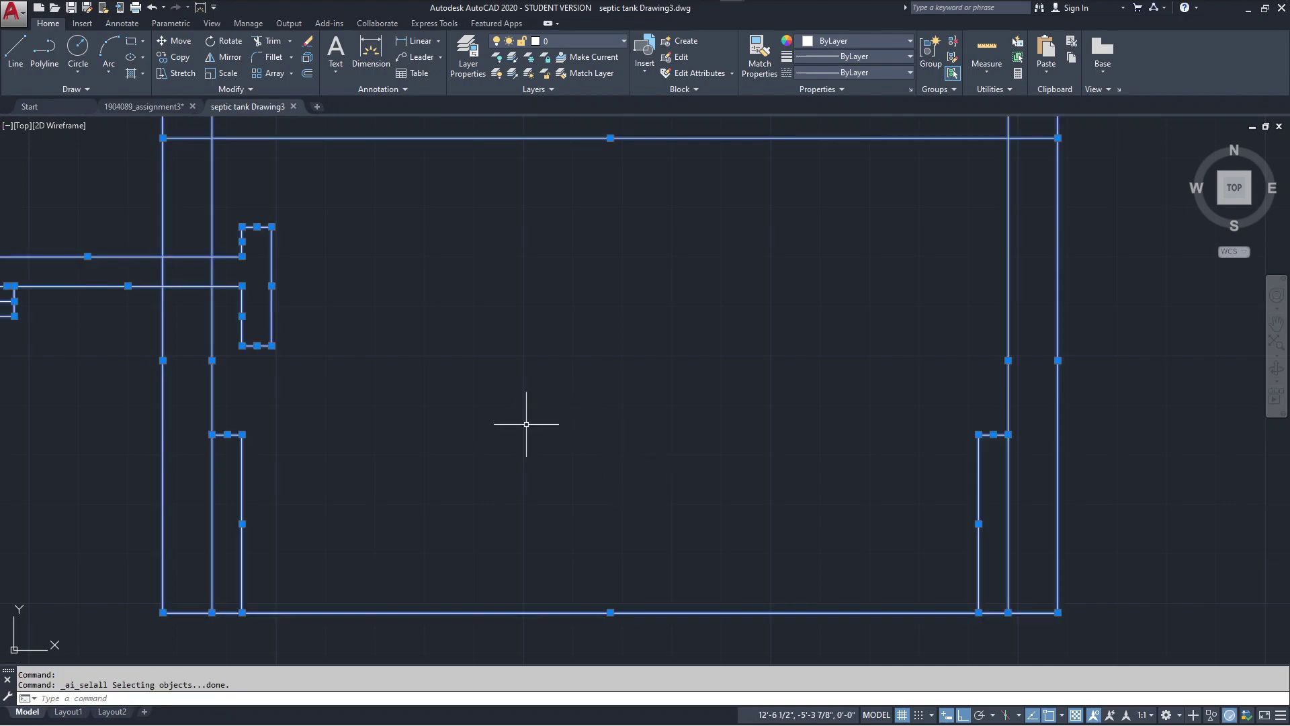
{"action": "key", "text": "Return"}
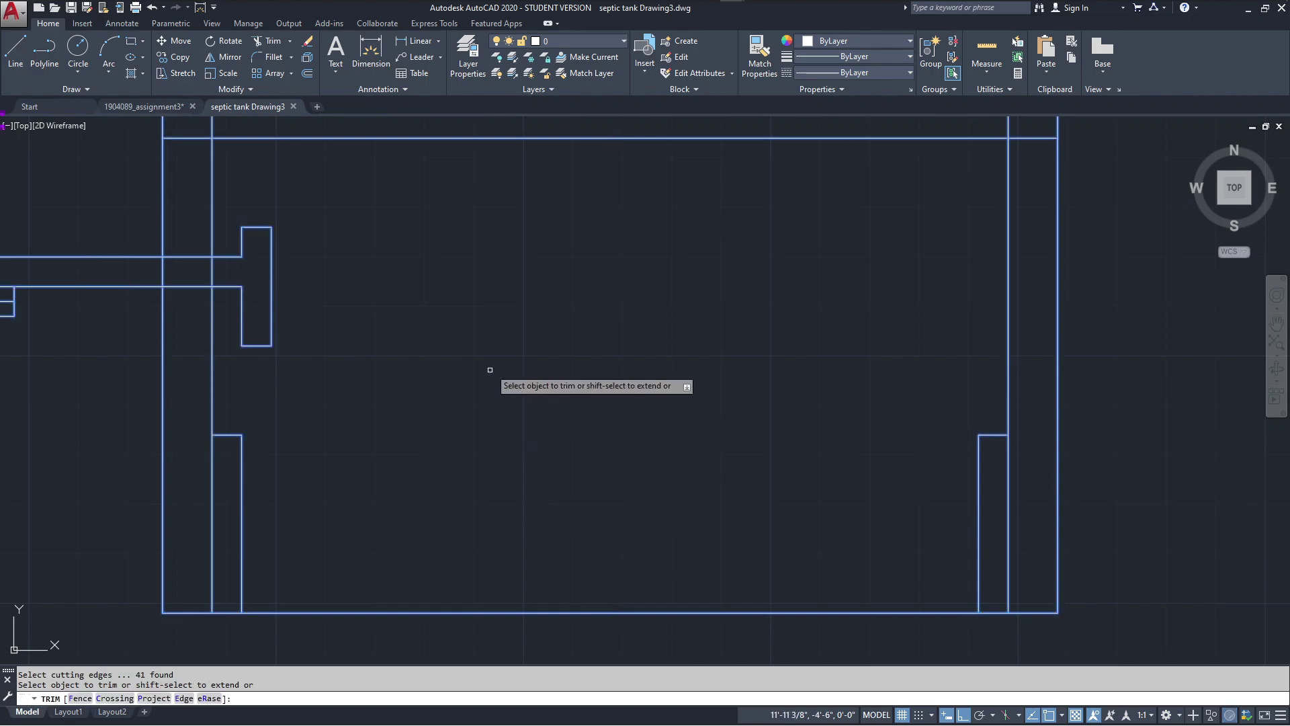
{"action": "scroll", "coordinate": [472, 341], "scroll_direction": "down", "scroll_amount": 2}
{"action": "middle_click_drag", "start_coordinate": [452, 303], "coordinate": [495, 398]}
{"action": "scroll", "coordinate": [413, 313], "scroll_direction": "up", "scroll_amount": 2}
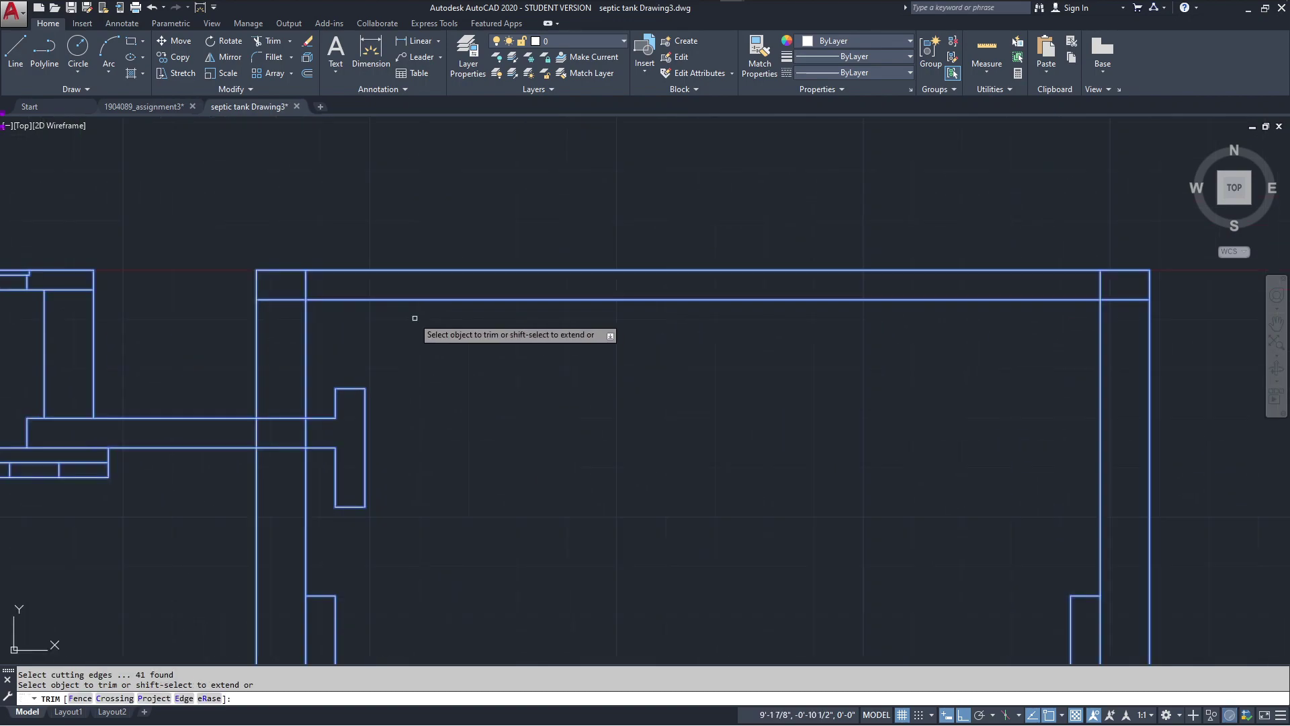
{"action": "left_click", "coordinate": [305, 282]}
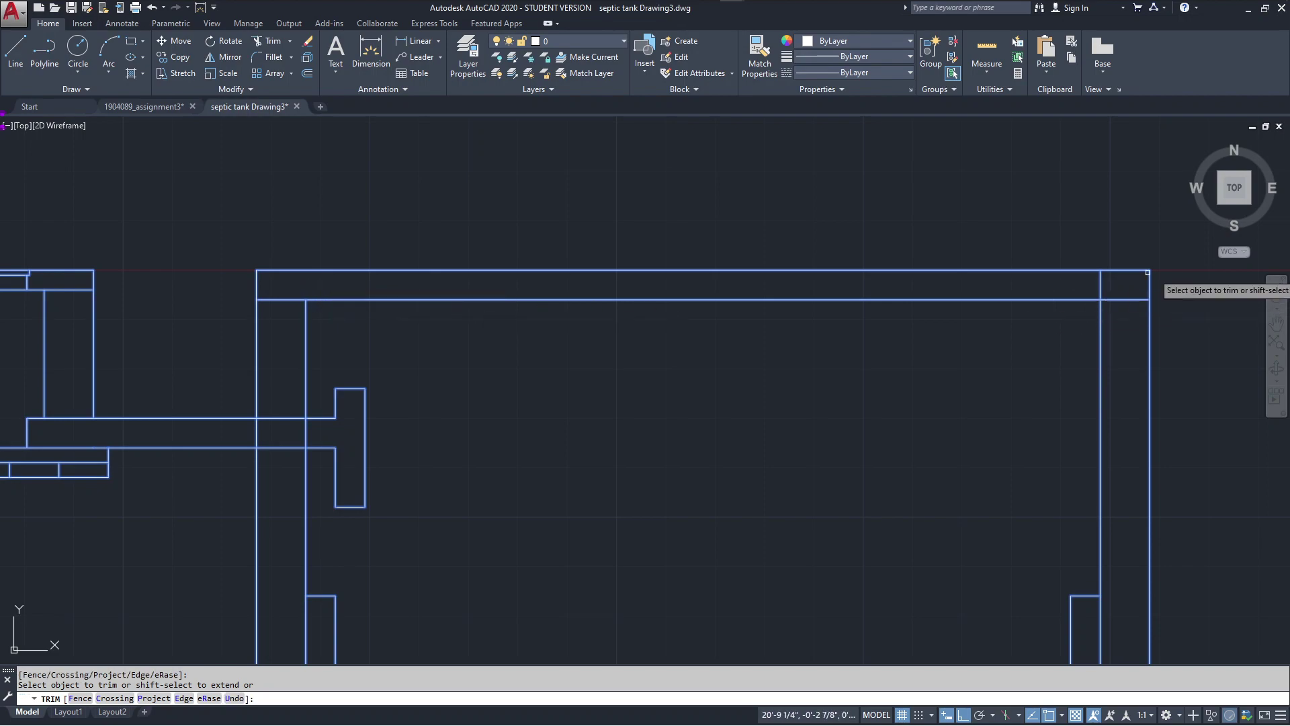
{"action": "left_click", "coordinate": [1101, 288]}
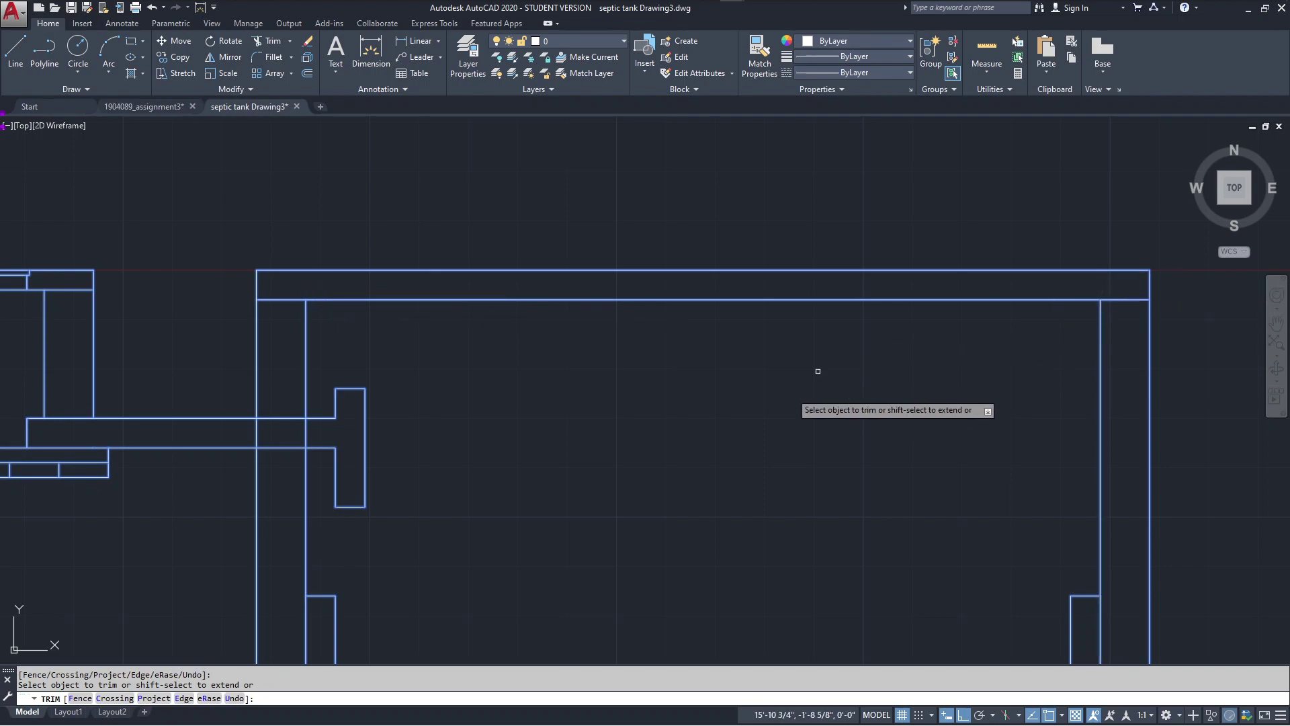
- Trim the overlapping line pieces near the inlet pipe with a window
{"action": "scroll", "coordinate": [749, 428], "scroll_direction": "down", "scroll_amount": 2}
{"action": "middle_click_drag", "start_coordinate": [748, 428], "coordinate": [674, 354]}
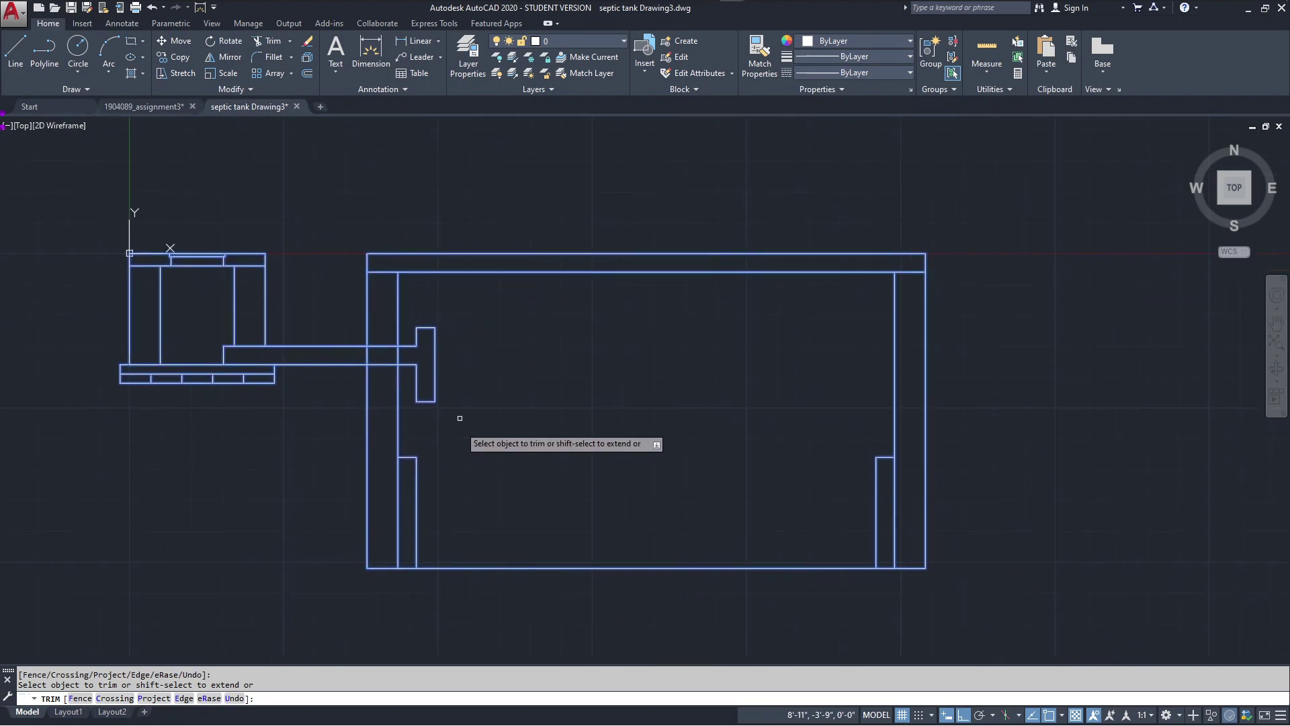
{"action": "scroll", "coordinate": [359, 357], "scroll_direction": "up", "scroll_amount": 4}
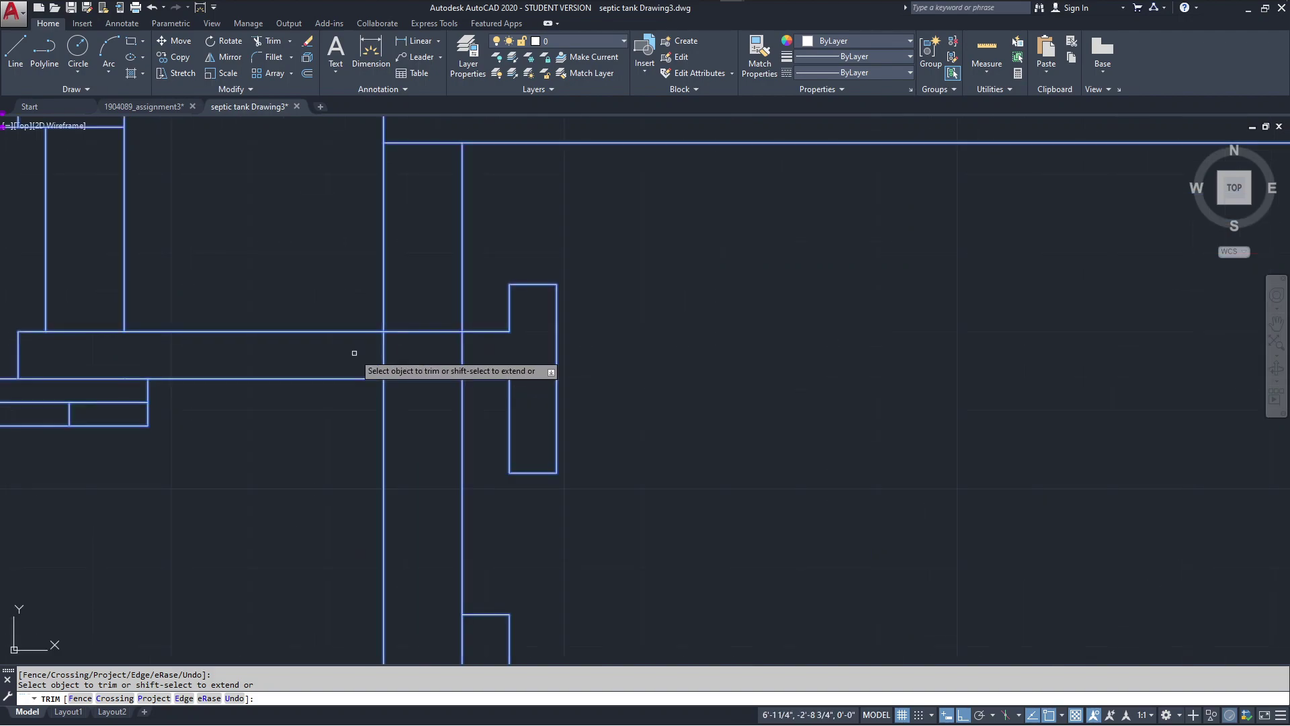
{"action": "left_click", "coordinate": [481, 351]}
{"action": "left_click", "coordinate": [384, 354]}
- Trim the inner left and right wall lines below the floor ledges
{"action": "scroll", "coordinate": [696, 394], "scroll_direction": "down", "scroll_amount": 2}
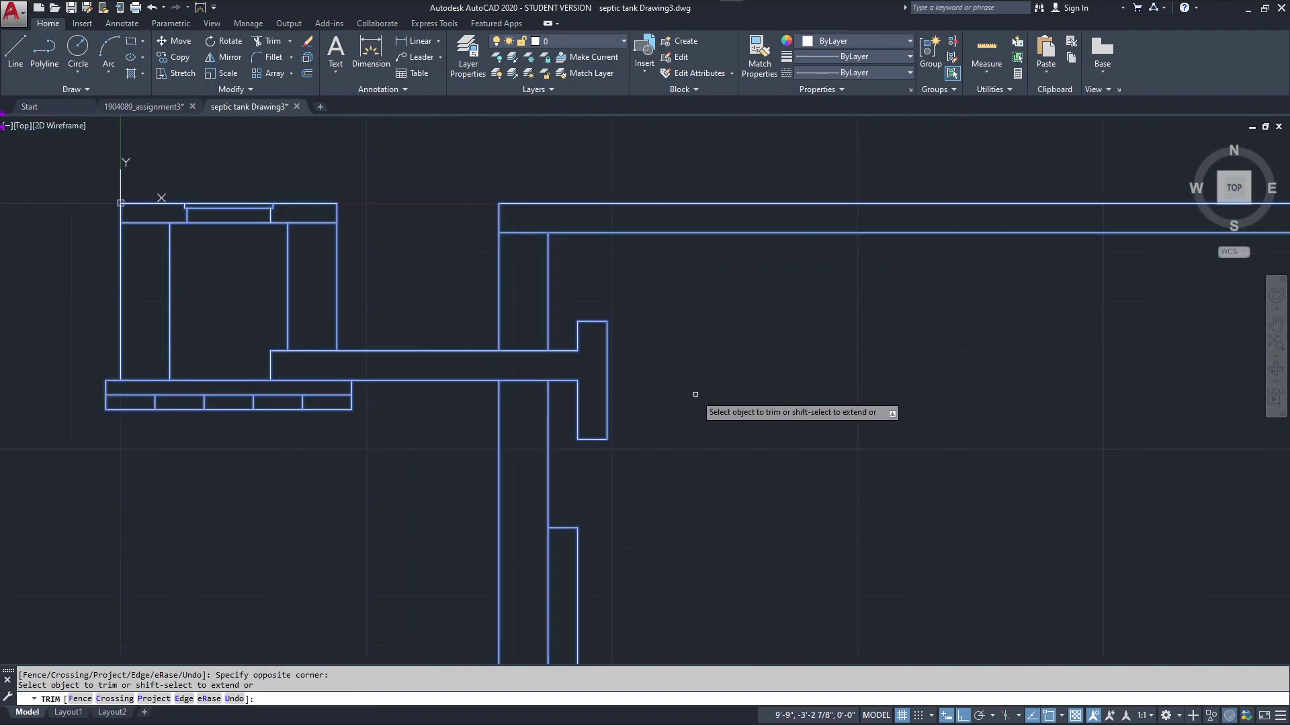
{"action": "mouse_move", "coordinate": [695, 397]}
{"action": "middle_mouse_down"}
{"action": "mouse_move", "coordinate": [643, 383]}
{"action": "mouse_move", "coordinate": [582, 331]}
{"action": "middle_mouse_up"}
{"action": "middle_click_drag", "start_coordinate": [572, 383], "coordinate": [550, 326]}
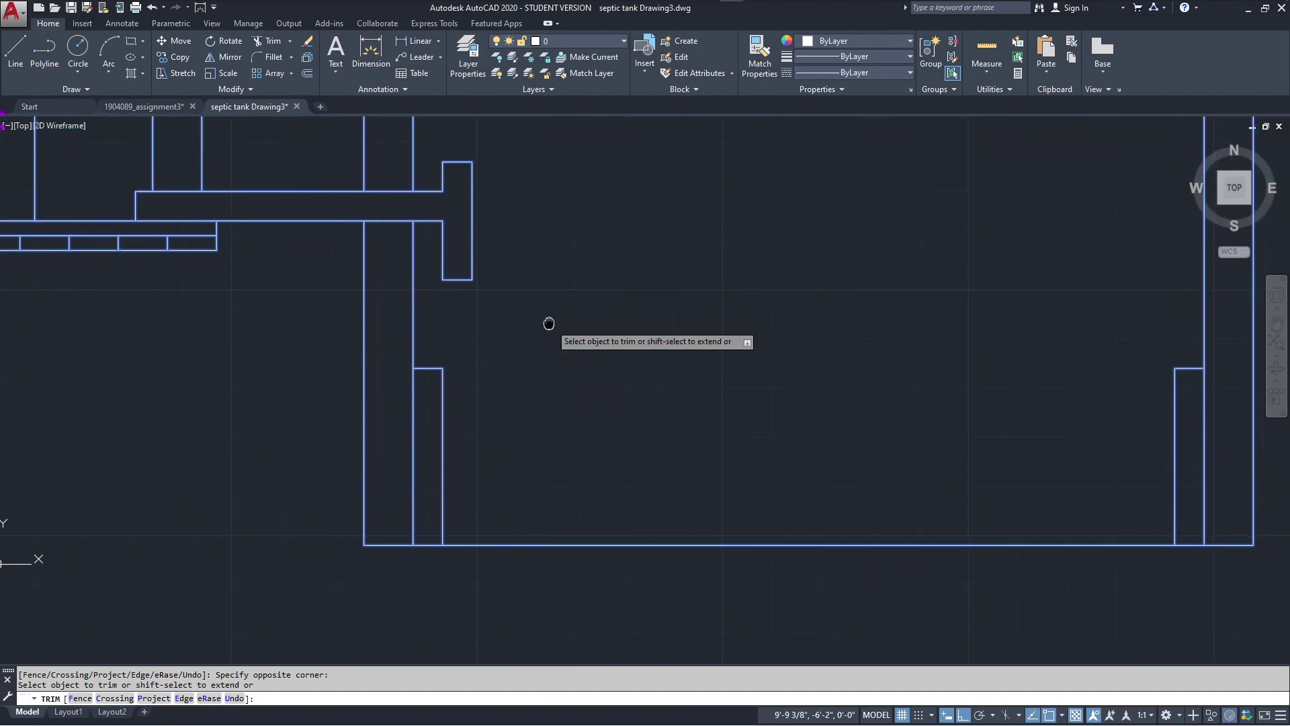
{"action": "left_click", "coordinate": [412, 446]}
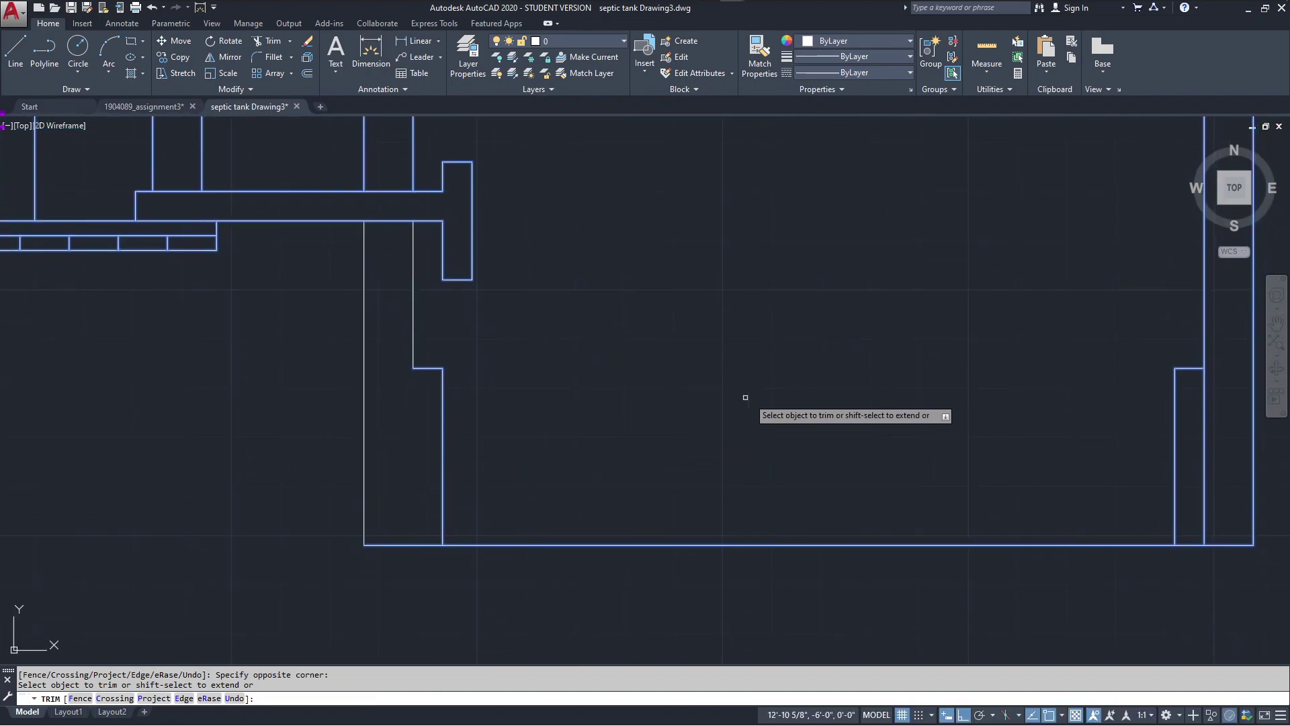
{"action": "scroll", "coordinate": [742, 404], "scroll_direction": "down", "scroll_amount": 2}
{"action": "middle_click_drag", "start_coordinate": [665, 400], "coordinate": [518, 407]}
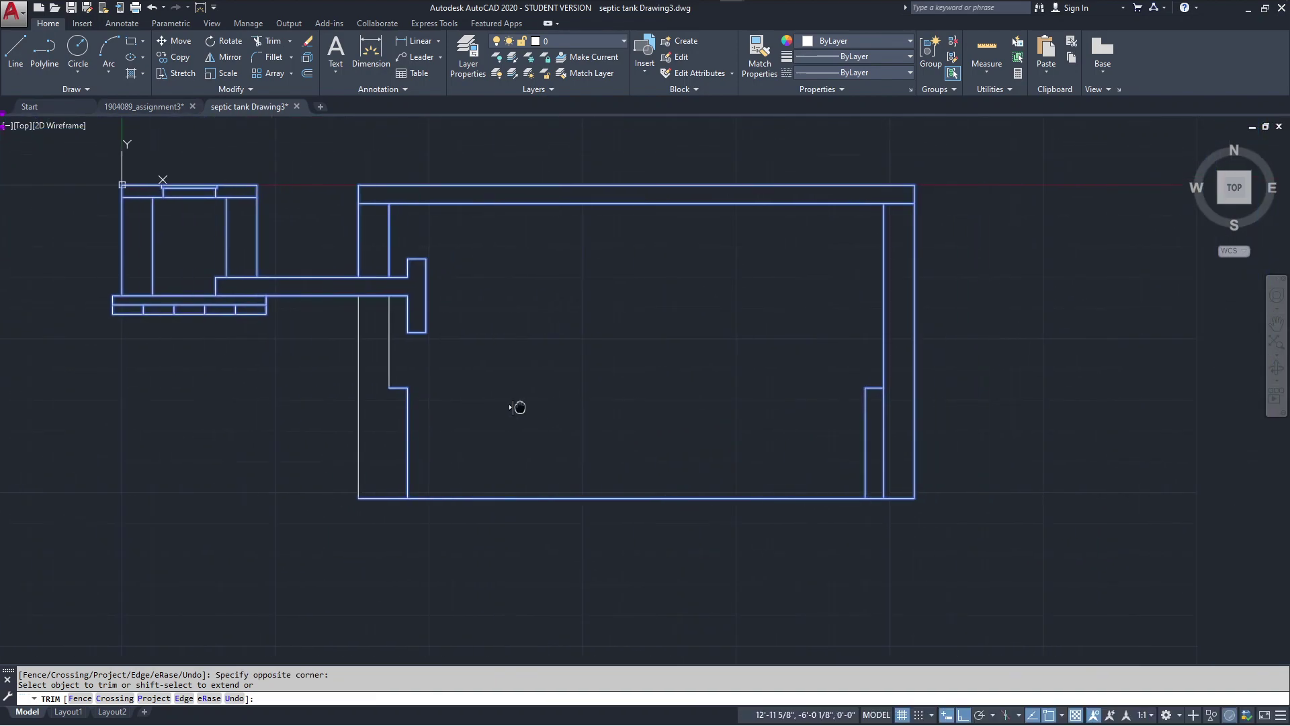
{"action": "left_click", "coordinate": [882, 423]}
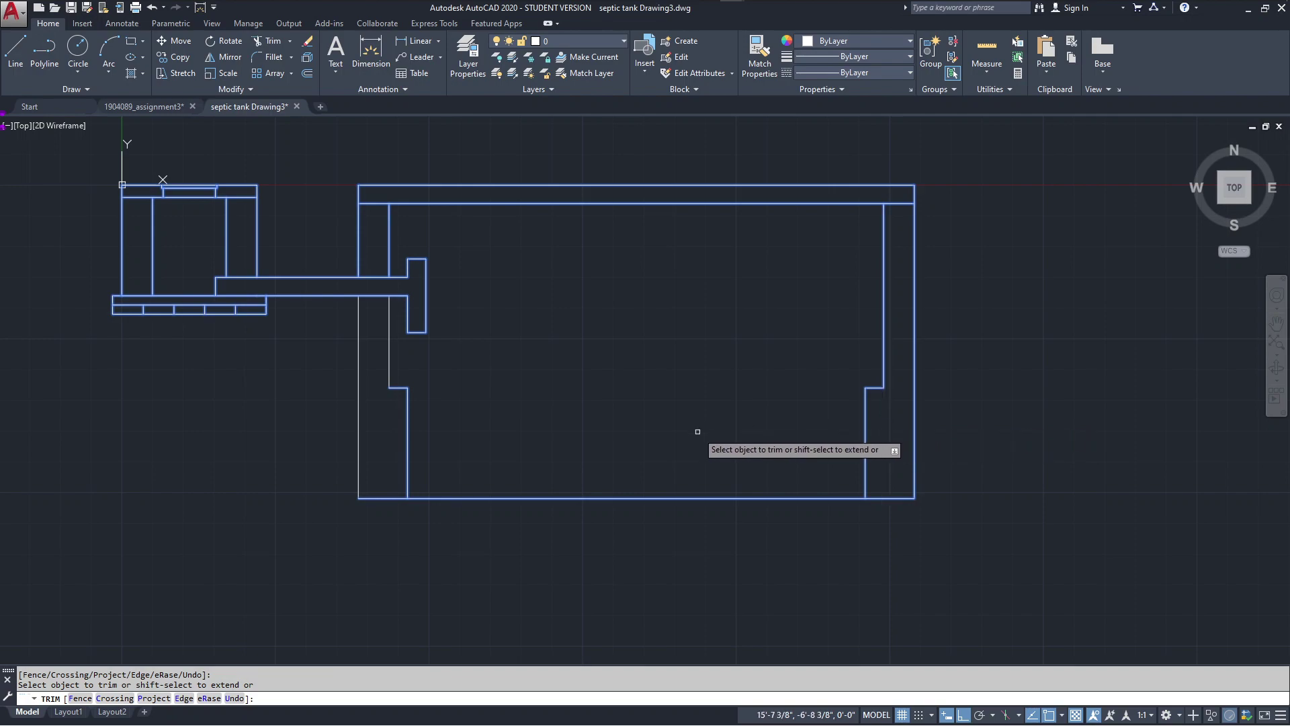
{"action": "mouse_move", "coordinate": [607, 432]}
{"action": "middle_mouse_down"}
{"action": "mouse_move", "coordinate": [613, 447]}
{"action": "mouse_move", "coordinate": [644, 438]}
{"action": "middle_mouse_up"}
{"action": "key", "text": "Escape"}
{"action": "mouse_move", "coordinate": [622, 394]}
{"action": "middle_mouse_down"}
{"action": "mouse_move", "coordinate": [632, 412]}
{"action": "mouse_move", "coordinate": [590, 383]}
{"action": "mouse_move", "coordinate": [602, 360]}
{"action": "mouse_move", "coordinate": [611, 371]}
{"action": "mouse_move", "coordinate": [591, 406]}
{"action": "mouse_move", "coordinate": [882, 454]}
{"action": "middle_mouse_up"}
{"action": "scroll", "coordinate": [631, 412], "scroll_direction": "up", "scroll_amount": 3}
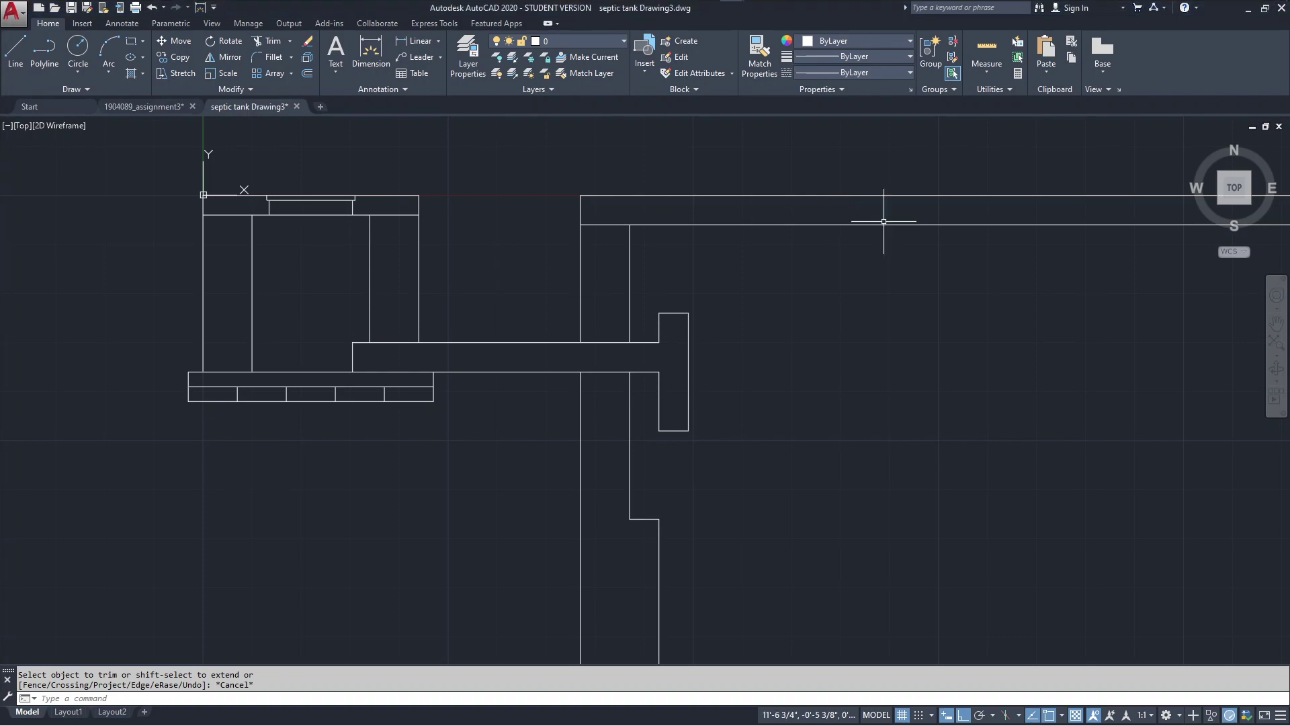
- Quick-measure the cover symbol on the inspection pit's top slab
{"action": "middle_click_drag", "start_coordinate": [1043, 326], "coordinate": [879, 379]}
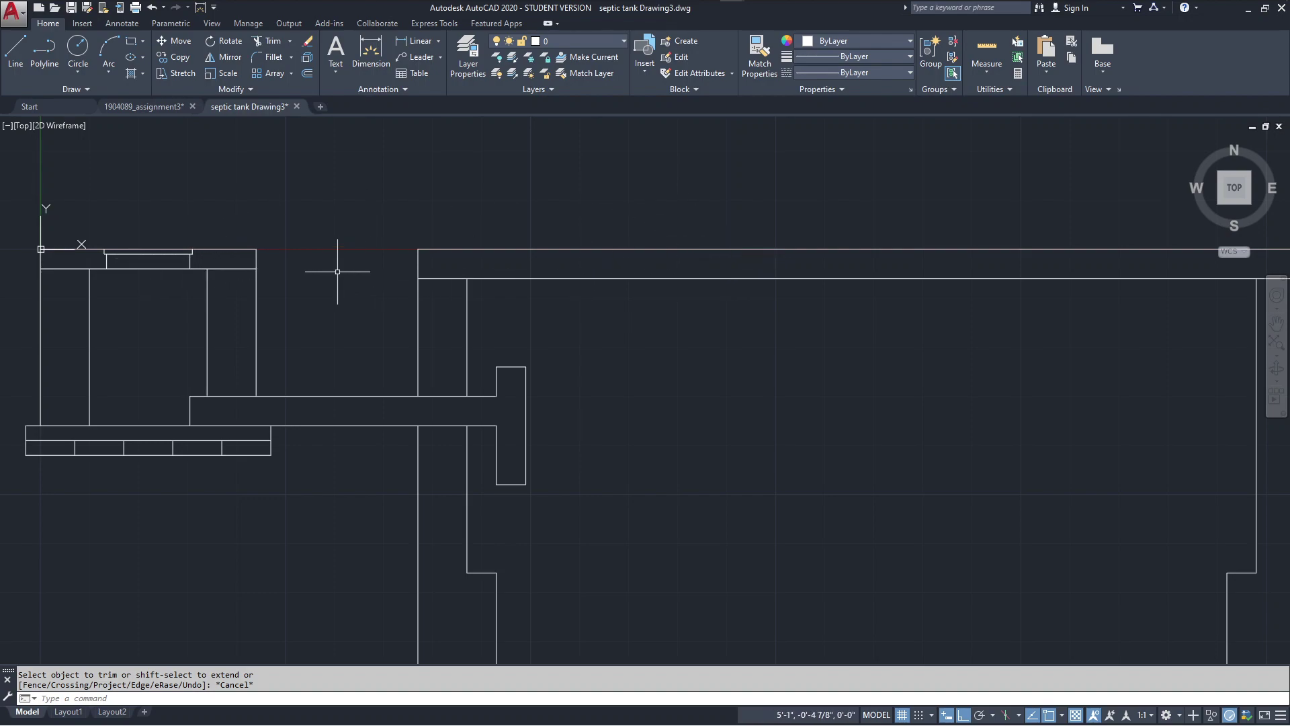
{"action": "scroll", "coordinate": [117, 248], "scroll_direction": "up", "scroll_amount": 1}
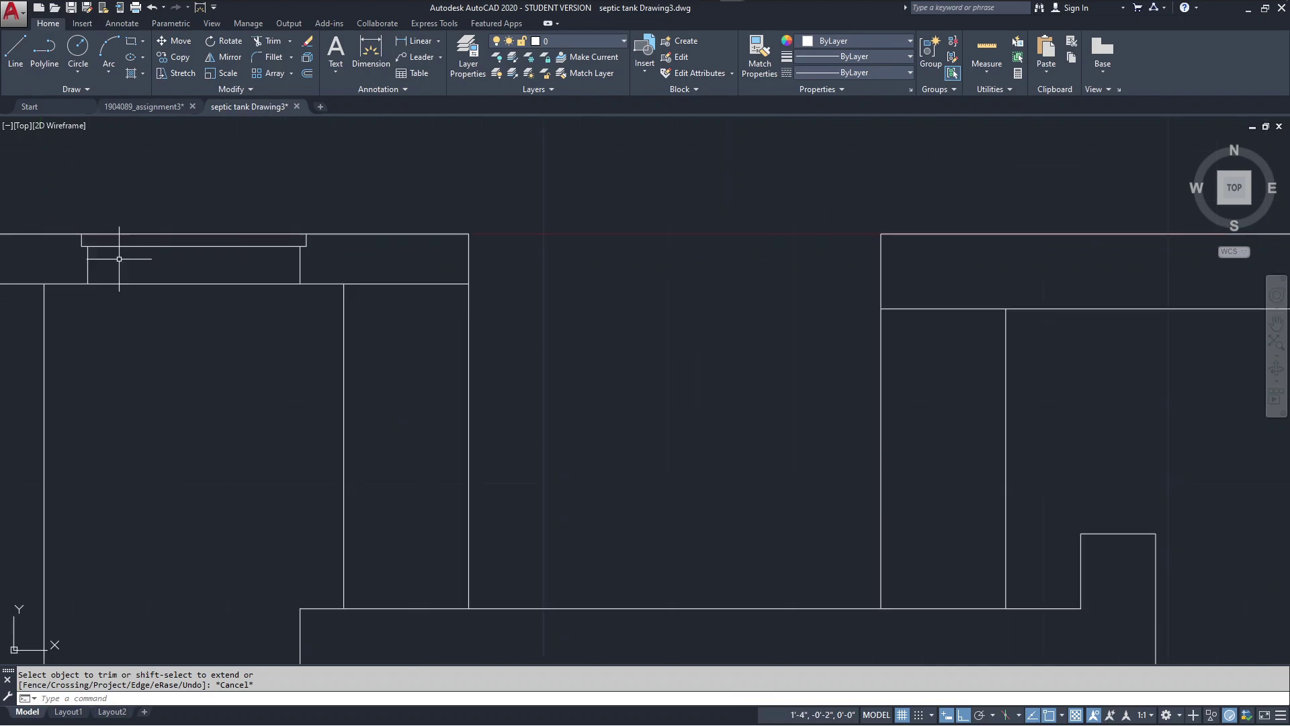
{"action": "scroll", "coordinate": [116, 253], "scroll_direction": "up", "scroll_amount": 1}
{"action": "scroll", "coordinate": [195, 302], "scroll_direction": "up", "scroll_amount": 1}
{"action": "left_click", "coordinate": [986, 52]}
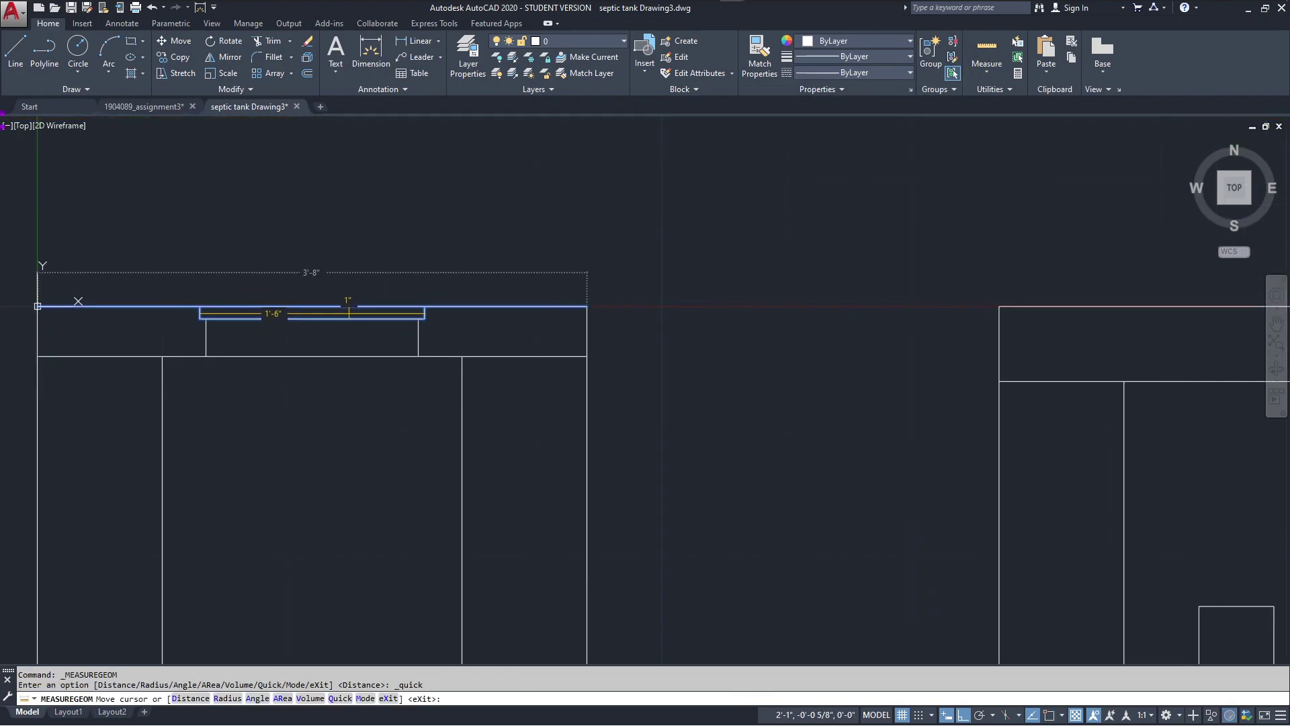
{"action": "key", "text": "Escape"}
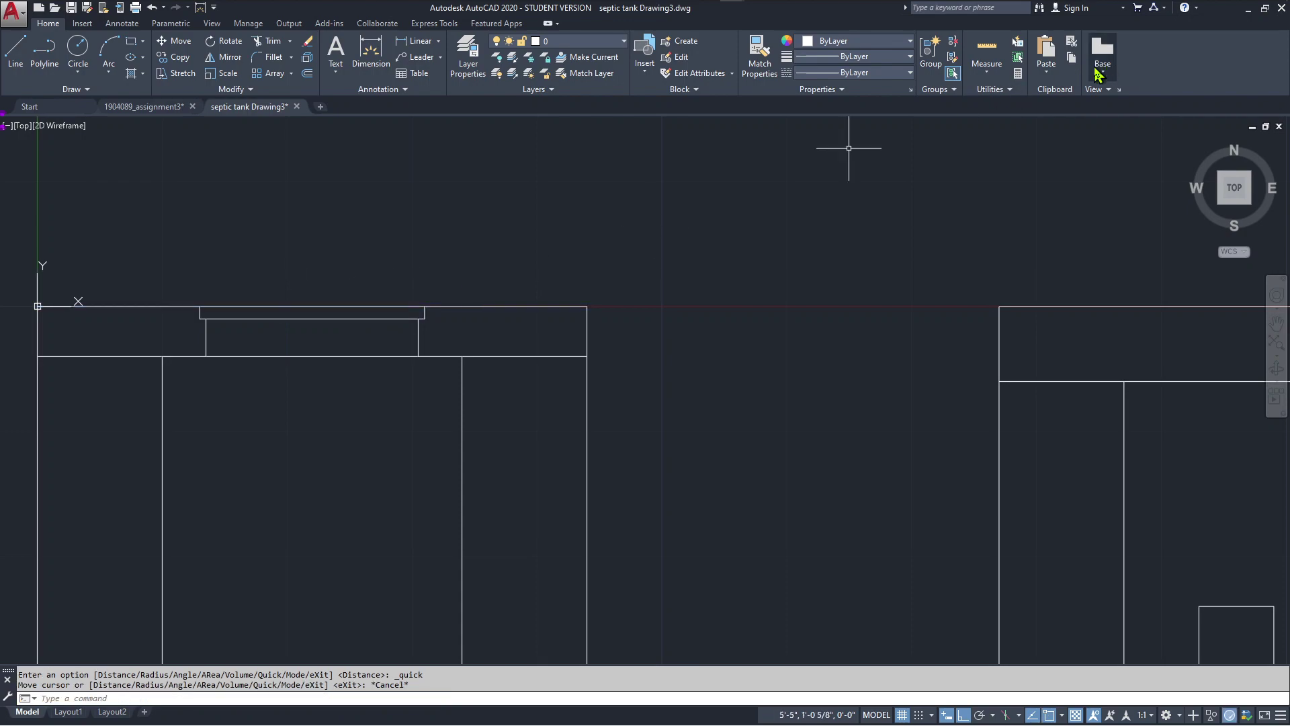
- Copy the cover symbol to the clipboard and paste a copy
{"action": "left_click", "coordinate": [175, 276]}
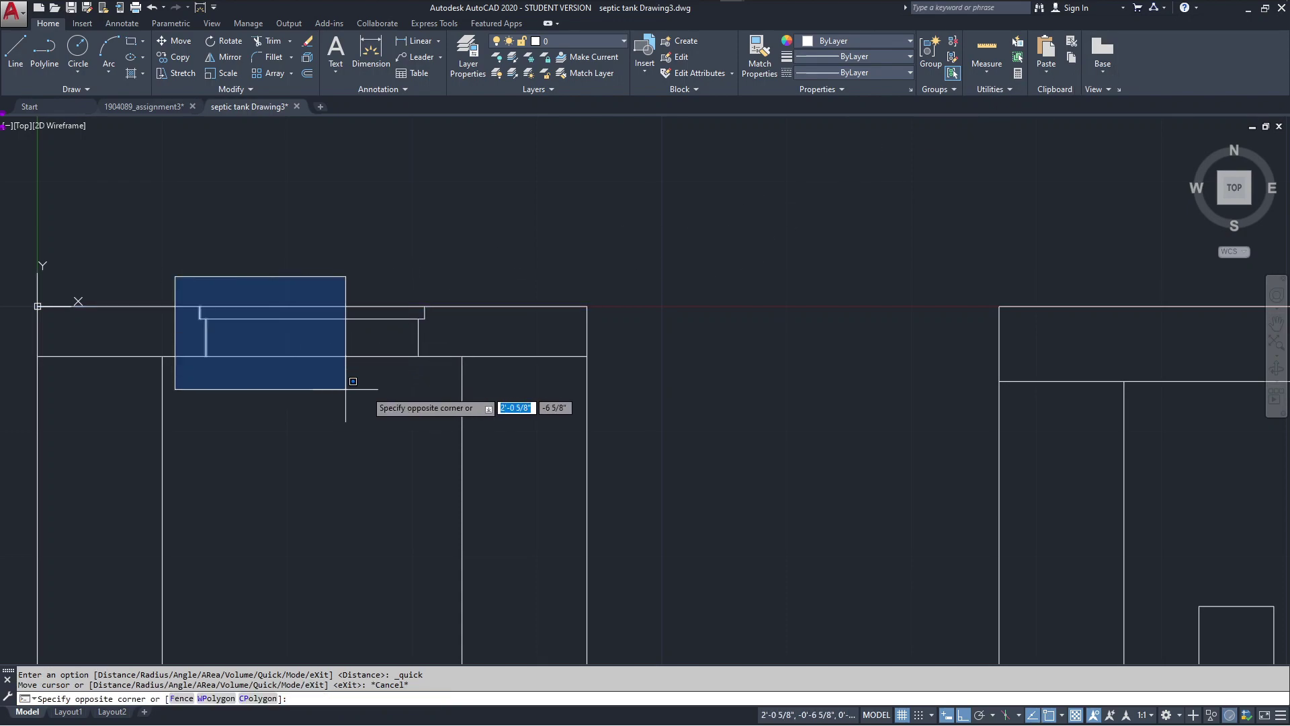
{"action": "left_click", "coordinate": [436, 387]}
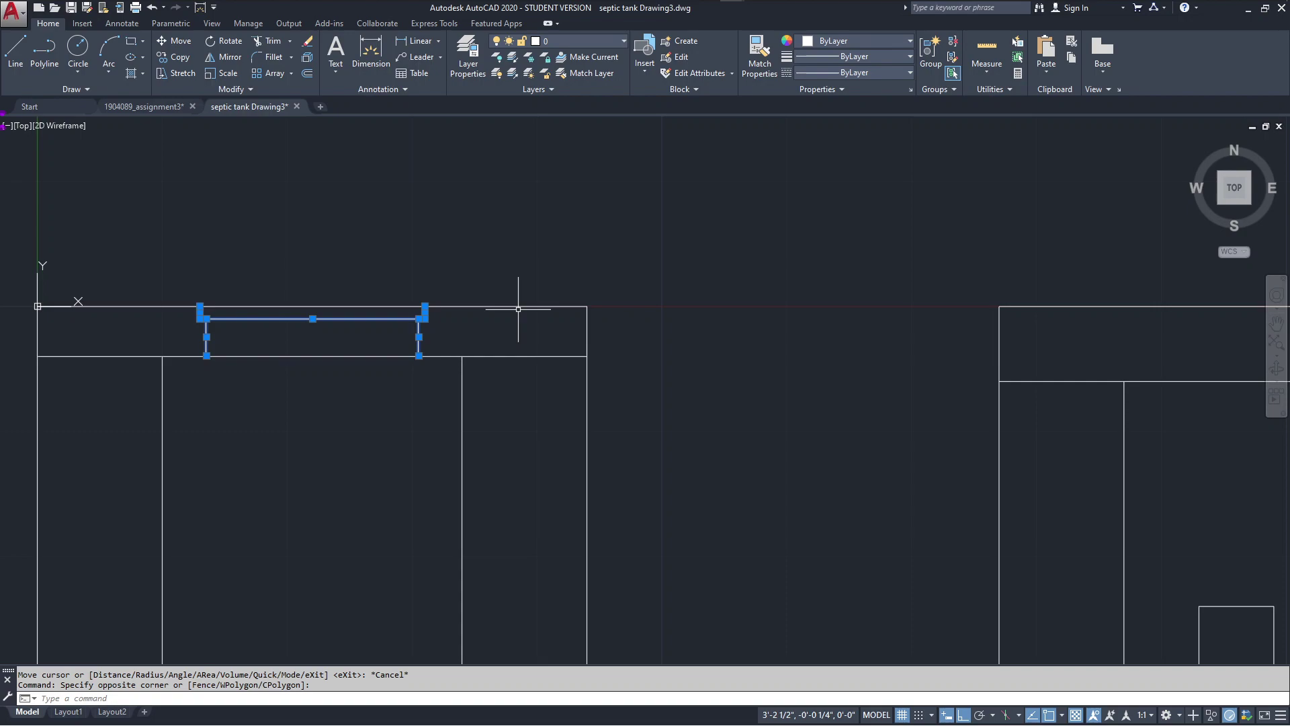
{"action": "key", "text": "ctrl+c"}
{"action": "key", "text": "ctrl+v"}
{"action": "scroll", "coordinate": [518, 289], "scroll_direction": "down", "scroll_amount": 2}
- Place the pasted cover outline above the tank, then paste and place a second copy
{"action": "scroll", "coordinate": [589, 262], "scroll_direction": "up", "scroll_amount": 1}
{"action": "mouse_move", "coordinate": [589, 262]}
{"action": "middle_mouse_down"}
{"action": "mouse_move", "coordinate": [526, 301]}
{"action": "mouse_move", "coordinate": [223, 301]}
{"action": "middle_mouse_up"}
{"action": "scroll", "coordinate": [592, 279], "scroll_direction": "down", "scroll_amount": 2}
{"action": "scroll", "coordinate": [620, 286], "scroll_direction": "down", "scroll_amount": 1}
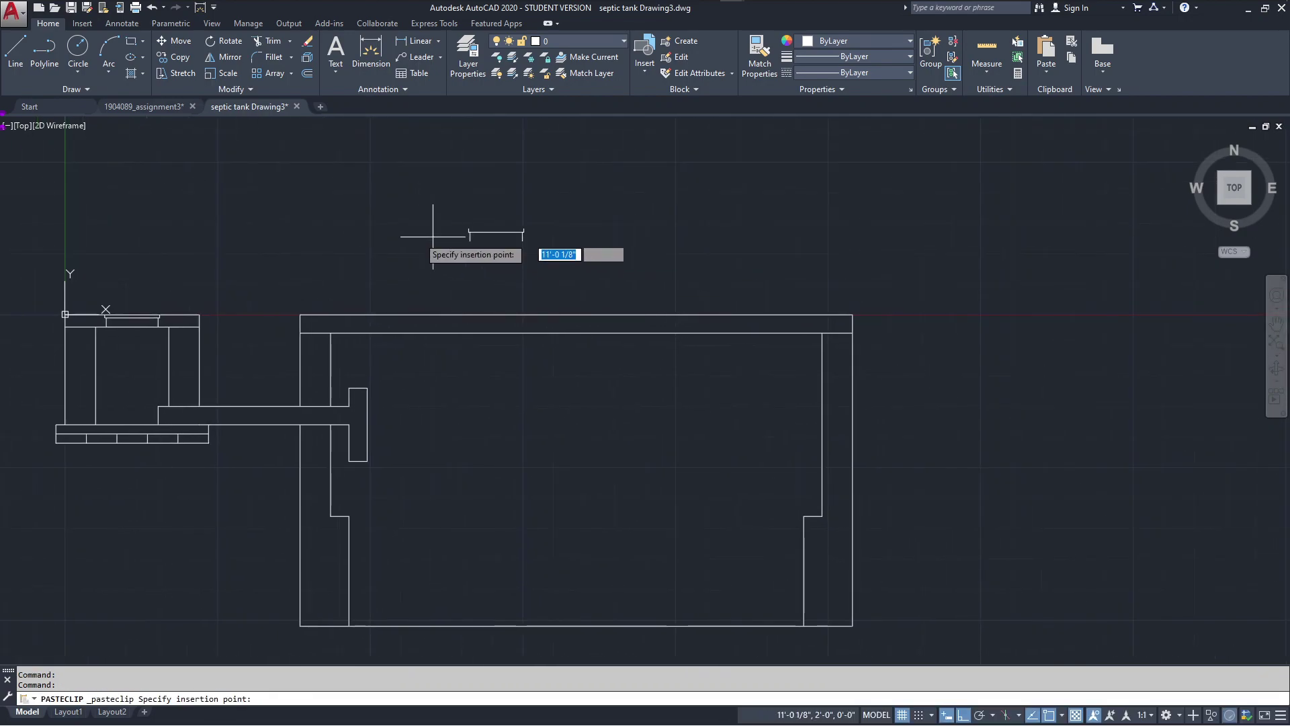
{"action": "left_click", "coordinate": [373, 237]}
{"action": "key", "text": "ctrl+v"}
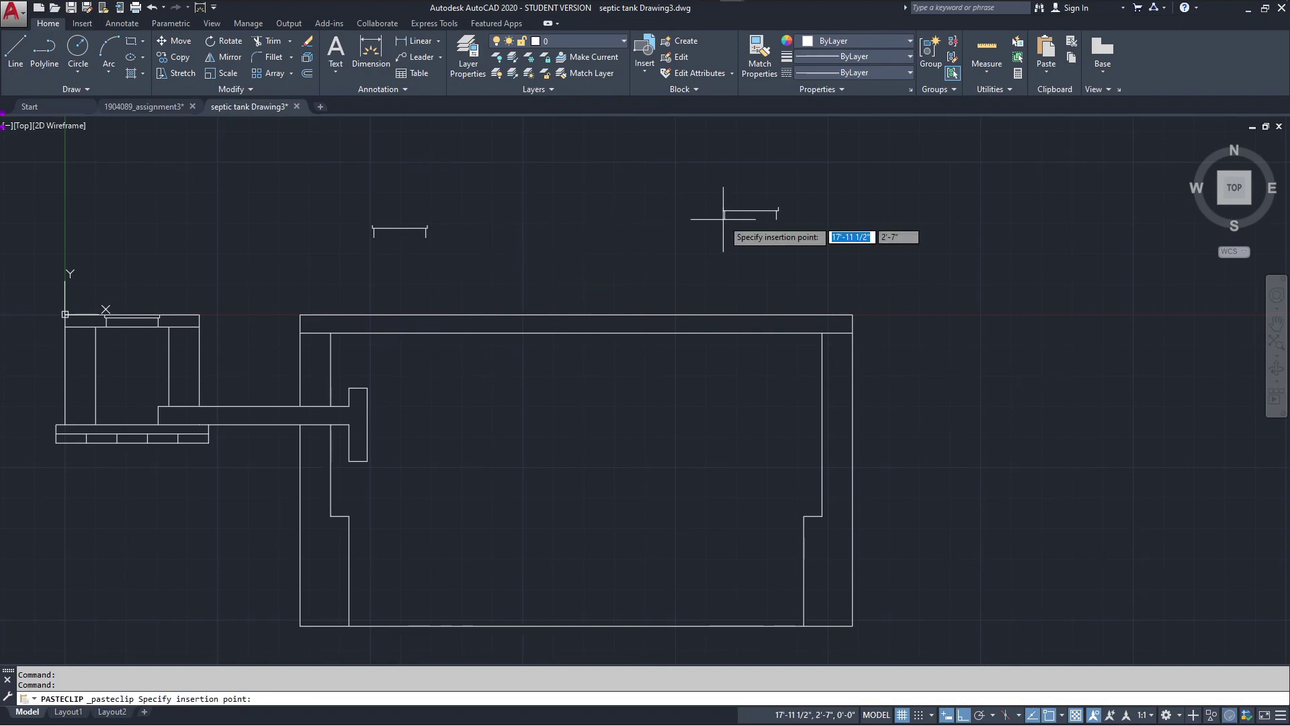
{"action": "middle_click_drag", "start_coordinate": [626, 261], "coordinate": [661, 287]}
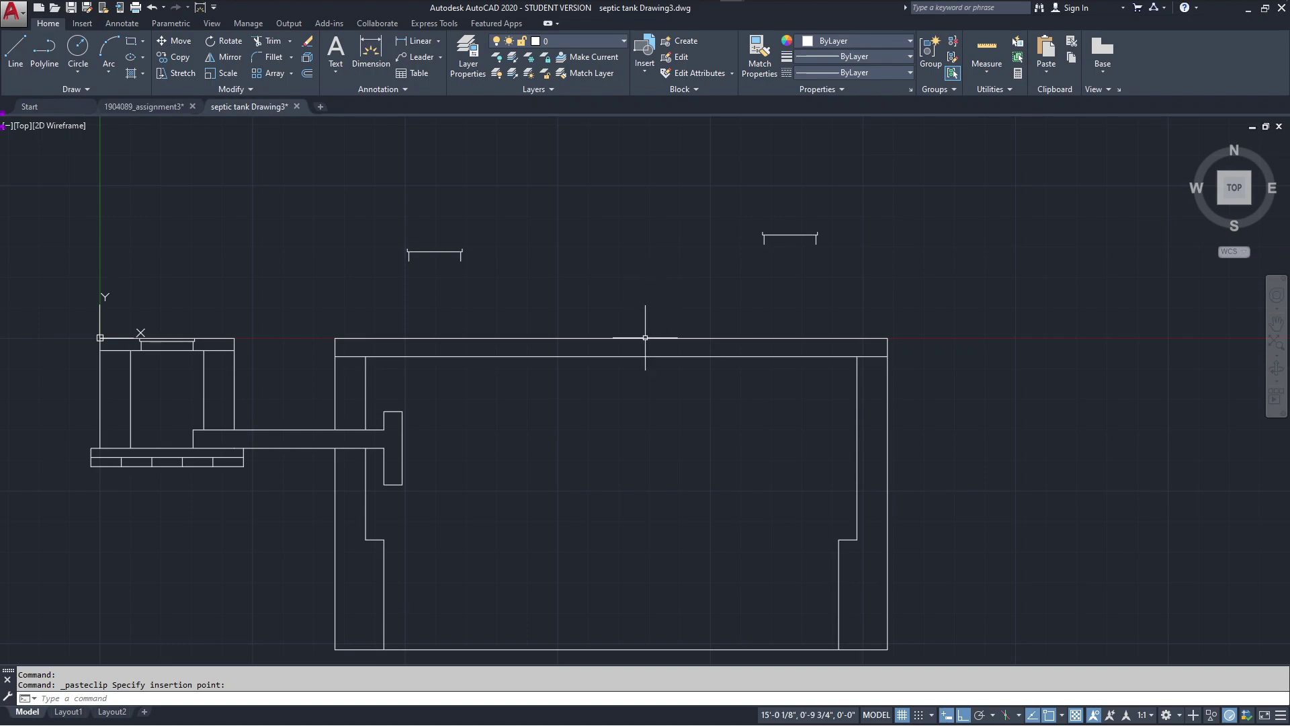
{"action": "middle_click_drag", "start_coordinate": [585, 424], "coordinate": [558, 356]}
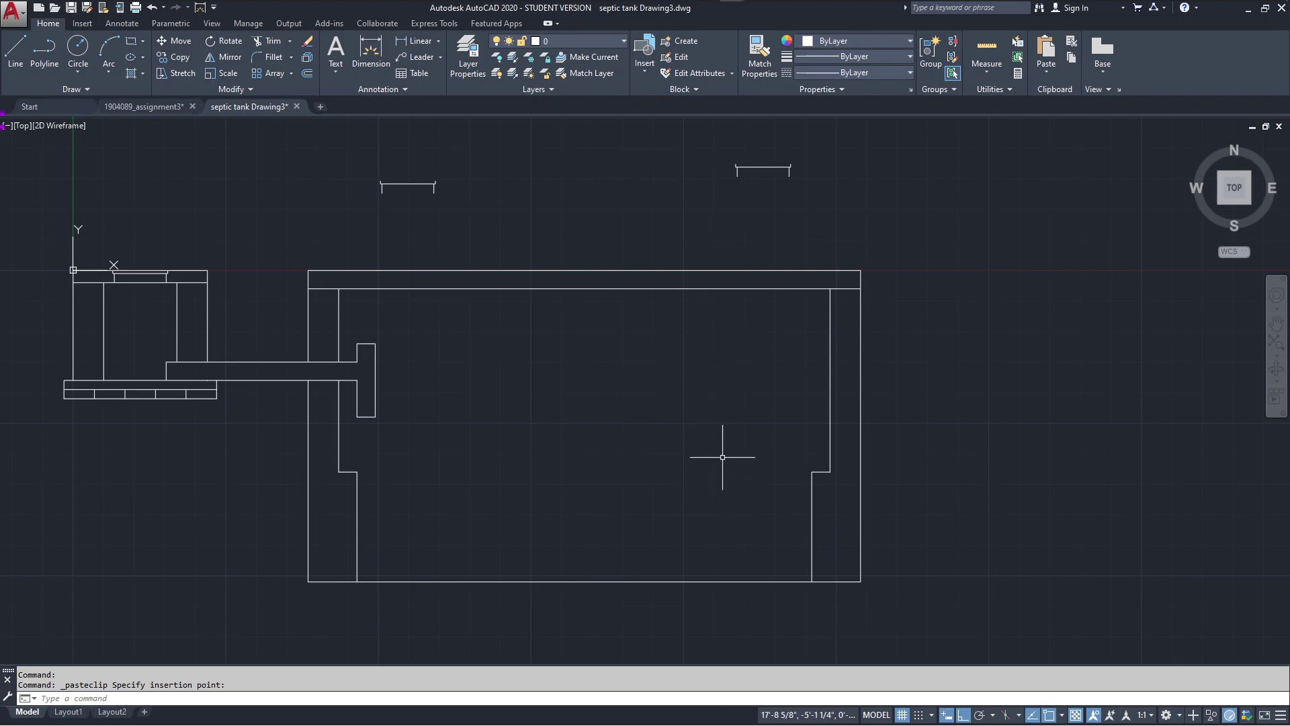
{"action": "middle_click_drag", "start_coordinate": [708, 413], "coordinate": [676, 376]}
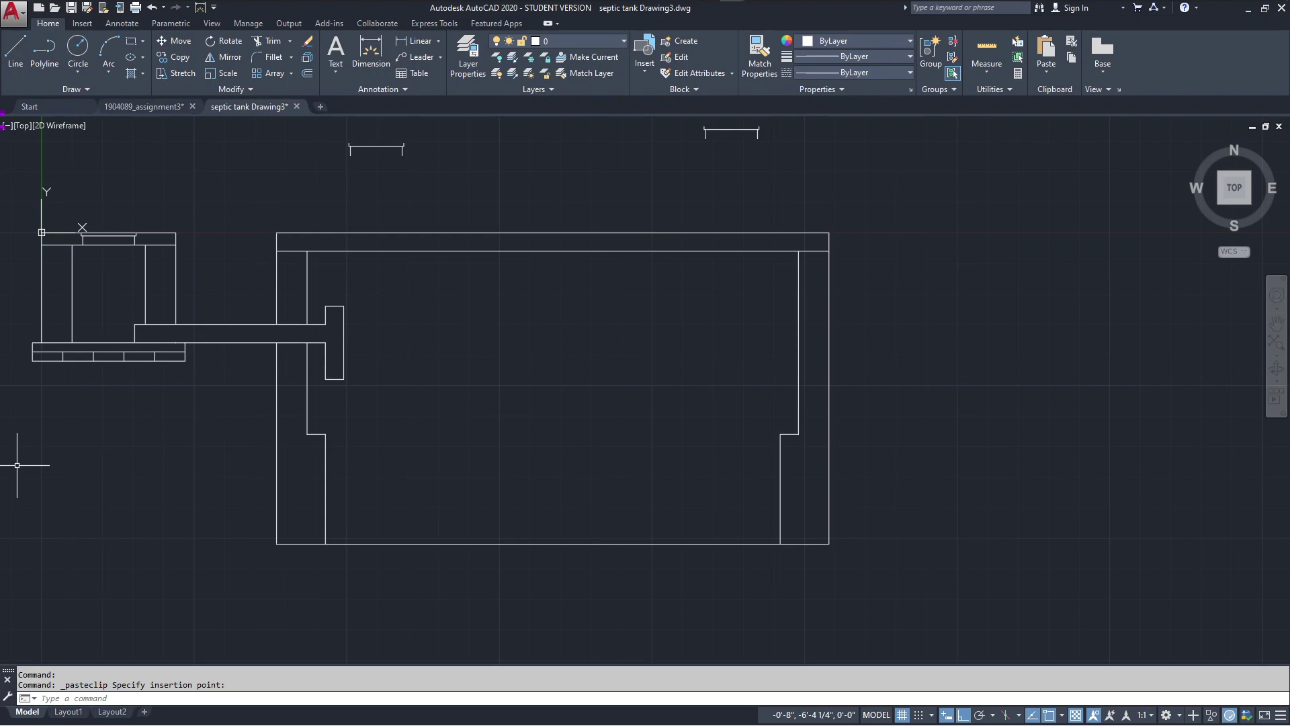
{"action": "left_click", "coordinate": [17, 464]}
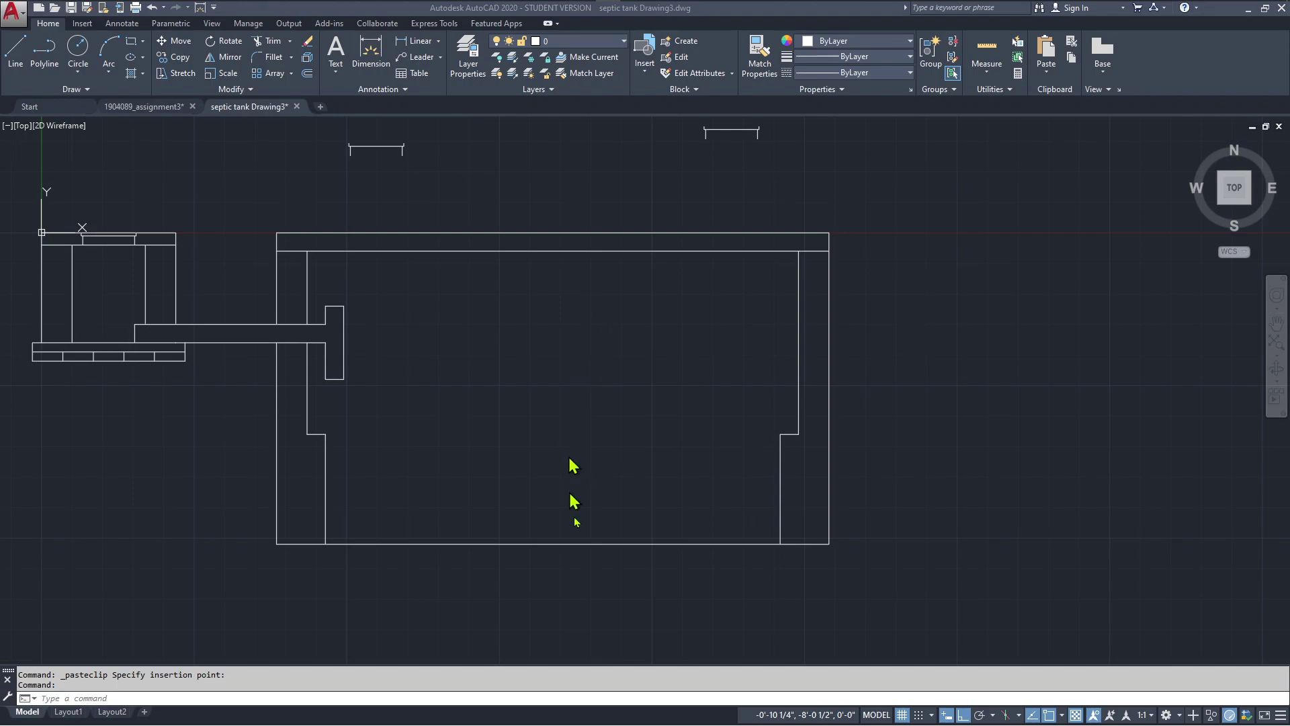
- Shorten the left inner wall's horizontal step line by 1 inch
{"action": "scroll", "coordinate": [389, 484], "scroll_direction": "up", "scroll_amount": 4}
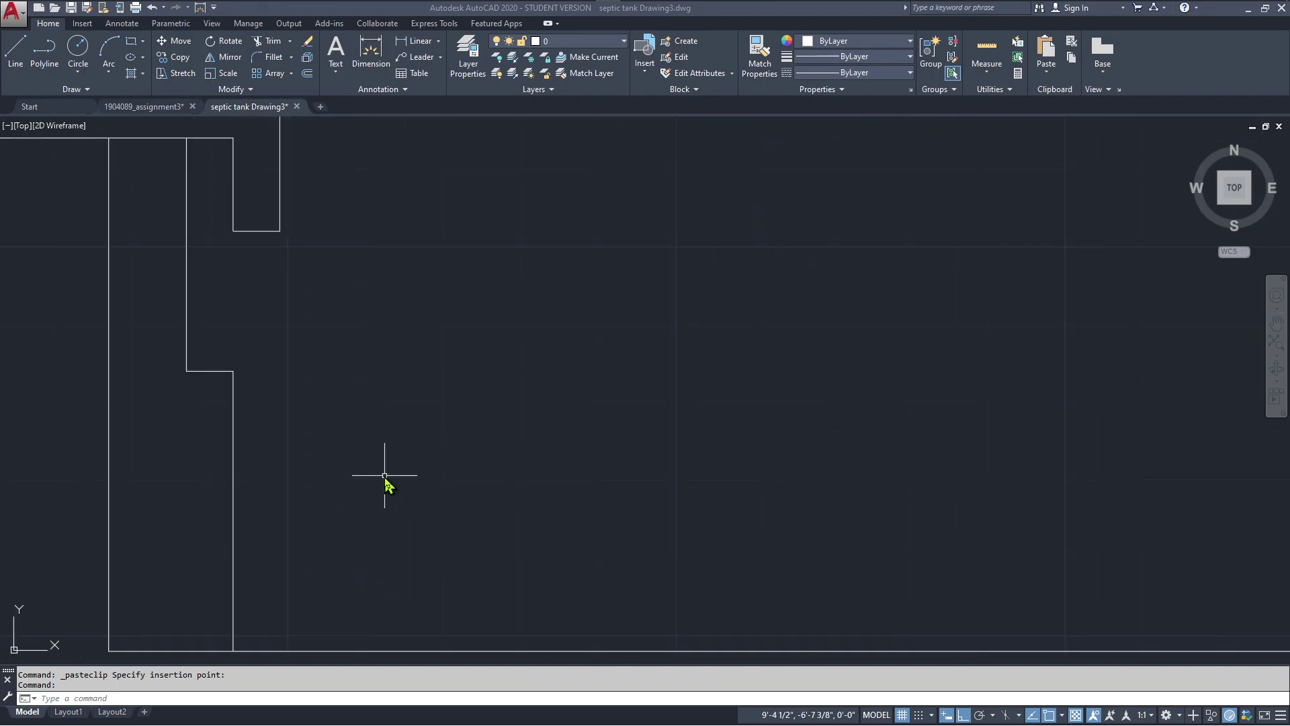
{"action": "scroll", "coordinate": [360, 453], "scroll_direction": "down", "scroll_amount": 2}
{"action": "middle_click_drag", "start_coordinate": [376, 430], "coordinate": [473, 376]}
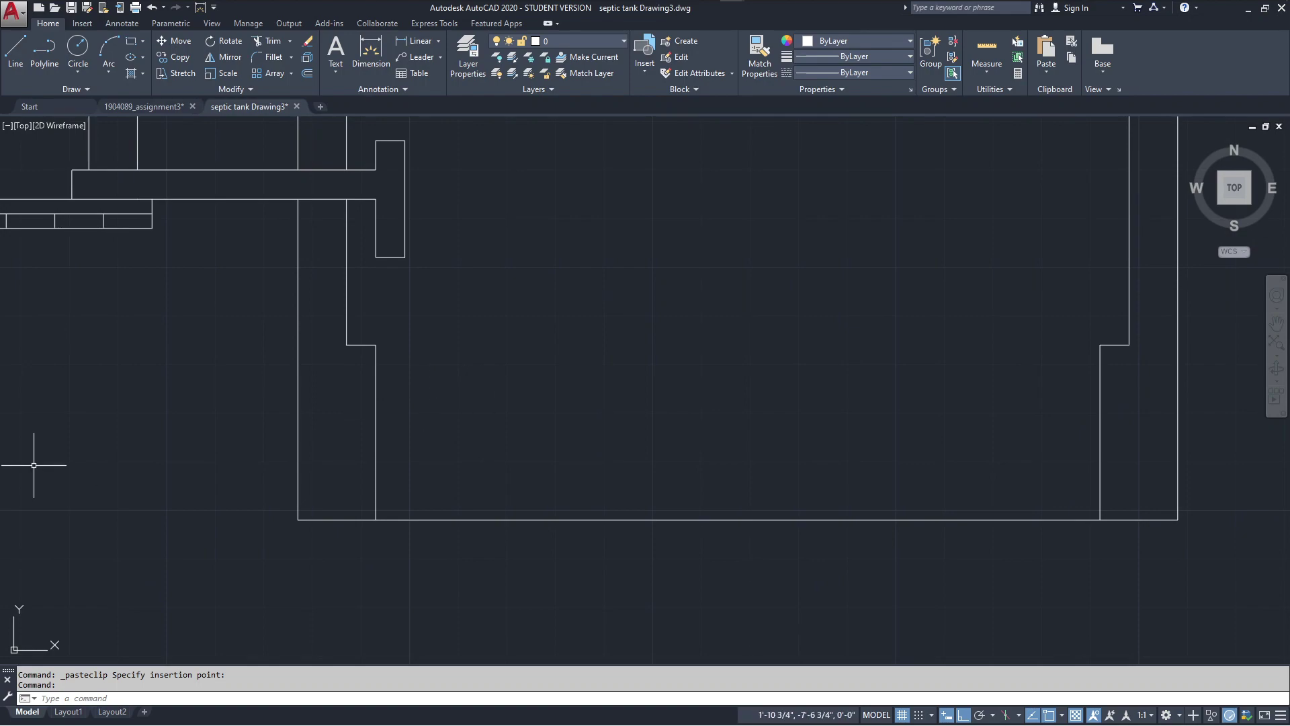
{"action": "left_click", "coordinate": [360, 347]}
{"action": "left_click", "coordinate": [358, 342]}
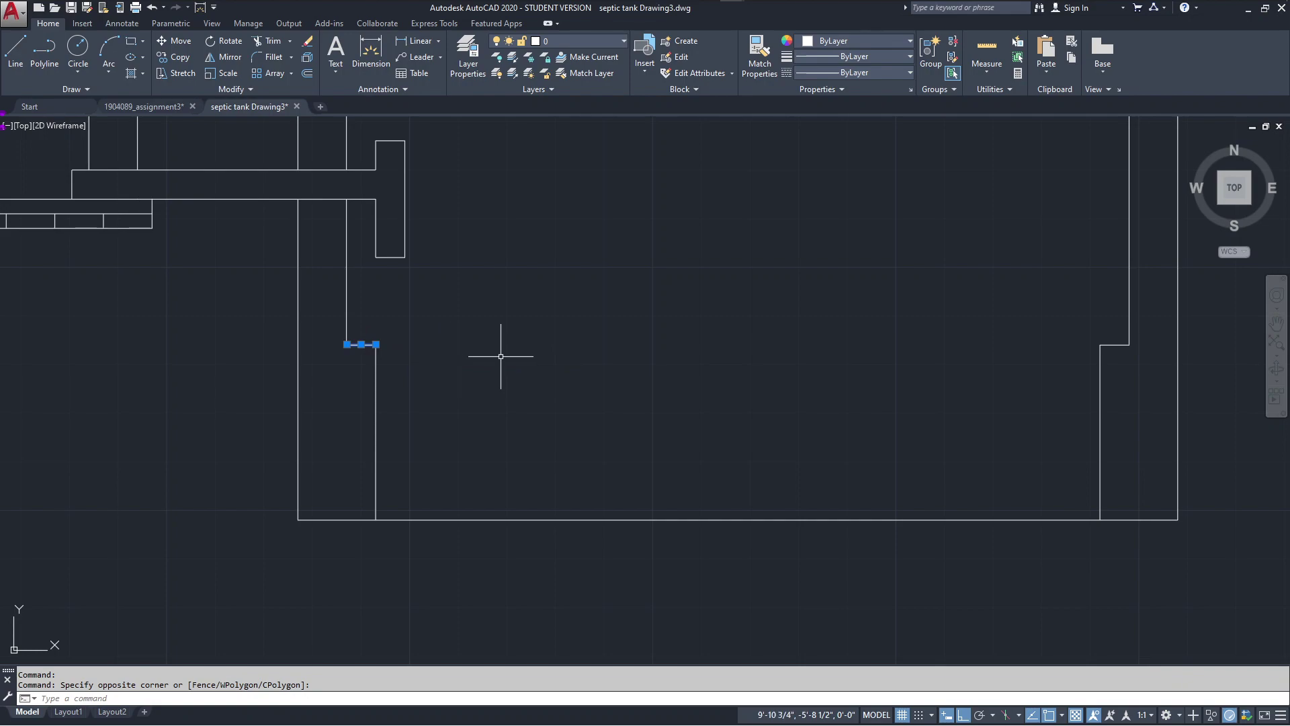
{"action": "scroll", "coordinate": [332, 346], "scroll_direction": "up", "scroll_amount": 8}
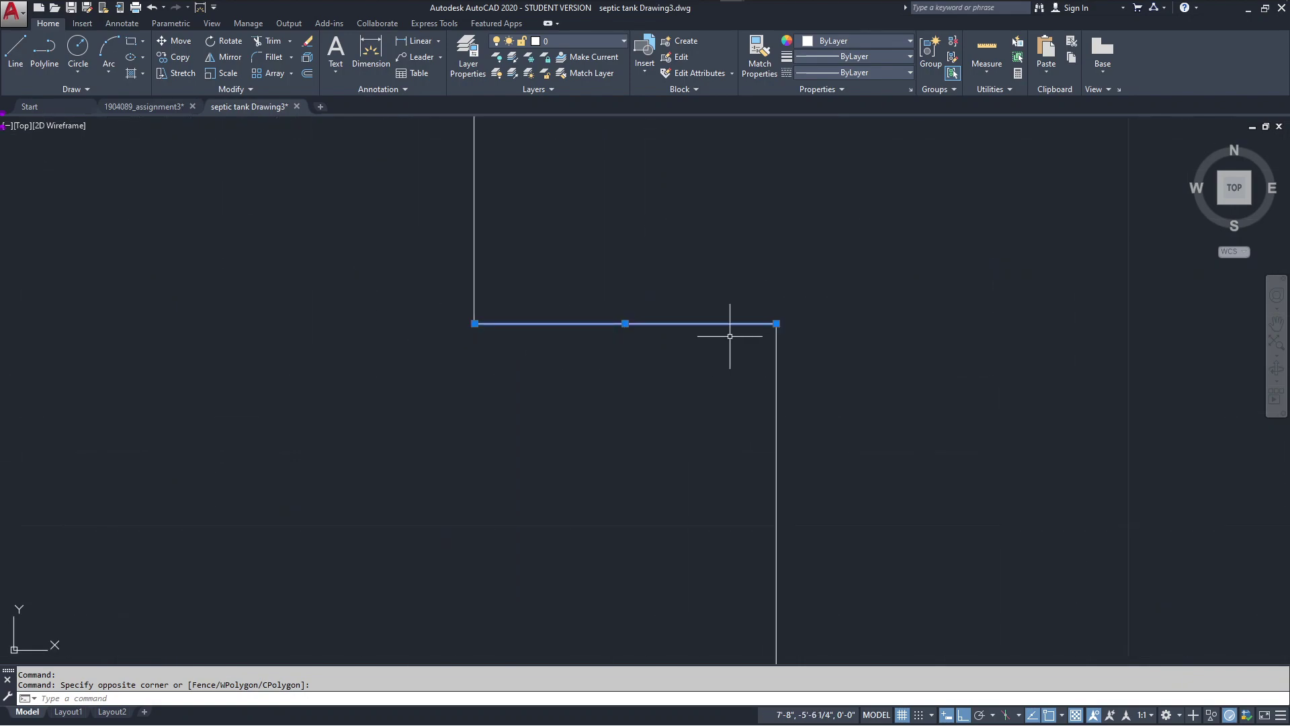
{"action": "left_click", "coordinate": [776, 323]}
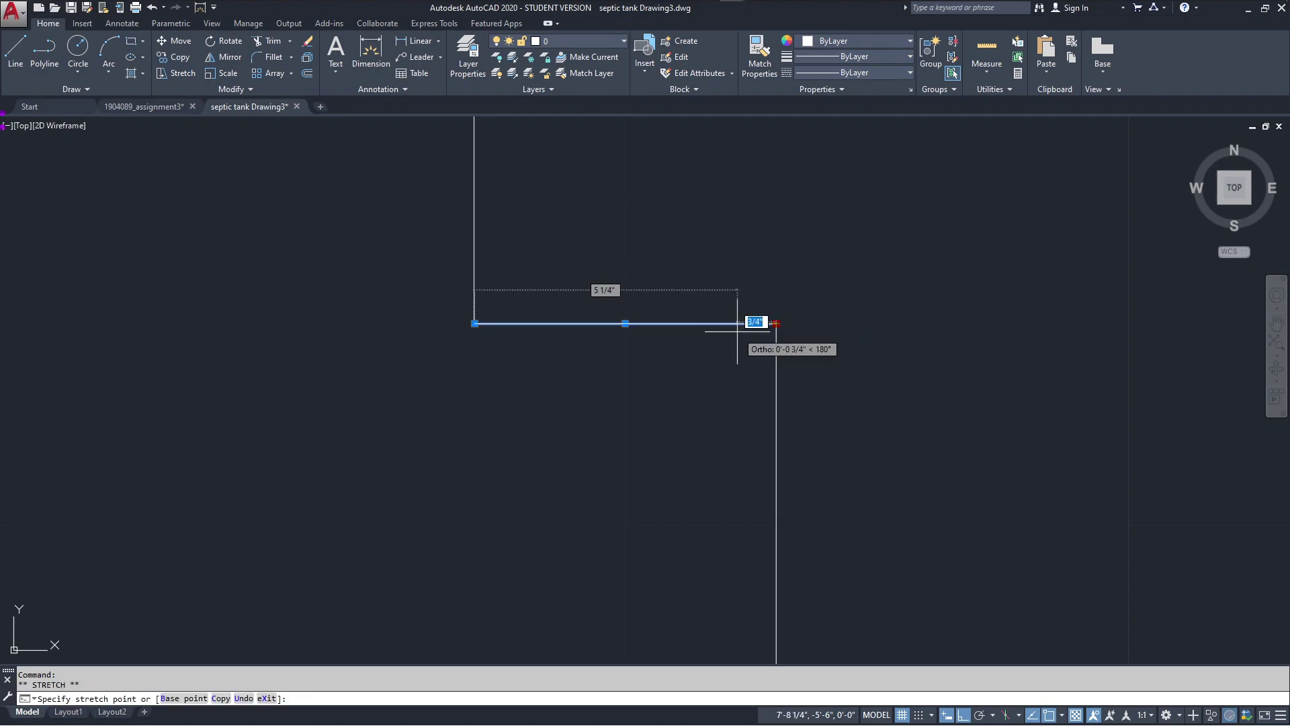
{"action": "type", "text": "1"}
{"action": "key", "text": "Return"}
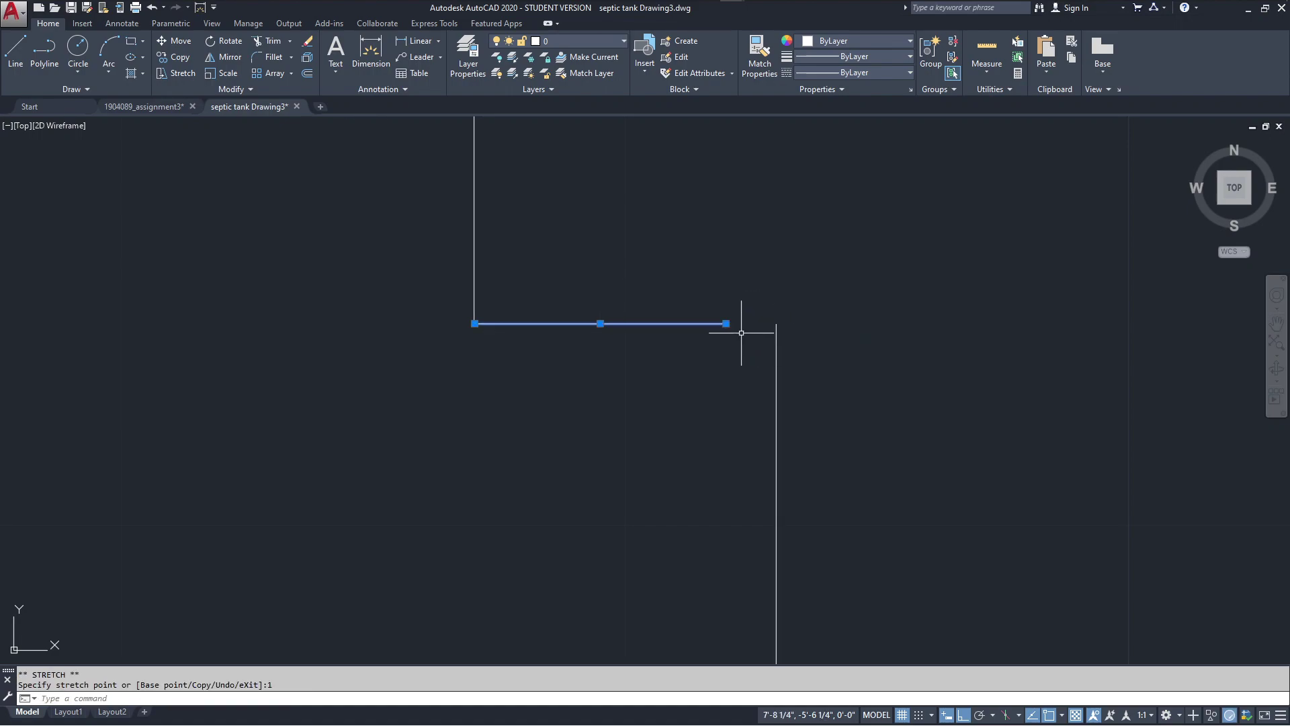
- Move the left wall's vertical line below the step to meet the shortened step's end
{"action": "scroll", "coordinate": [777, 361], "scroll_direction": "down", "scroll_amount": 2}
{"action": "left_click", "coordinate": [826, 383]}
{"action": "left_click", "coordinate": [678, 492]}
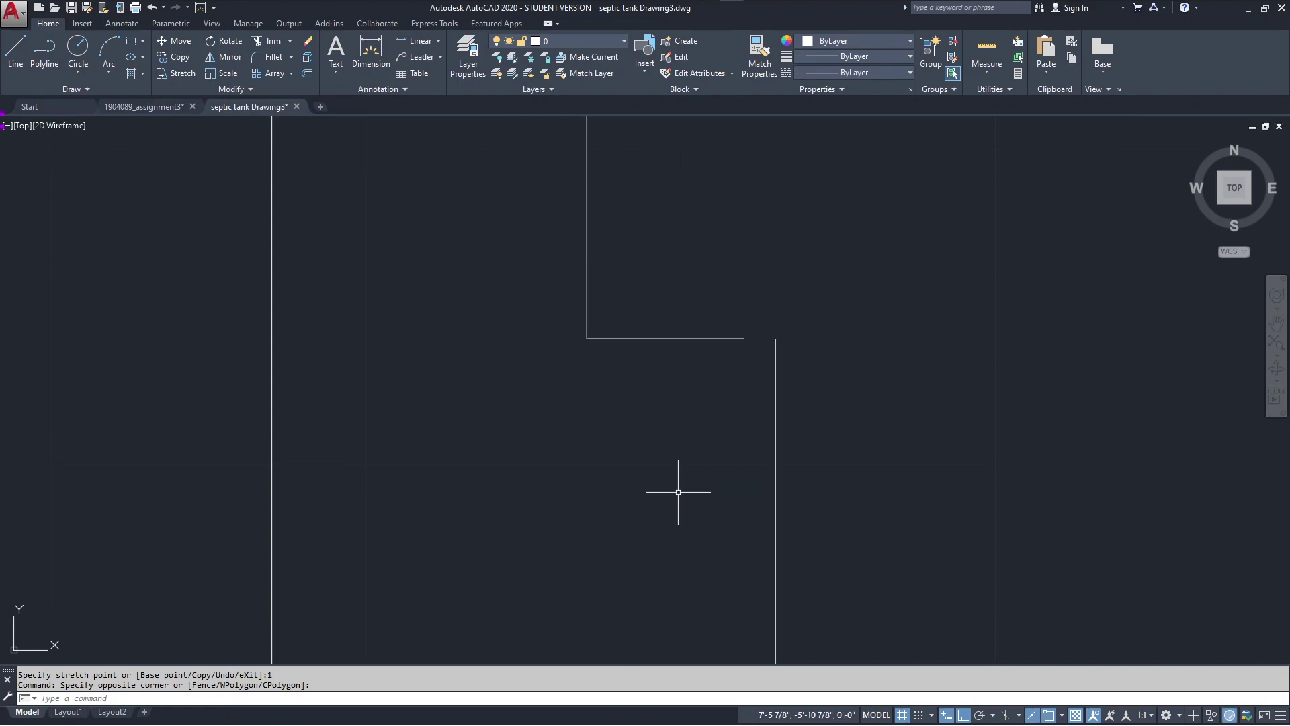
{"action": "key", "text": "Escape"}
{"action": "left_click", "coordinate": [890, 426]}
{"action": "left_click", "coordinate": [709, 495]}
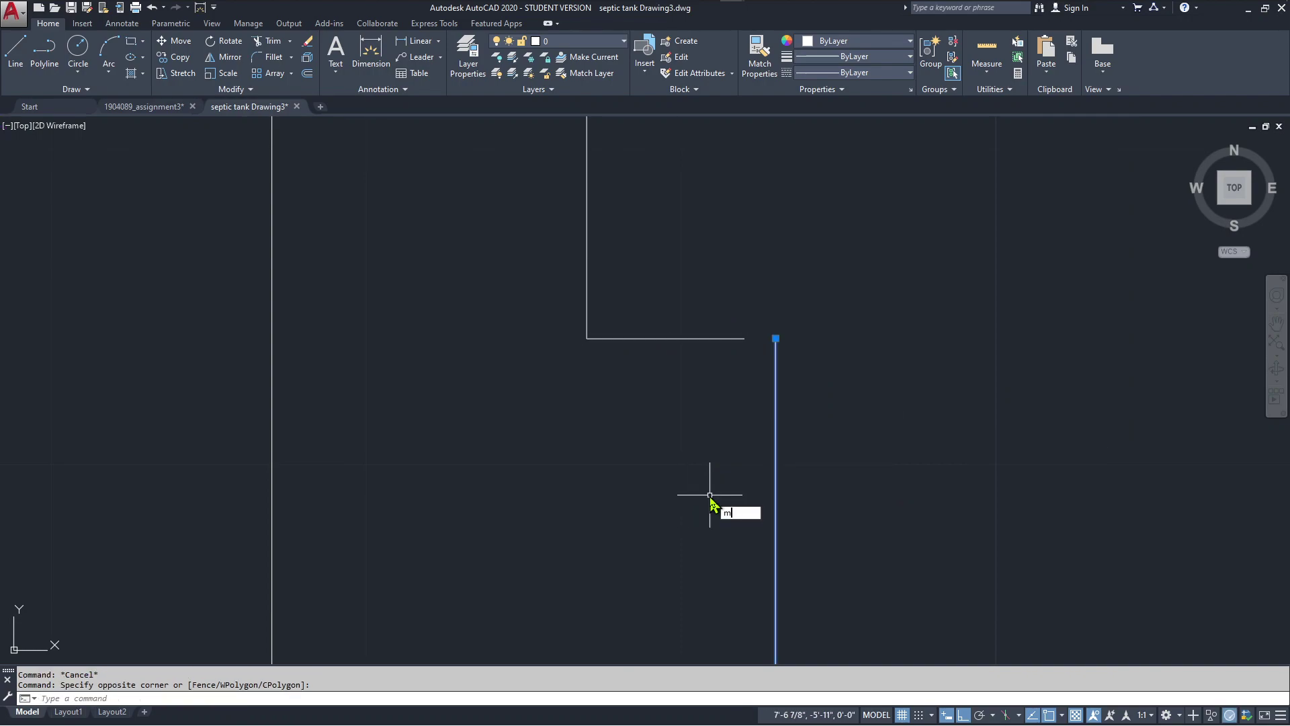
{"action": "key", "text": "Return"}
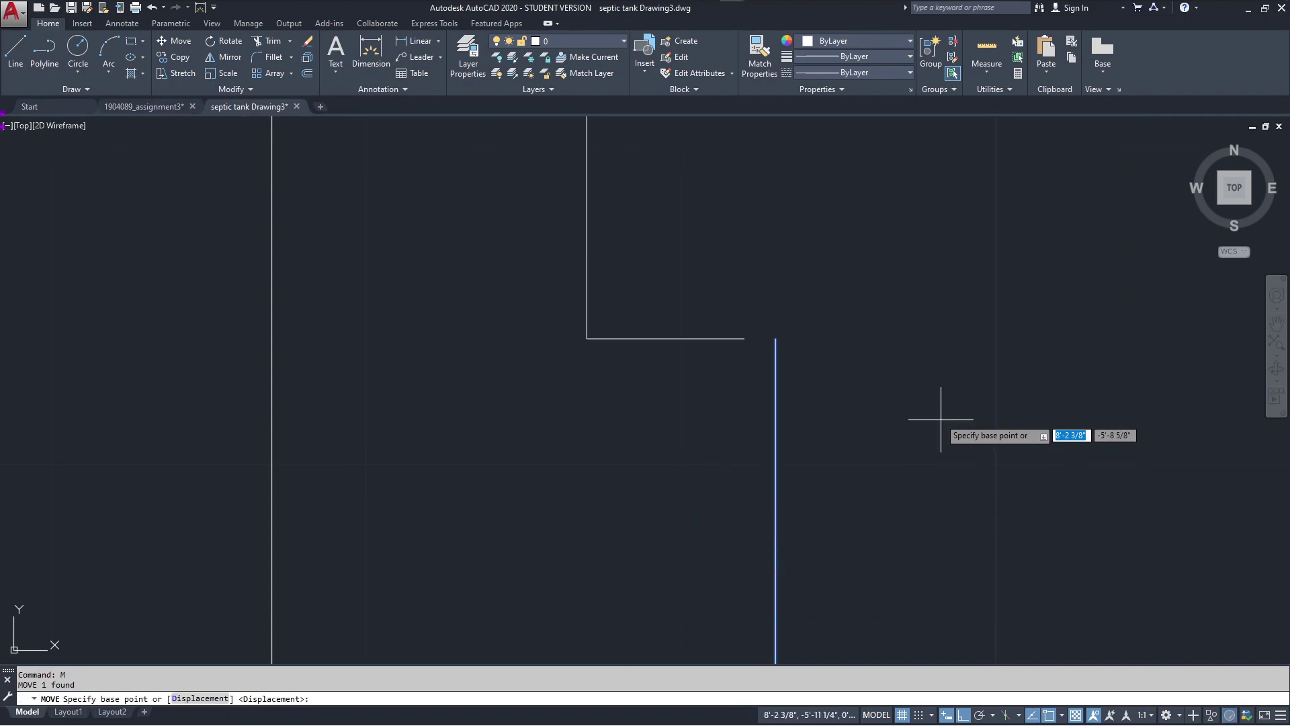
{"action": "left_click", "coordinate": [776, 338]}
{"action": "left_click", "coordinate": [745, 339]}
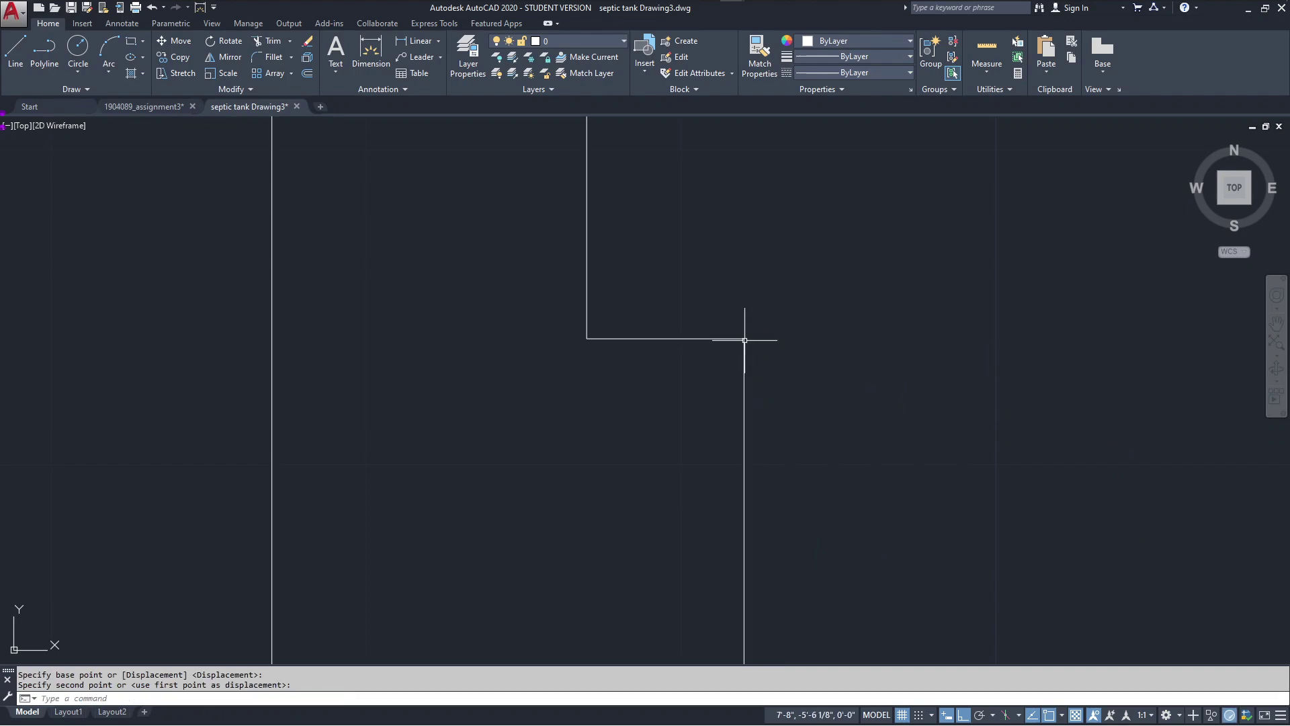
- Shorten the right wall's horizontal step line by 1 inch
{"action": "scroll", "coordinate": [745, 340], "scroll_direction": "down", "scroll_amount": 2}
{"action": "scroll", "coordinate": [841, 369], "scroll_direction": "down", "scroll_amount": 3}
{"action": "middle_click_drag", "start_coordinate": [892, 423], "coordinate": [605, 383]}
{"action": "scroll", "coordinate": [863, 350], "scroll_direction": "up", "scroll_amount": 1}
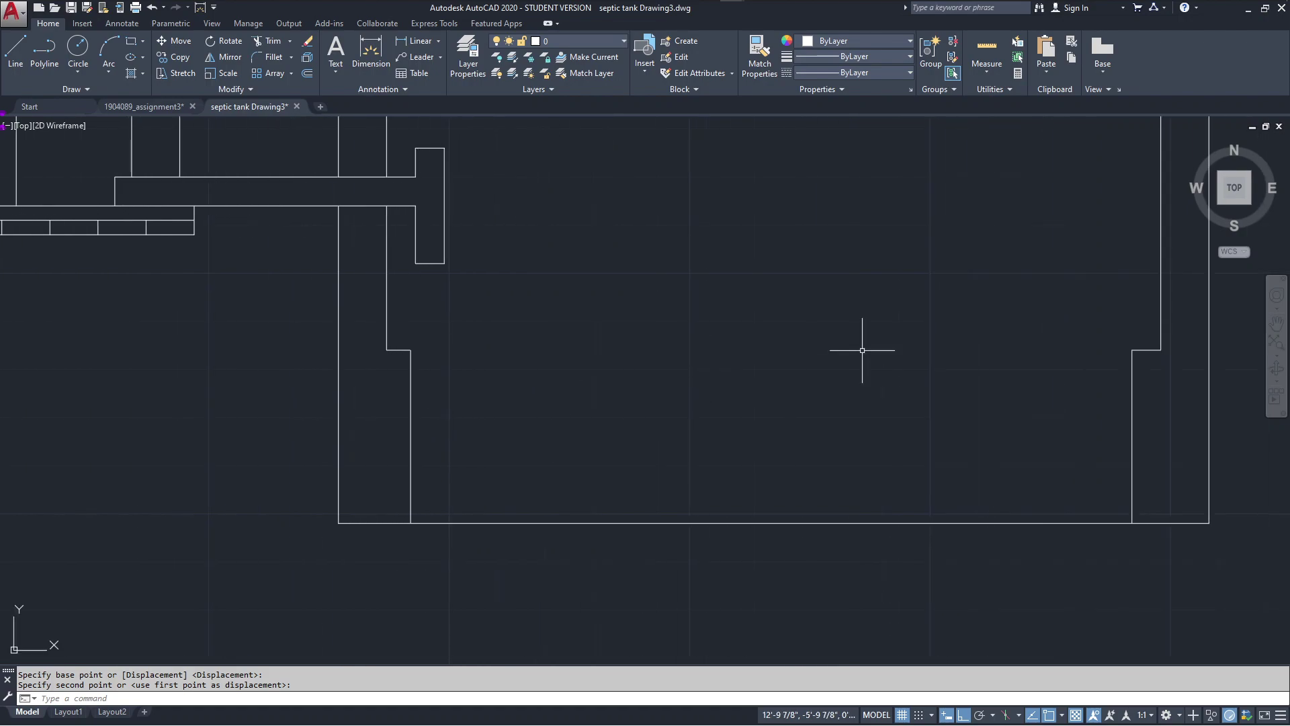
{"action": "scroll", "coordinate": [863, 350], "scroll_direction": "up", "scroll_amount": 2}
{"action": "scroll", "coordinate": [1124, 360], "scroll_direction": "up", "scroll_amount": 2}
{"action": "scroll", "coordinate": [639, 405], "scroll_direction": "up", "scroll_amount": 3}
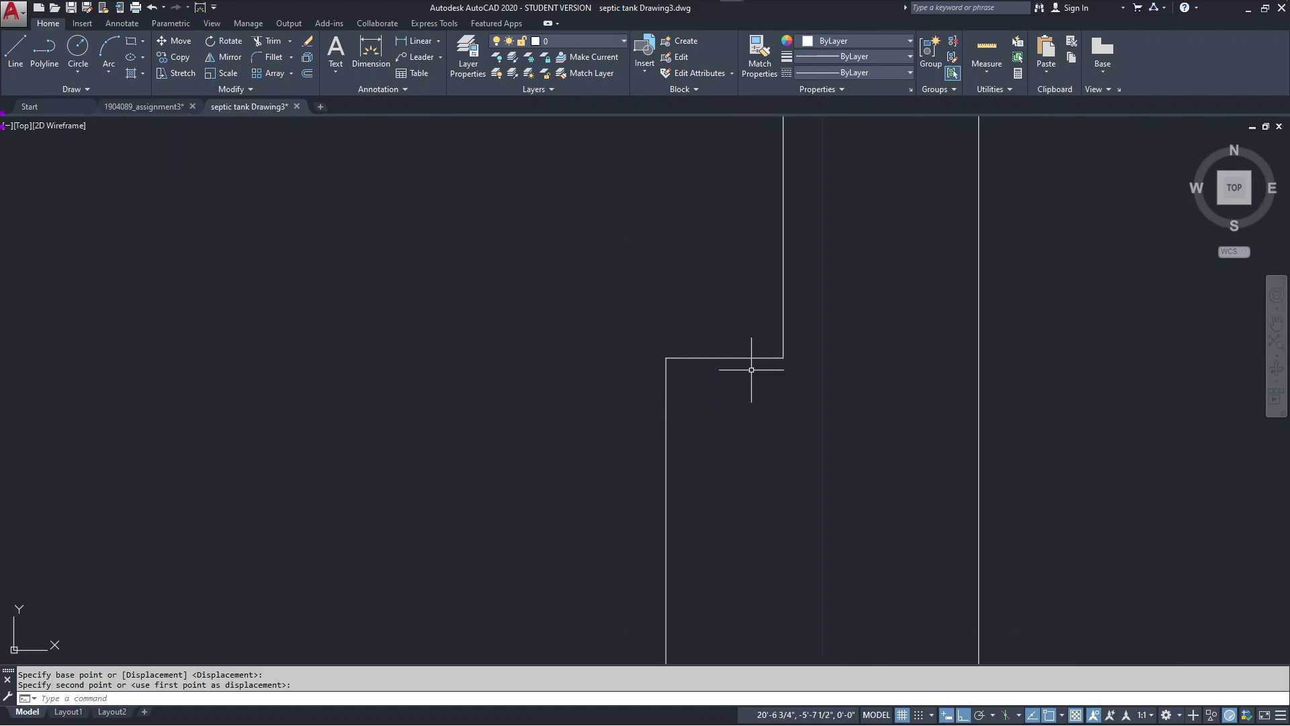
{"action": "left_click", "coordinate": [749, 332]}
{"action": "left_click", "coordinate": [714, 432]}
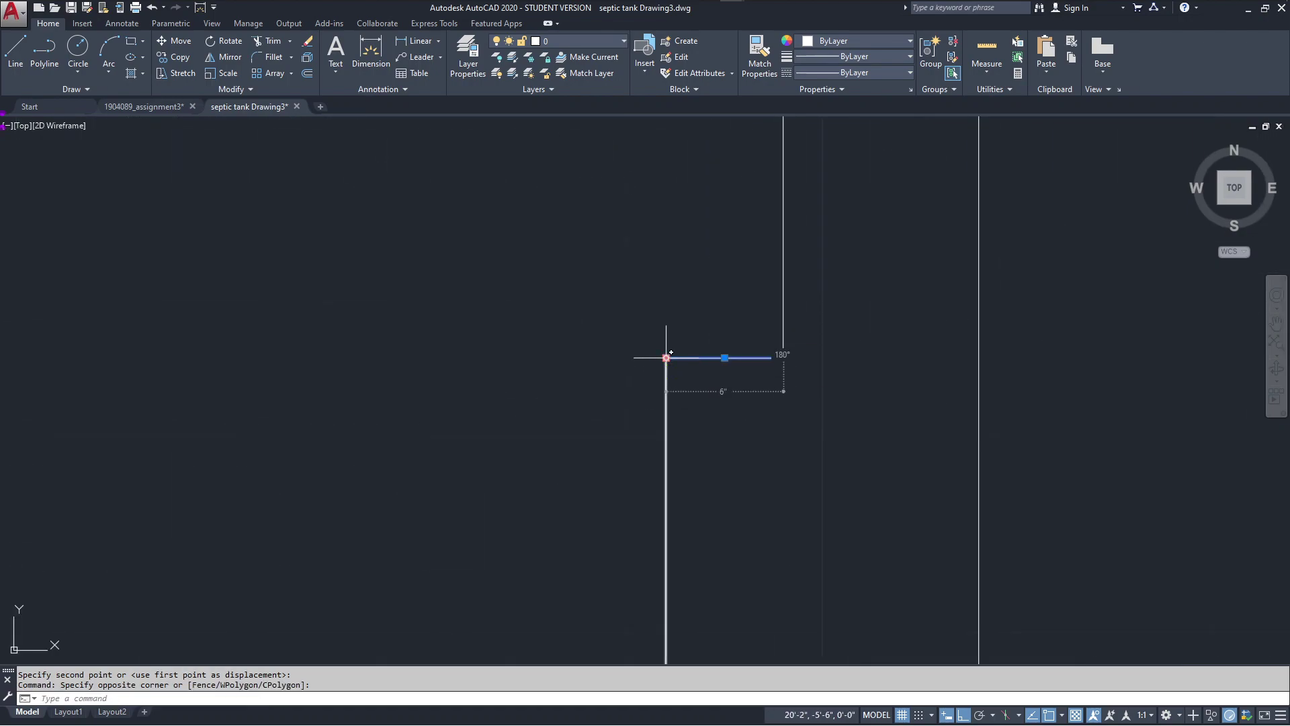
{"action": "left_click", "coordinate": [666, 358]}
{"action": "type", "text": "1"}
{"action": "key", "text": "Return"}
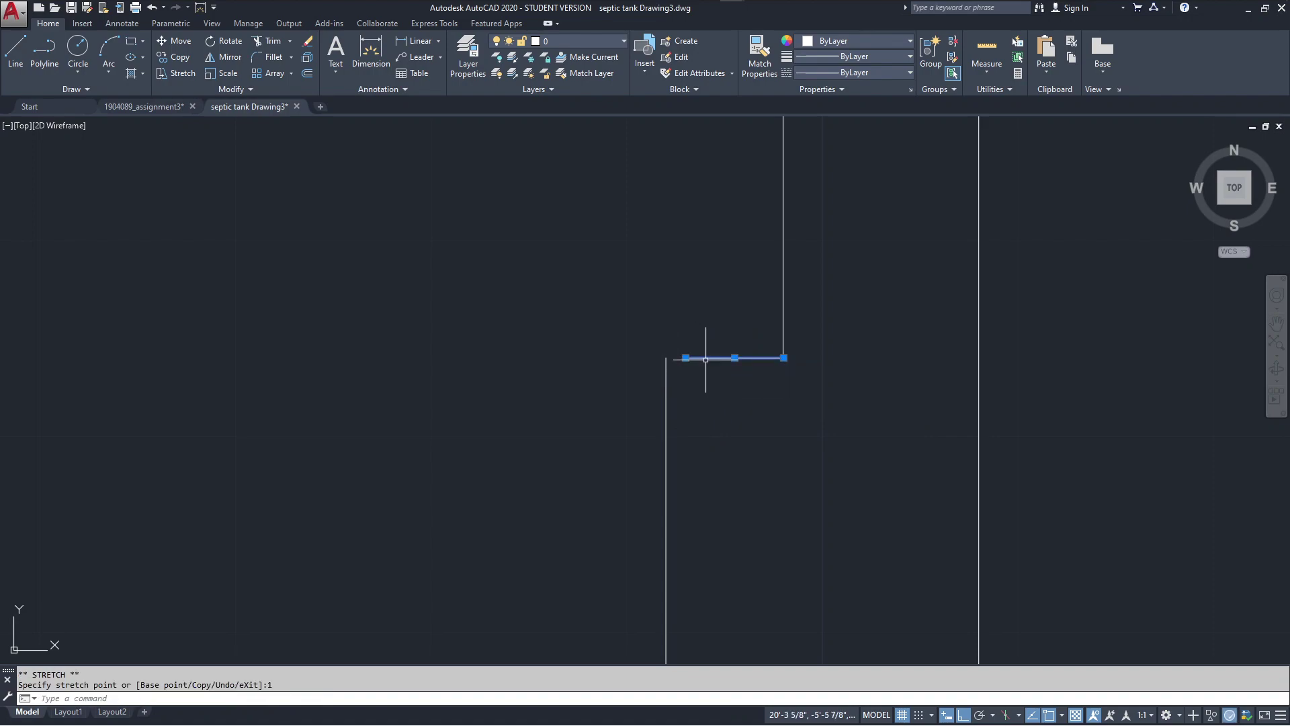
- Move the right wall's vertical line to the shortened step's end, then center the whole tank in view
{"action": "left_click", "coordinate": [695, 428]}
{"action": "key", "text": "Escape"}
{"action": "key", "text": "Escape"}
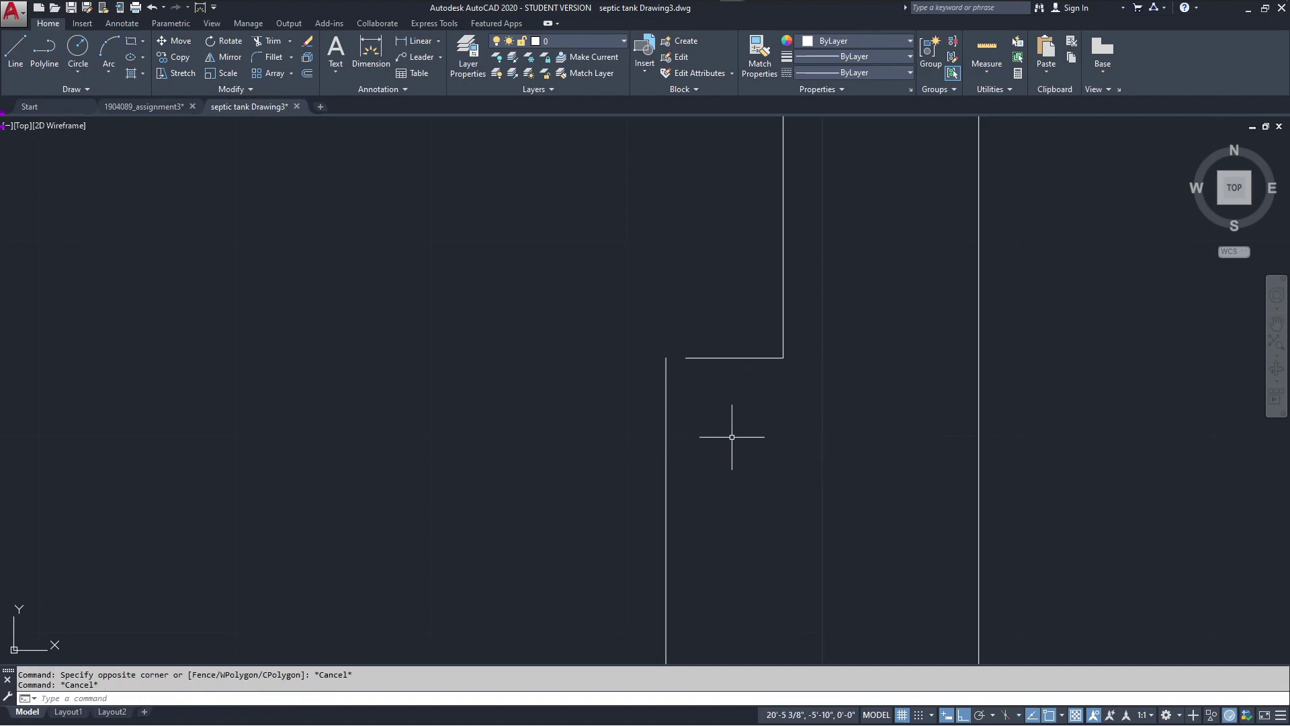
{"action": "left_click", "coordinate": [734, 434]}
{"action": "left_click", "coordinate": [578, 494]}
{"action": "type", "text": "m"}
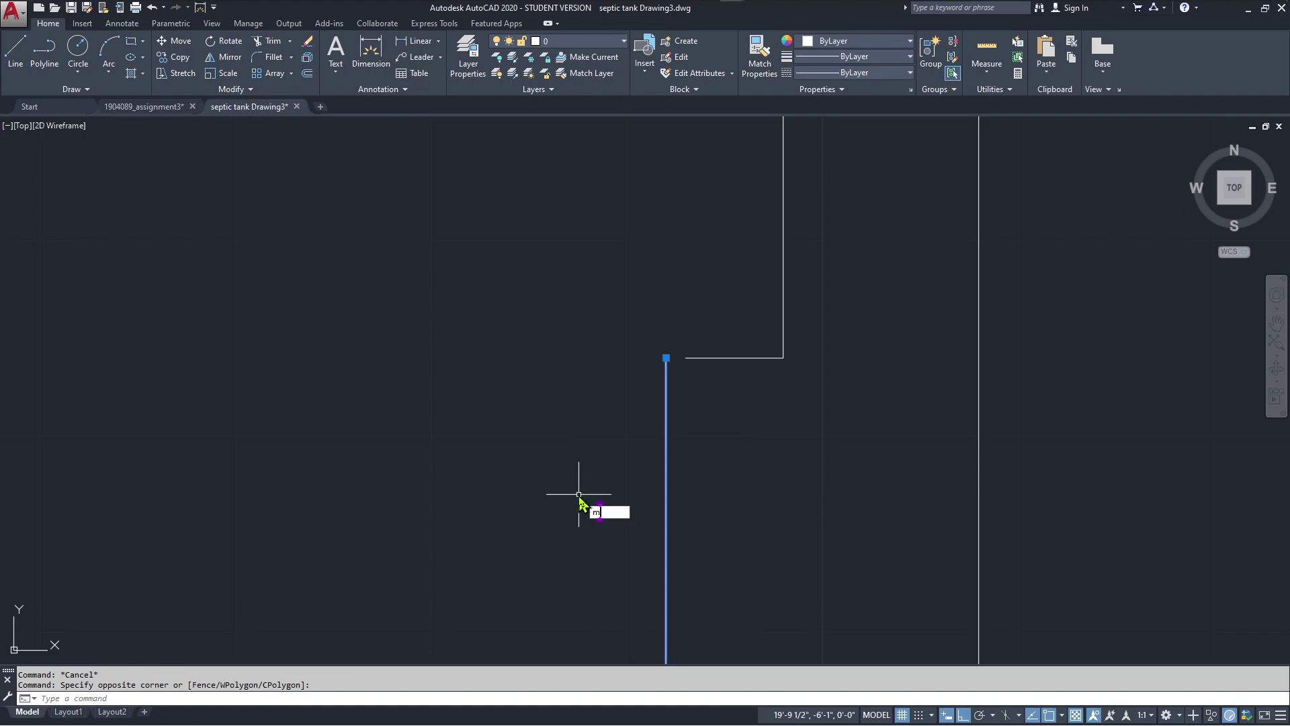
{"action": "key", "text": "Return"}
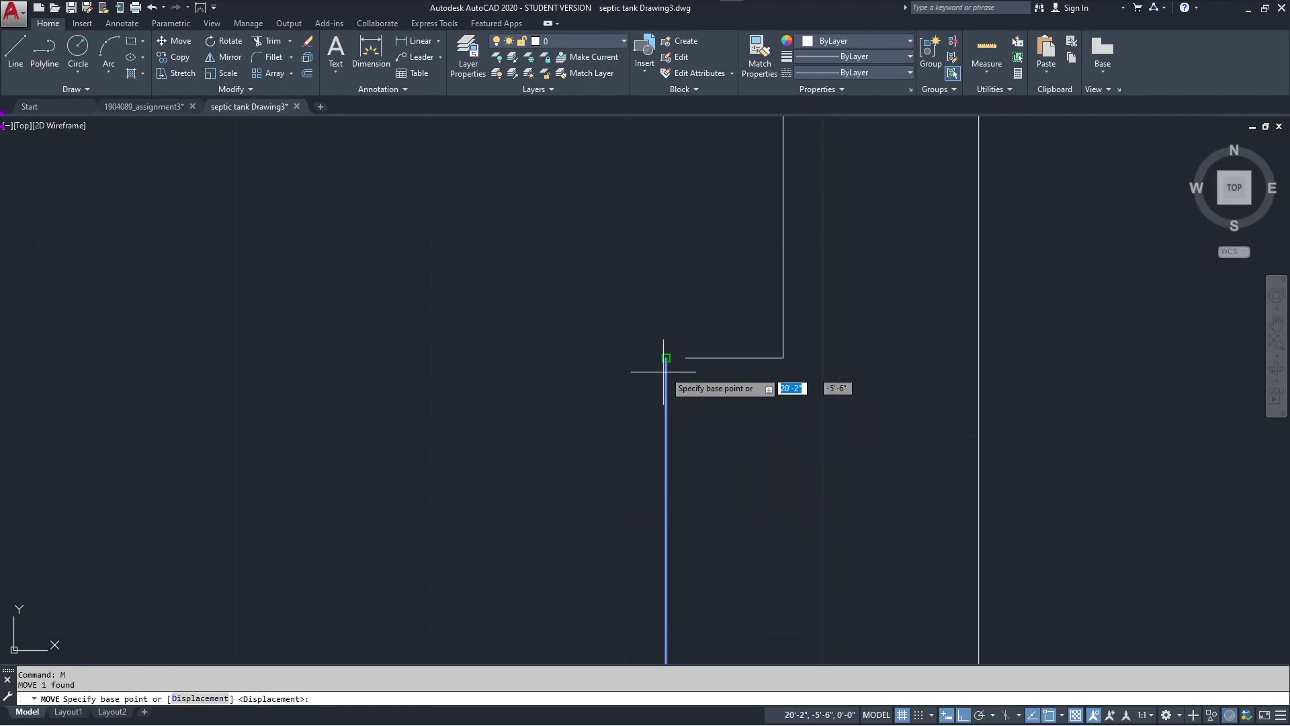
{"action": "left_click", "coordinate": [666, 358]}
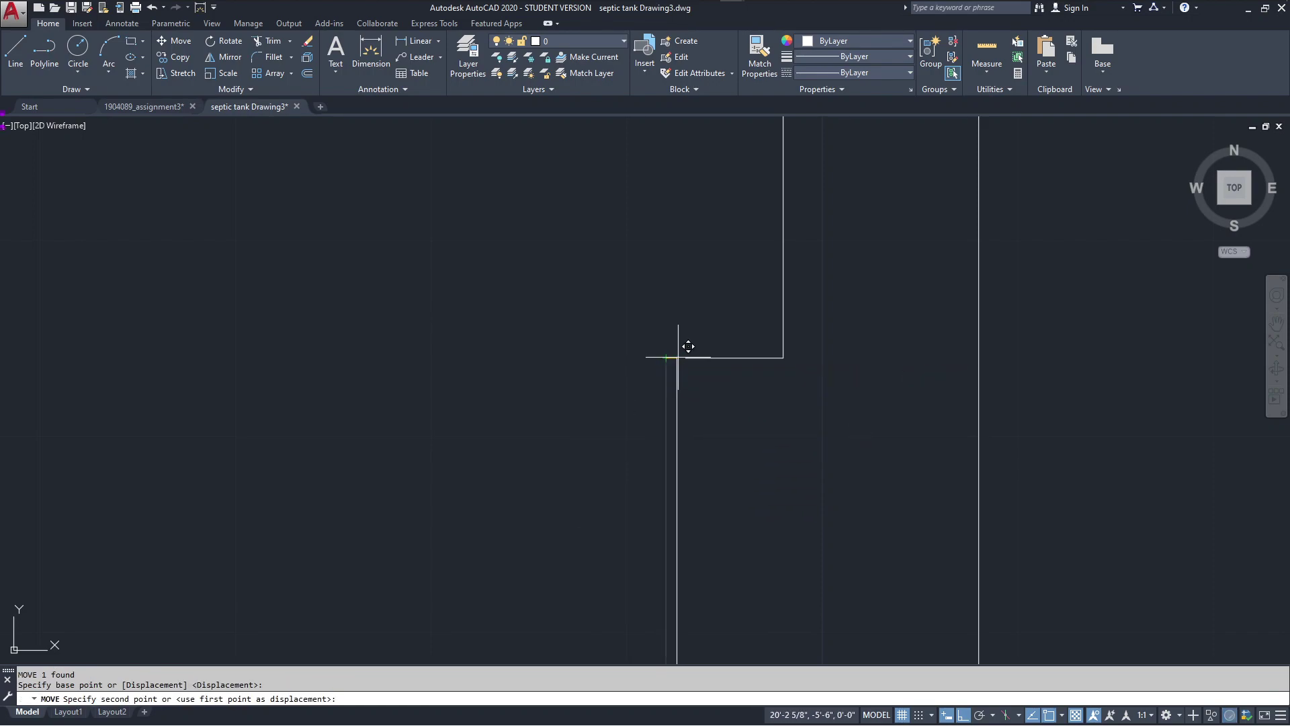
{"action": "left_click", "coordinate": [686, 357]}
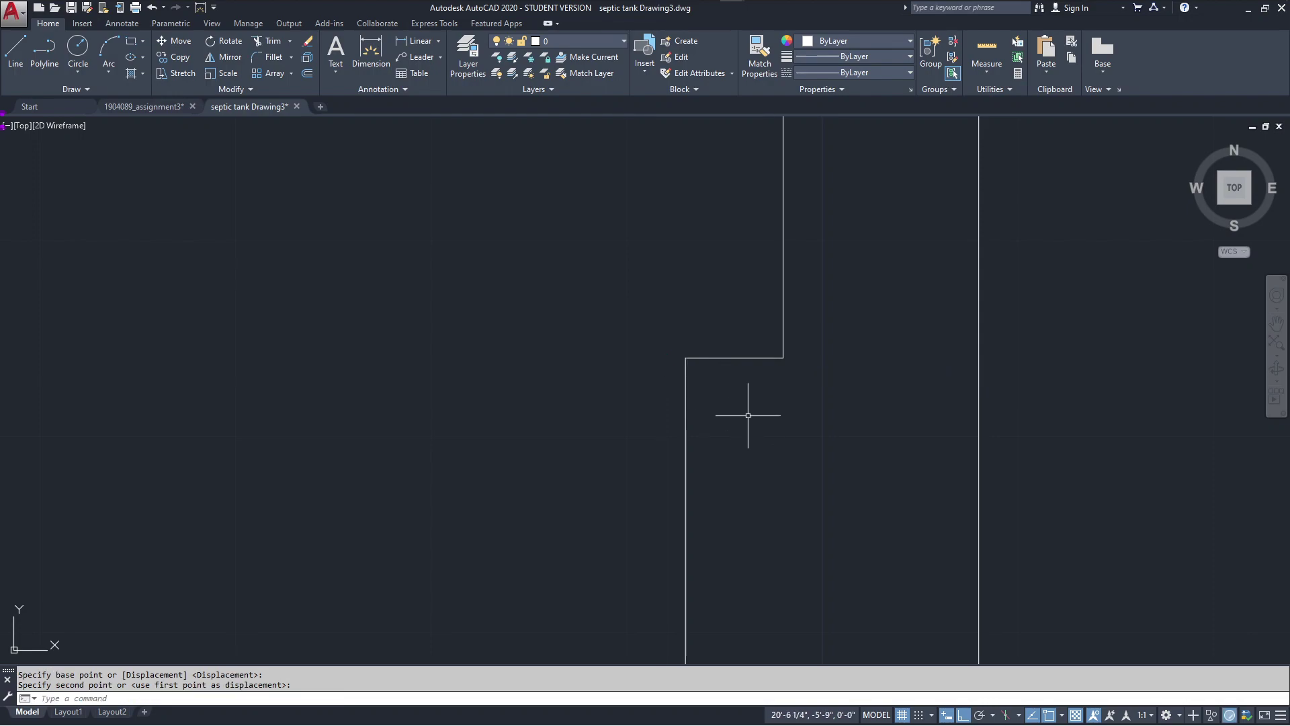
{"action": "key", "text": "Escape"}
{"action": "scroll", "coordinate": [748, 417], "scroll_direction": "down", "scroll_amount": 4}
{"action": "scroll", "coordinate": [667, 438], "scroll_direction": "down", "scroll_amount": 4}
{"action": "middle_click_drag", "start_coordinate": [593, 425], "coordinate": [655, 444]}
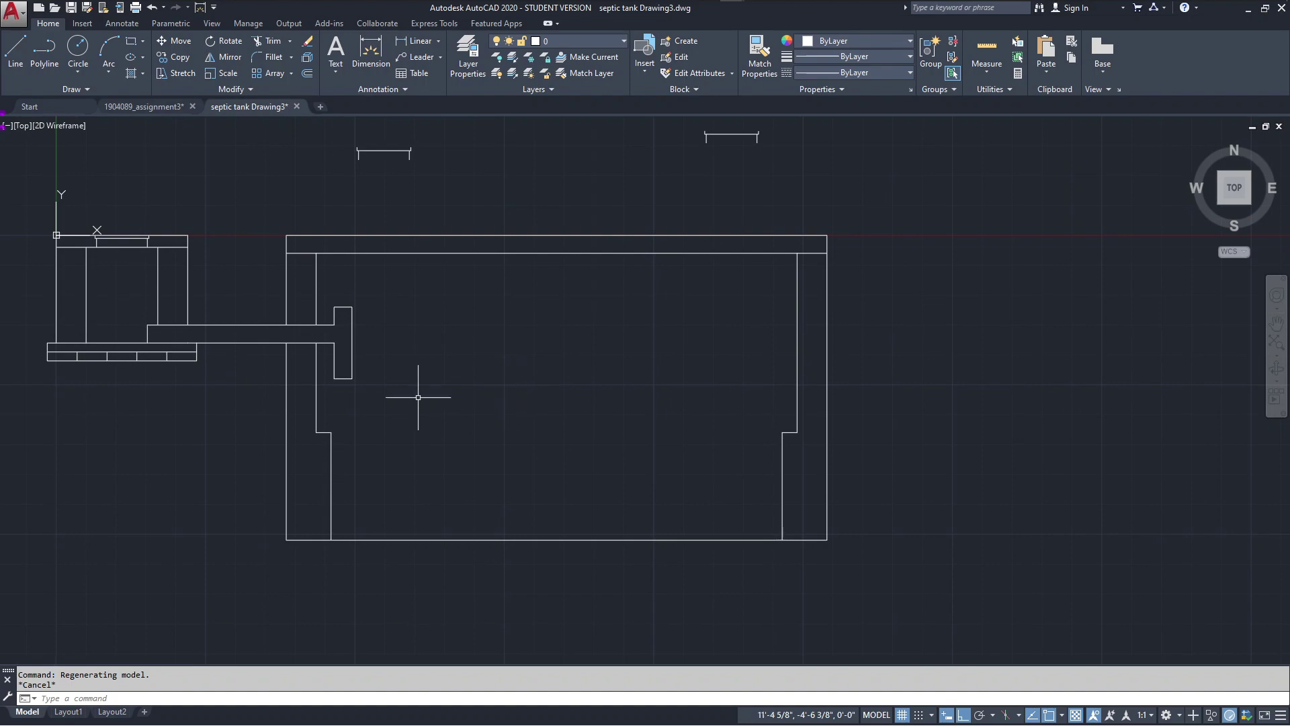
- Offset the inner left wall line 8' to the right to create the partition line
{"action": "middle_click_drag", "start_coordinate": [487, 395], "coordinate": [476, 424]}
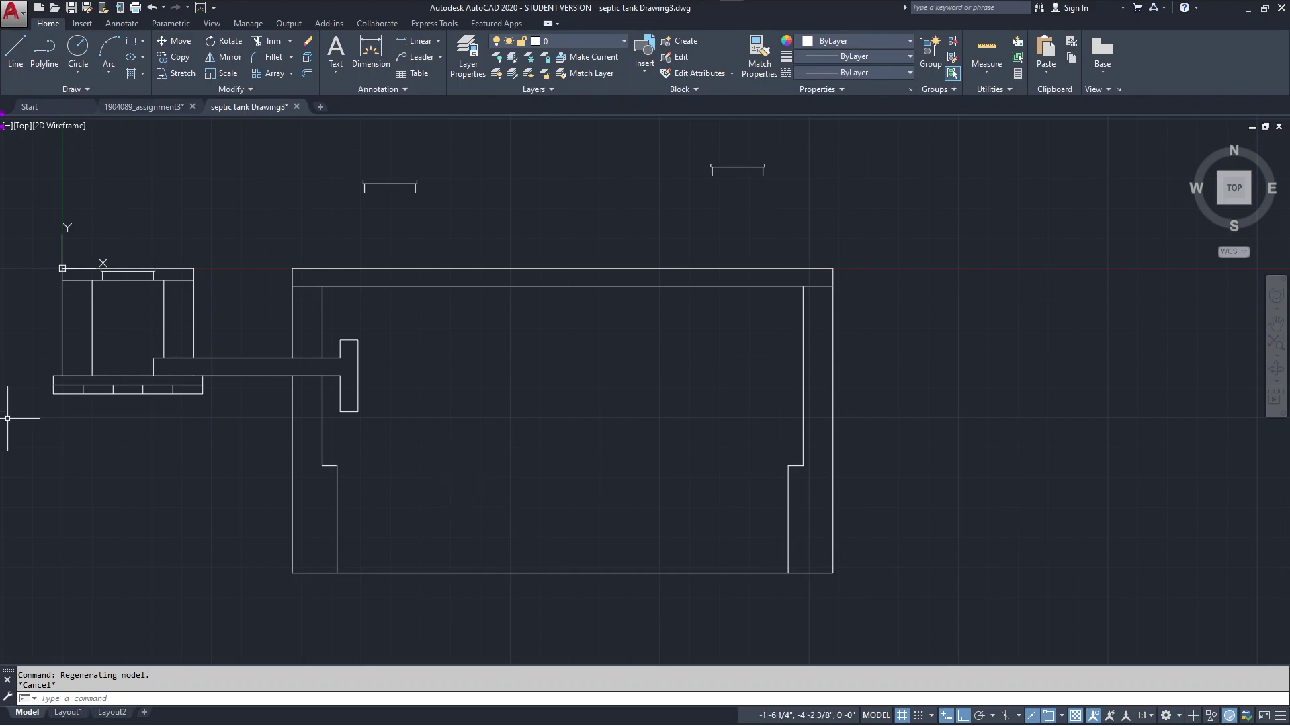
{"action": "middle_click_drag", "start_coordinate": [8, 418], "coordinate": [0, 387]}
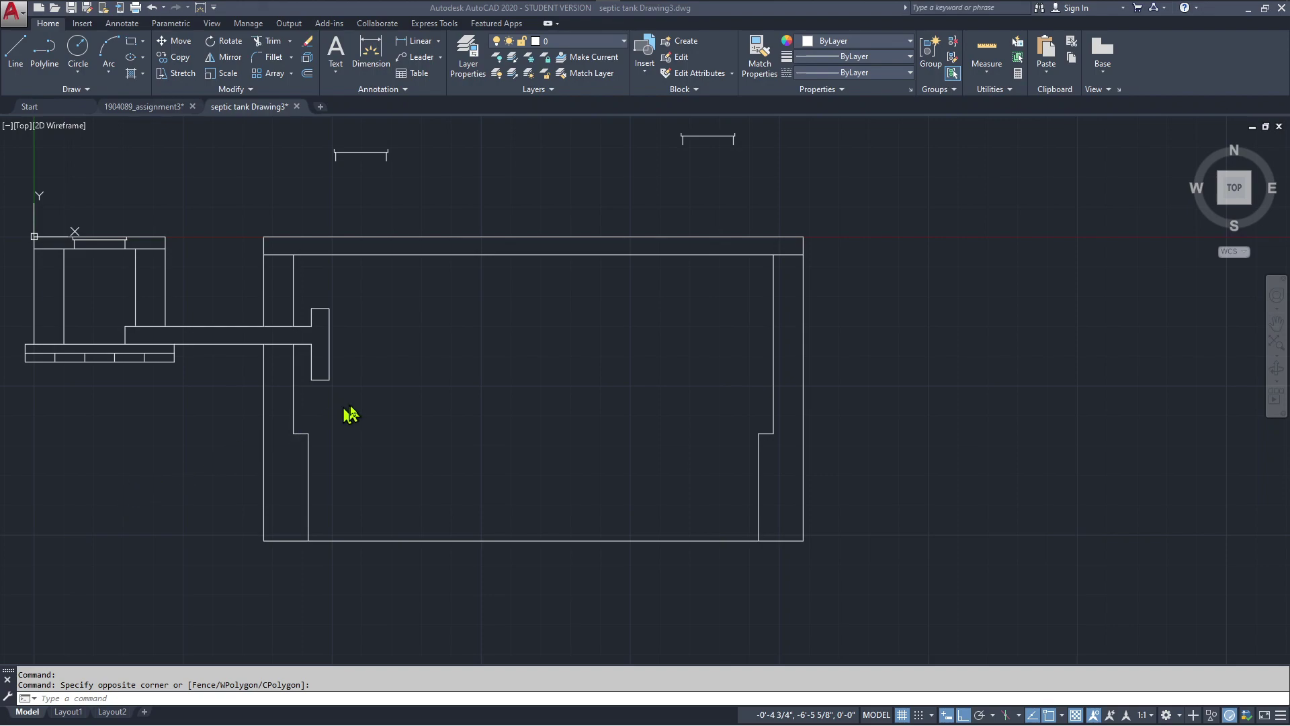
{"action": "left_click", "coordinate": [602, 410]}
{"action": "left_click", "coordinate": [619, 402]}
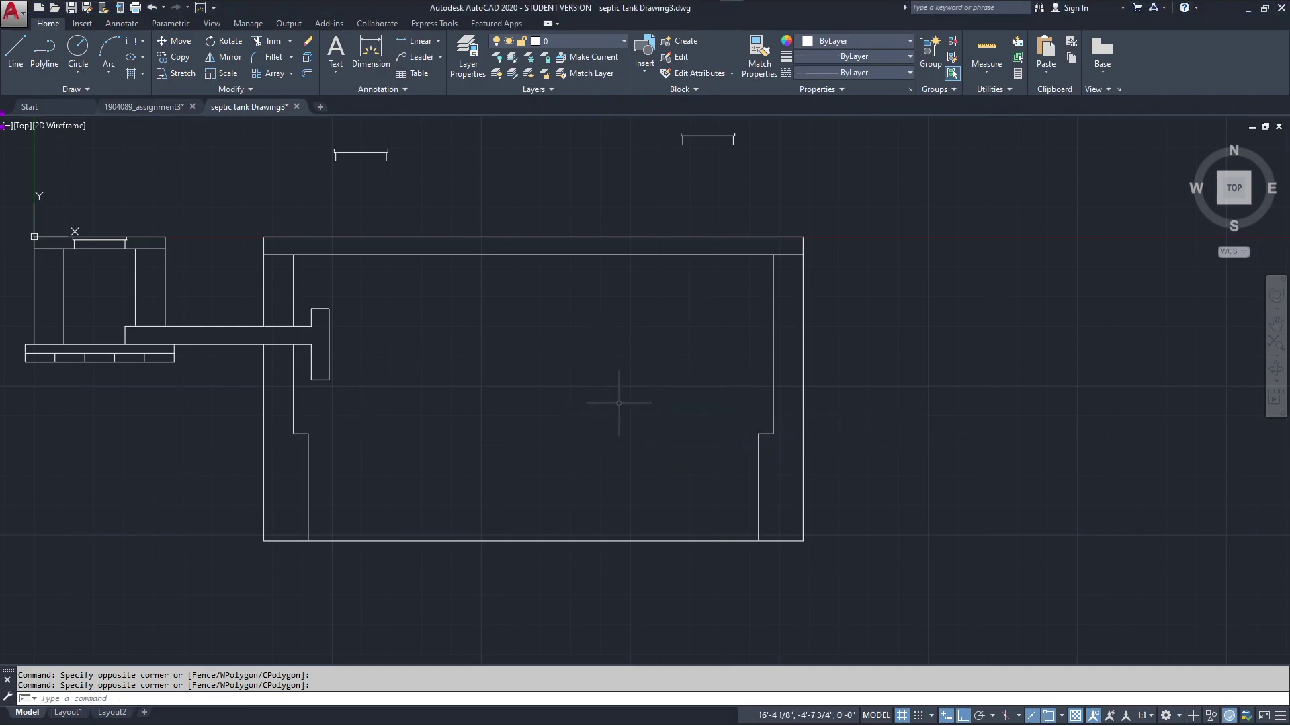
{"action": "type", "text": "O"}
{"action": "key", "text": "Return"}
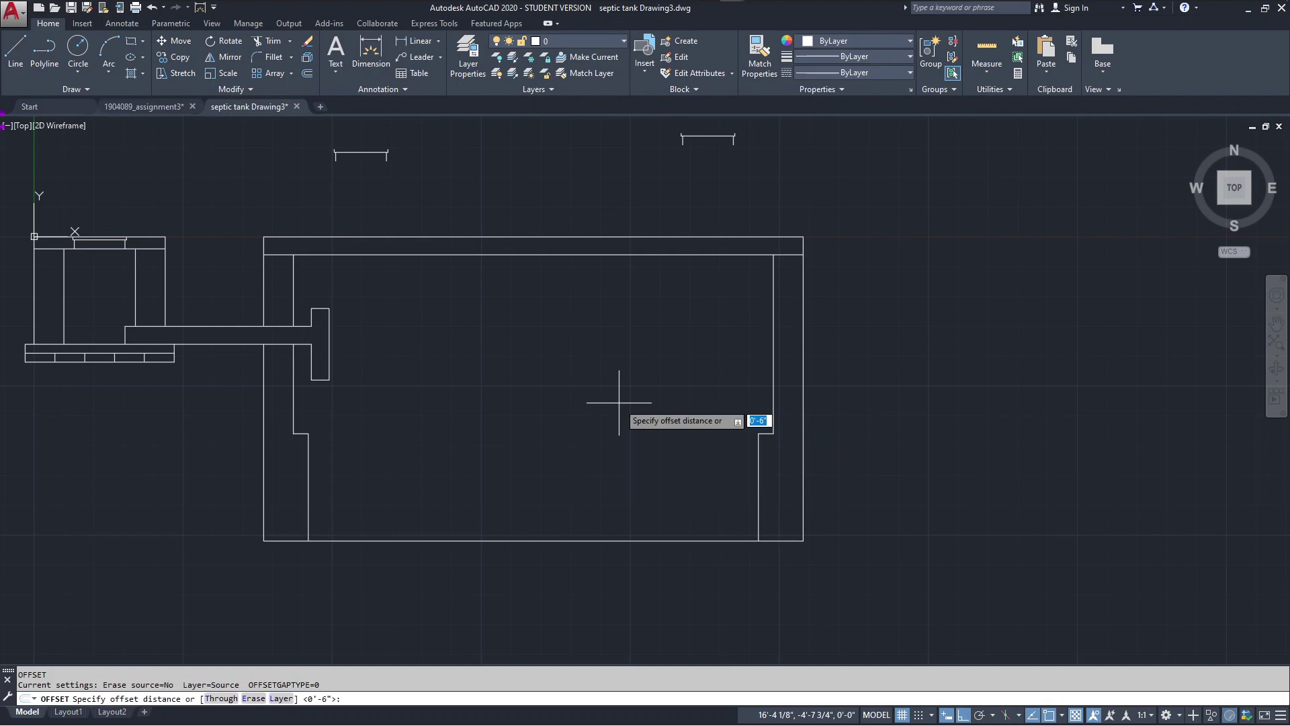
{"action": "type", "text": "8'"}
{"action": "key", "text": "Return"}
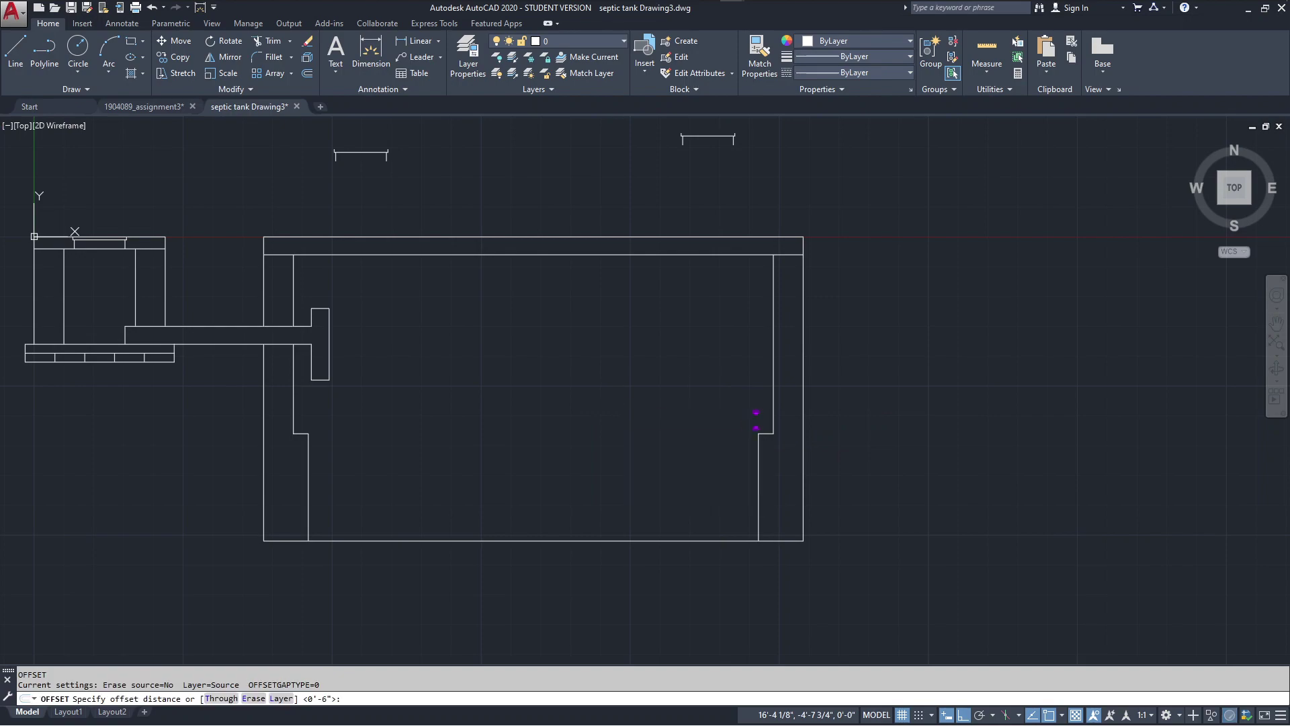
{"action": "left_click", "coordinate": [292, 295]}
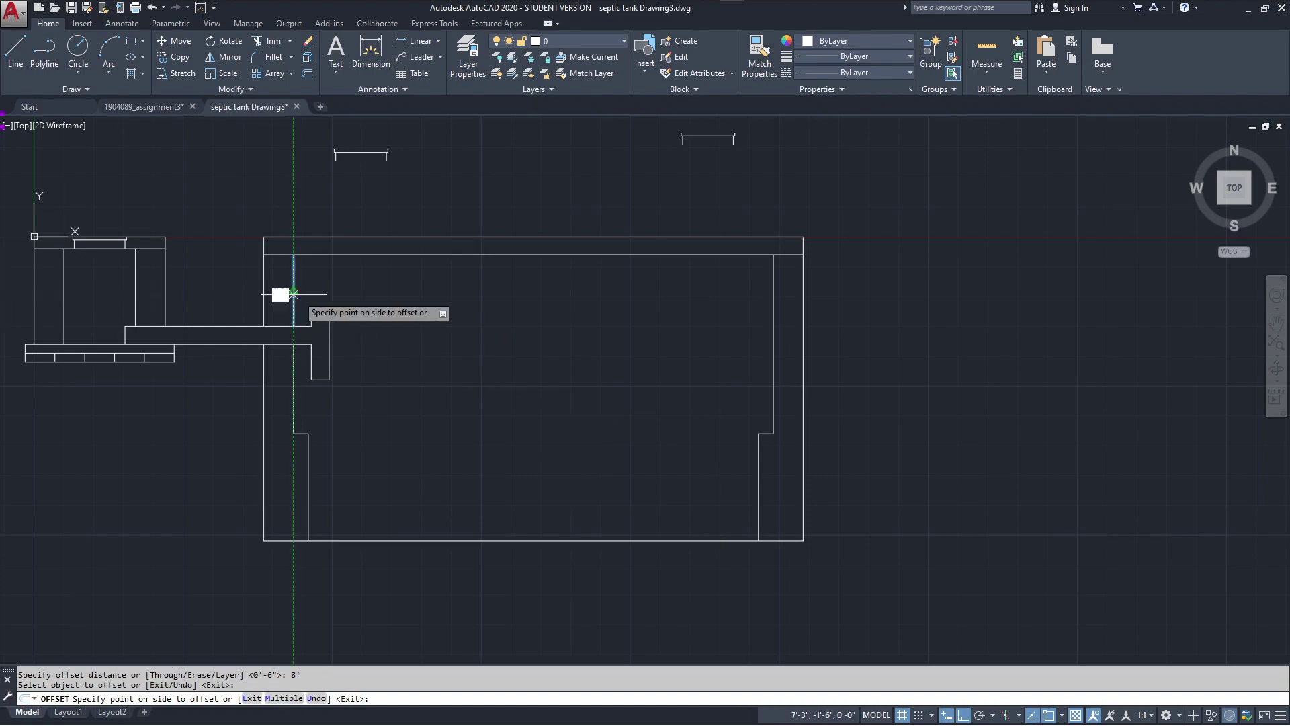
{"action": "left_click", "coordinate": [457, 291]}
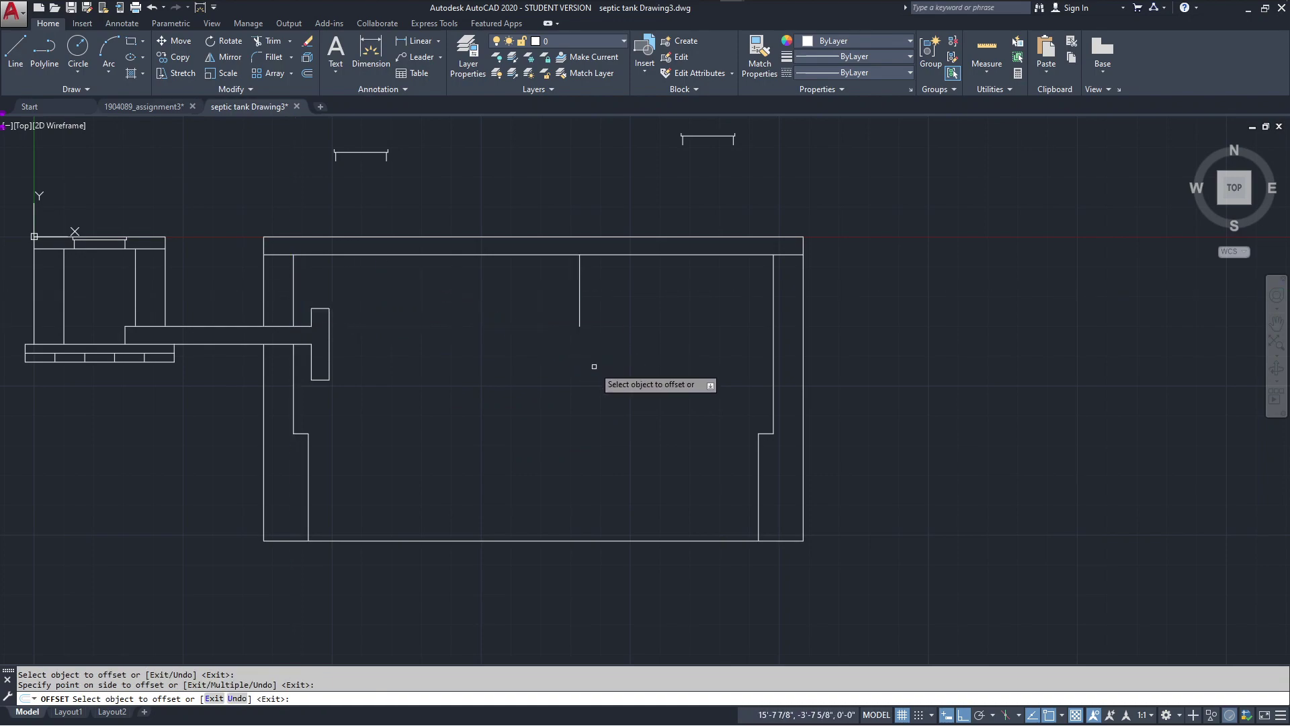
{"action": "key", "text": "Escape"}
- Stretch the partition line's bottom end down past the tank floor
{"action": "left_click", "coordinate": [599, 306]}
{"action": "left_click", "coordinate": [561, 339]}
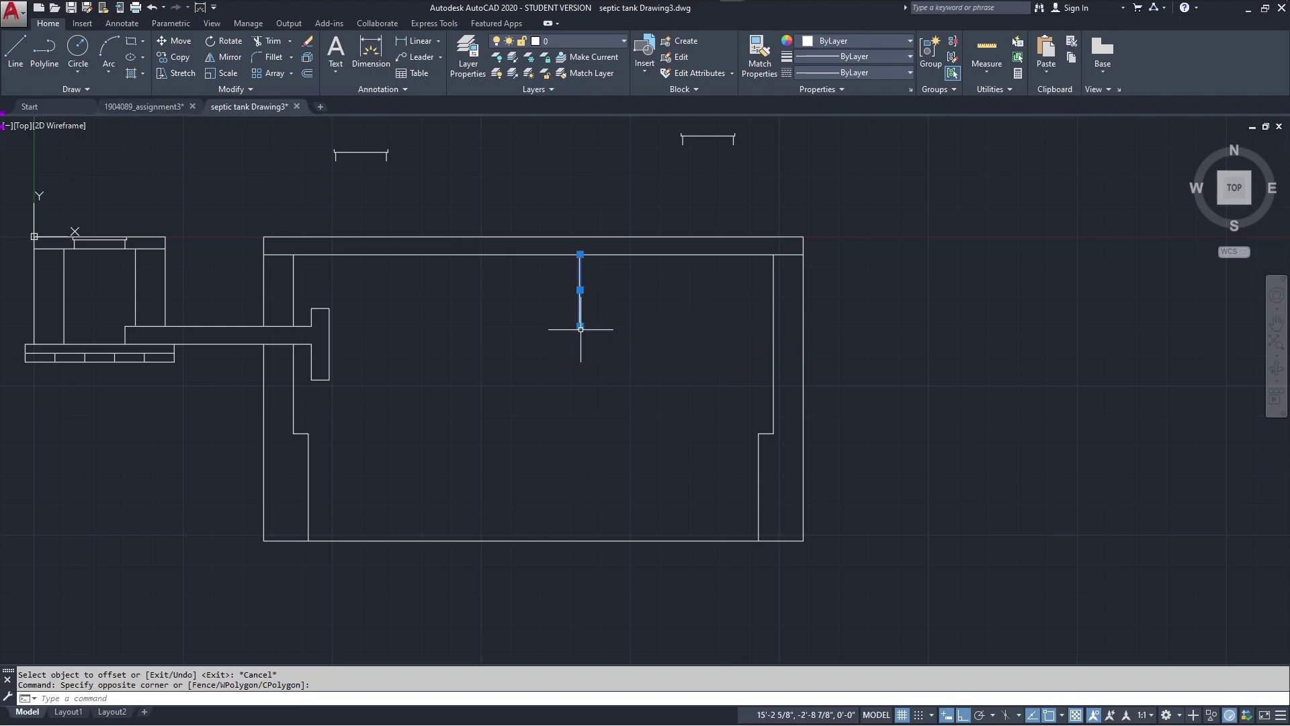
{"action": "left_click", "coordinate": [580, 326]}
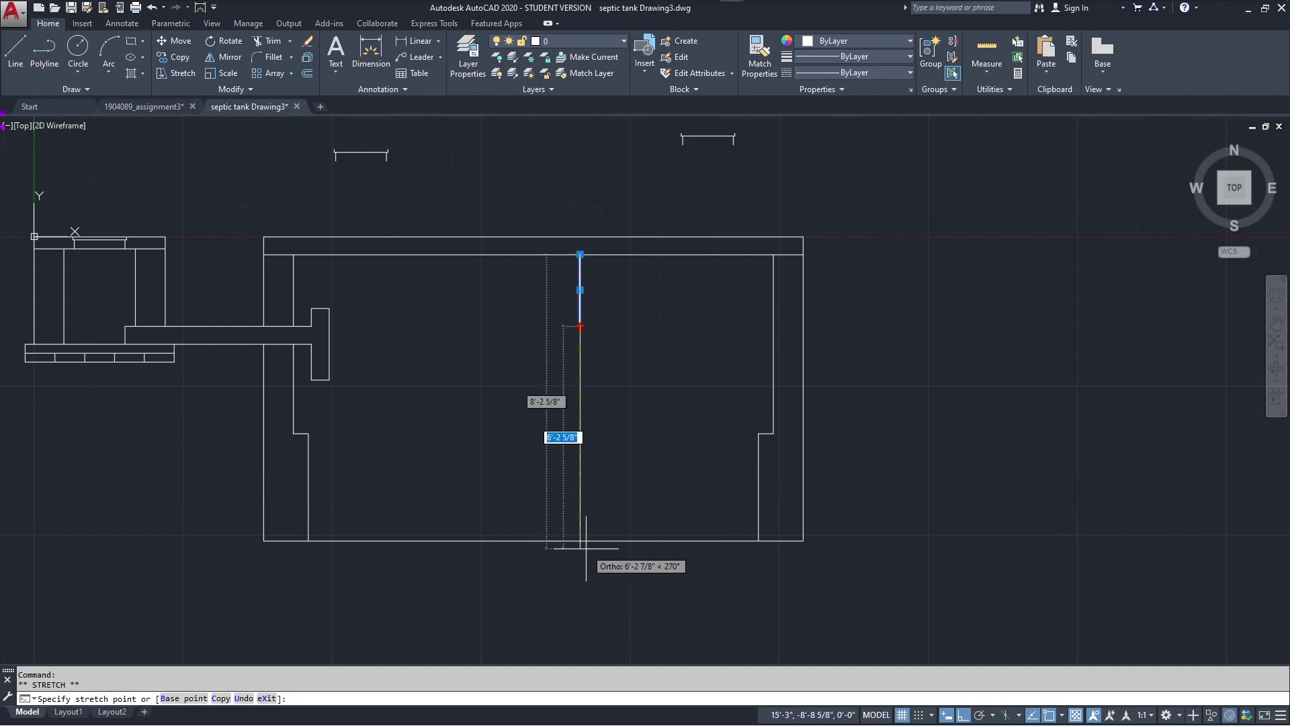
{"action": "left_click", "coordinate": [580, 597]}
{"action": "key", "text": "Escape"}
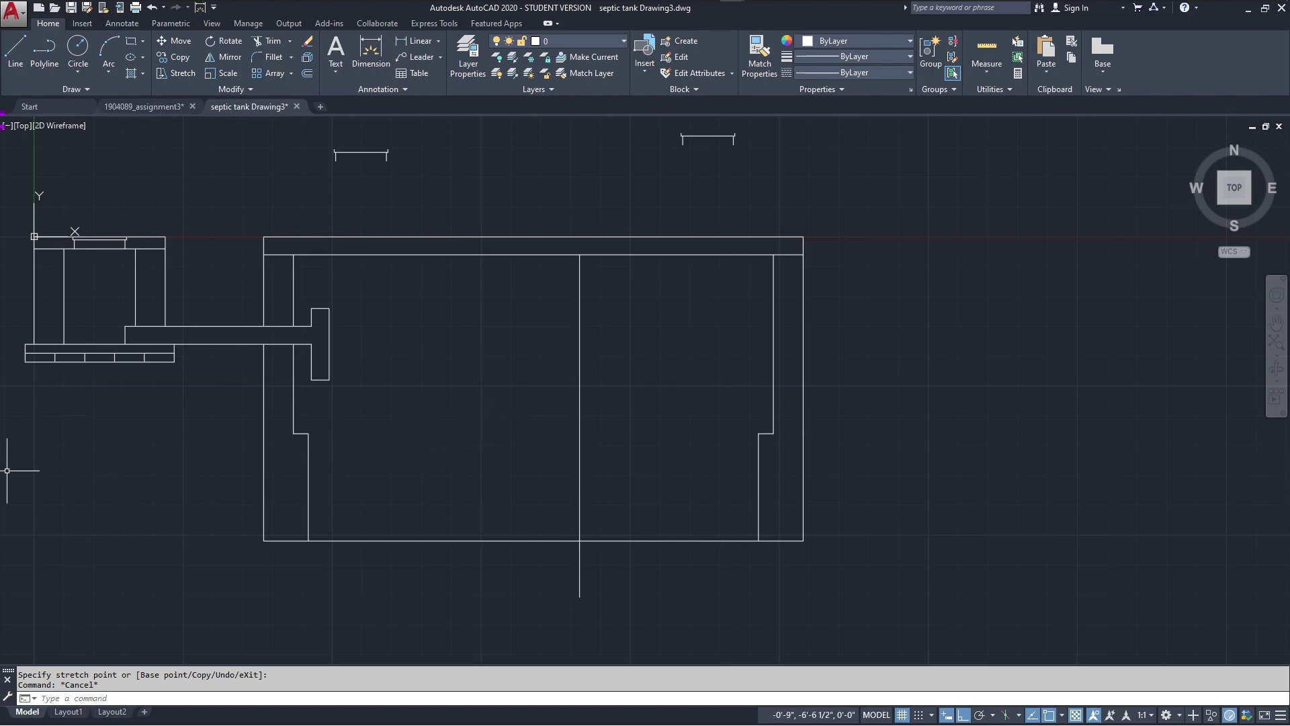
- Offset the partition line 5 inches to give the partition wall its thickness
{"action": "left_click", "coordinate": [596, 427]}
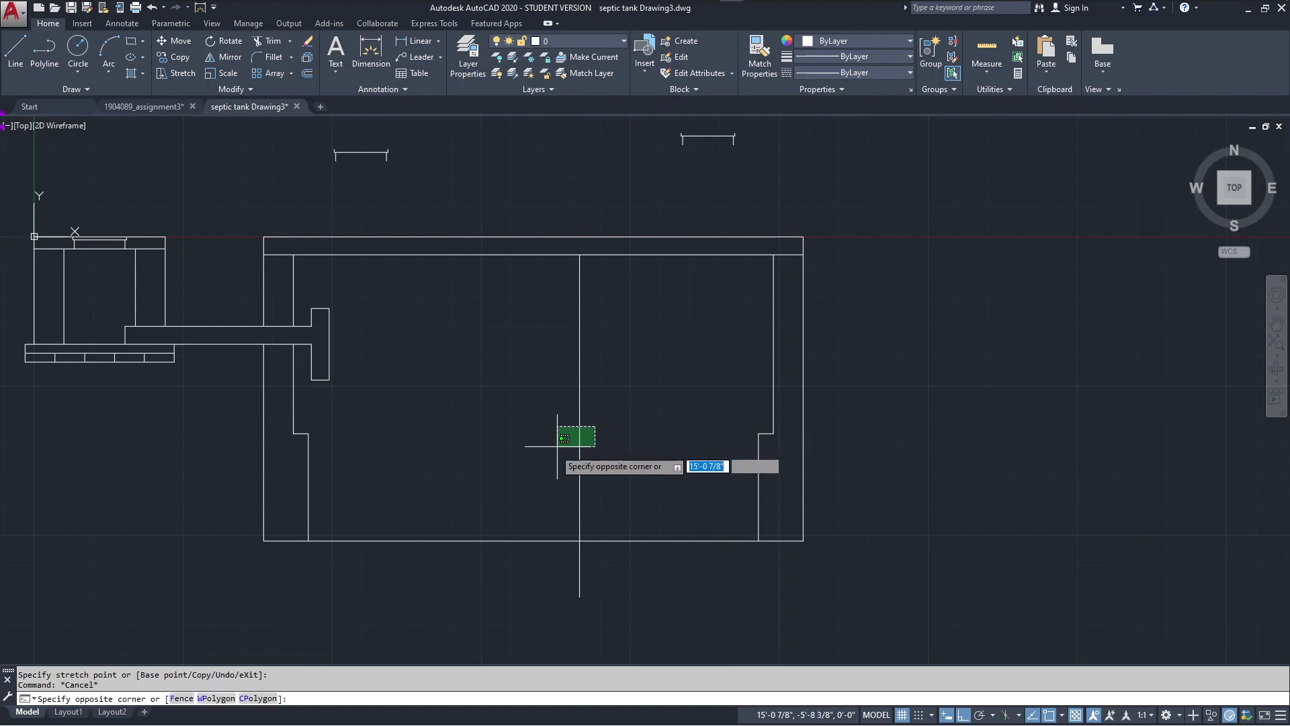
{"action": "left_click", "coordinate": [553, 449]}
{"action": "key", "text": "Escape"}
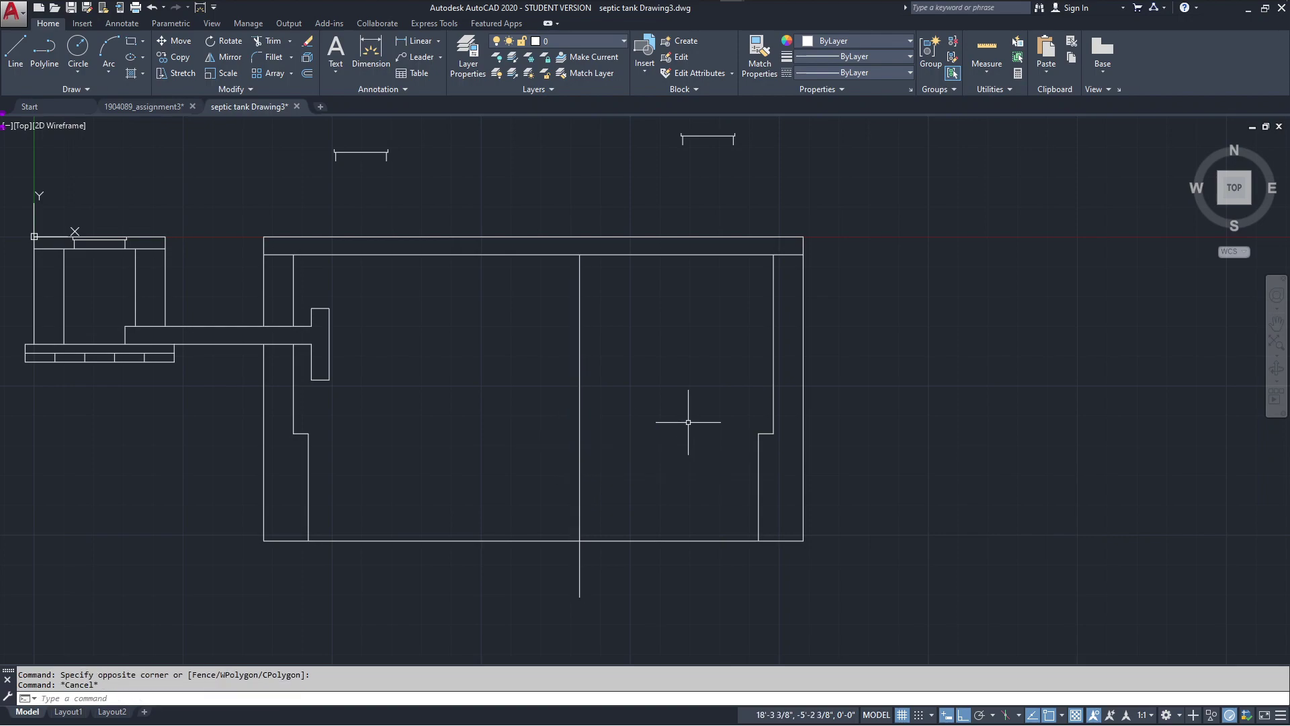
{"action": "type", "text": "c"}
{"action": "key", "text": "Return"}
{"action": "type", "text": "5"}
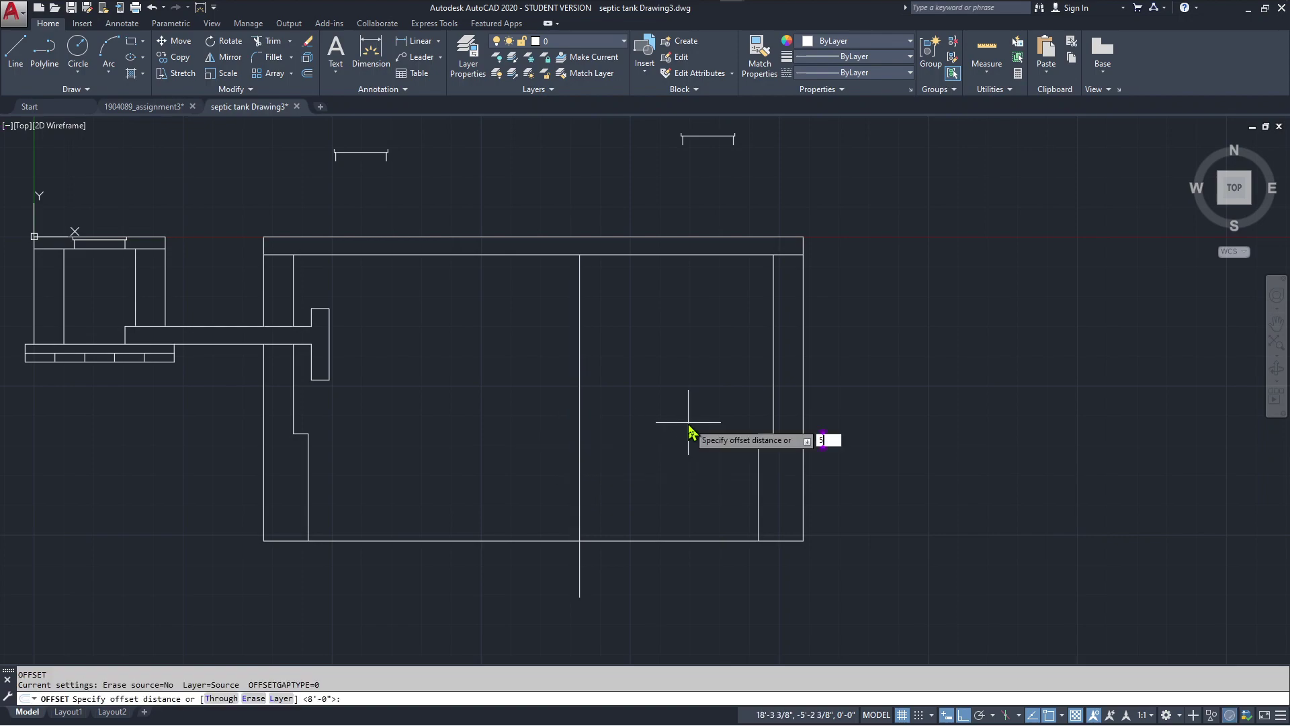
{"action": "key", "text": "Return"}
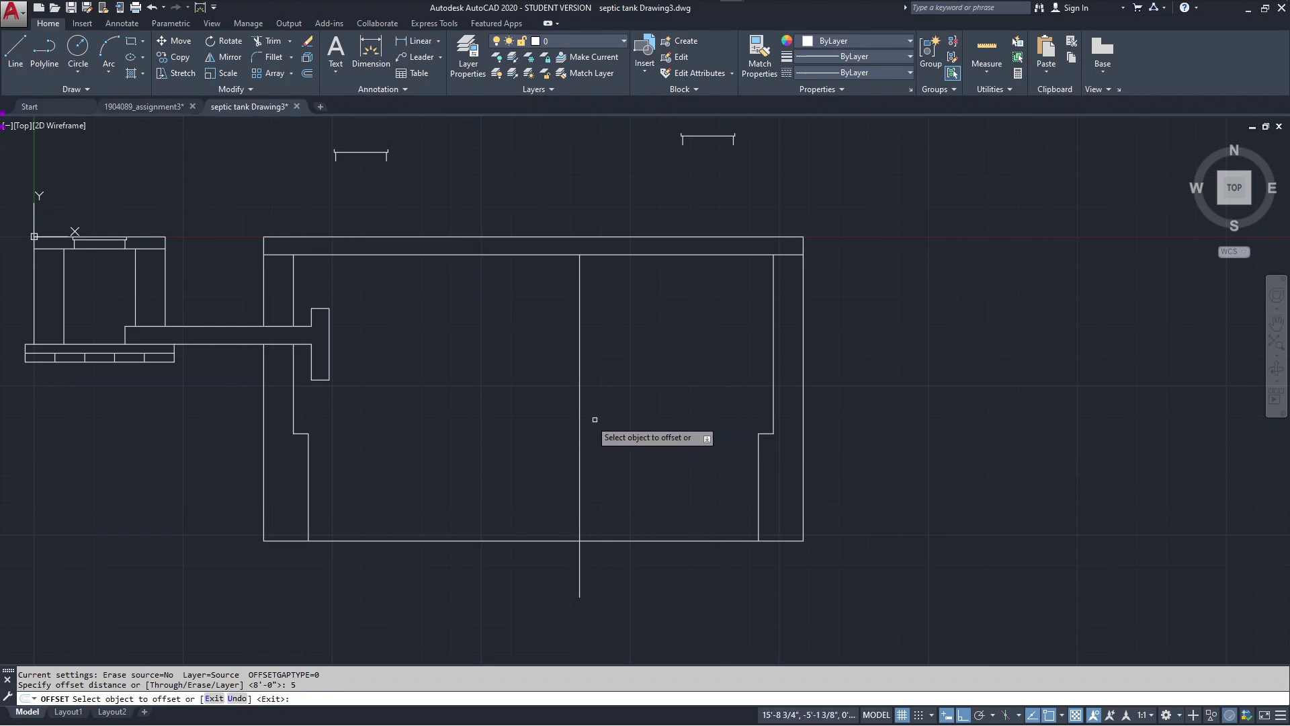
{"action": "left_click", "coordinate": [580, 420]}
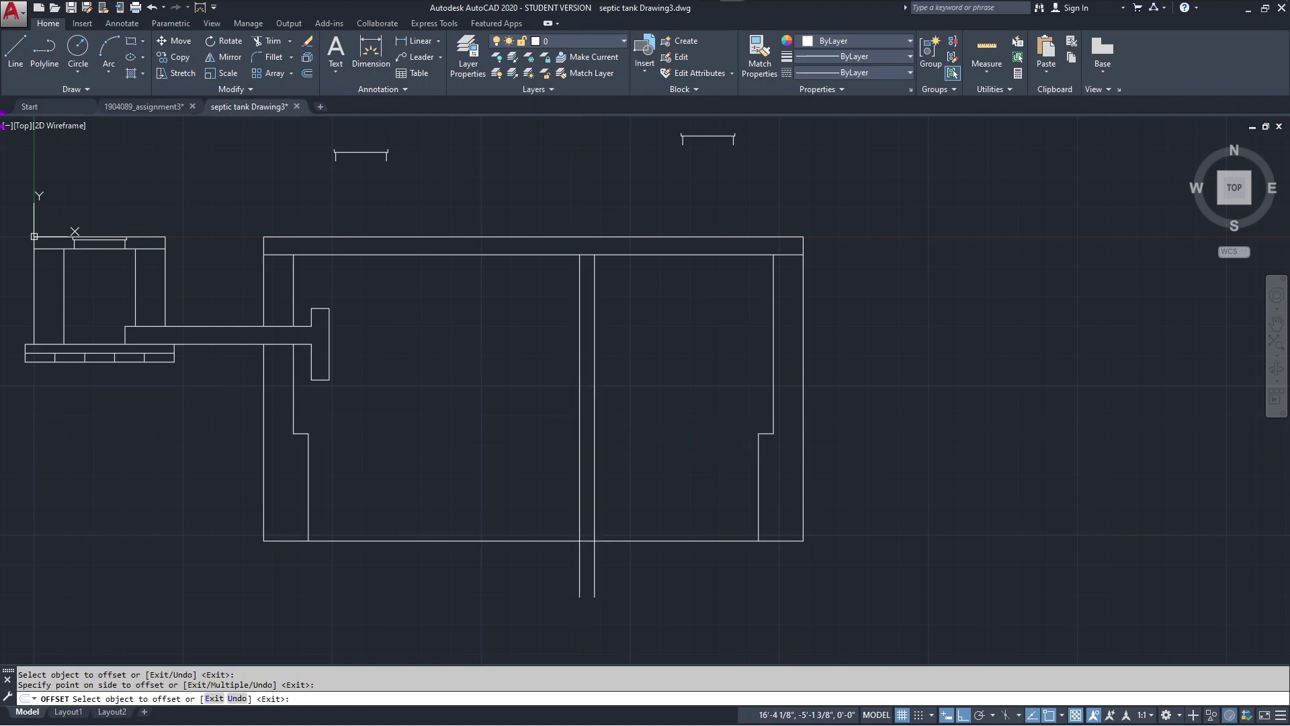
{"action": "key", "text": "Escape"}
- Zoom and pan to the partition wall's top end beneath the slab
{"action": "scroll", "coordinate": [625, 349], "scroll_direction": "up", "scroll_amount": 3}
{"action": "mouse_move", "coordinate": [625, 349]}
{"action": "middle_mouse_down"}
{"action": "mouse_move", "coordinate": [625, 461]}
{"action": "mouse_move", "coordinate": [591, 432]}
{"action": "middle_mouse_up"}
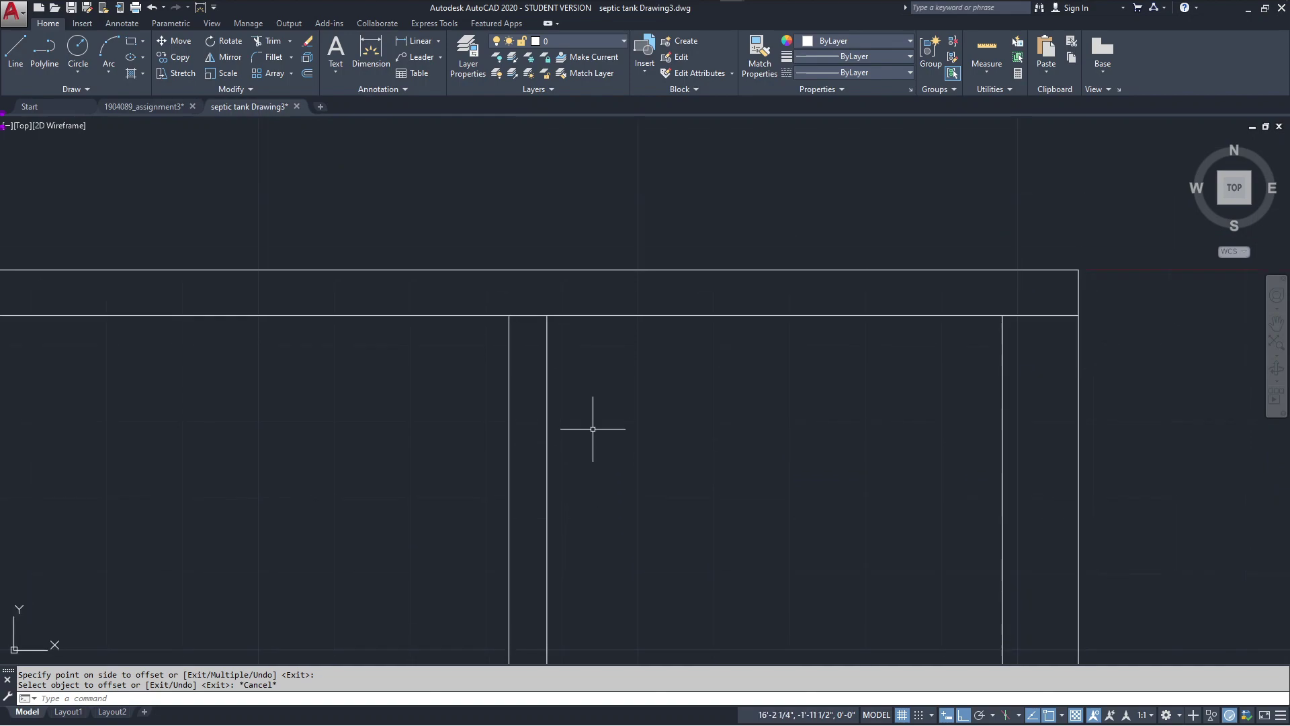
{"action": "middle_click_drag", "start_coordinate": [590, 384], "coordinate": [539, 436]}
{"action": "middle_click_drag", "start_coordinate": [518, 391], "coordinate": [508, 398]}
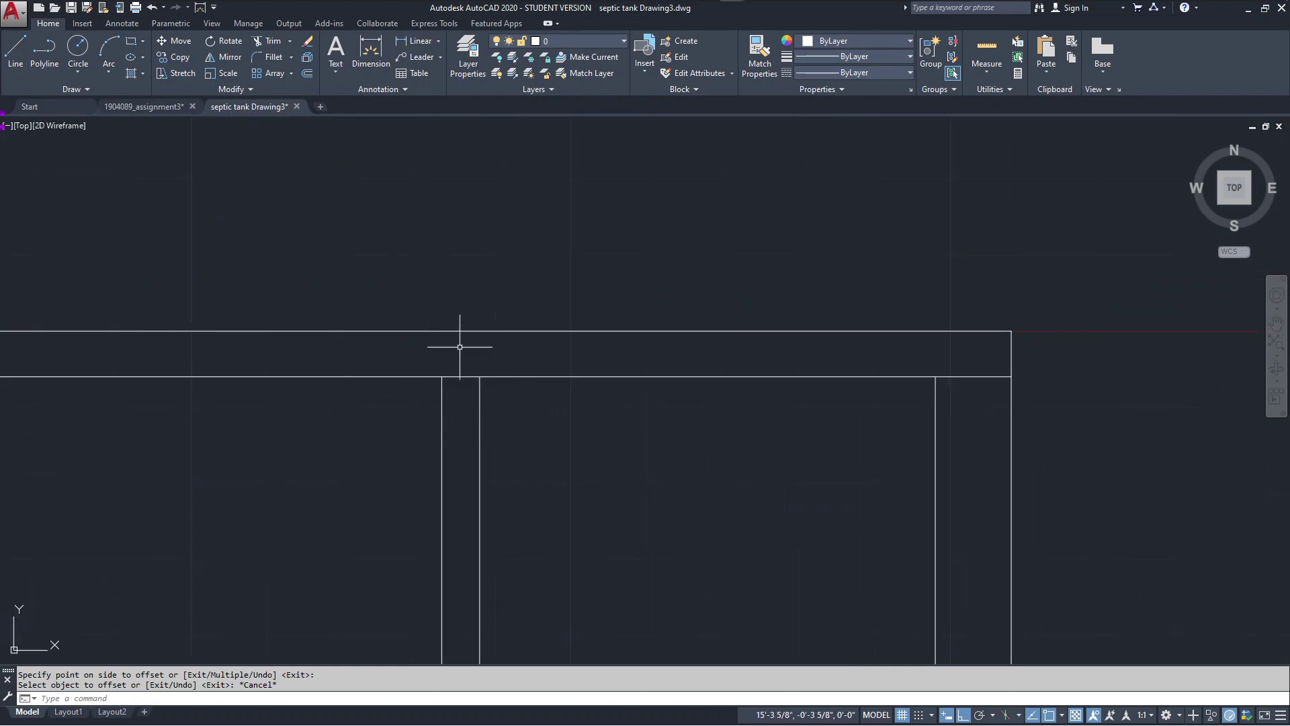
{"action": "scroll", "coordinate": [479, 391], "scroll_direction": "down", "scroll_amount": 5}
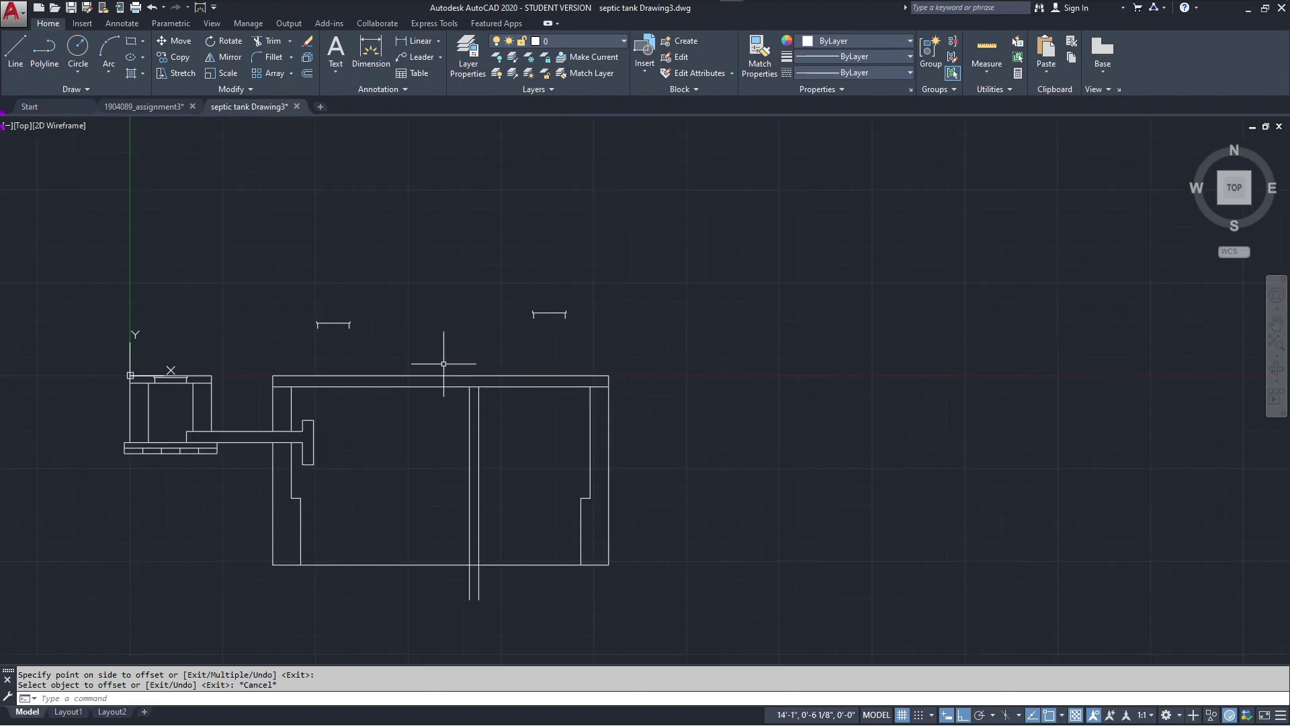
{"action": "scroll", "coordinate": [480, 396], "scroll_direction": "up", "scroll_amount": 2}
{"action": "scroll", "coordinate": [480, 396], "scroll_direction": "up", "scroll_amount": 4}
{"action": "middle_click_drag", "start_coordinate": [480, 396], "coordinate": [495, 447]}
{"action": "scroll", "coordinate": [470, 438], "scroll_direction": "up", "scroll_amount": 3}
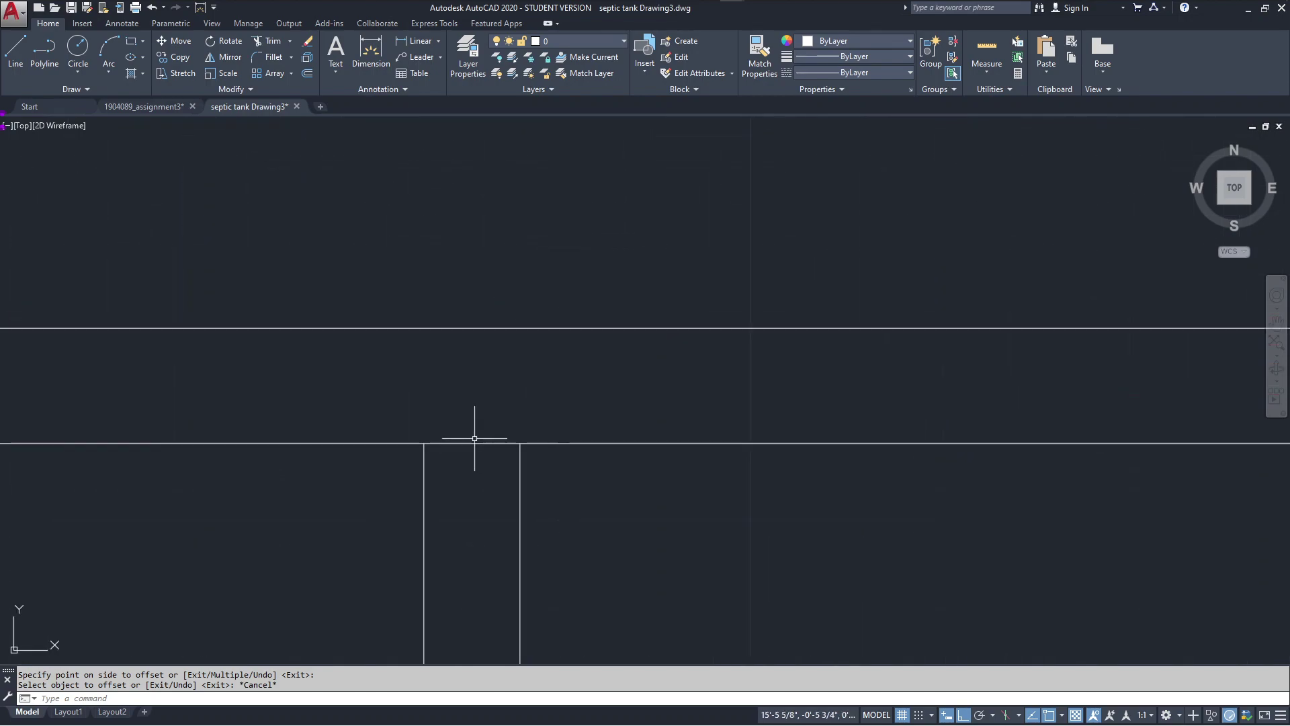
{"action": "scroll", "coordinate": [587, 501], "scroll_direction": "down", "scroll_amount": 2}
{"action": "middle_click_drag", "start_coordinate": [587, 501], "coordinate": [565, 331]}
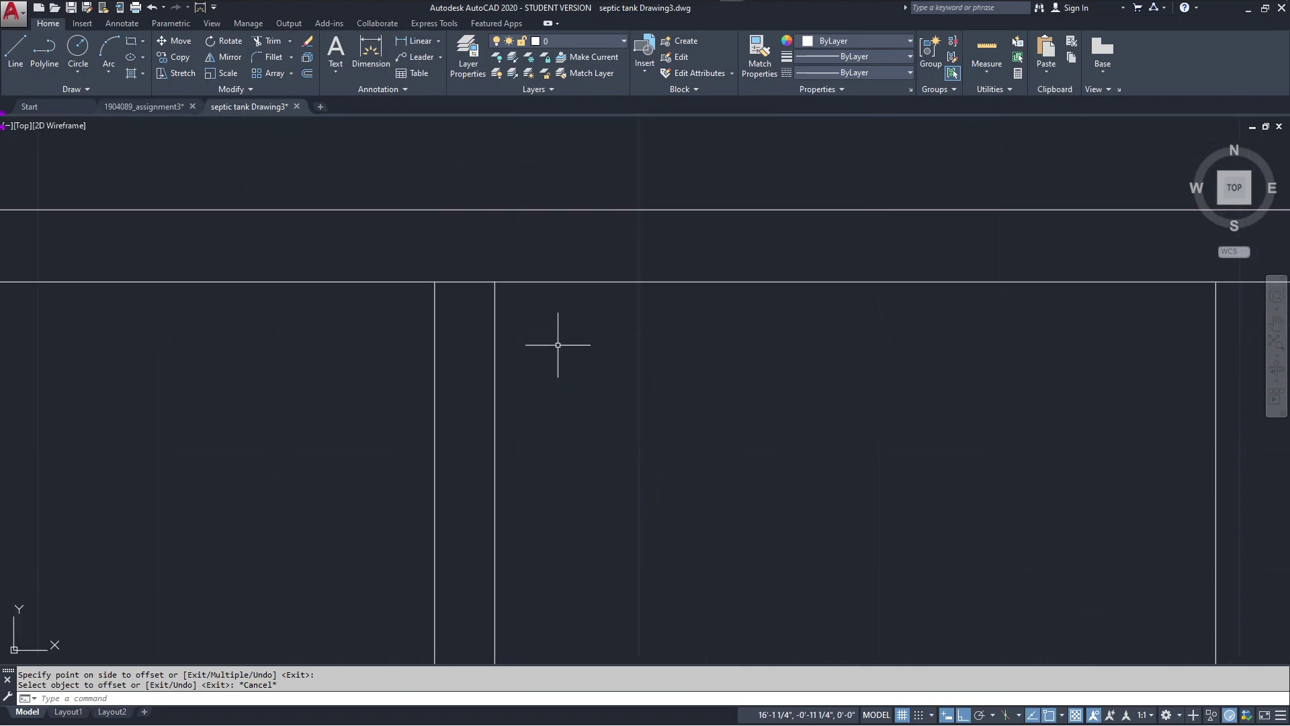
{"action": "type", "text": "l"}
{"action": "key", "text": "Return"}
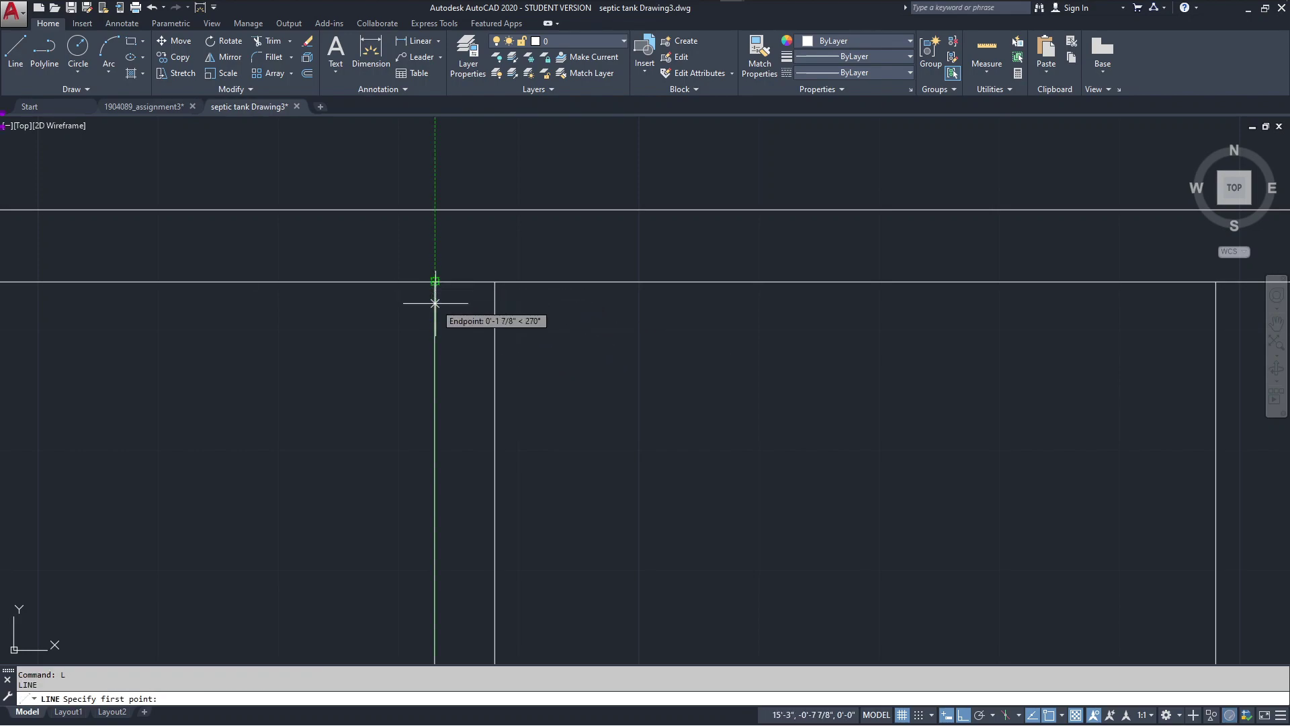
- Draw a 5-inch line across the partition top, 2 inches below its end, capping the wall
{"action": "type", "text": "2"}
{"action": "key", "text": "Return"}
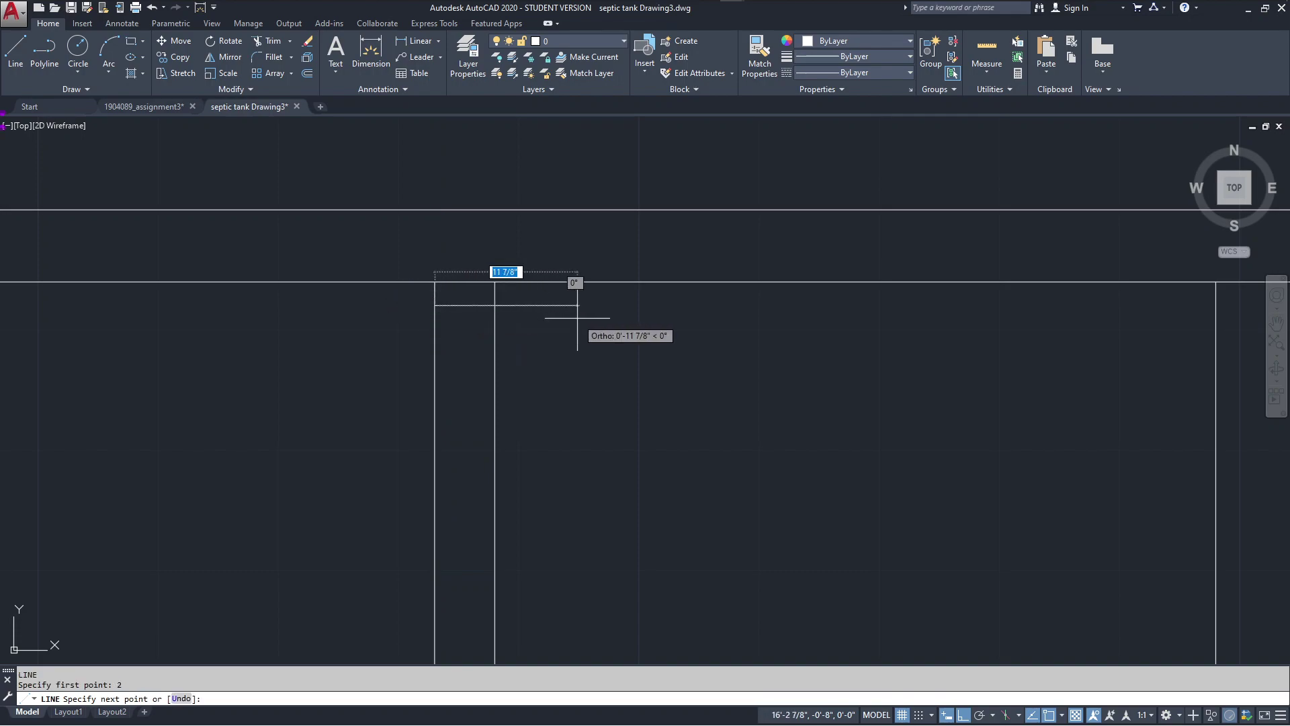
{"action": "type", "text": "5"}
{"action": "key", "text": "Return"}
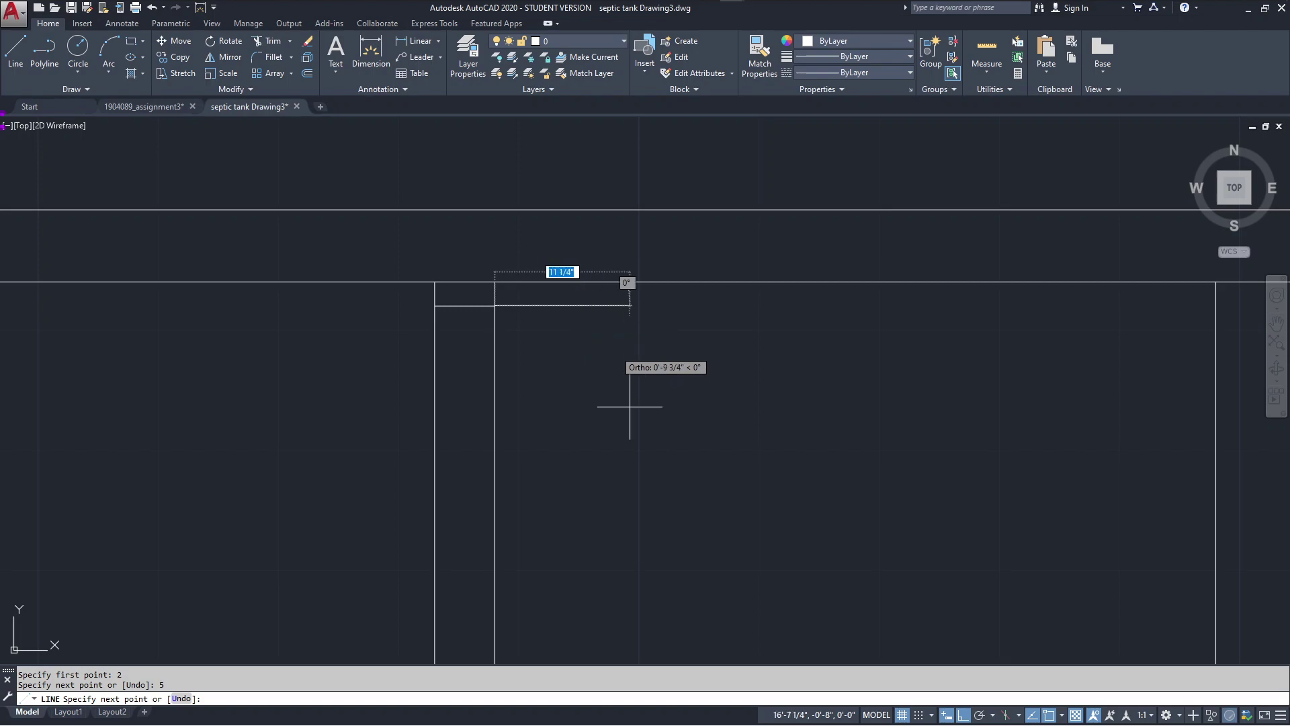
{"action": "key", "text": "Escape"}
- Trim away the short stray segment above the partition's cap line
{"action": "scroll", "coordinate": [630, 423], "scroll_direction": "down", "scroll_amount": 3}
{"action": "scroll", "coordinate": [635, 428], "scroll_direction": "down", "scroll_amount": 2}
{"action": "middle_click_drag", "start_coordinate": [636, 429], "coordinate": [589, 420]}
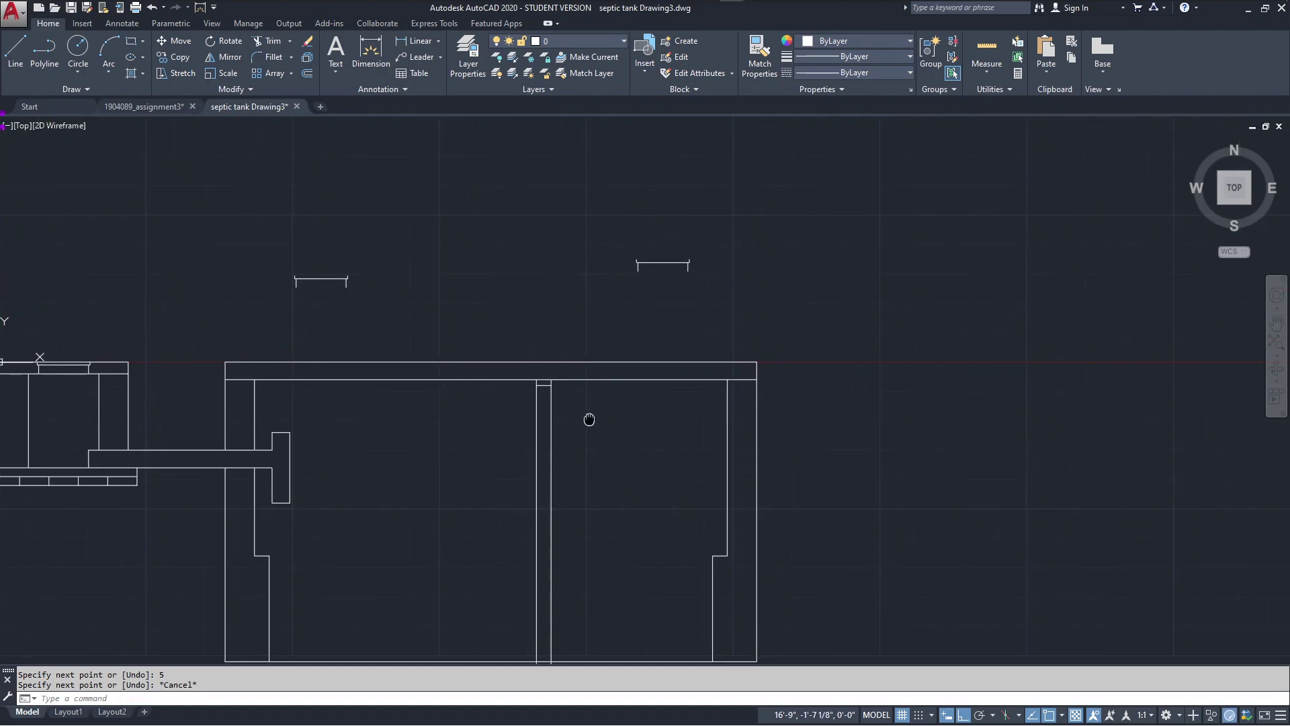
{"action": "scroll", "coordinate": [590, 418], "scroll_direction": "up", "scroll_amount": 2}
{"action": "key", "text": "ctrl+a"}
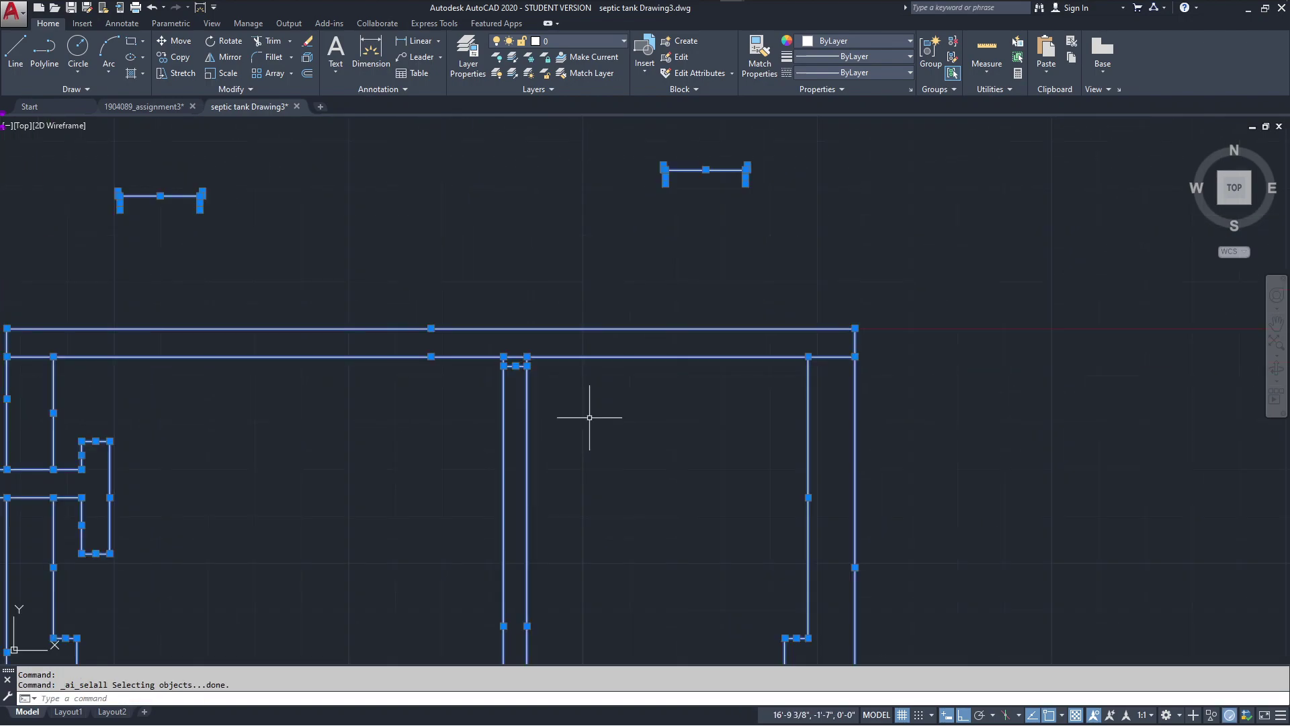
{"action": "type", "text": "tr"}
{"action": "key", "text": "Return"}
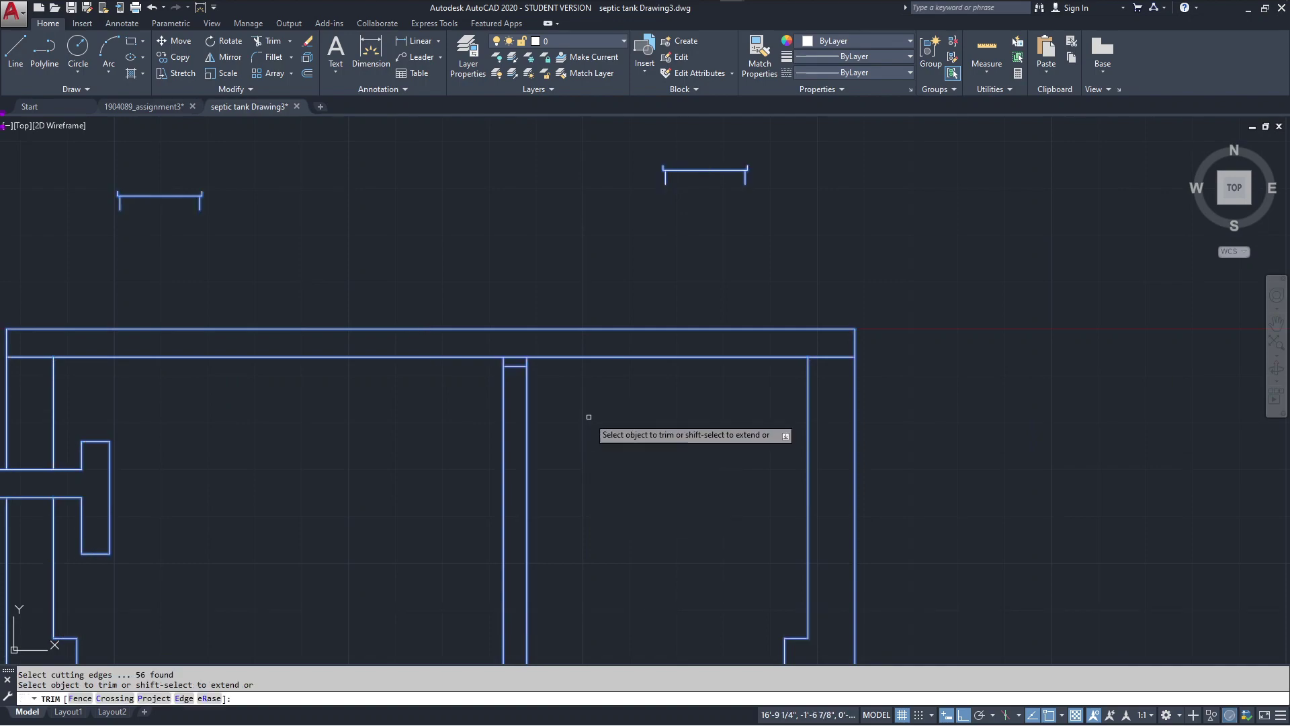
{"action": "scroll", "coordinate": [590, 417], "scroll_direction": "up", "scroll_amount": 4}
{"action": "left_click", "coordinate": [438, 279]}
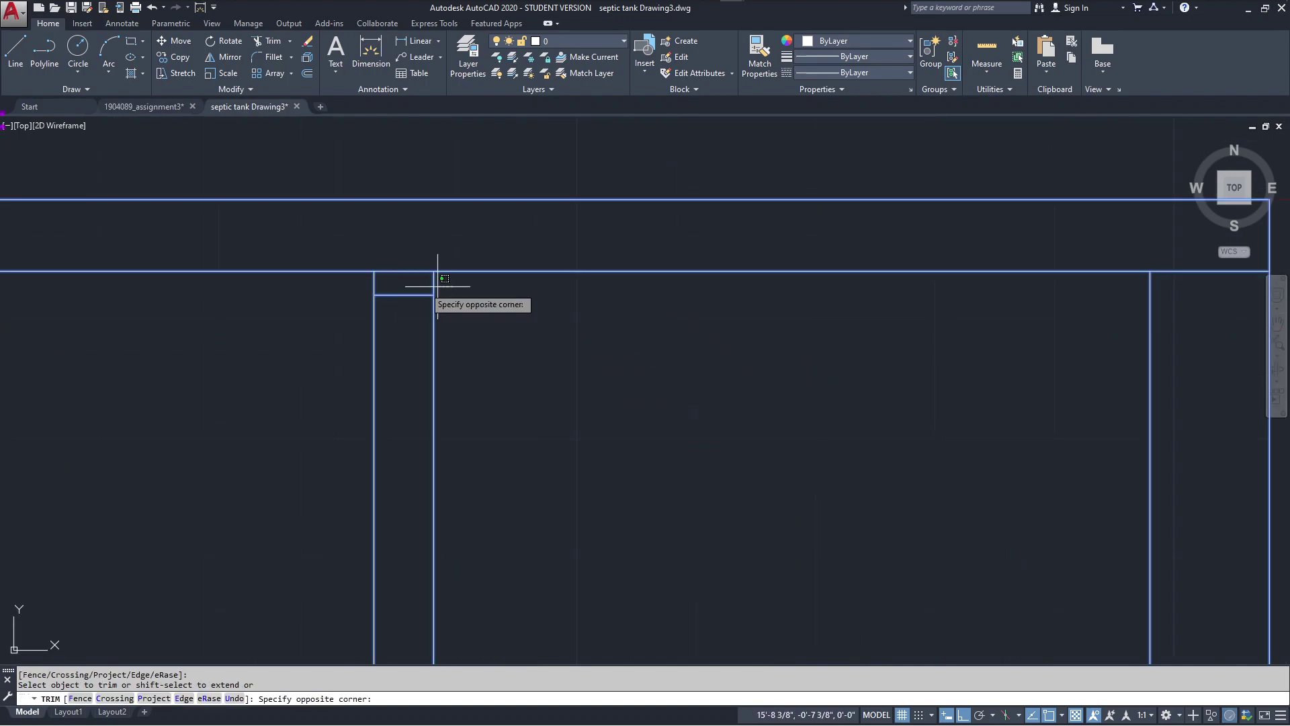
{"action": "left_click", "coordinate": [376, 283]}
{"action": "left_click", "coordinate": [376, 284]}
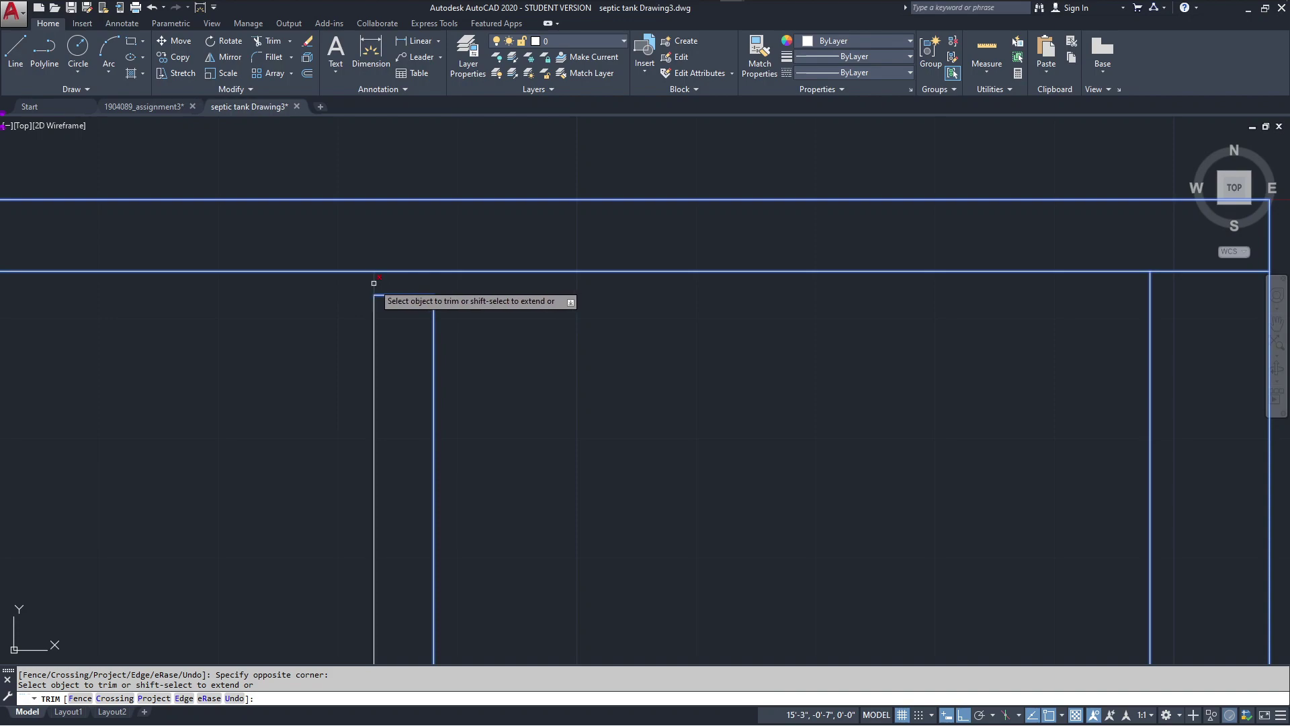
- Trim the partition wall lines projecting below the tank base
{"action": "scroll", "coordinate": [516, 328], "scroll_direction": "down", "scroll_amount": 5}
{"action": "middle_click_drag", "start_coordinate": [605, 453], "coordinate": [475, 280]}
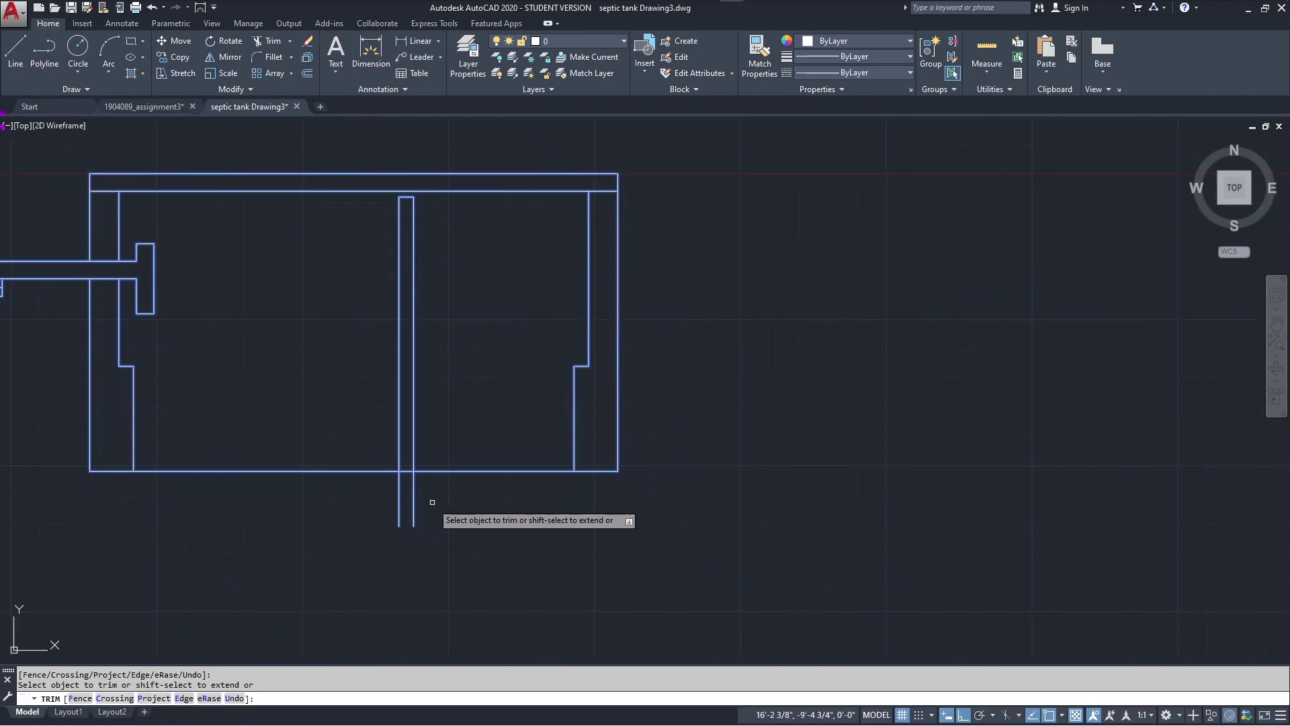
{"action": "scroll", "coordinate": [432, 506], "scroll_direction": "up", "scroll_amount": 3}
{"action": "left_click", "coordinate": [423, 490]}
{"action": "left_click", "coordinate": [309, 536]}
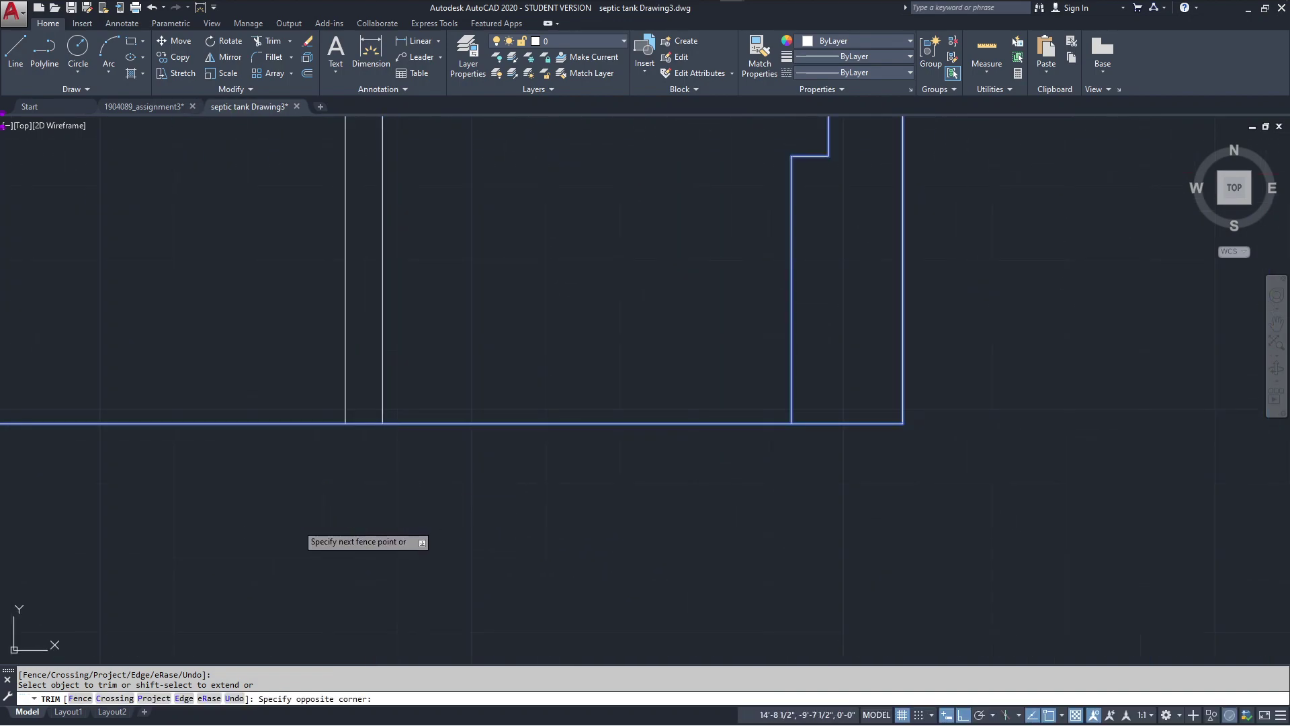
{"action": "scroll", "coordinate": [437, 525], "scroll_direction": "down", "scroll_amount": 3}
{"action": "key", "text": "Escape"}
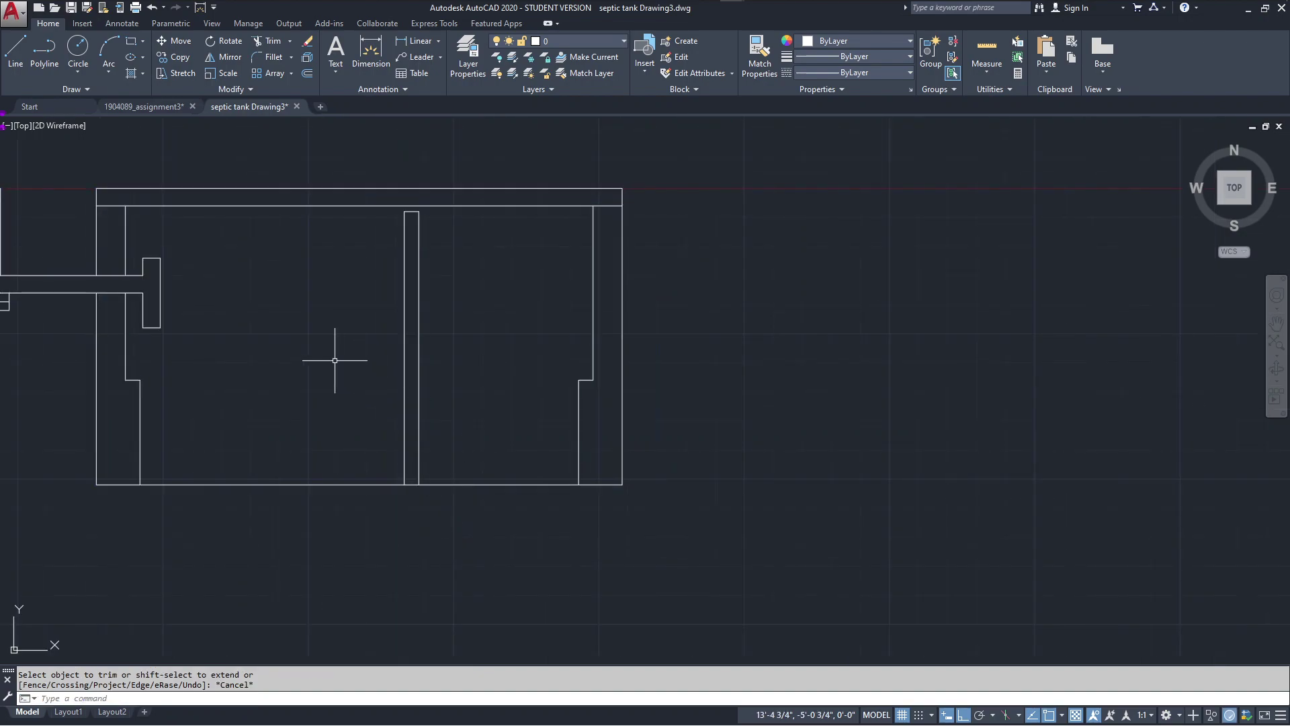
{"action": "middle_click_drag", "start_coordinate": [336, 360], "coordinate": [384, 423]}
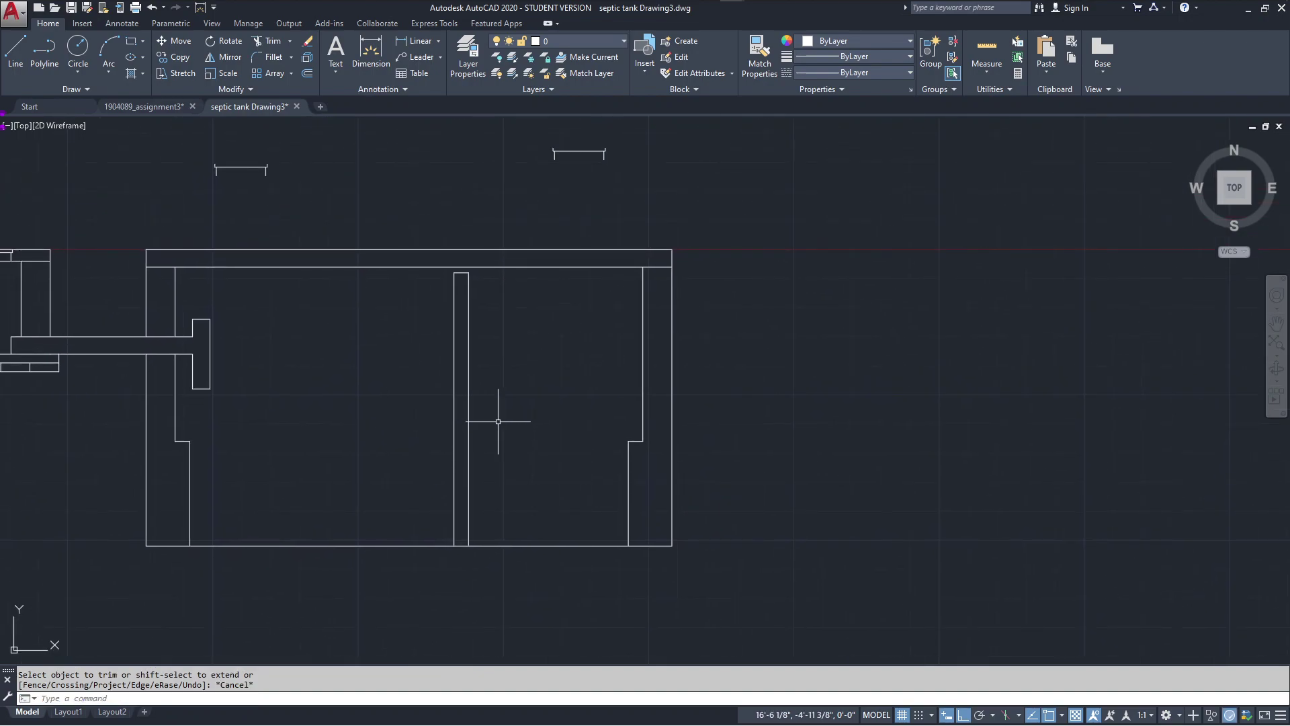
{"action": "scroll", "coordinate": [515, 424], "scroll_direction": "up", "scroll_amount": 3}
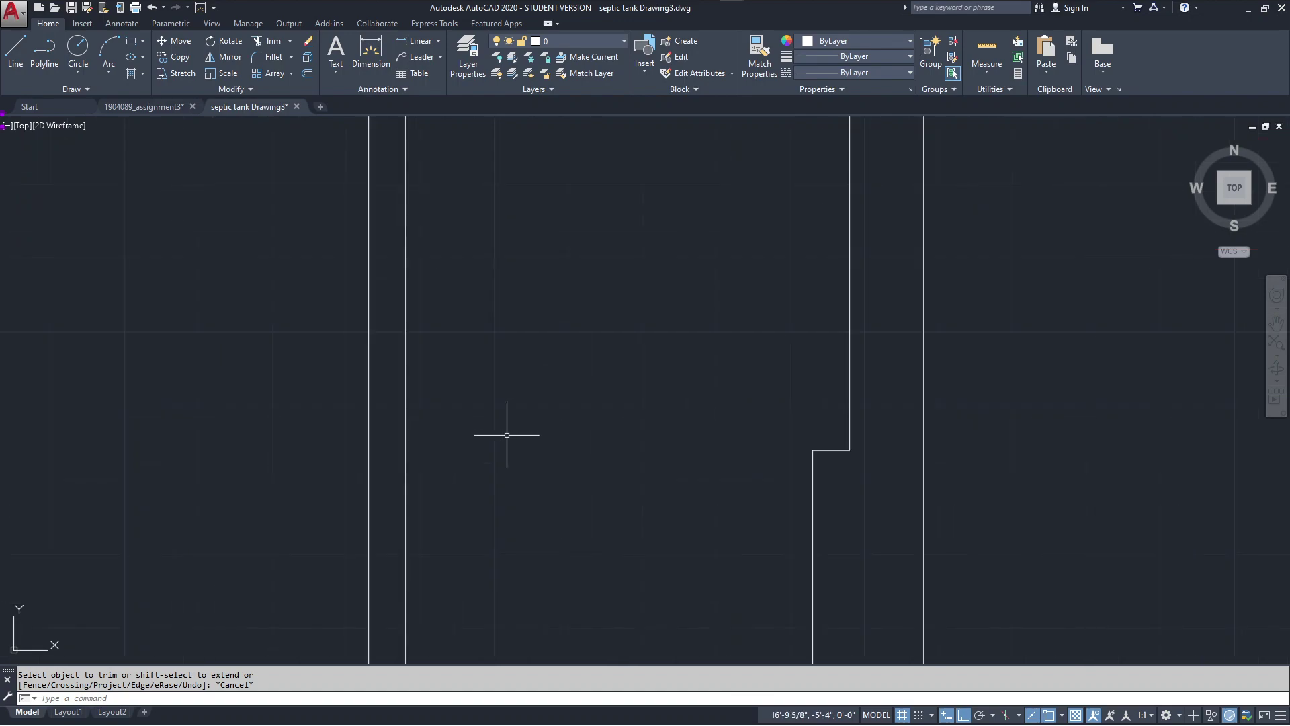
{"action": "scroll", "coordinate": [513, 369], "scroll_direction": "down", "scroll_amount": 1}
- Draw a 5-inch line across the partition wall, 36 inches above its base
{"action": "middle_click_drag", "start_coordinate": [471, 330], "coordinate": [465, 425]}
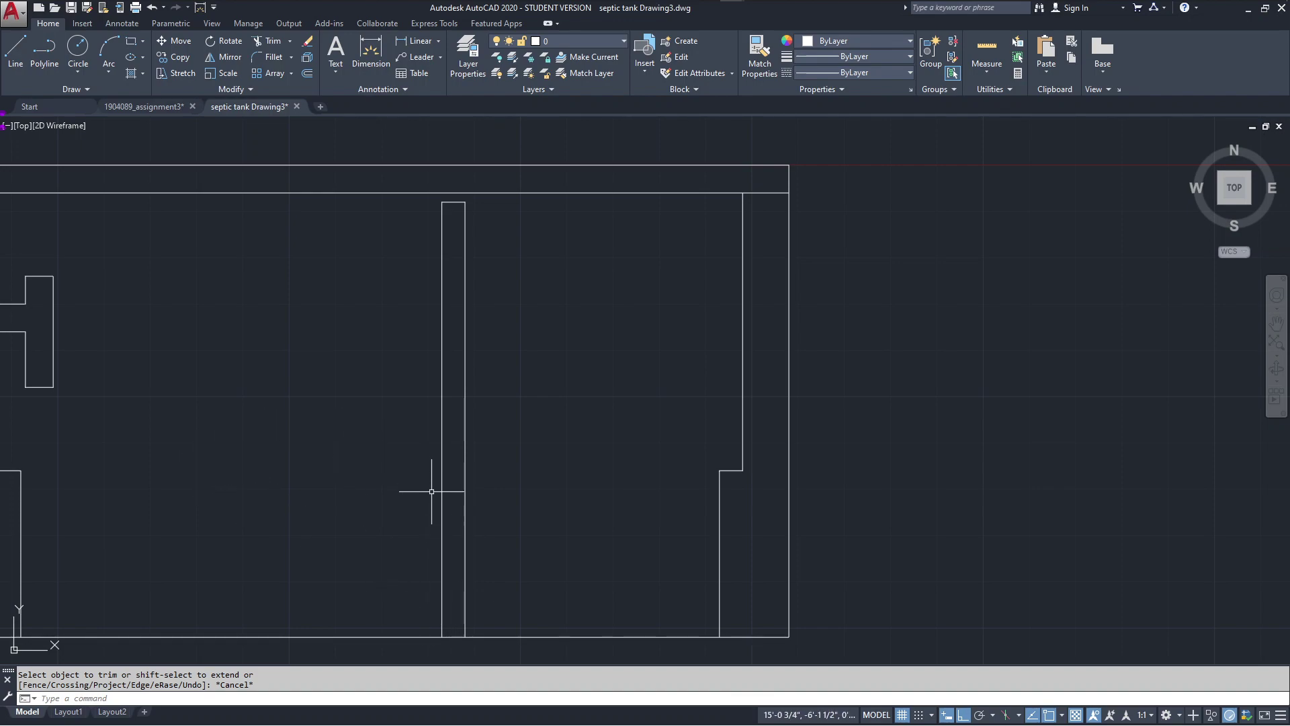
{"action": "left_click", "coordinate": [16, 51]}
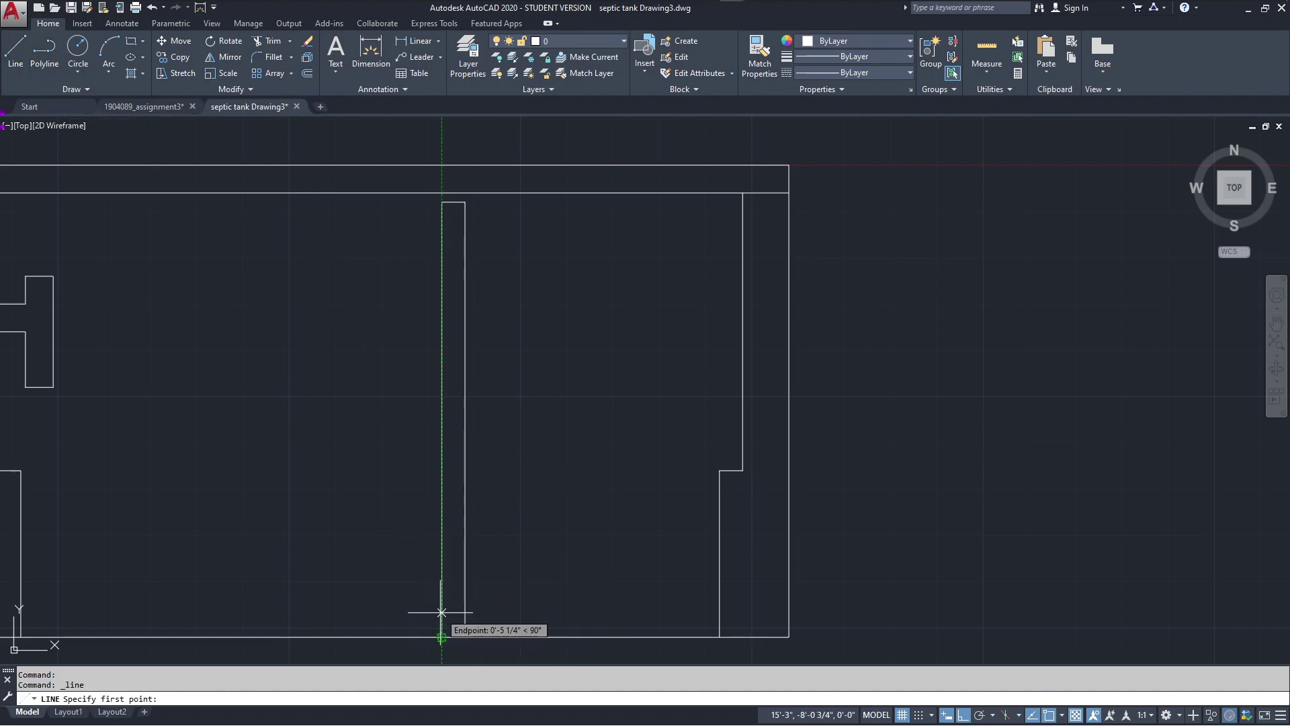
{"action": "type", "text": "36"}
{"action": "key", "text": "Return"}
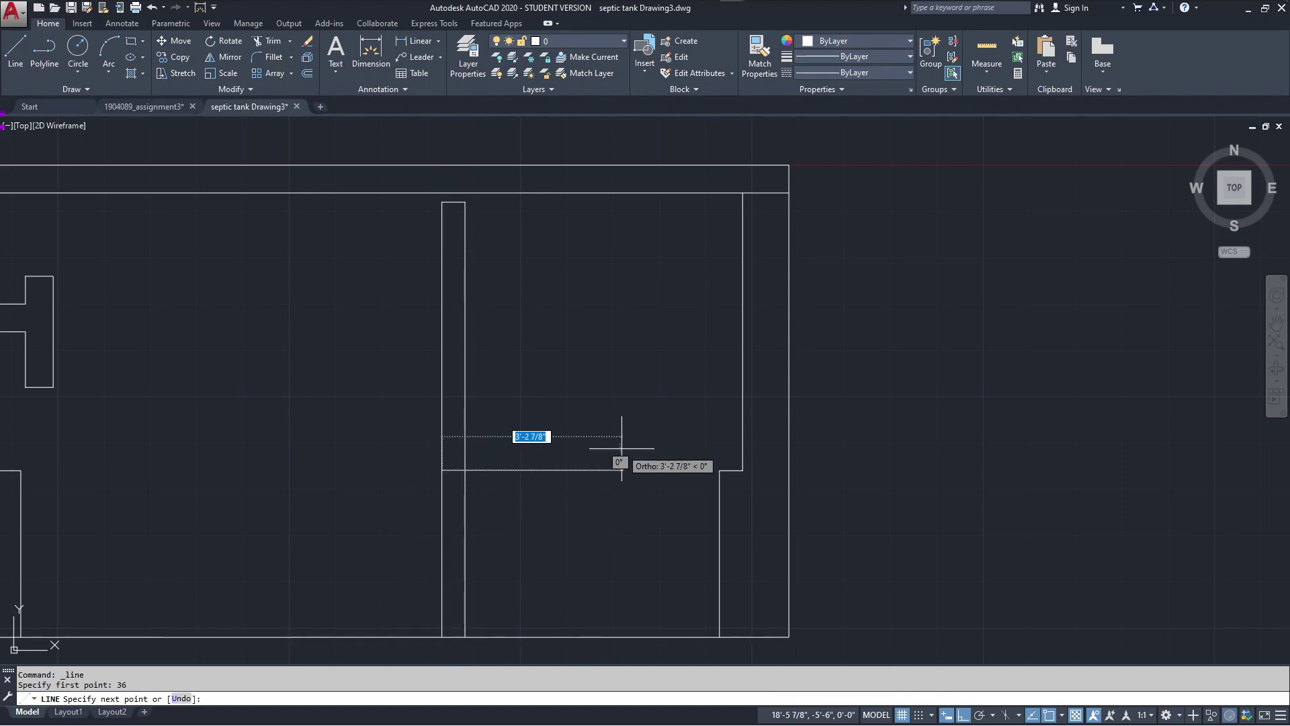
{"action": "type", "text": "5"}
{"action": "key", "text": "Return"}
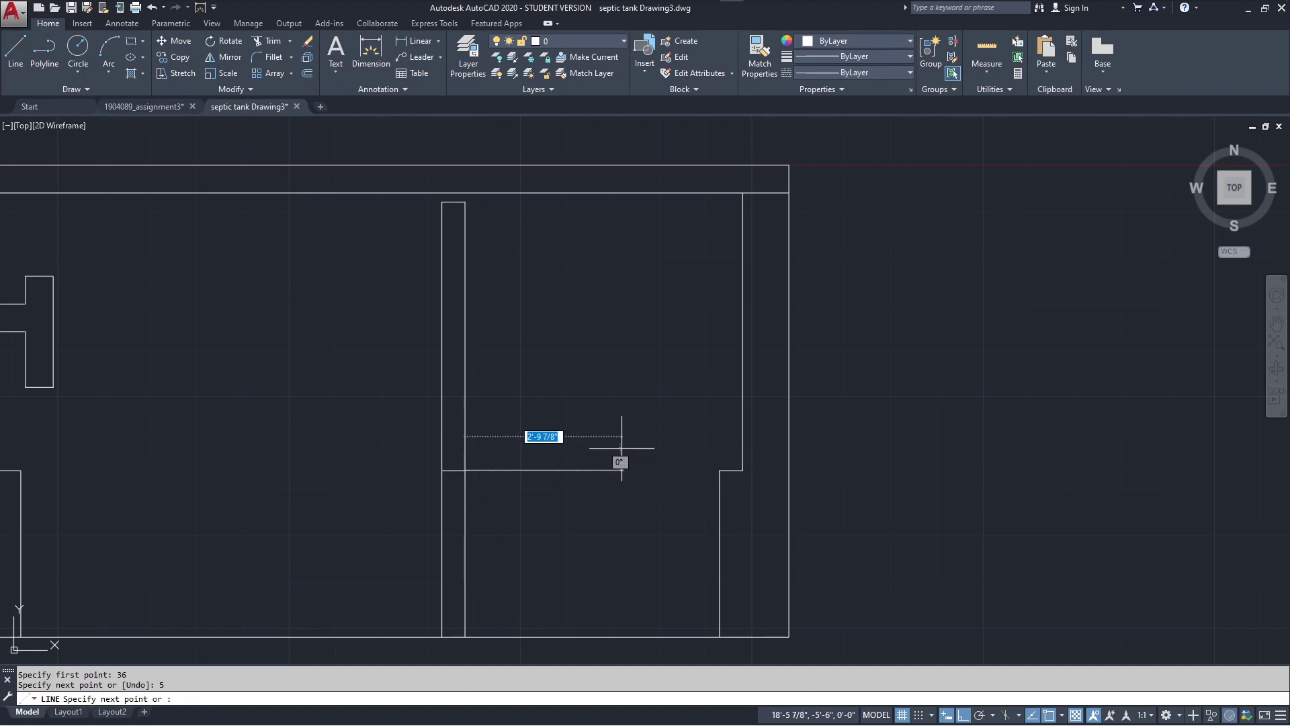
{"action": "key", "text": "Escape"}
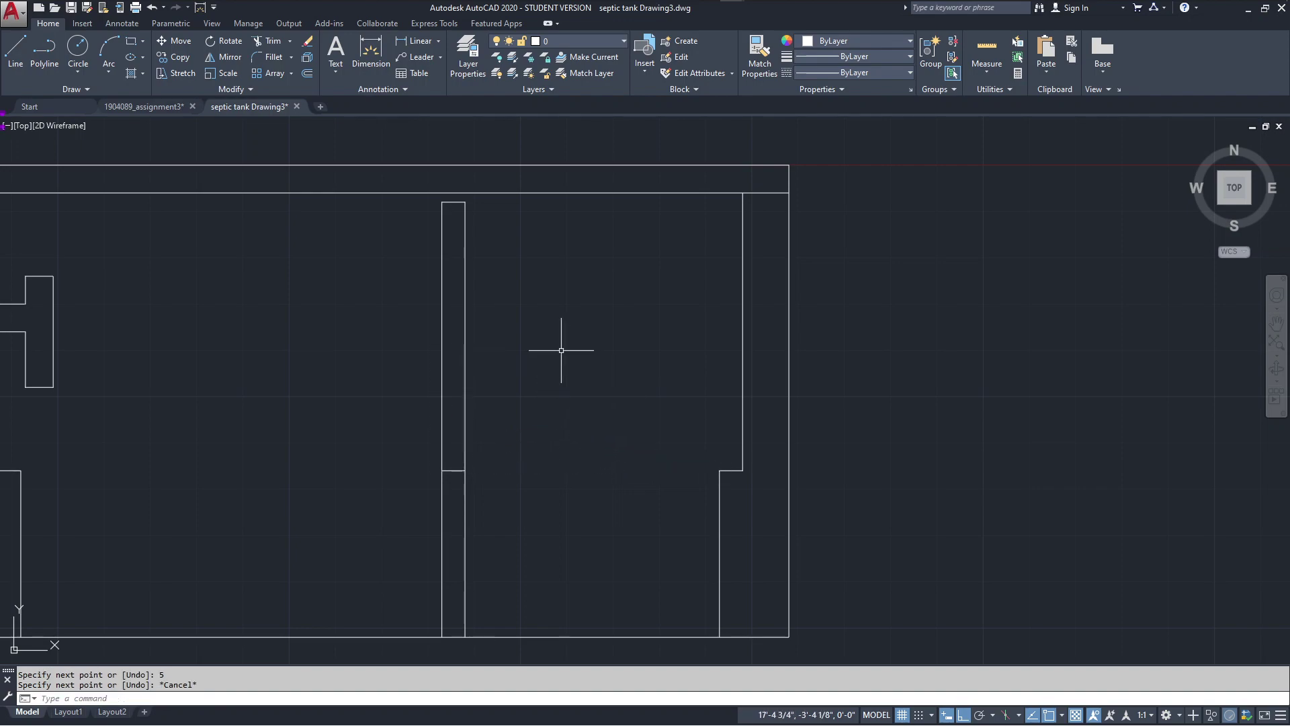
- Offset that cross line 6 inches upward to form the second opening line
{"action": "type", "text": "o"}
{"action": "key", "text": "Return"}
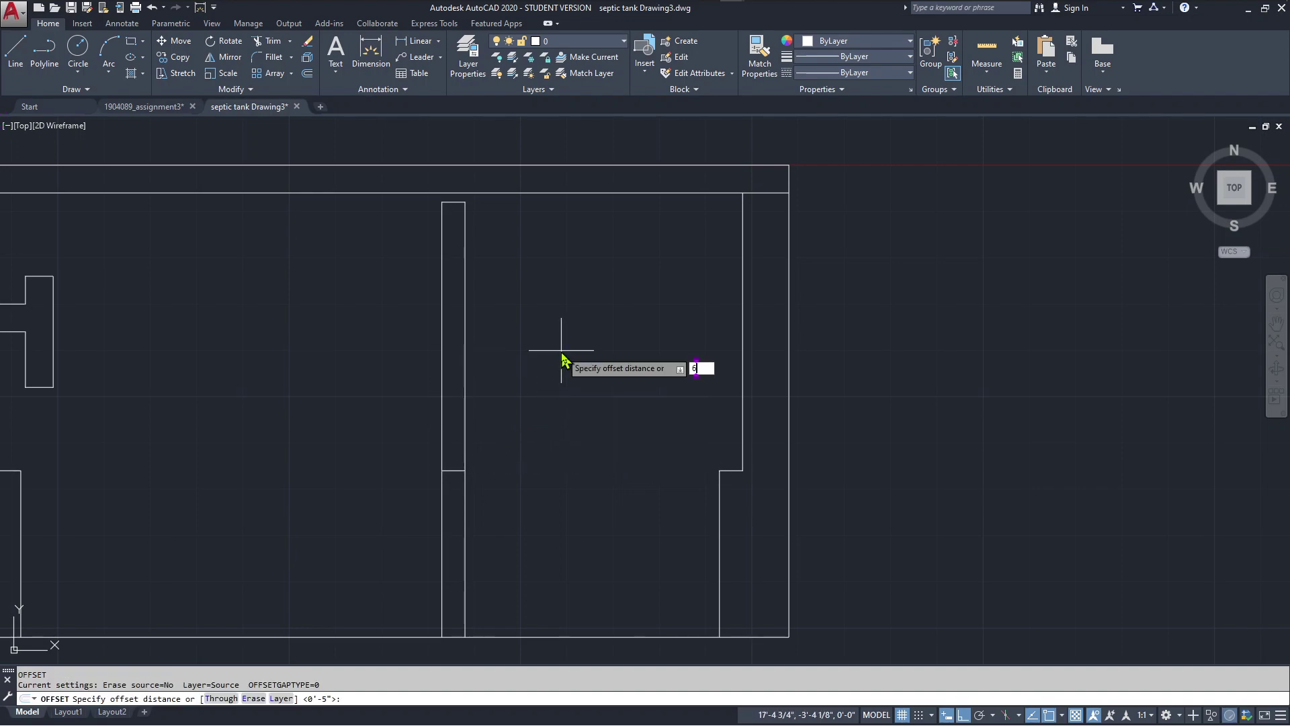
{"action": "key", "text": "Return"}
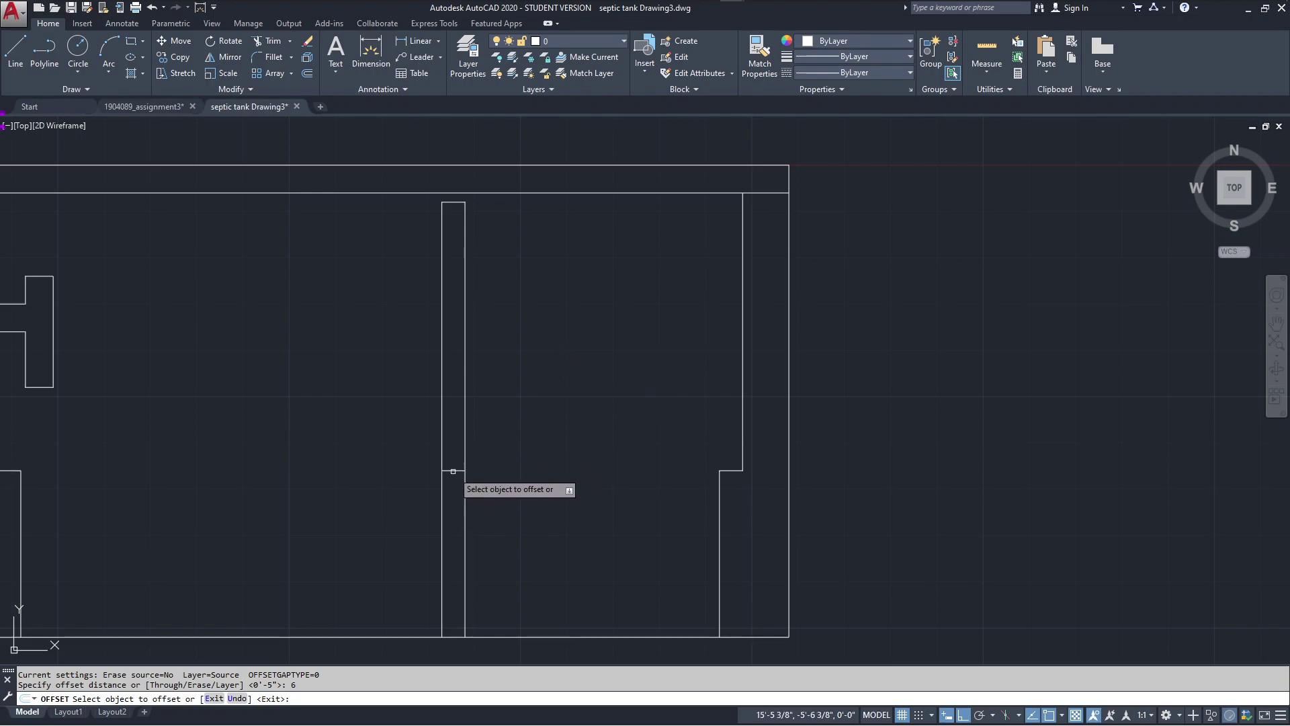
{"action": "left_click", "coordinate": [454, 470]}
{"action": "left_click", "coordinate": [453, 444]}
{"action": "key", "text": "Escape"}
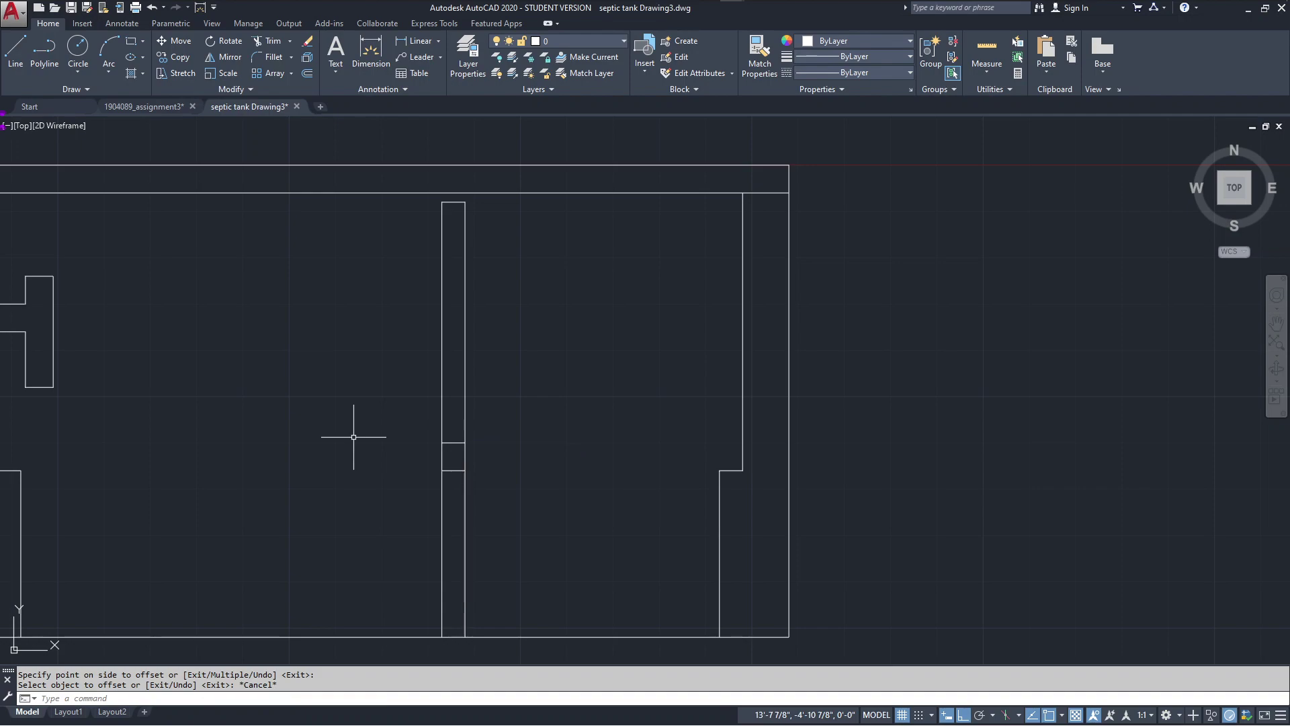
{"action": "key", "text": "ctrl+a"}
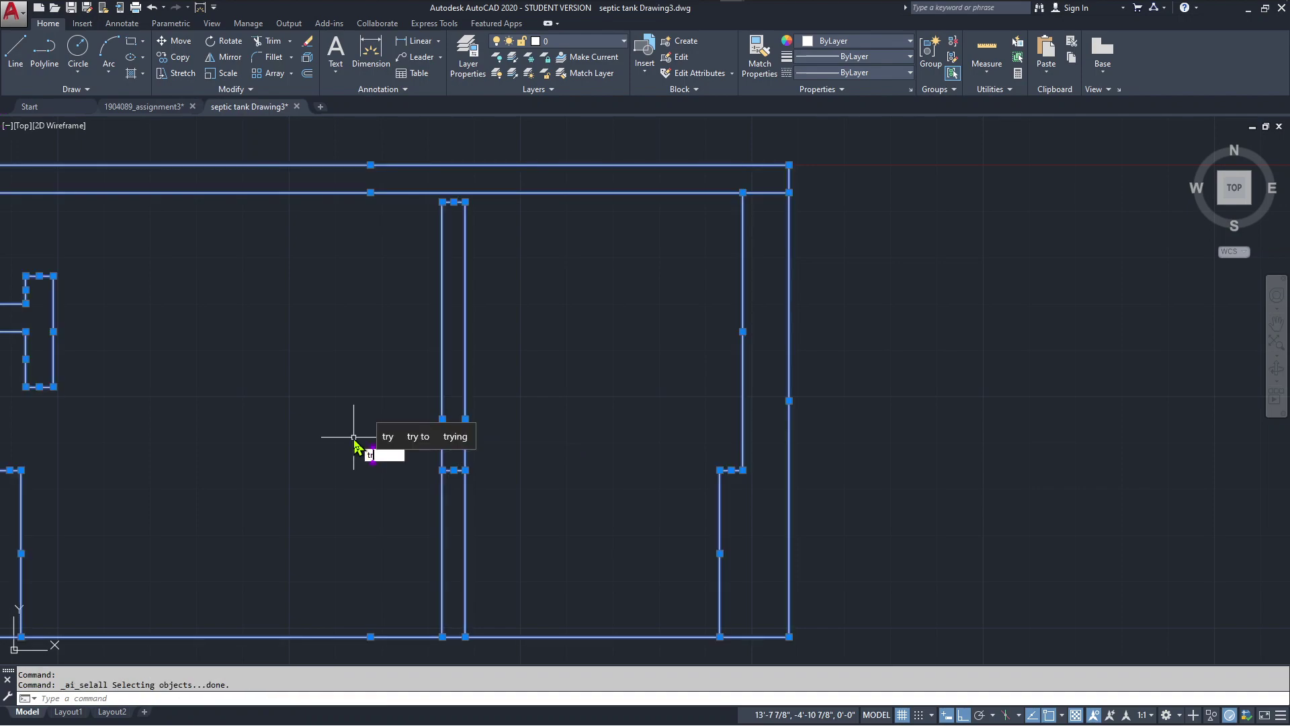
{"action": "type", "text": "tr"}
{"action": "key", "text": "Return"}
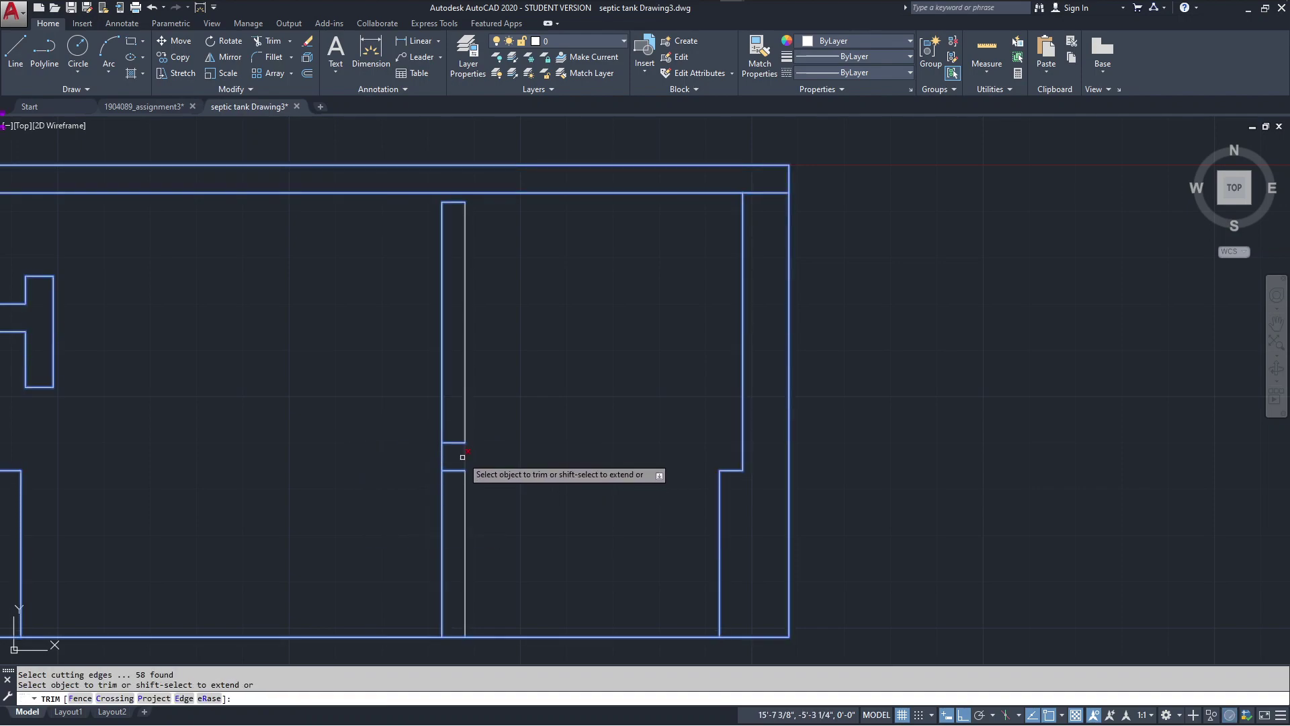
{"action": "left_click", "coordinate": [464, 455]}
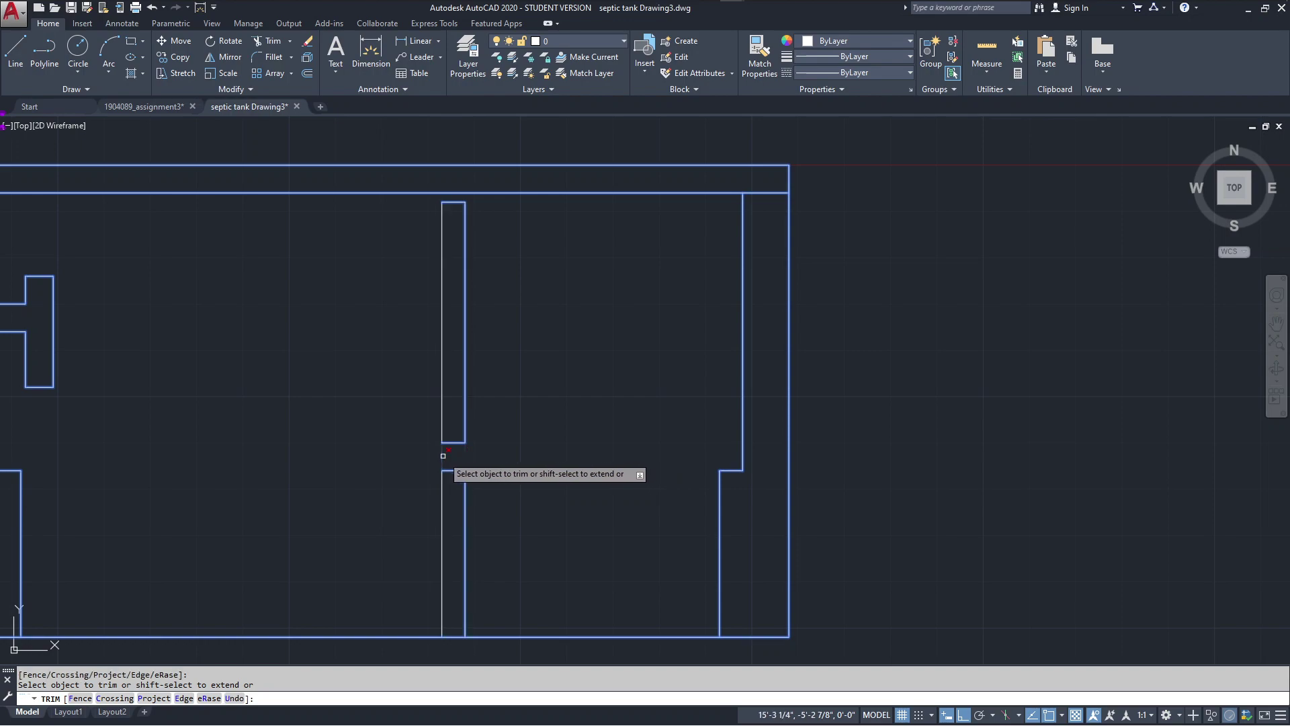
{"action": "left_click", "coordinate": [443, 457]}
{"action": "key", "text": "Escape"}
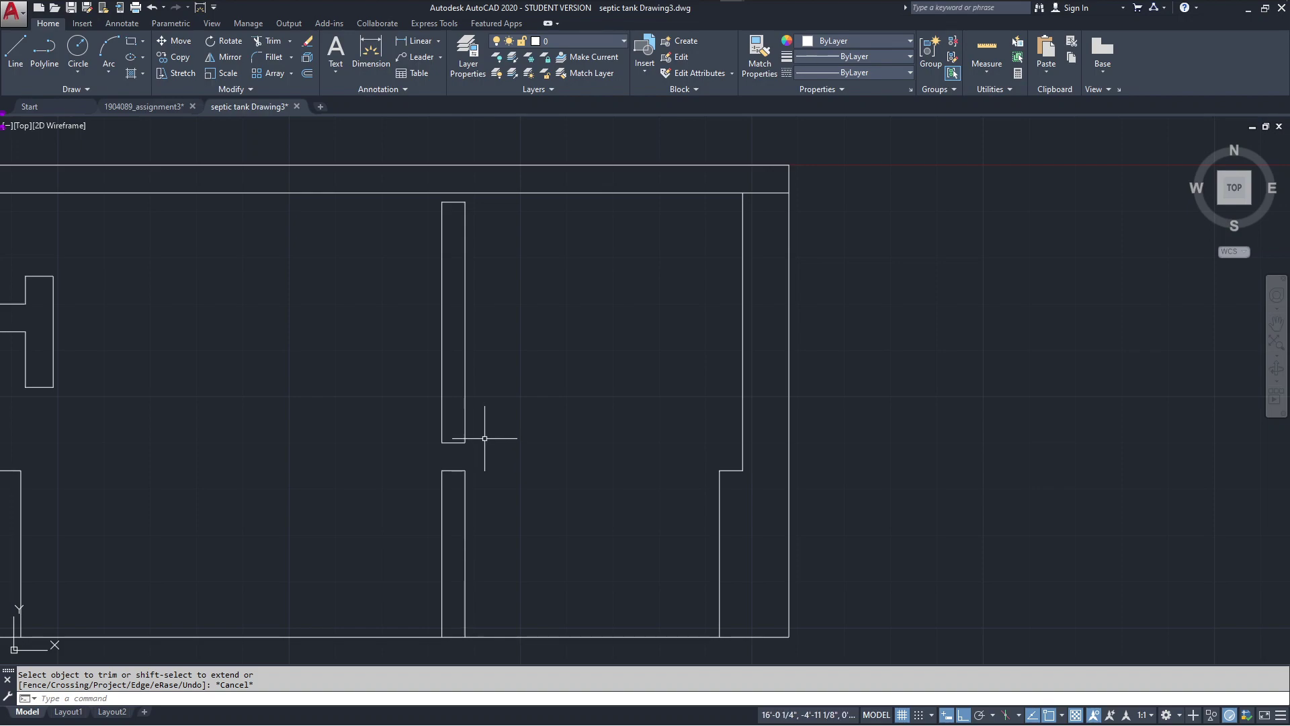
{"action": "scroll", "coordinate": [487, 438], "scroll_direction": "up", "scroll_amount": 4}
{"action": "left_click", "coordinate": [390, 398]}
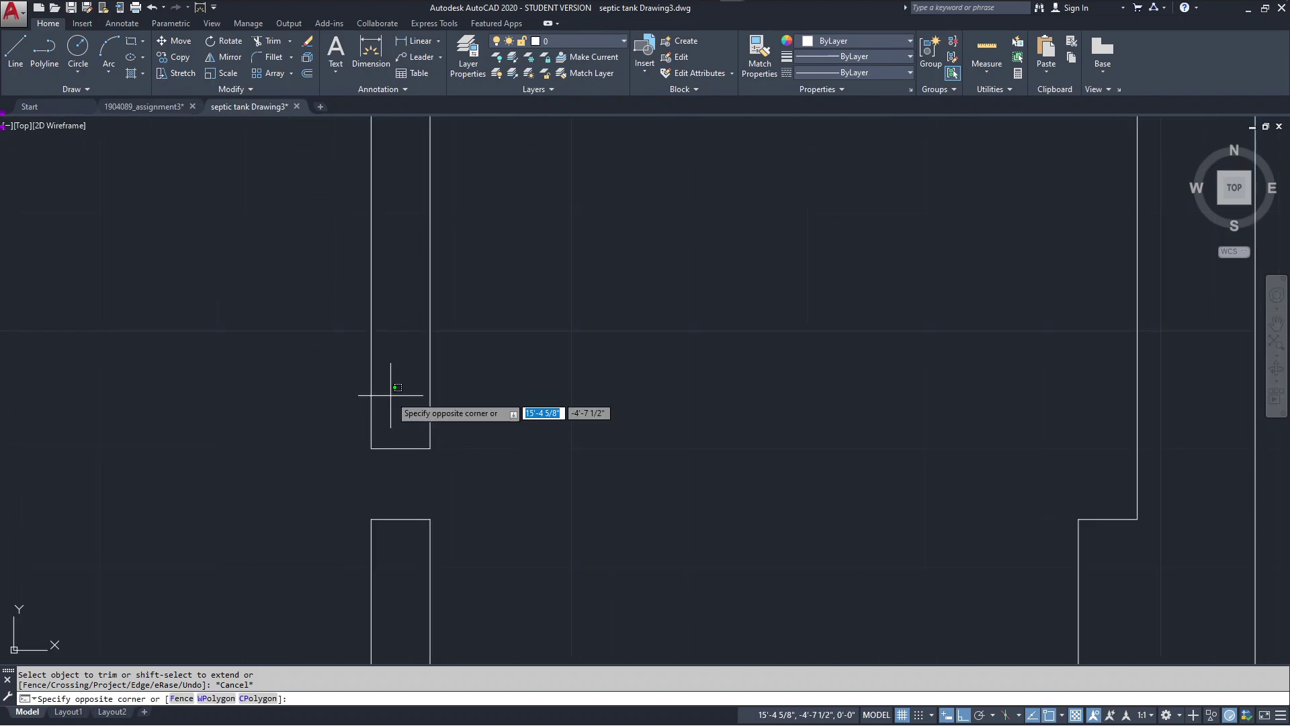
{"action": "left_click", "coordinate": [325, 440]}
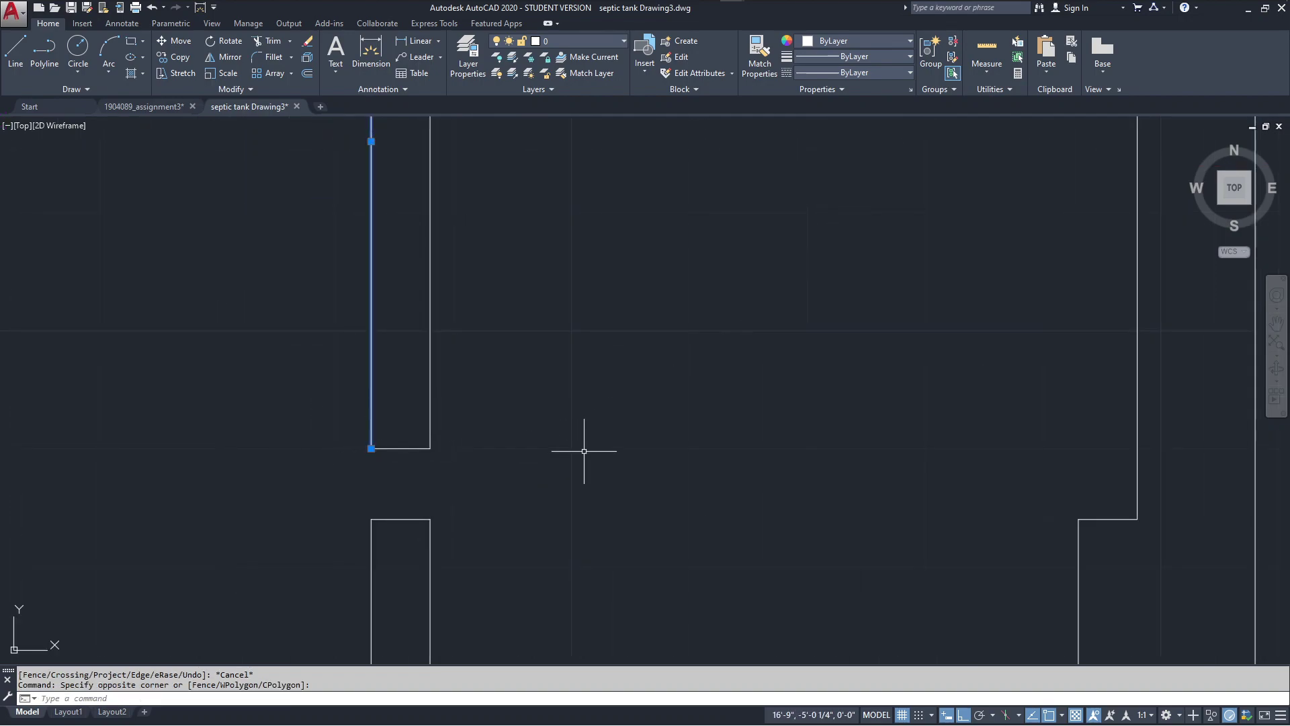
{"action": "key", "text": "Escape"}
{"action": "scroll", "coordinate": [584, 451], "scroll_direction": "down", "scroll_amount": 4}
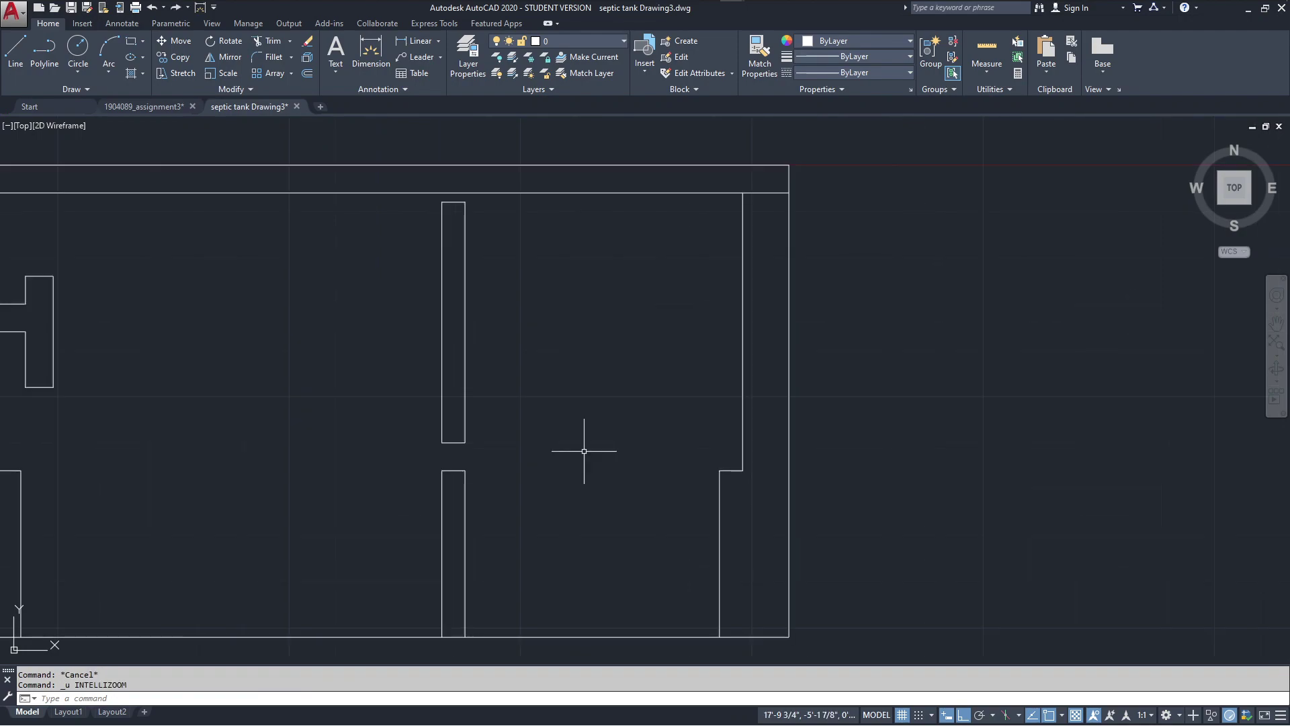
{"action": "key", "text": "ctrl+z"}
{"action": "left_click", "coordinate": [851, 424]}
{"action": "key", "text": "Escape"}
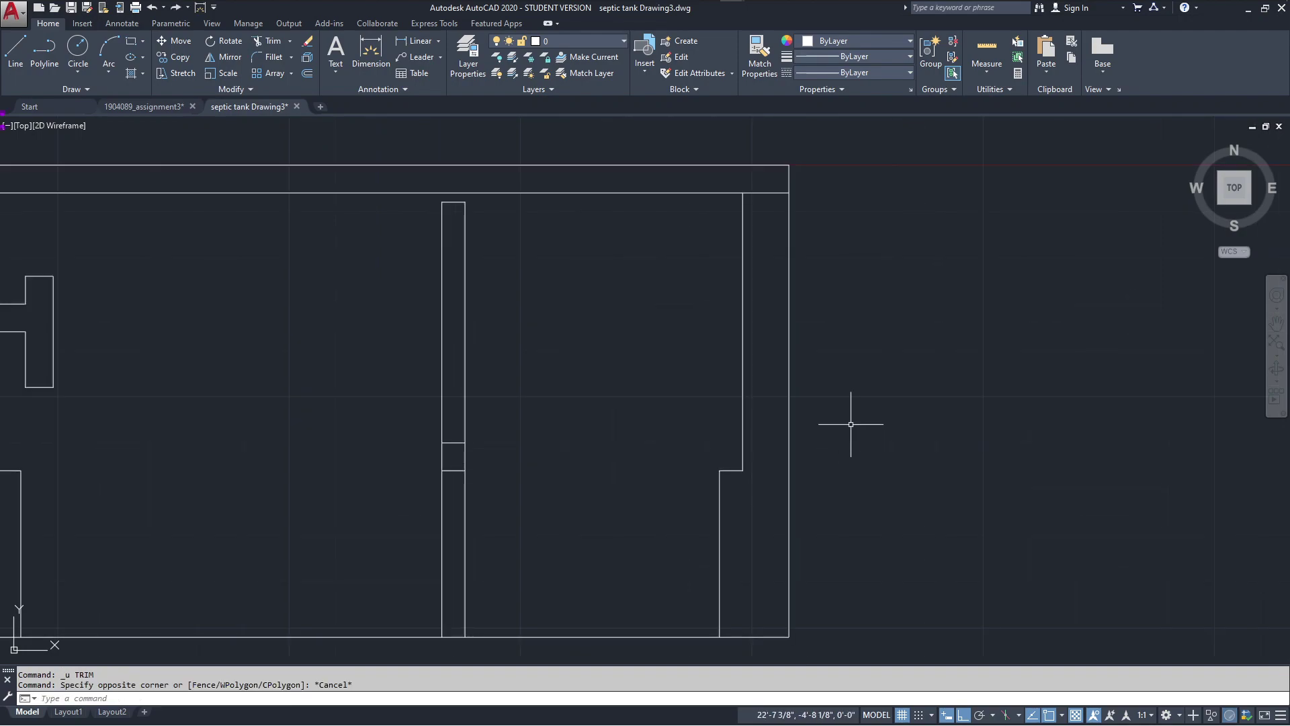
{"action": "scroll", "coordinate": [635, 412], "scroll_direction": "down", "scroll_amount": 2}
{"action": "mouse_move", "coordinate": [638, 413]}
{"action": "middle_mouse_down"}
{"action": "mouse_move", "coordinate": [657, 425]}
{"action": "mouse_move", "coordinate": [613, 418]}
{"action": "mouse_move", "coordinate": [651, 421]}
{"action": "mouse_move", "coordinate": [645, 405]}
{"action": "middle_mouse_up"}
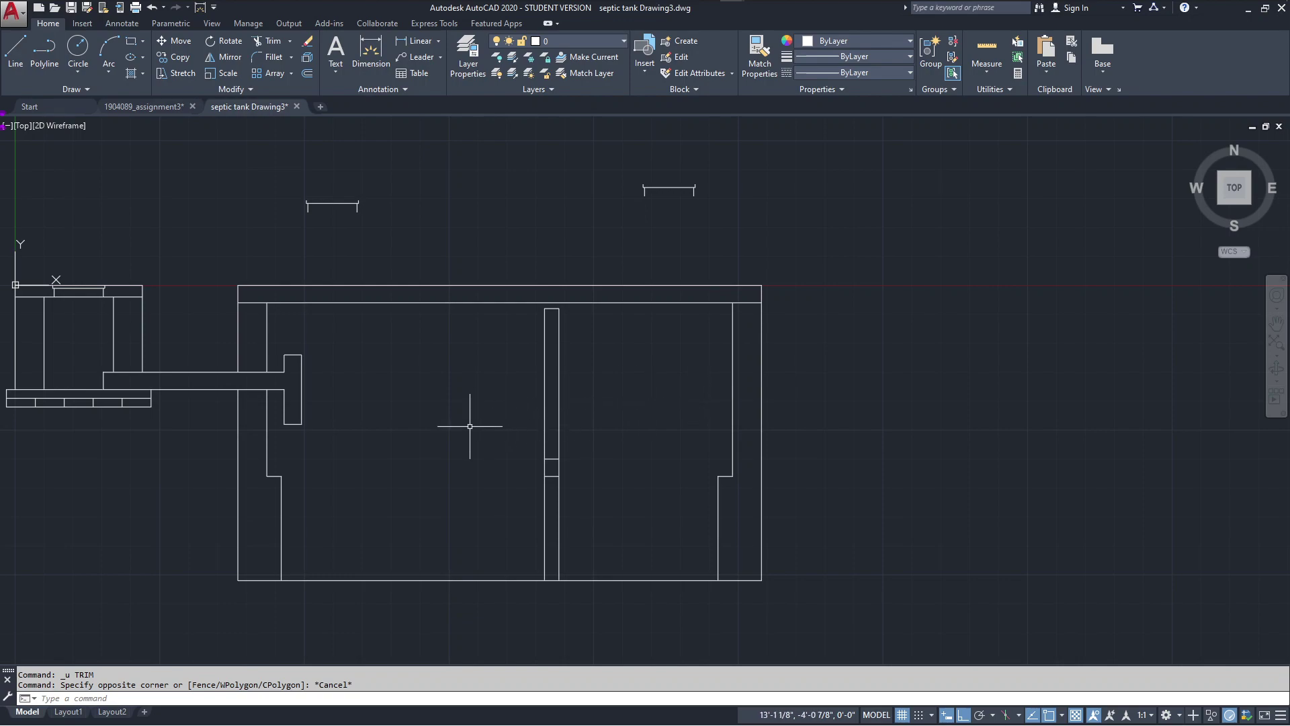
{"action": "mouse_move", "coordinate": [469, 427]}
{"action": "middle_mouse_down"}
{"action": "mouse_move", "coordinate": [414, 400]}
{"action": "mouse_move", "coordinate": [403, 348]}
{"action": "mouse_move", "coordinate": [384, 334]}
{"action": "middle_mouse_up"}
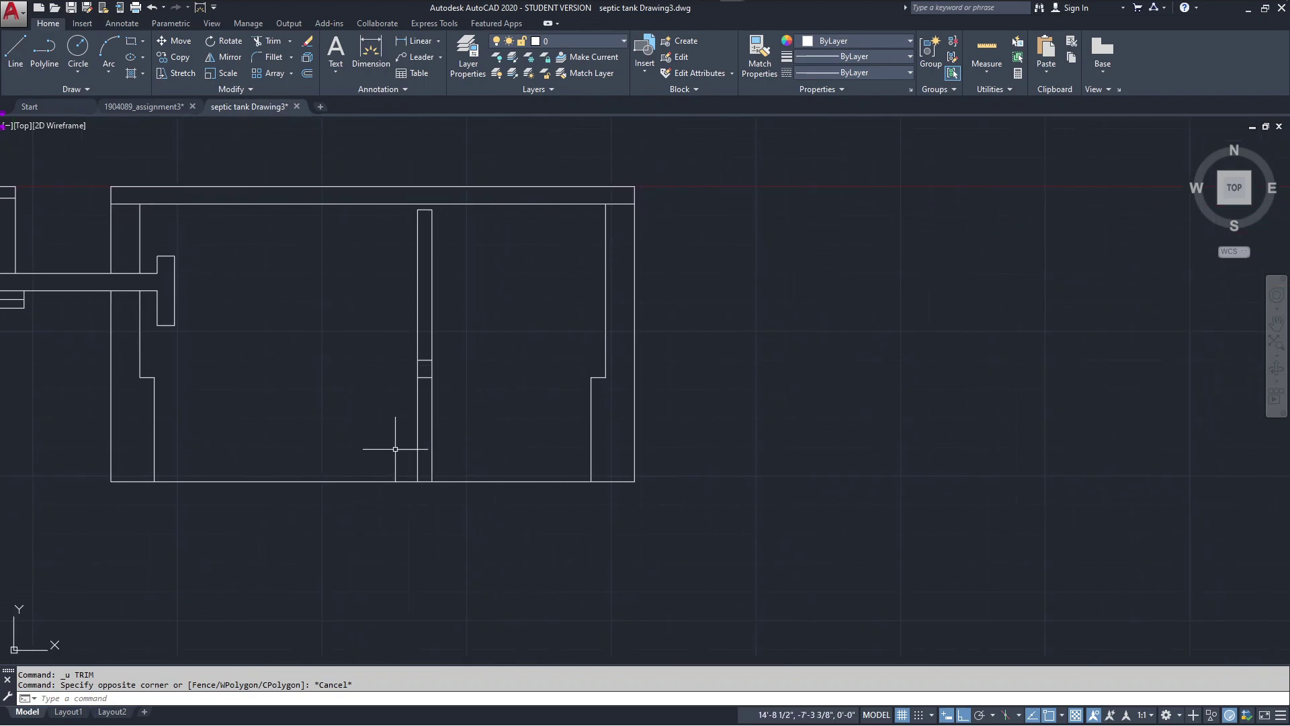
{"action": "middle_click_drag", "start_coordinate": [233, 487], "coordinate": [359, 461]}
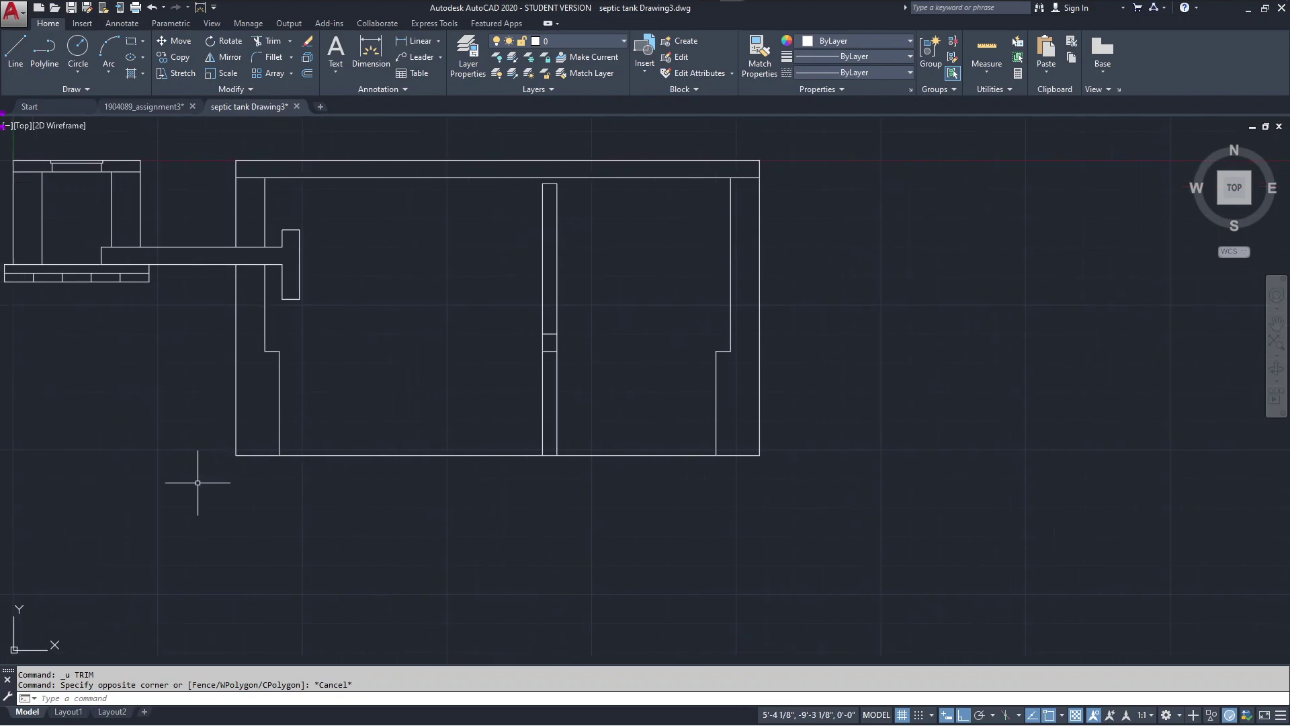
{"action": "middle_click_drag", "start_coordinate": [380, 437], "coordinate": [501, 485]}
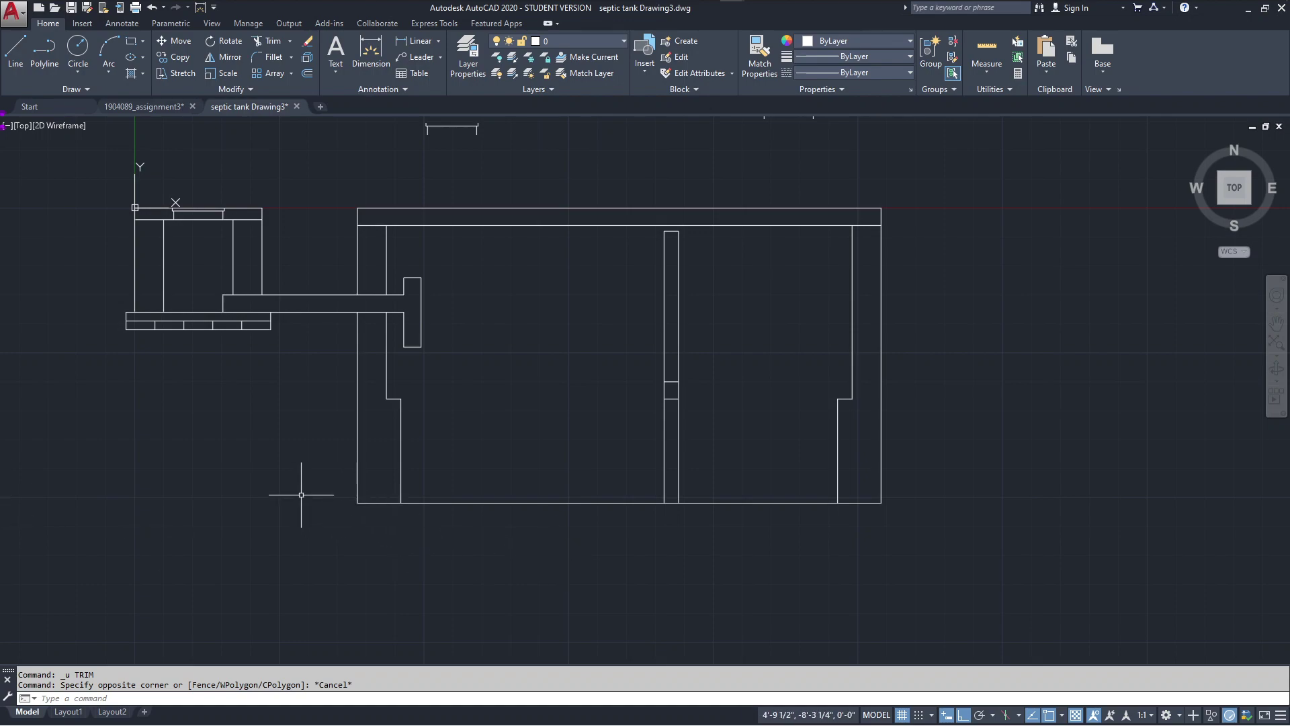
- Start the base slab outline at the tank's lower-left corner: 6 inches left, 6 inches down
{"action": "scroll", "coordinate": [330, 502], "scroll_direction": "up", "scroll_amount": 5}
{"action": "type", "text": "l"}
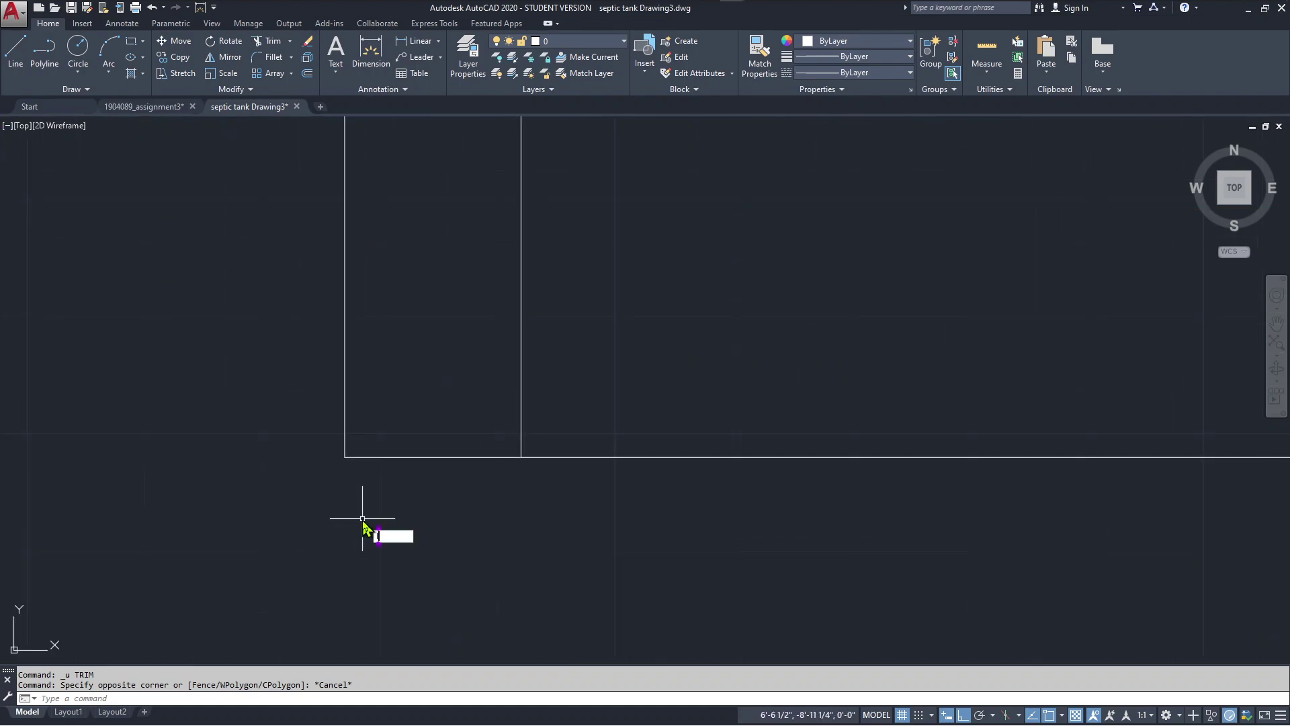
{"action": "key", "text": "Return"}
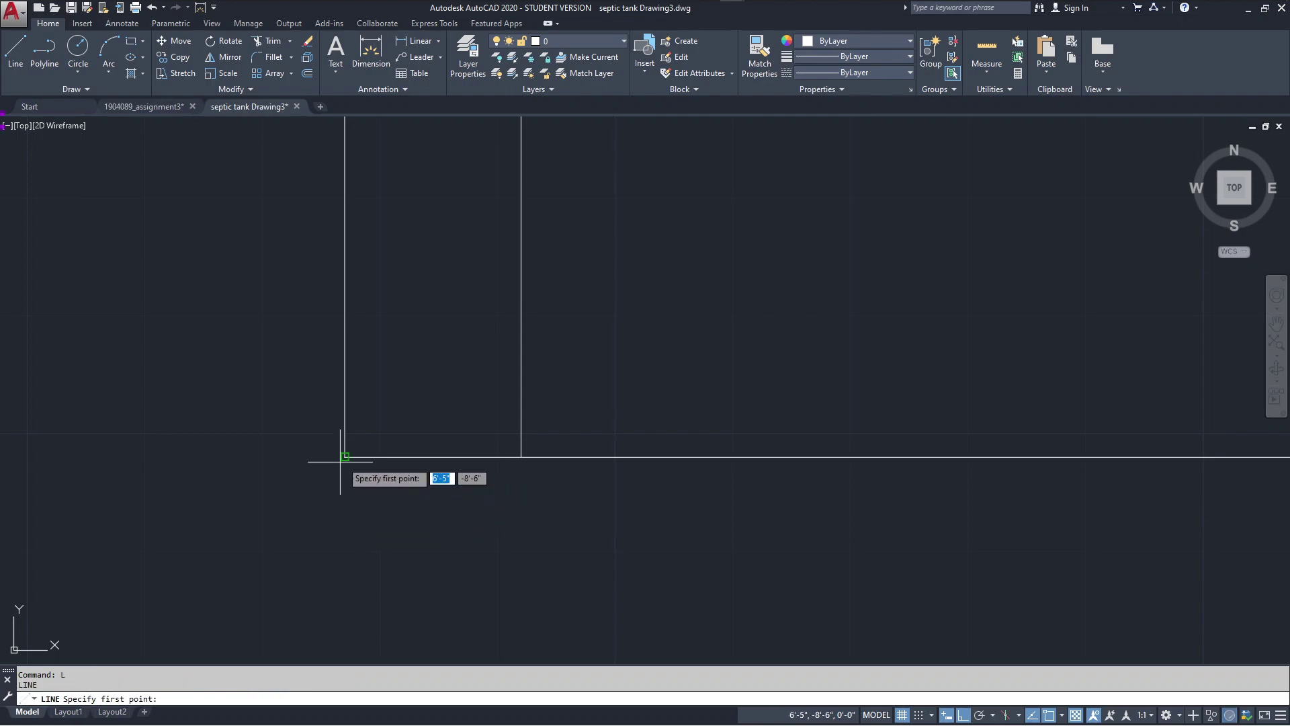
{"action": "left_click", "coordinate": [345, 457]}
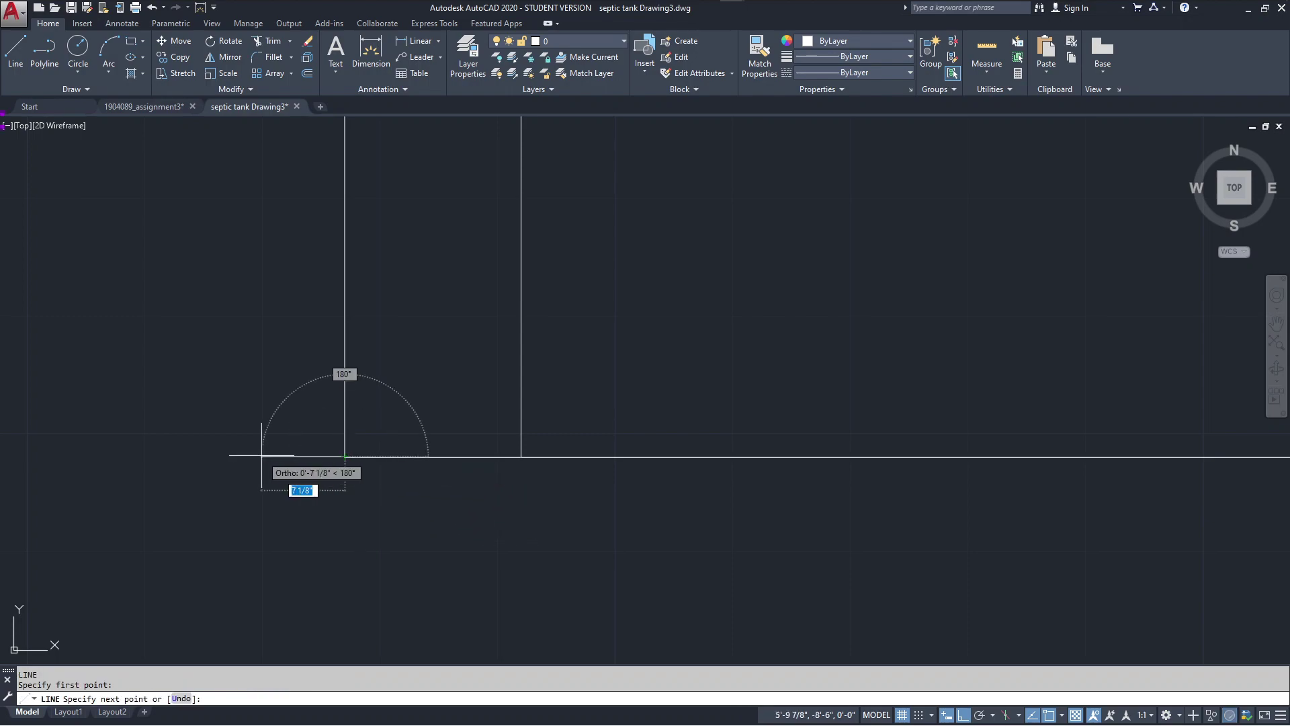
{"action": "type", "text": "6"}
{"action": "key", "text": "Return"}
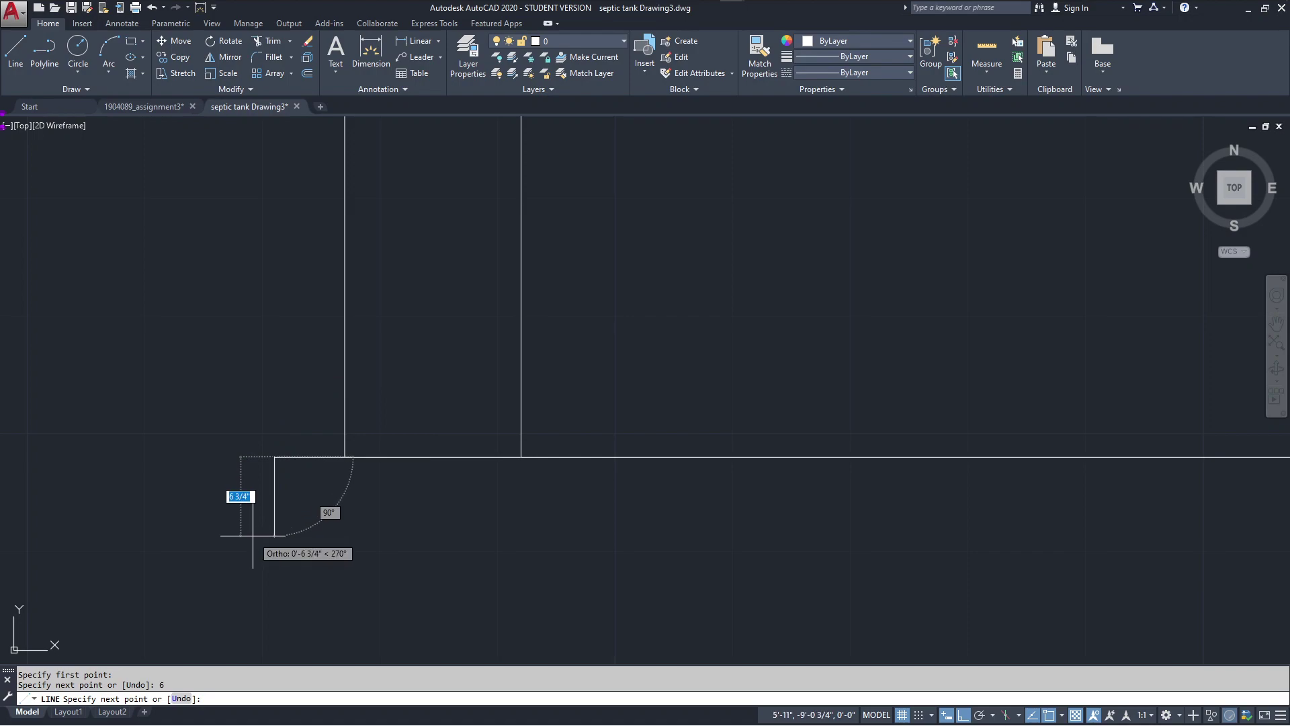
{"action": "type", "text": "6"}
{"action": "key", "text": "Return"}
{"action": "scroll", "coordinate": [545, 558], "scroll_direction": "down", "scroll_amount": 5}
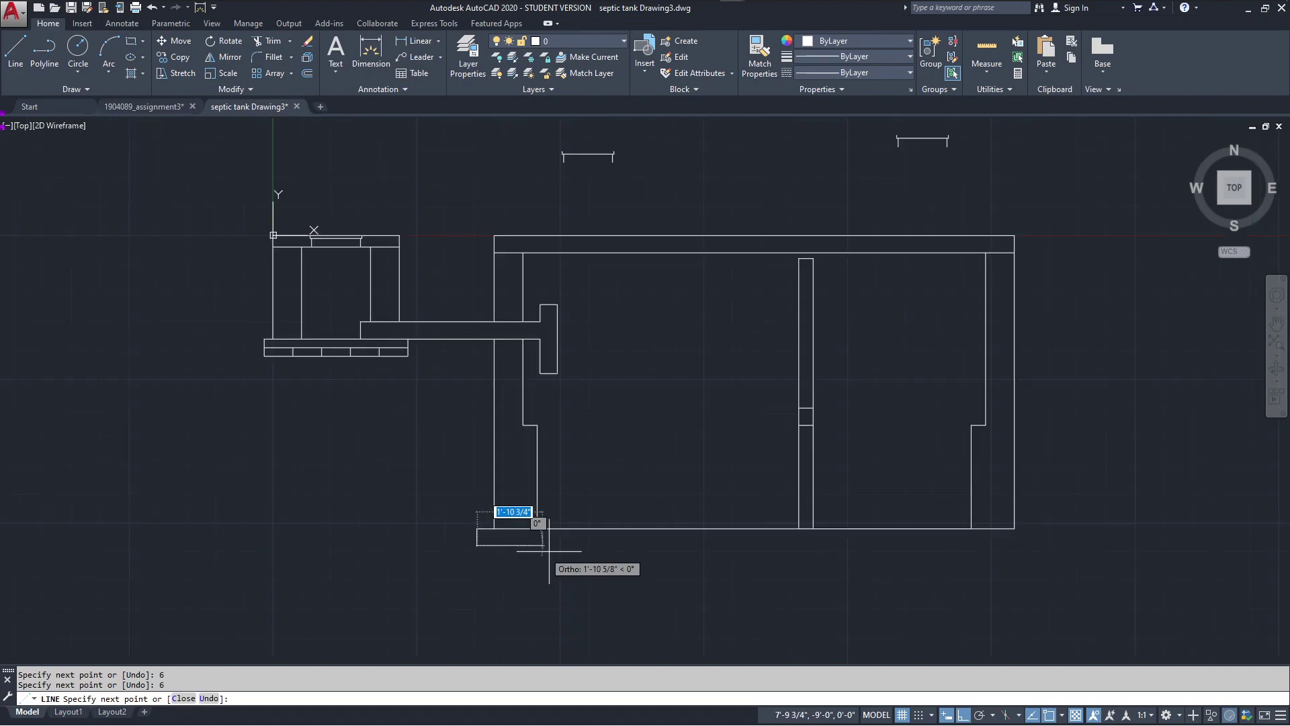
{"action": "middle_click_drag", "start_coordinate": [571, 555], "coordinate": [364, 555]}
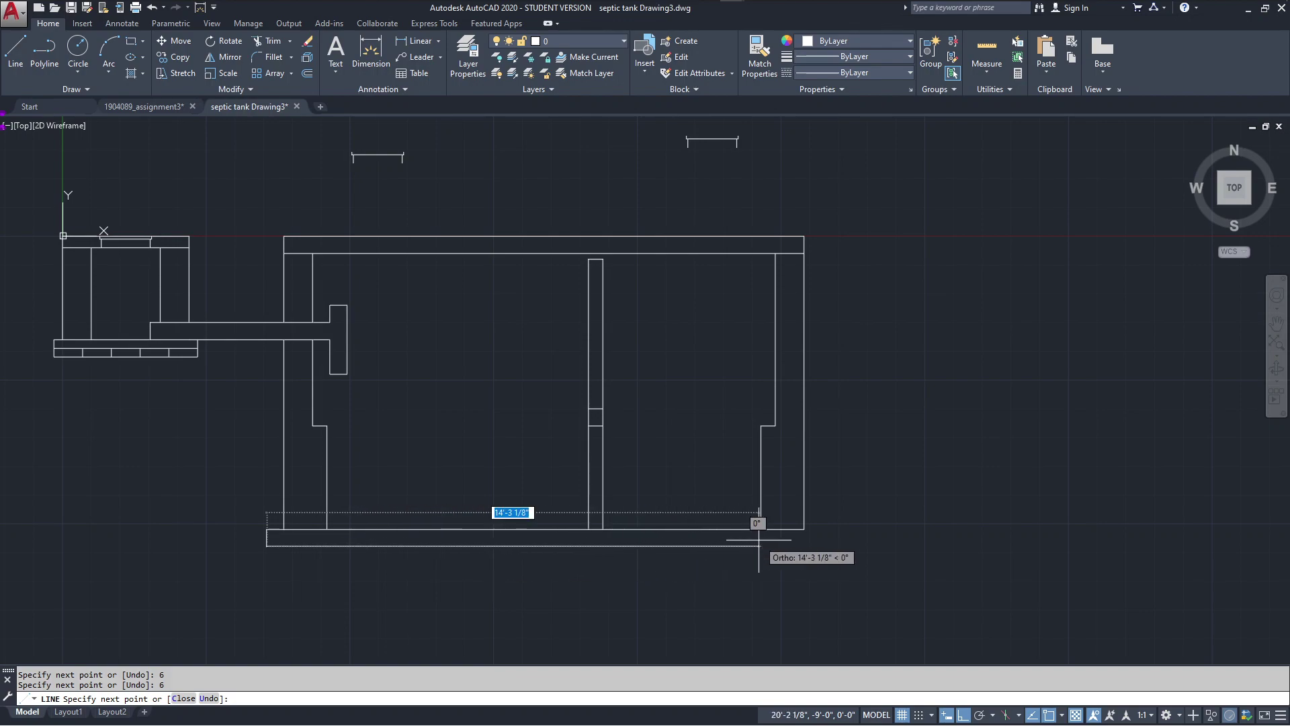
- Finish the slab with a 16'1 bottom edge, 6 inches up and 6 inches back
{"action": "type", "text": "16'1"}
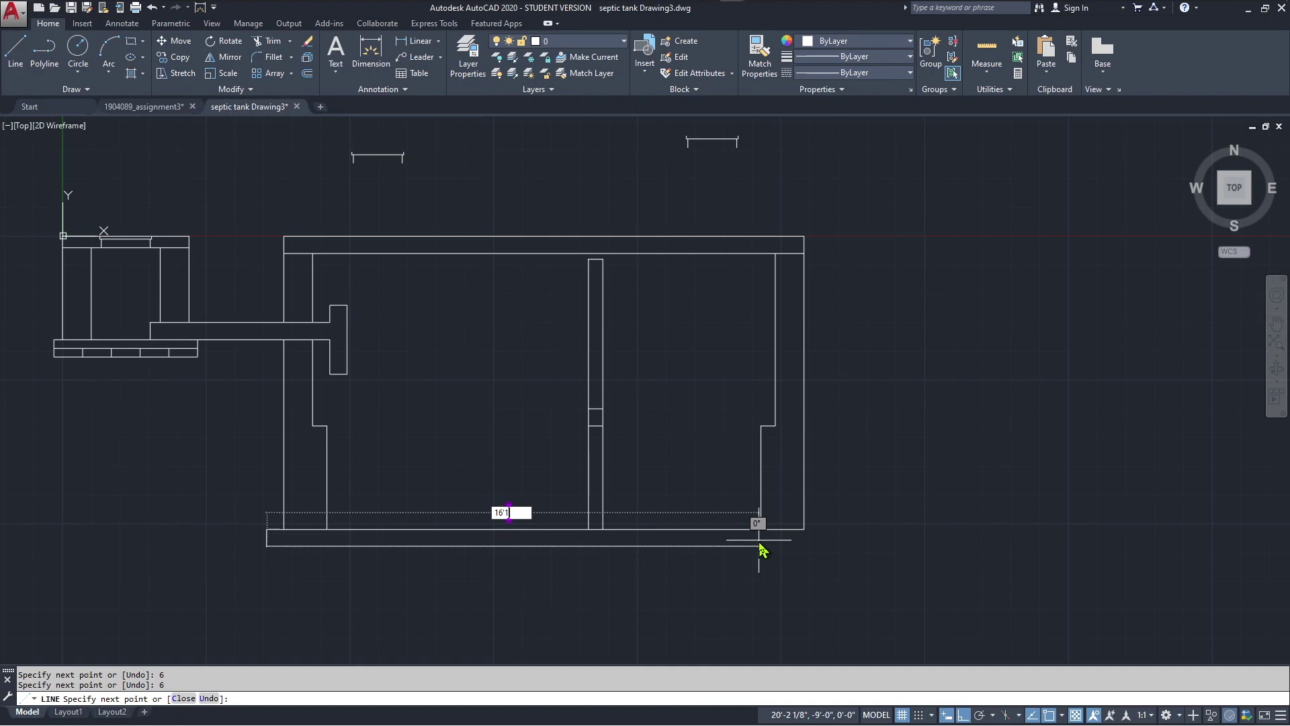
{"action": "key", "text": "Return"}
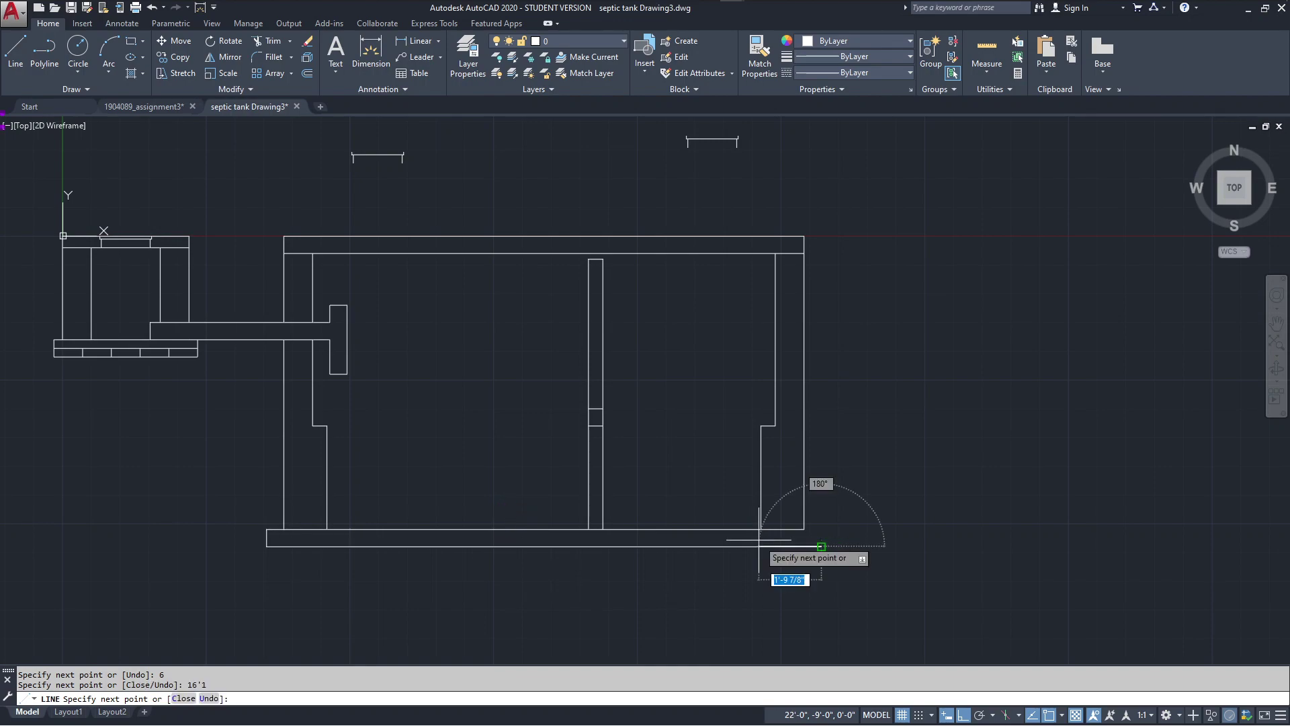
{"action": "type", "text": "6"}
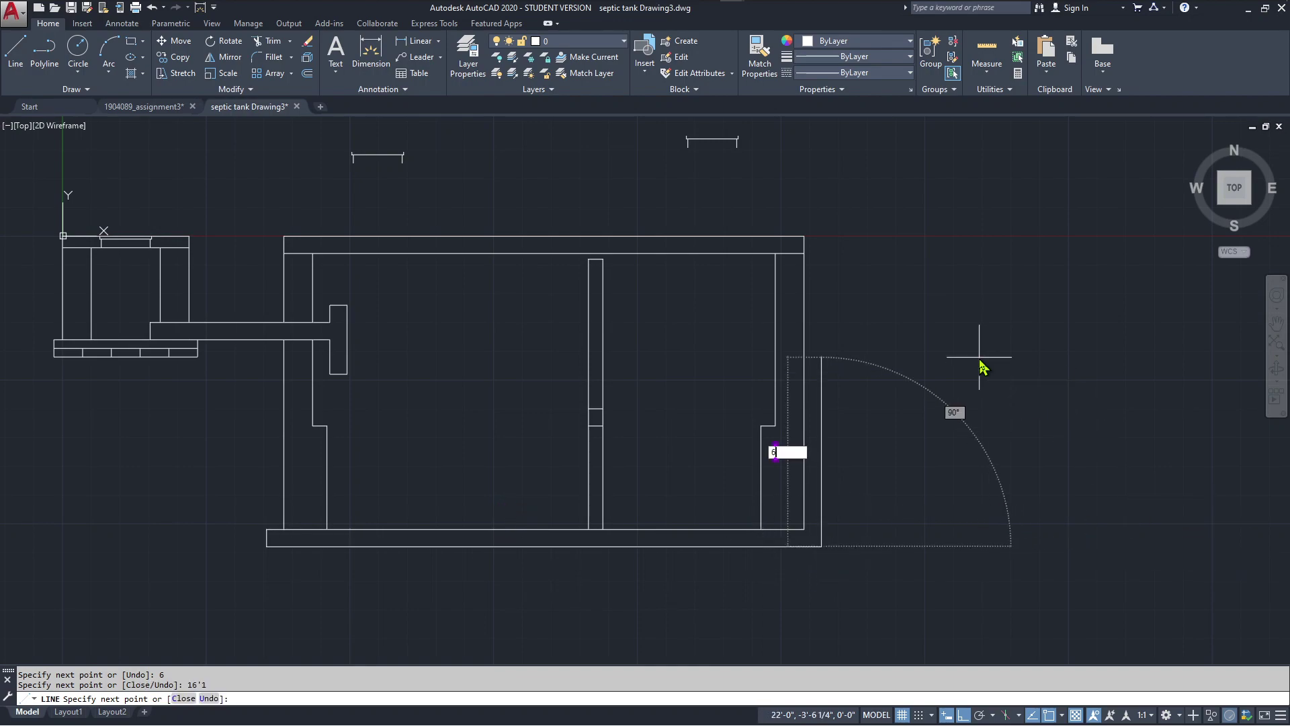
{"action": "key", "text": "Return"}
{"action": "scroll", "coordinate": [874, 528], "scroll_direction": "up", "scroll_amount": 5}
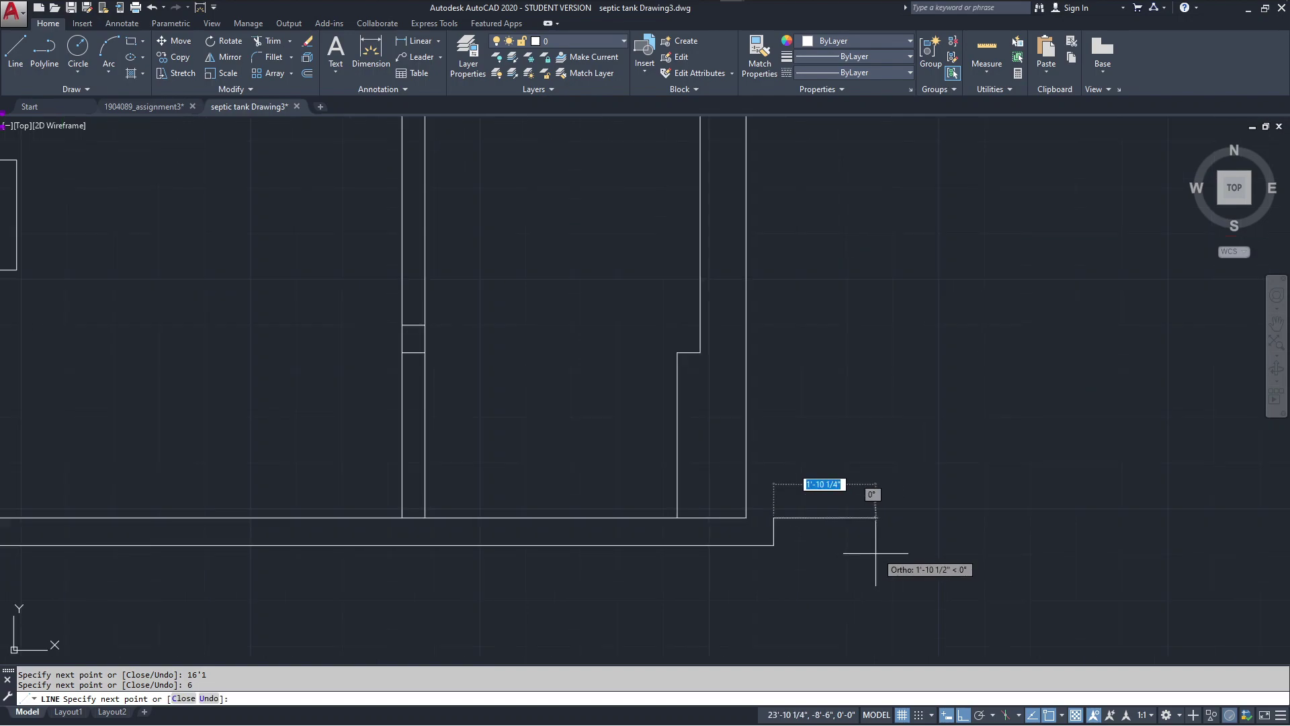
{"action": "scroll", "coordinate": [772, 528], "scroll_direction": "up", "scroll_amount": 3}
{"action": "scroll", "coordinate": [530, 460], "scroll_direction": "down", "scroll_amount": 1}
{"action": "type", "text": "6"}
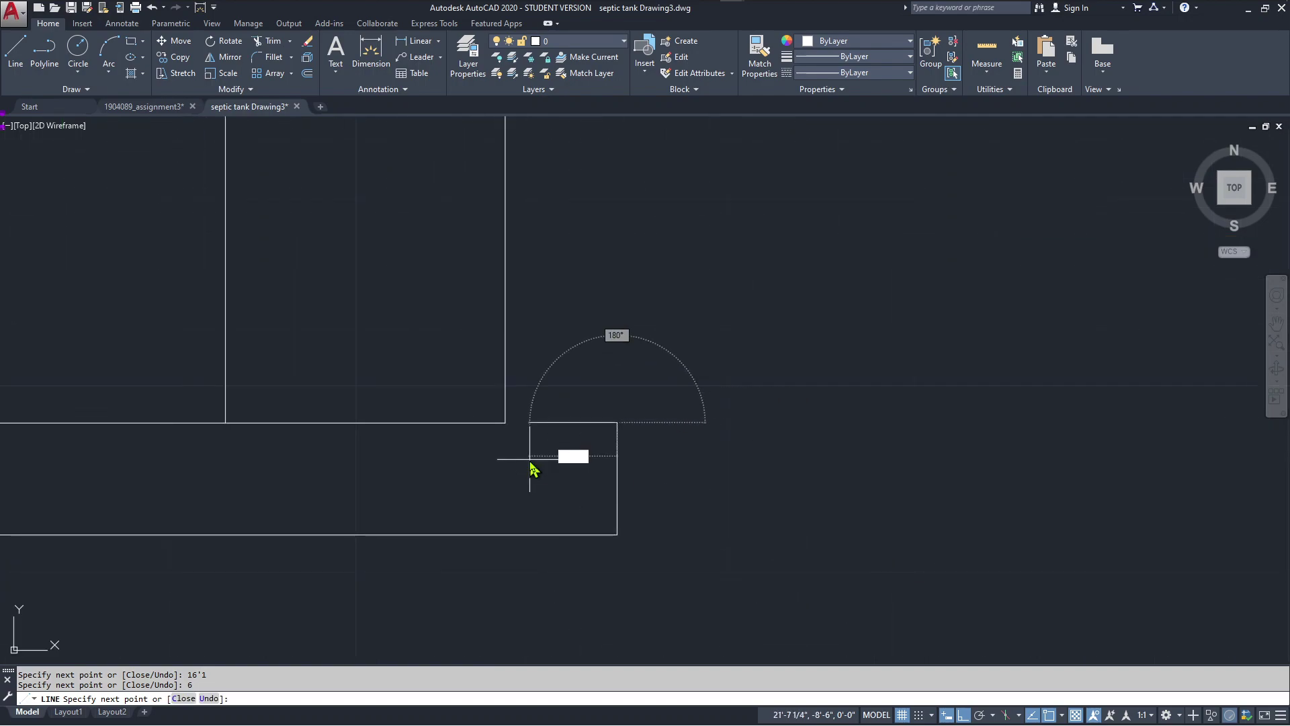
{"action": "key", "text": "Return"}
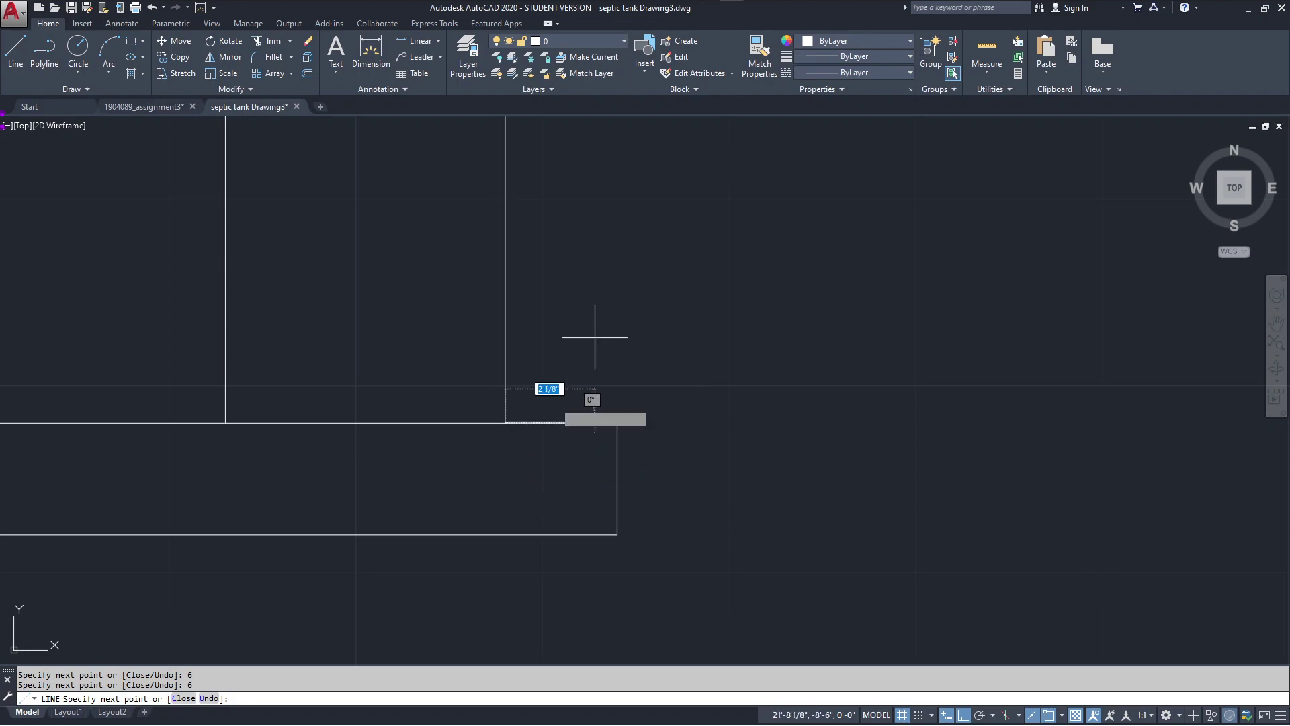
{"action": "key", "text": "Escape"}
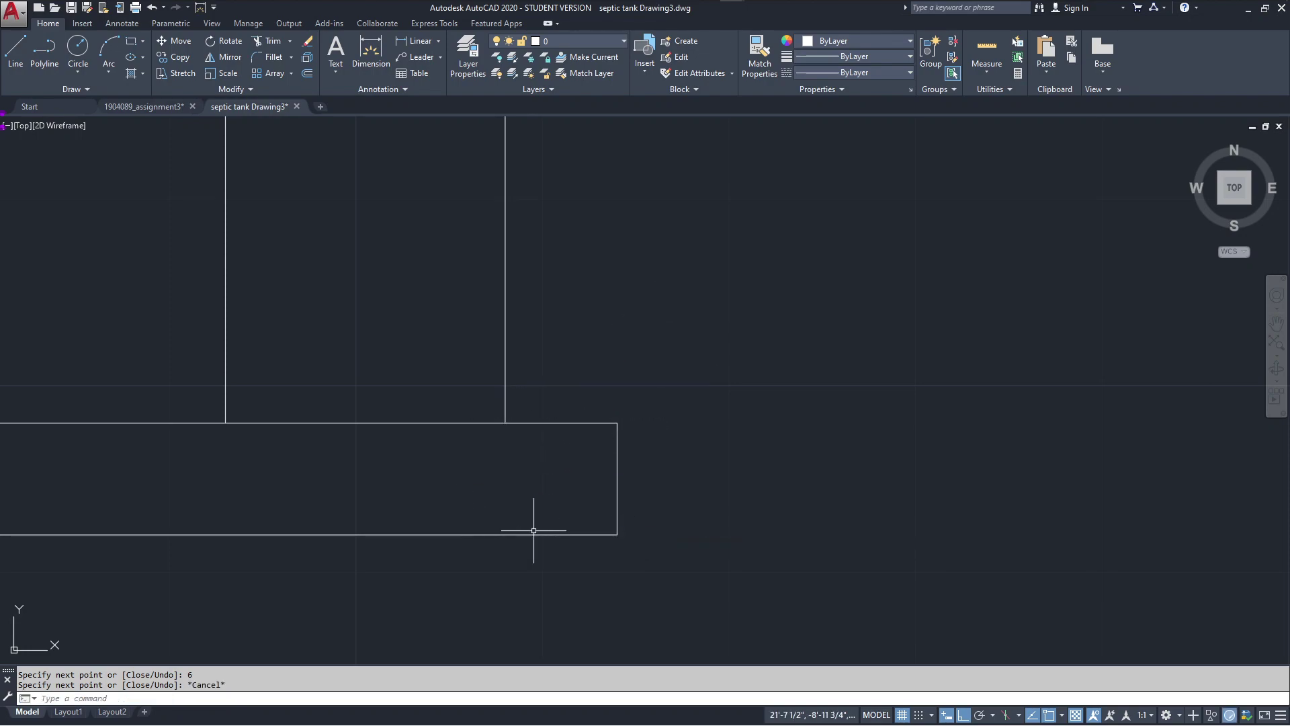
{"action": "scroll", "coordinate": [536, 521], "scroll_direction": "down", "scroll_amount": 2}
{"action": "scroll", "coordinate": [518, 533], "scroll_direction": "down", "scroll_amount": 3}
{"action": "middle_click_drag", "start_coordinate": [368, 576], "coordinate": [633, 582]}
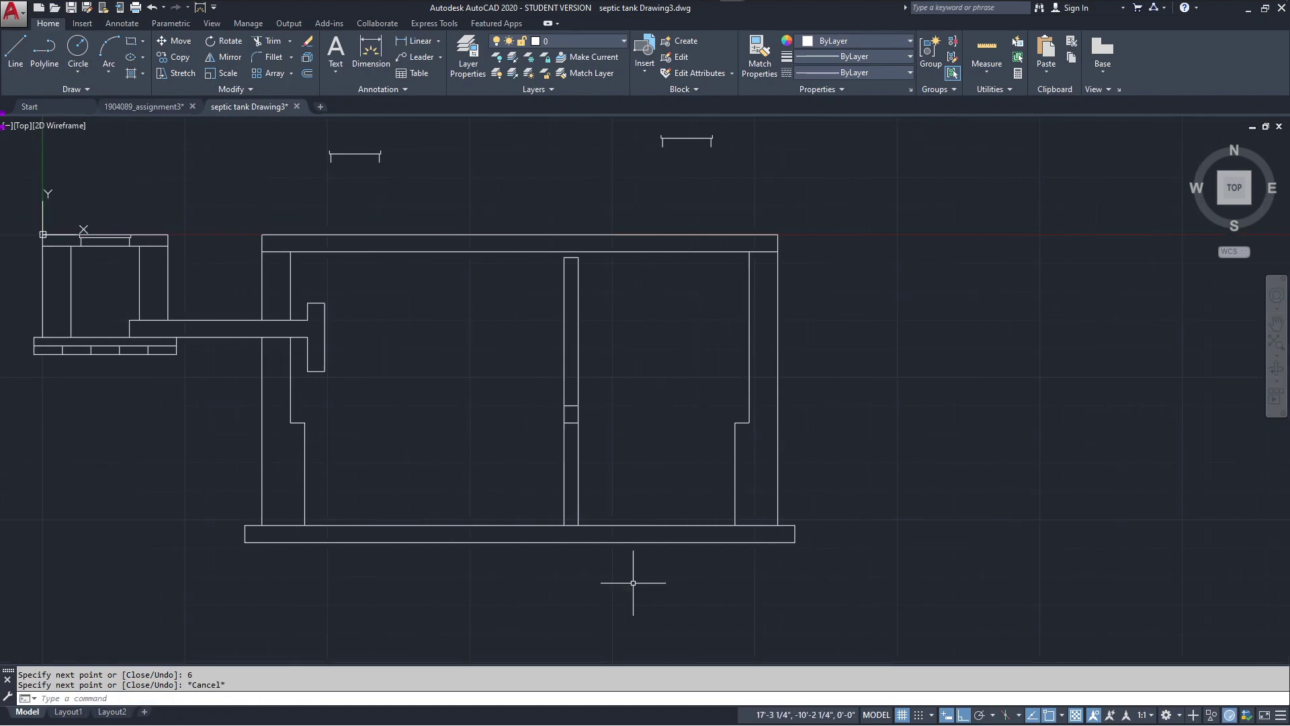
- Save the septic tank drawing and inspect the cover brackets above the top slab
{"action": "key", "text": "ctrl+s"}
{"action": "middle_click_drag", "start_coordinate": [495, 591], "coordinate": [523, 620]}
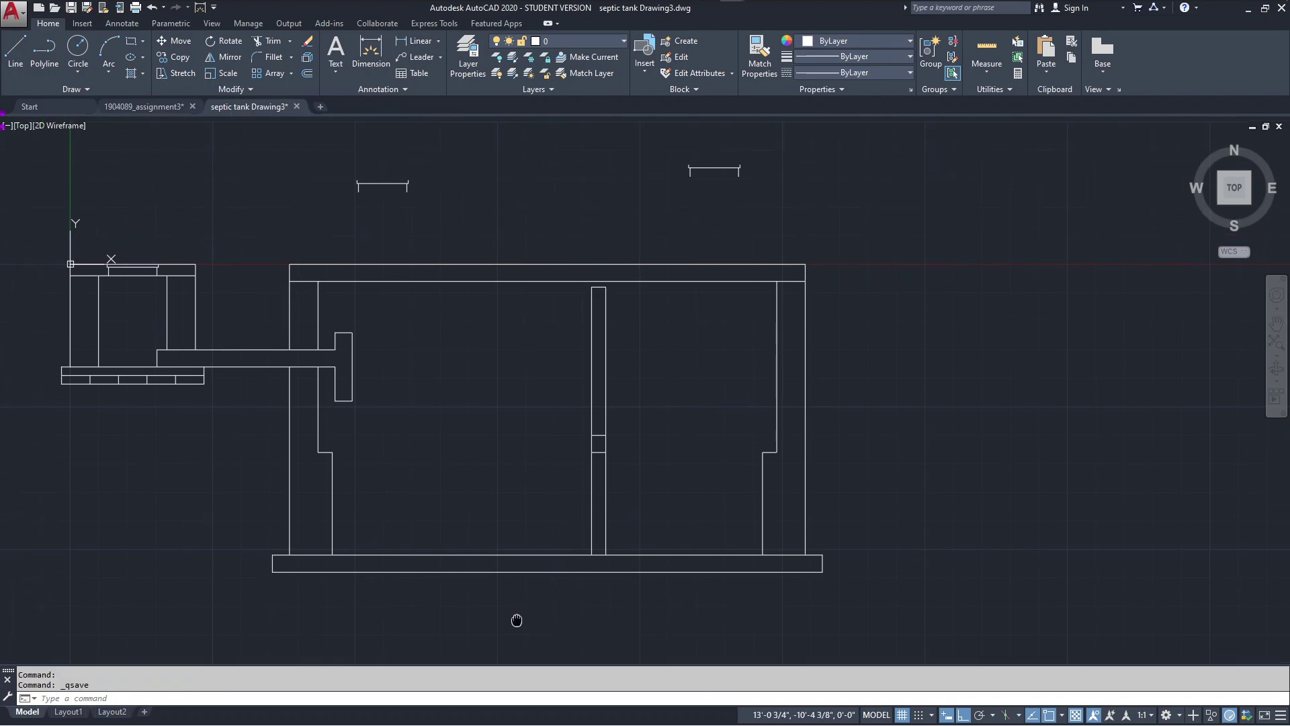
{"action": "middle_click_drag", "start_coordinate": [541, 533], "coordinate": [525, 613]}
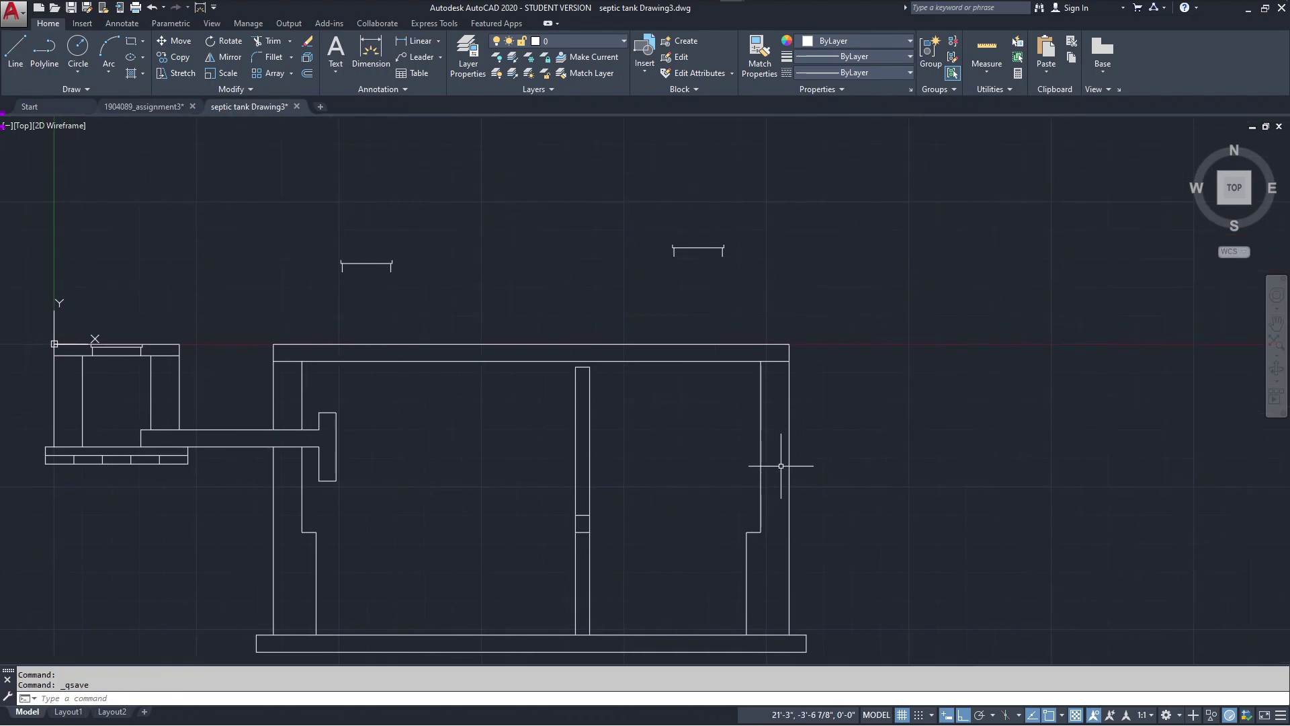
{"action": "middle_click_drag", "start_coordinate": [696, 469], "coordinate": [698, 509]}
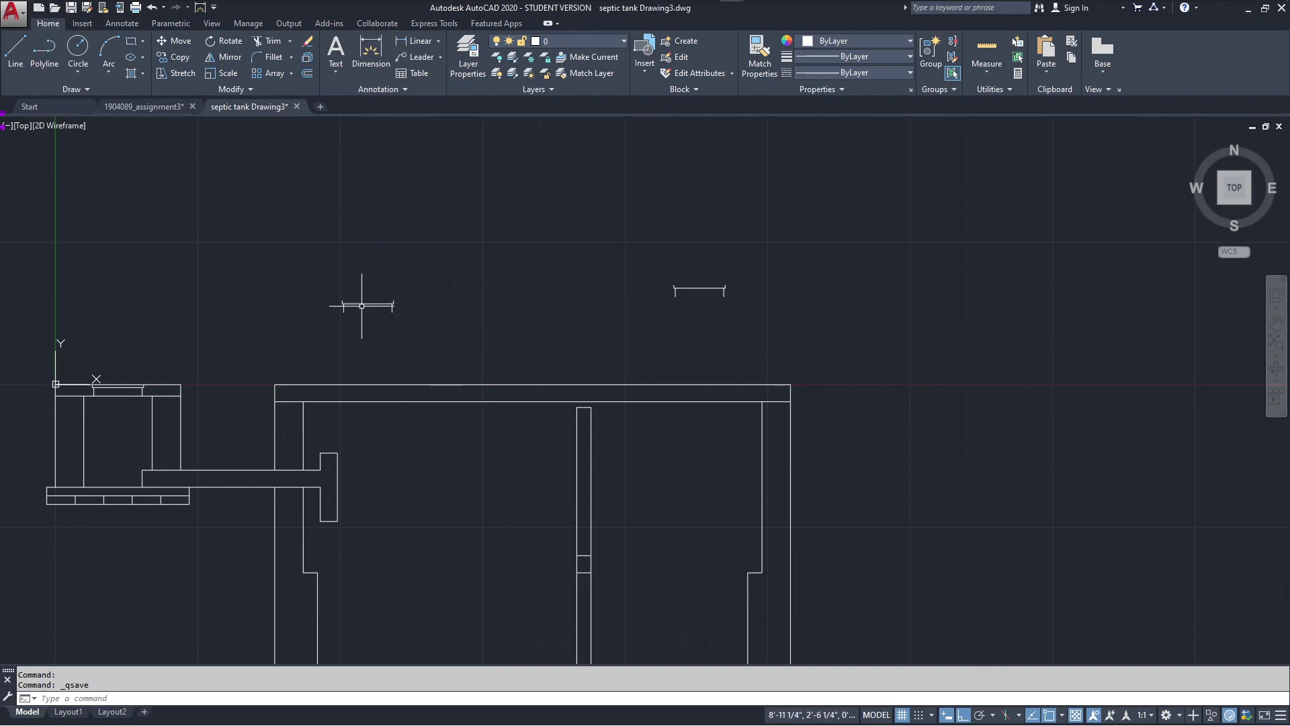
{"action": "scroll", "coordinate": [359, 299], "scroll_direction": "up", "scroll_amount": 4}
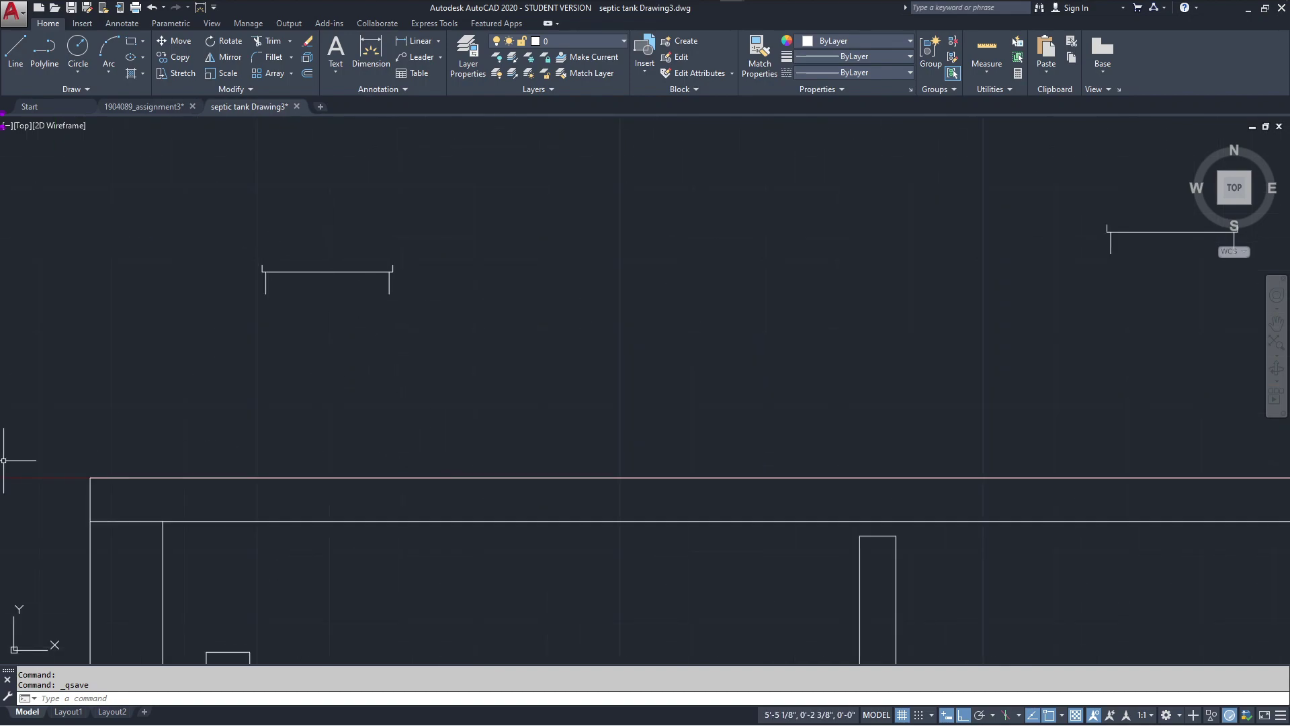
{"action": "scroll", "coordinate": [321, 376], "scroll_direction": "down", "scroll_amount": 2}
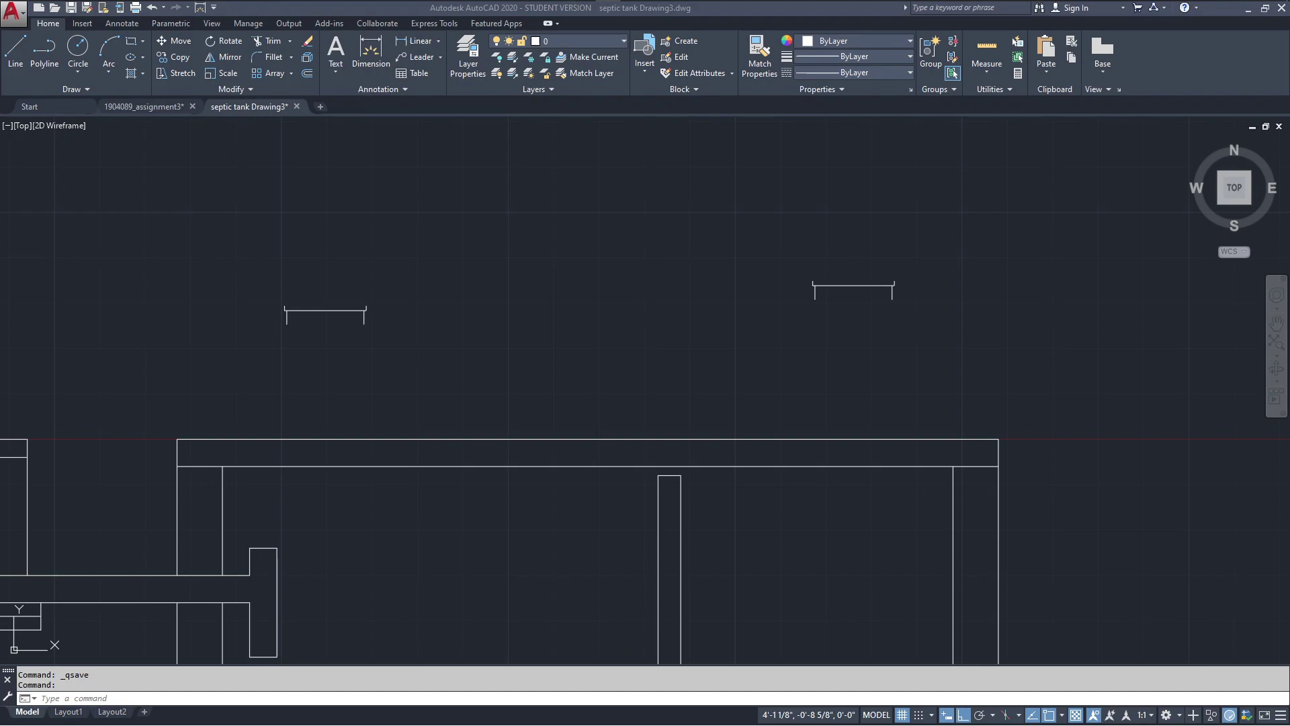
{"action": "left_click", "coordinate": [288, 447]}
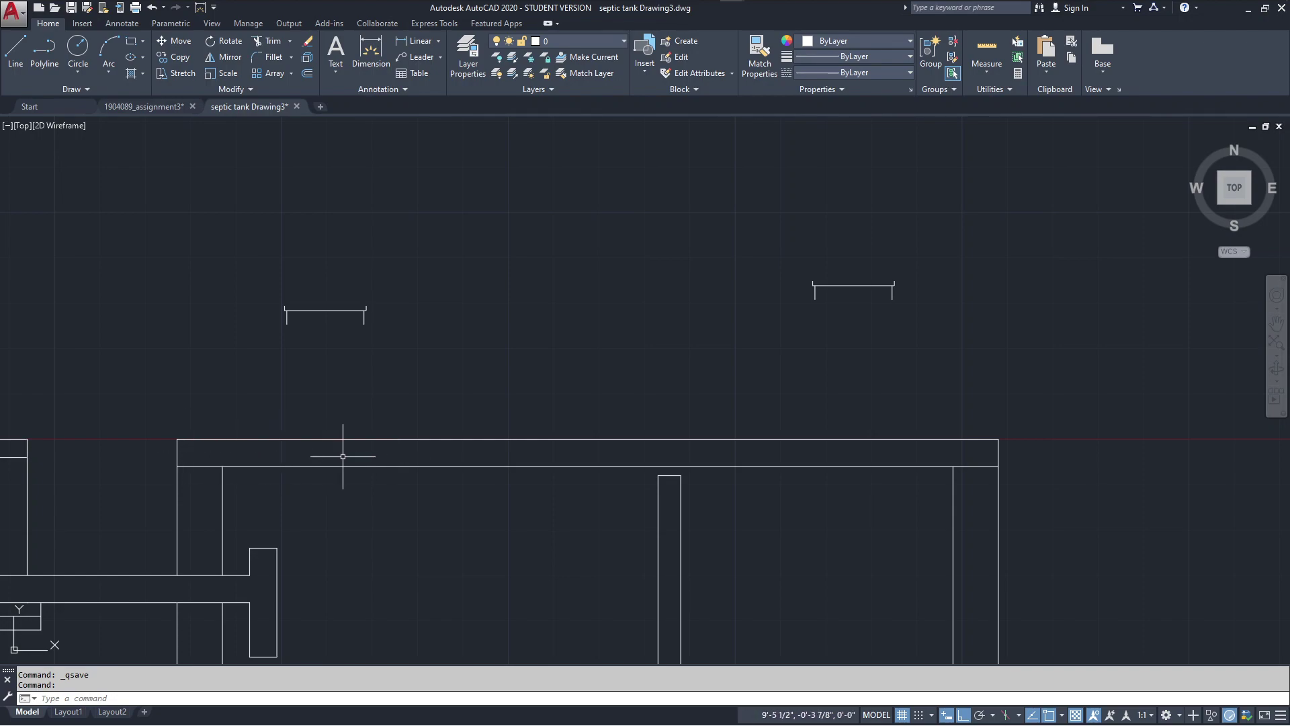
{"action": "scroll", "coordinate": [336, 438], "scroll_direction": "up", "scroll_amount": 2}
{"action": "middle_click_drag", "start_coordinate": [337, 437], "coordinate": [362, 404]}
{"action": "left_click", "coordinate": [527, 245]}
{"action": "left_click", "coordinate": [271, 348]}
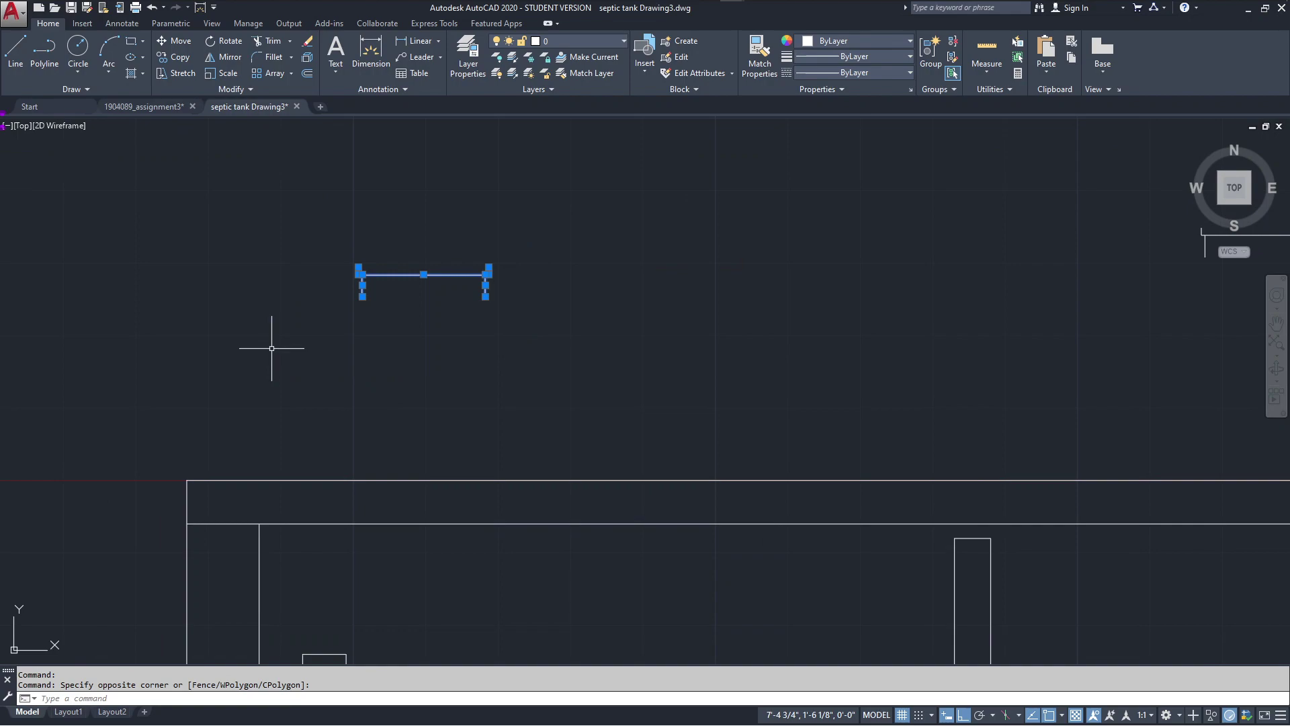
{"action": "type", "text": "m"}
{"action": "key", "text": "Return"}
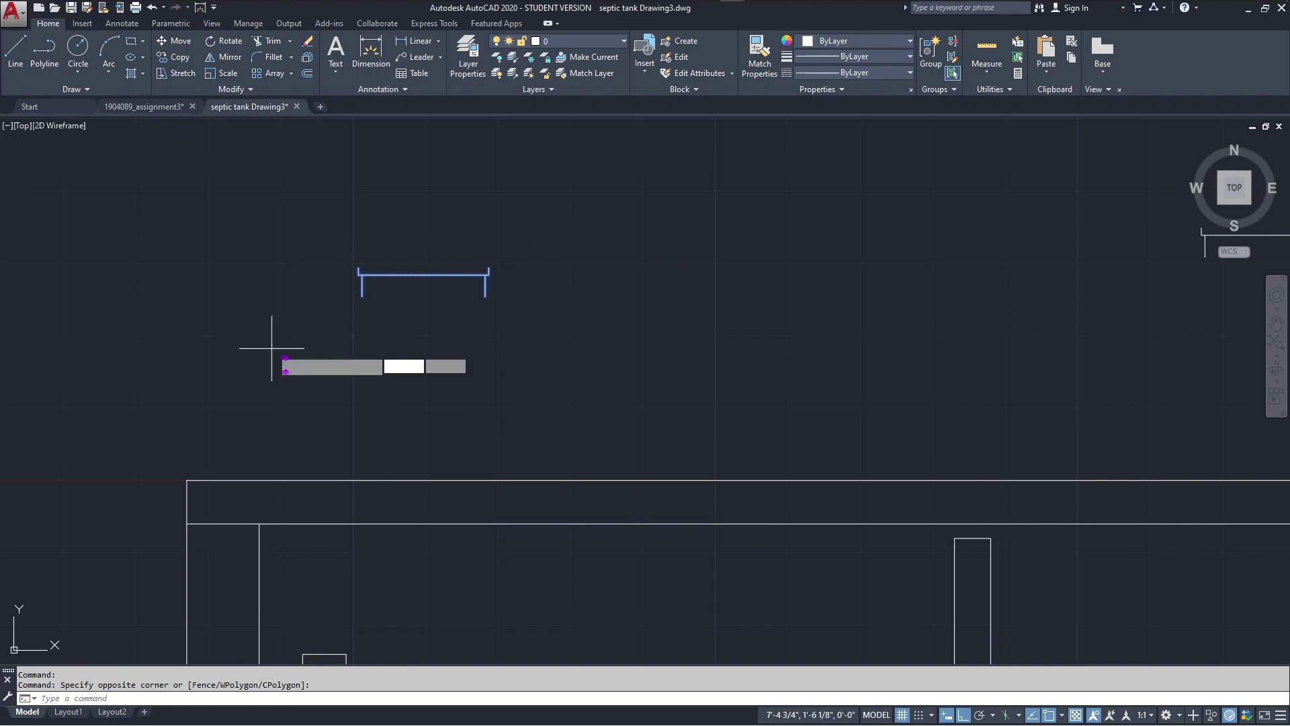
{"action": "left_click", "coordinate": [360, 266]}
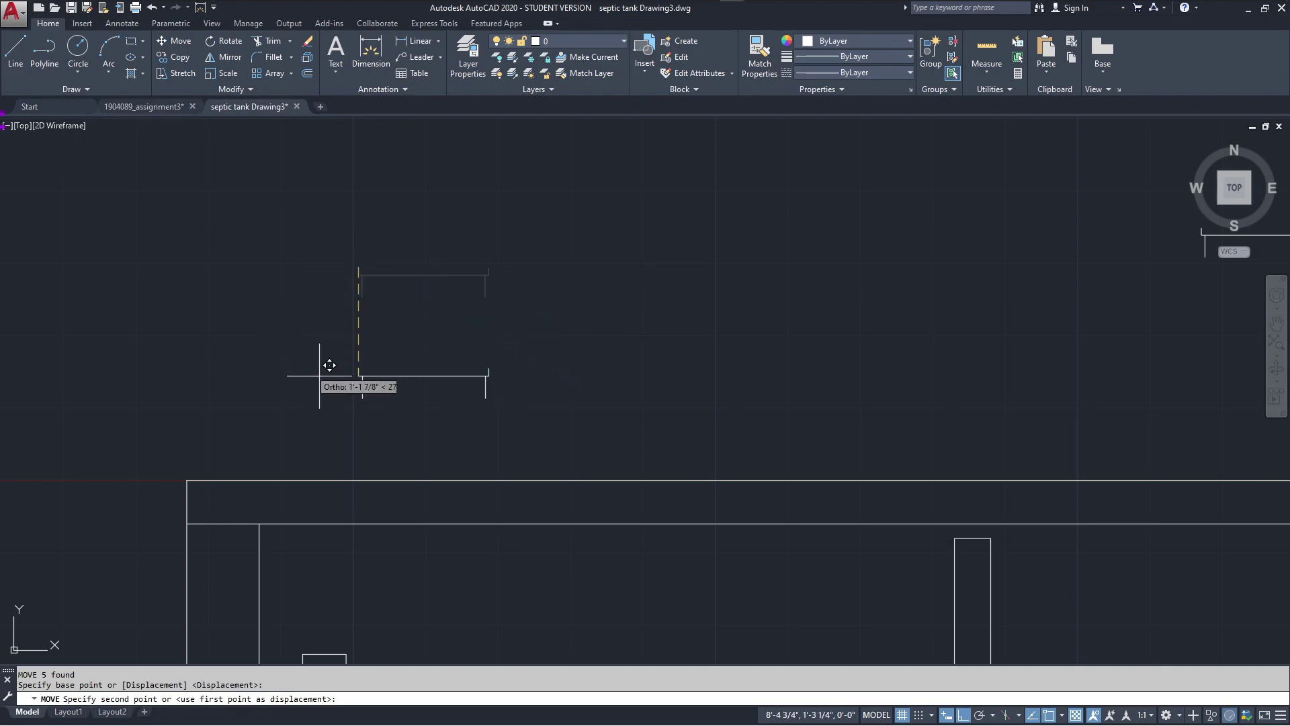
{"action": "left_click", "coordinate": [962, 716]}
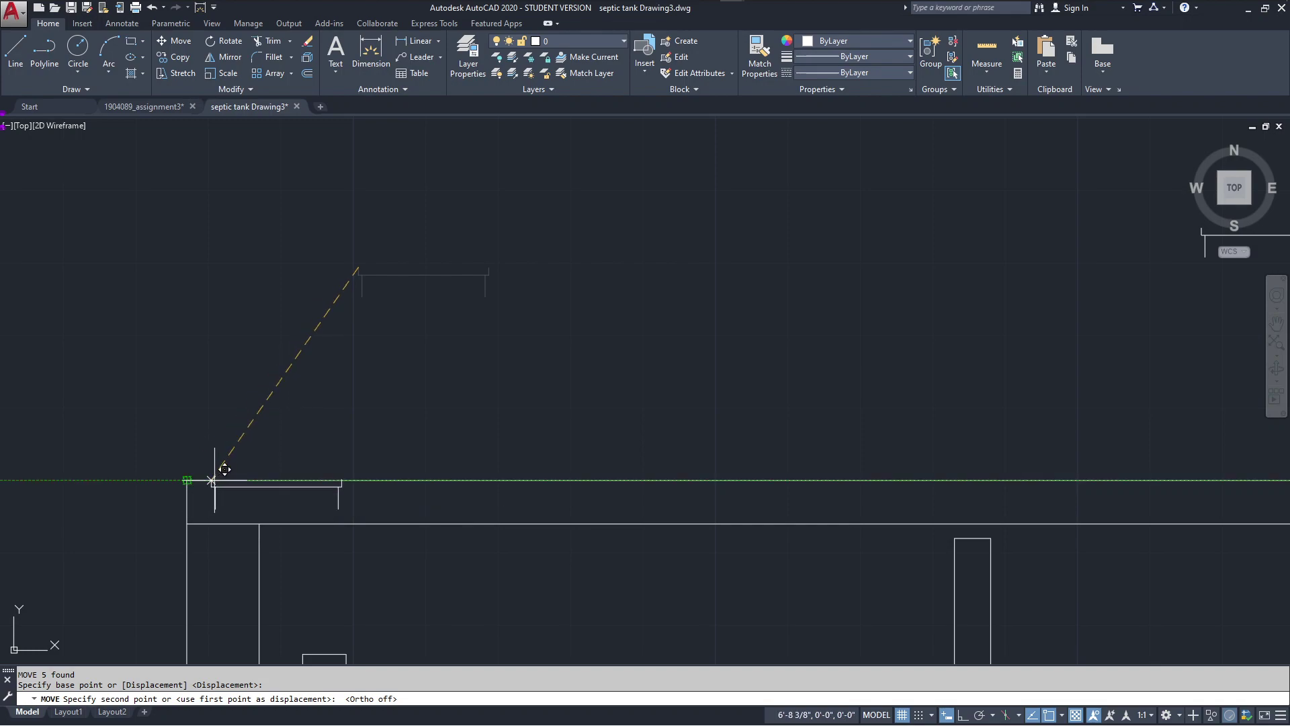
{"action": "type", "text": "2"}
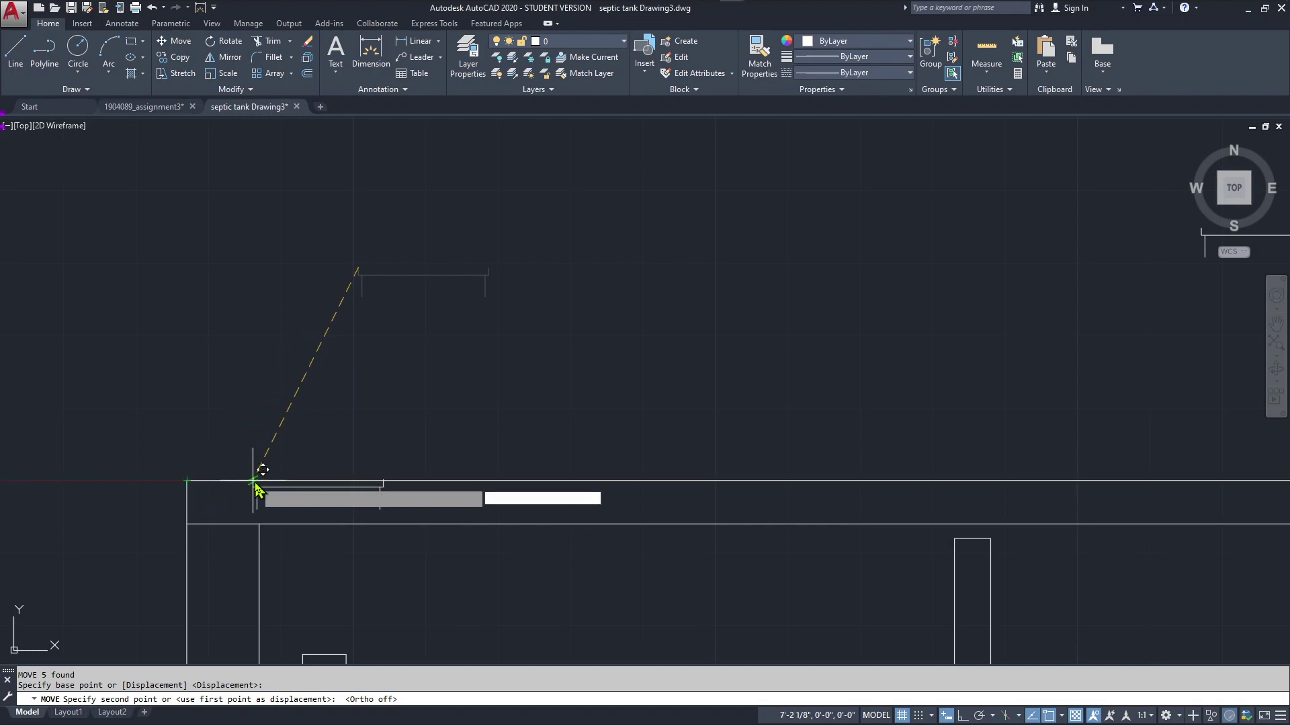
{"action": "type", "text": "'4"}
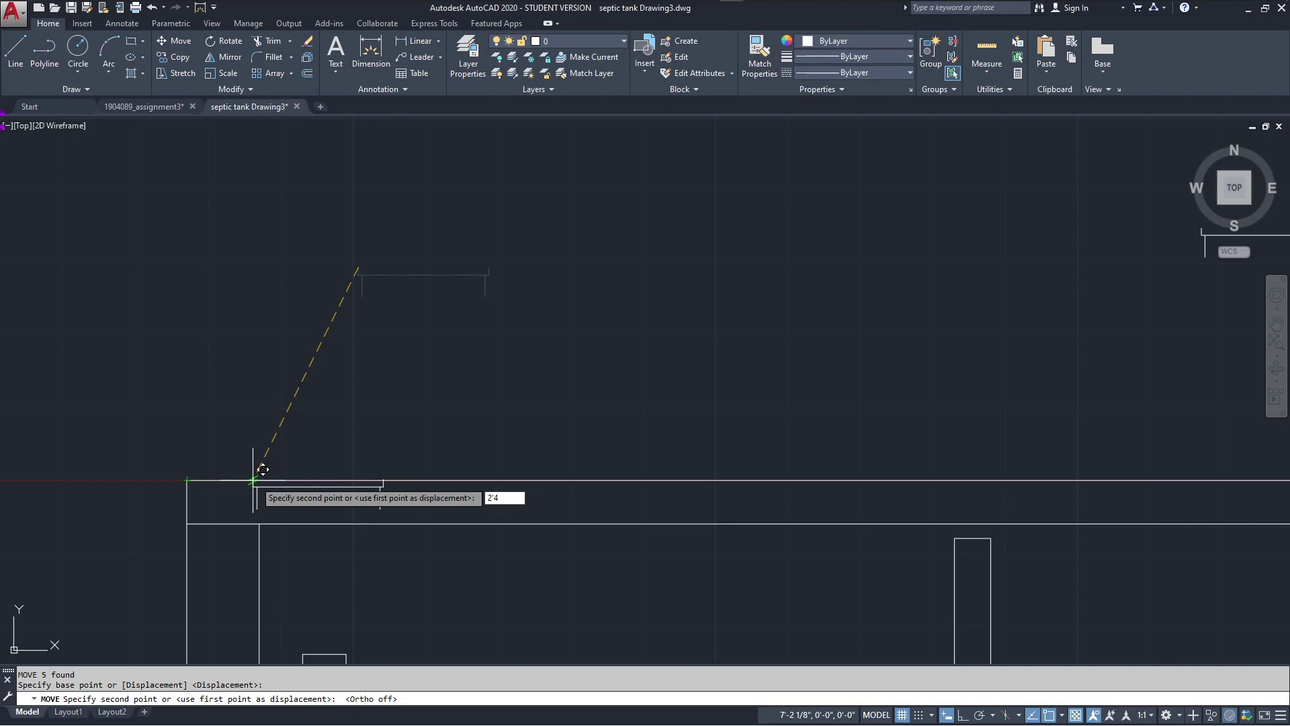
{"action": "key", "text": "Return"}
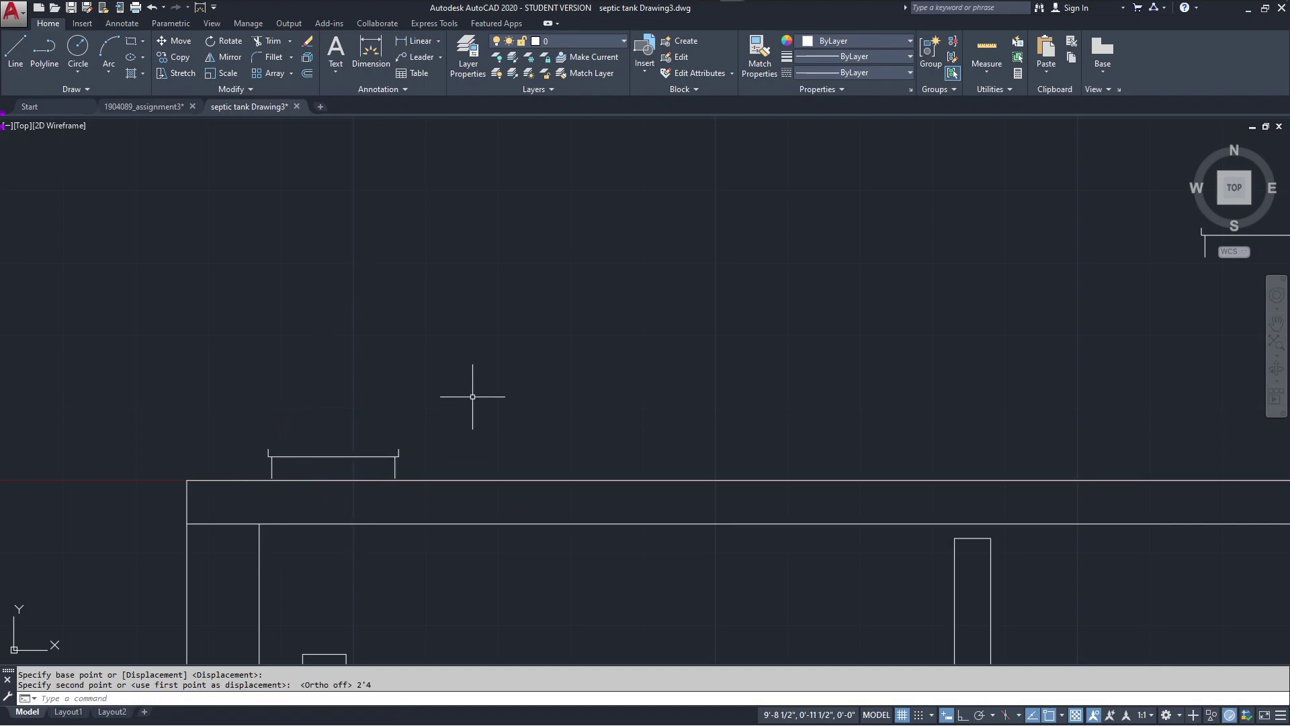
{"action": "scroll", "coordinate": [472, 397], "scroll_direction": "down", "scroll_amount": 2}
{"action": "key", "text": "ctrl+z"}
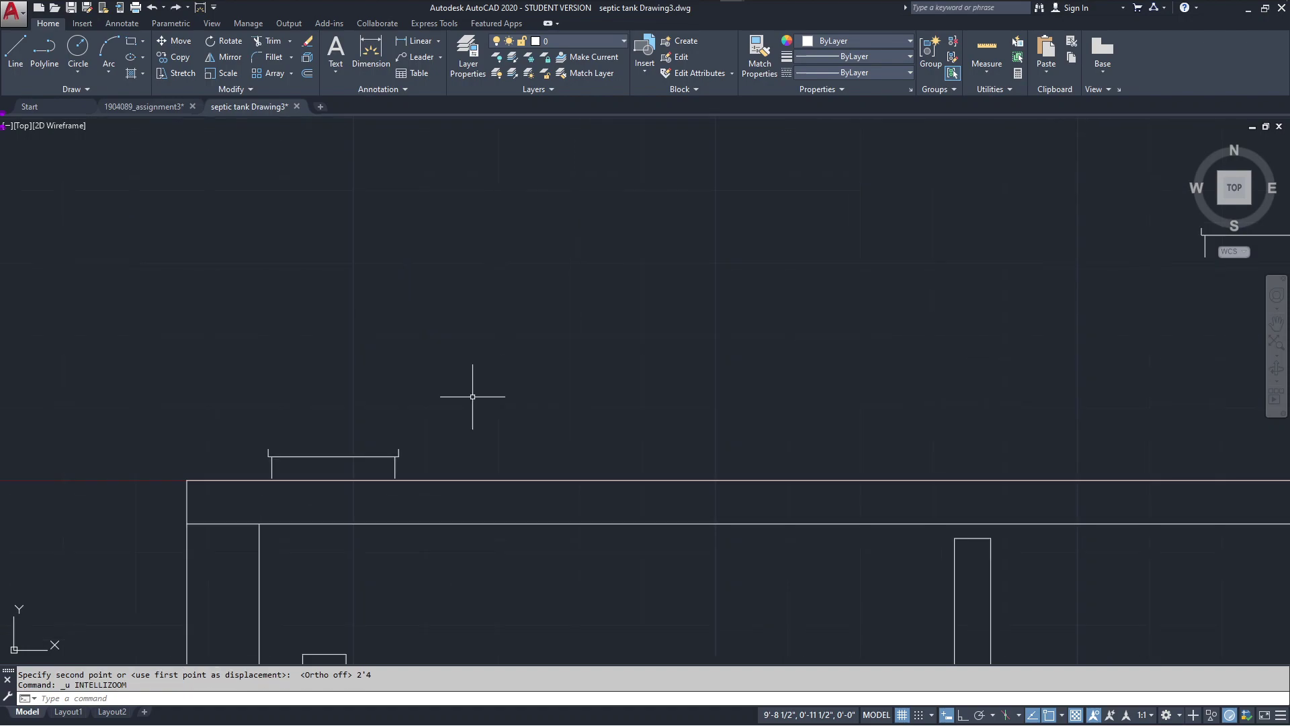
{"action": "key", "text": "ctrl+z"}
- With Ortho off, move the cover symbol onto the top slab's top-left corner
{"action": "left_click", "coordinate": [500, 250]}
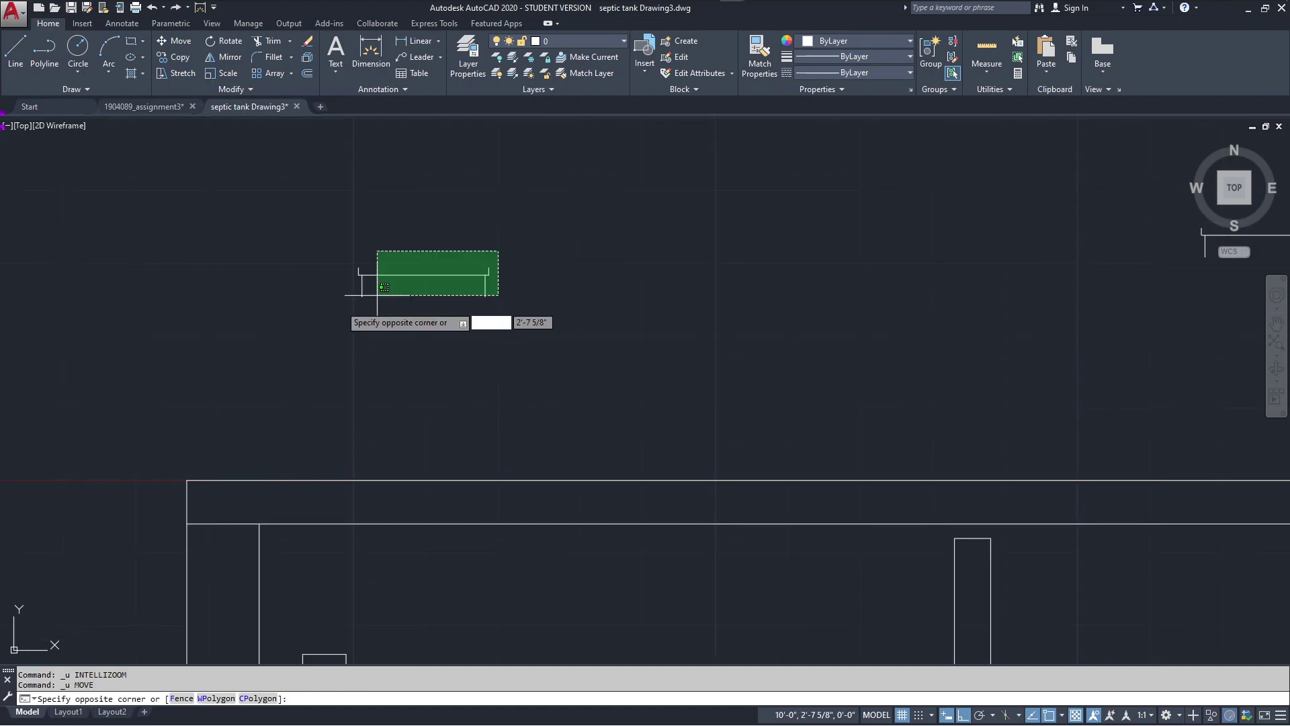
{"action": "left_click", "coordinate": [366, 304]}
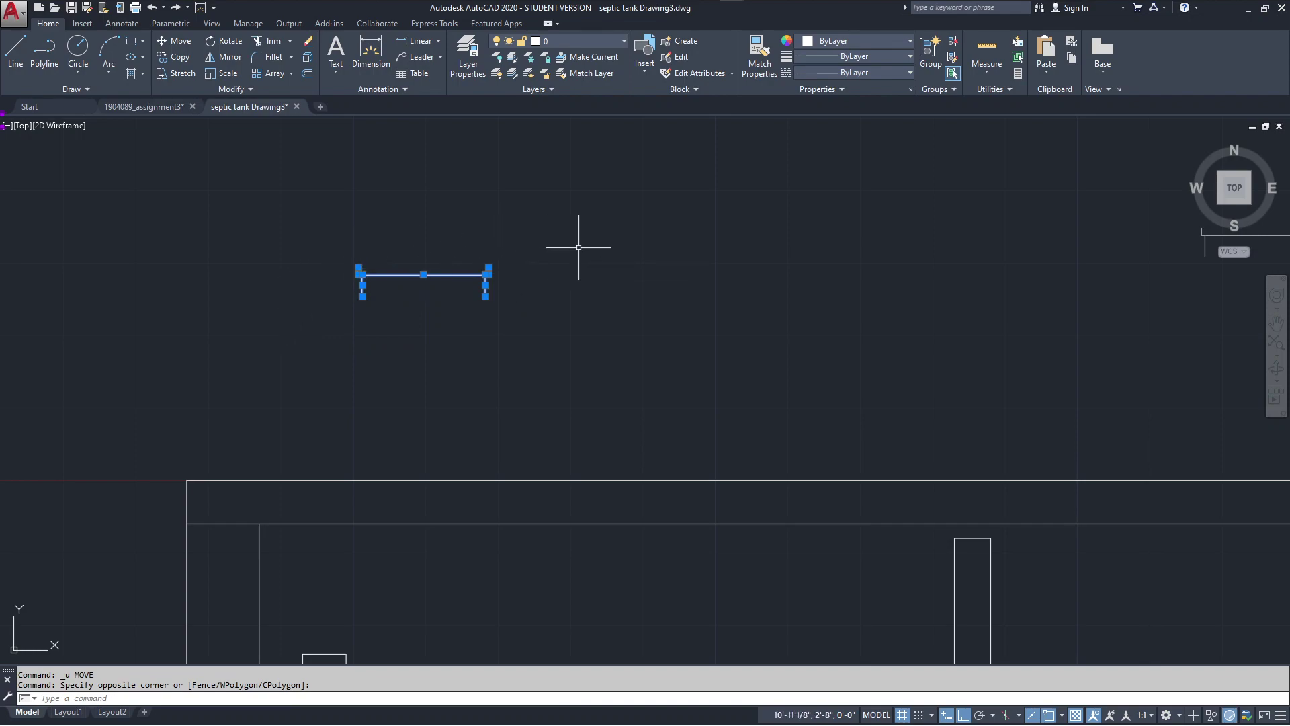
{"action": "type", "text": "m"}
{"action": "key", "text": "Return"}
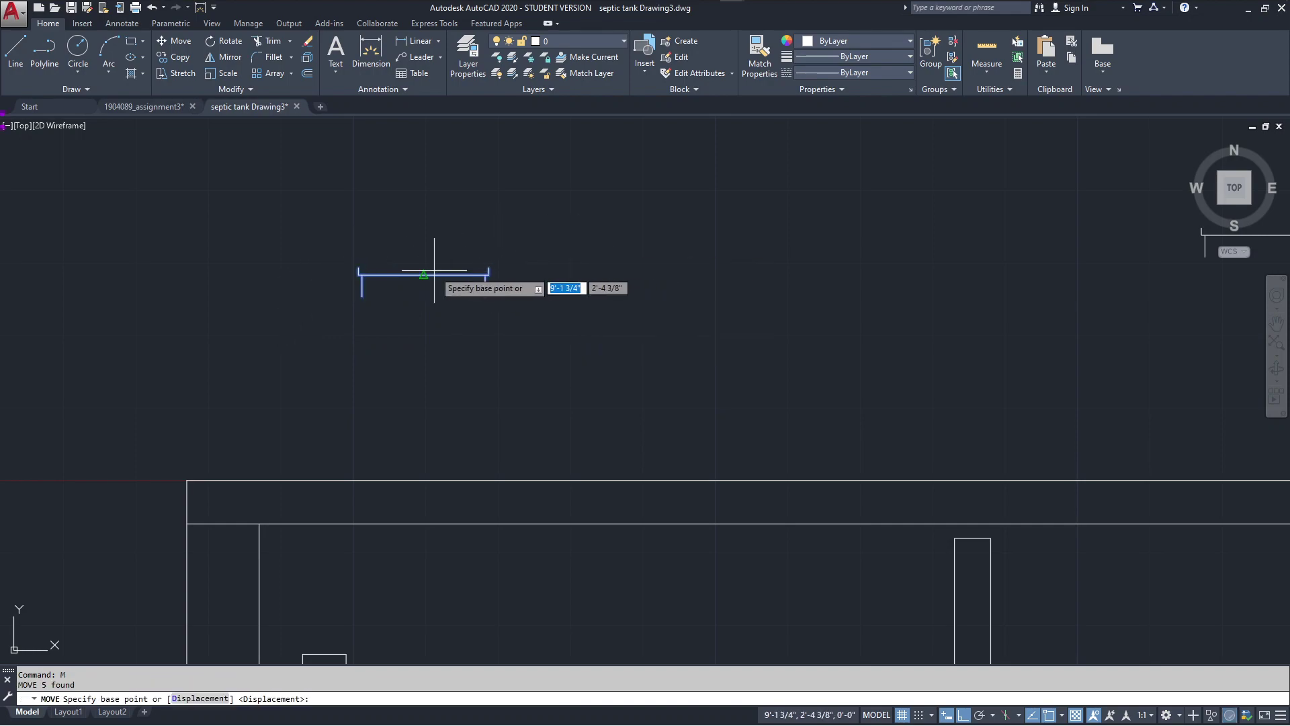
{"action": "scroll", "coordinate": [359, 267], "scroll_direction": "up", "scroll_amount": 3}
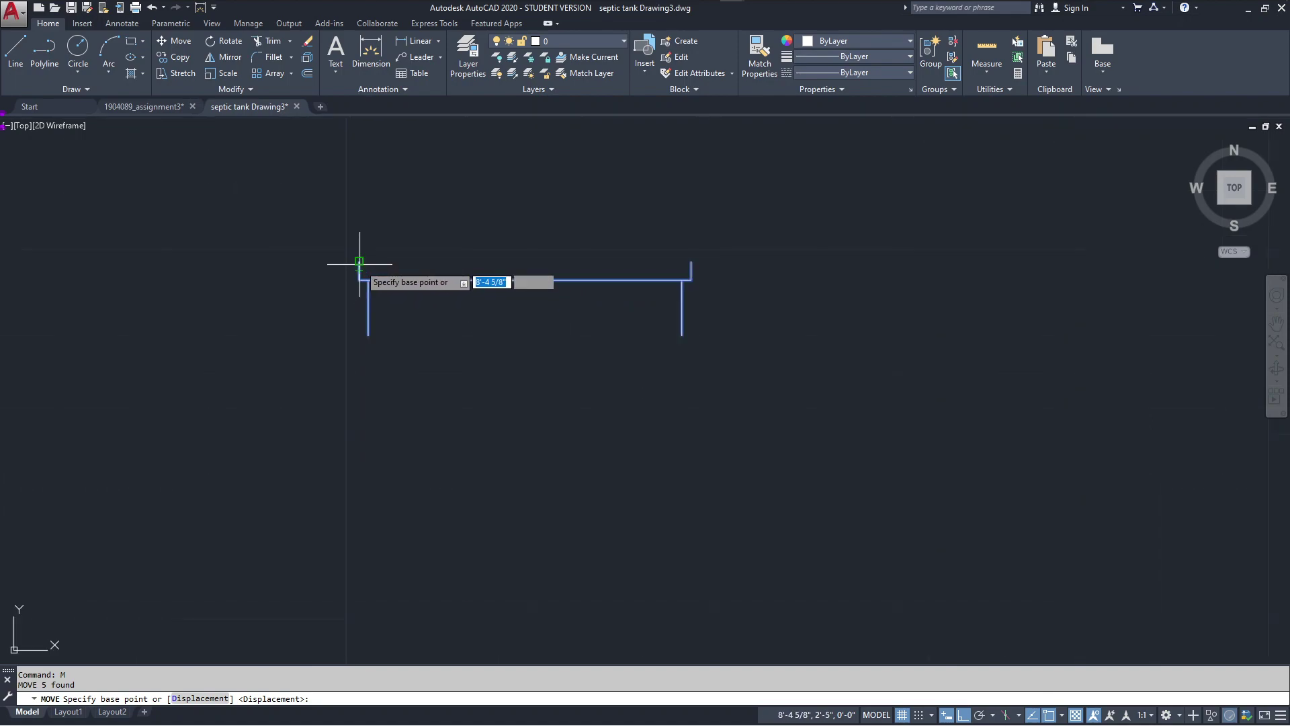
{"action": "left_click", "coordinate": [359, 262]}
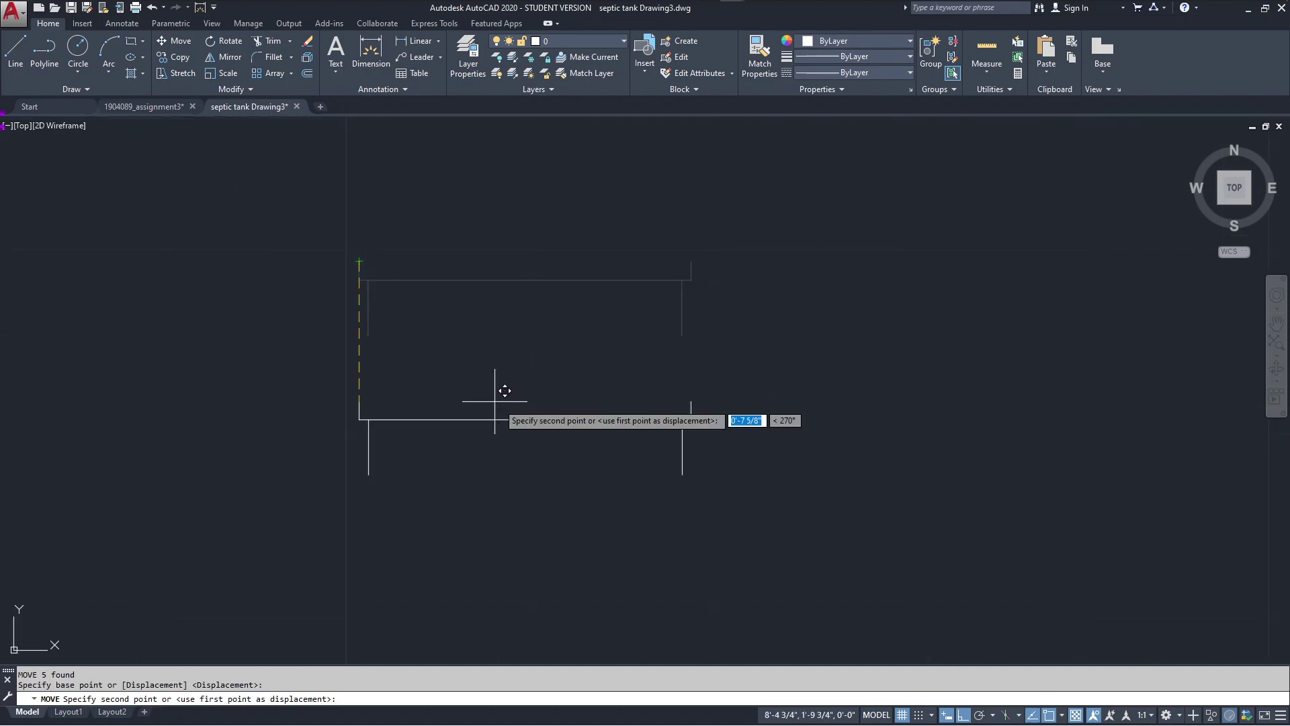
{"action": "middle_click_drag", "start_coordinate": [495, 402], "coordinate": [484, 265]}
{"action": "scroll", "coordinate": [510, 309], "scroll_direction": "down", "scroll_amount": 2}
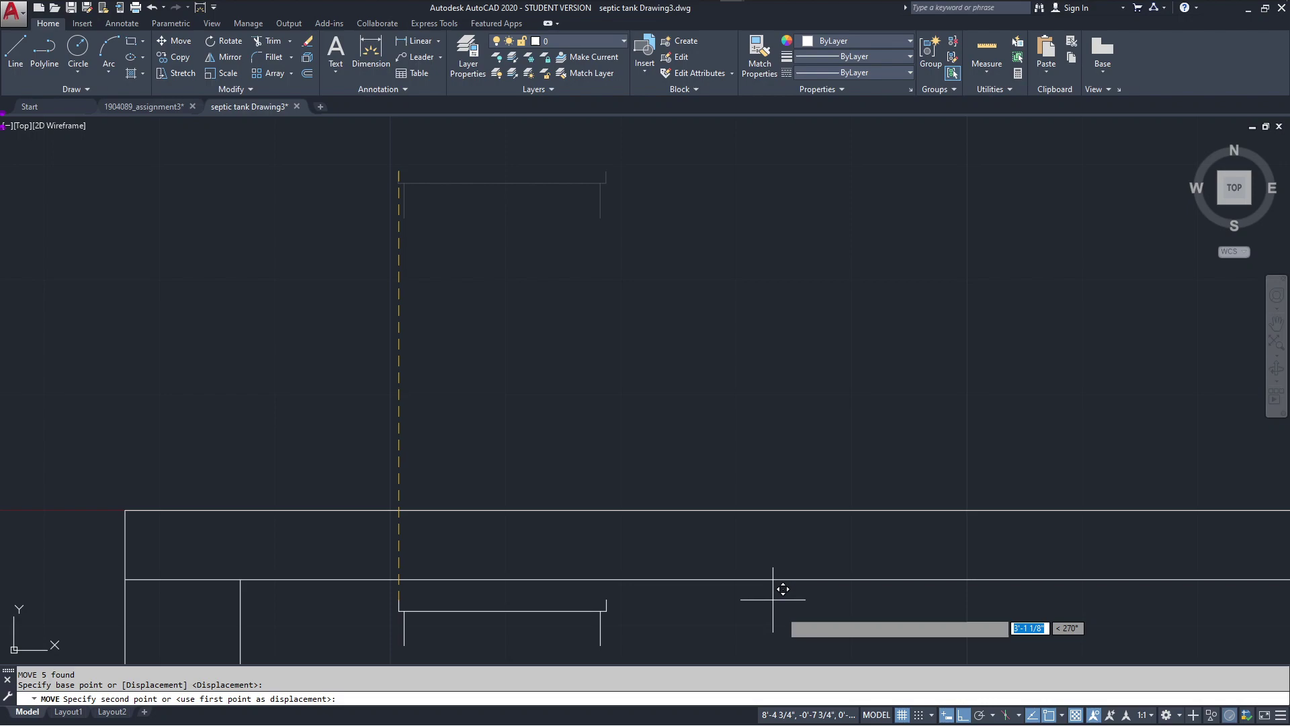
{"action": "left_click", "coordinate": [964, 714]}
{"action": "scroll", "coordinate": [787, 460], "scroll_direction": "down", "scroll_amount": 2}
{"action": "middle_click_drag", "start_coordinate": [787, 458], "coordinate": [718, 433]}
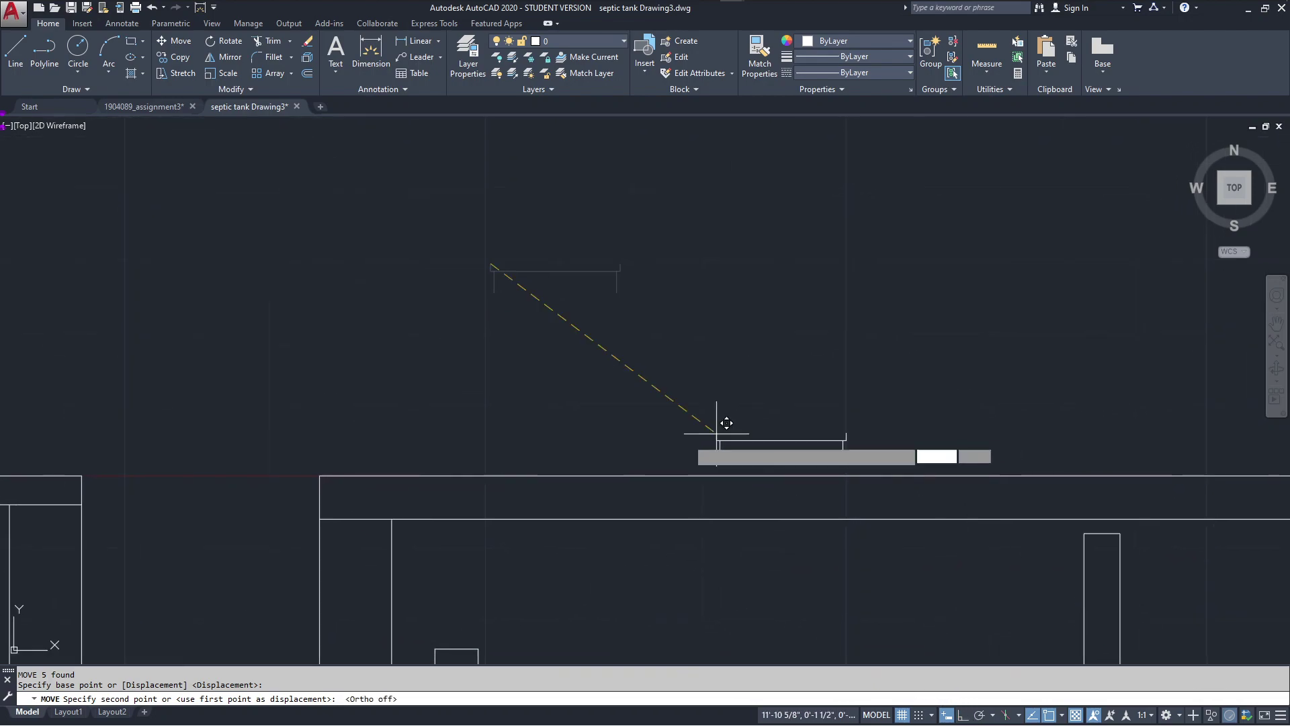
{"action": "scroll", "coordinate": [345, 490], "scroll_direction": "up", "scroll_amount": 2}
{"action": "scroll", "coordinate": [336, 478], "scroll_direction": "up", "scroll_amount": 2}
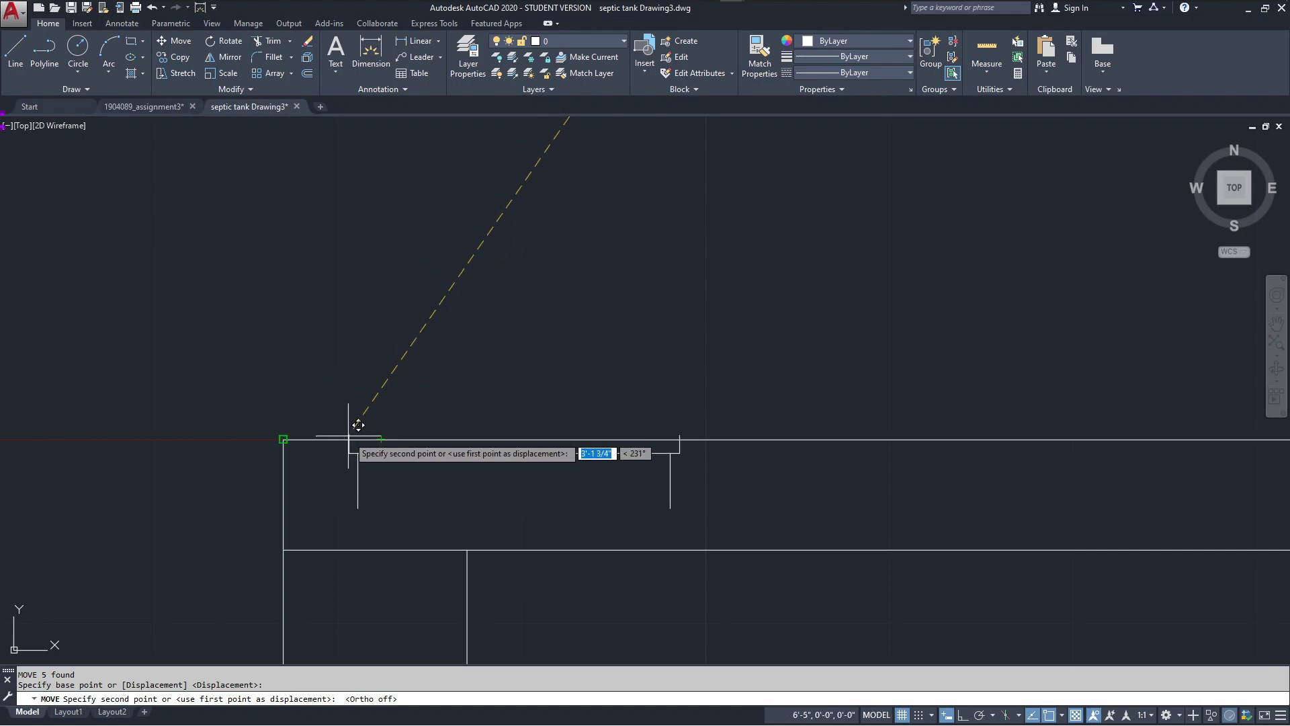
{"action": "left_click", "coordinate": [361, 405]}
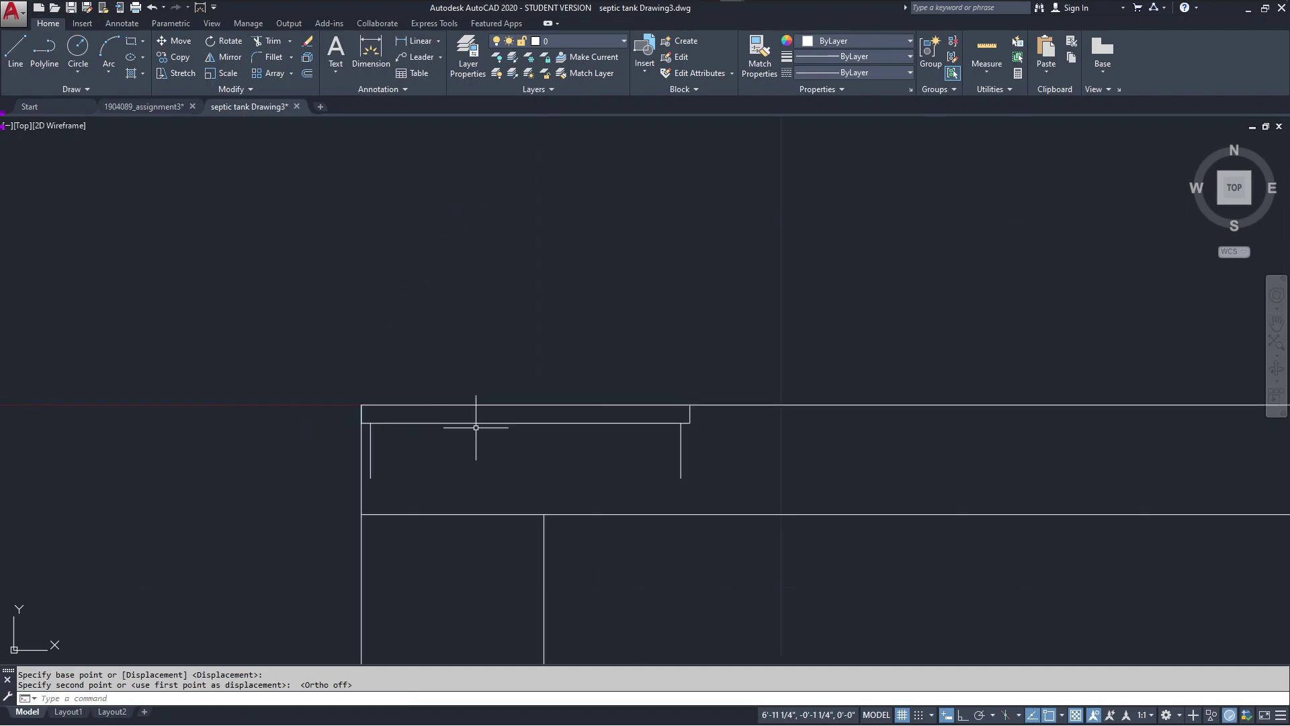
- Shift the cover symbol 28 units in from the slab's left end
{"action": "left_click", "coordinate": [343, 372]}
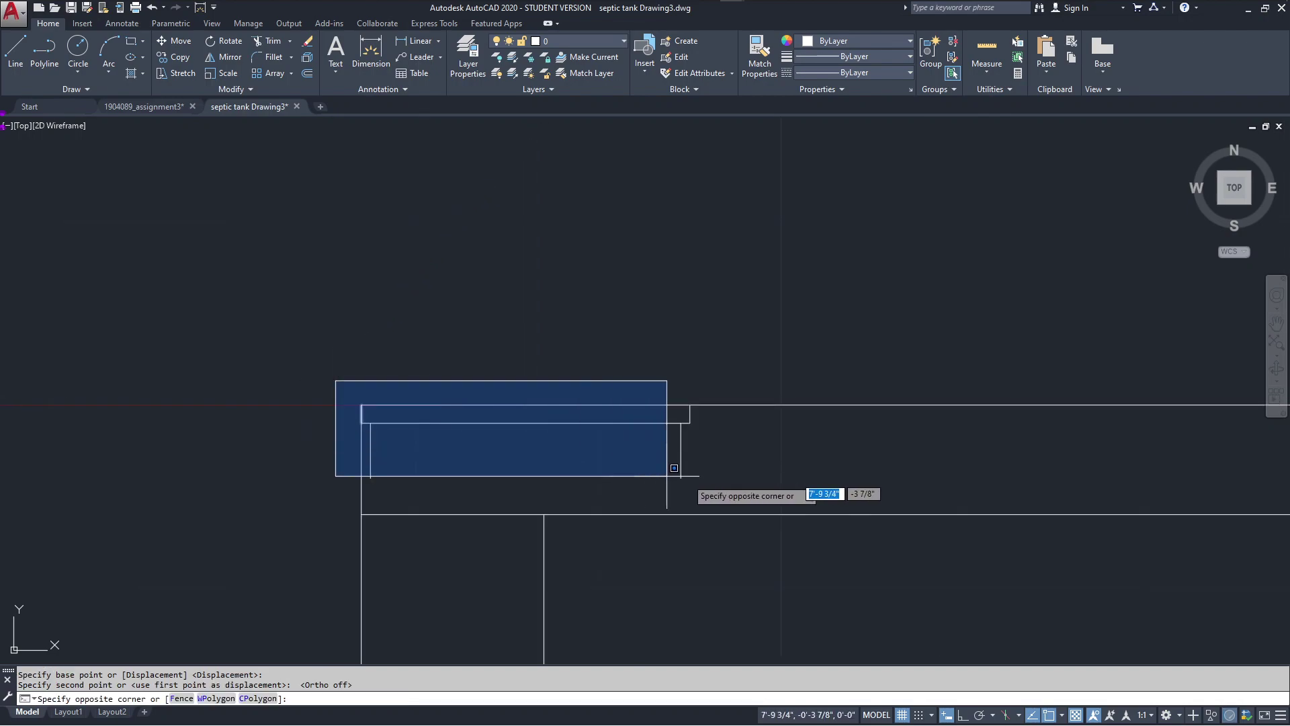
{"action": "left_click", "coordinate": [717, 489]}
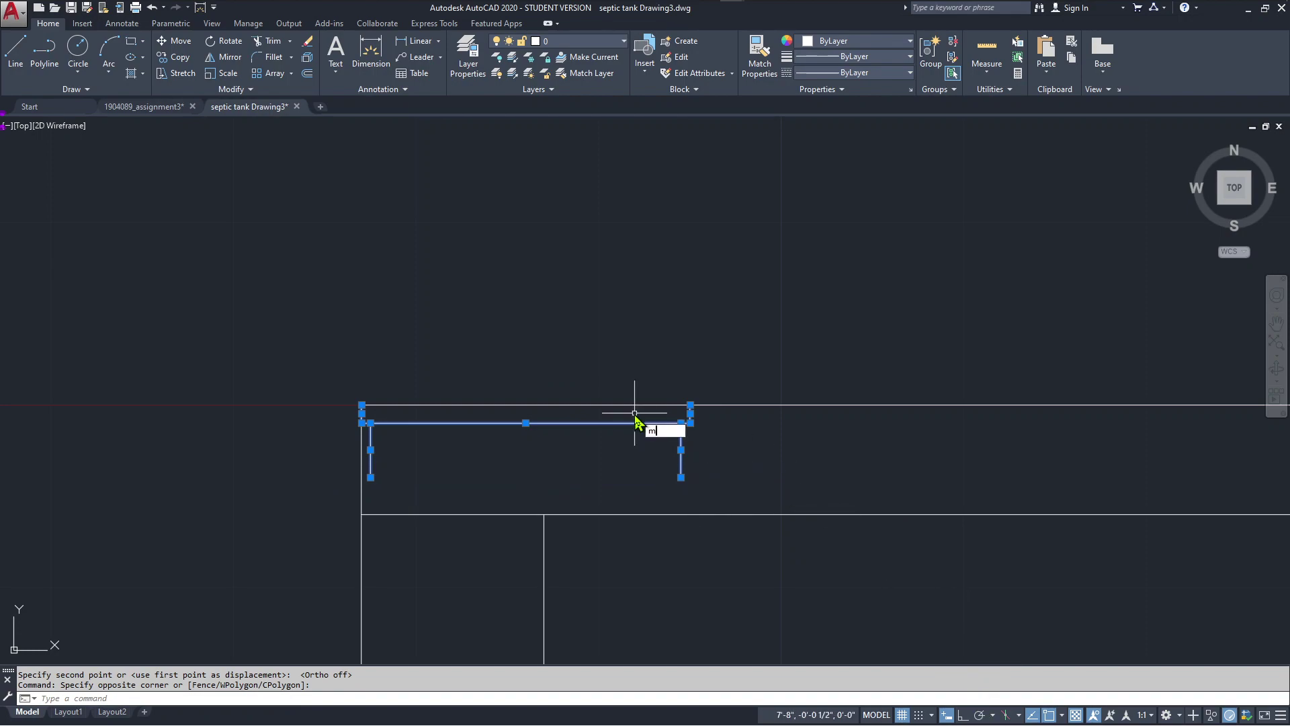
{"action": "key", "text": "Return"}
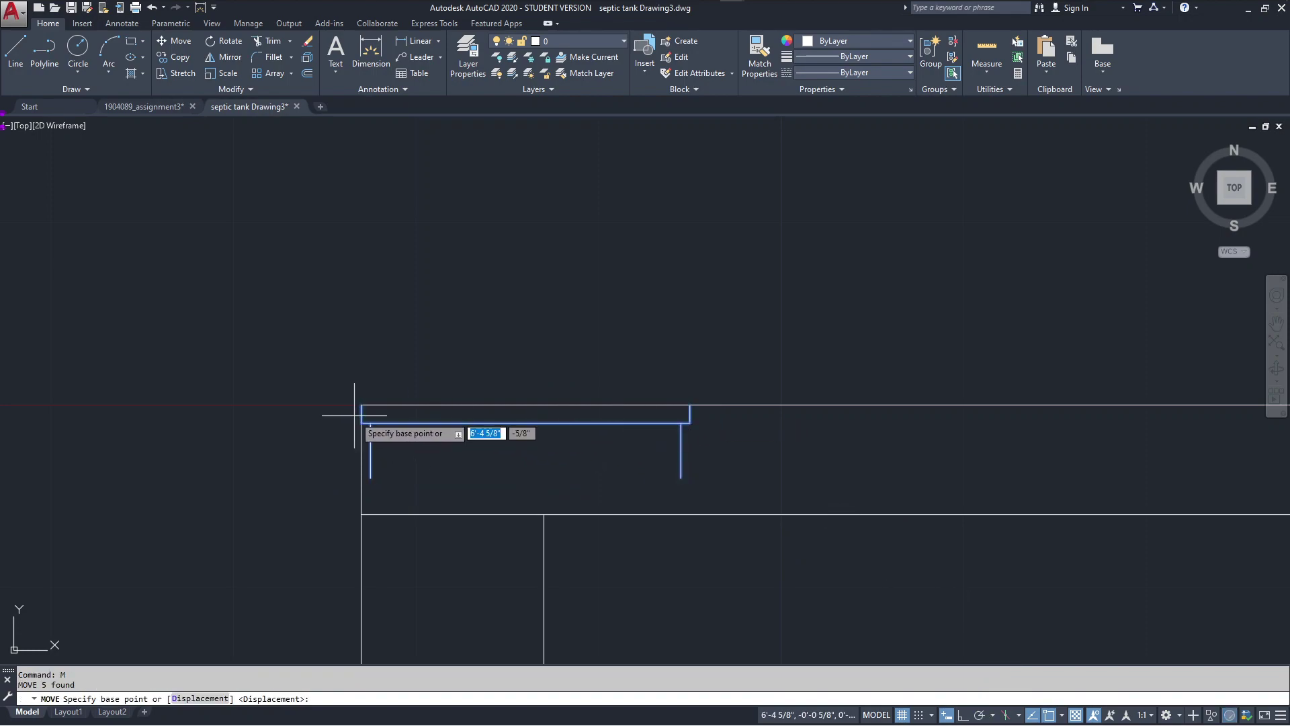
{"action": "left_click", "coordinate": [362, 405]}
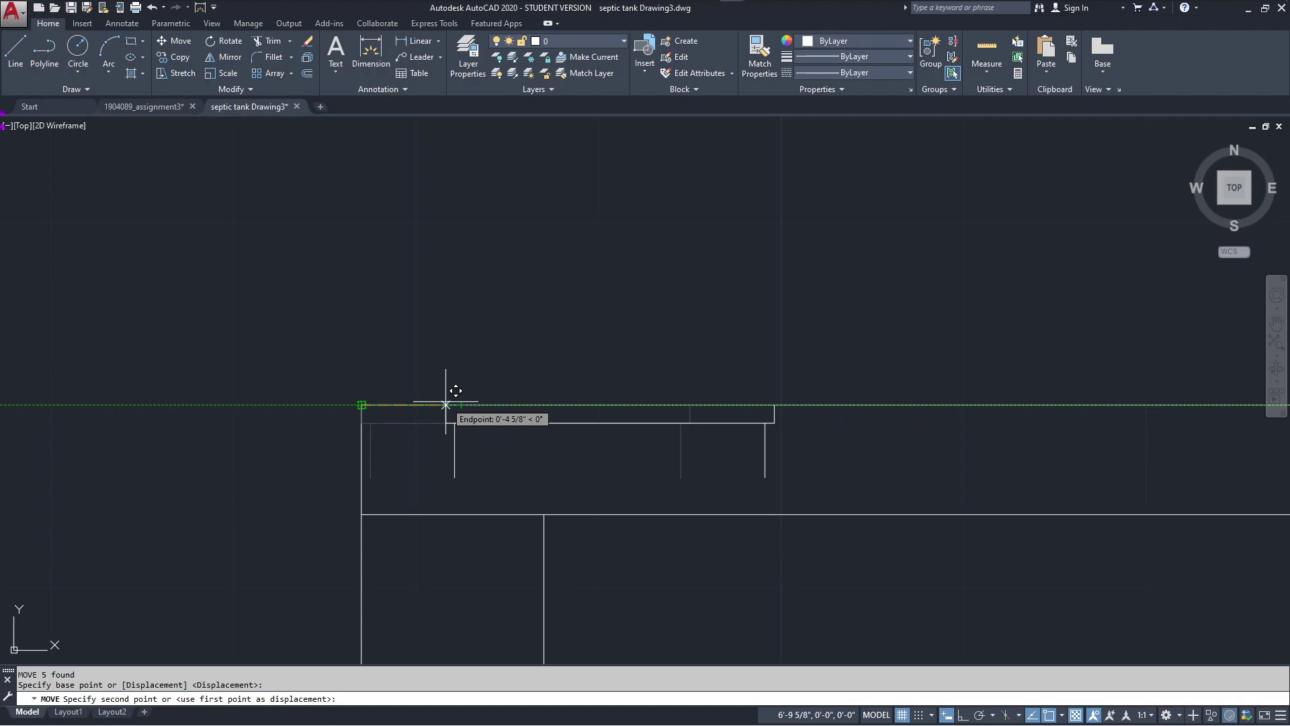
{"action": "type", "text": "28"}
{"action": "key", "text": "Return"}
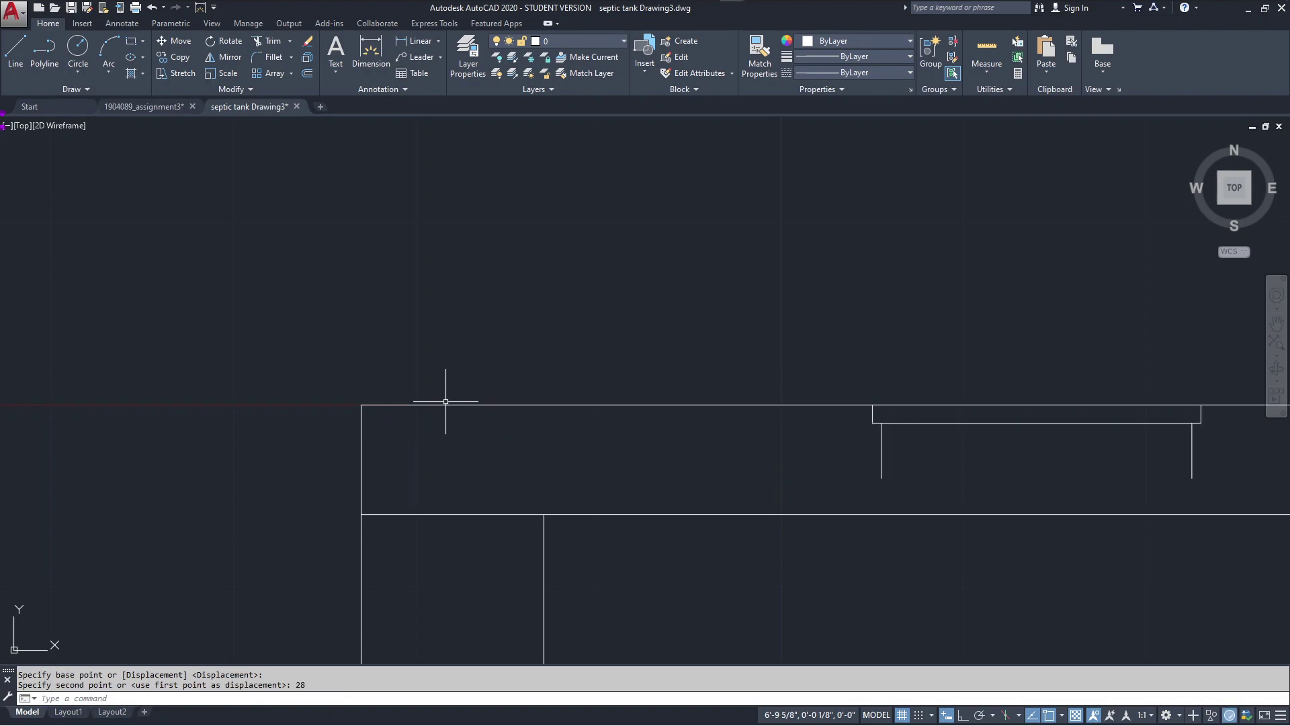
- Check the placed cover on the slab's left end and begin selecting the other symbol
{"action": "scroll", "coordinate": [445, 401], "scroll_direction": "down", "scroll_amount": 3}
{"action": "middle_click_drag", "start_coordinate": [951, 496], "coordinate": [684, 470]}
{"action": "scroll", "coordinate": [588, 466], "scroll_direction": "down", "scroll_amount": 2}
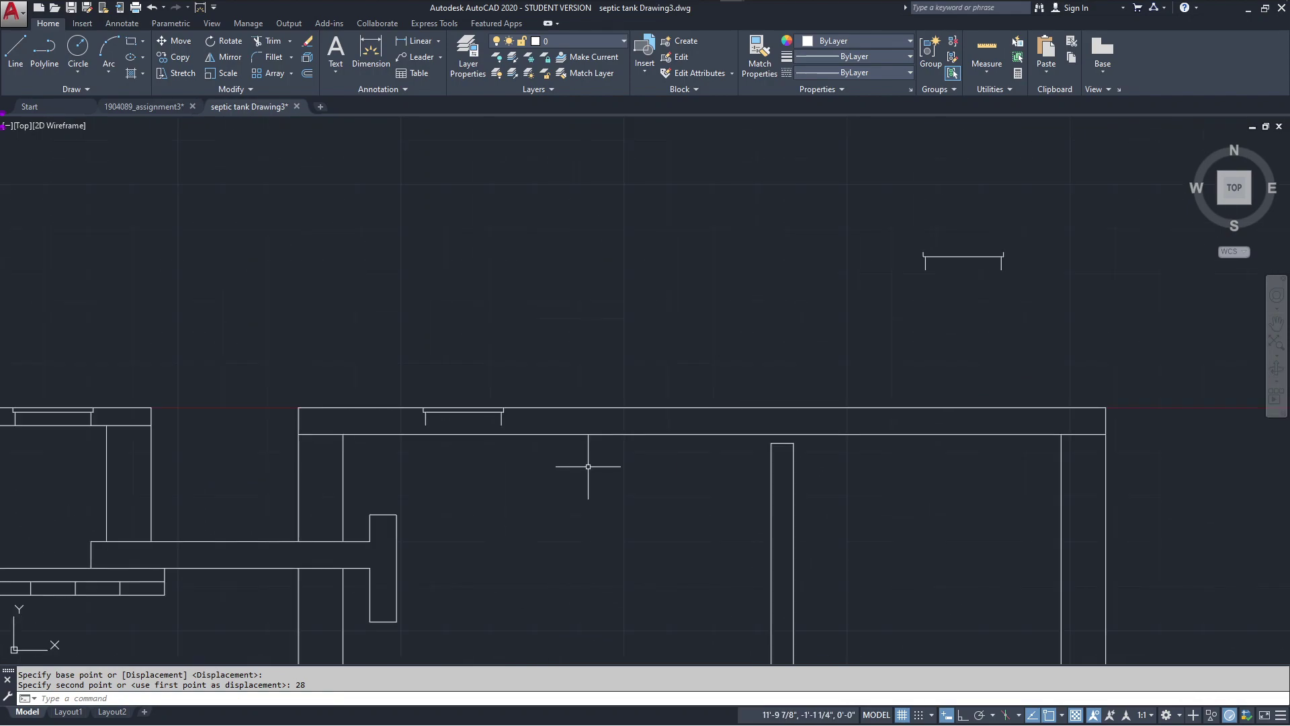
{"action": "scroll", "coordinate": [664, 421], "scroll_direction": "up", "scroll_amount": 1}
{"action": "scroll", "coordinate": [585, 380], "scroll_direction": "up", "scroll_amount": 1}
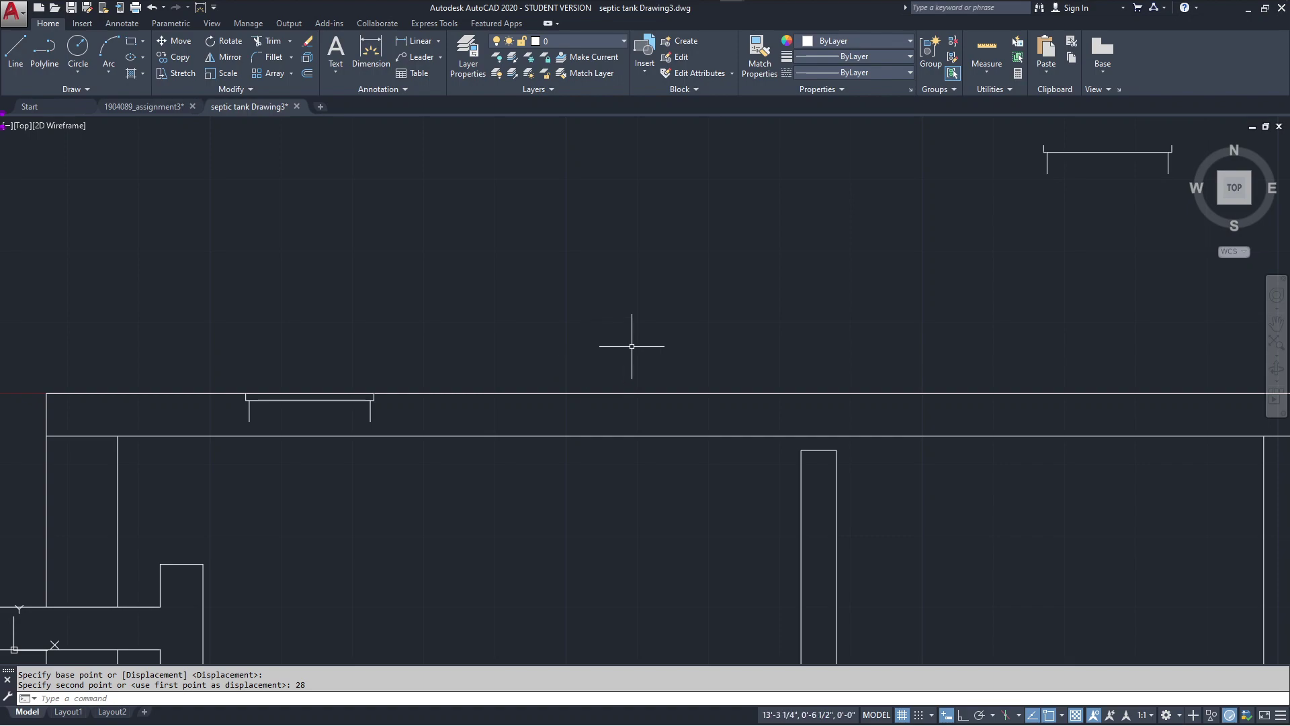
{"action": "middle_click_drag", "start_coordinate": [683, 299], "coordinate": [617, 339]}
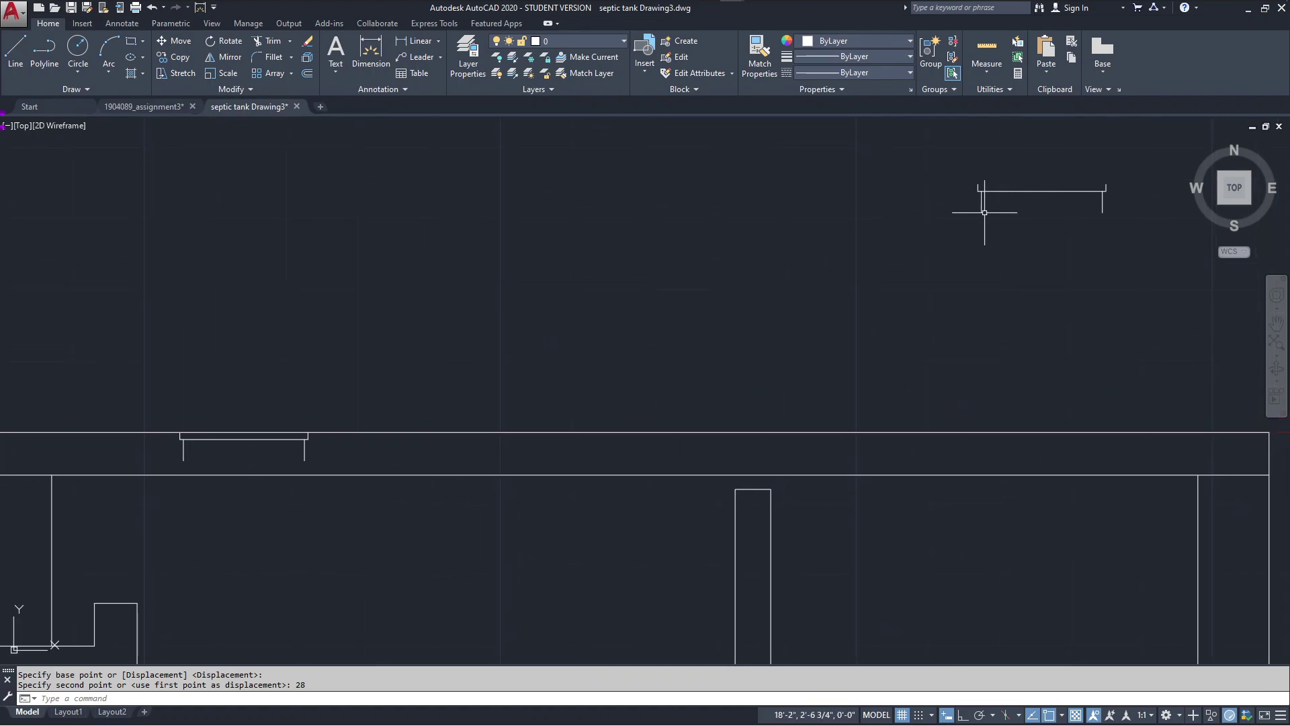
{"action": "left_click", "coordinate": [169, 411]}
{"action": "left_click", "coordinate": [296, 464]}
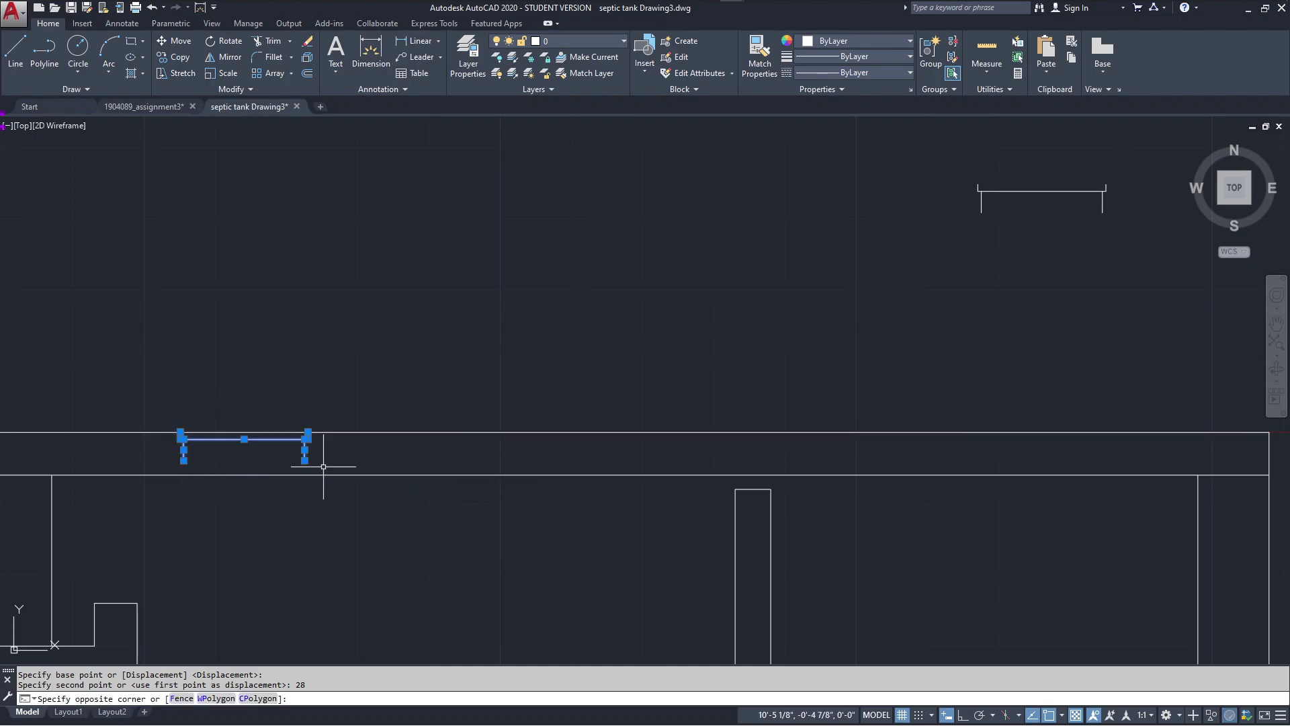
{"action": "left_click", "coordinate": [176, 58]}
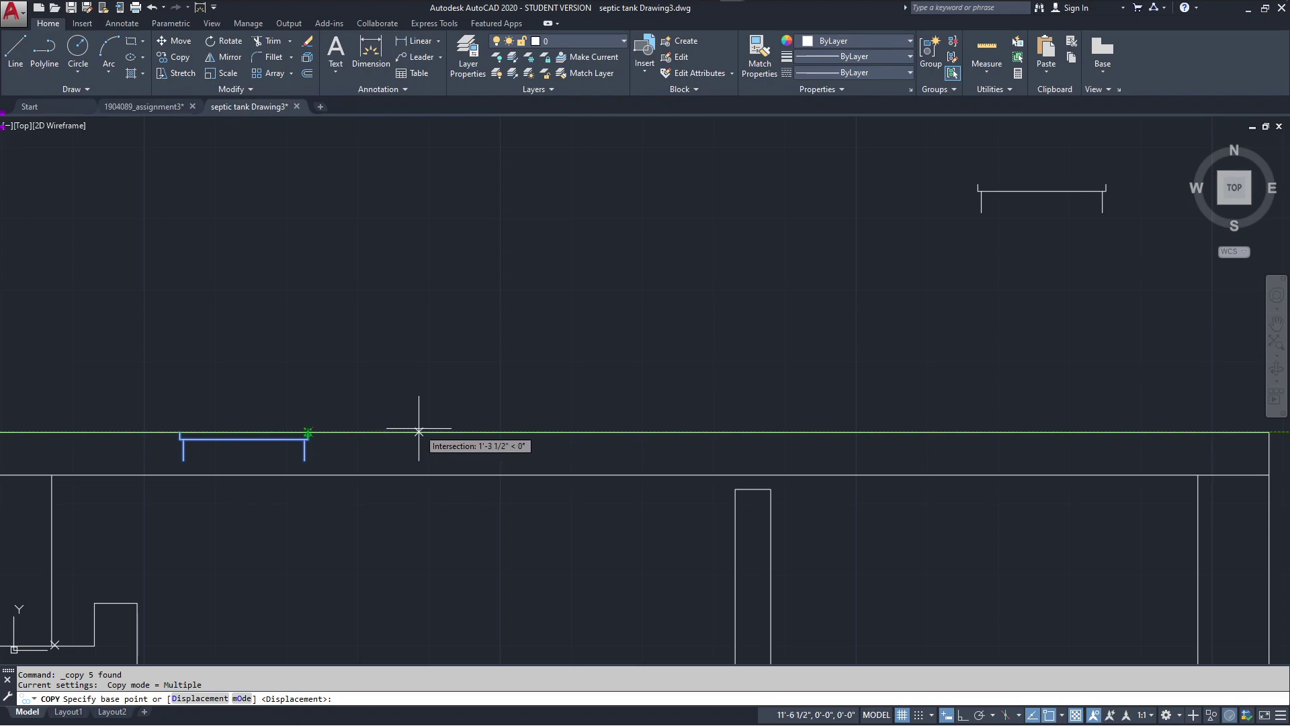
{"action": "type", "text": "8'5"}
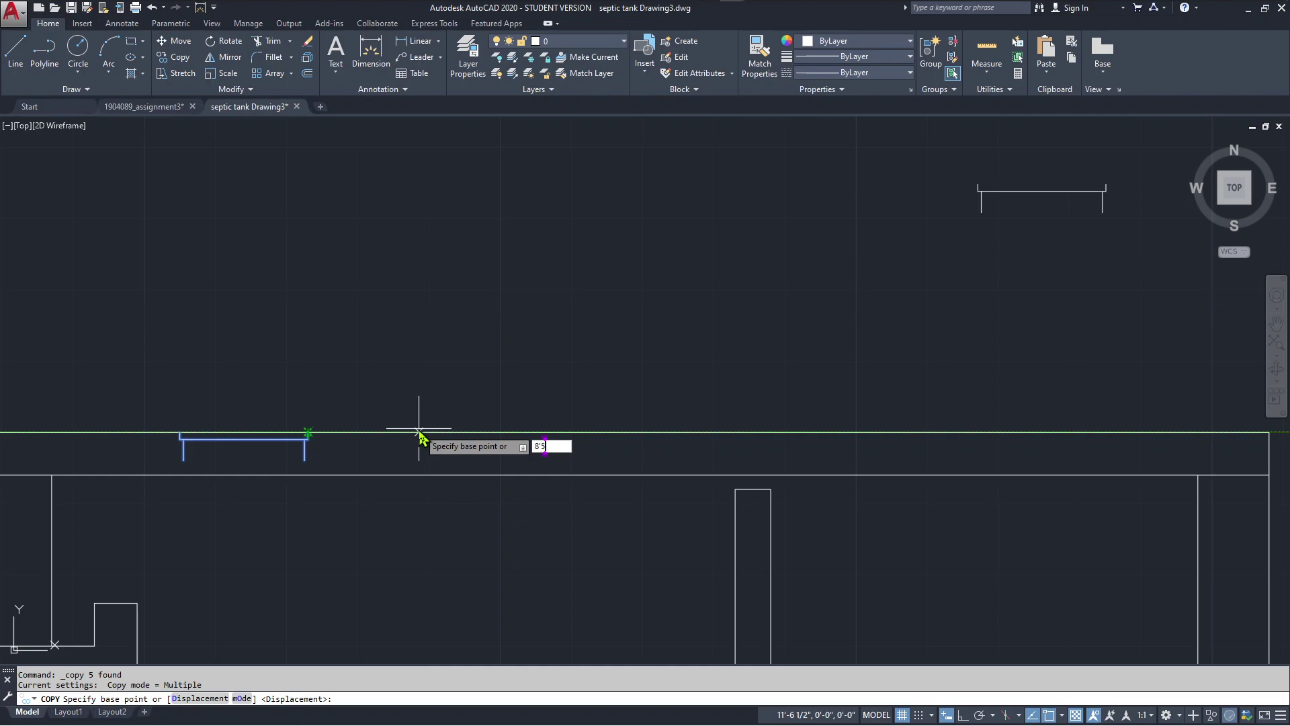
{"action": "key", "text": "Return"}
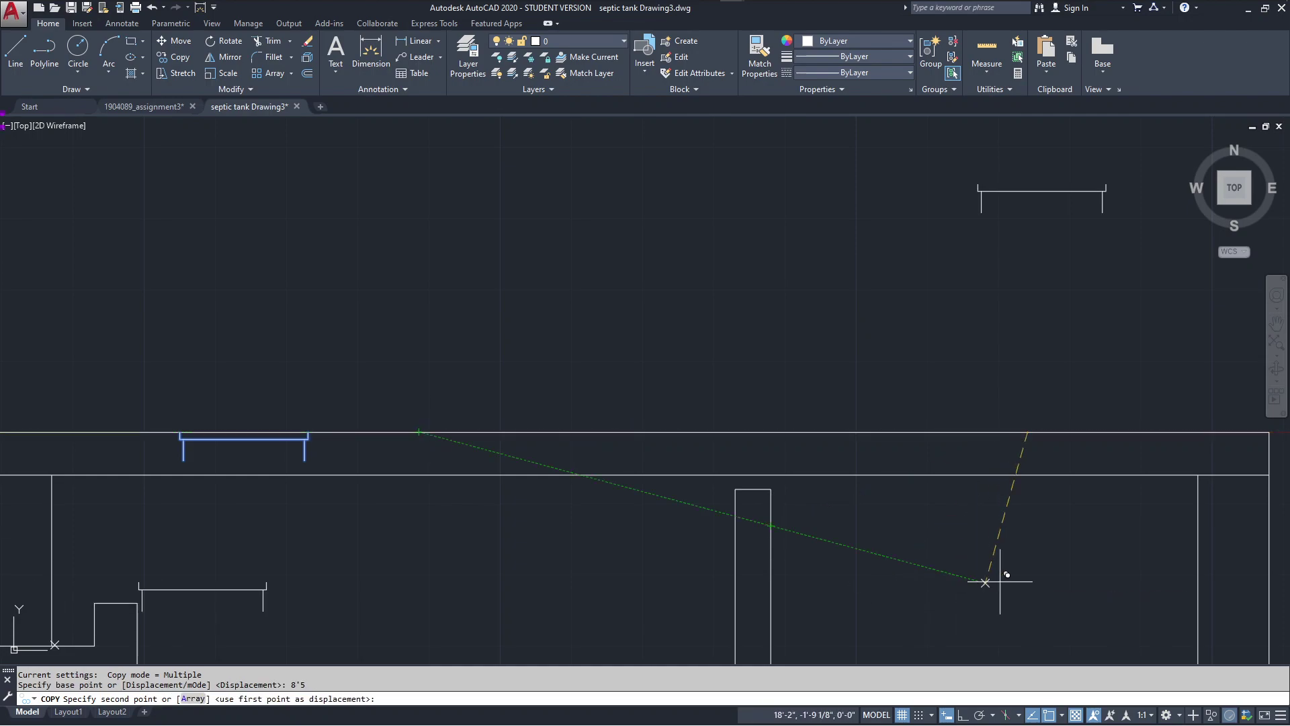
{"action": "scroll", "coordinate": [981, 491], "scroll_direction": "down", "scroll_amount": 2}
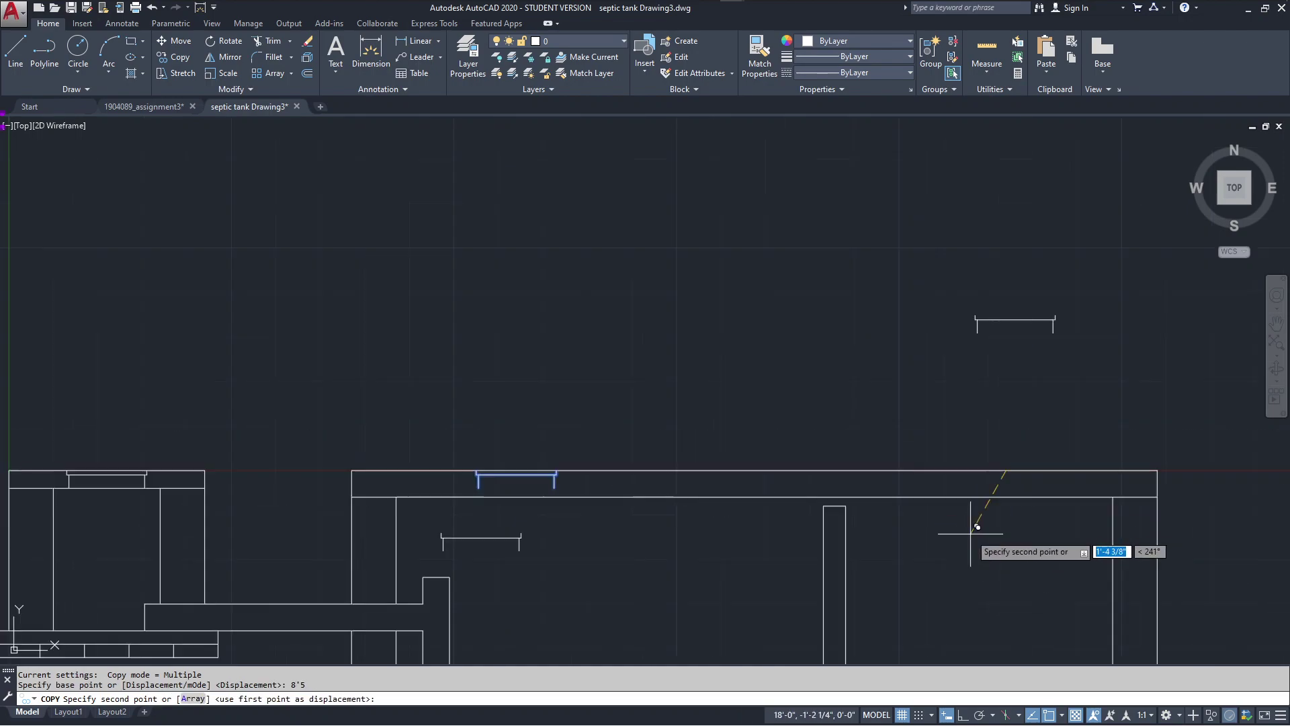
{"action": "left_click", "coordinate": [1063, 396]}
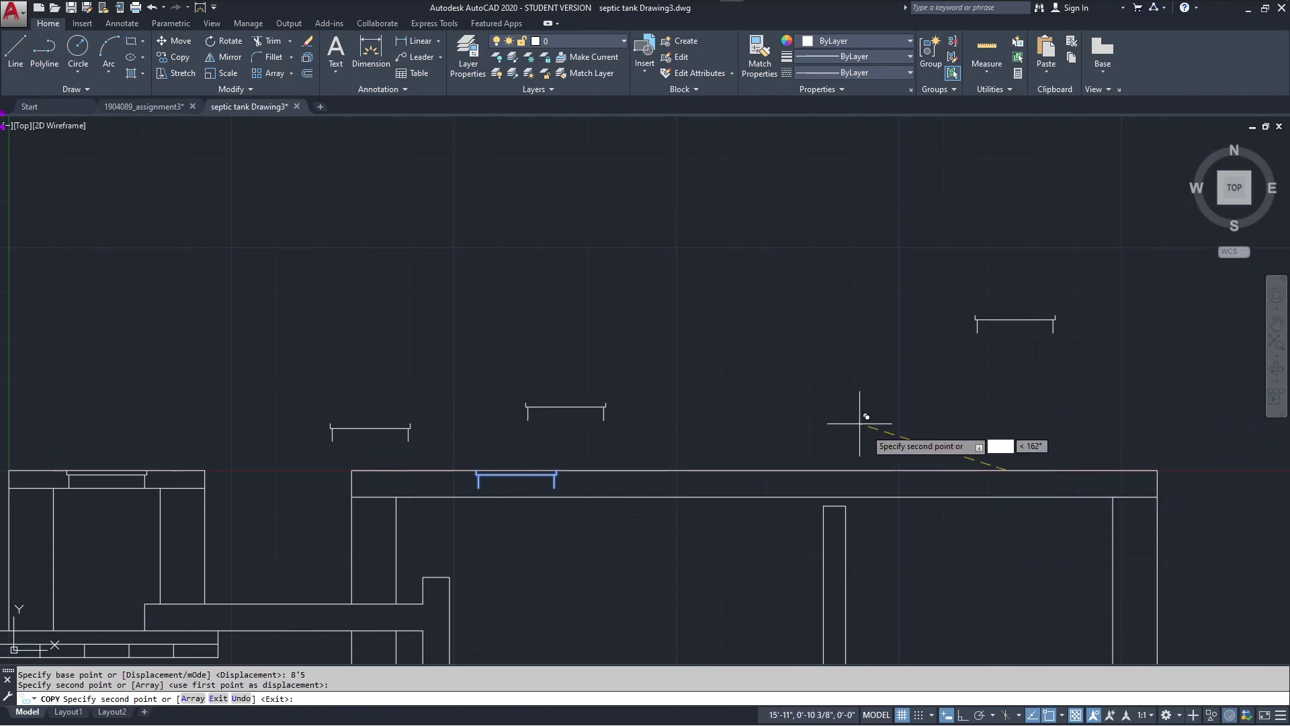
{"action": "key", "text": "Escape"}
{"action": "left_click", "coordinate": [691, 363]}
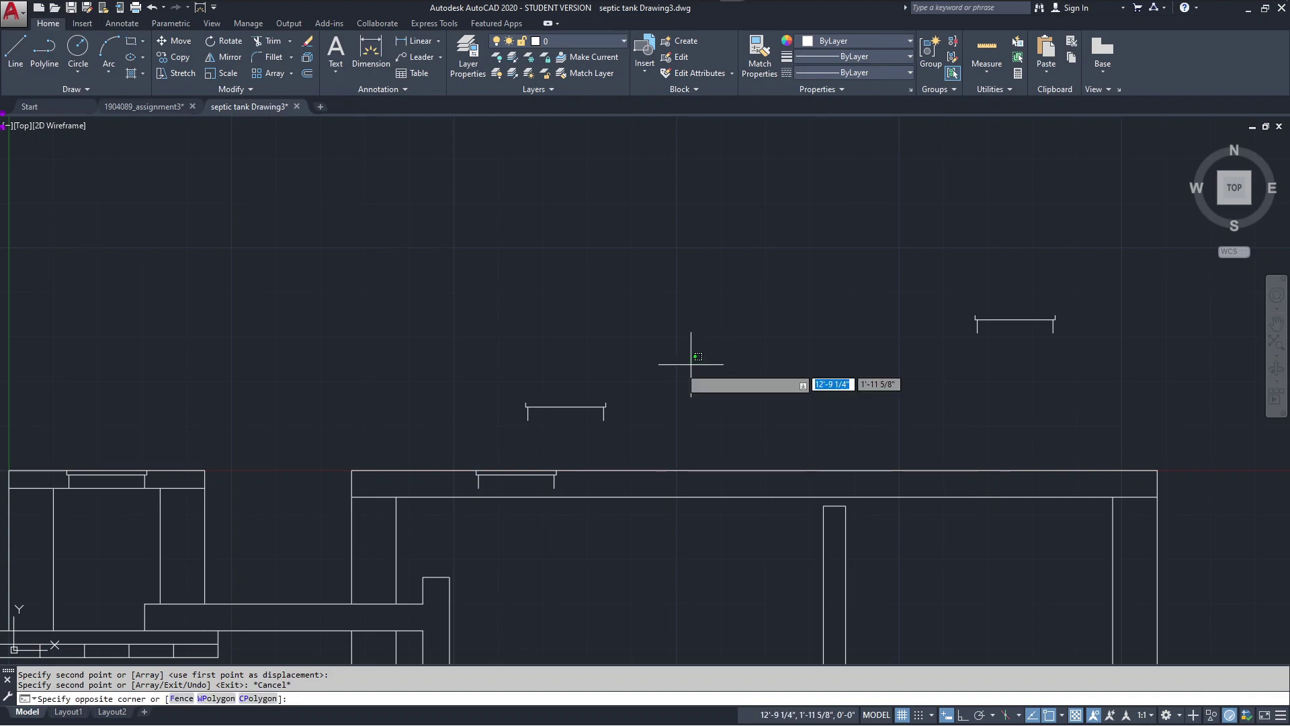
{"action": "left_click", "coordinate": [462, 434]}
{"action": "key", "text": "Delete"}
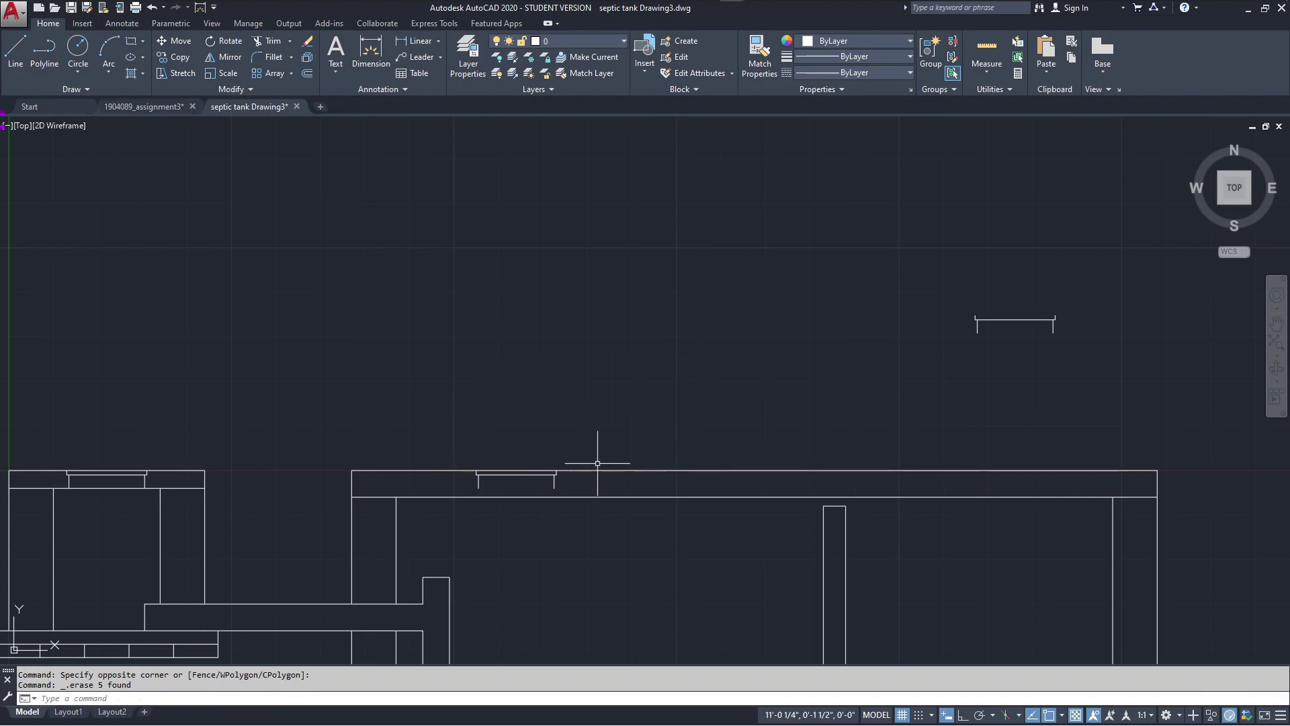
{"action": "scroll", "coordinate": [608, 462], "scroll_direction": "down", "scroll_amount": 2}
{"action": "scroll", "coordinate": [706, 542], "scroll_direction": "up", "scroll_amount": 2}
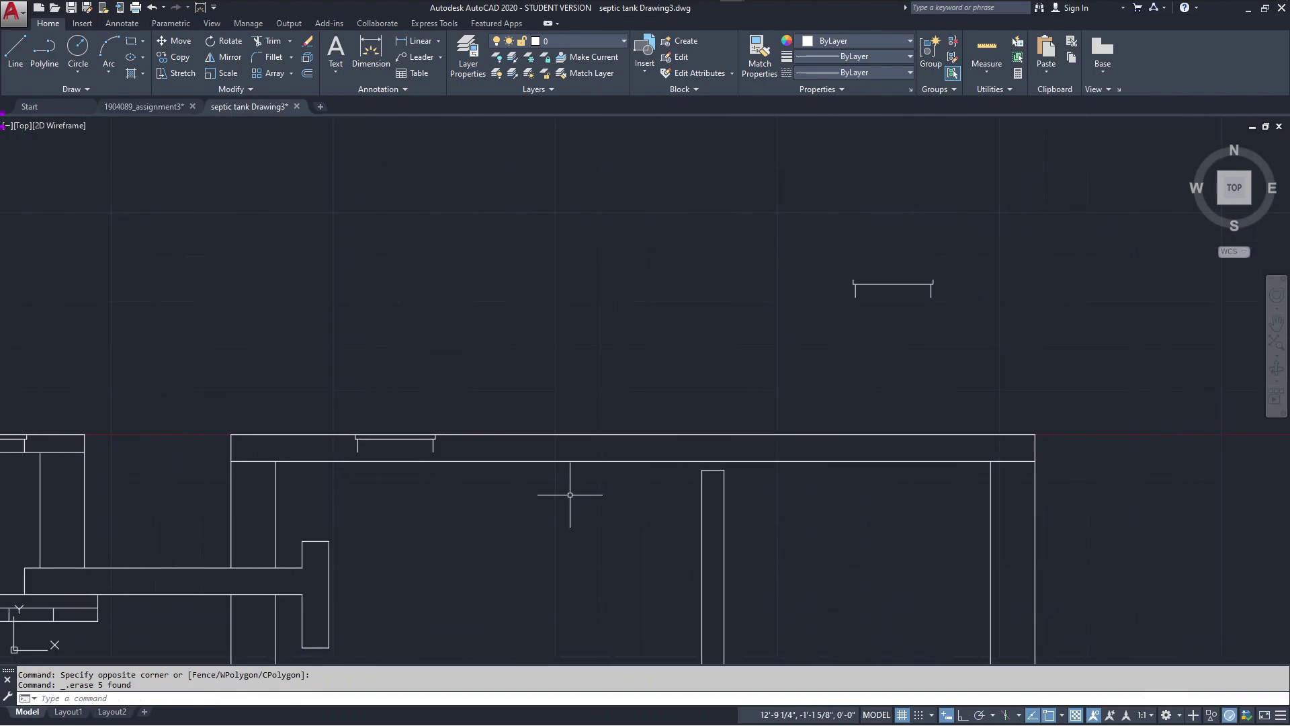
{"action": "middle_click_drag", "start_coordinate": [538, 497], "coordinate": [487, 505]}
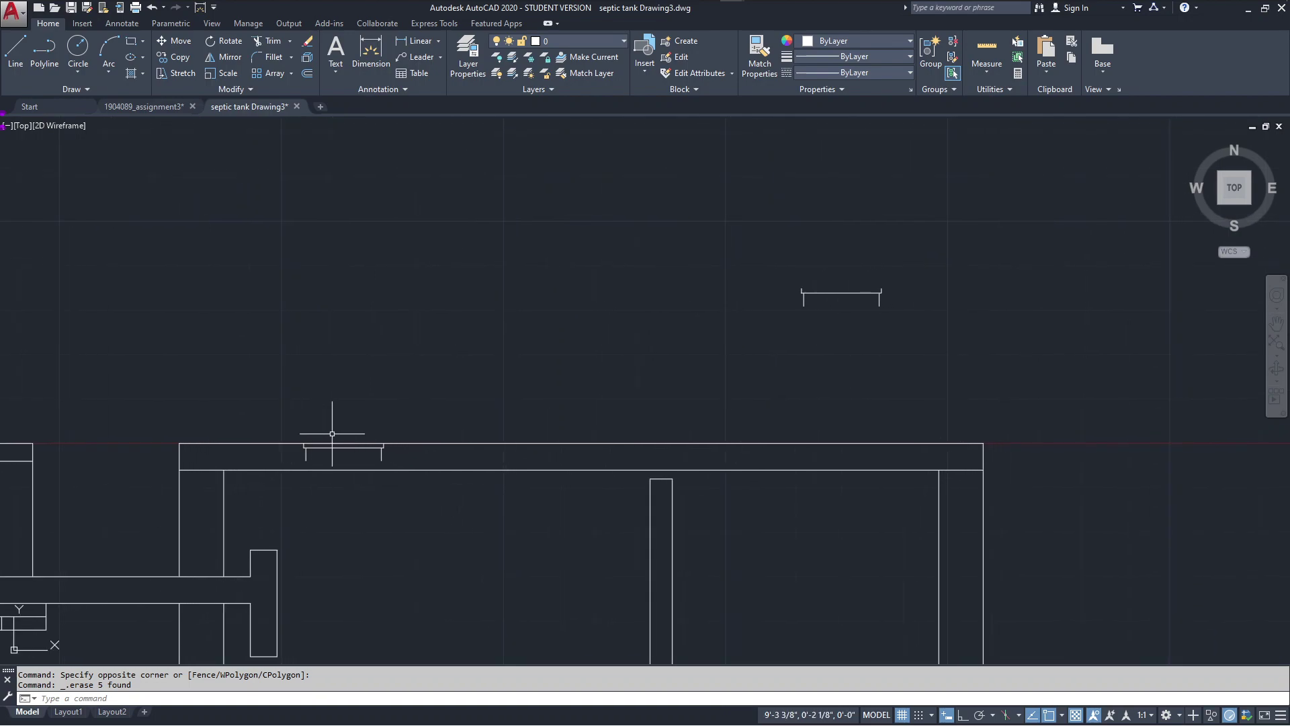
{"action": "scroll", "coordinate": [337, 429], "scroll_direction": "up", "scroll_amount": 2}
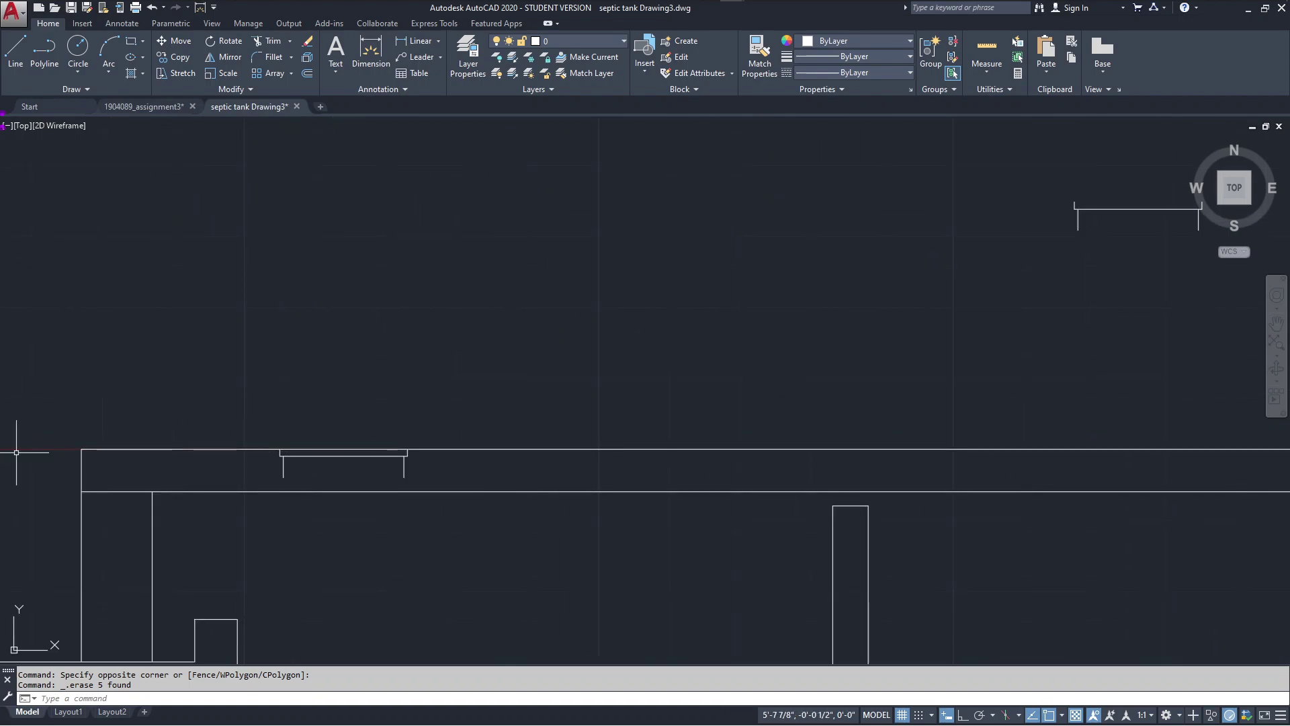
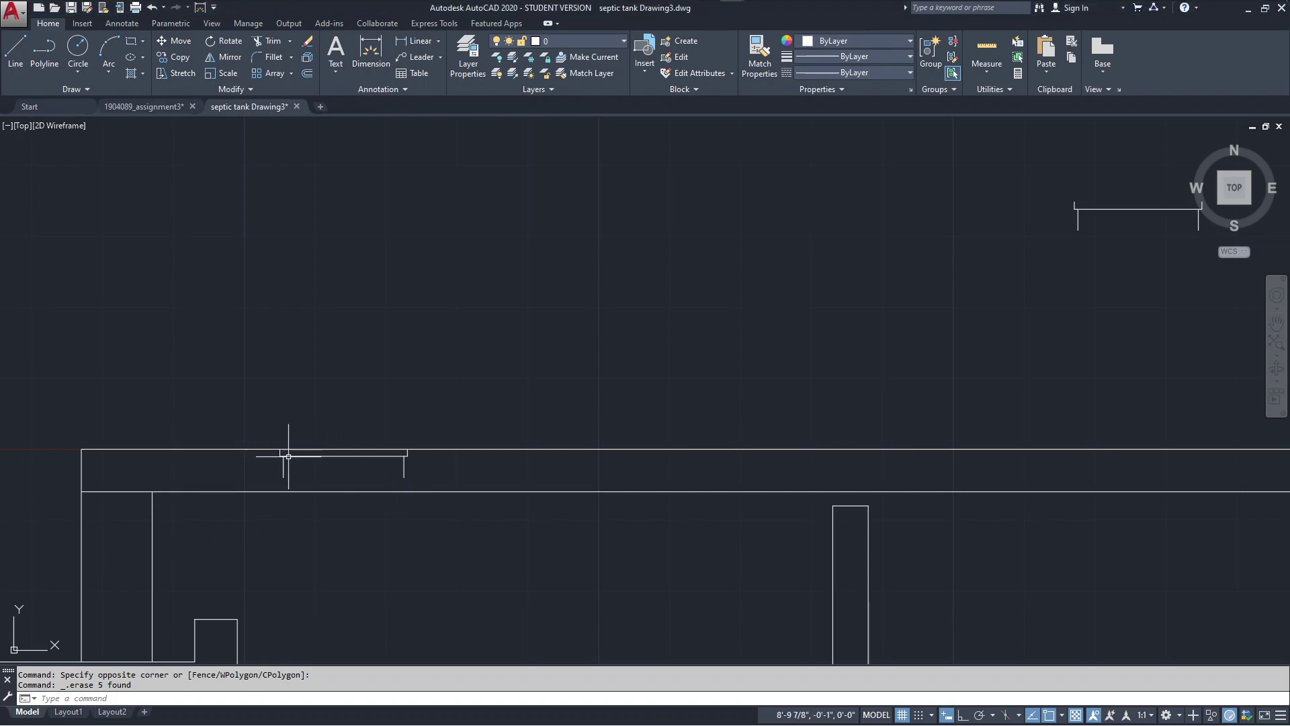
- Select the manhole-cover bracket and start a vertical mirror at 4, then cancel it
{"action": "left_click", "coordinate": [213, 403]}
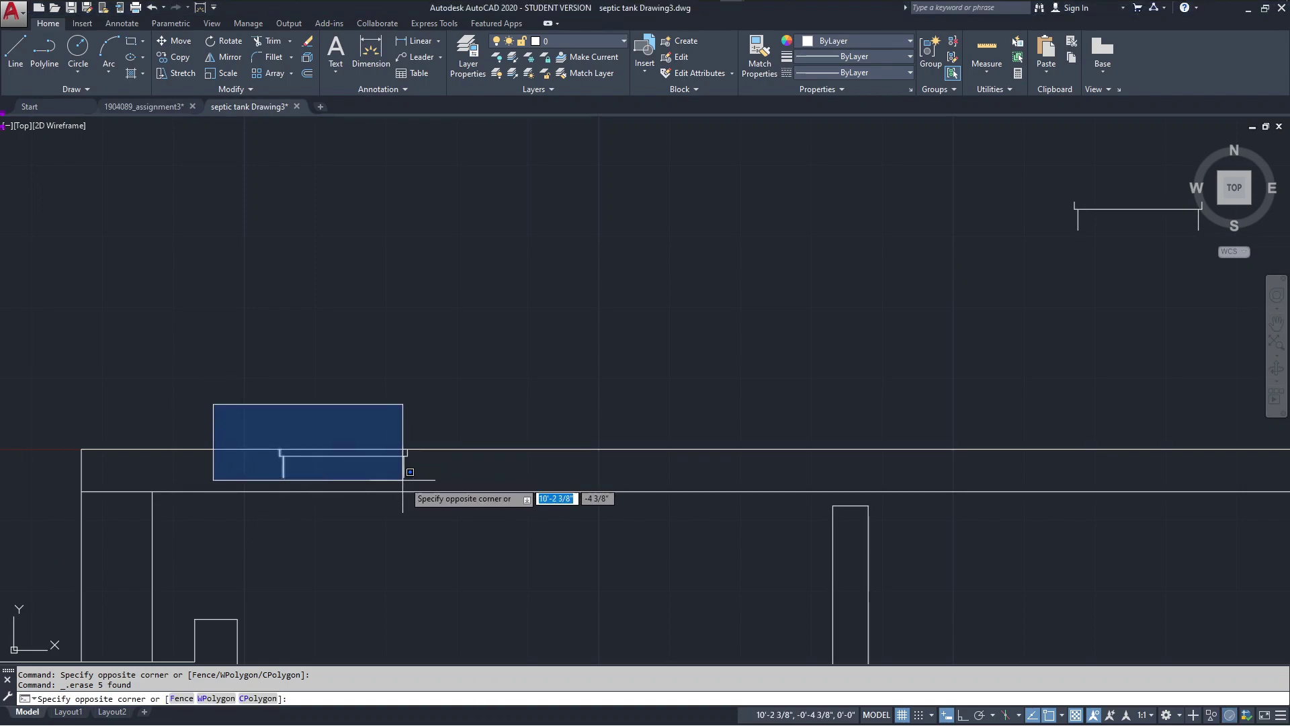
{"action": "left_click", "coordinate": [423, 481]}
{"action": "scroll", "coordinate": [800, 384], "scroll_direction": "down", "scroll_amount": 2}
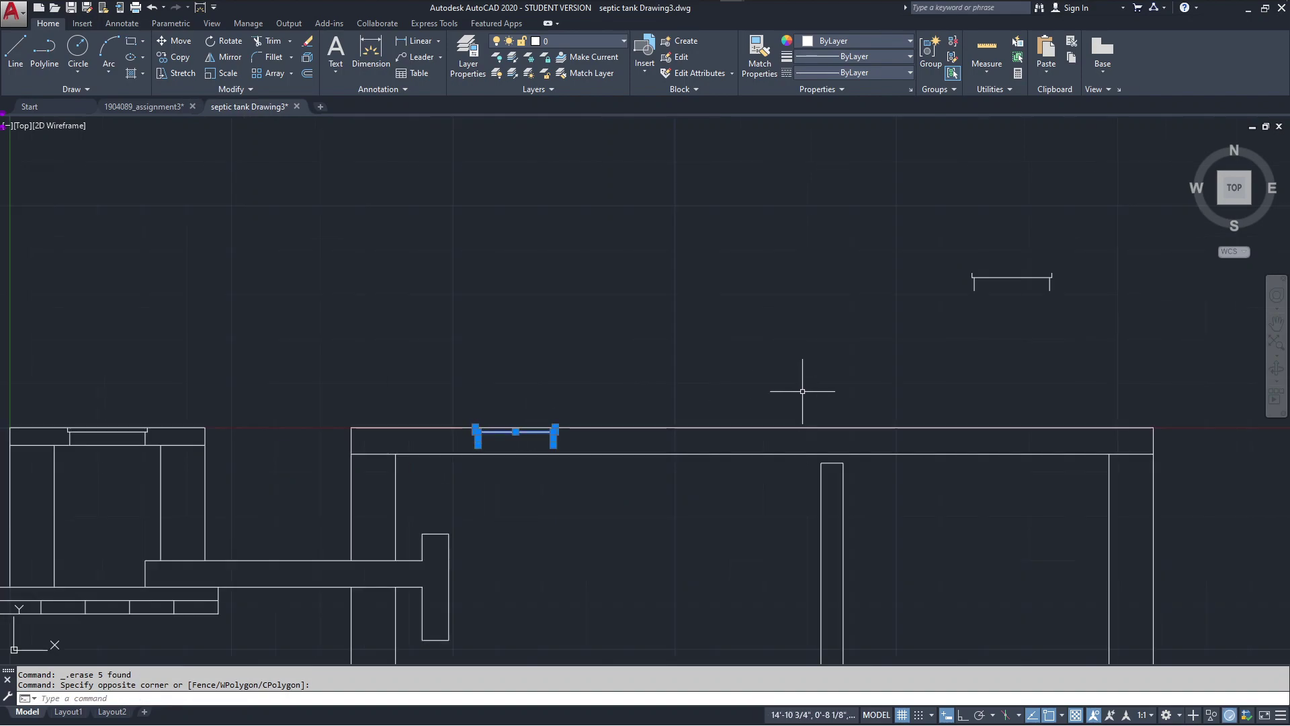
{"action": "middle_click_drag", "start_coordinate": [800, 383], "coordinate": [627, 393]}
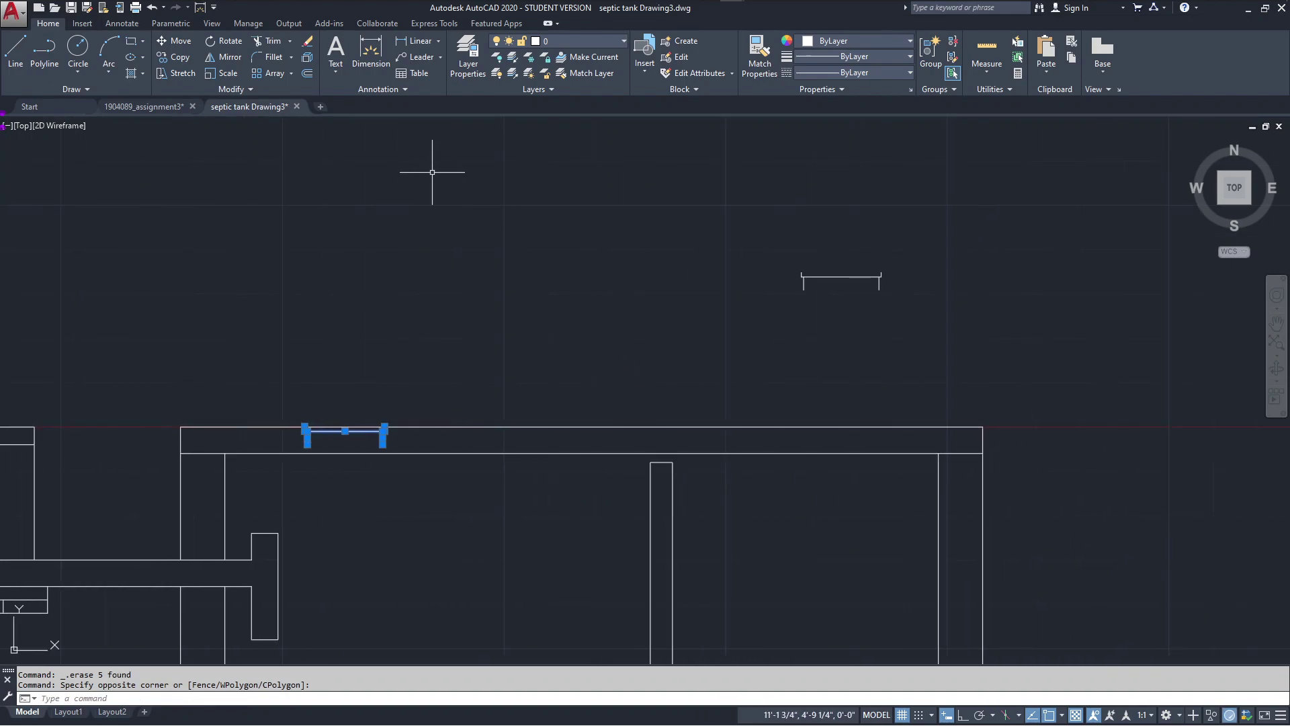
{"action": "left_click", "coordinate": [226, 57]}
{"action": "scroll", "coordinate": [381, 326], "scroll_direction": "up", "scroll_amount": 2}
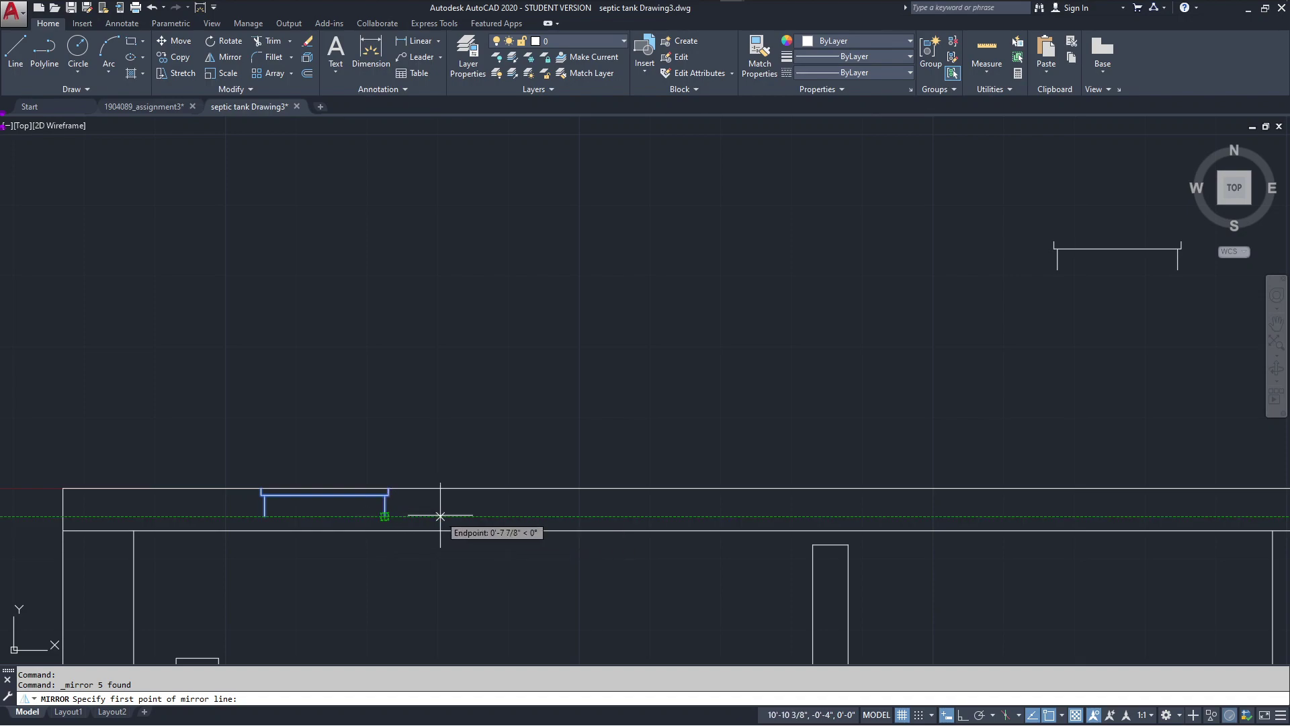
{"action": "type", "text": "4'2.5"}
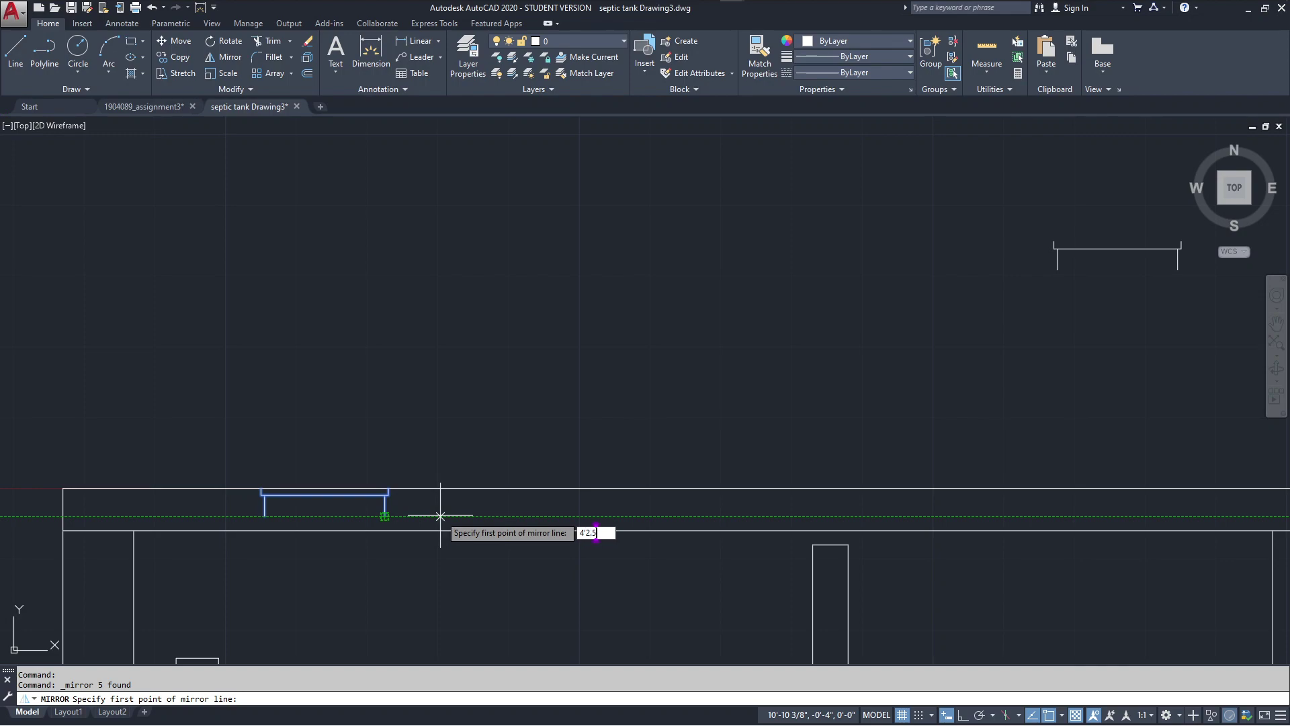
{"action": "key", "text": "Return"}
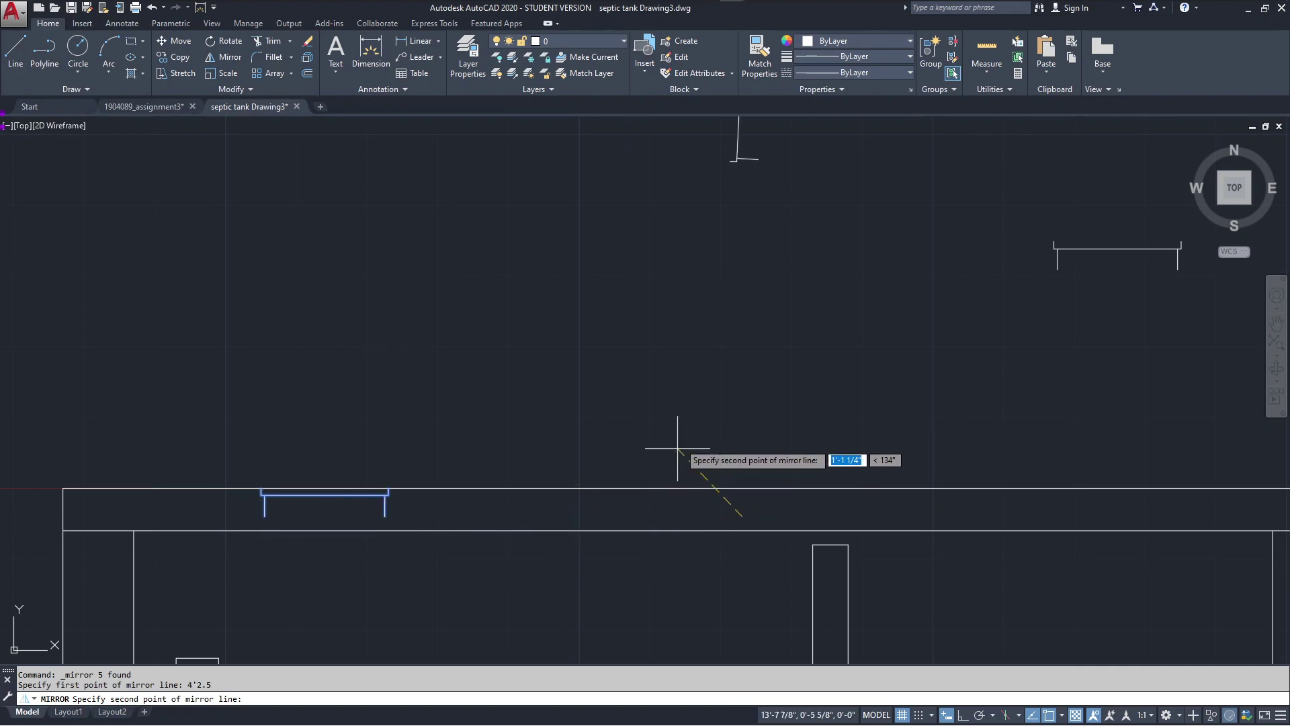
{"action": "left_click", "coordinate": [964, 715]}
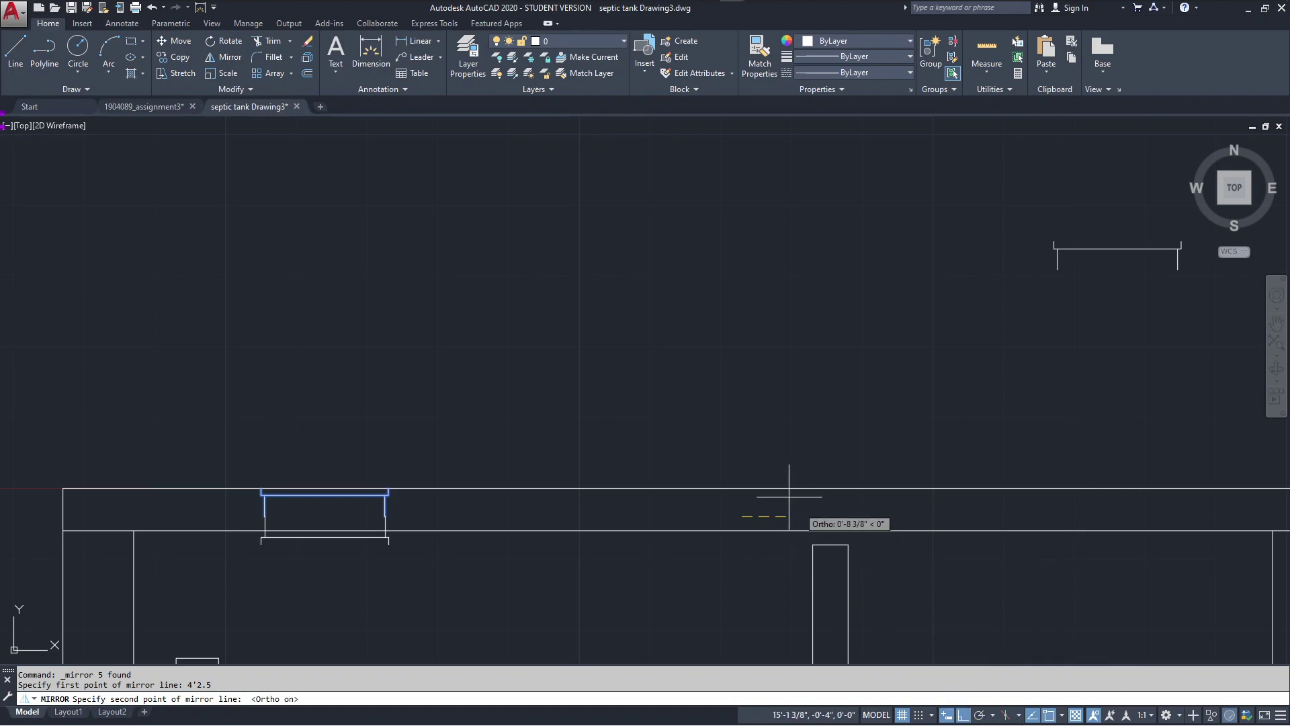
{"action": "left_click", "coordinate": [752, 384]}
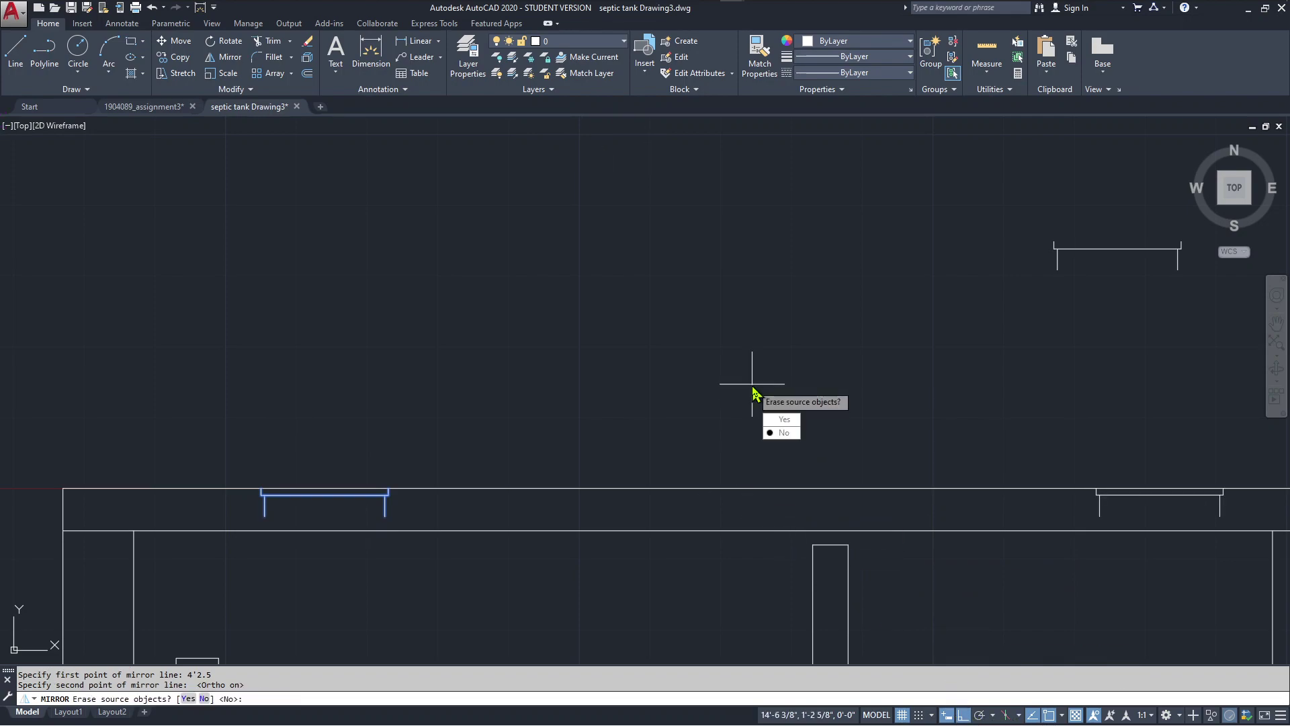
{"action": "key", "text": "Escape"}
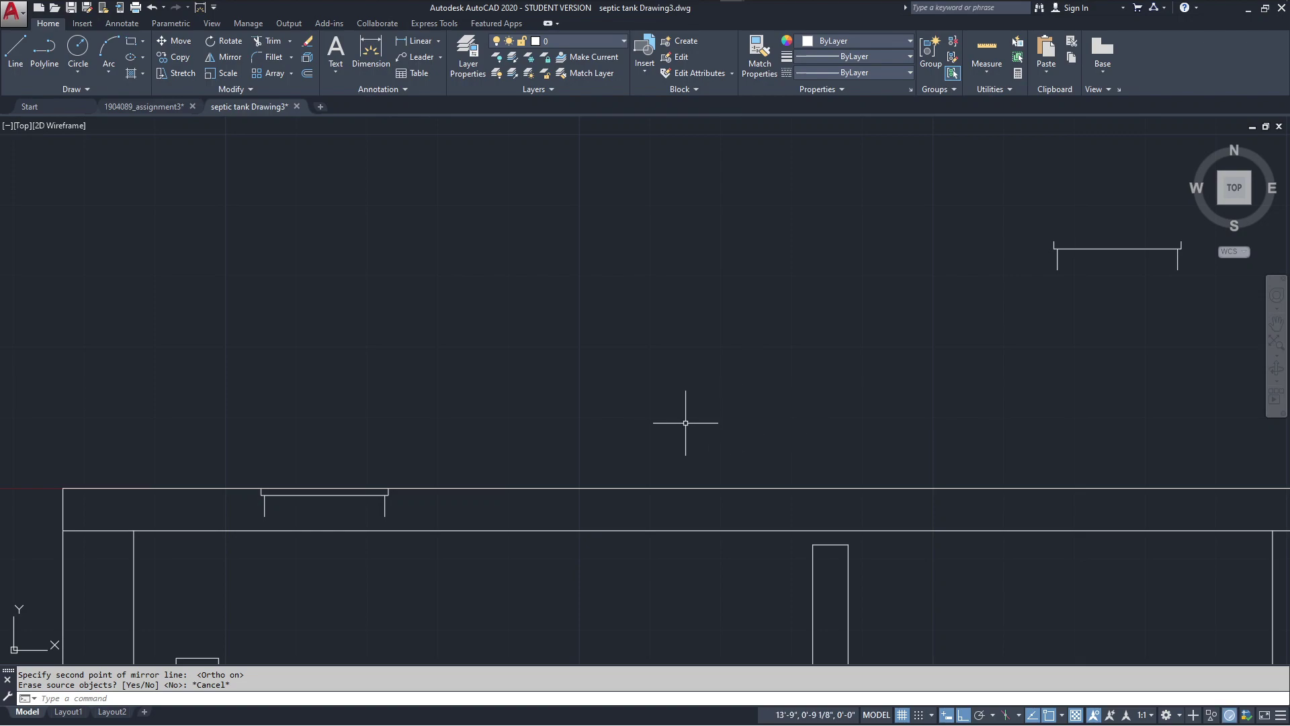
- Reselect the bracket and begin another mirror from its right end, then cancel
{"action": "left_click", "coordinate": [229, 426]}
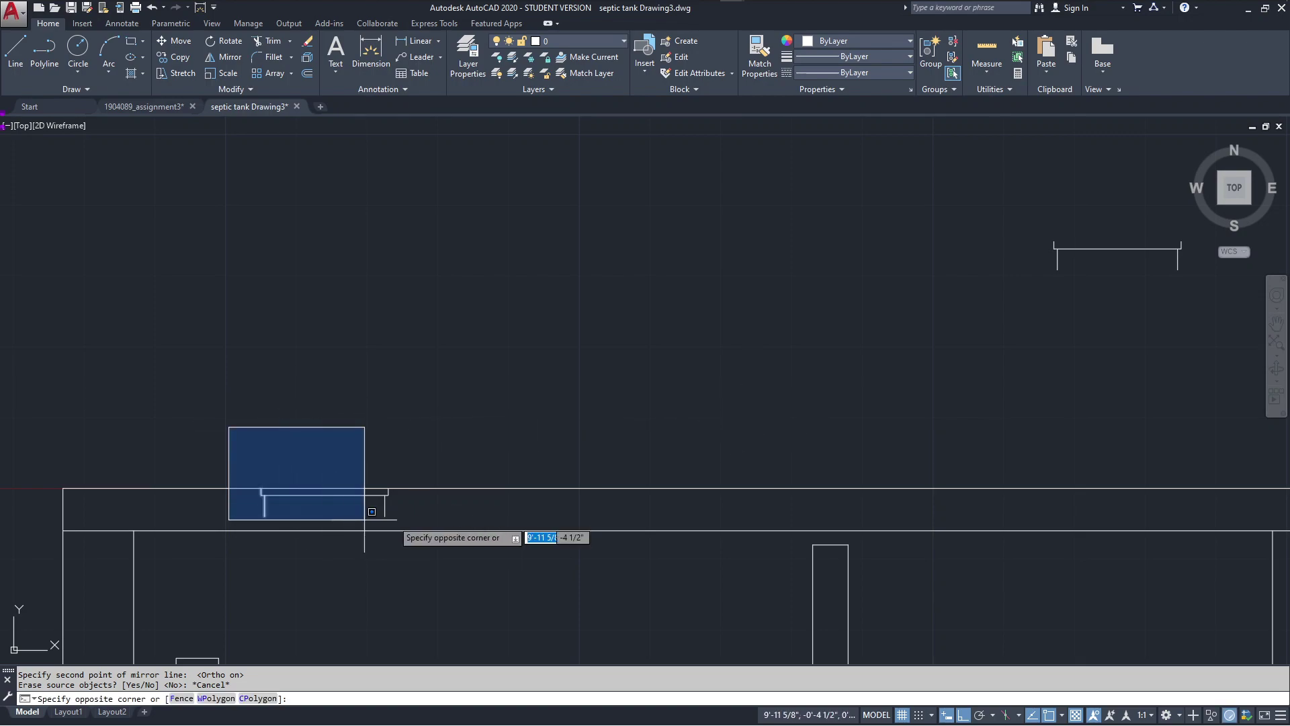
{"action": "left_click", "coordinate": [417, 527]}
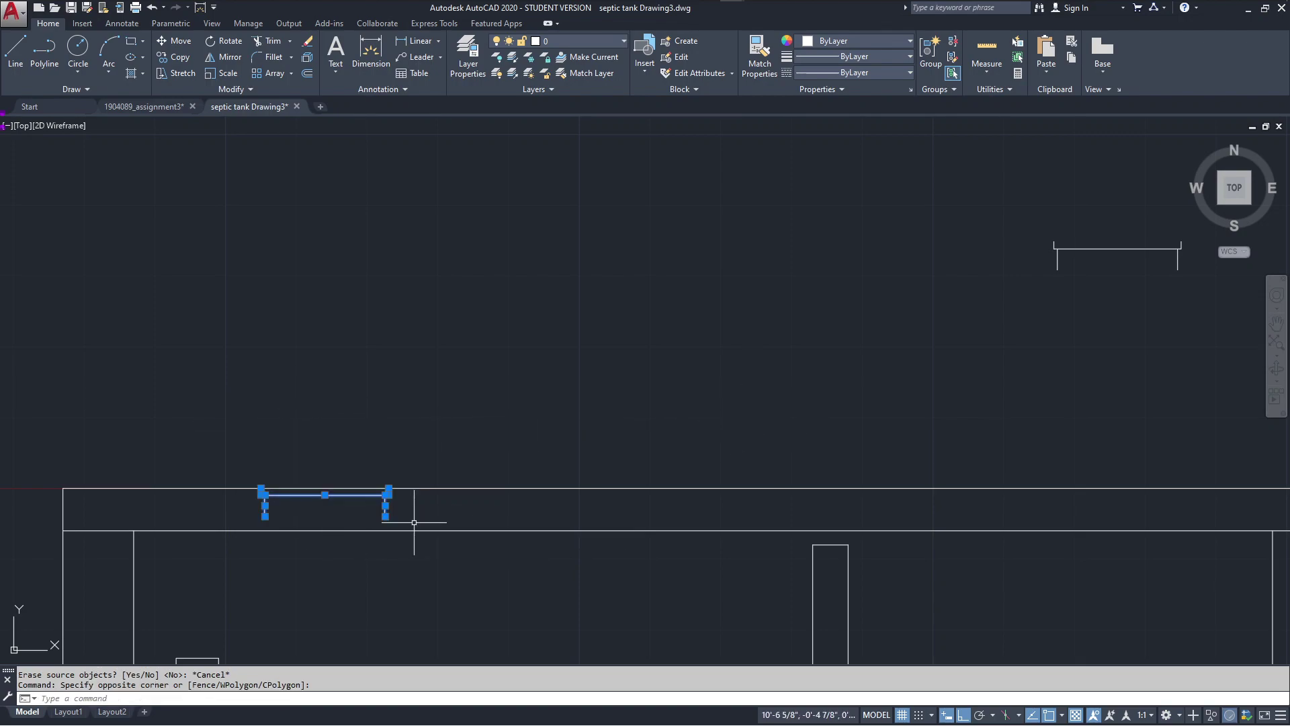
{"action": "left_click", "coordinate": [226, 57]}
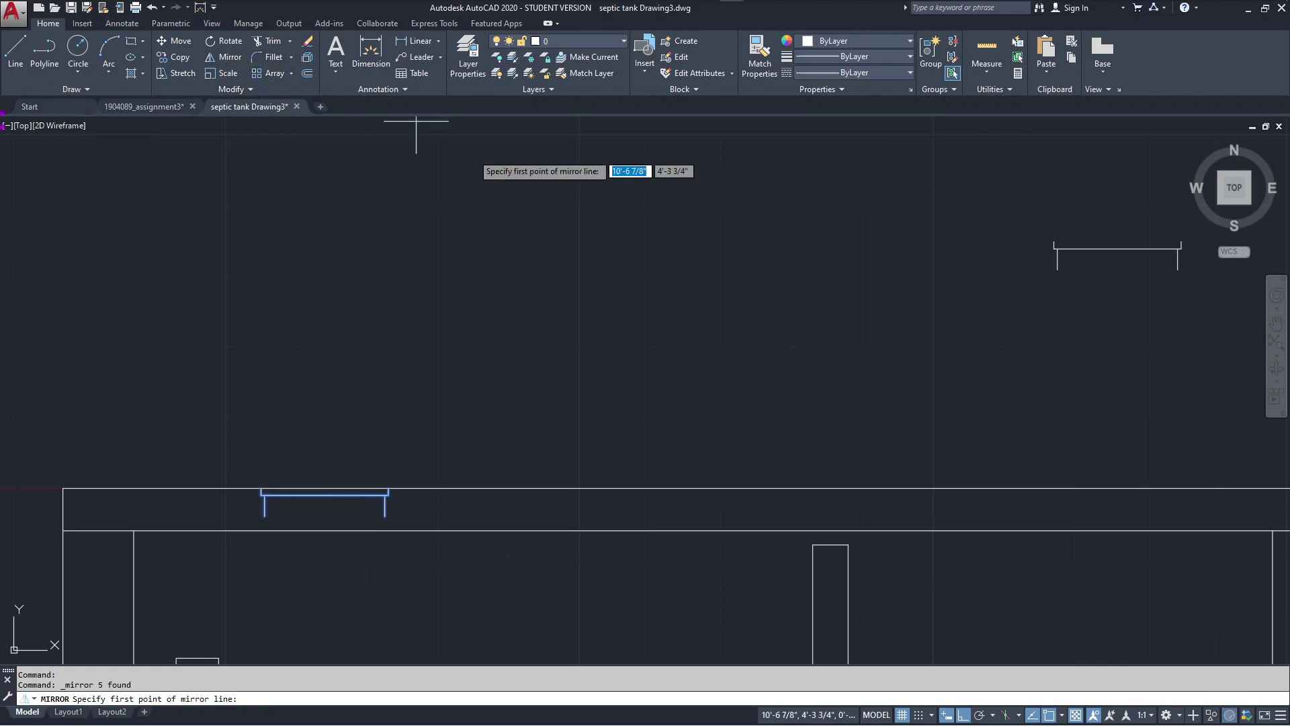
{"action": "left_click", "coordinate": [389, 494]}
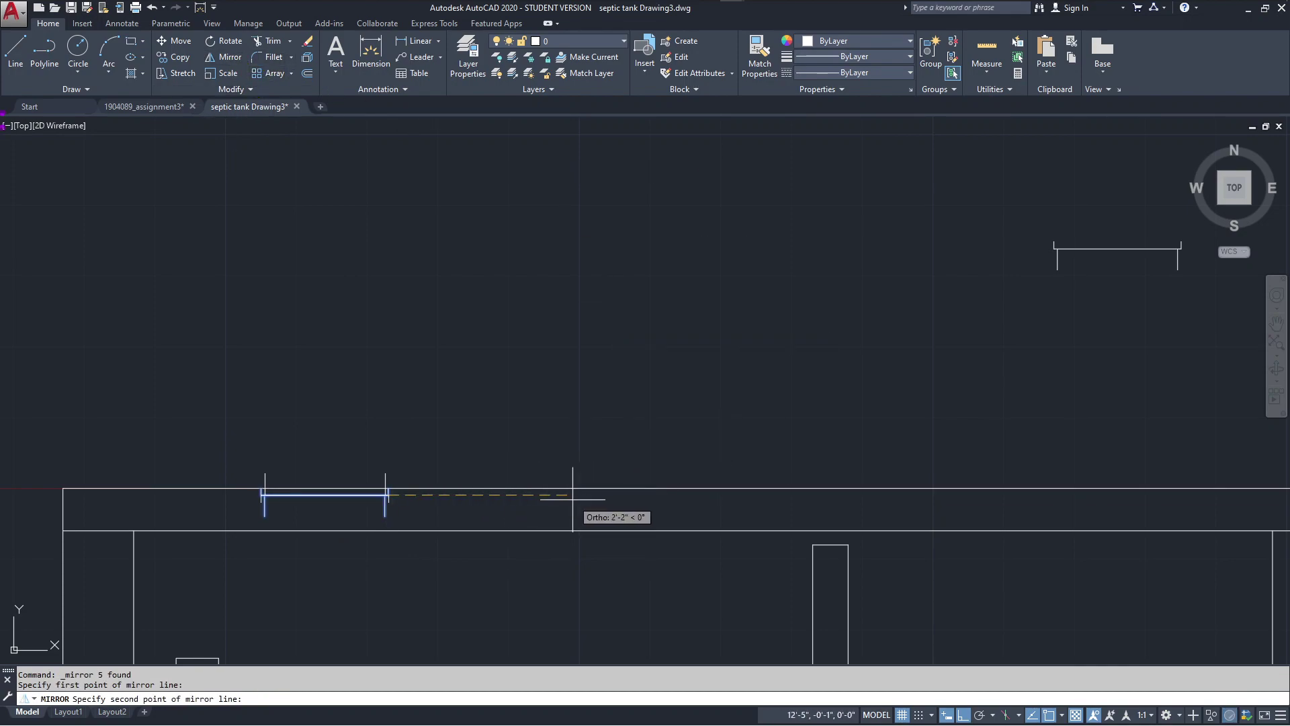
{"action": "key", "text": "Escape"}
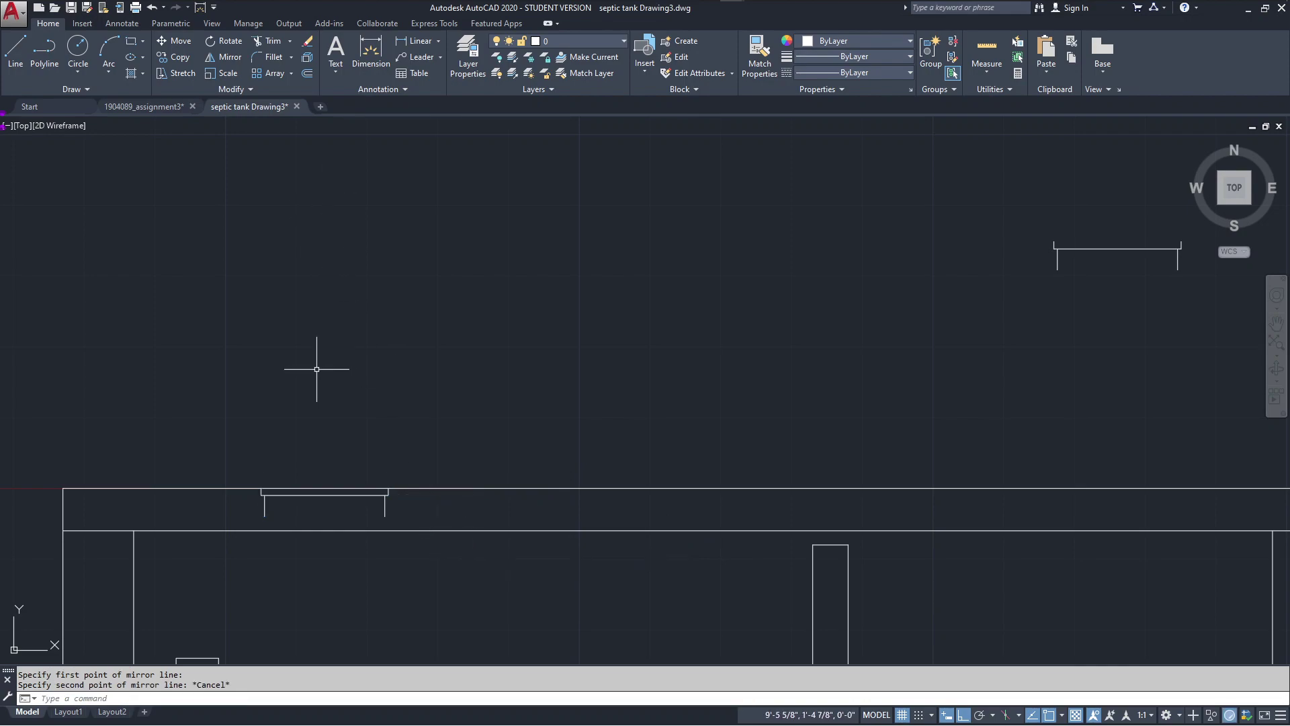
- Mirror the bracket about a vertical line through 4'2.5, keeping the original
{"action": "left_click", "coordinate": [179, 395]}
{"action": "left_click", "coordinate": [442, 540]}
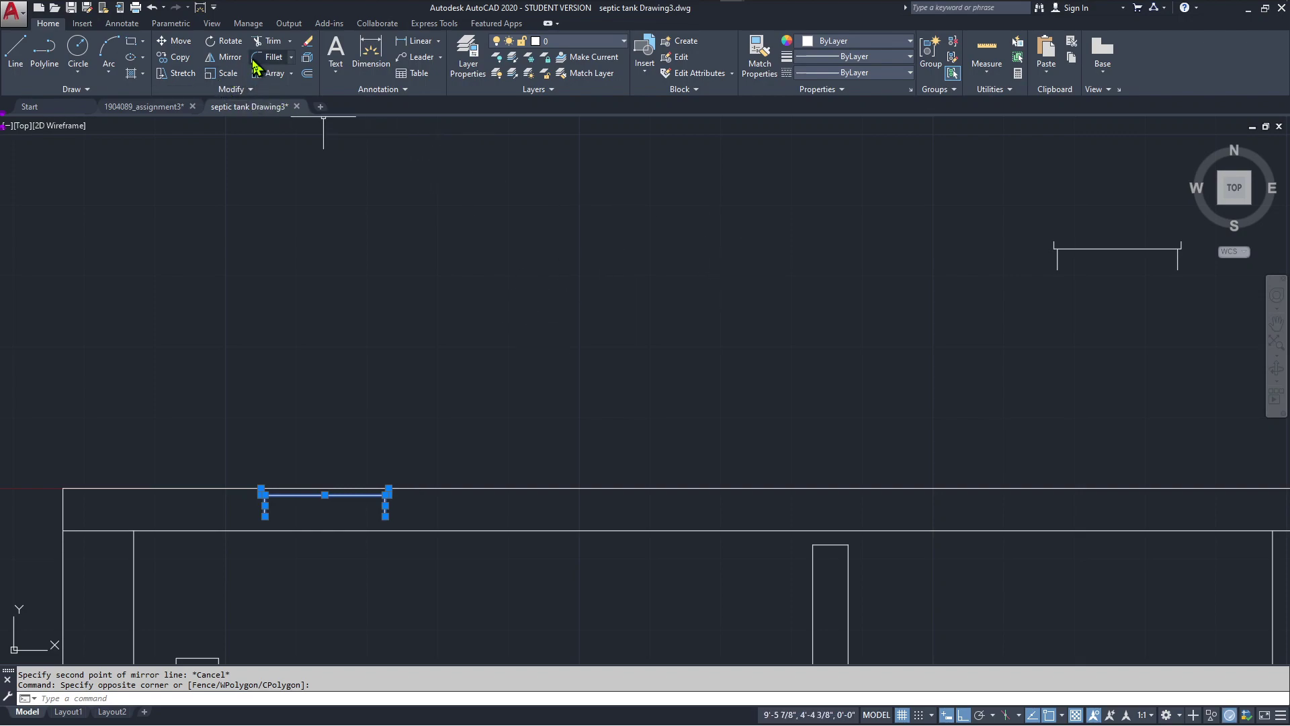
{"action": "left_click", "coordinate": [227, 57]}
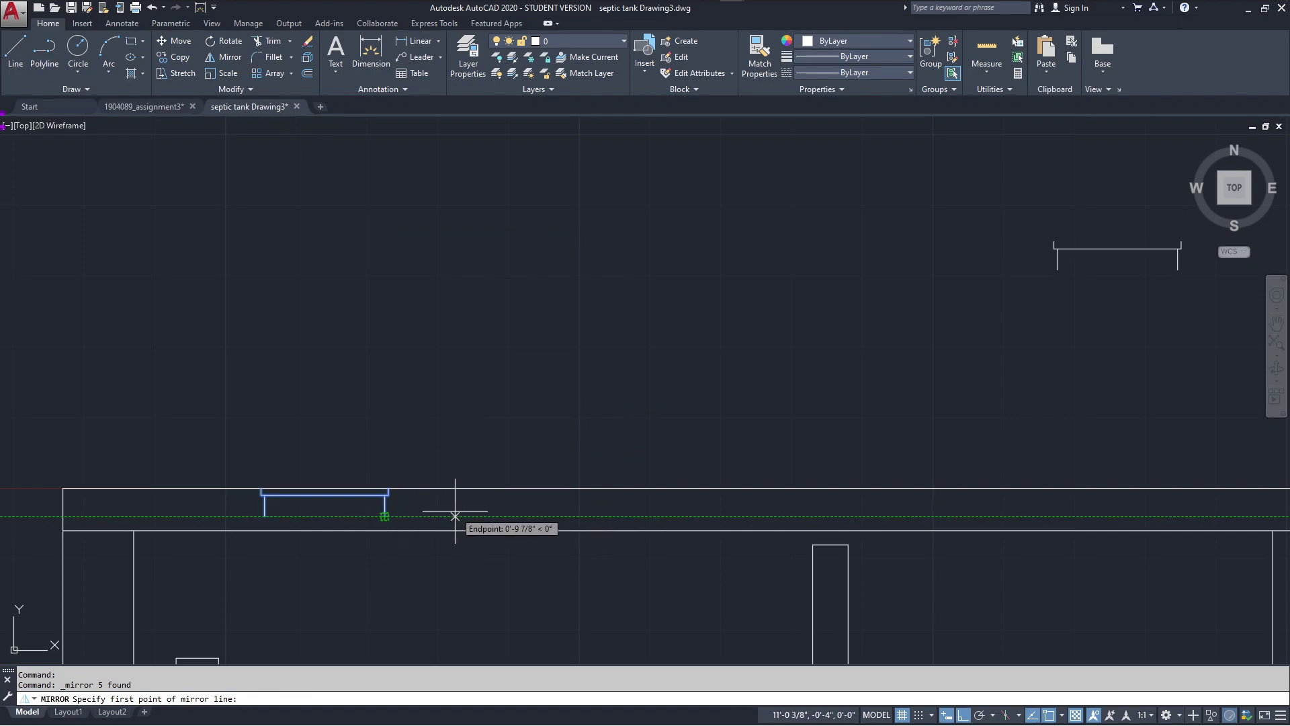
{"action": "type", "text": "4'"}
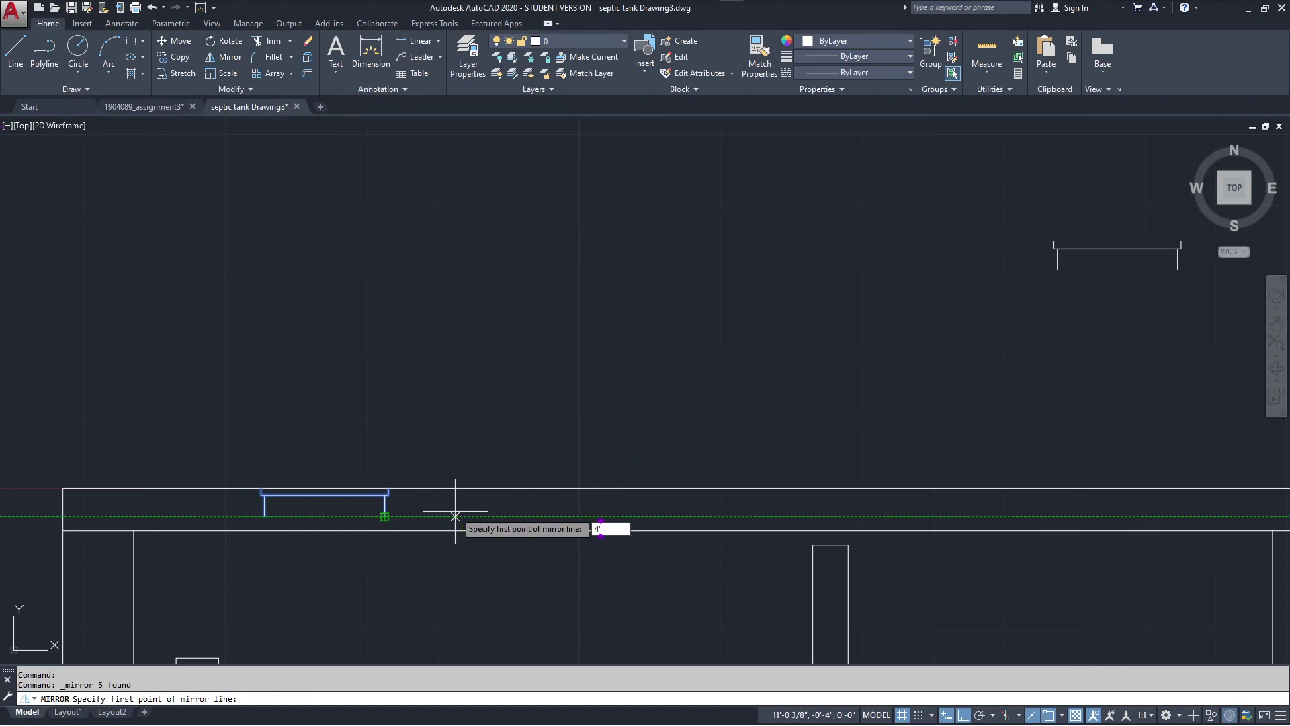
{"action": "type", "text": "2.5"}
{"action": "key", "text": "Return"}
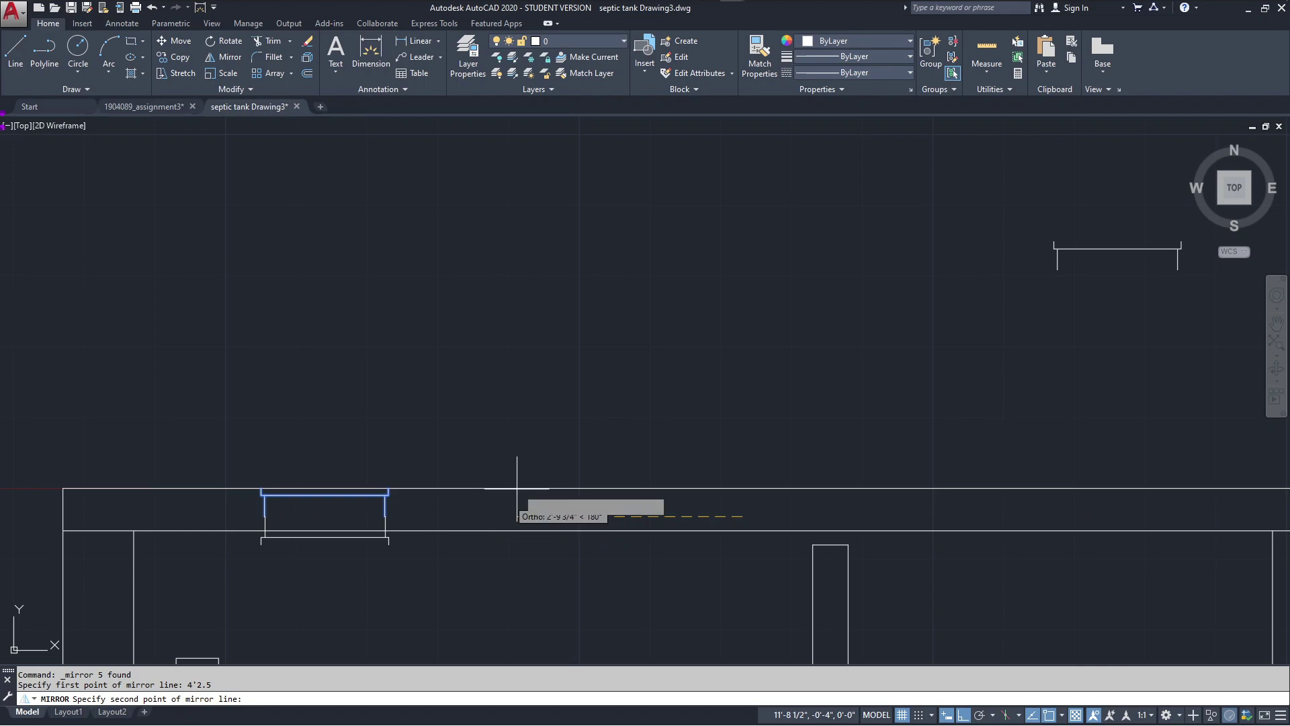
{"action": "left_click", "coordinate": [721, 384]}
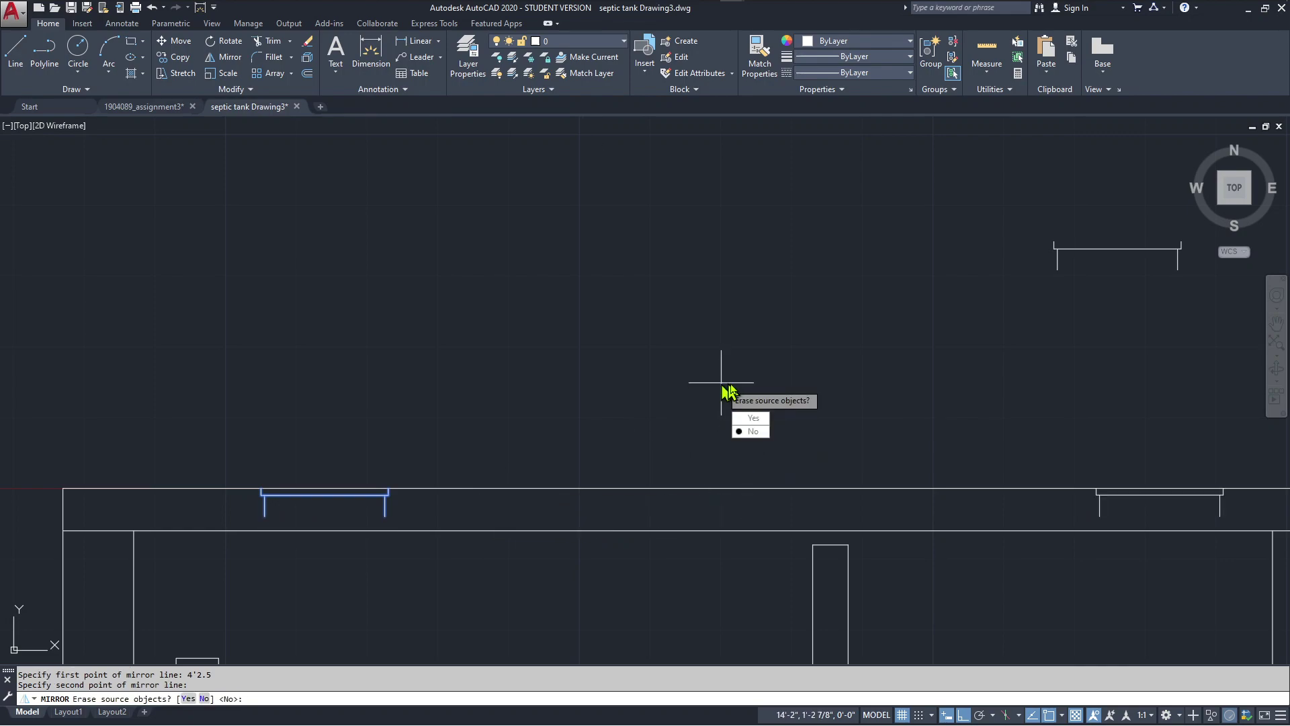
{"action": "left_click", "coordinate": [754, 431]}
- Delete the loose bracket copy floating above the tank
{"action": "scroll", "coordinate": [773, 396], "scroll_direction": "down", "scroll_amount": 2}
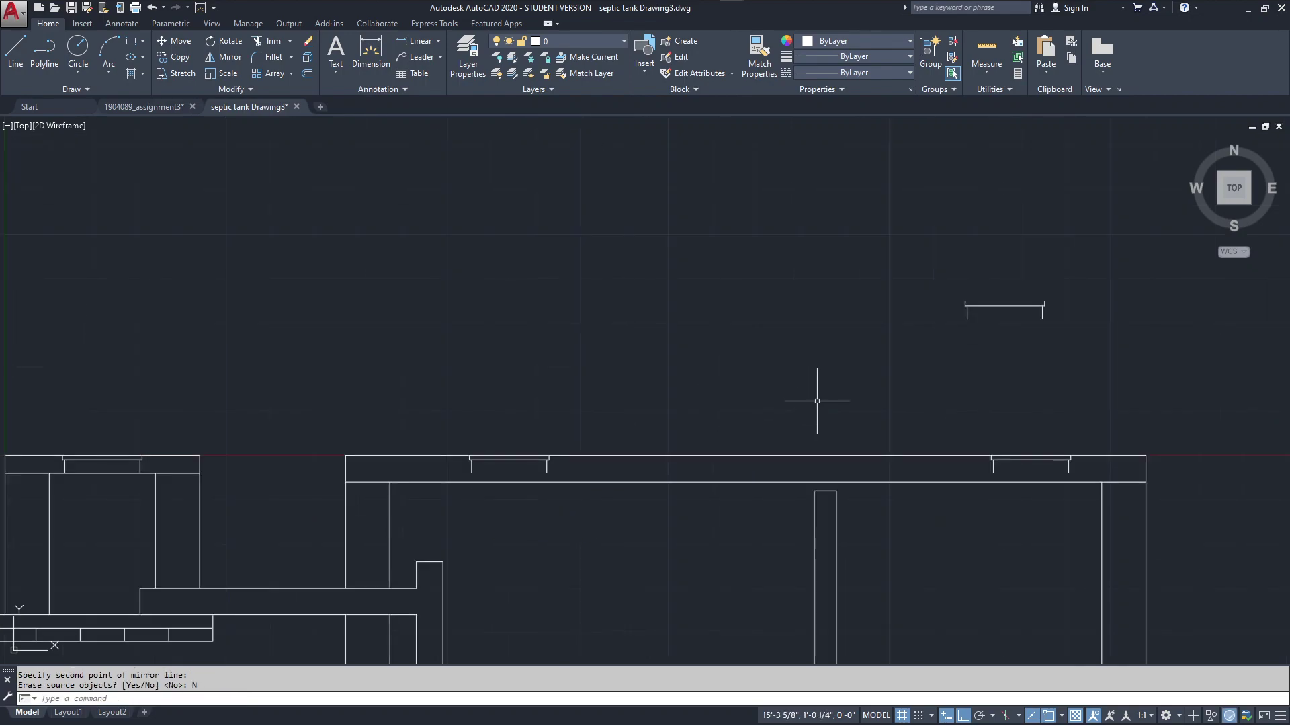
{"action": "scroll", "coordinate": [815, 403], "scroll_direction": "down", "scroll_amount": 2}
{"action": "middle_click_drag", "start_coordinate": [947, 516], "coordinate": [807, 464]}
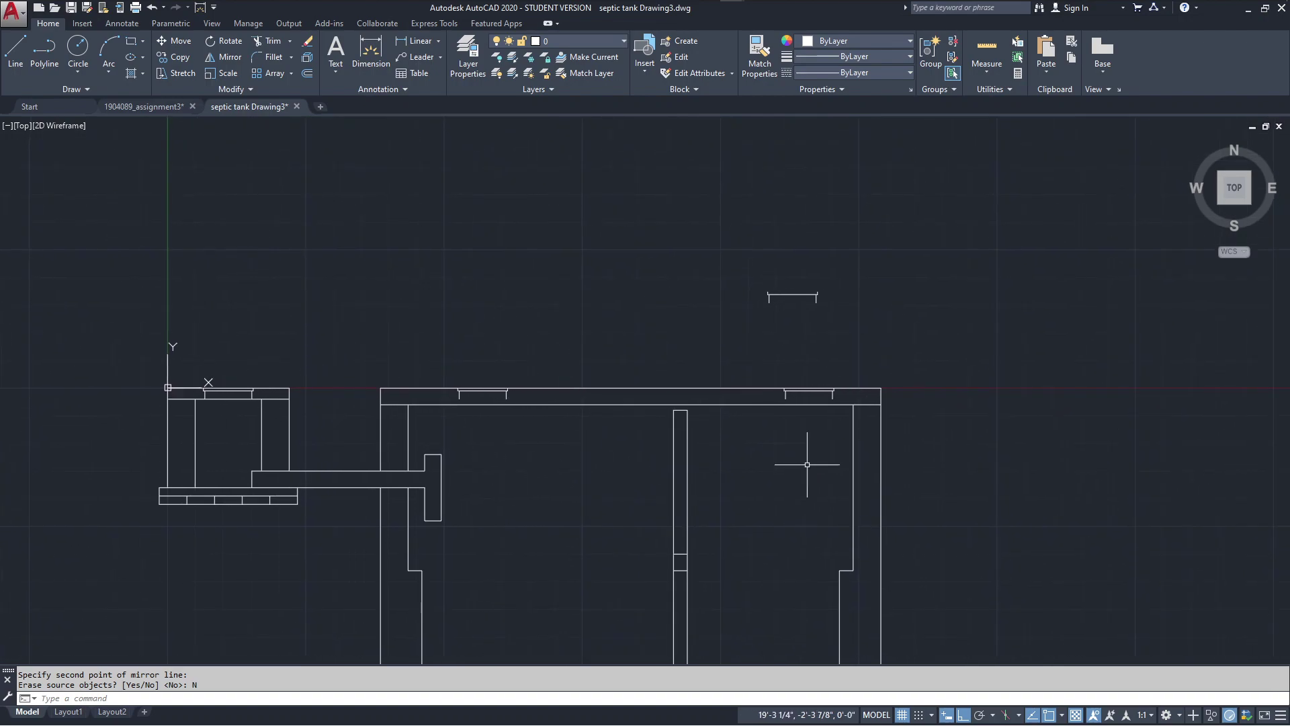
{"action": "scroll", "coordinate": [807, 464], "scroll_direction": "up", "scroll_amount": 2}
{"action": "left_click_drag", "start_coordinate": [861, 182], "coordinate": [633, 256]}
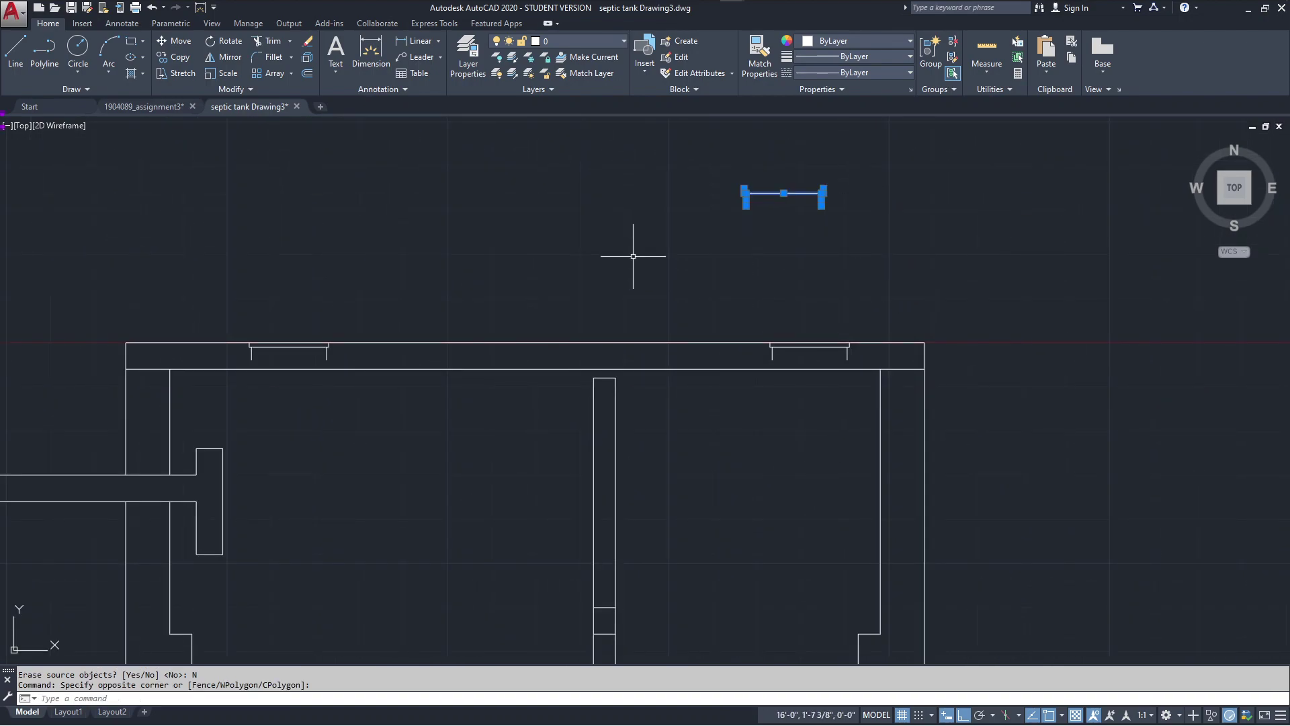
{"action": "key", "text": "Delete"}
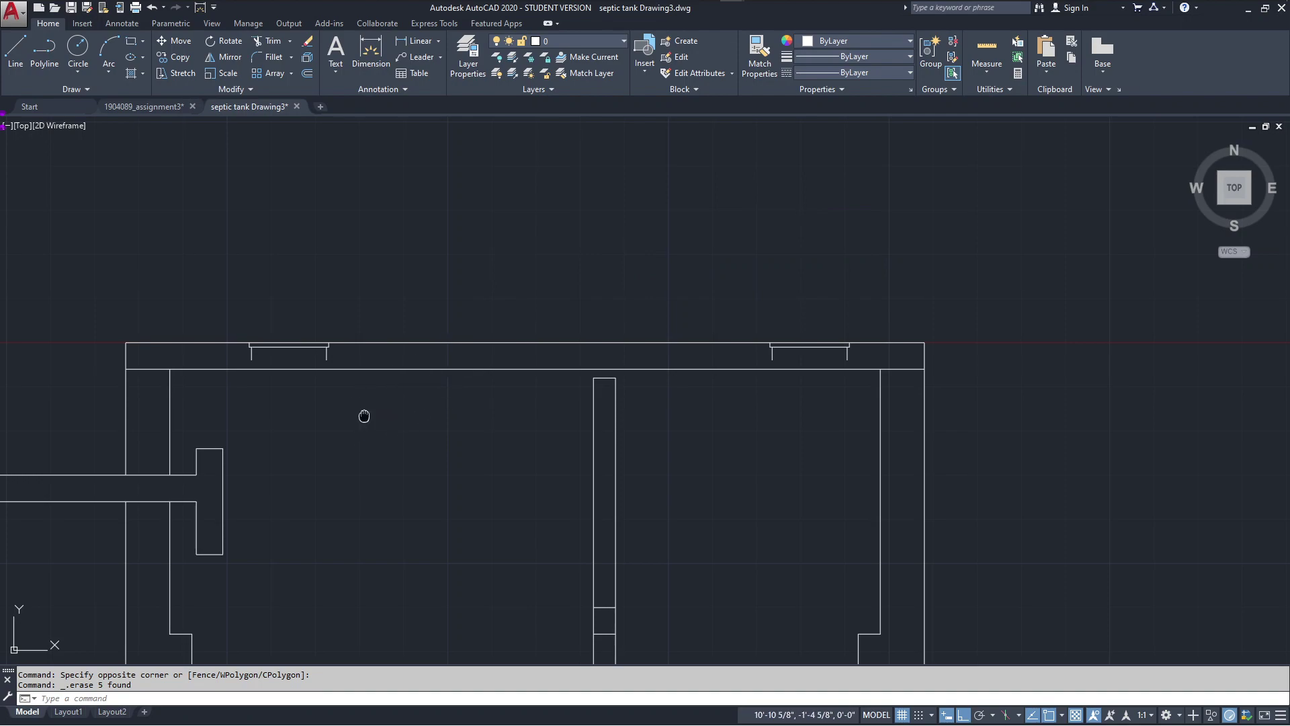
- Zoom in on the left slab bracket and select its short left leg
{"action": "middle_click_drag", "start_coordinate": [363, 418], "coordinate": [597, 447]}
{"action": "scroll", "coordinate": [511, 402], "scroll_direction": "up", "scroll_amount": 2}
{"action": "scroll", "coordinate": [511, 402], "scroll_direction": "up", "scroll_amount": 2}
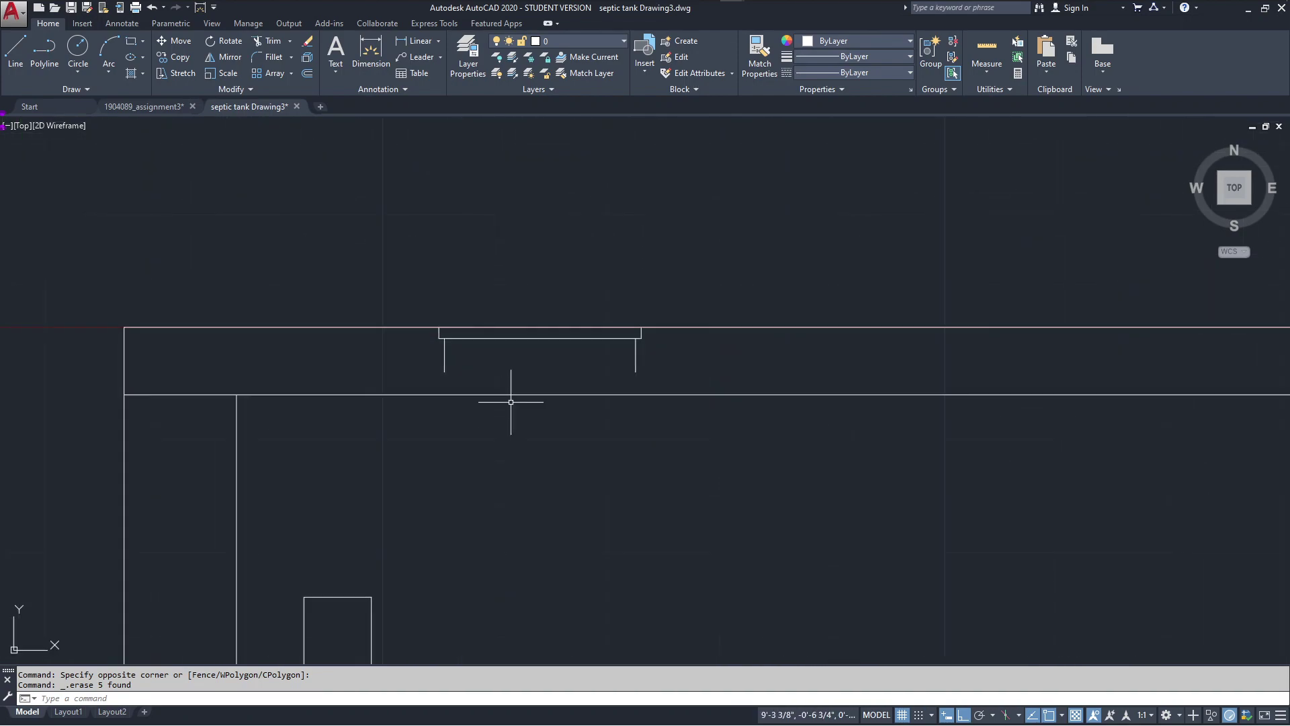
{"action": "left_click_drag", "start_coordinate": [634, 342], "coordinate": [400, 371]}
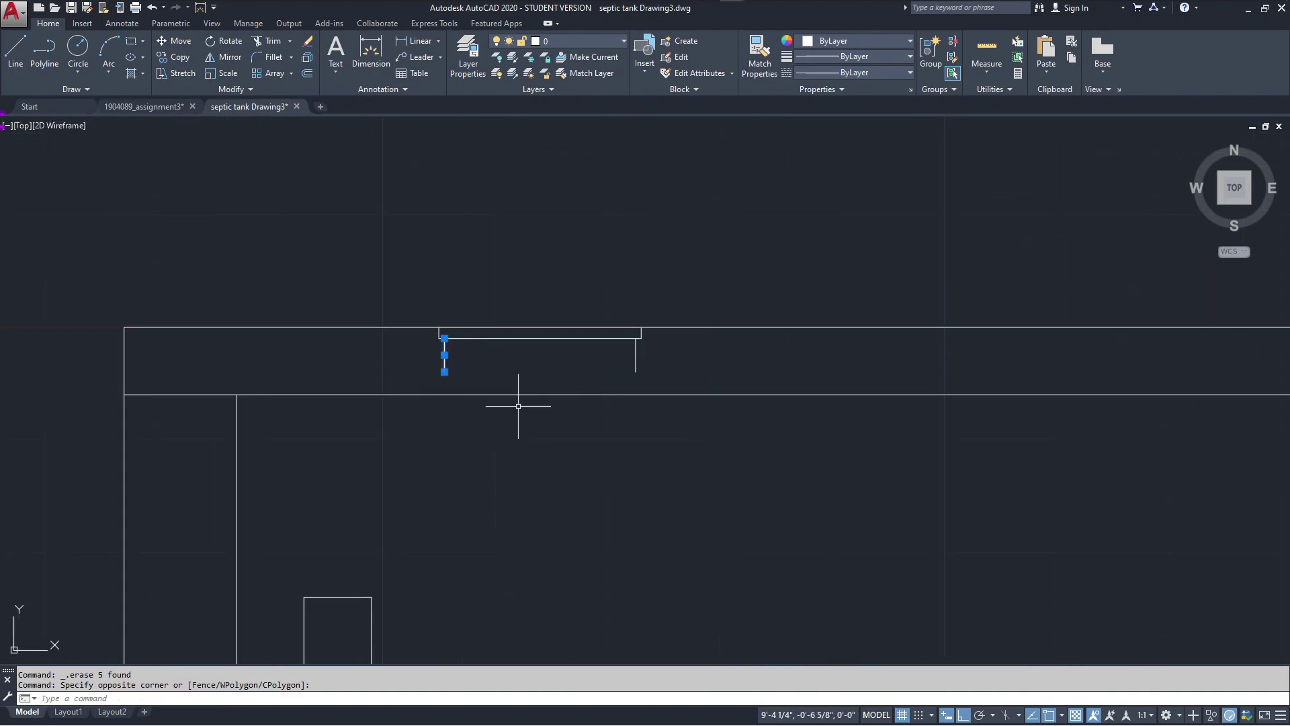
{"action": "key", "text": "Escape"}
{"action": "scroll", "coordinate": [491, 379], "scroll_direction": "down", "scroll_amount": 2}
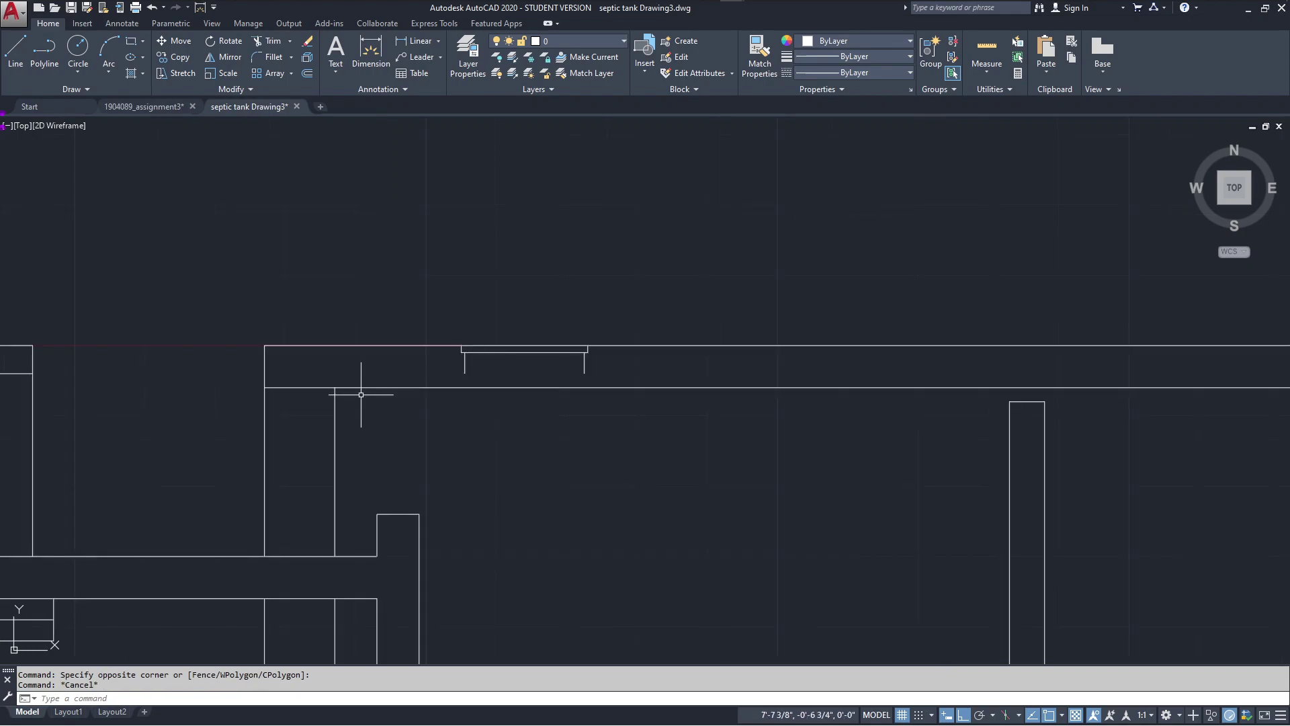
{"action": "middle_click_drag", "start_coordinate": [361, 397], "coordinate": [495, 418]}
{"action": "scroll", "coordinate": [709, 405], "scroll_direction": "up", "scroll_amount": 4}
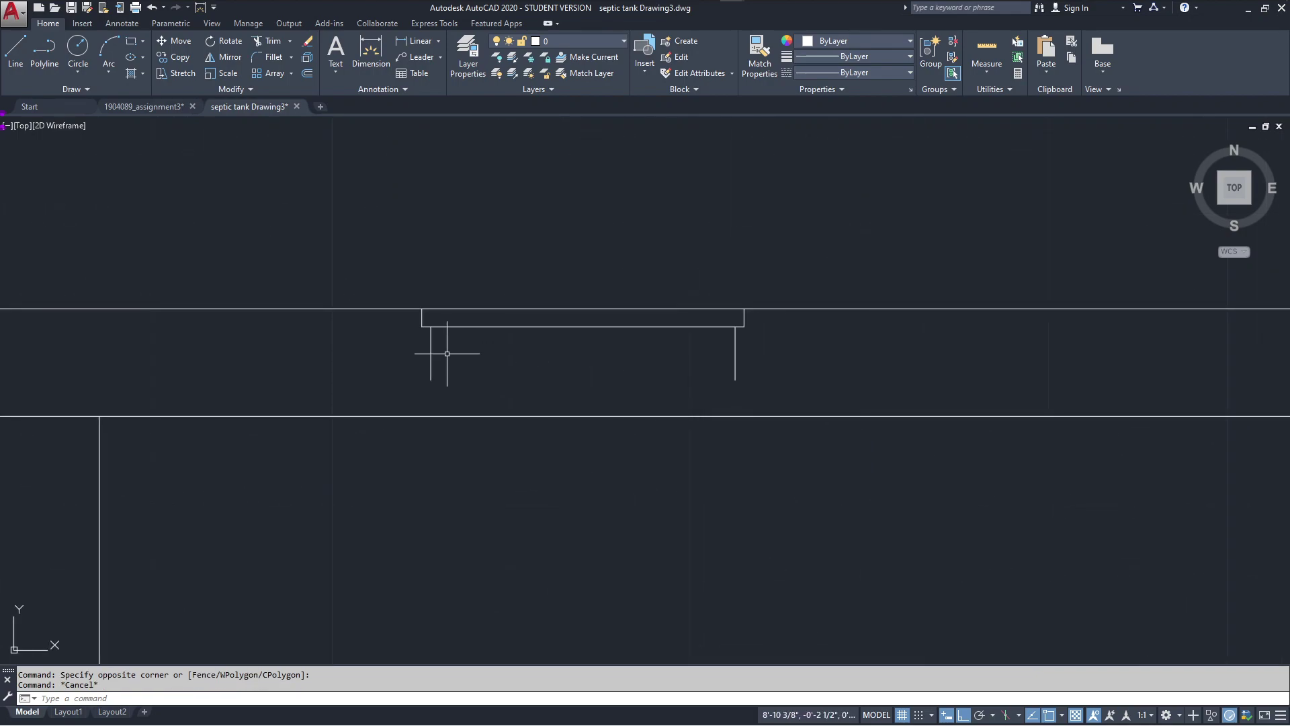
{"action": "left_click_drag", "start_coordinate": [447, 354], "coordinate": [426, 377]}
- Stretch the first bracket's left leg 2 inches down, after undoing a slanted stretch
{"action": "left_click", "coordinate": [430, 380]}
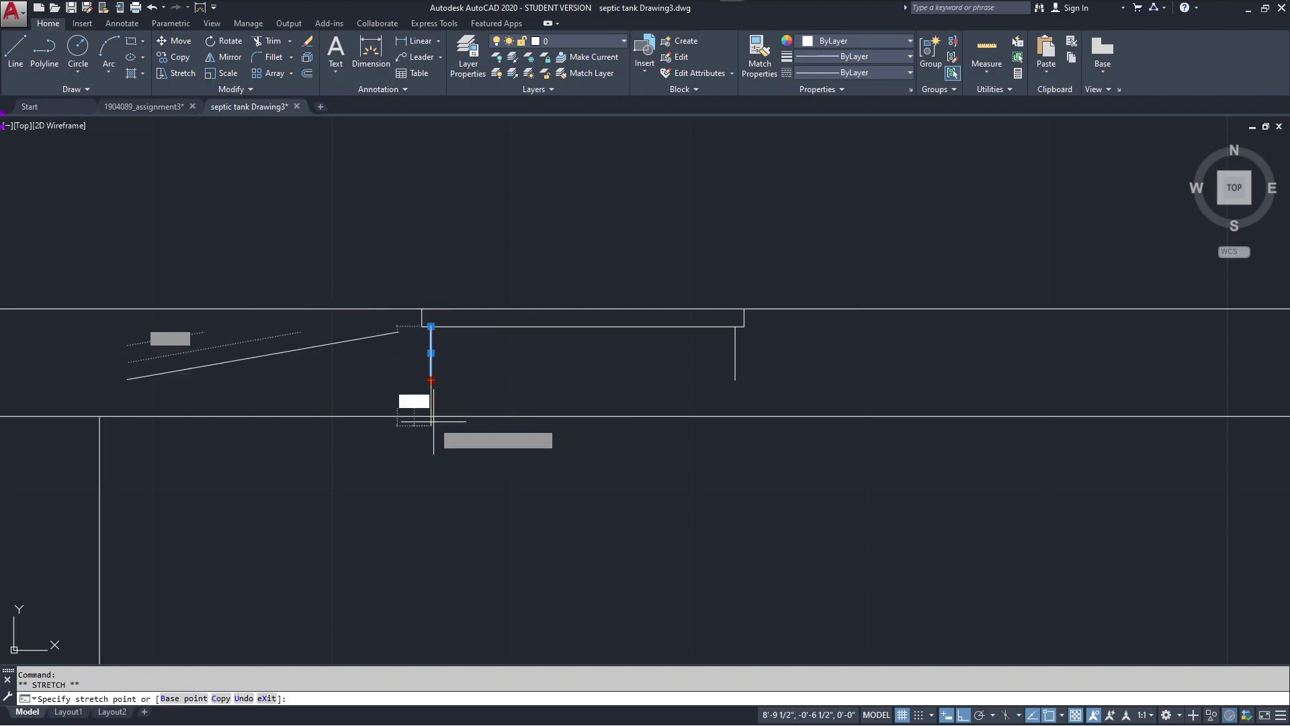
{"action": "key", "text": "Return"}
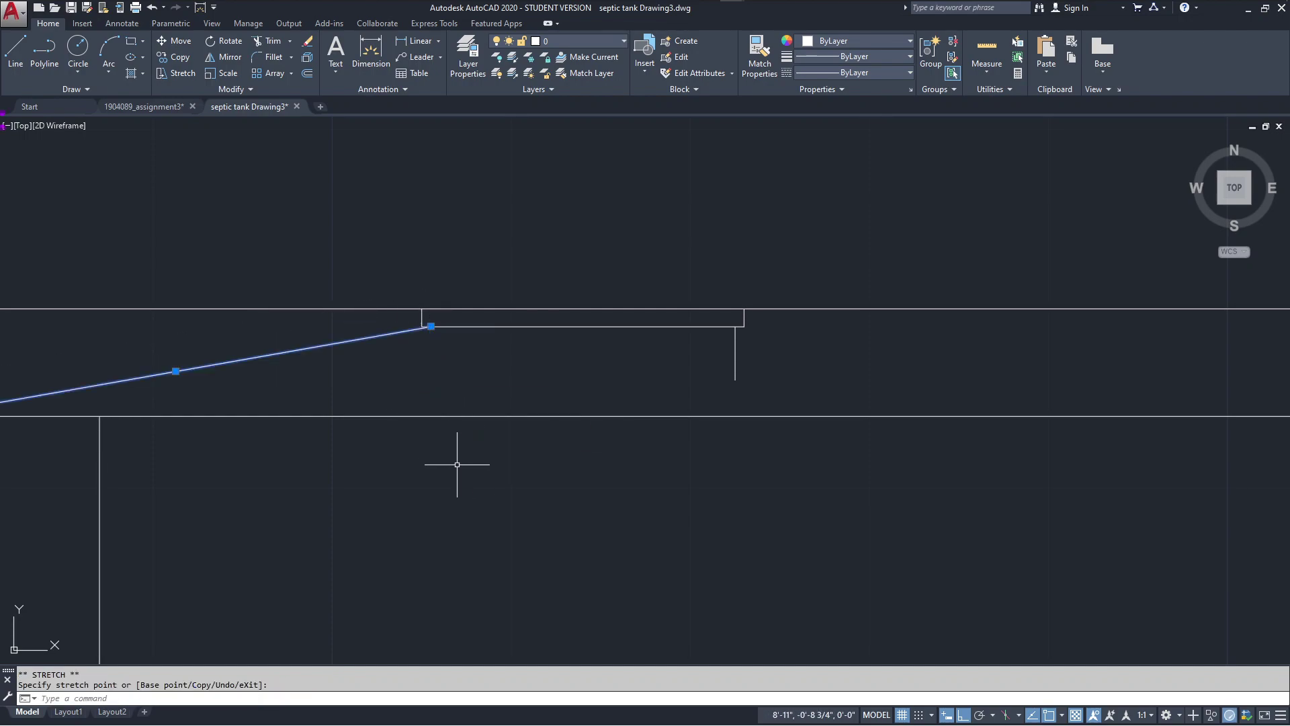
{"action": "key", "text": "ctrl+z"}
{"action": "left_click", "coordinate": [449, 380]}
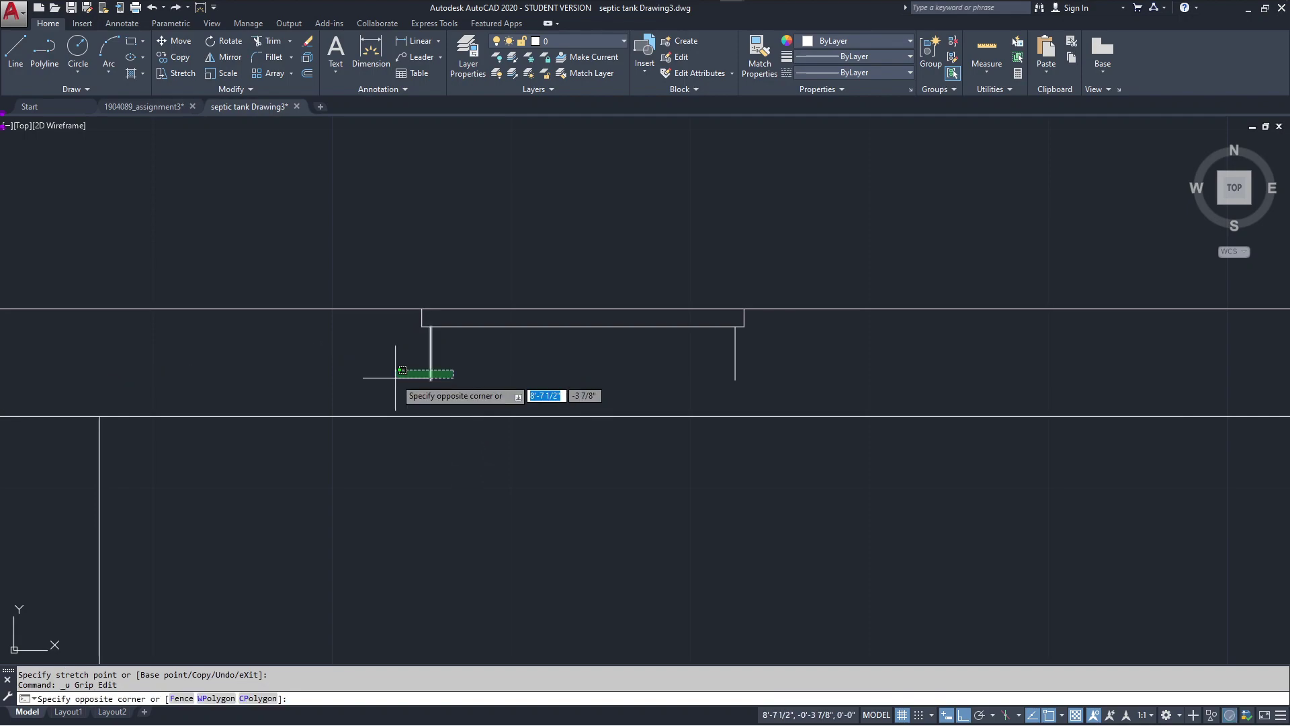
{"action": "left_click", "coordinate": [403, 373]}
{"action": "left_click", "coordinate": [431, 380]}
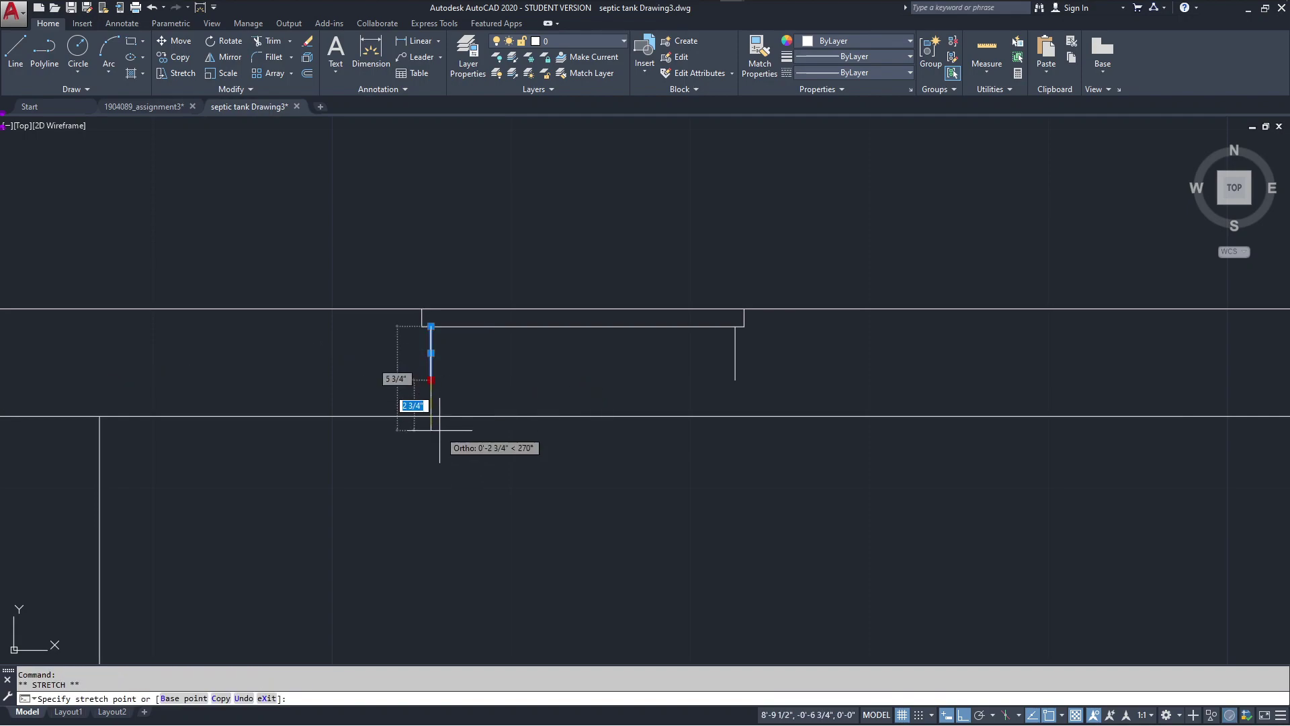
{"action": "type", "text": "2"}
{"action": "key", "text": "Return"}
- Stretch the first bracket's right leg 2 inches down
{"action": "left_click", "coordinate": [762, 356]}
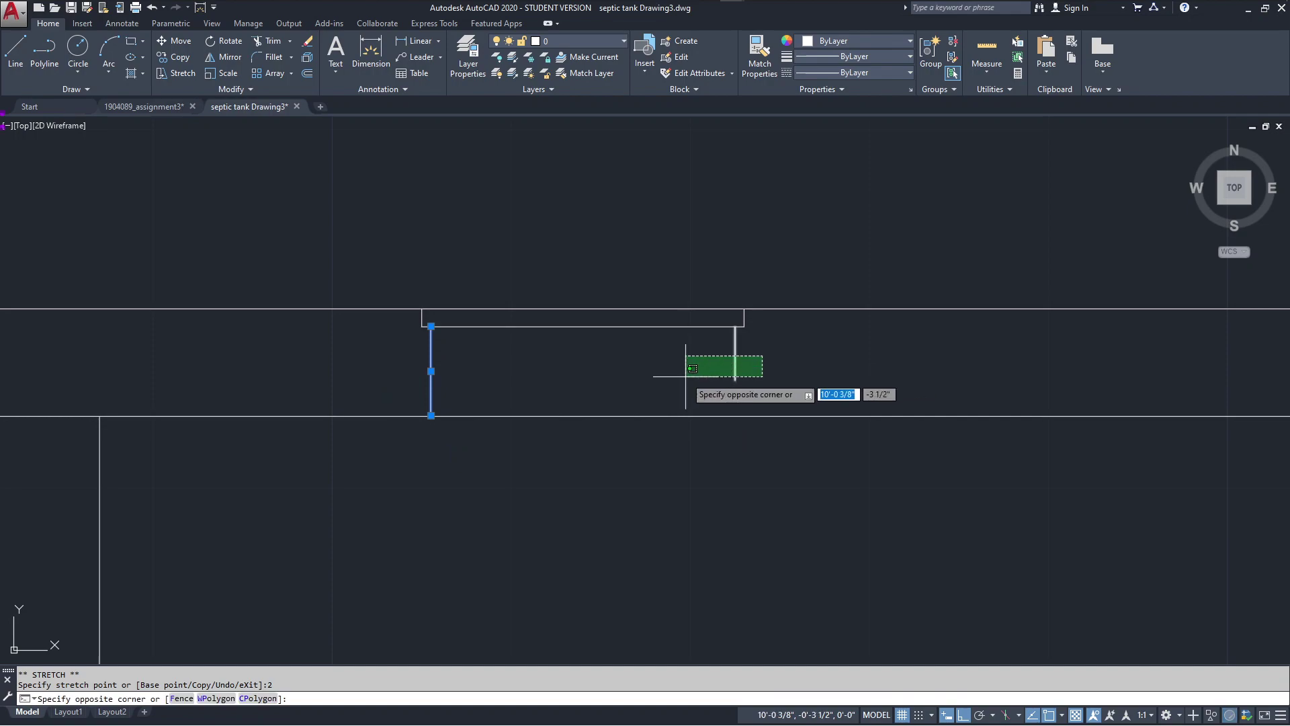
{"action": "left_click", "coordinate": [712, 378]}
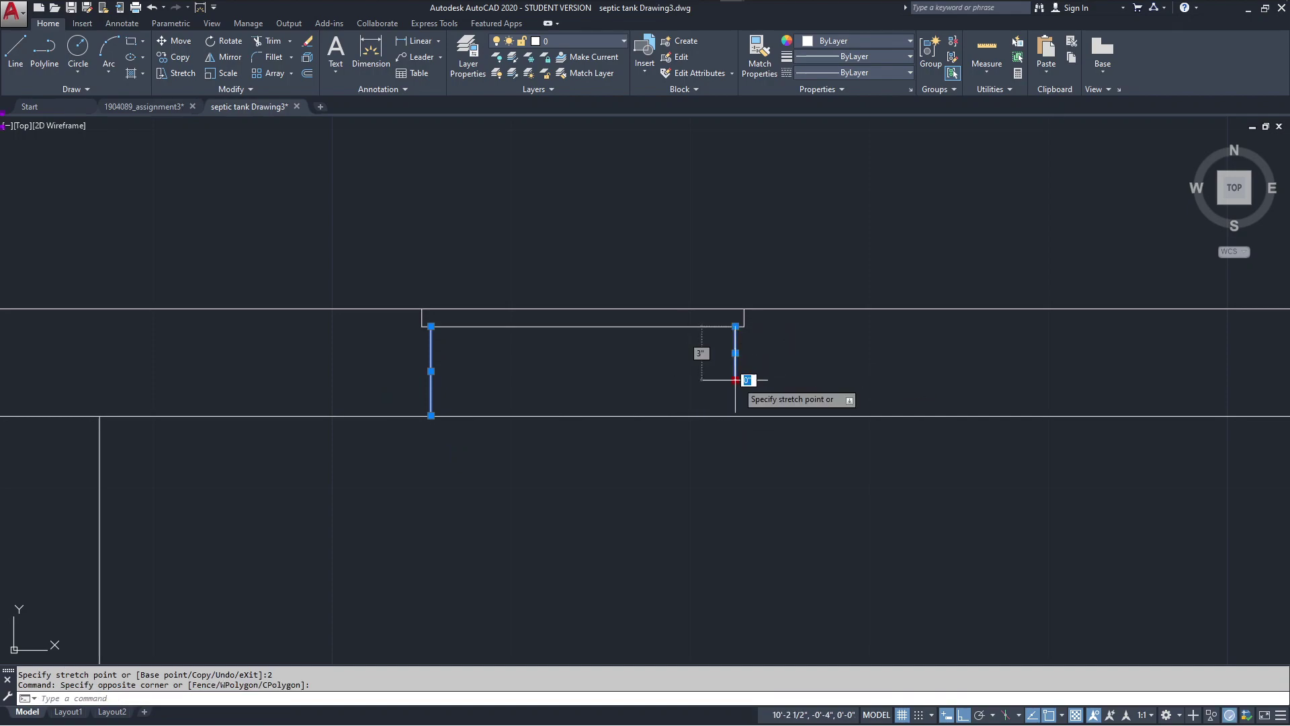
{"action": "left_click", "coordinate": [735, 379]}
{"action": "type", "text": "2"}
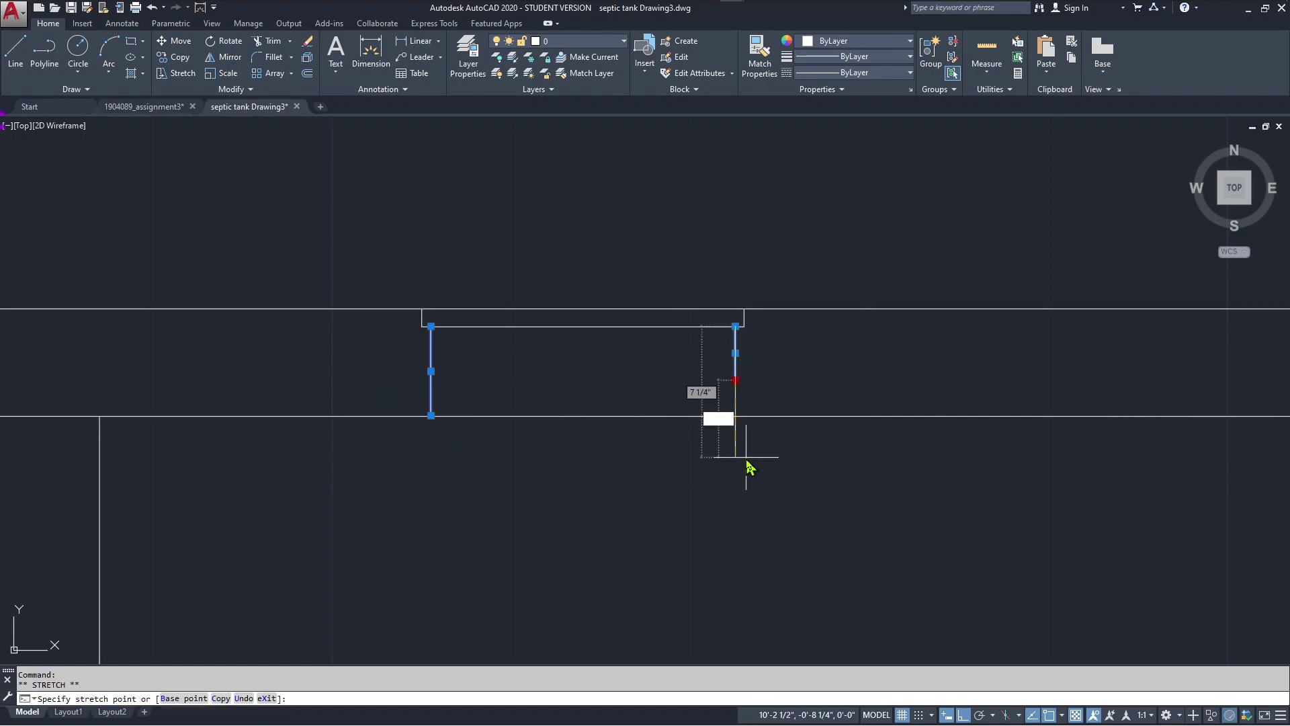
{"action": "key", "text": "Return"}
{"action": "key", "text": "Escape"}
- Stretch the second manhole opening's left line 2 inches down
{"action": "scroll", "coordinate": [874, 491], "scroll_direction": "down", "scroll_amount": 3}
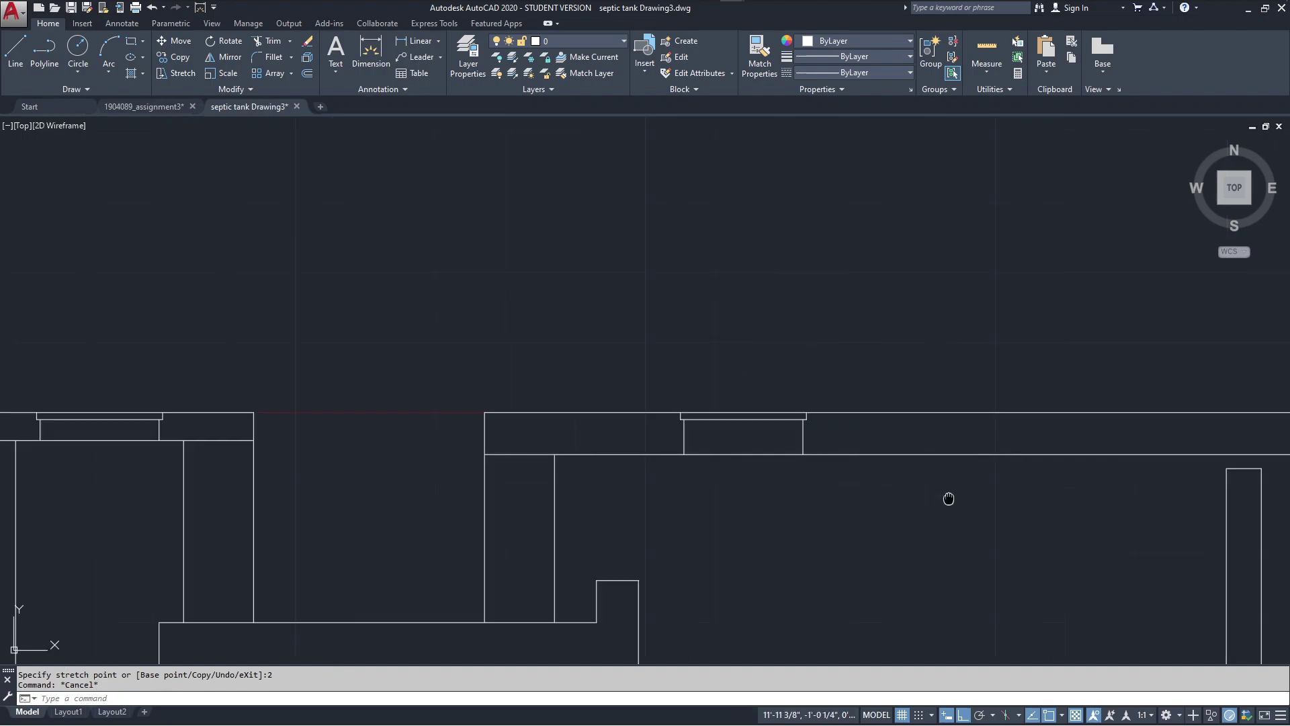
{"action": "middle_click_drag", "start_coordinate": [949, 496], "coordinate": [626, 501]}
{"action": "scroll", "coordinate": [897, 457], "scroll_direction": "up", "scroll_amount": 2}
{"action": "scroll", "coordinate": [897, 457], "scroll_direction": "up", "scroll_amount": 2}
{"action": "middle_click_drag", "start_coordinate": [928, 461], "coordinate": [657, 484]}
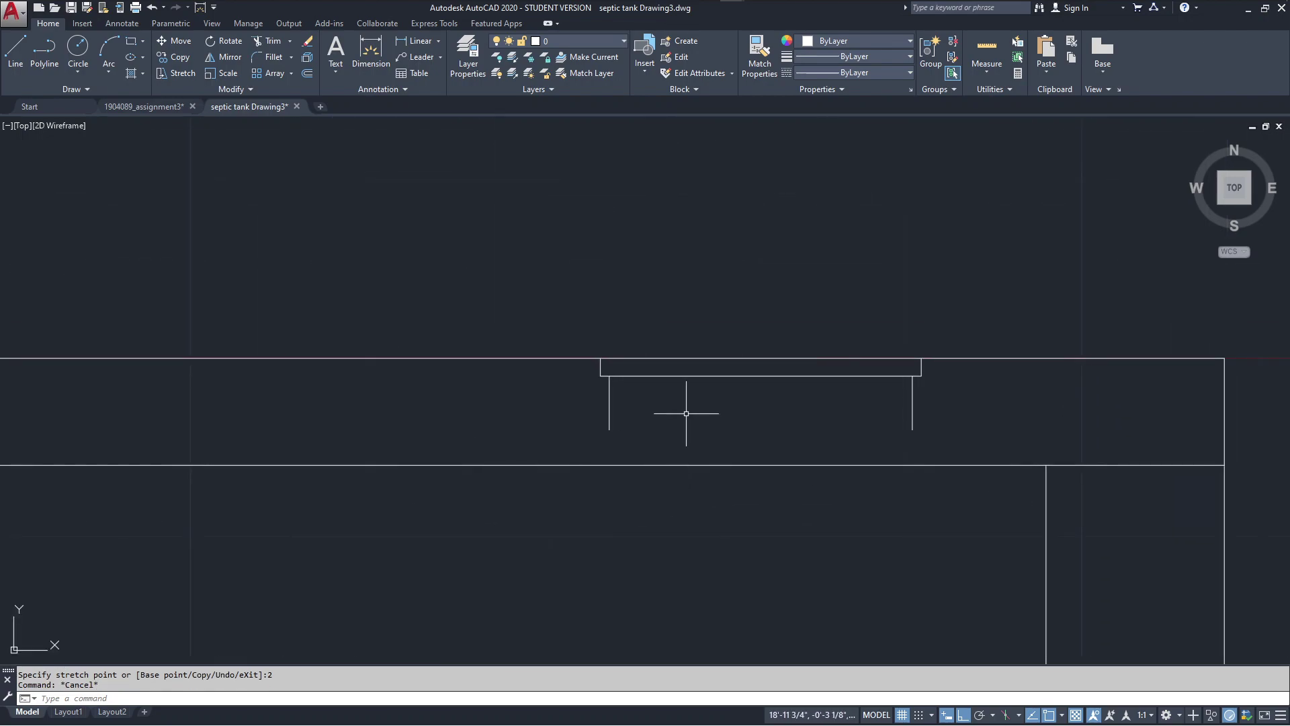
{"action": "left_click", "coordinate": [680, 417]}
{"action": "left_click", "coordinate": [584, 443]}
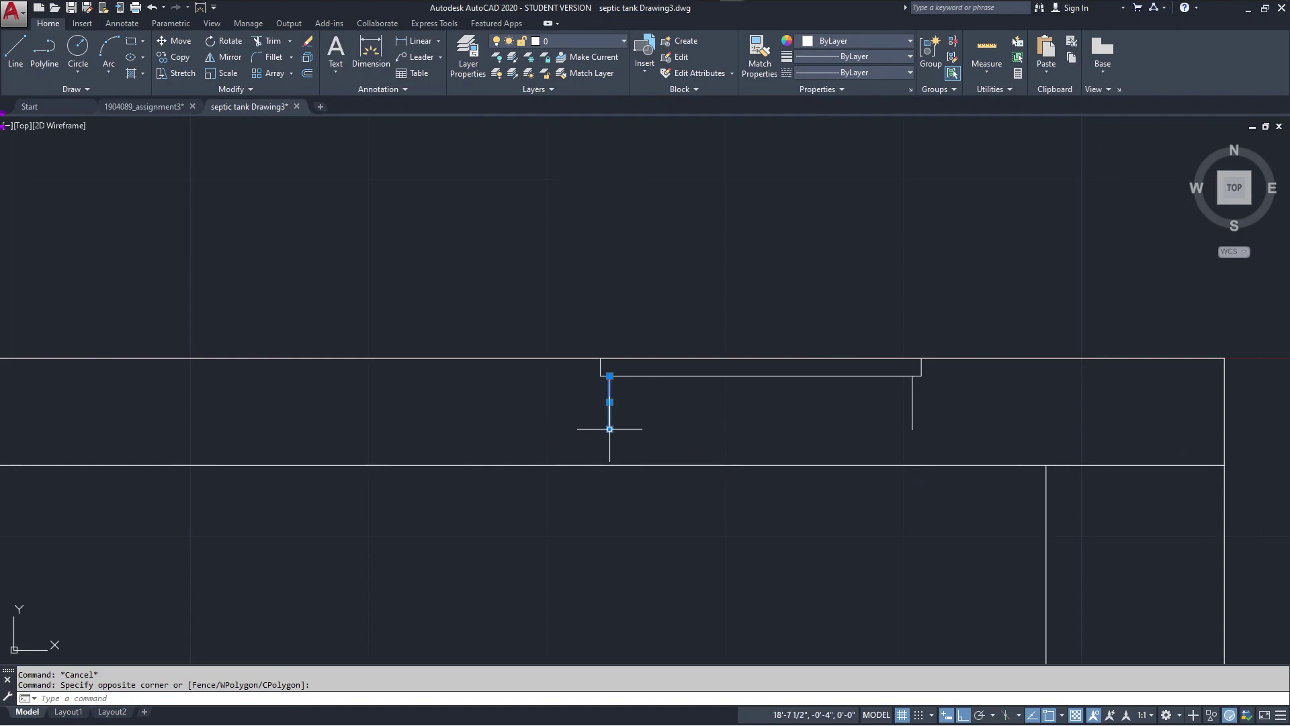
{"action": "left_click", "coordinate": [609, 429]}
{"action": "type", "text": "2"}
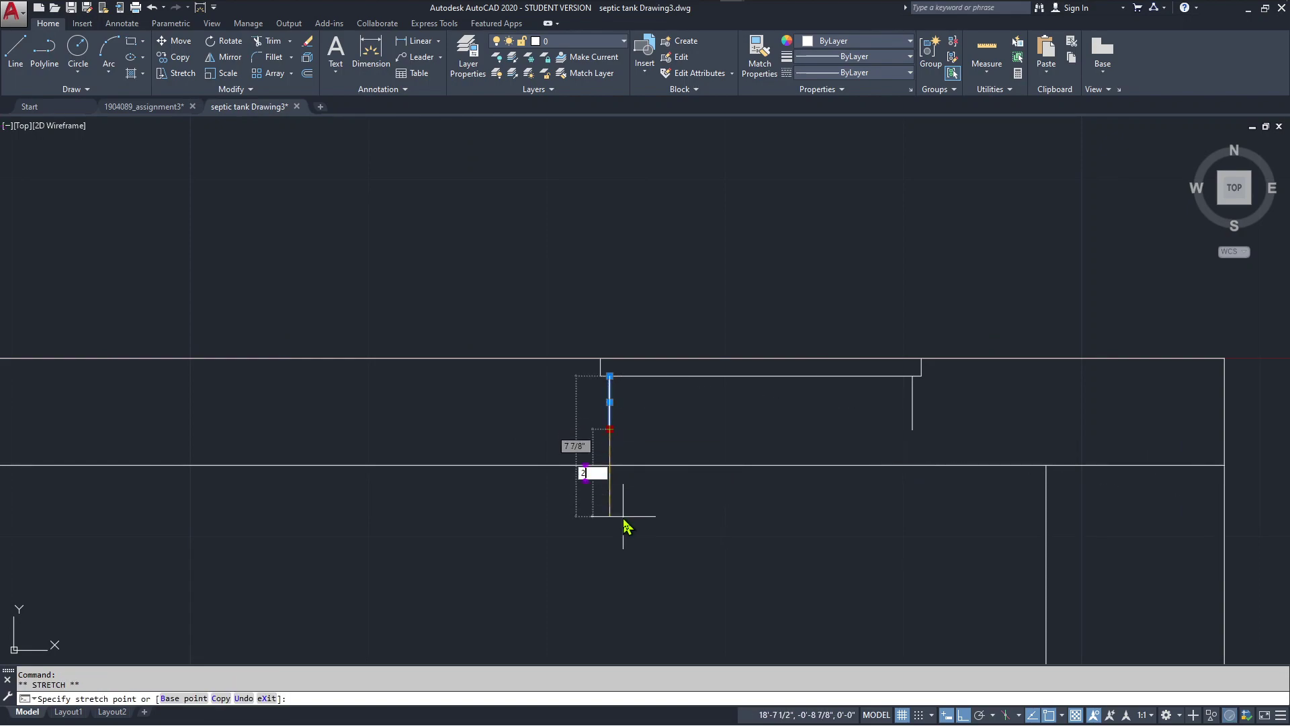
{"action": "key", "text": "Return"}
- Stretch the second manhole opening's right line 2 inches down
{"action": "left_click", "coordinate": [918, 411]}
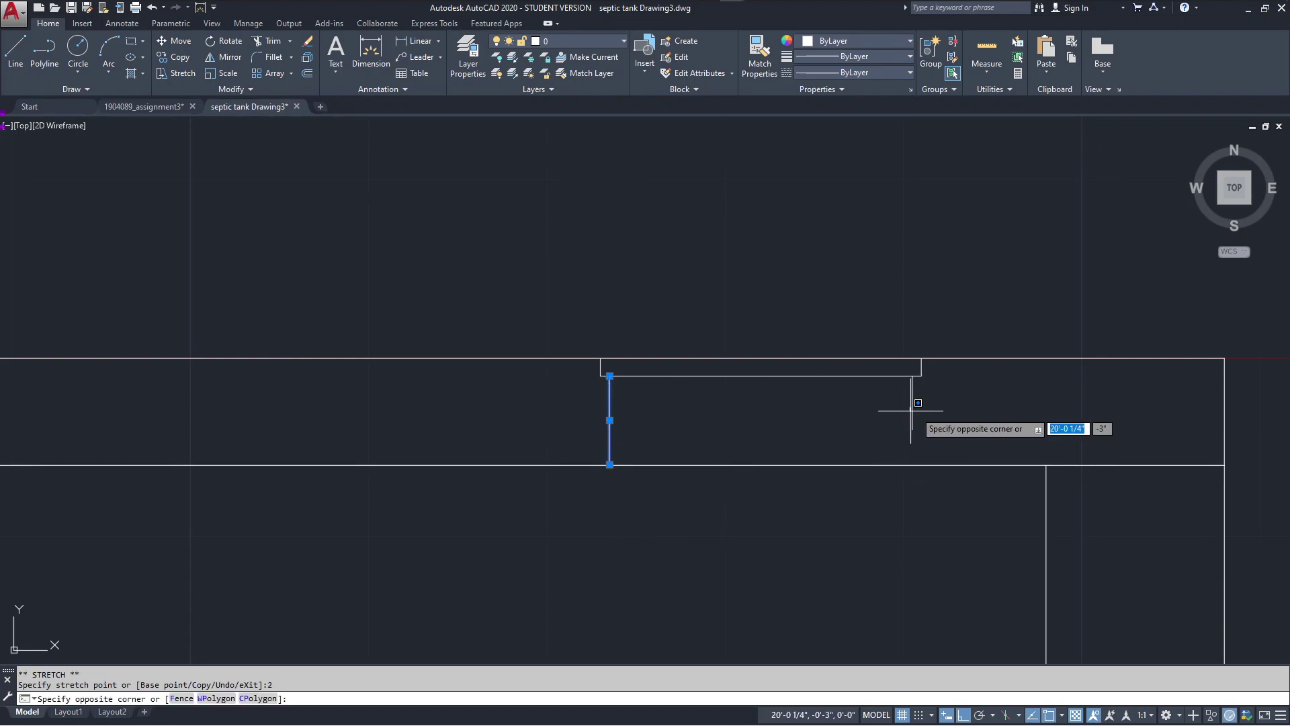
{"action": "left_click", "coordinate": [913, 429]}
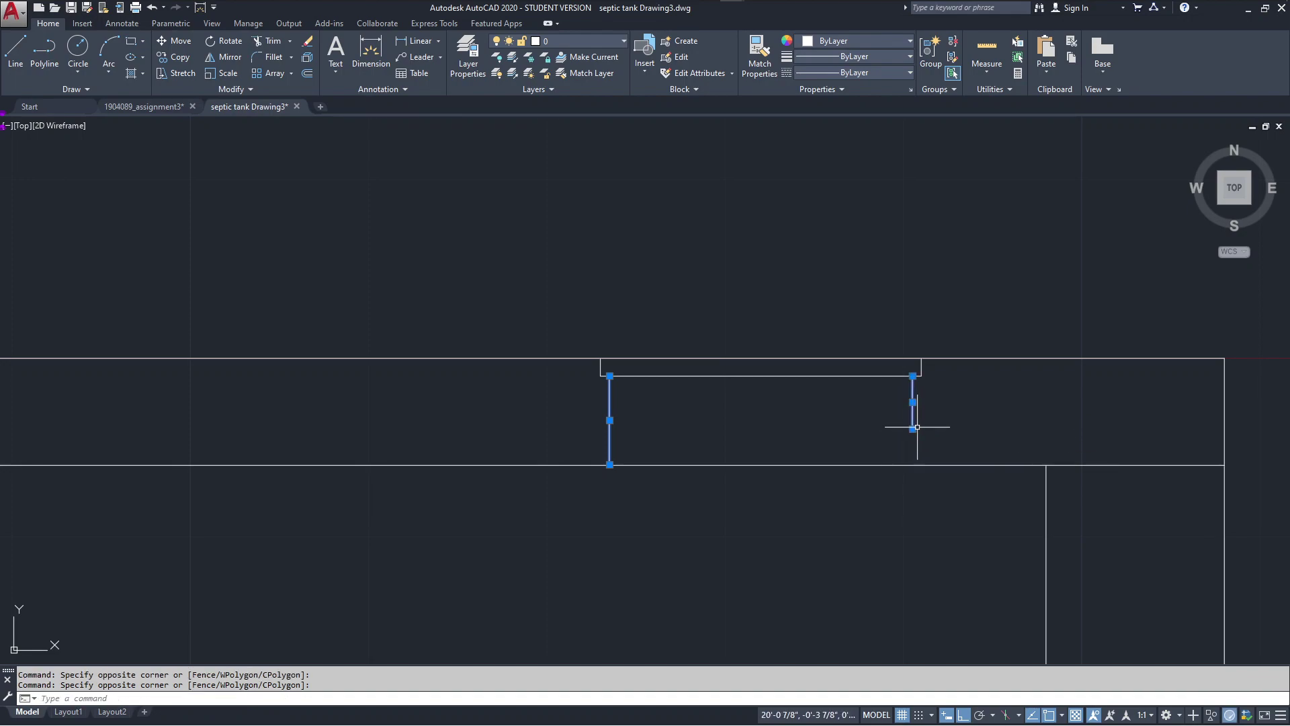
{"action": "left_click", "coordinate": [913, 429]}
{"action": "type", "text": "2"}
{"action": "key", "text": "Return"}
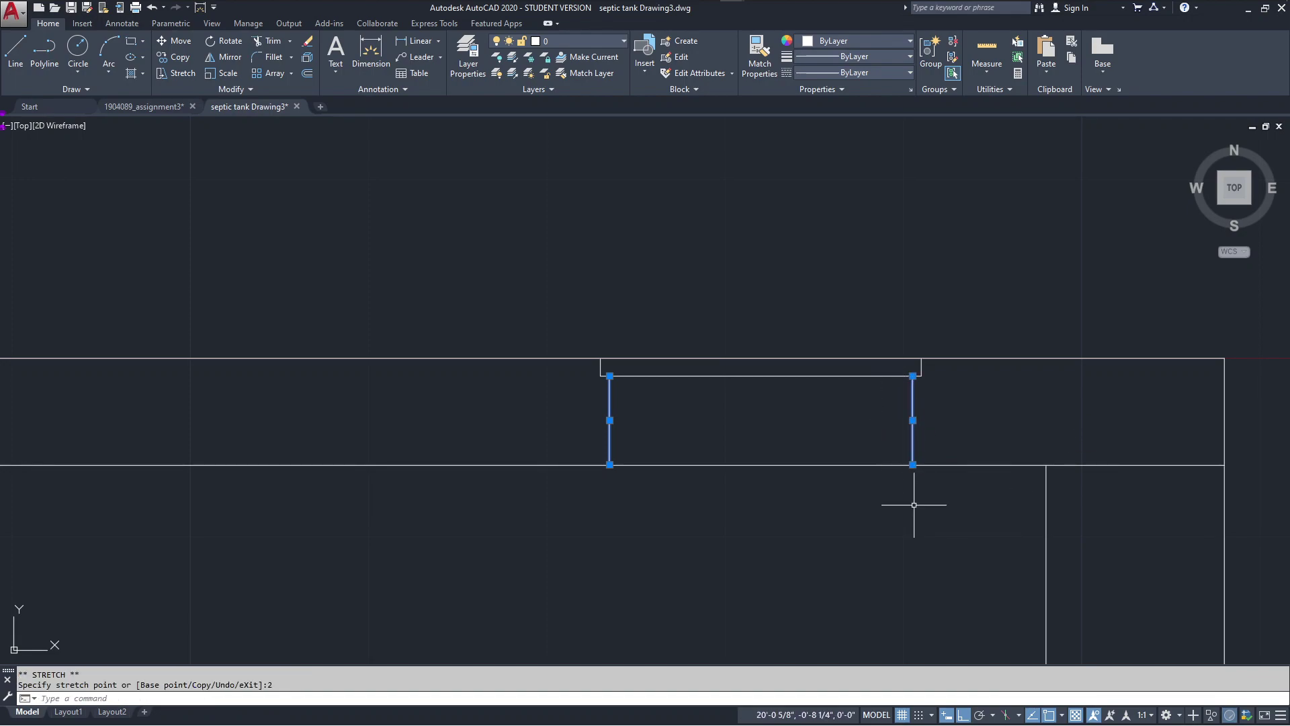
{"action": "key", "text": "Escape"}
{"action": "scroll", "coordinate": [878, 562], "scroll_direction": "down", "scroll_amount": 3}
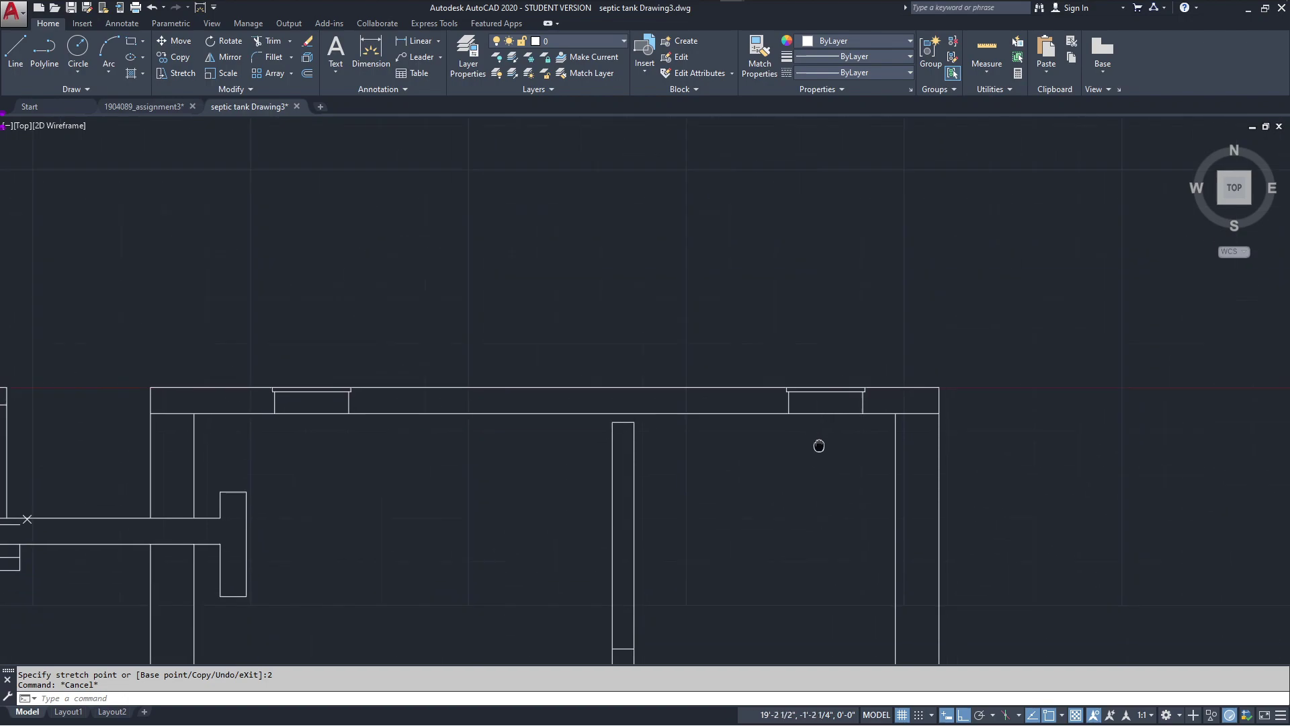
- Pan and zoom across the tank section to reach the top slab's left end
{"action": "middle_click_drag", "start_coordinate": [865, 562], "coordinate": [818, 282]}
{"action": "scroll", "coordinate": [901, 337], "scroll_direction": "down", "scroll_amount": 3}
{"action": "mouse_move", "coordinate": [901, 336]}
{"action": "middle_mouse_down"}
{"action": "mouse_move", "coordinate": [803, 340]}
{"action": "mouse_move", "coordinate": [824, 341]}
{"action": "mouse_move", "coordinate": [814, 356]}
{"action": "middle_mouse_up"}
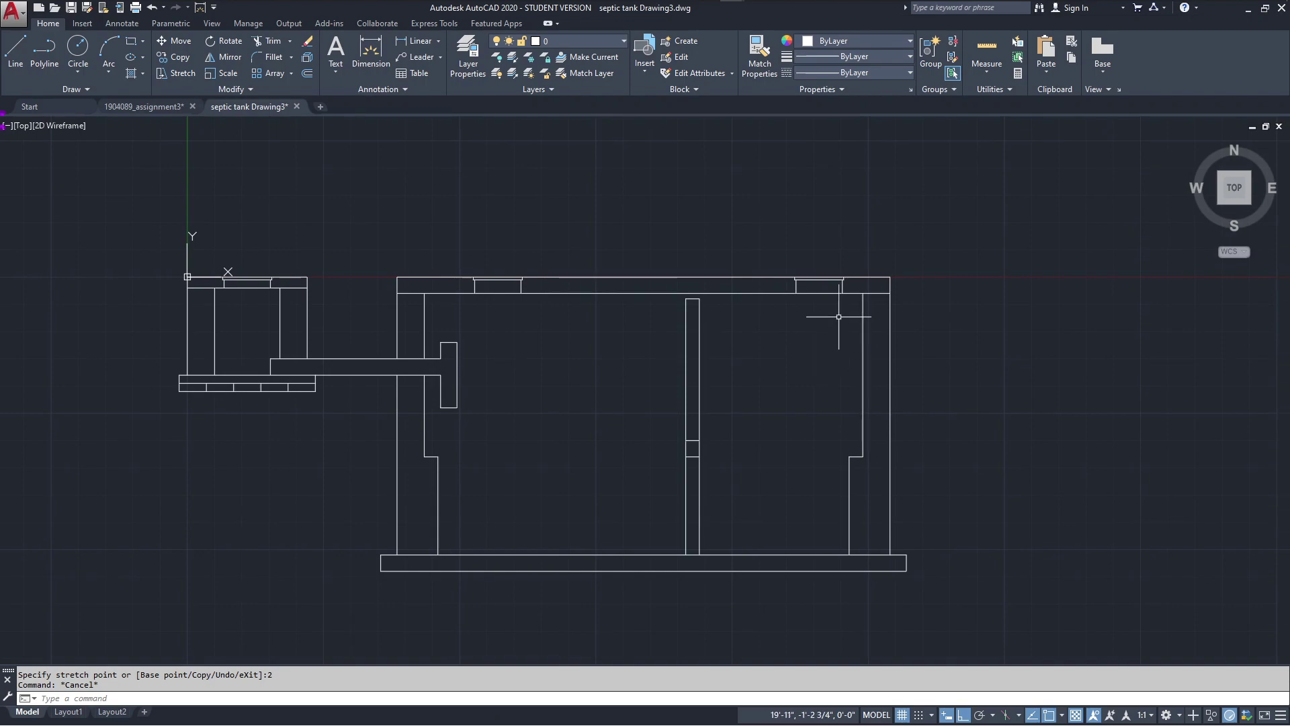
{"action": "scroll", "coordinate": [849, 308], "scroll_direction": "up", "scroll_amount": 3}
{"action": "scroll", "coordinate": [864, 288], "scroll_direction": "up", "scroll_amount": 3}
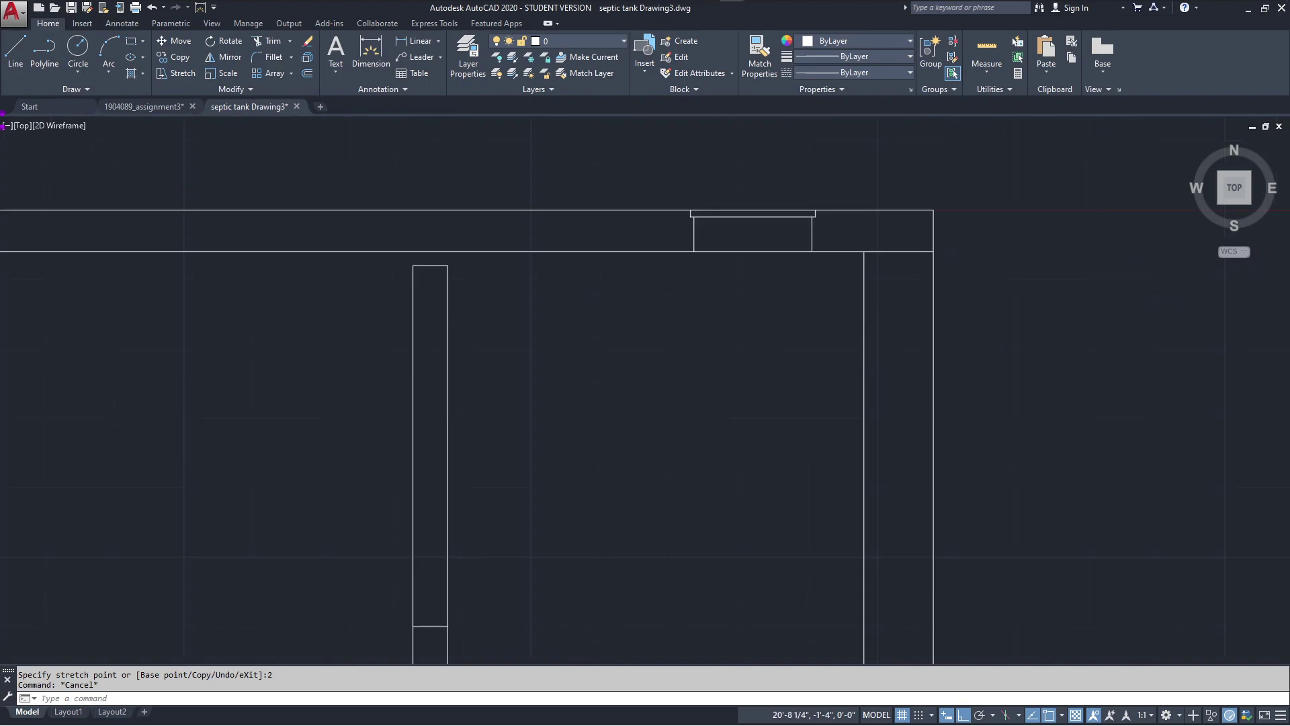
{"action": "mouse_move", "coordinate": [865, 317]}
{"action": "middle_mouse_down"}
{"action": "mouse_move", "coordinate": [820, 296]}
{"action": "mouse_move", "coordinate": [705, 376]}
{"action": "middle_mouse_up"}
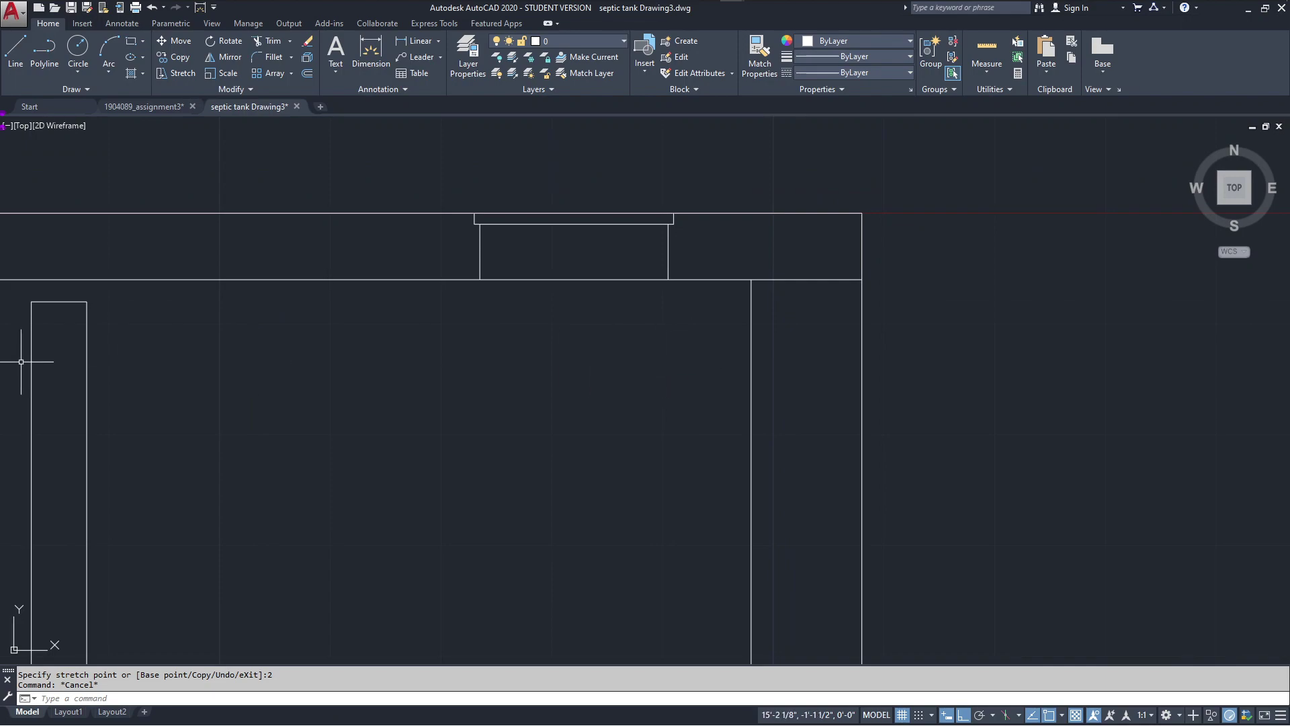
{"action": "scroll", "coordinate": [1079, 362], "scroll_direction": "down", "scroll_amount": 4}
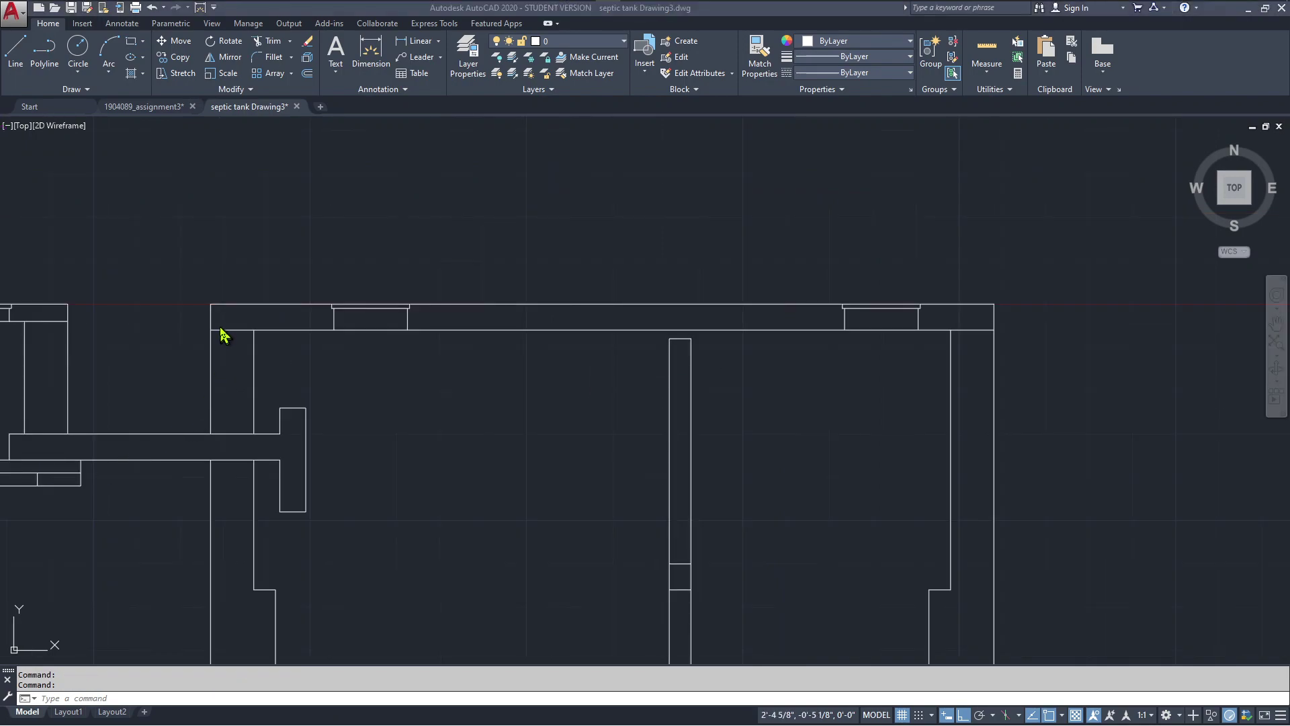
{"action": "scroll", "coordinate": [363, 361], "scroll_direction": "up", "scroll_amount": 2}
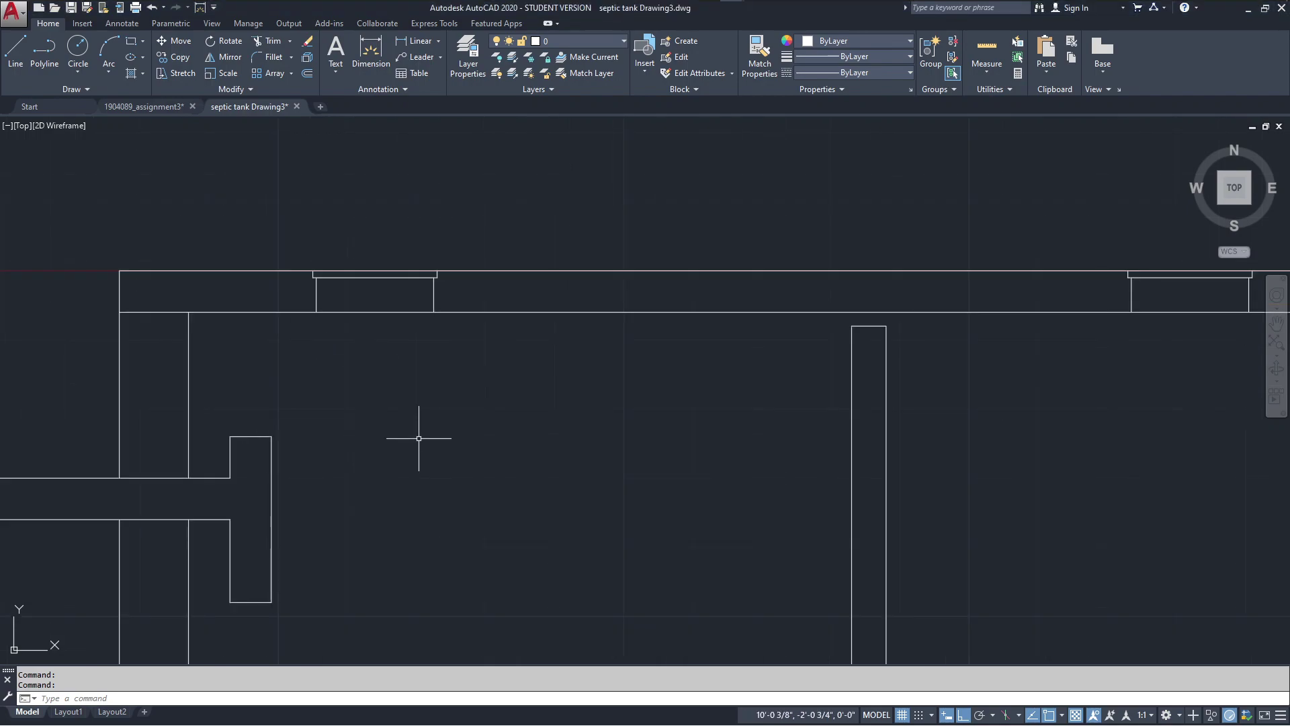
{"action": "middle_click_drag", "start_coordinate": [350, 397], "coordinate": [483, 470]}
{"action": "scroll", "coordinate": [447, 444], "scroll_direction": "up", "scroll_amount": 2}
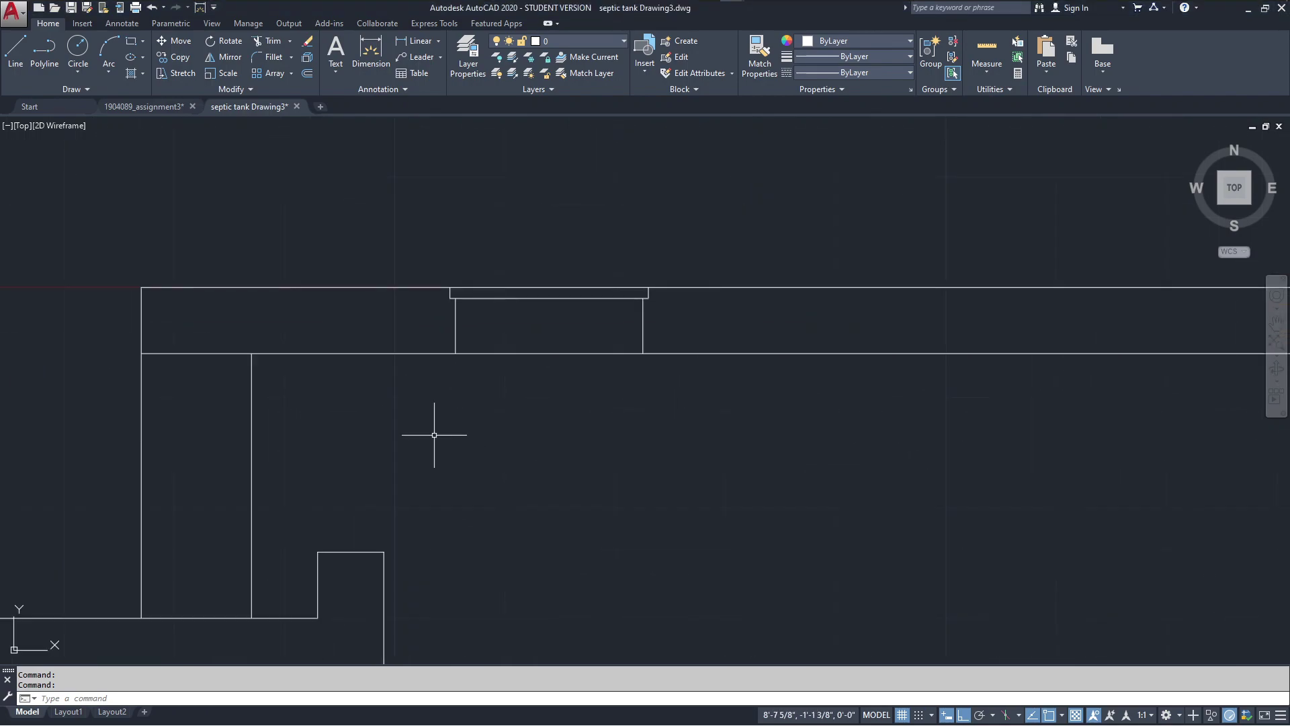
{"action": "middle_click_drag", "start_coordinate": [432, 433], "coordinate": [605, 478]}
{"action": "scroll", "coordinate": [562, 443], "scroll_direction": "down", "scroll_amount": 2}
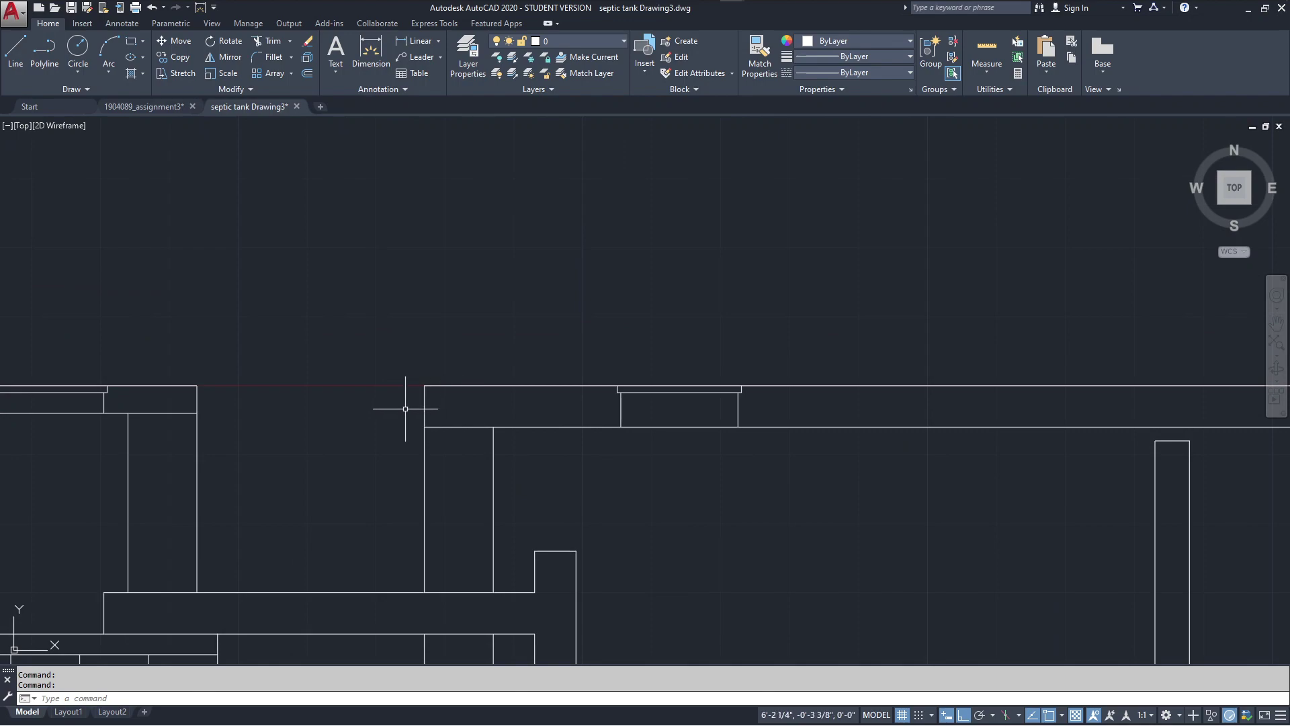
- Draw a 6-inch square piece off the slab's top-left corner: 6 left, 6 down, 6 right
{"action": "left_click", "coordinate": [15, 53]}
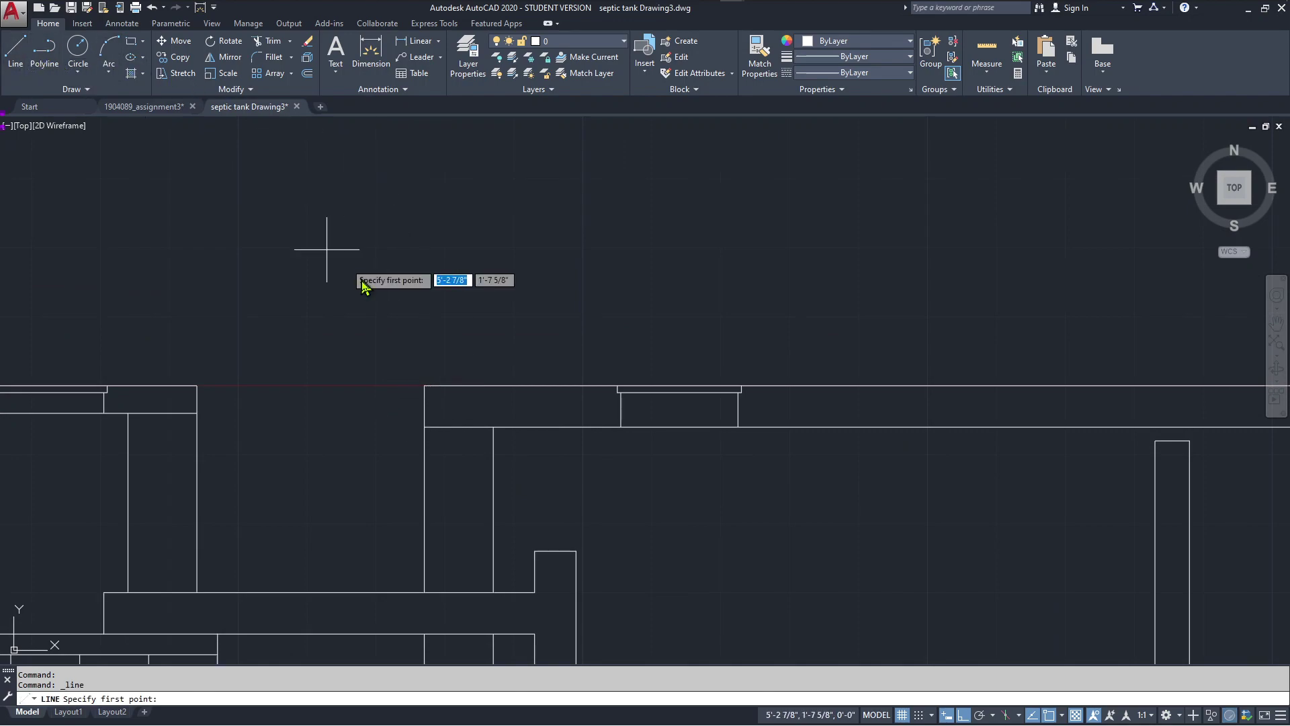
{"action": "left_click", "coordinate": [425, 386]}
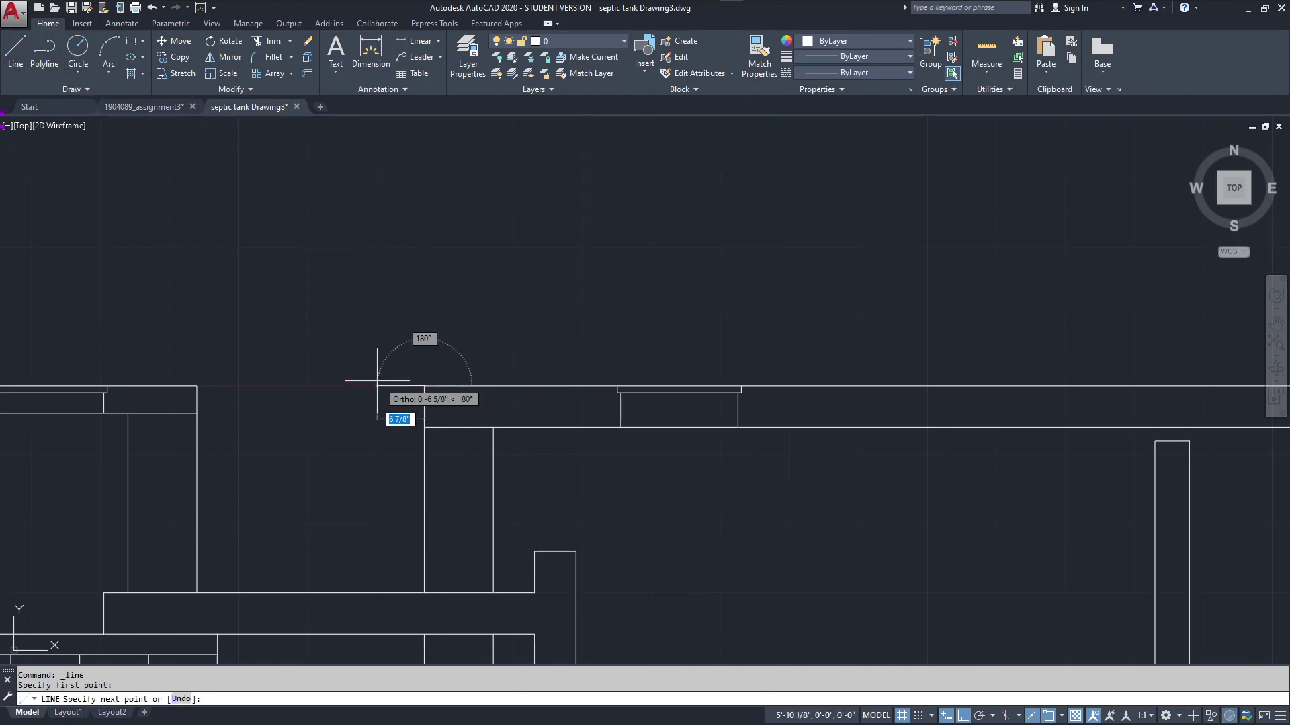
{"action": "type", "text": "6"}
{"action": "key", "text": "Return"}
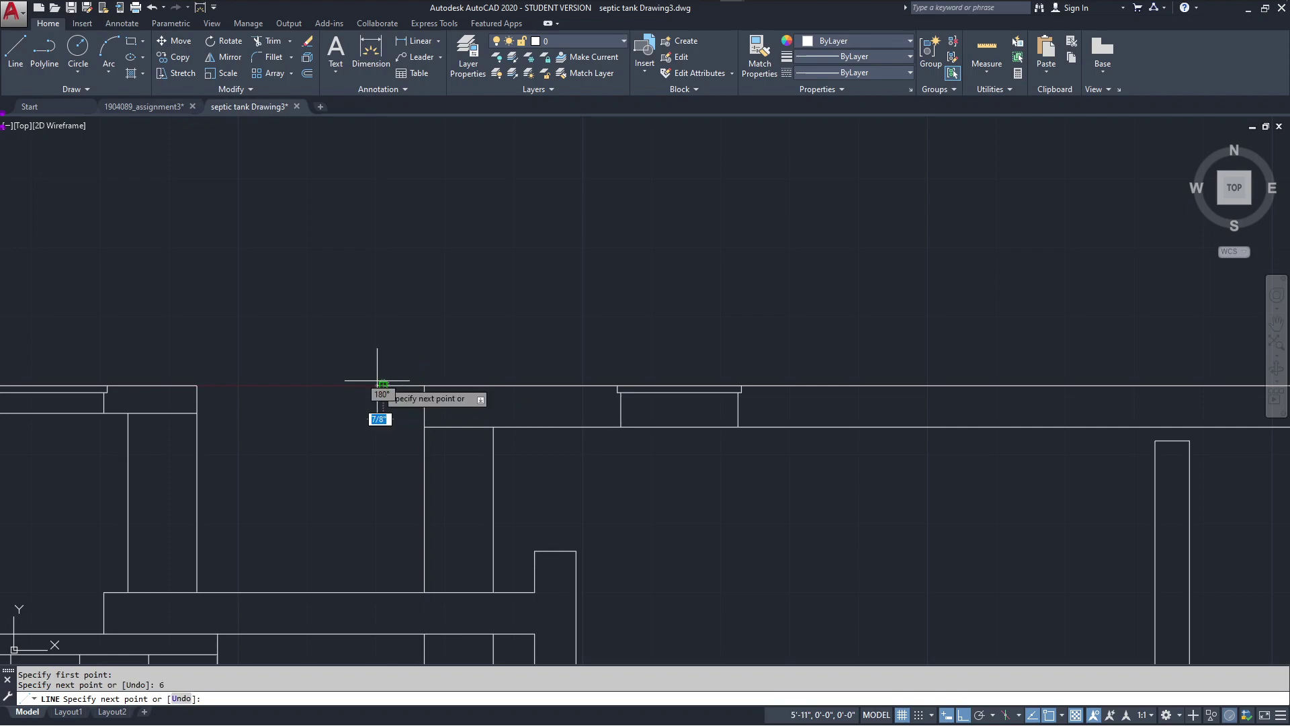
{"action": "type", "text": "6"}
{"action": "key", "text": "Return"}
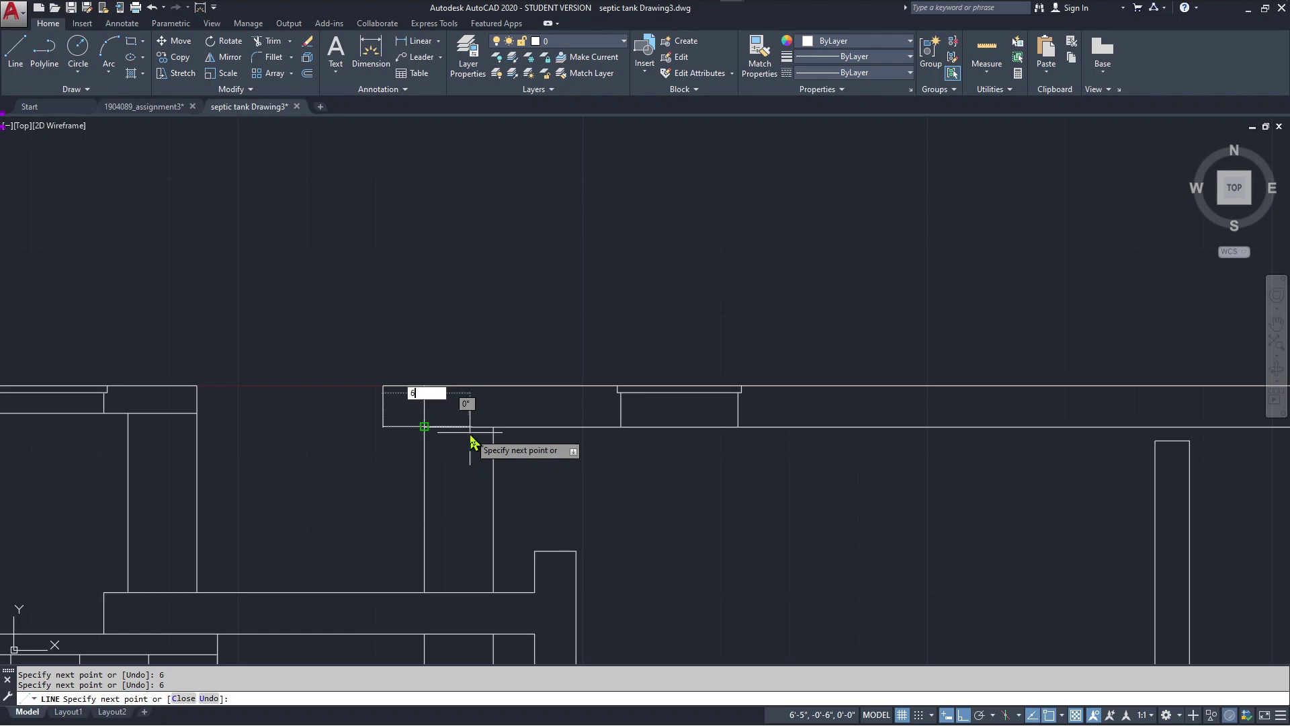
{"action": "key", "text": "Return"}
{"action": "key", "text": "Escape"}
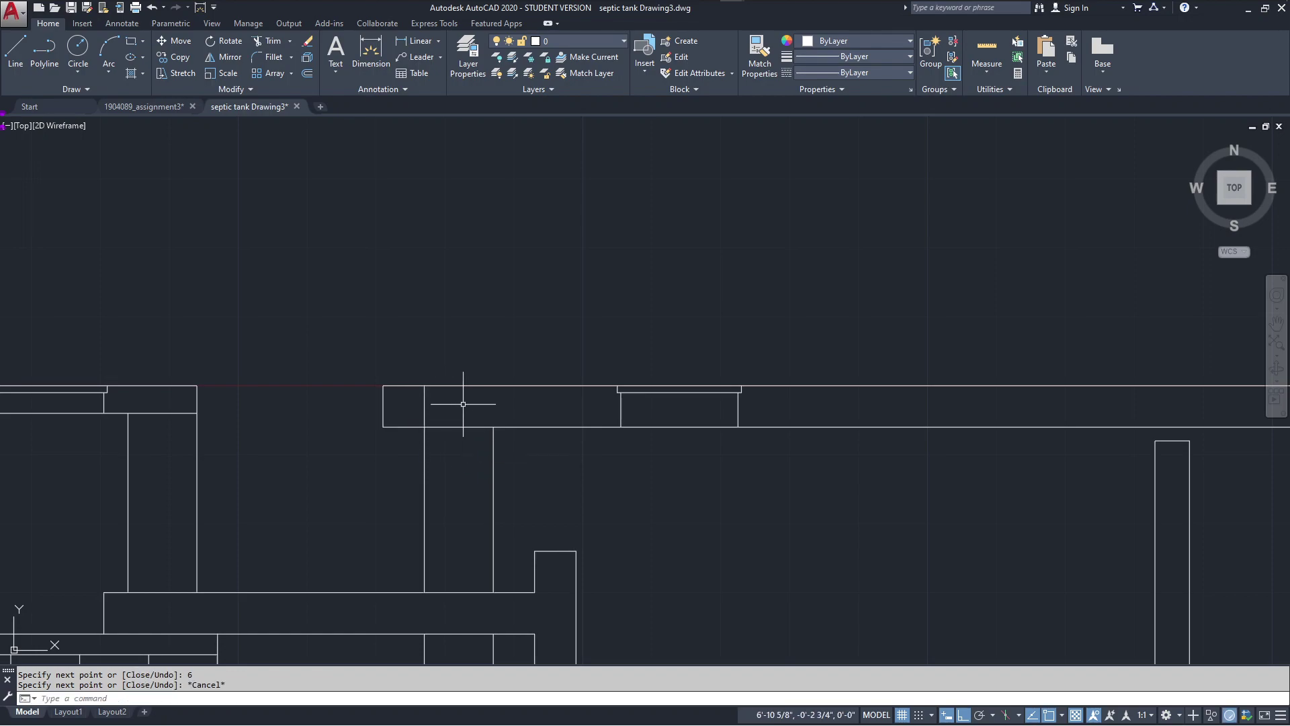
- Select everything and start a trim, then cancel it
{"action": "key", "text": "ctrl+a"}
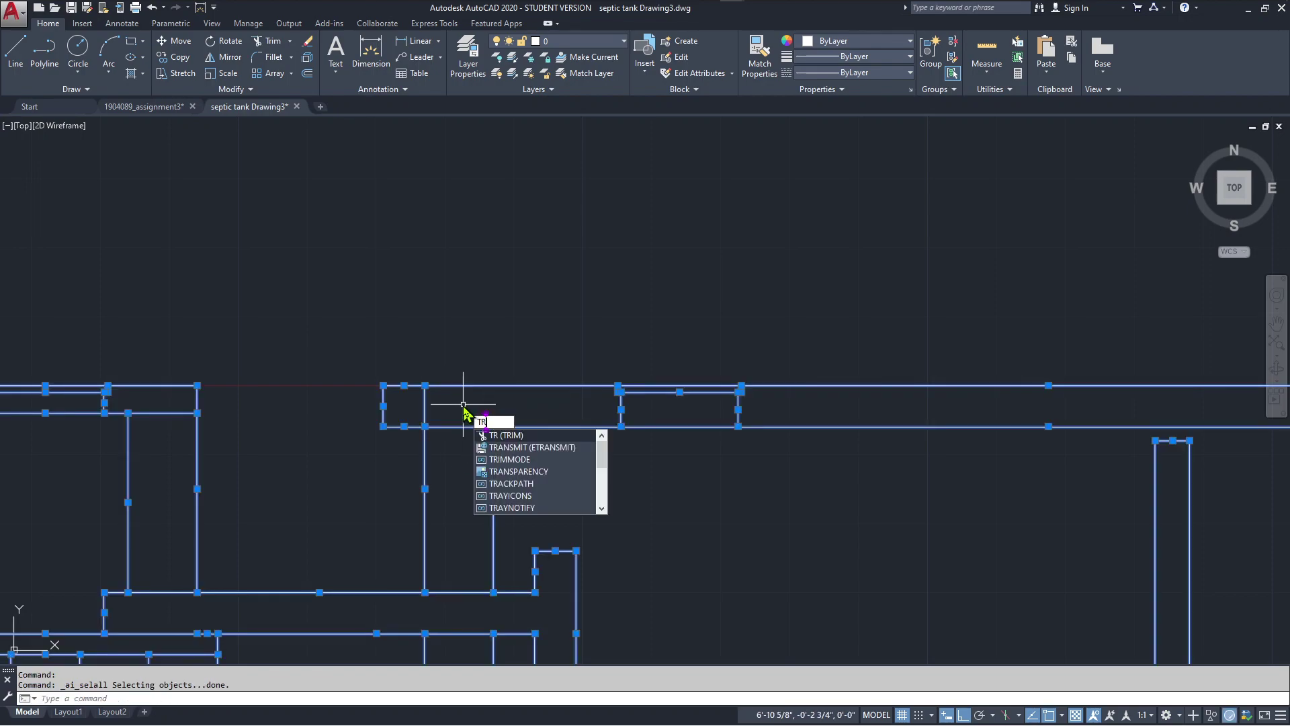
{"action": "key", "text": "Return"}
{"action": "key", "text": "Escape"}
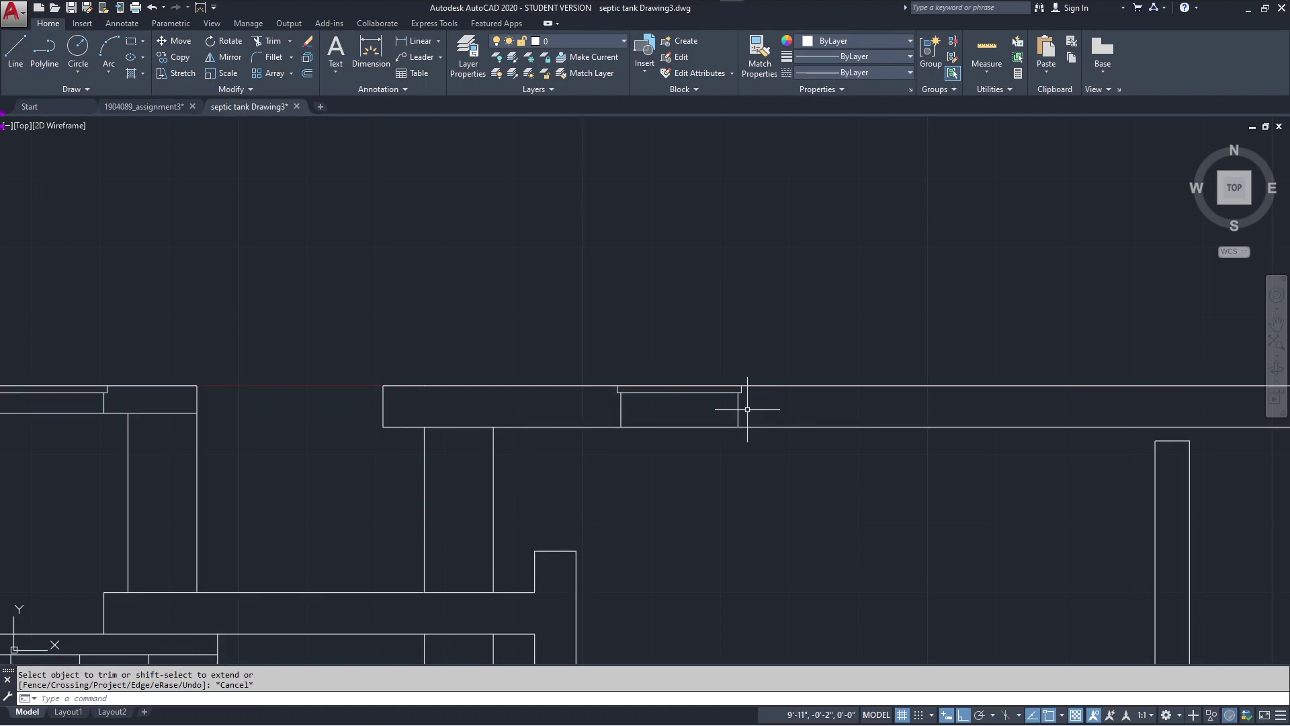
{"action": "scroll", "coordinate": [748, 409], "scroll_direction": "down", "scroll_amount": 3}
{"action": "mouse_move", "coordinate": [899, 446]}
{"action": "middle_mouse_down"}
{"action": "mouse_move", "coordinate": [726, 469]}
{"action": "mouse_move", "coordinate": [619, 434]}
{"action": "middle_mouse_up"}
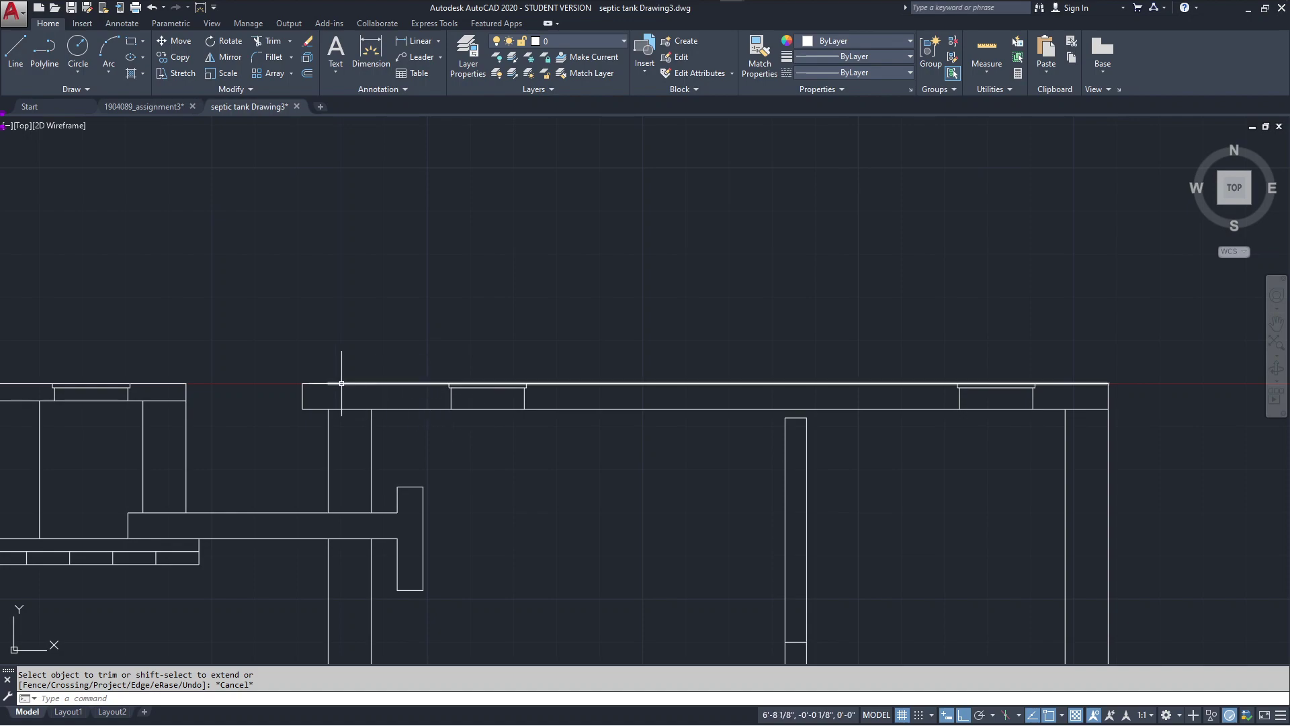
- Move both manhole covers 6 inches to the left
{"action": "left_click", "coordinate": [424, 355]}
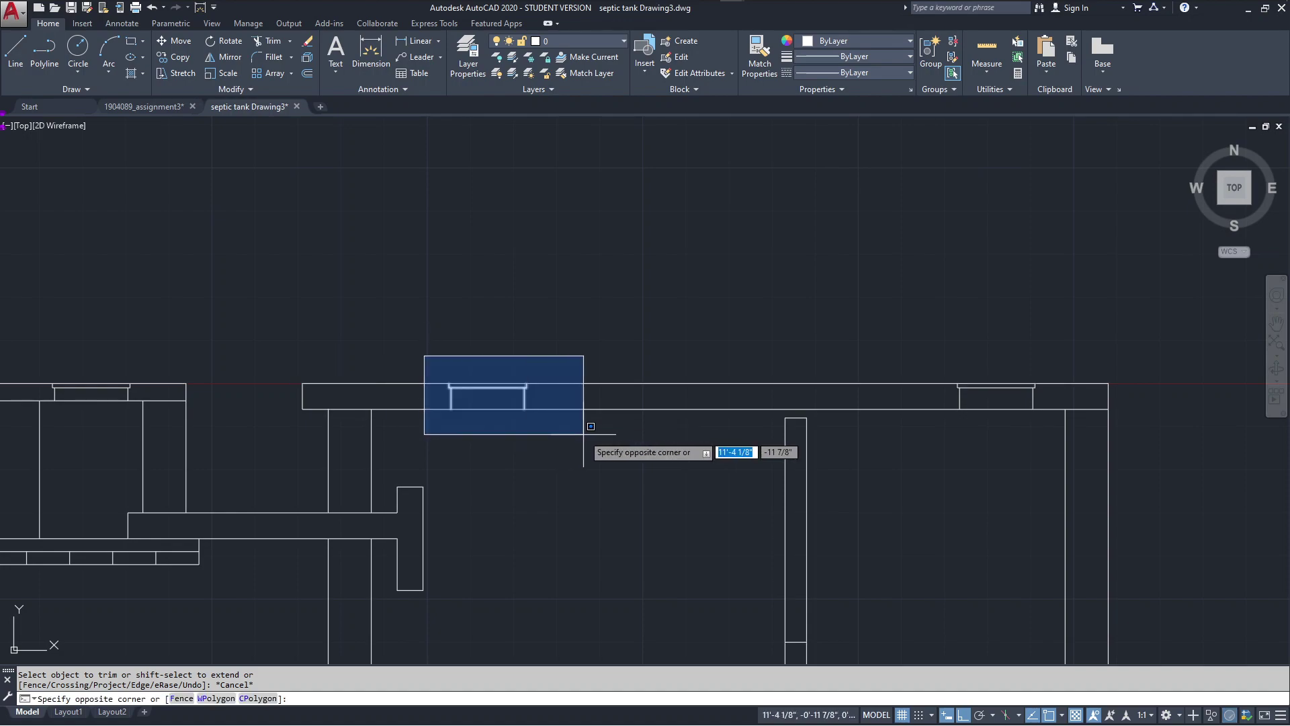
{"action": "left_click", "coordinate": [1047, 408]}
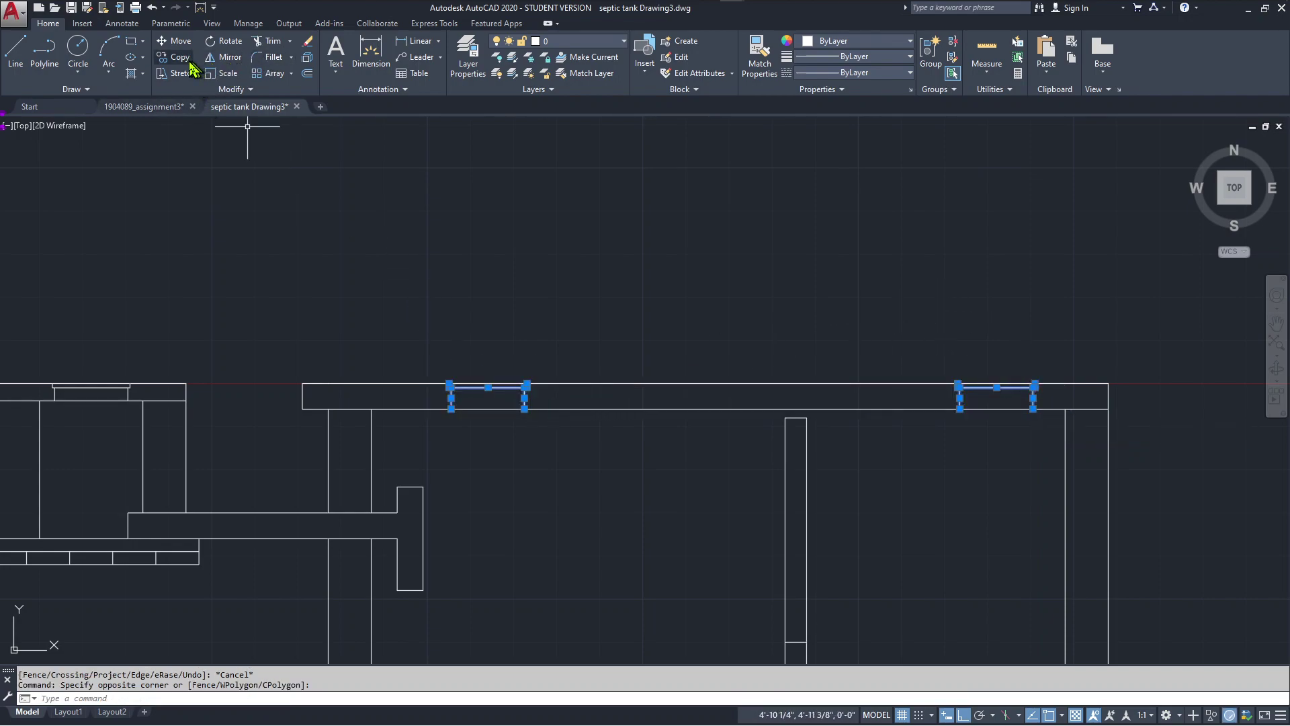
{"action": "left_click", "coordinate": [182, 42]}
{"action": "scroll", "coordinate": [390, 282], "scroll_direction": "up", "scroll_amount": 4}
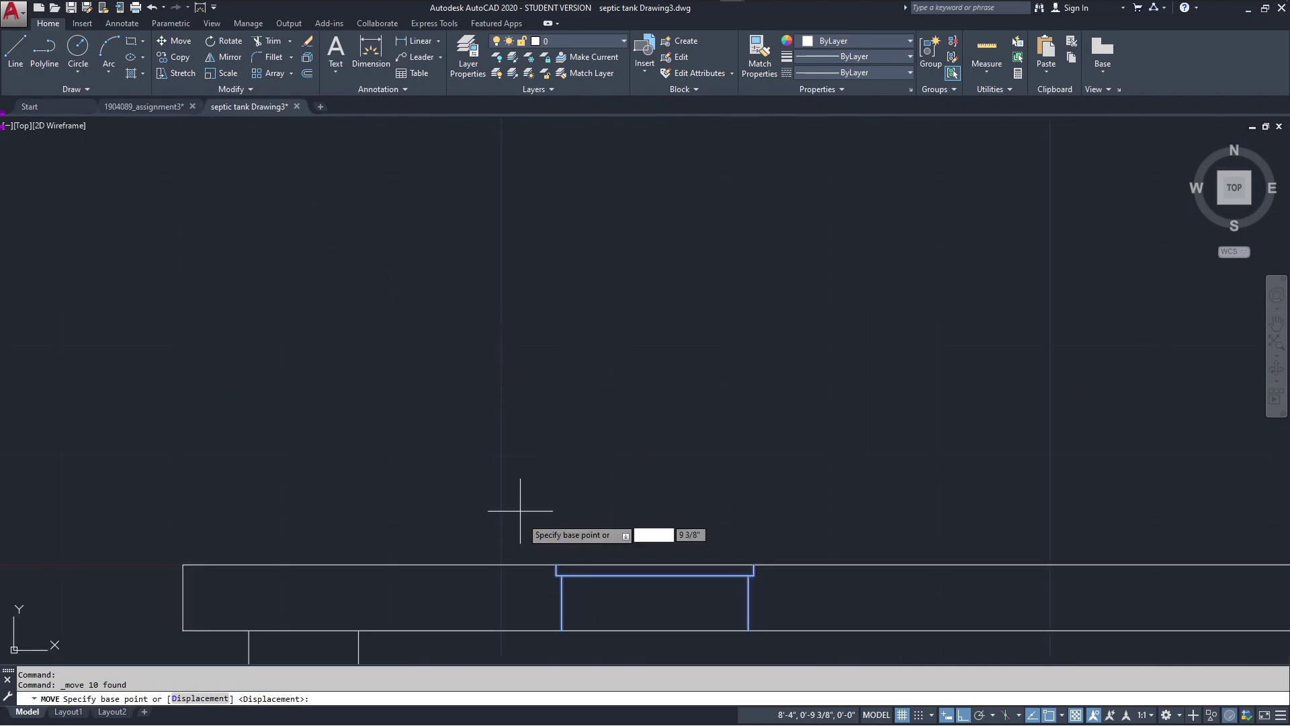
{"action": "left_click", "coordinate": [555, 595]}
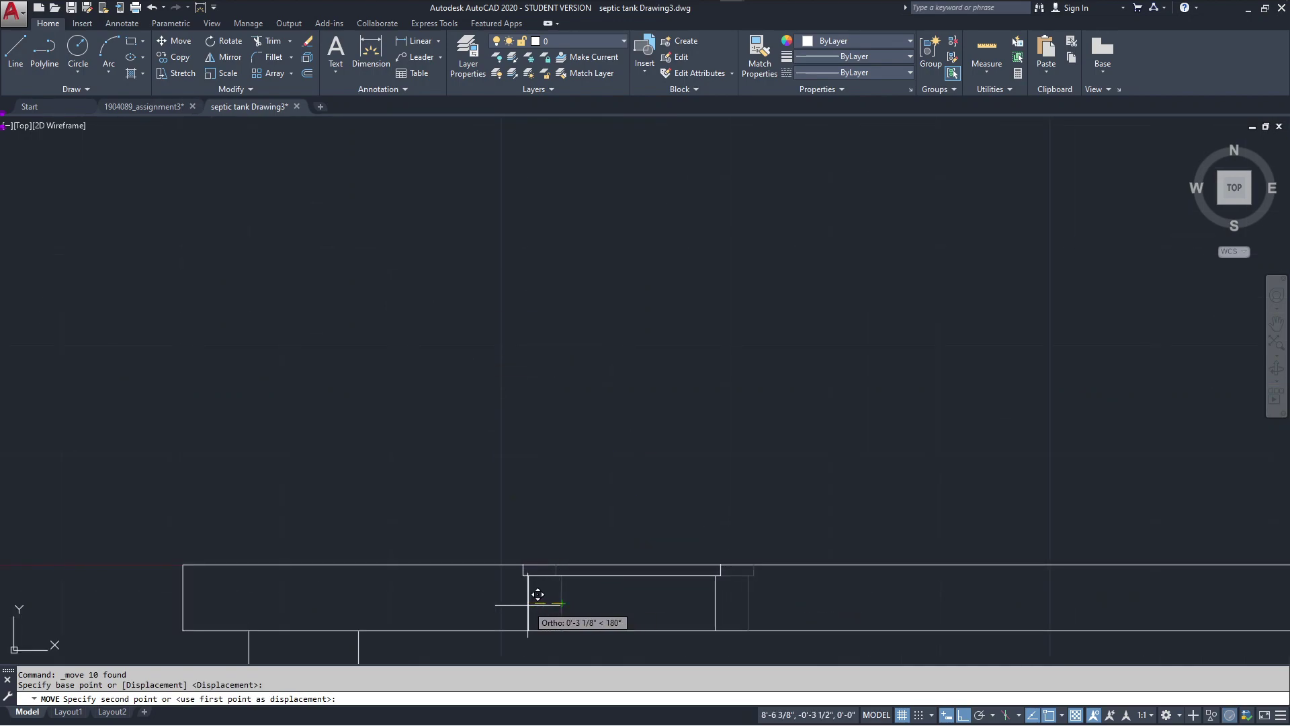
{"action": "type", "text": "6"}
{"action": "key", "text": "Return"}
- Save the septic tank drawing
{"action": "scroll", "coordinate": [618, 613], "scroll_direction": "down", "scroll_amount": 2}
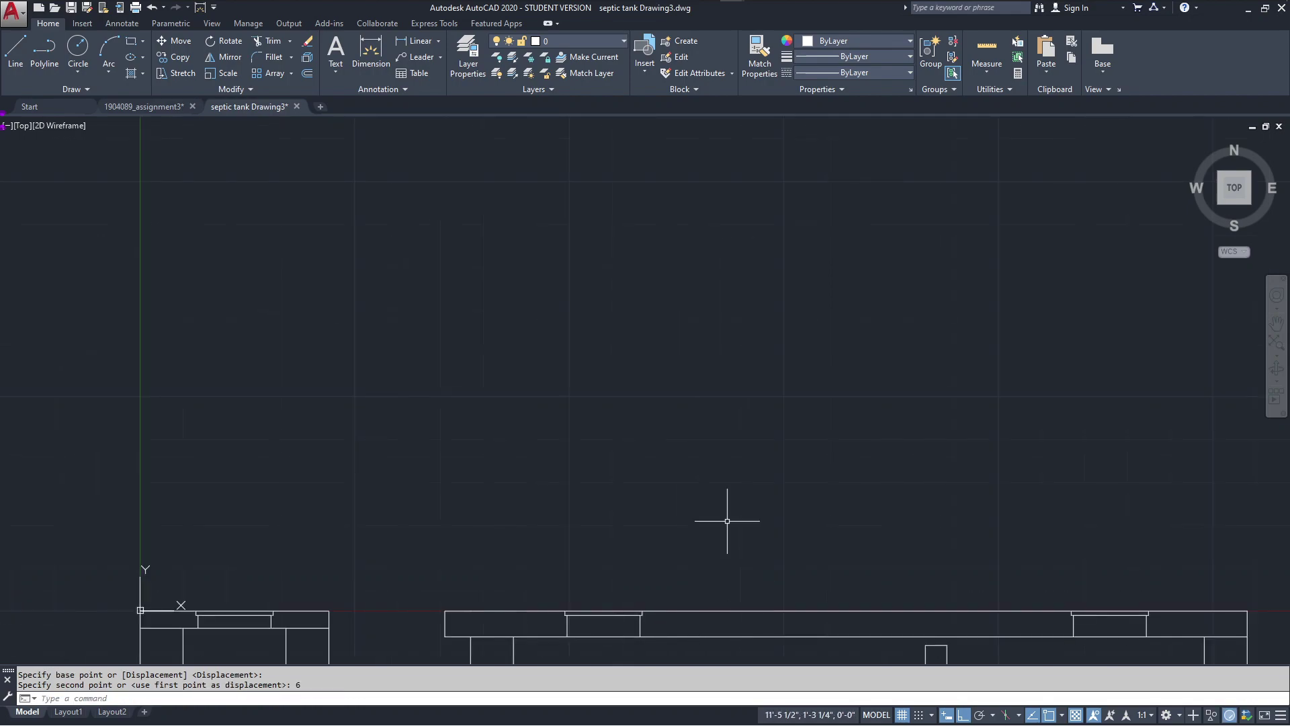
{"action": "middle_click_drag", "start_coordinate": [727, 520], "coordinate": [540, 181]}
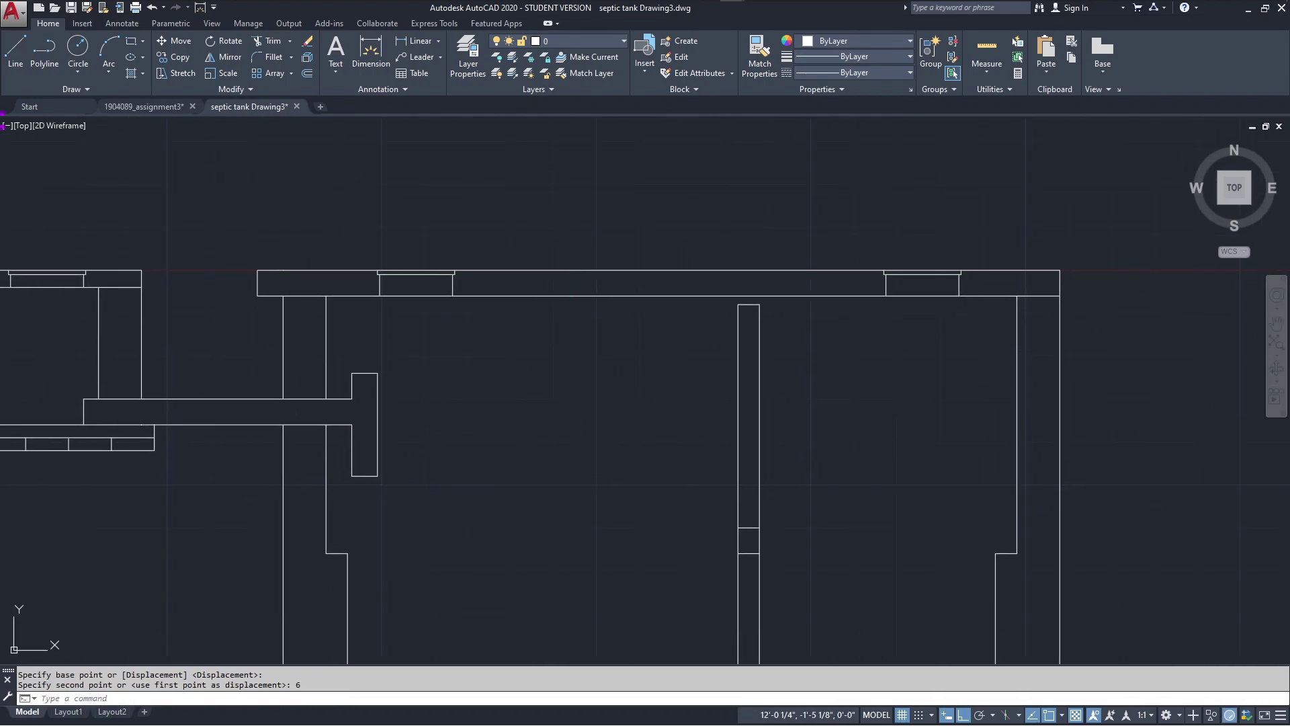
{"action": "key", "text": "ctrl+s"}
- Draw a 6-inch horizontal line out from the slab's top-right corner
{"action": "middle_click_drag", "start_coordinate": [864, 360], "coordinate": [735, 385]}
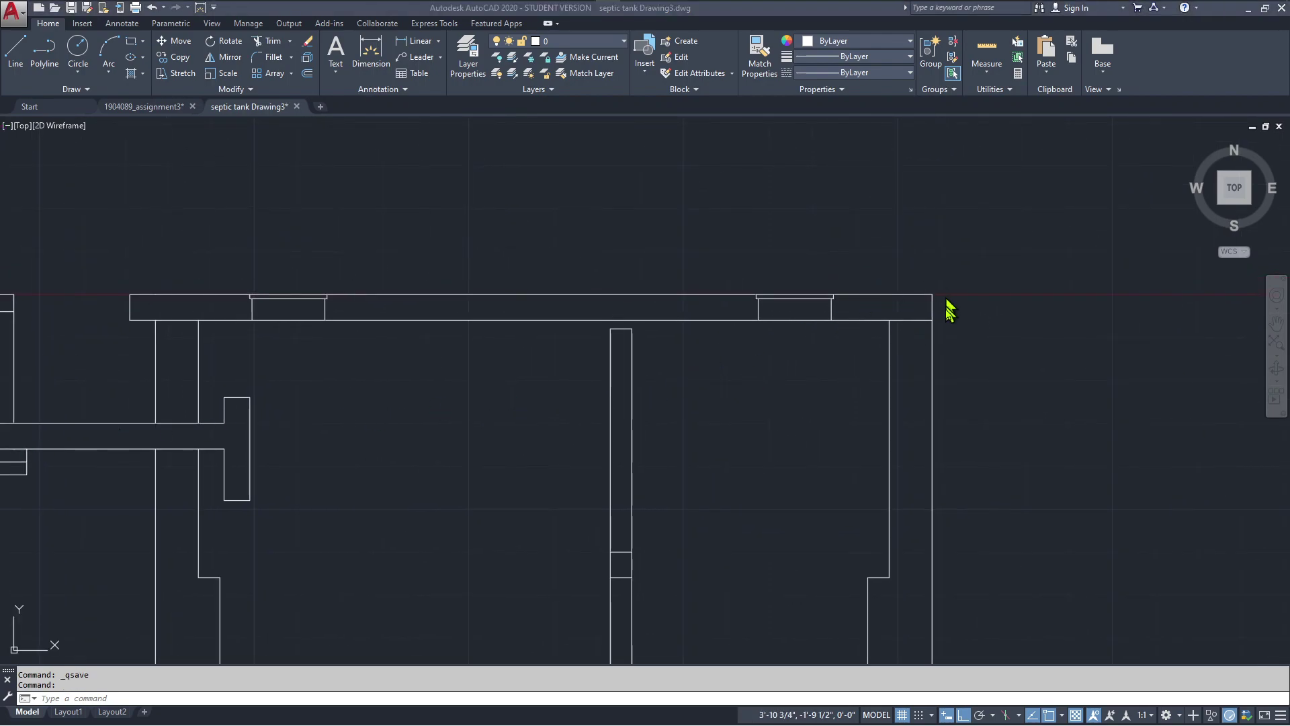
{"action": "middle_click_drag", "start_coordinate": [960, 314], "coordinate": [744, 375]}
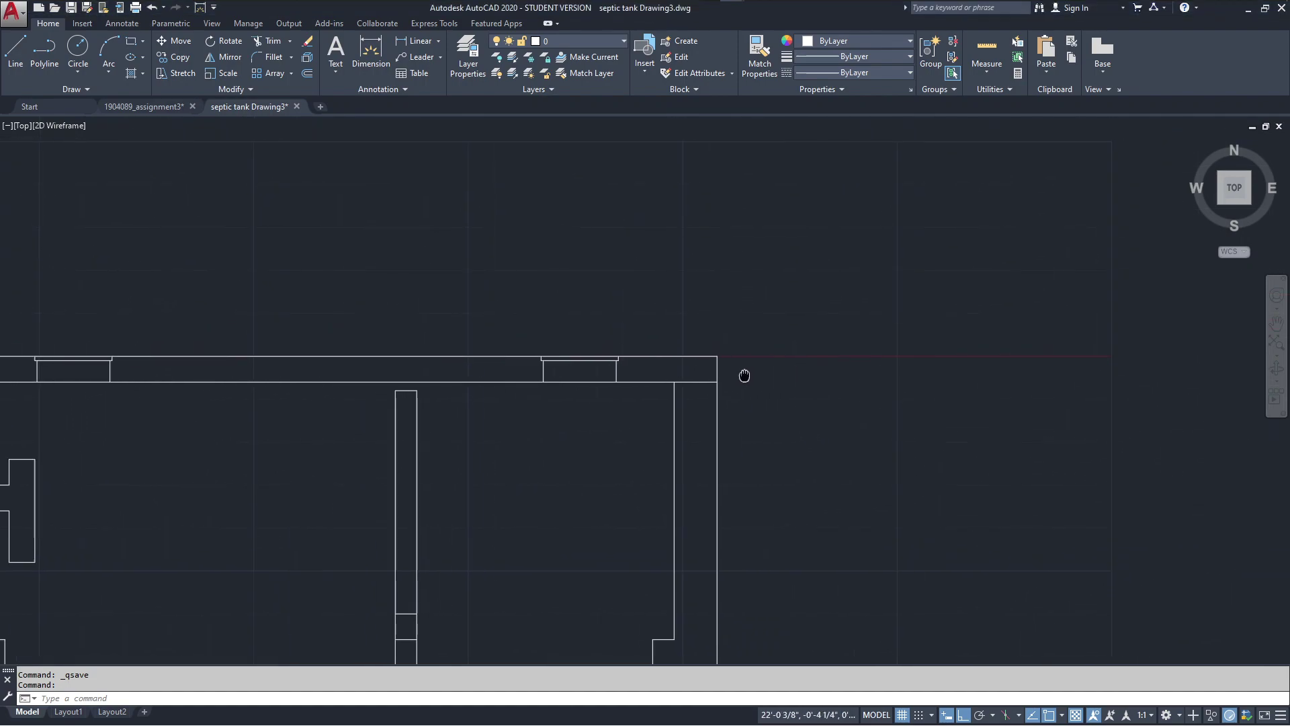
{"action": "scroll", "coordinate": [736, 351], "scroll_direction": "up", "scroll_amount": 3}
{"action": "scroll", "coordinate": [736, 350], "scroll_direction": "up", "scroll_amount": 2}
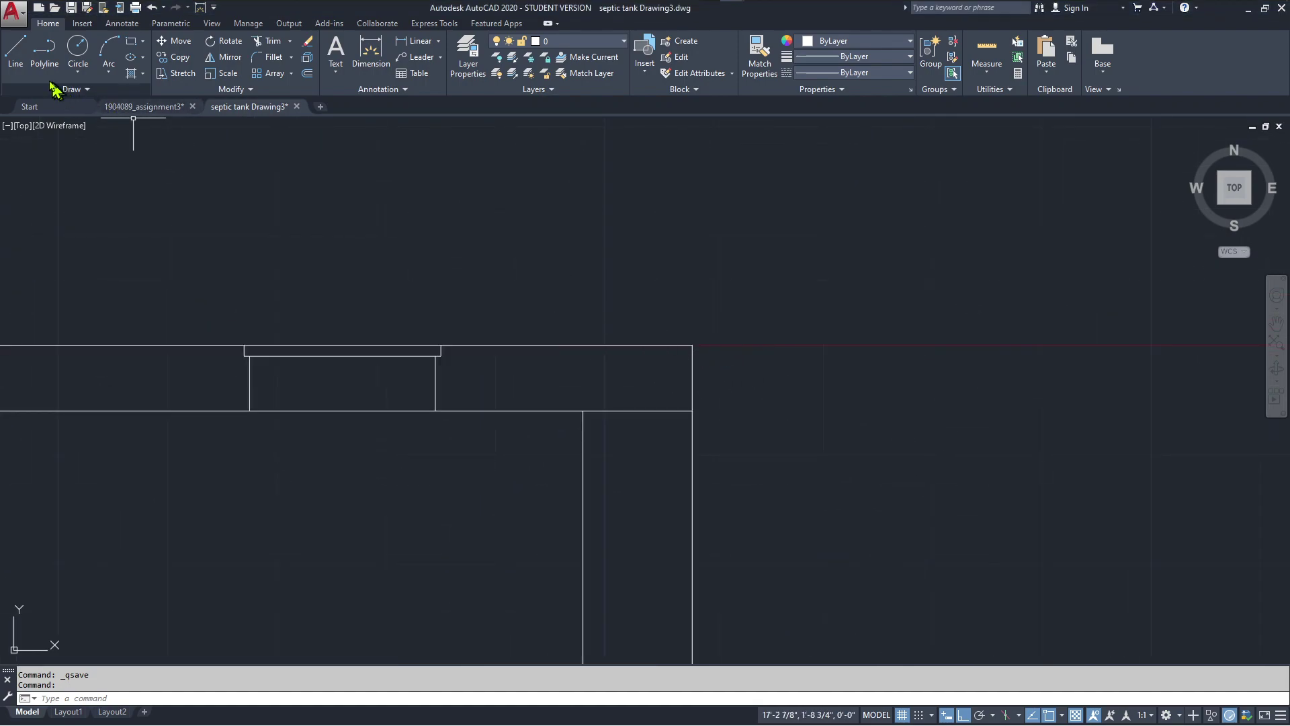
{"action": "left_click", "coordinate": [15, 50]}
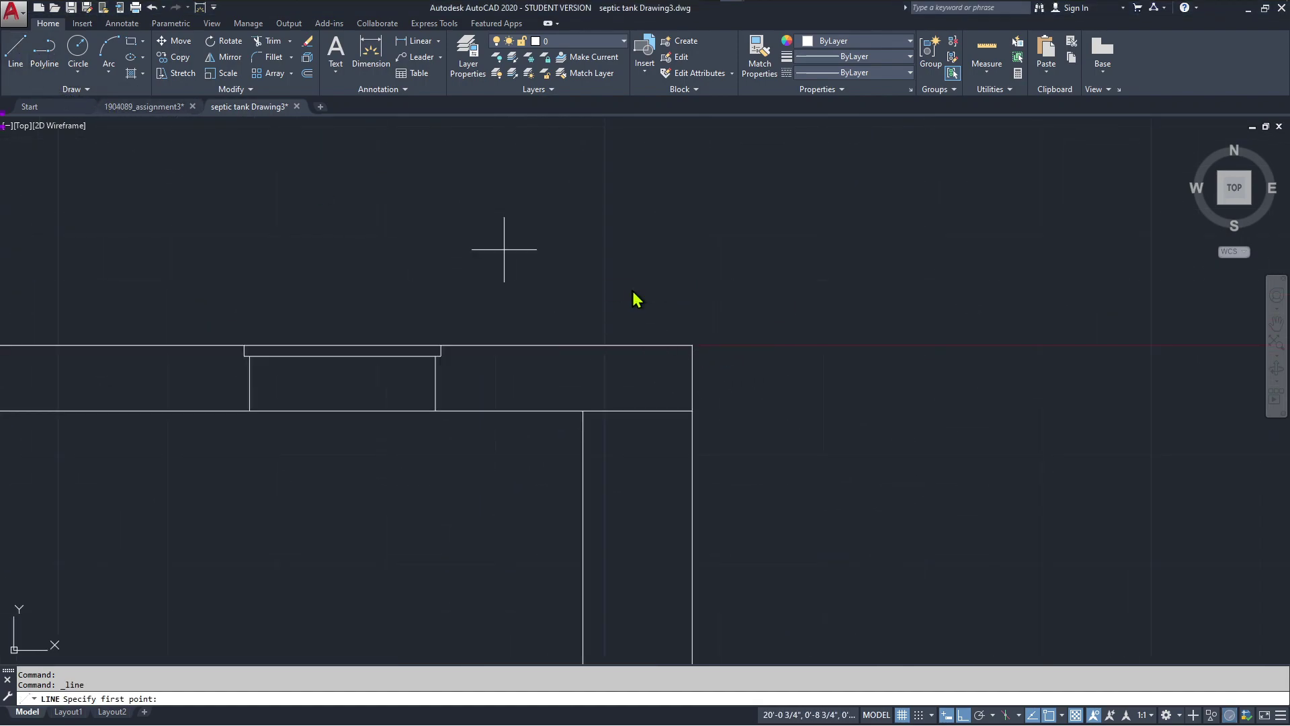
{"action": "left_click", "coordinate": [692, 345]}
{"action": "type", "text": "6"}
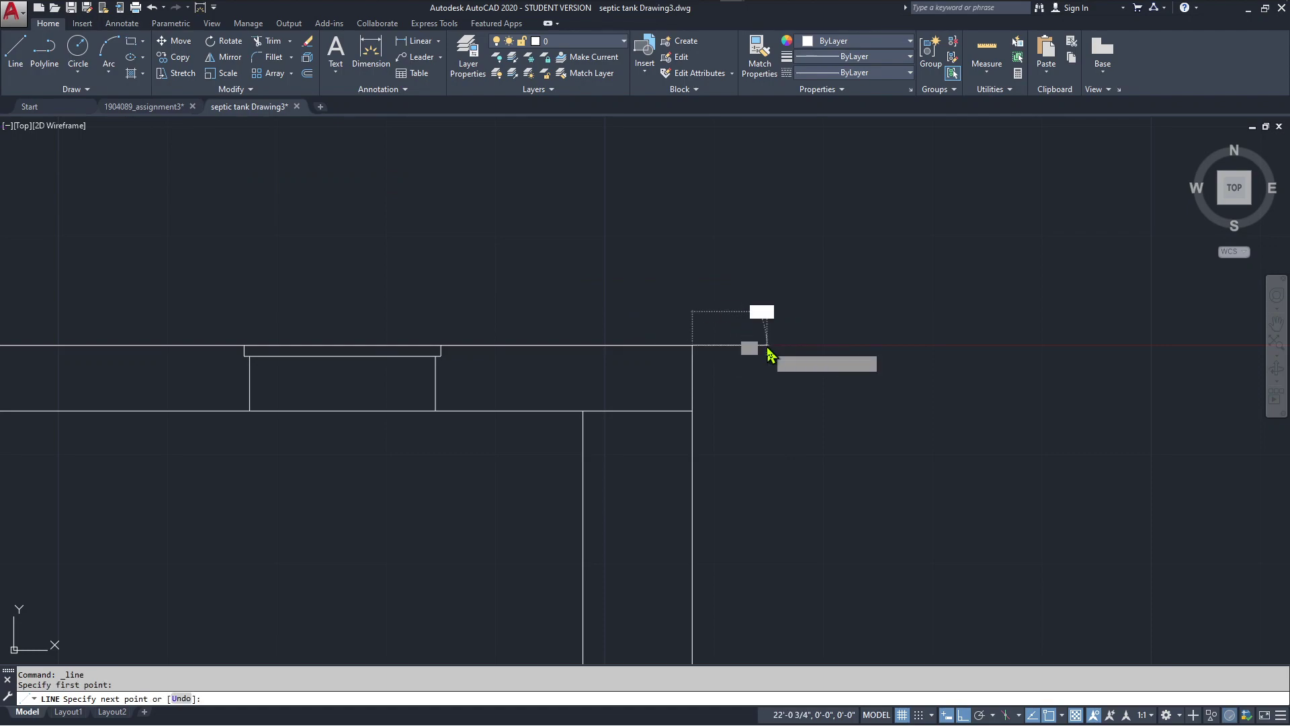
{"action": "key", "text": "Return"}
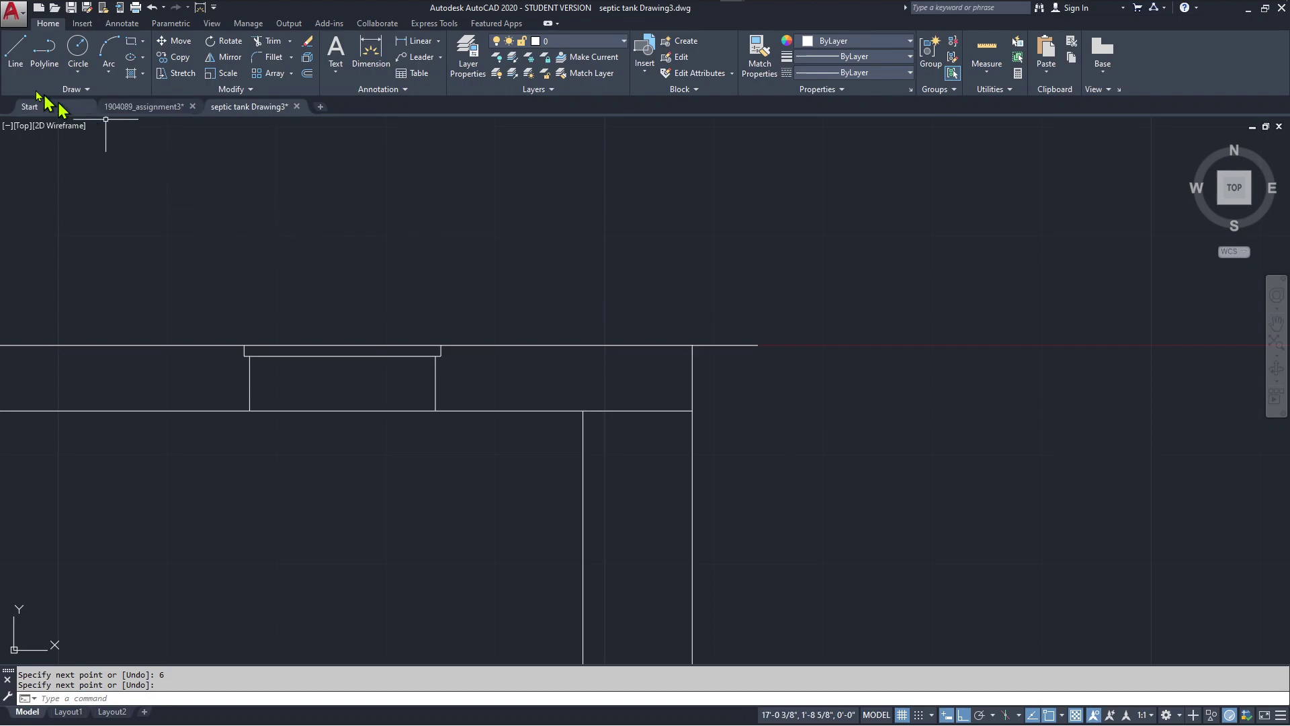
- Draw the 6-inch downward side and close the extension along the slab's underside
{"action": "type", "text": "l"}
{"action": "key", "text": "Return"}
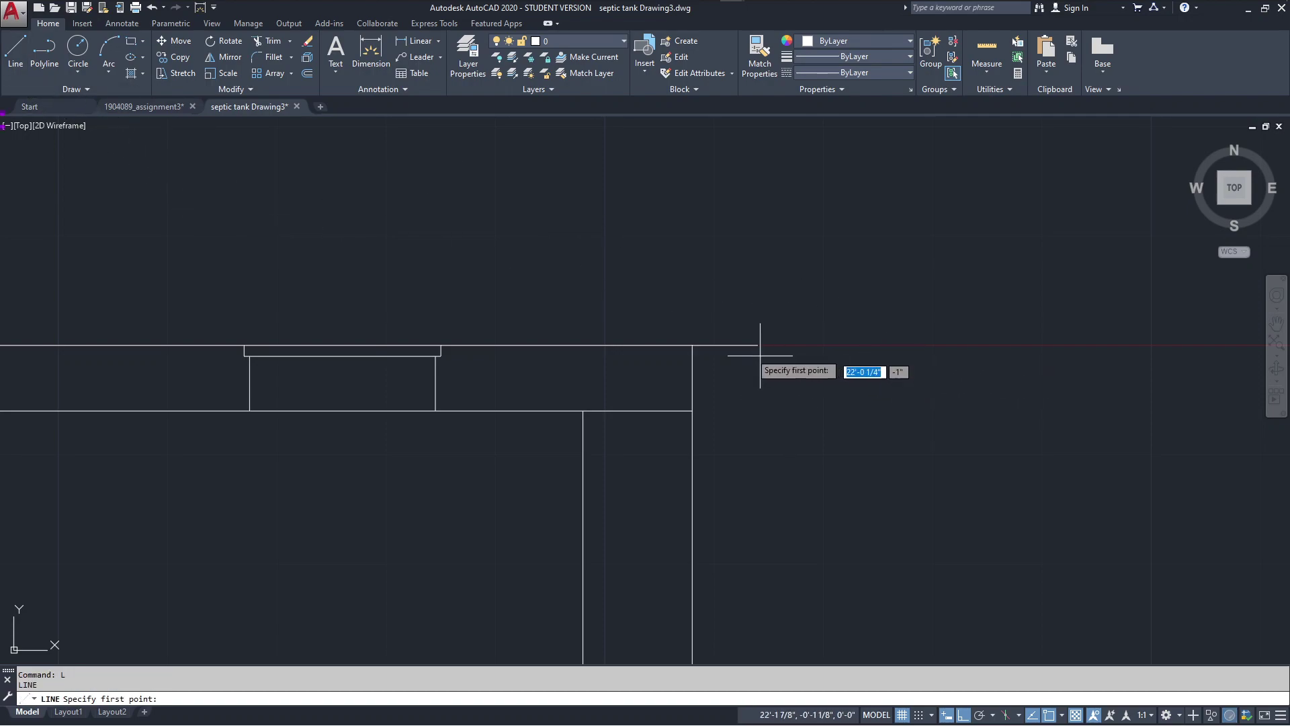
{"action": "left_click", "coordinate": [758, 345]}
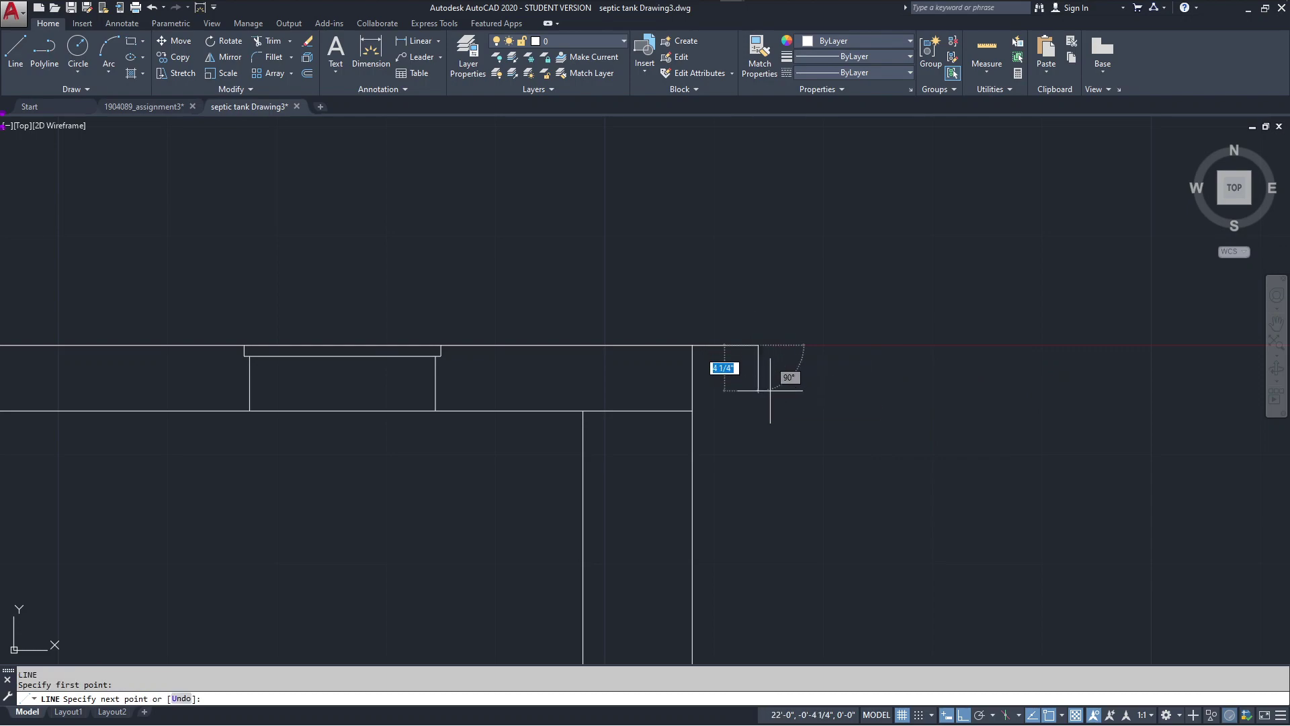
{"action": "type", "text": "6"}
{"action": "key", "text": "Return"}
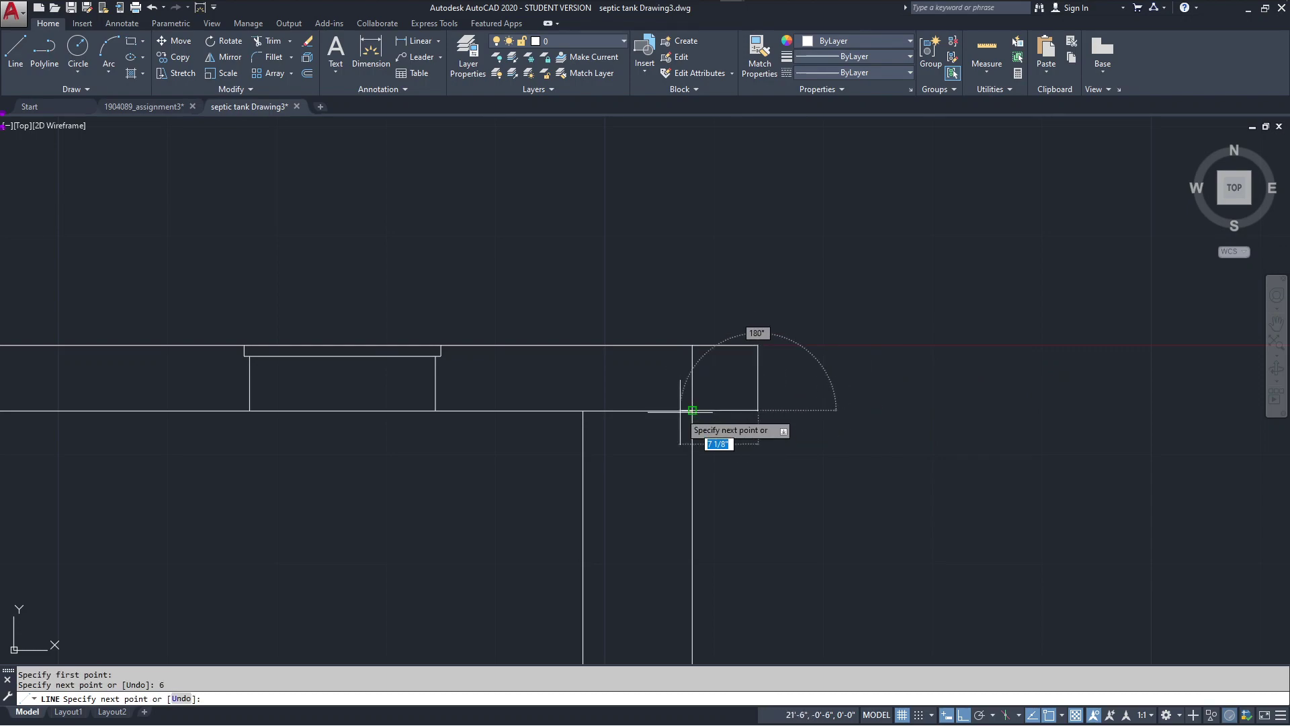
{"action": "left_click", "coordinate": [693, 410]}
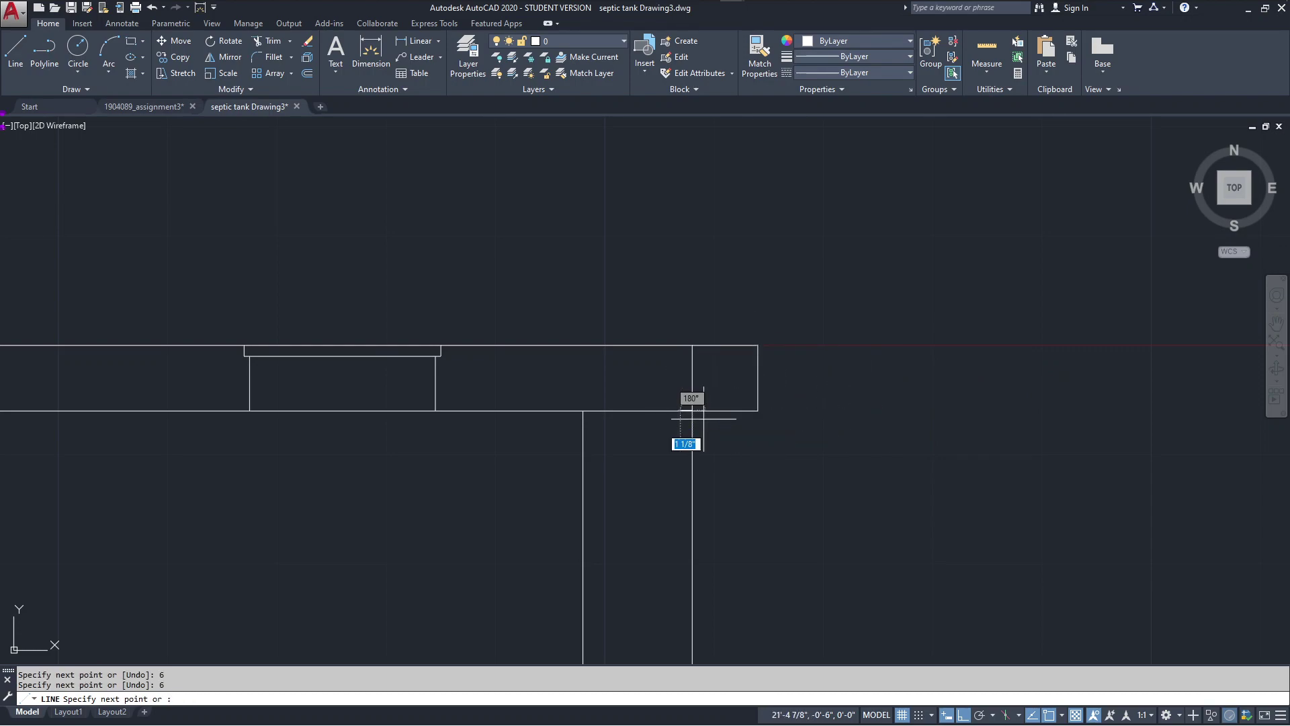
{"action": "key", "text": "Escape"}
- Trim away the old vertical slab end line inside the extension
{"action": "key", "text": "ctrl+a"}
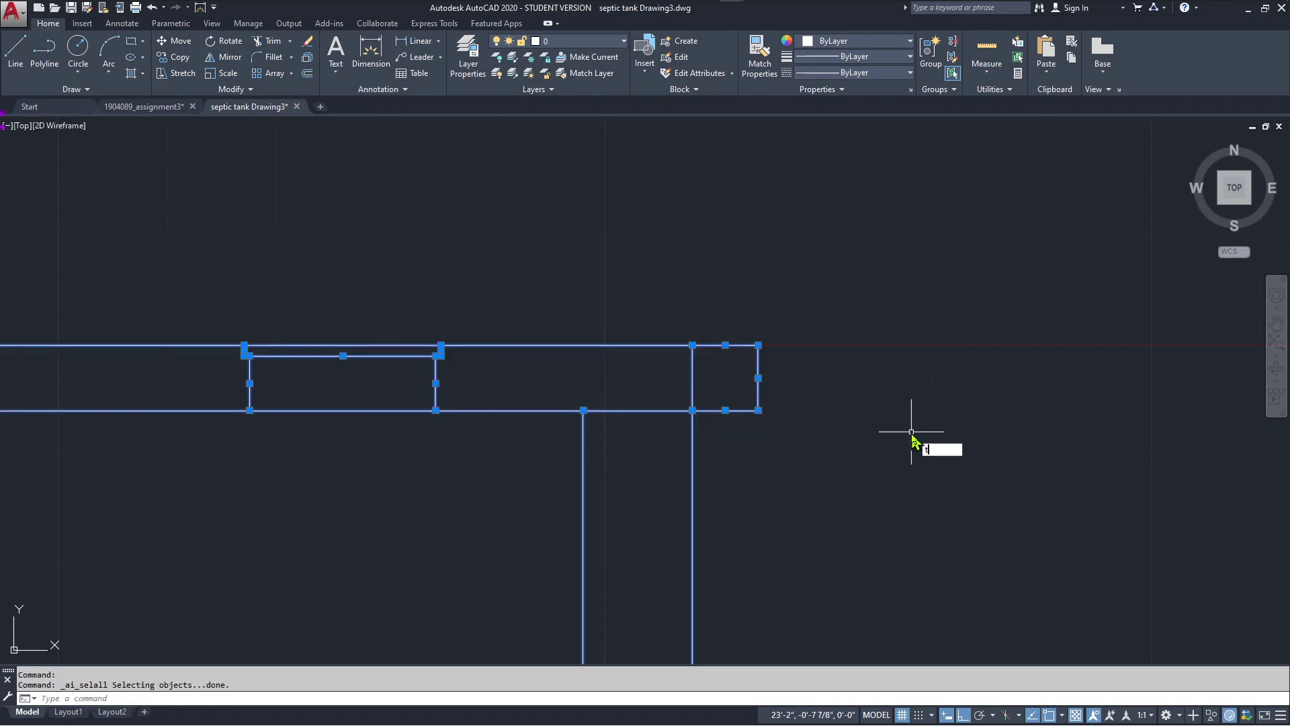
{"action": "type", "text": "tr"}
{"action": "key", "text": "Return"}
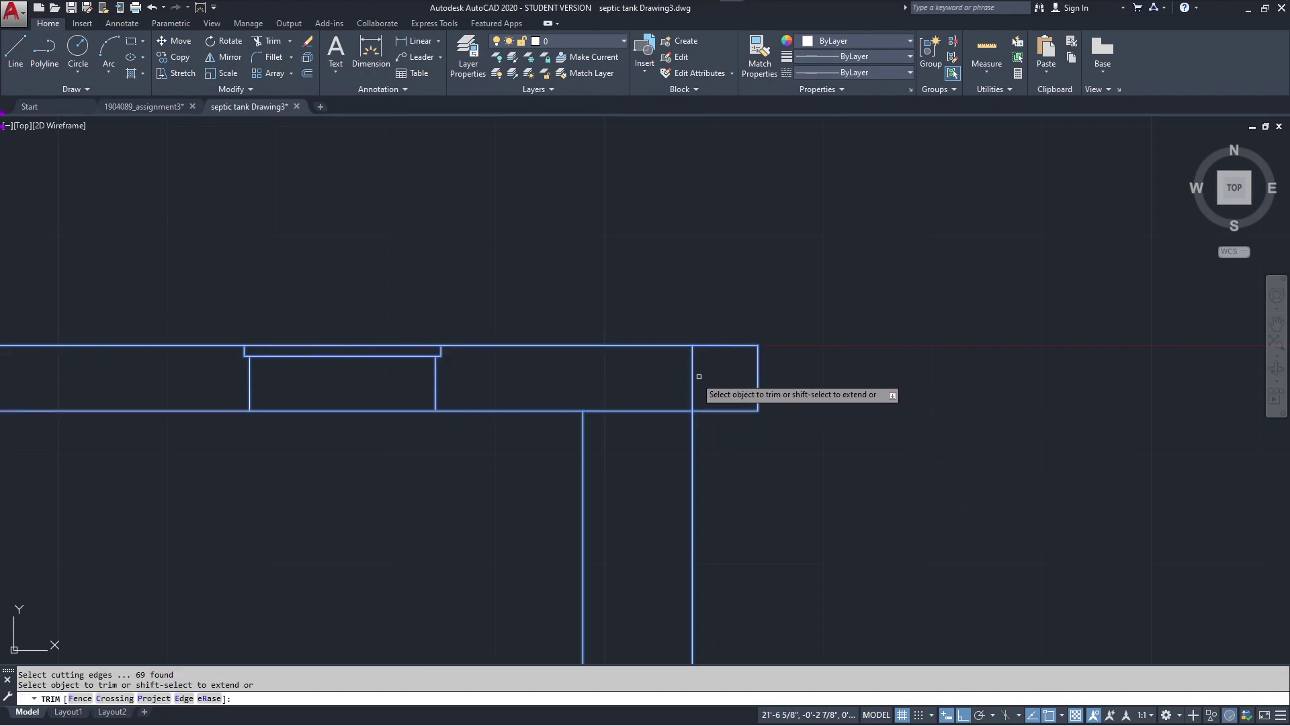
{"action": "left_click", "coordinate": [692, 377]}
{"action": "scroll", "coordinate": [921, 399], "scroll_direction": "down", "scroll_amount": 1}
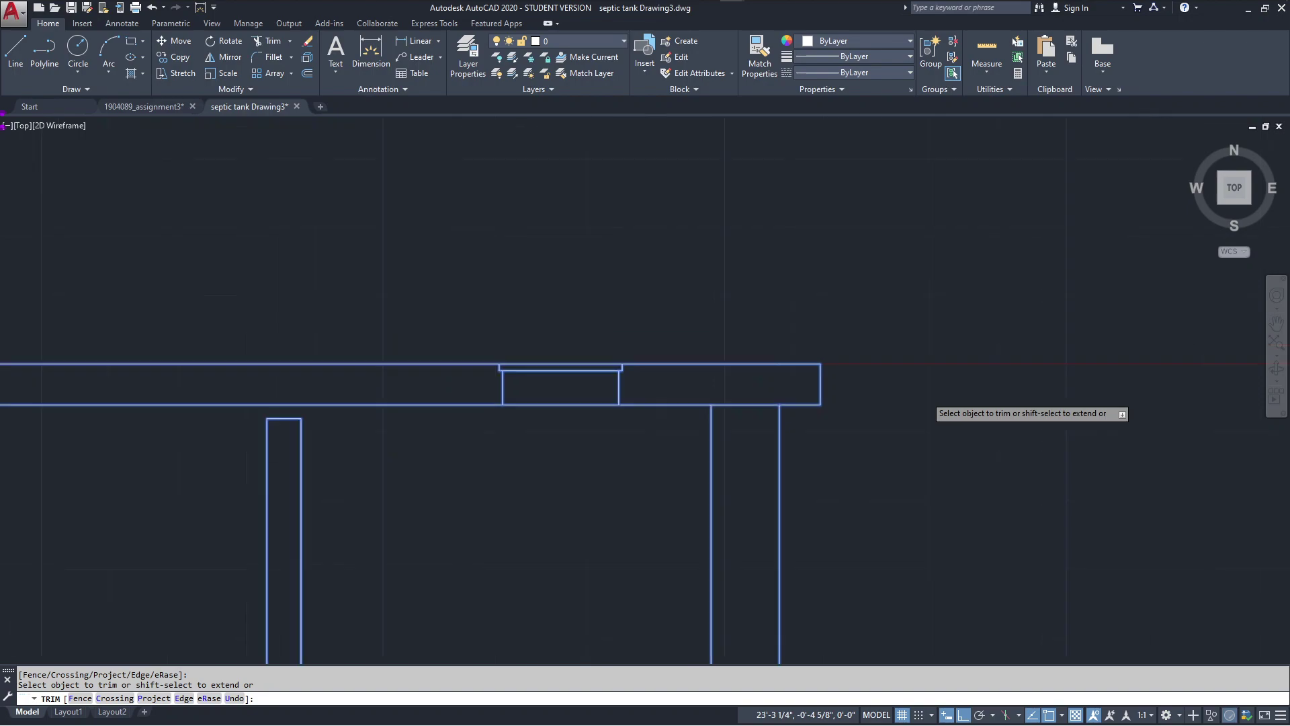
{"action": "scroll", "coordinate": [921, 402], "scroll_direction": "down", "scroll_amount": 1}
{"action": "key", "text": "Escape"}
{"action": "scroll", "coordinate": [922, 406], "scroll_direction": "down", "scroll_amount": 1}
{"action": "middle_click_drag", "start_coordinate": [923, 406], "coordinate": [882, 279]}
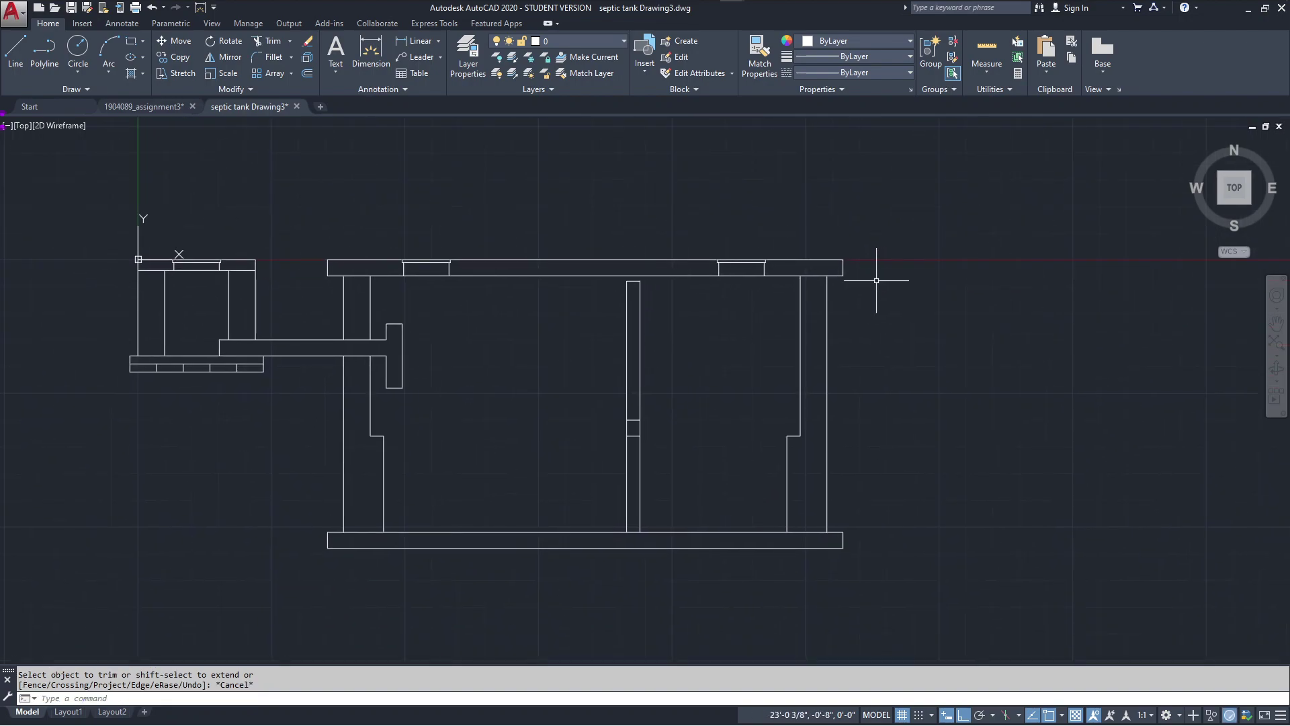
- Zoom and pan until the top slab's right end and wall fill the view
{"action": "scroll", "coordinate": [751, 334], "scroll_direction": "up", "scroll_amount": 1}
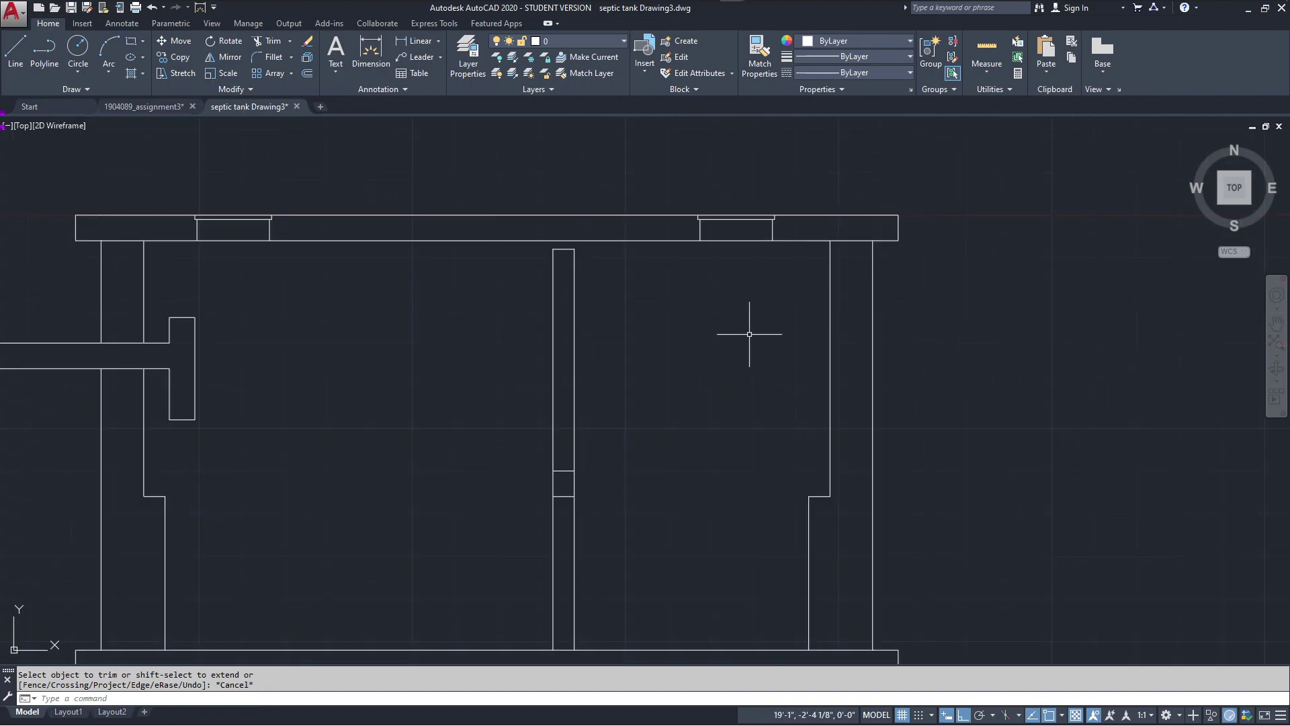
{"action": "scroll", "coordinate": [755, 337], "scroll_direction": "up", "scroll_amount": 1}
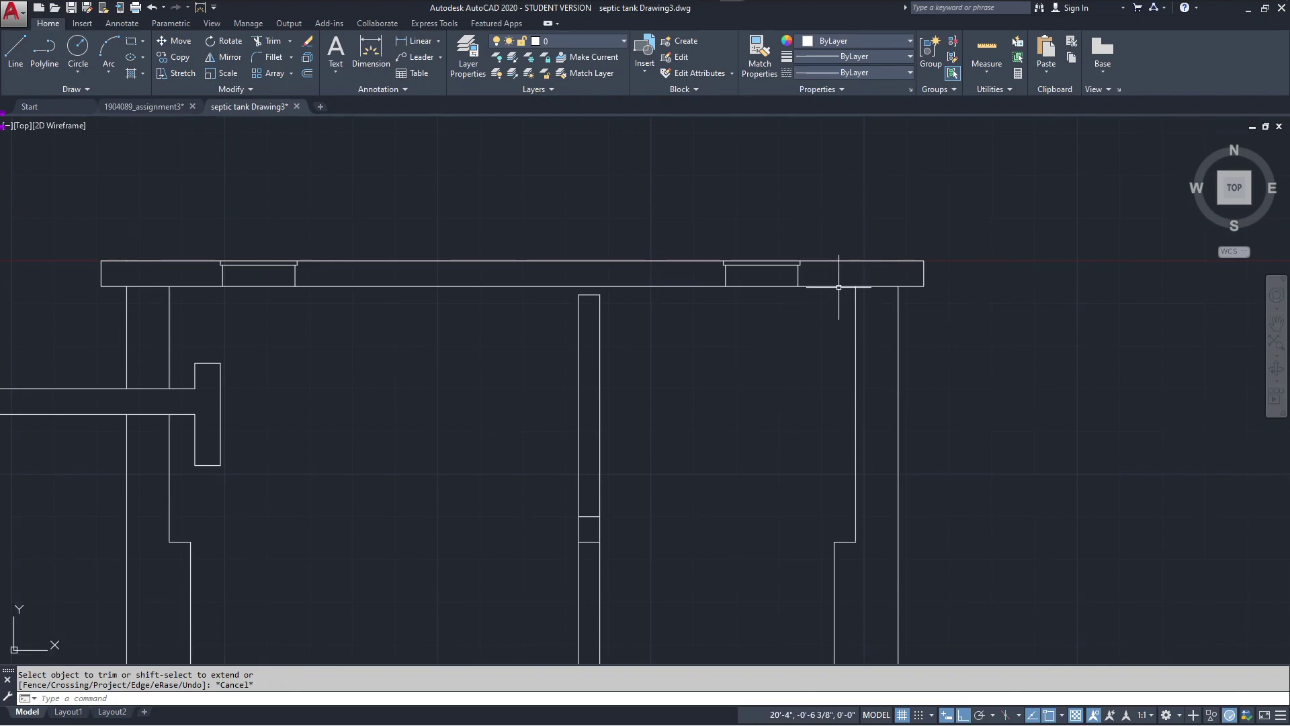
{"action": "middle_click_drag", "start_coordinate": [839, 257], "coordinate": [782, 259]}
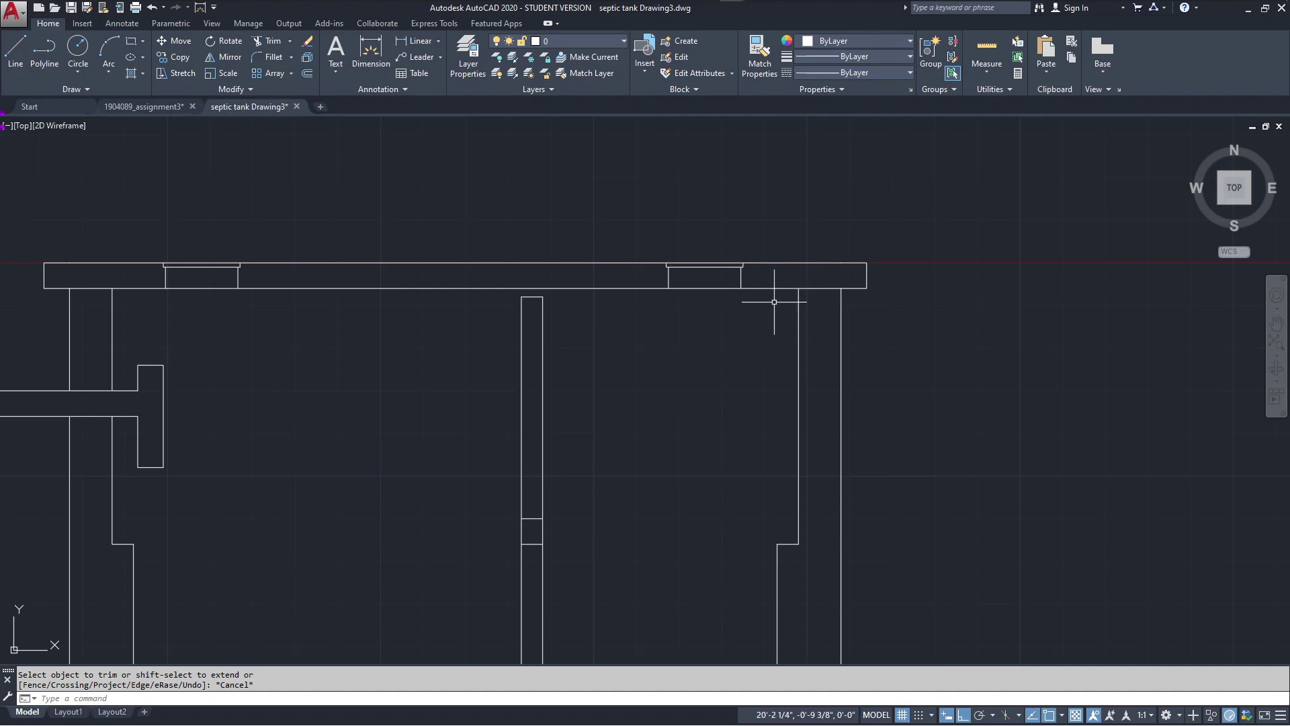
{"action": "scroll", "coordinate": [838, 215], "scroll_direction": "up", "scroll_amount": 2}
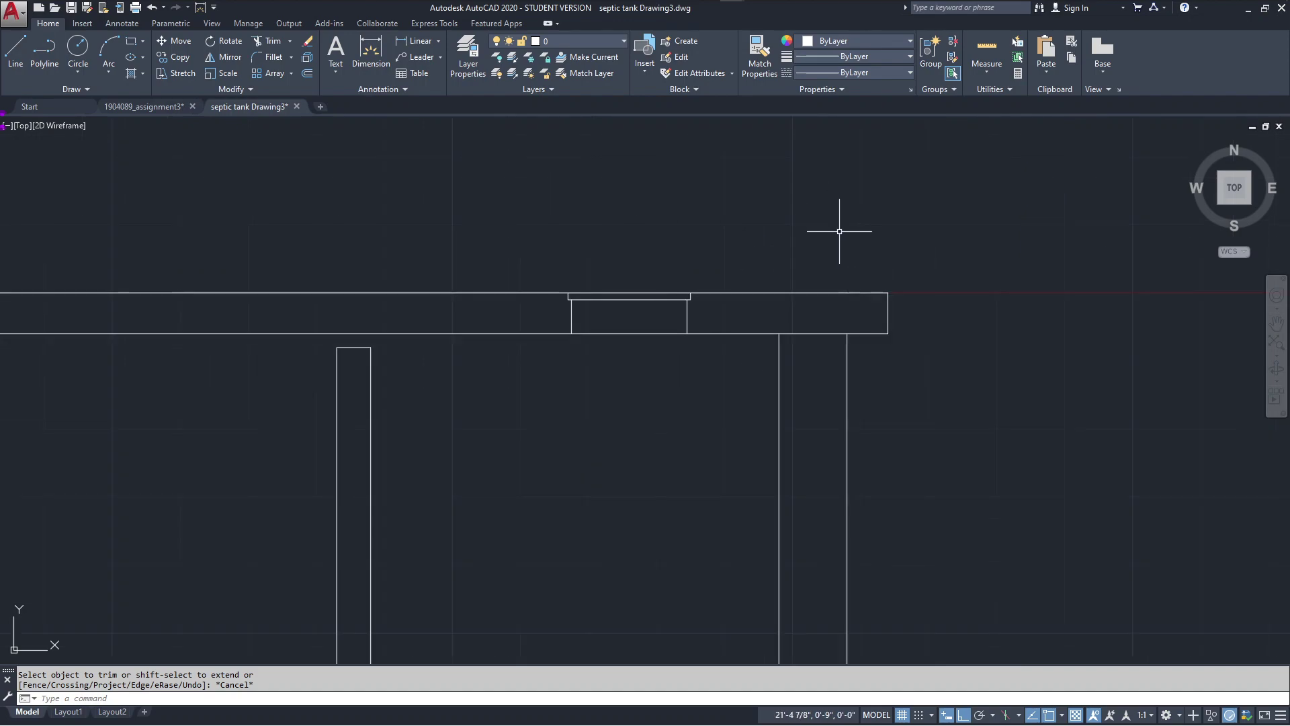
{"action": "middle_click_drag", "start_coordinate": [841, 225], "coordinate": [716, 249]}
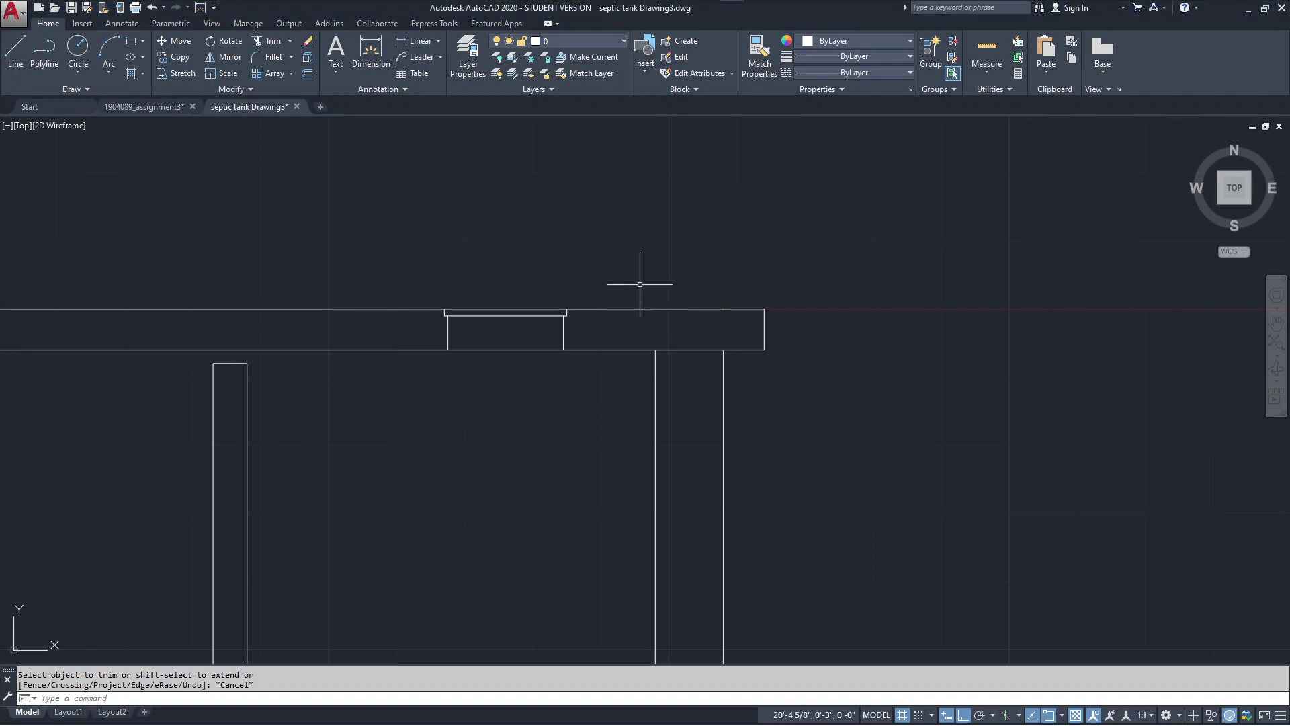
{"action": "middle_click_drag", "start_coordinate": [680, 273], "coordinate": [528, 310]}
{"action": "scroll", "coordinate": [568, 306], "scroll_direction": "up", "scroll_amount": 2}
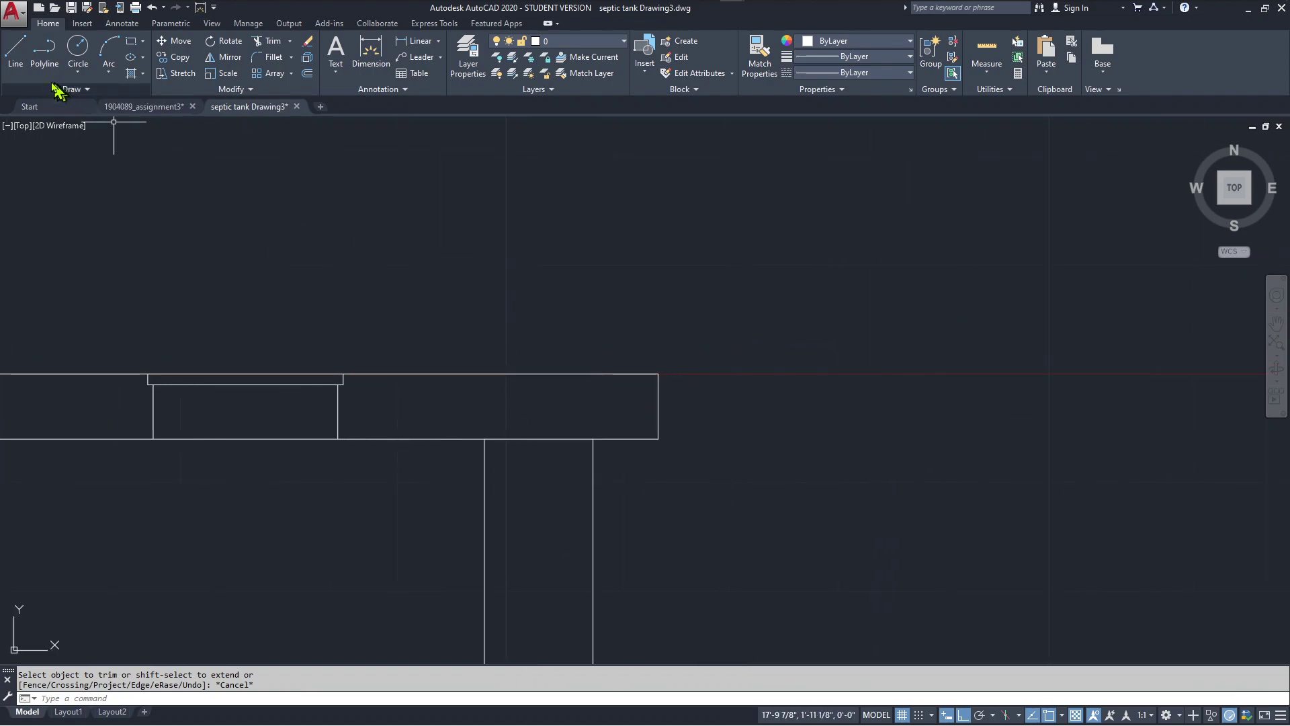
- Draw the vent pipe outline: 1 down, 2 left, 2.5' up, 2 across, back to the wall corner
{"action": "left_click", "coordinate": [20, 54]}
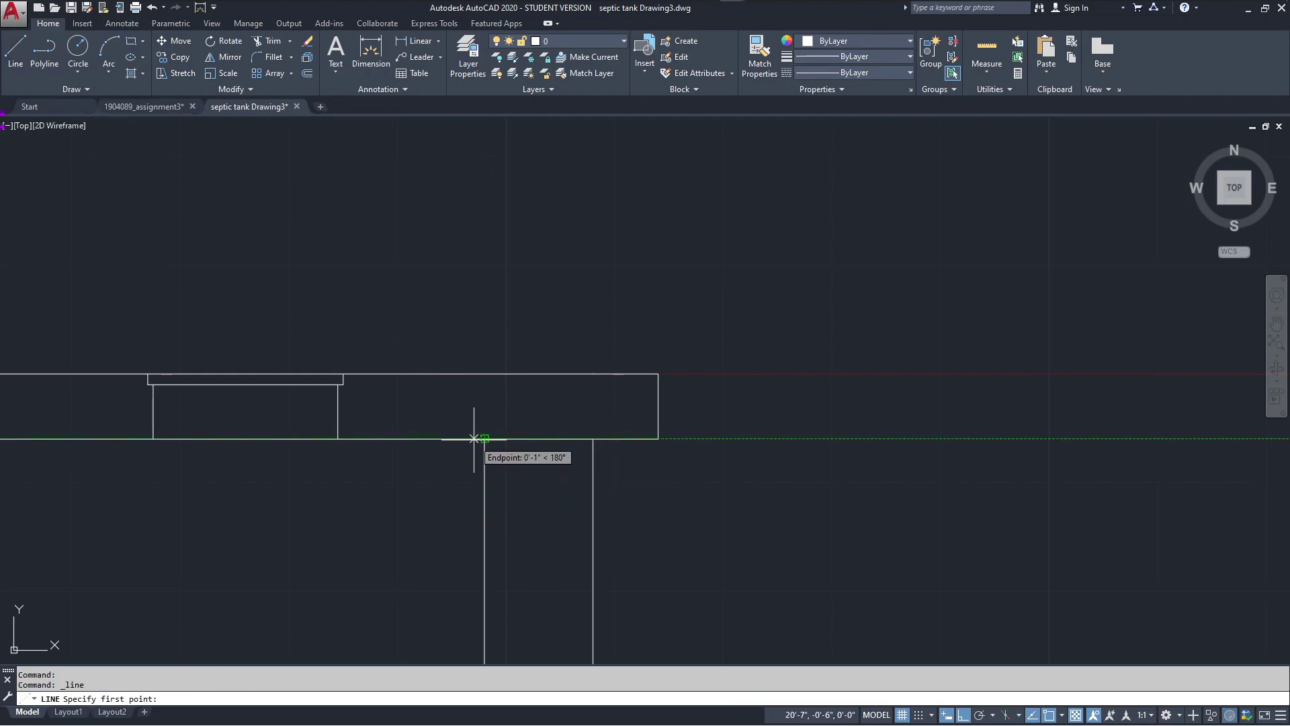
{"action": "type", "text": "1"}
{"action": "key", "text": "Return"}
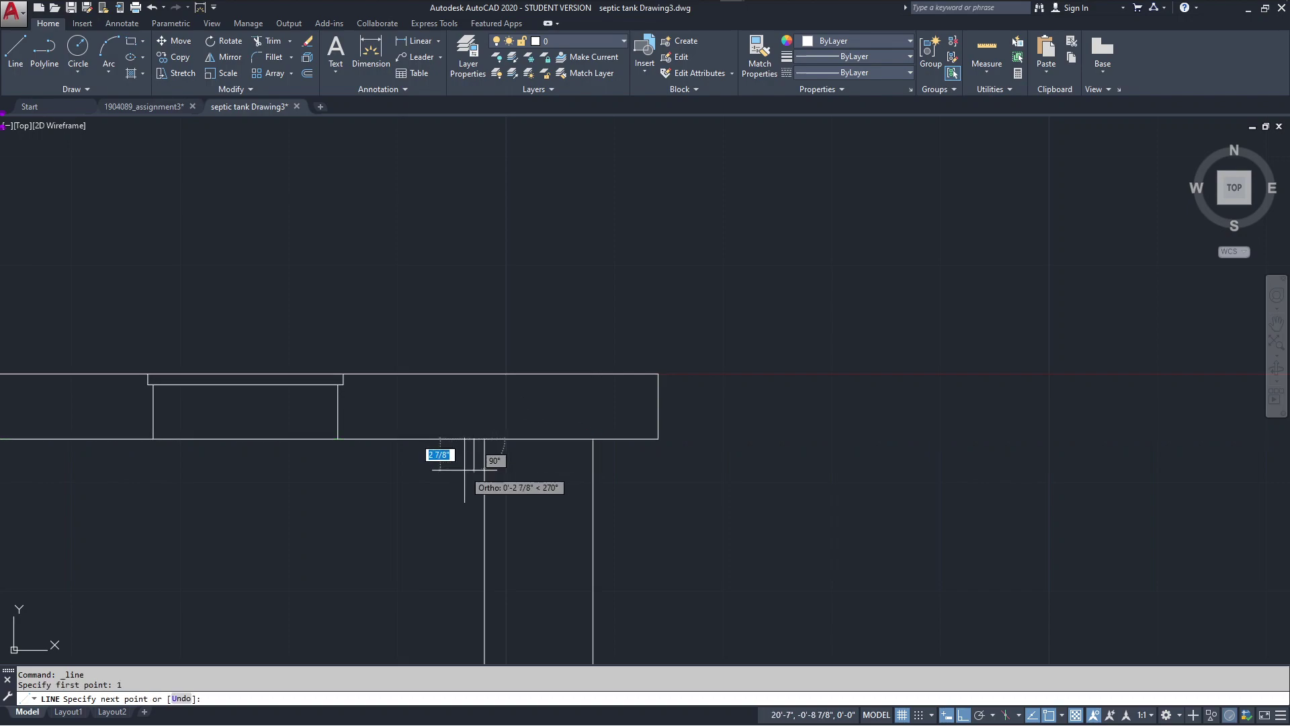
{"action": "type", "text": "1"}
{"action": "key", "text": "Return"}
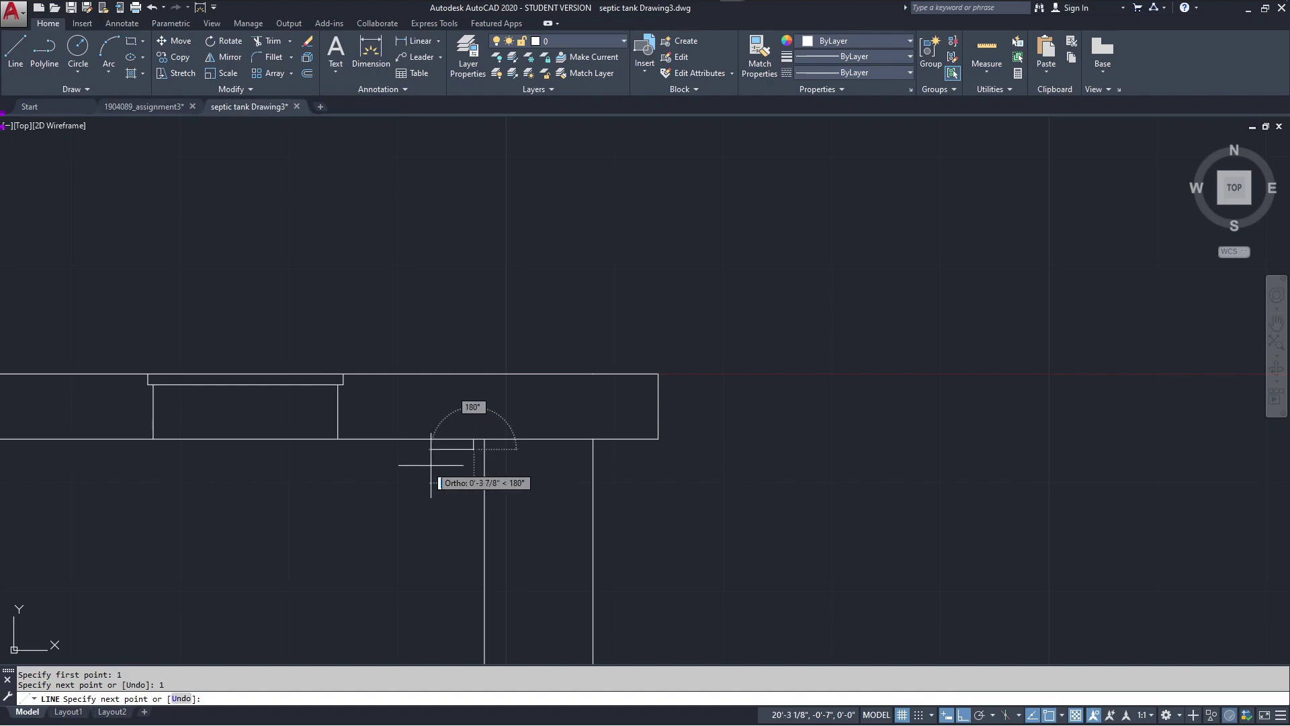
{"action": "type", "text": "2"}
{"action": "key", "text": "Return"}
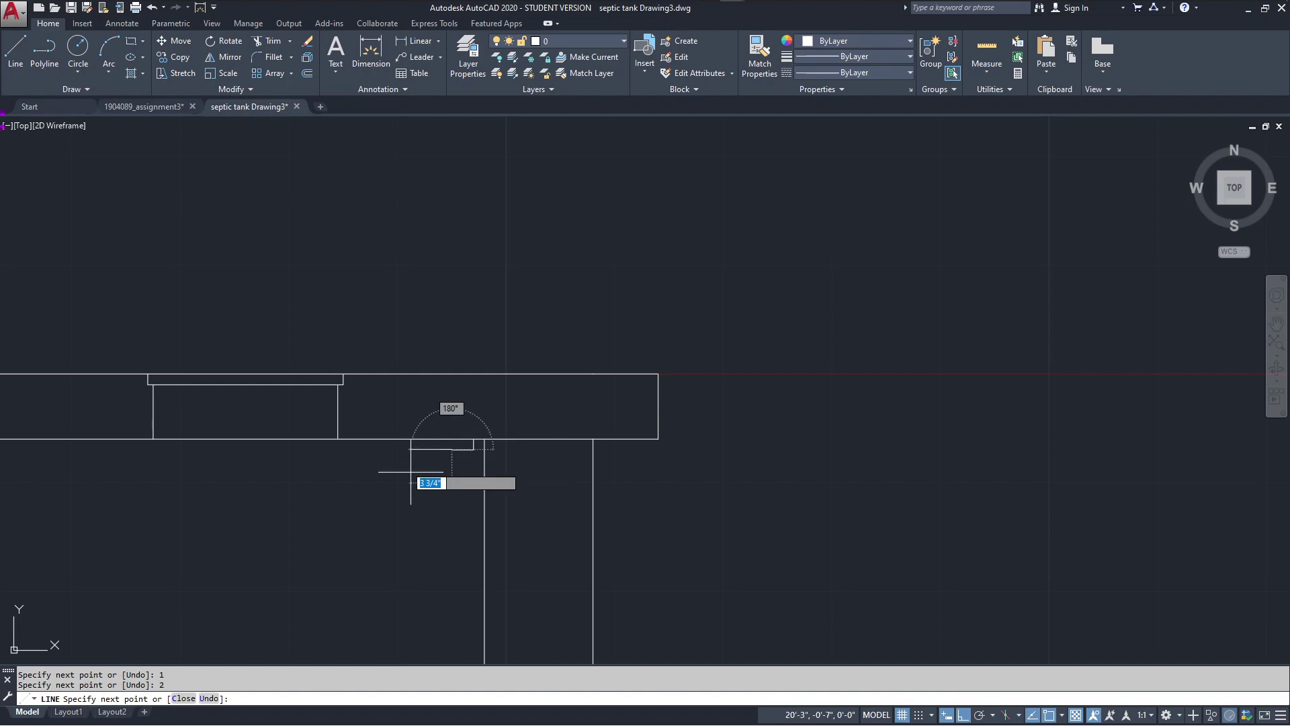
{"action": "type", "text": "2."}
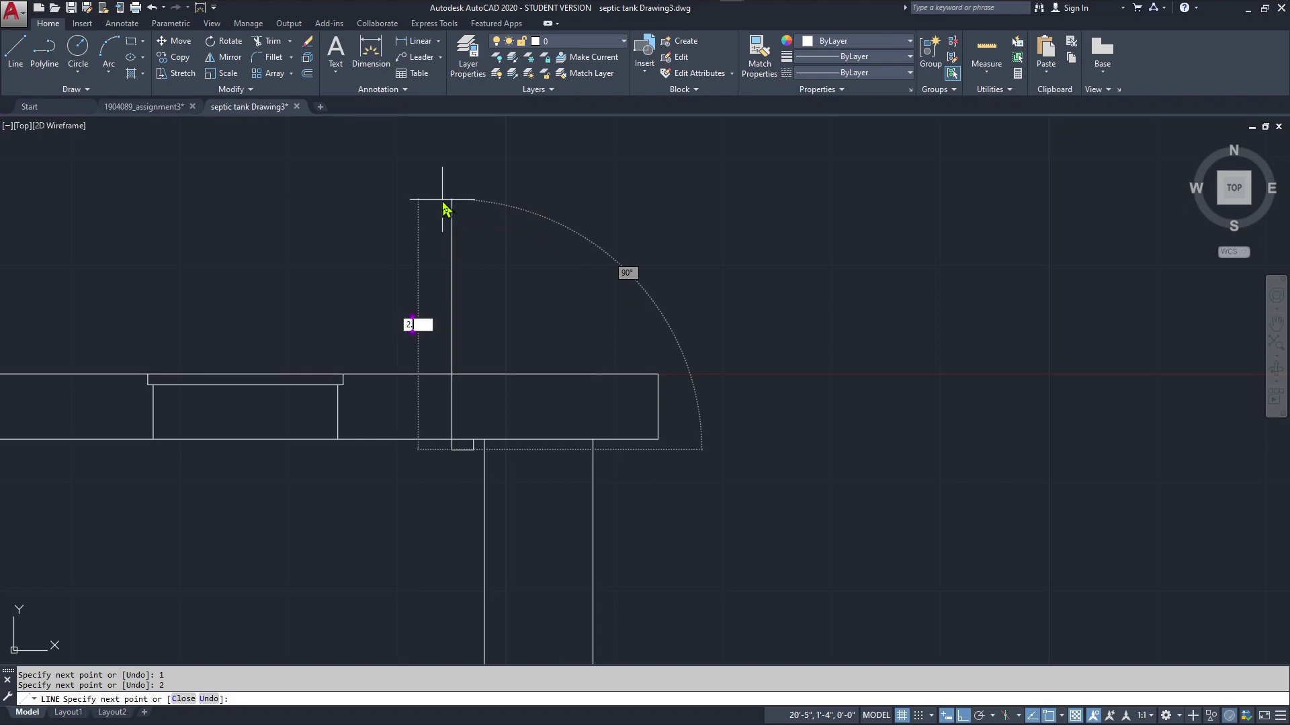
{"action": "type", "text": "5'"}
{"action": "key", "text": "Return"}
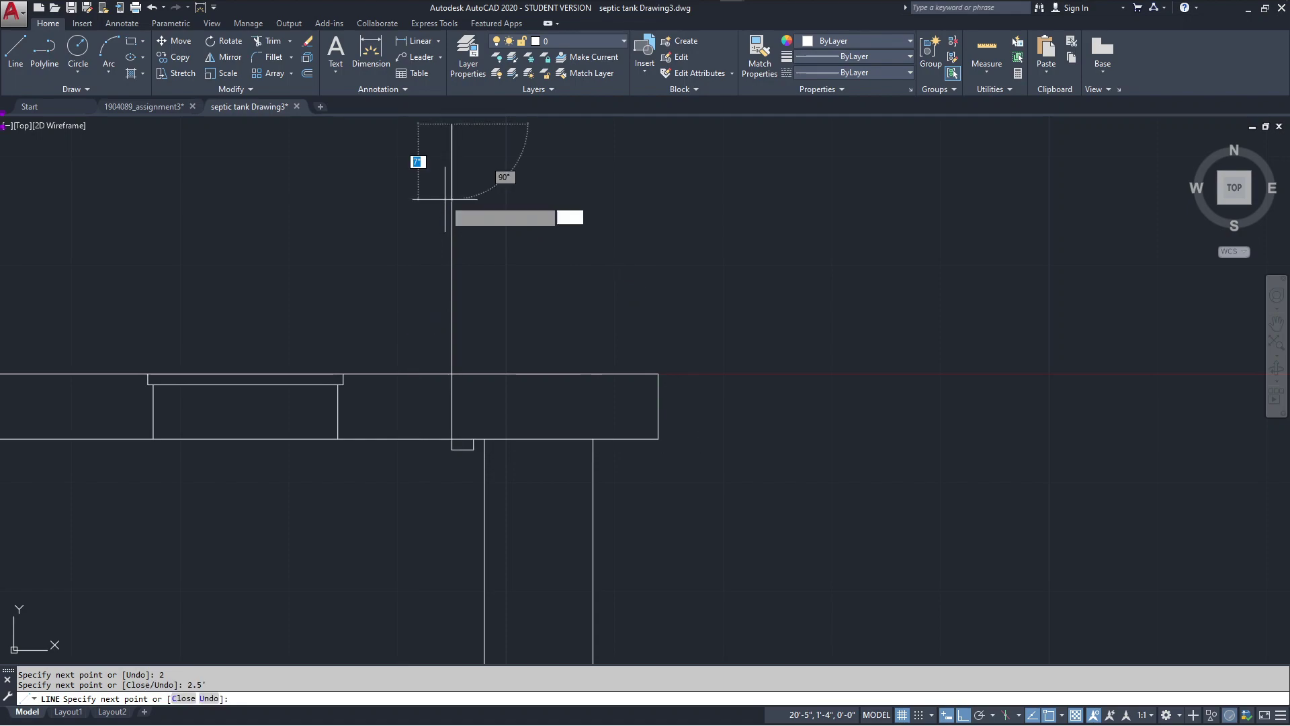
{"action": "type", "text": "2"}
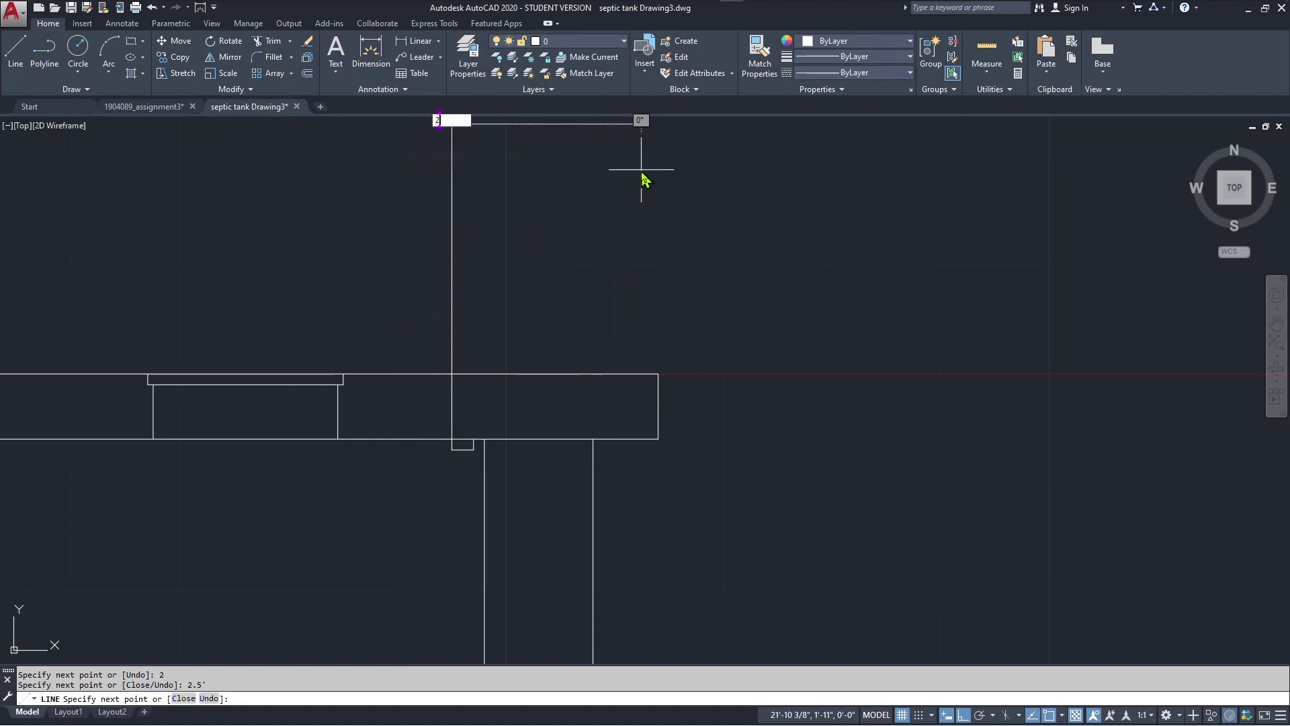
{"action": "key", "text": "Return"}
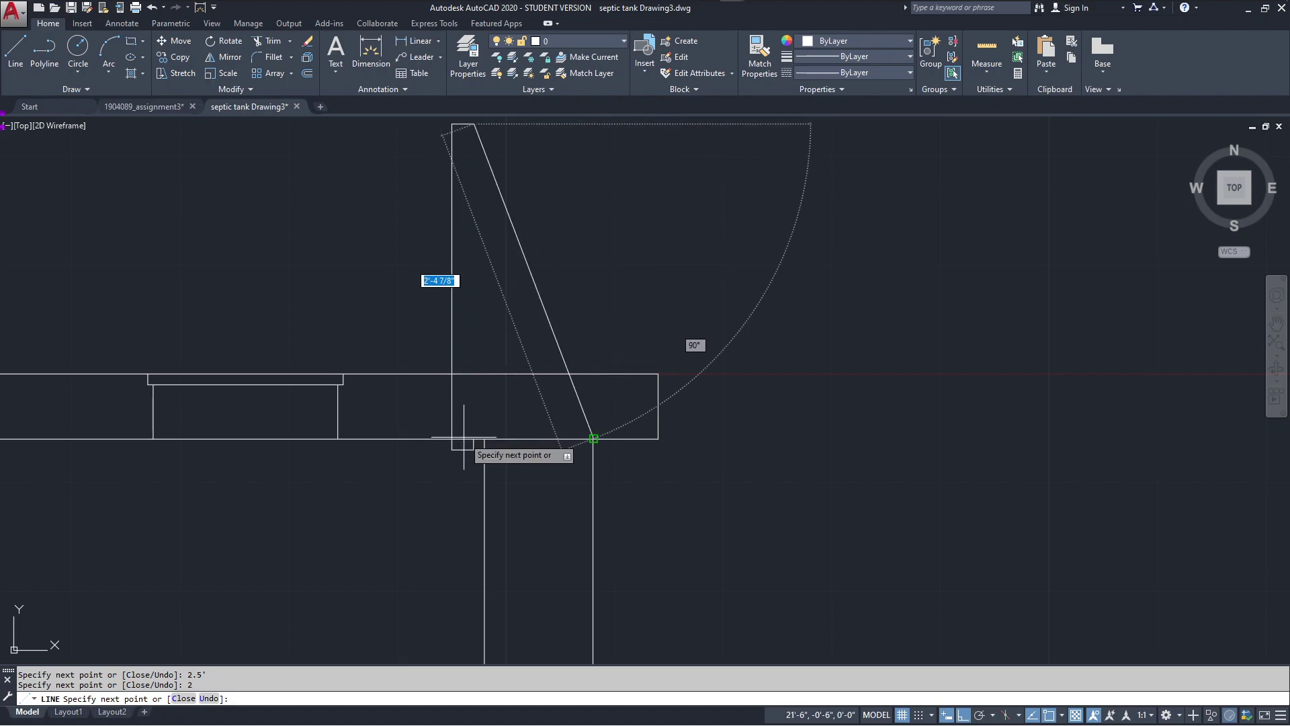
{"action": "scroll", "coordinate": [474, 440], "scroll_direction": "up", "scroll_amount": 5}
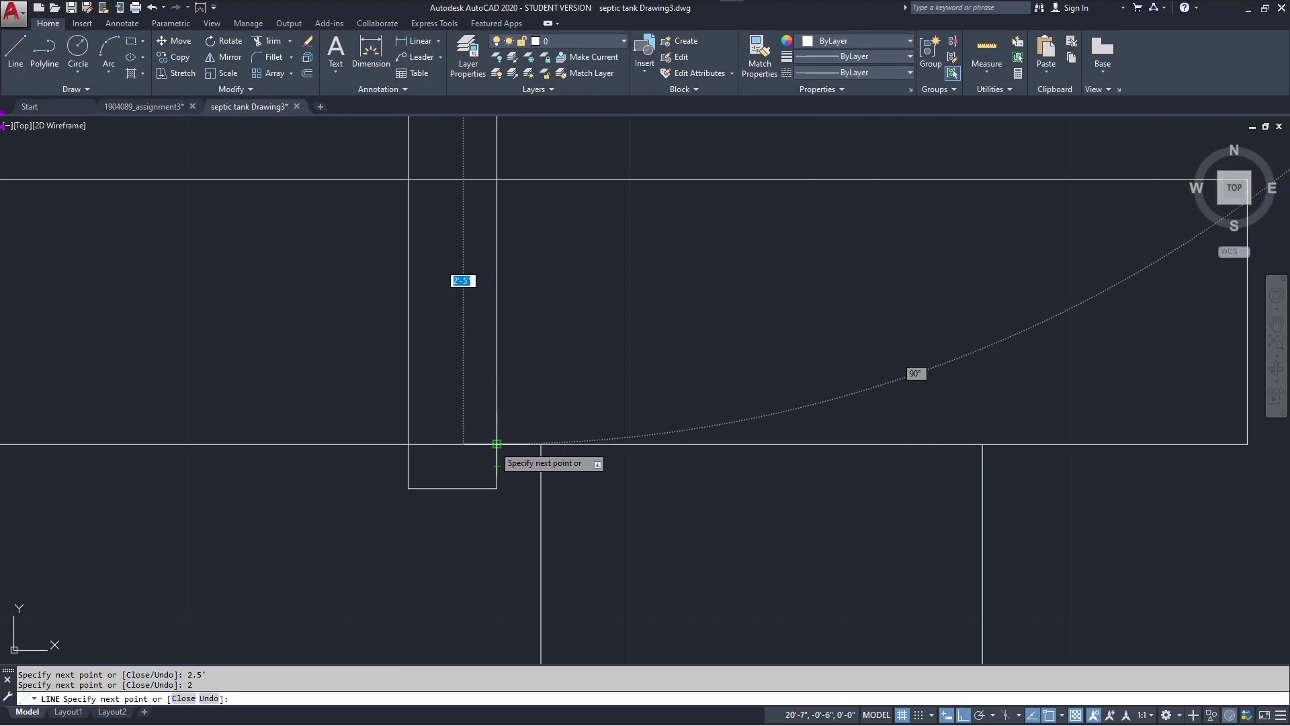
{"action": "left_click", "coordinate": [498, 445]}
{"action": "key", "text": "Escape"}
- Trim the slab edge line out of the vent pipe rectangle, using everything as cutting edges
{"action": "scroll", "coordinate": [577, 444], "scroll_direction": "down", "scroll_amount": 4}
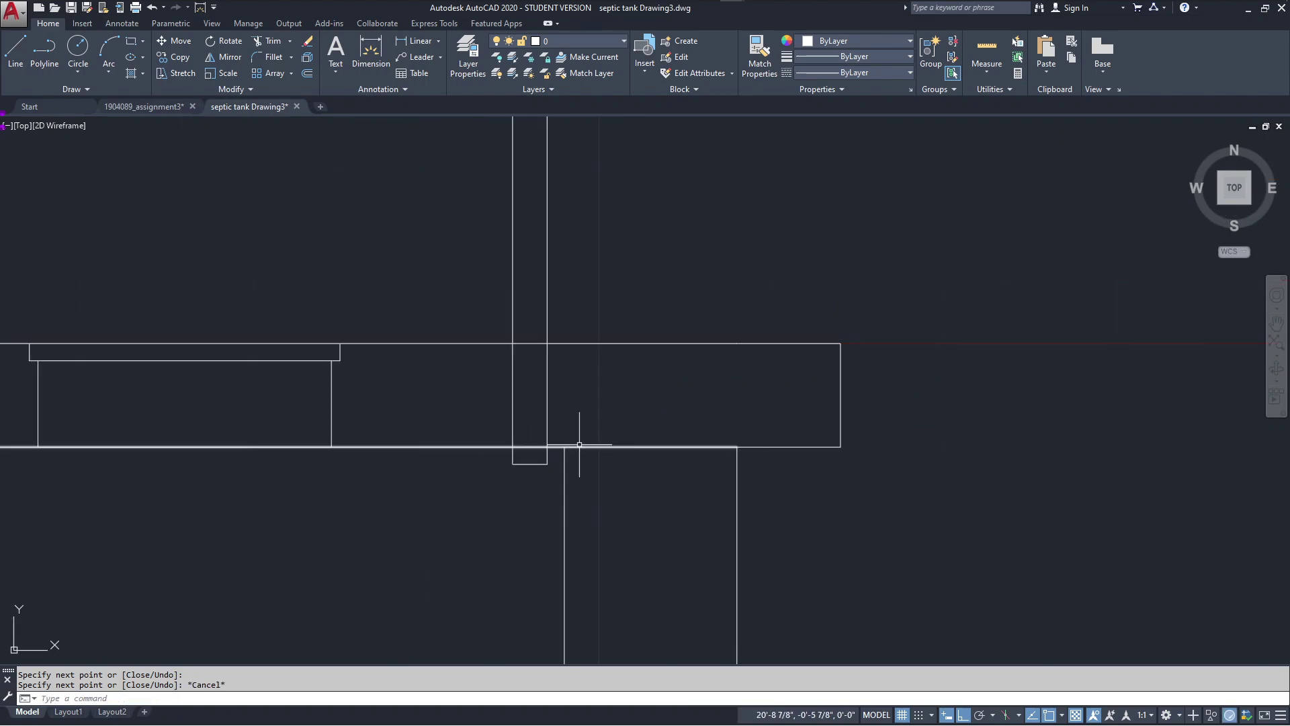
{"action": "scroll", "coordinate": [576, 433], "scroll_direction": "down", "scroll_amount": 1}
{"action": "middle_click_drag", "start_coordinate": [712, 288], "coordinate": [658, 308]}
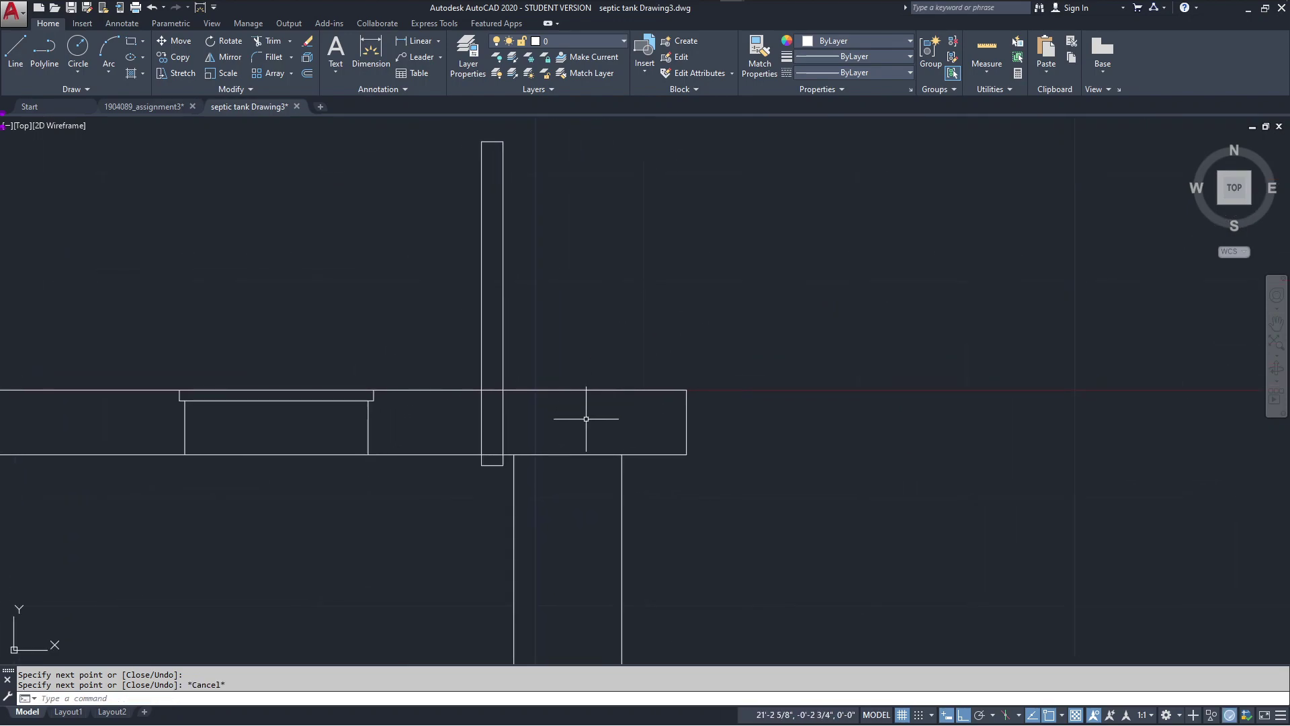
{"action": "key", "text": "ctrl+a"}
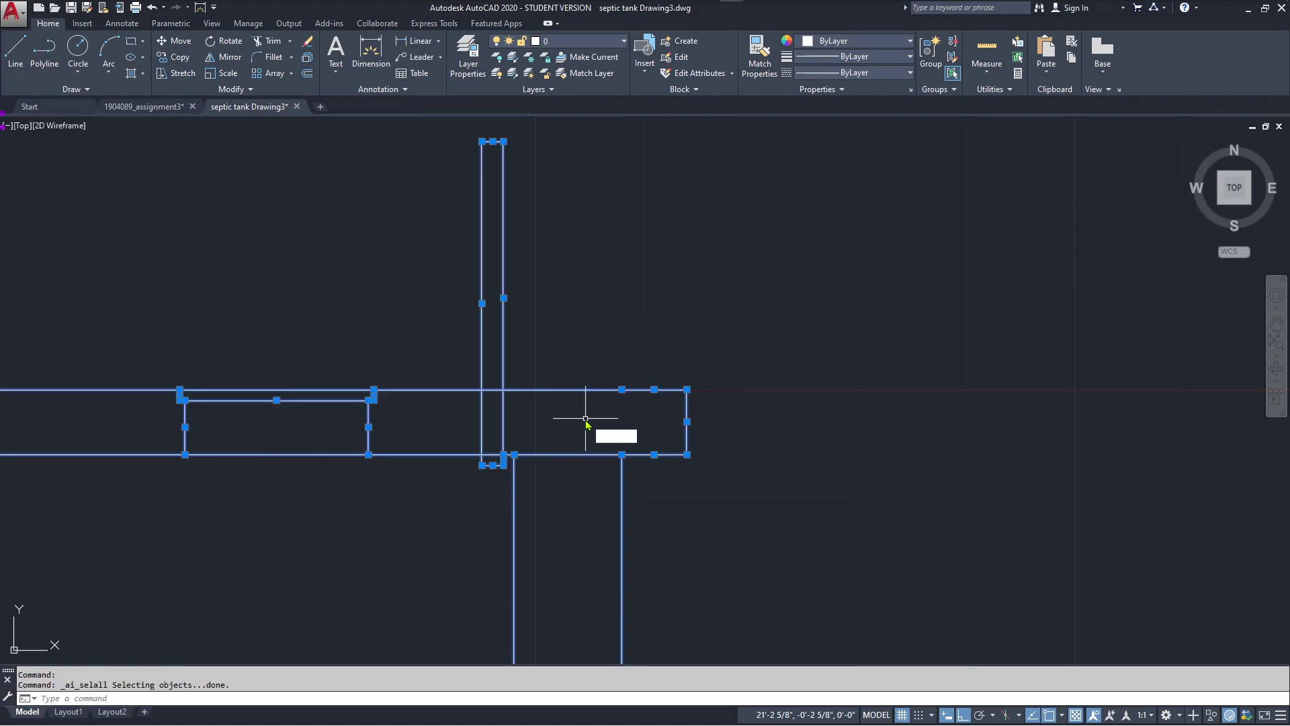
{"action": "type", "text": "tr"}
{"action": "key", "text": "Return"}
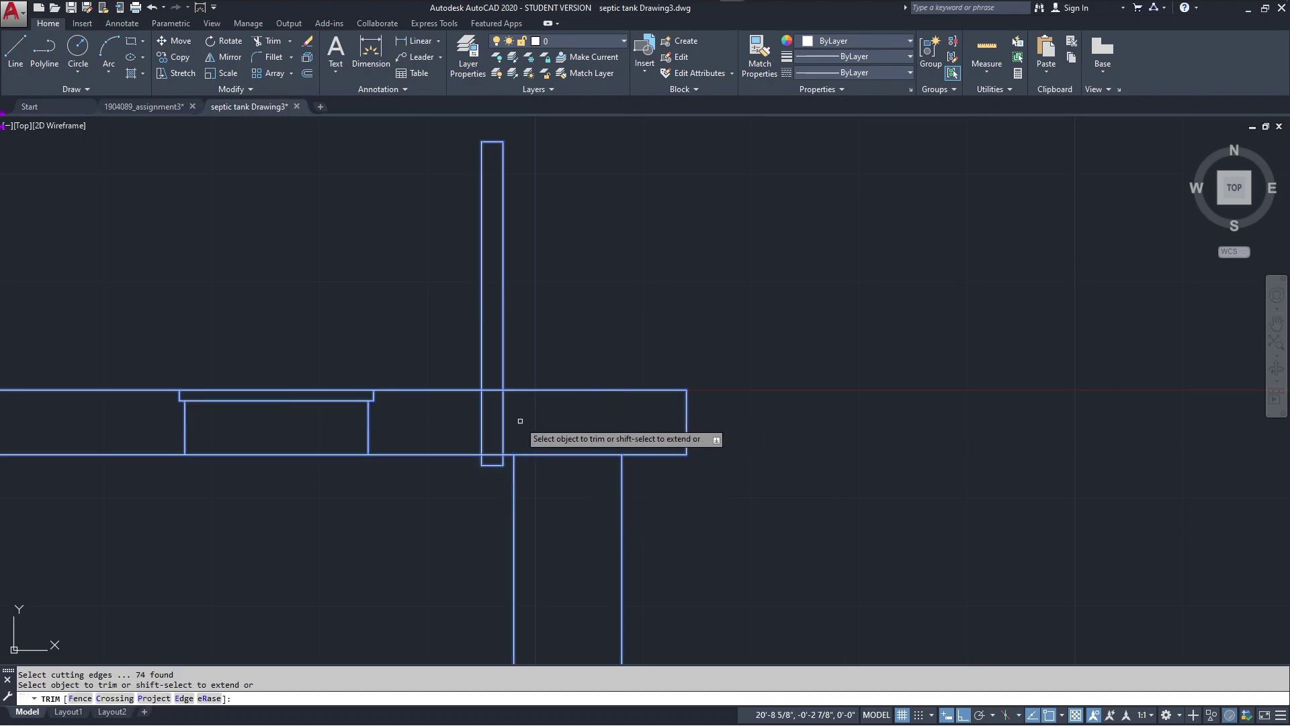
{"action": "left_click", "coordinate": [494, 391]}
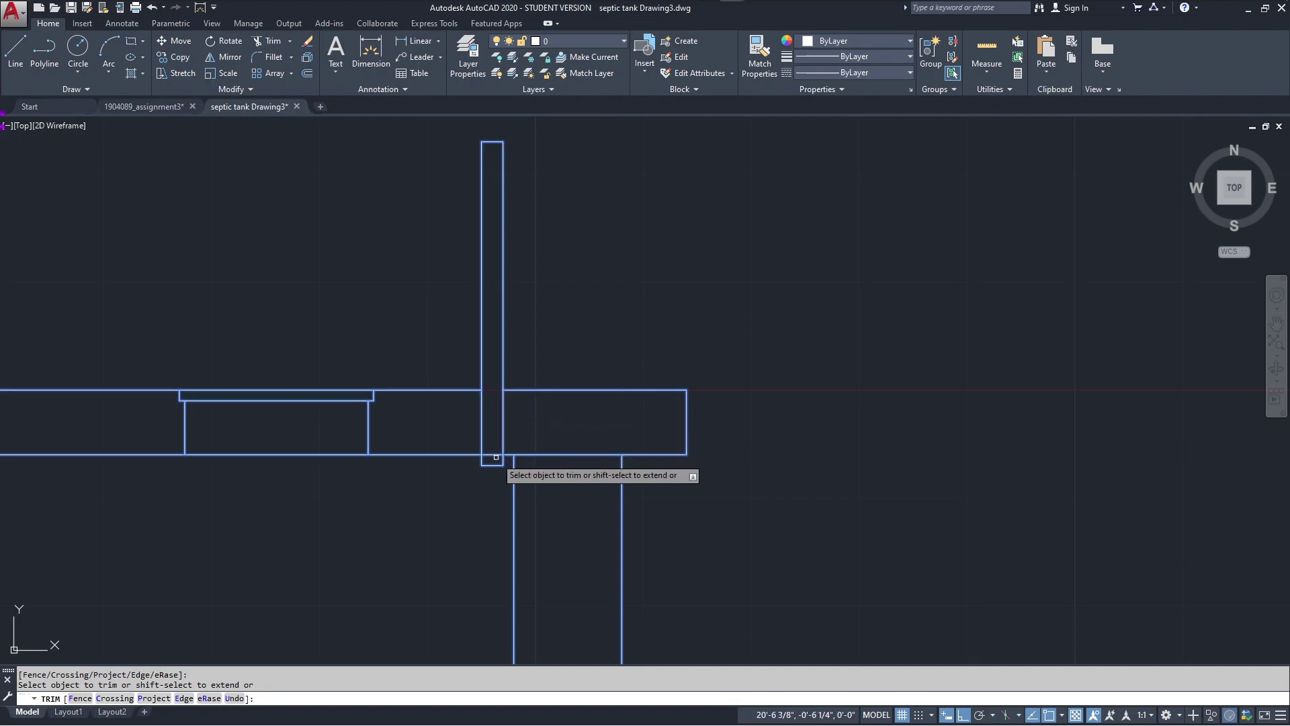
{"action": "scroll", "coordinate": [800, 386], "scroll_direction": "down", "scroll_amount": 3}
{"action": "scroll", "coordinate": [802, 382], "scroll_direction": "down", "scroll_amount": 2}
{"action": "key", "text": "Escape"}
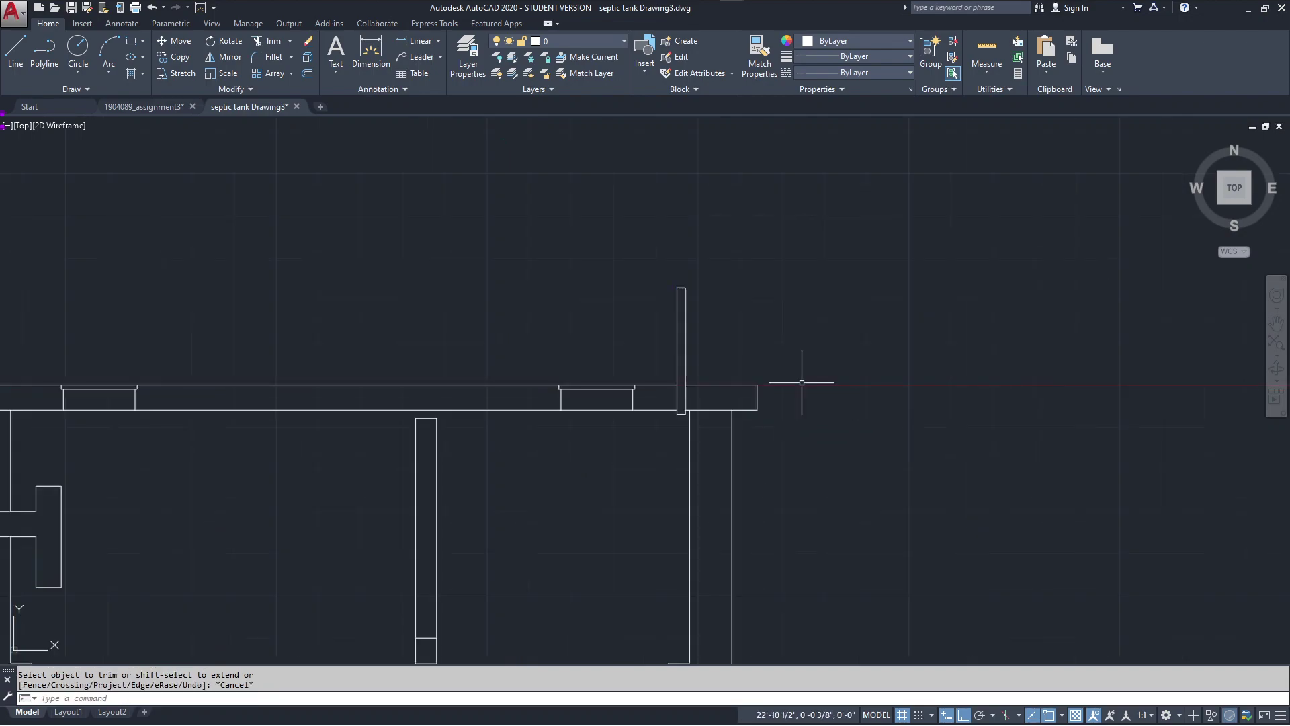
{"action": "scroll", "coordinate": [802, 382], "scroll_direction": "down", "scroll_amount": 2}
{"action": "middle_click_drag", "start_coordinate": [801, 388], "coordinate": [744, 321]}
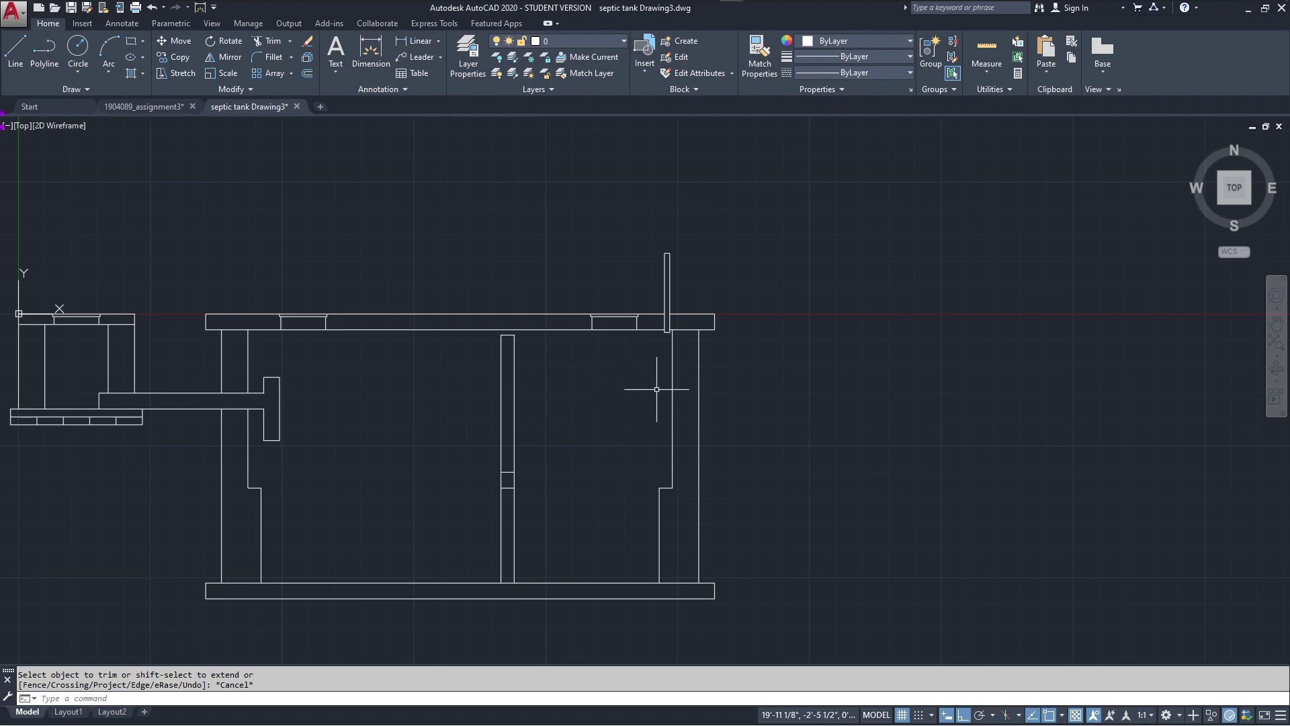
{"action": "scroll", "coordinate": [744, 392], "scroll_direction": "up", "scroll_amount": 1}
{"action": "scroll", "coordinate": [692, 375], "scroll_direction": "up", "scroll_amount": 1}
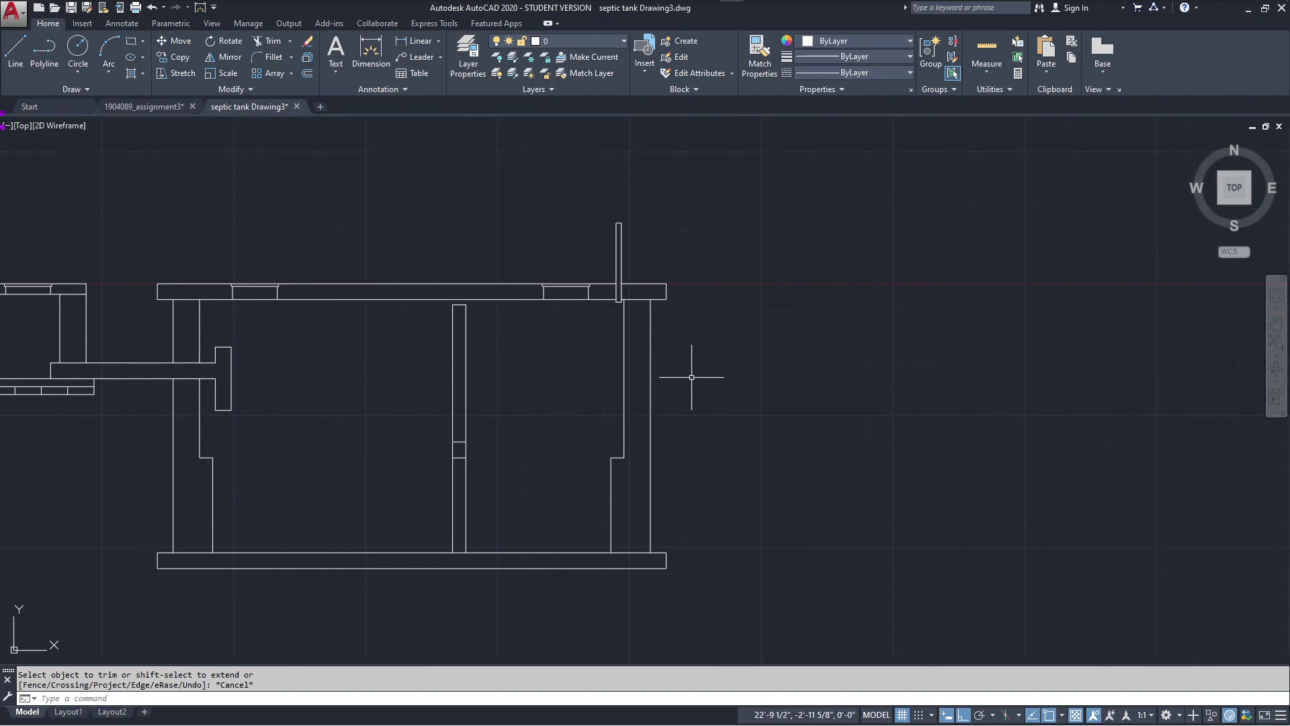
{"action": "scroll", "coordinate": [719, 379], "scroll_direction": "up", "scroll_amount": 2}
{"action": "middle_click_drag", "start_coordinate": [711, 407], "coordinate": [690, 373]}
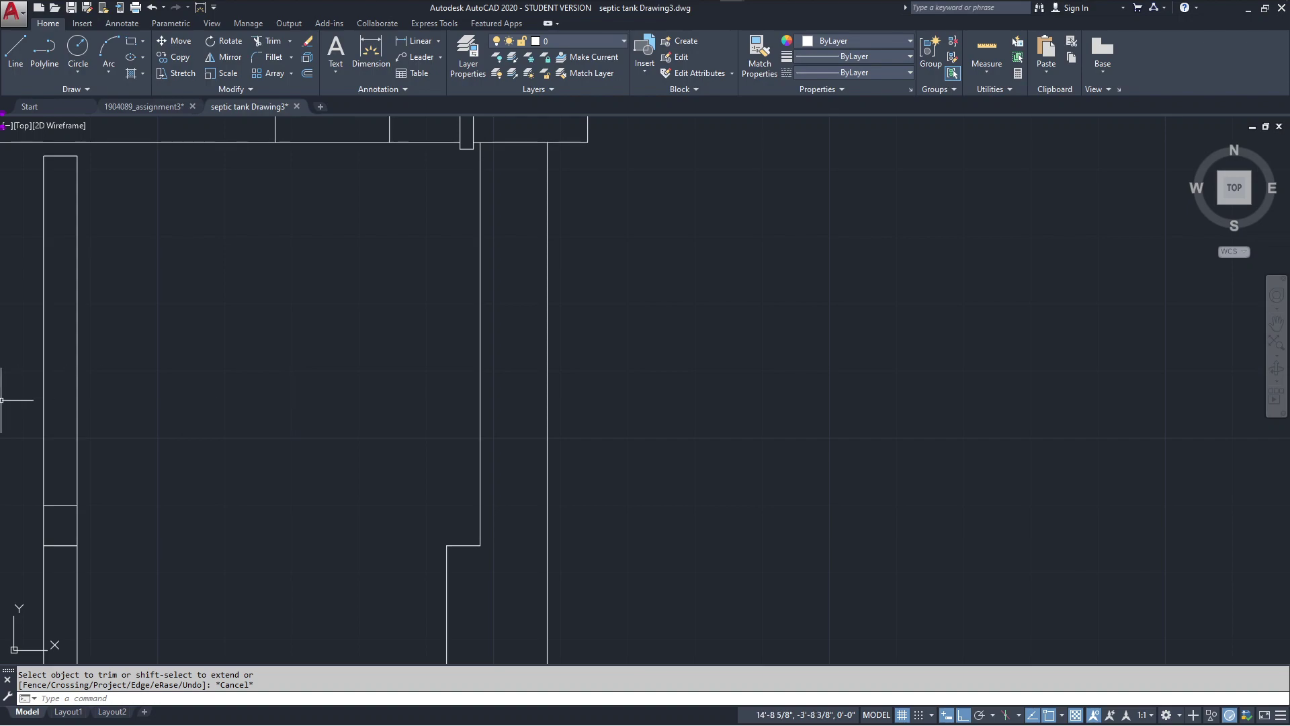
{"action": "scroll", "coordinate": [326, 452], "scroll_direction": "down", "scroll_amount": 2}
{"action": "scroll", "coordinate": [308, 447], "scroll_direction": "down", "scroll_amount": 2}
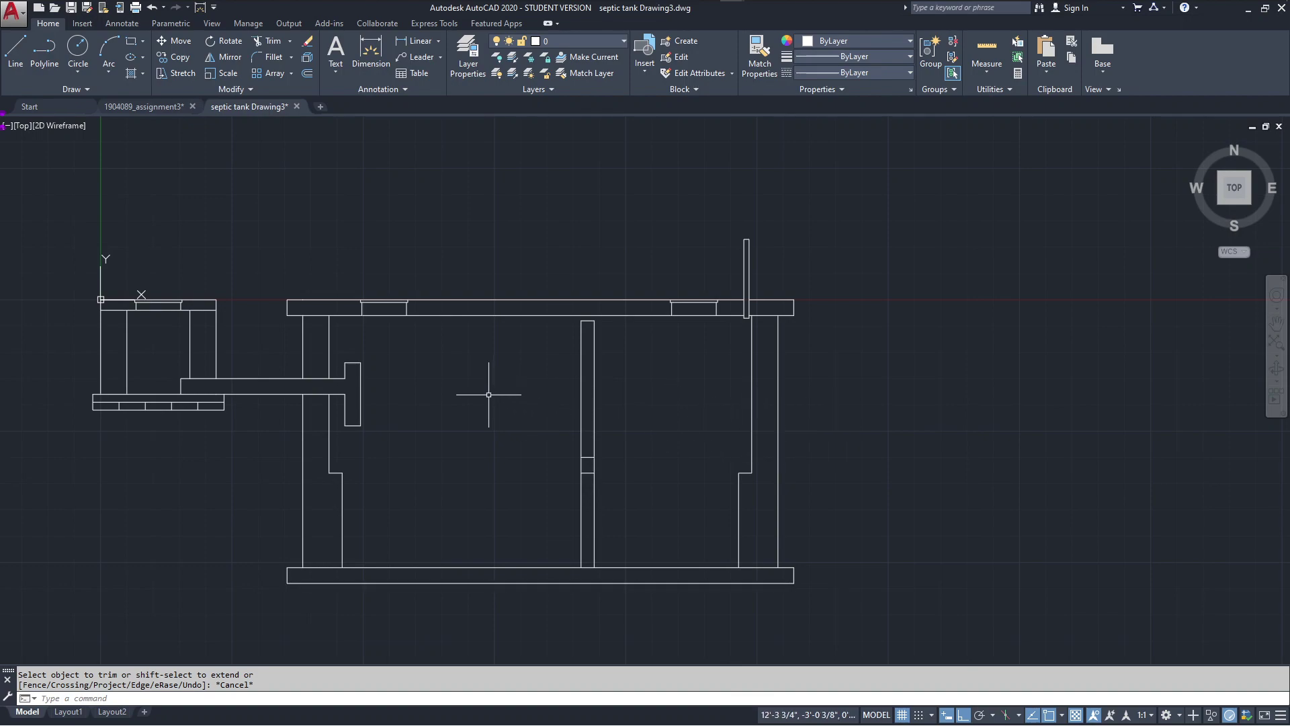
{"action": "scroll", "coordinate": [470, 397], "scroll_direction": "up", "scroll_amount": 2}
{"action": "middle_click_drag", "start_coordinate": [438, 397], "coordinate": [742, 441]}
{"action": "scroll", "coordinate": [674, 422], "scroll_direction": "up", "scroll_amount": 2}
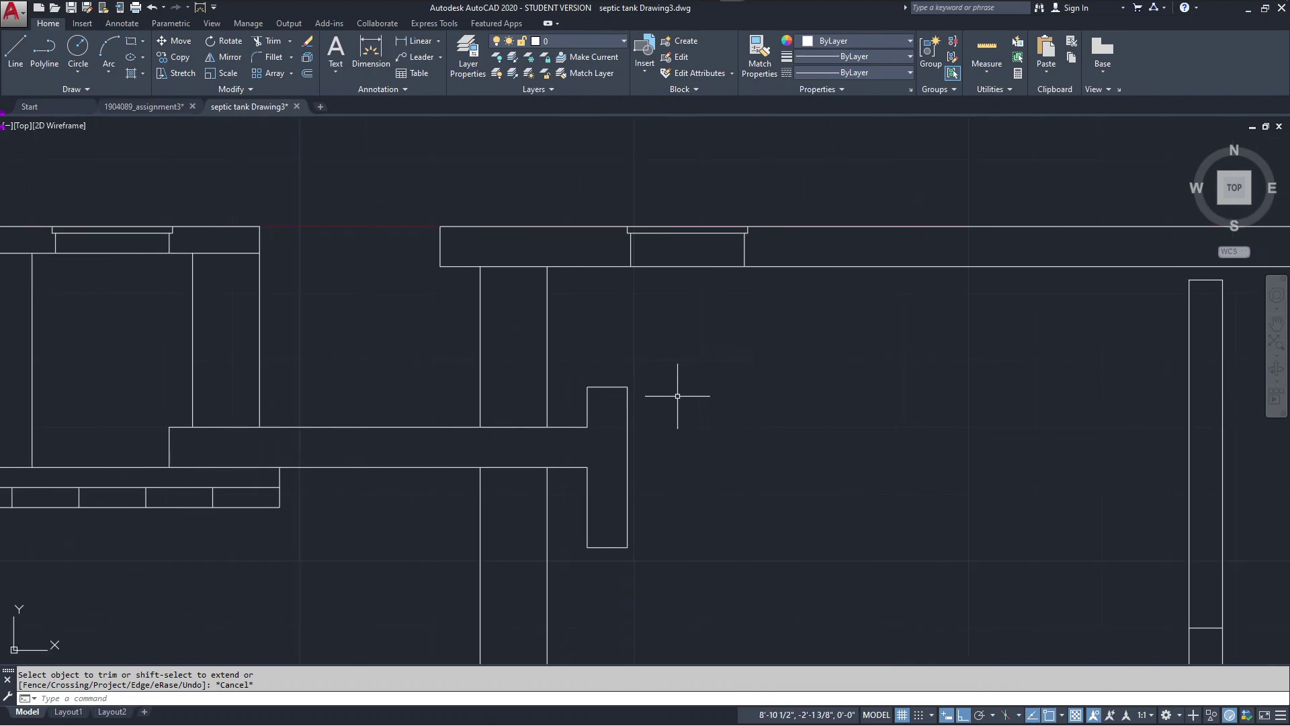
{"action": "middle_click_drag", "start_coordinate": [680, 394], "coordinate": [720, 403]}
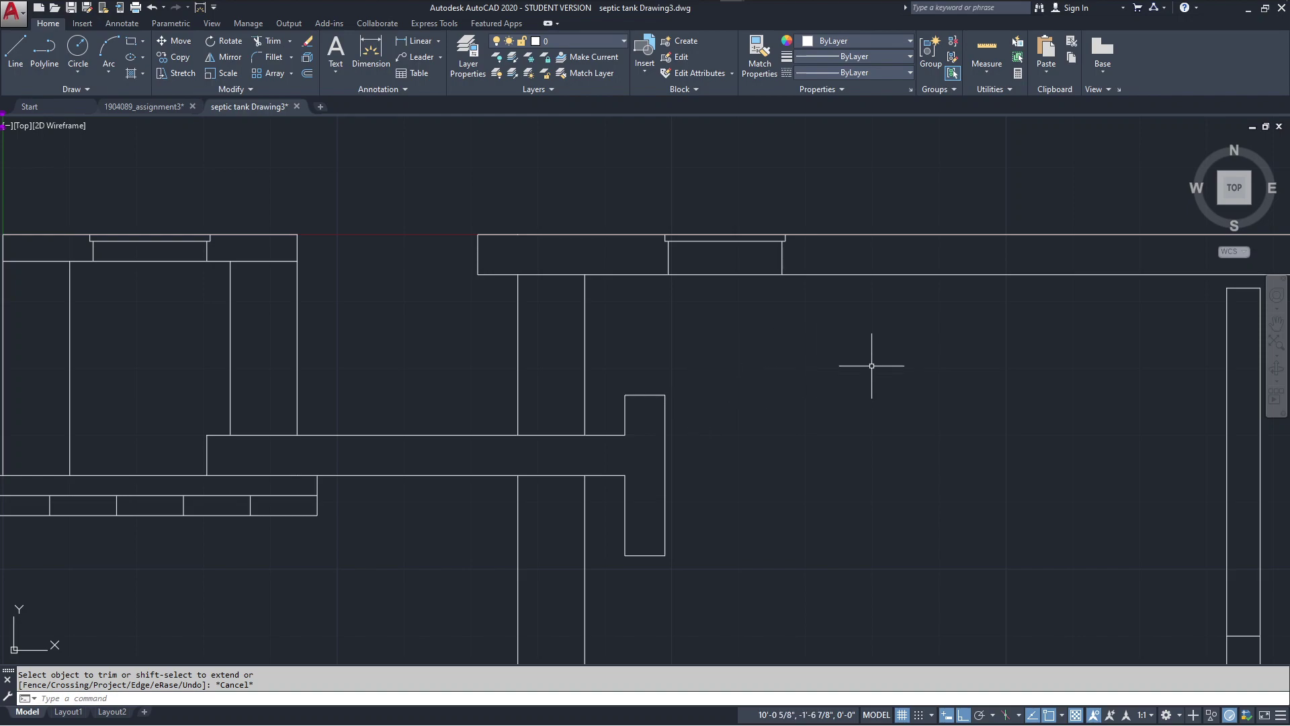
{"action": "scroll", "coordinate": [872, 365], "scroll_direction": "down", "scroll_amount": 2}
{"action": "middle_click_drag", "start_coordinate": [993, 380], "coordinate": [584, 338]}
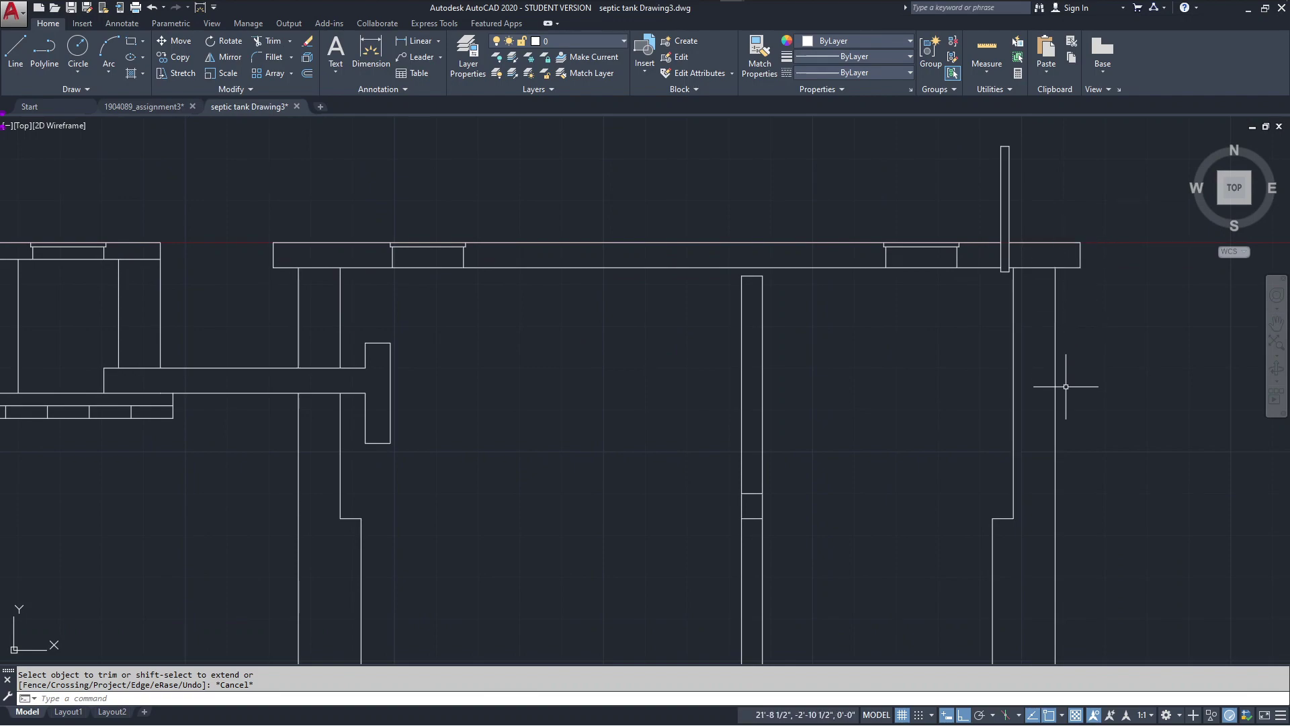
{"action": "scroll", "coordinate": [1061, 270], "scroll_direction": "up", "scroll_amount": 8}
{"action": "middle_click_drag", "start_coordinate": [1060, 239], "coordinate": [910, 323]}
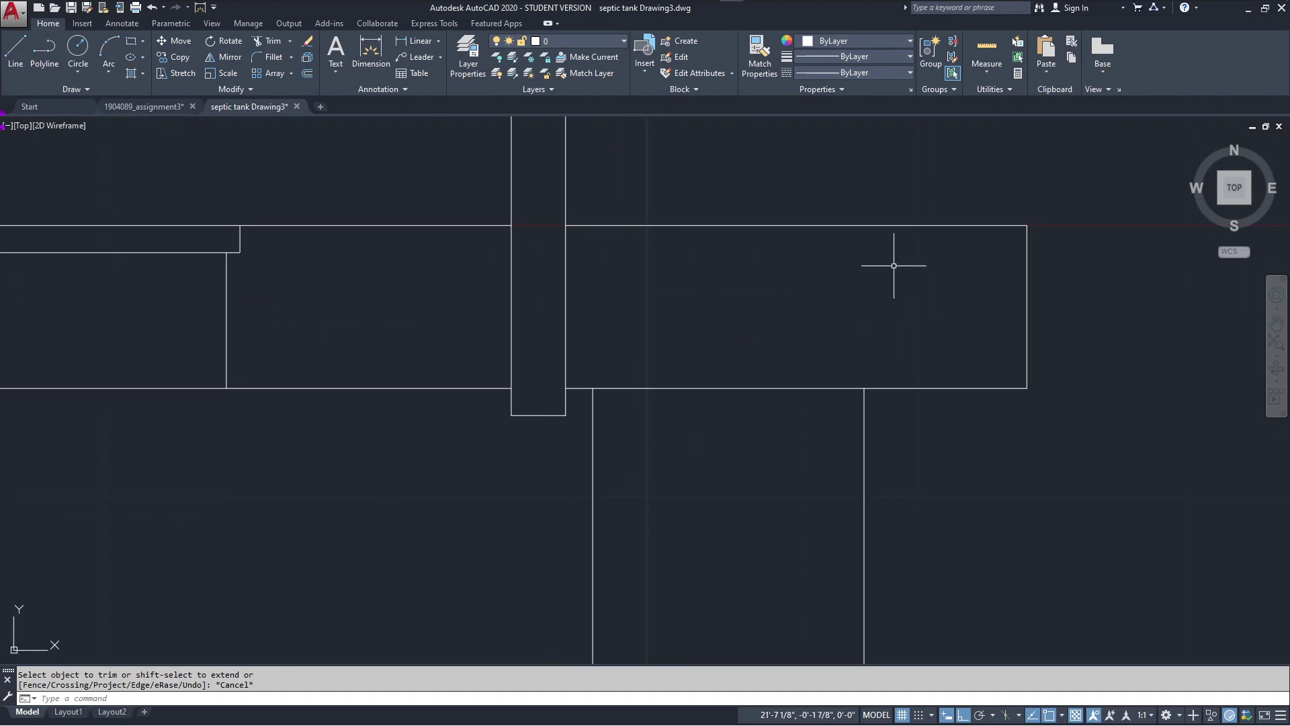
- Delete the top edge segment to the right of the vent pipe
{"action": "left_click", "coordinate": [883, 187]}
{"action": "left_click", "coordinate": [955, 306]}
{"action": "left_click", "coordinate": [936, 216]}
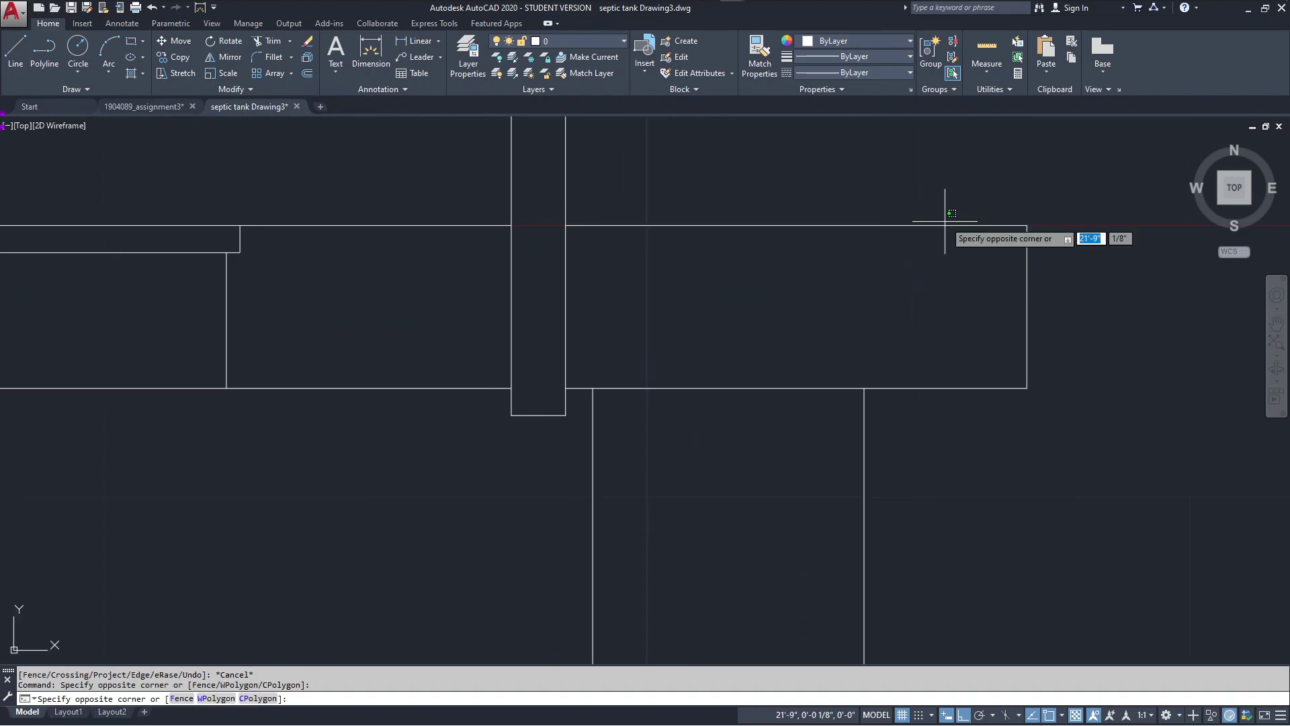
{"action": "left_click", "coordinate": [932, 212]}
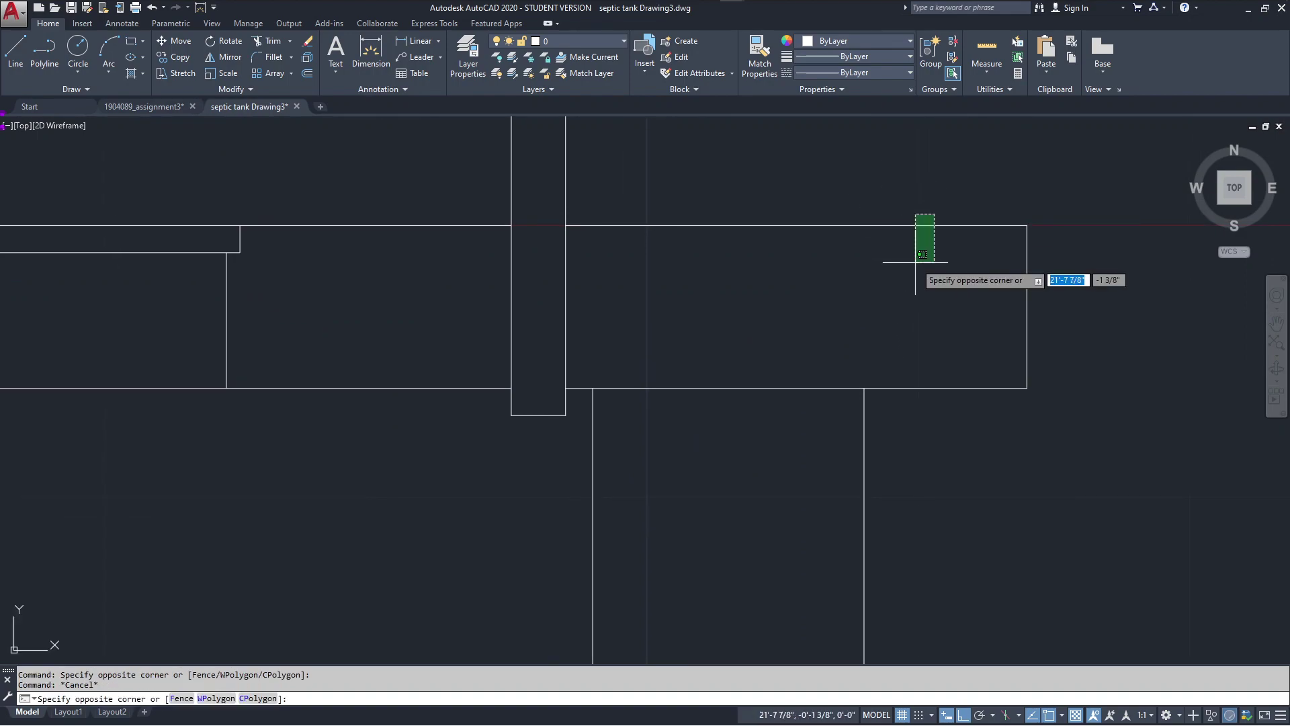
{"action": "key", "text": "Escape"}
{"action": "key", "text": "Delete"}
- Grip-stretch the remaining top edge line's right end to the slab's right corner
{"action": "left_click", "coordinate": [873, 214]}
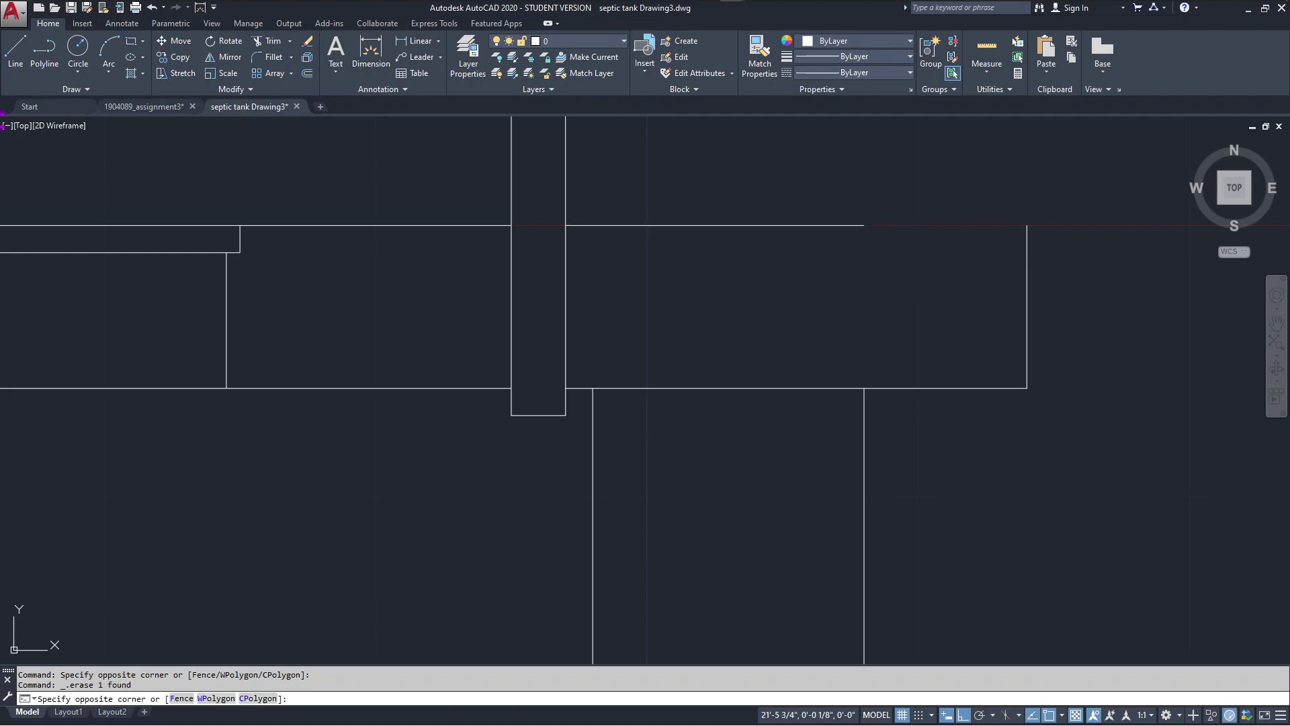
{"action": "left_click", "coordinate": [853, 240]}
{"action": "left_click", "coordinate": [865, 226]}
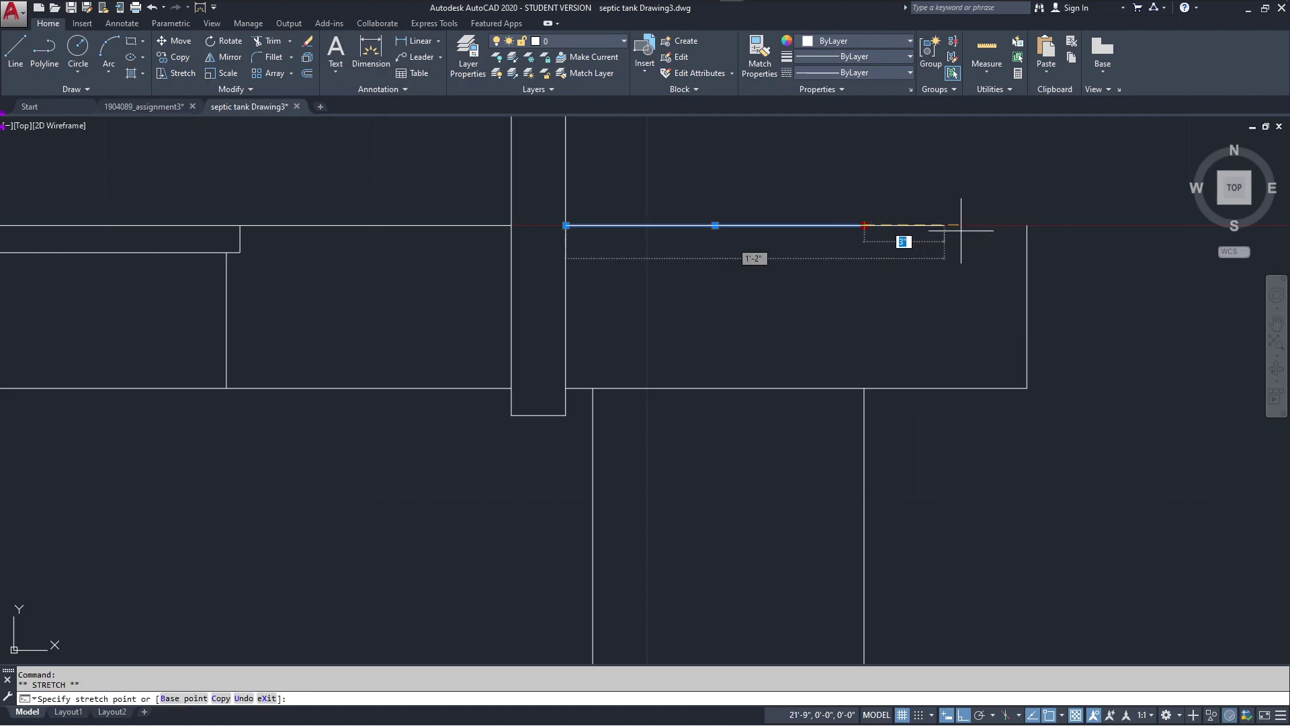
{"action": "left_click", "coordinate": [1027, 225]}
{"action": "key", "text": "Escape"}
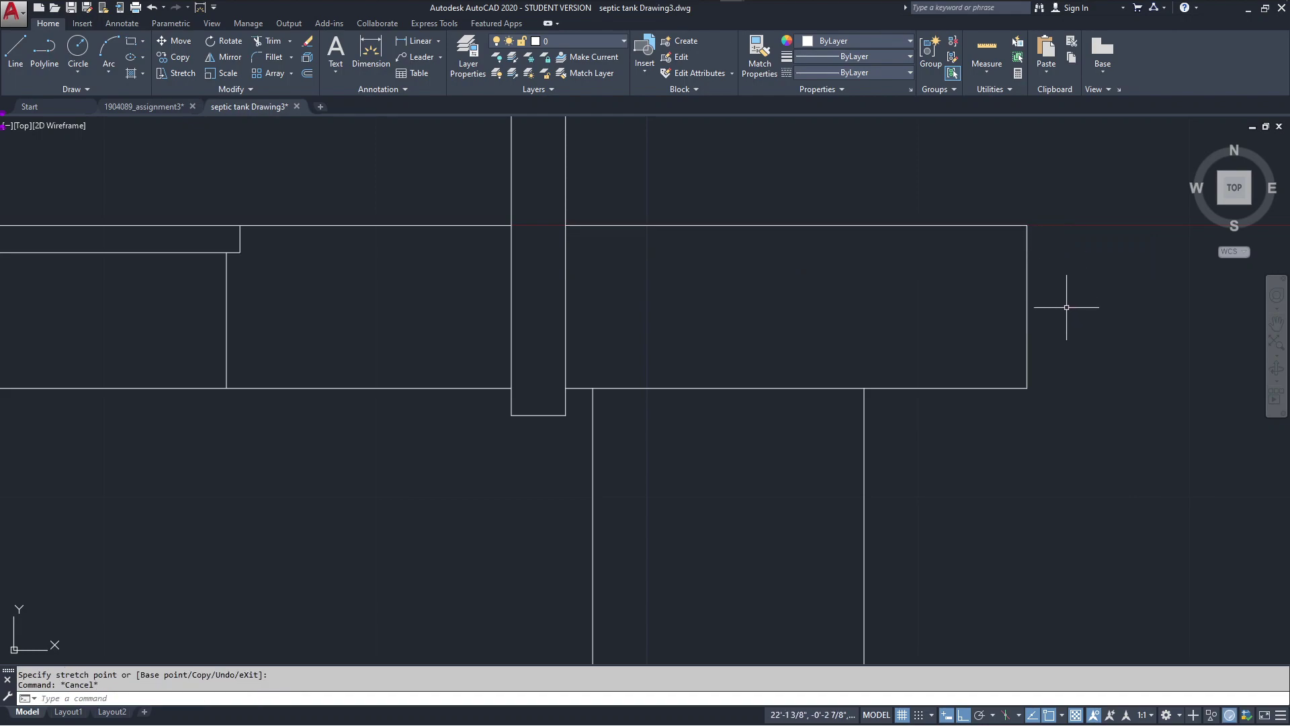
{"action": "scroll", "coordinate": [1065, 316], "scroll_direction": "down", "scroll_amount": 2}
{"action": "scroll", "coordinate": [1056, 360], "scroll_direction": "down", "scroll_amount": 4}
{"action": "middle_click_drag", "start_coordinate": [1052, 372], "coordinate": [980, 259]}
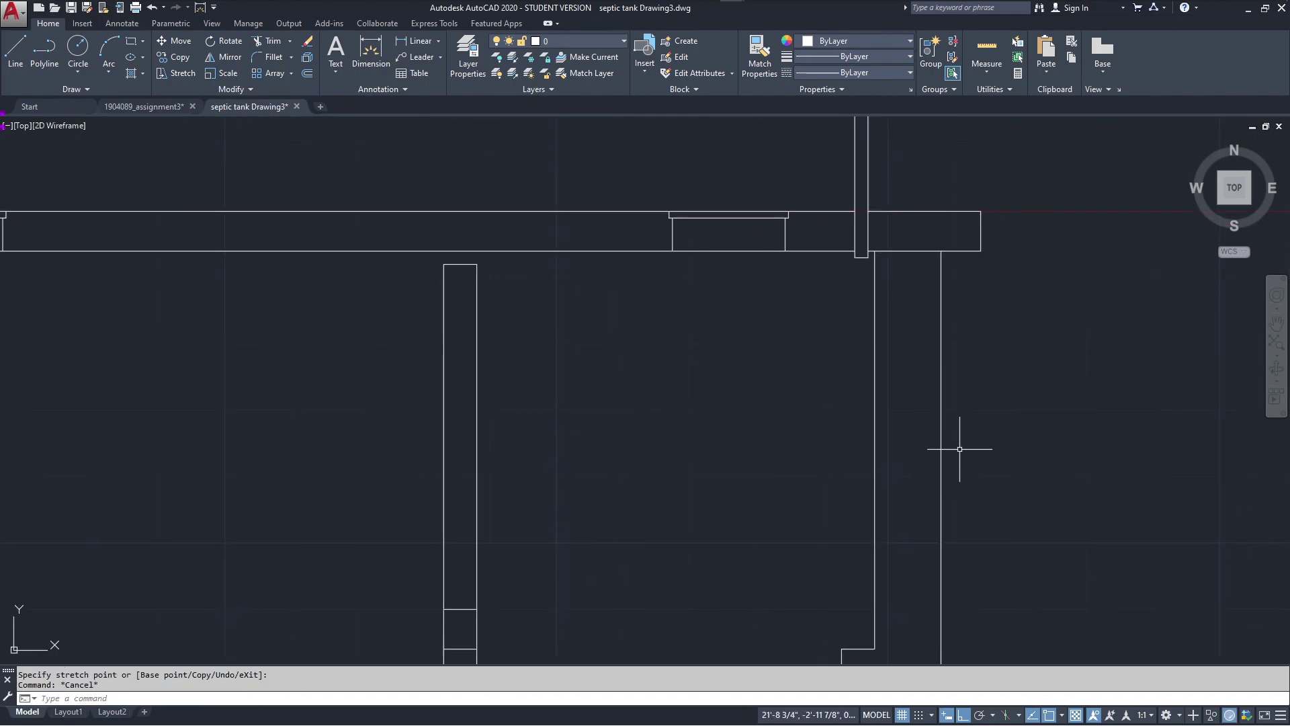
{"action": "scroll", "coordinate": [960, 449], "scroll_direction": "down", "scroll_amount": 2}
{"action": "middle_click_drag", "start_coordinate": [960, 448], "coordinate": [988, 404]}
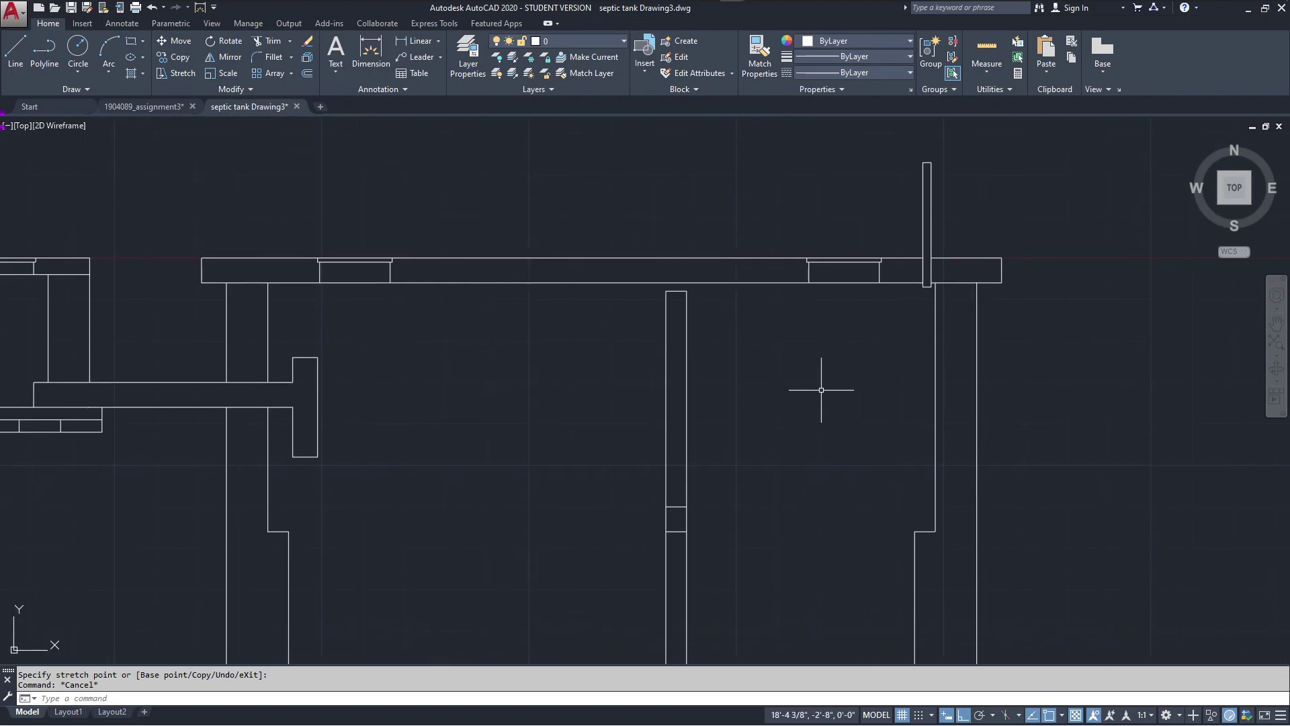
{"action": "scroll", "coordinate": [271, 369], "scroll_direction": "up", "scroll_amount": 2}
{"action": "scroll", "coordinate": [470, 372], "scroll_direction": "up", "scroll_amount": 3}
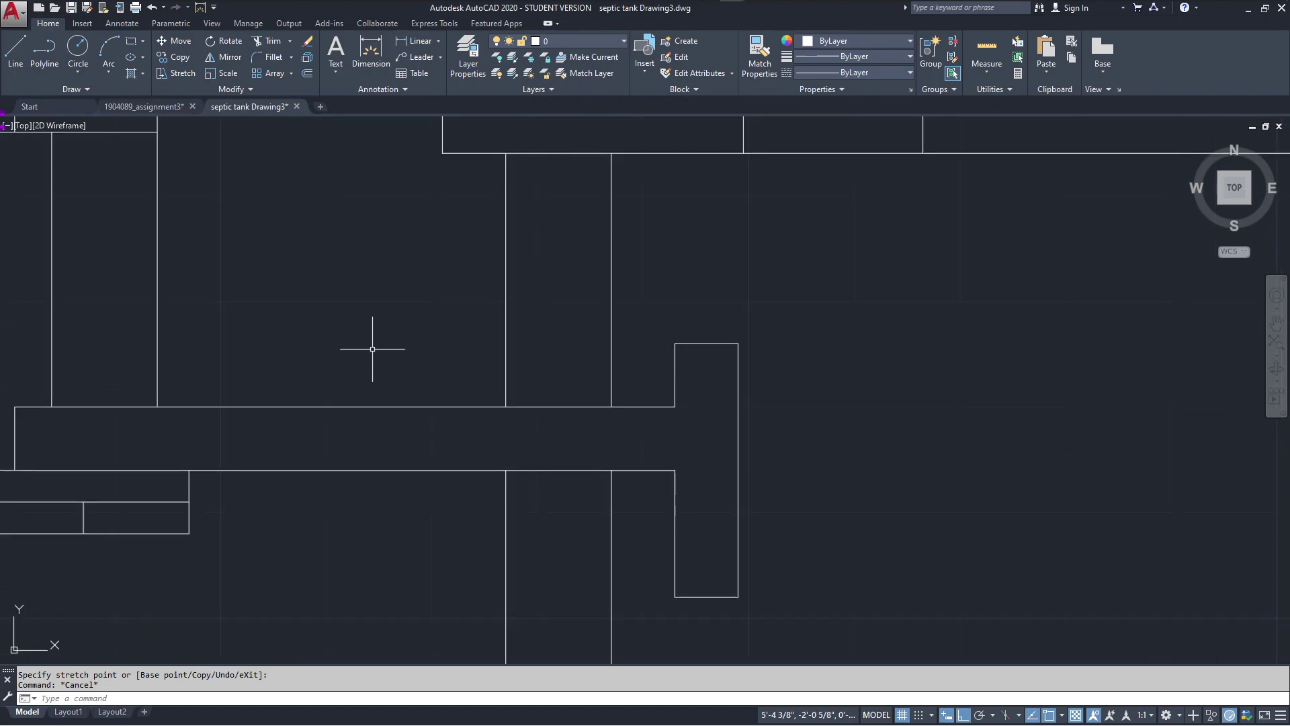
{"action": "middle_click_drag", "start_coordinate": [374, 352], "coordinate": [542, 352]}
- Select the inlet T-pipe's end, upper, lower and T-piece lines, copy them and start pasting
{"action": "left_click", "coordinate": [366, 391]}
{"action": "left_click", "coordinate": [139, 426]}
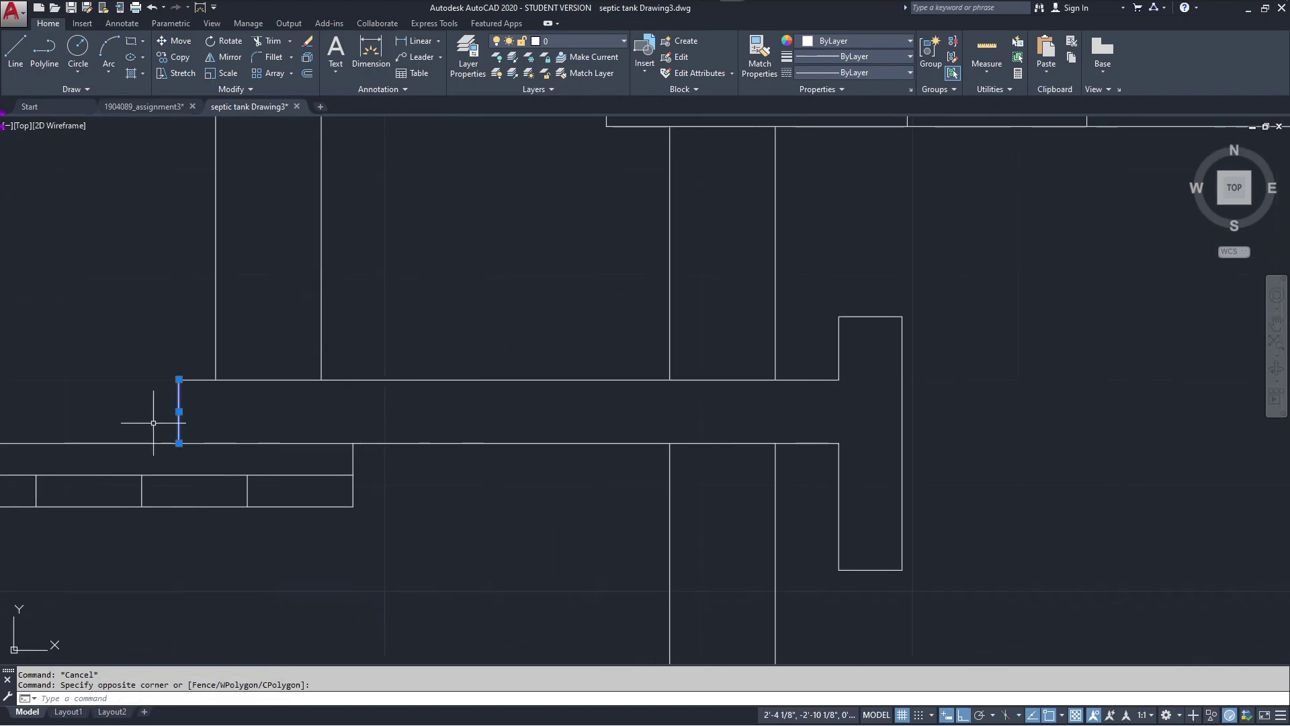
{"action": "left_click", "coordinate": [481, 360]}
{"action": "left_click", "coordinate": [417, 412]}
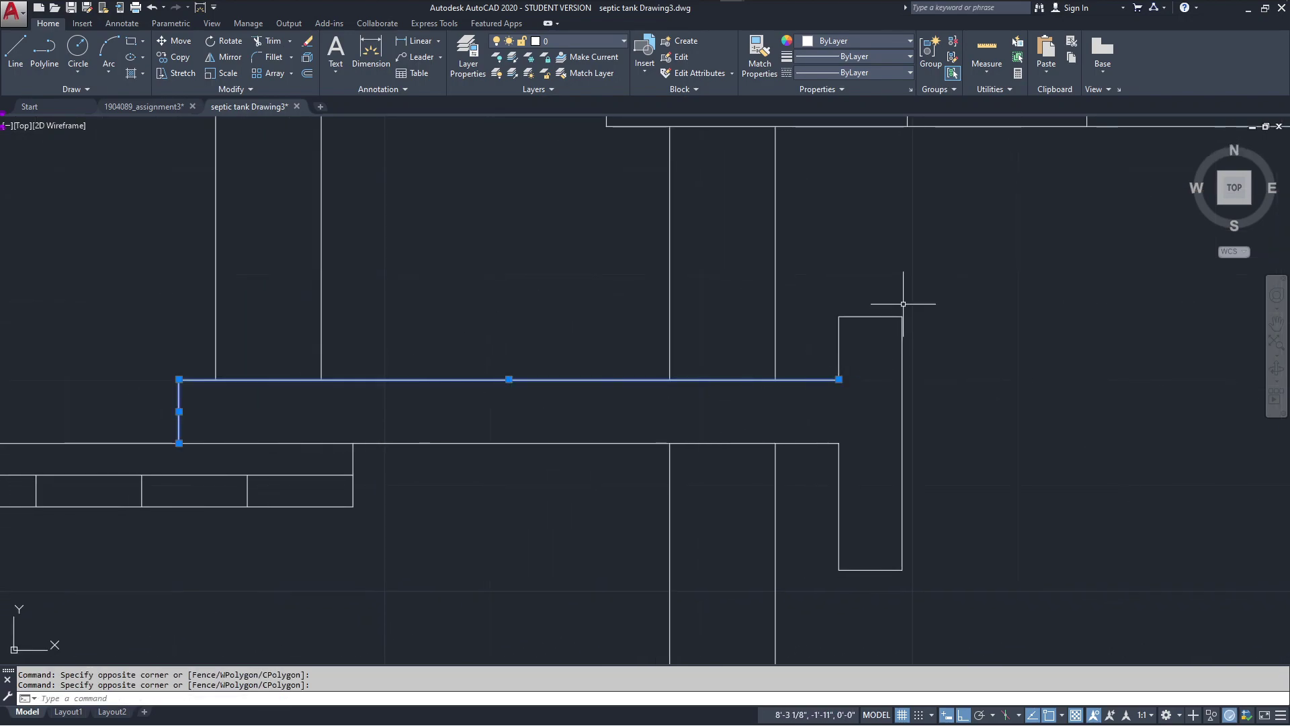
{"action": "left_click", "coordinate": [960, 268]}
{"action": "left_click", "coordinate": [827, 579]}
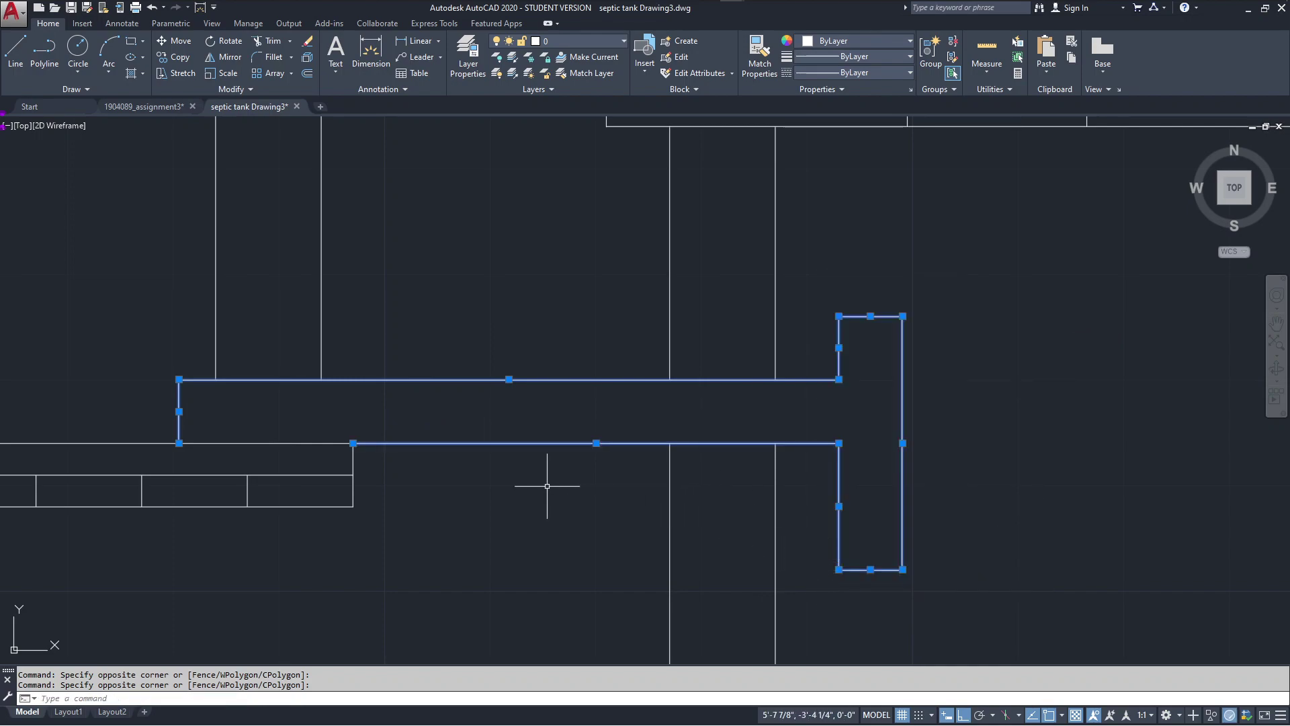
{"action": "left_click", "coordinate": [289, 439]}
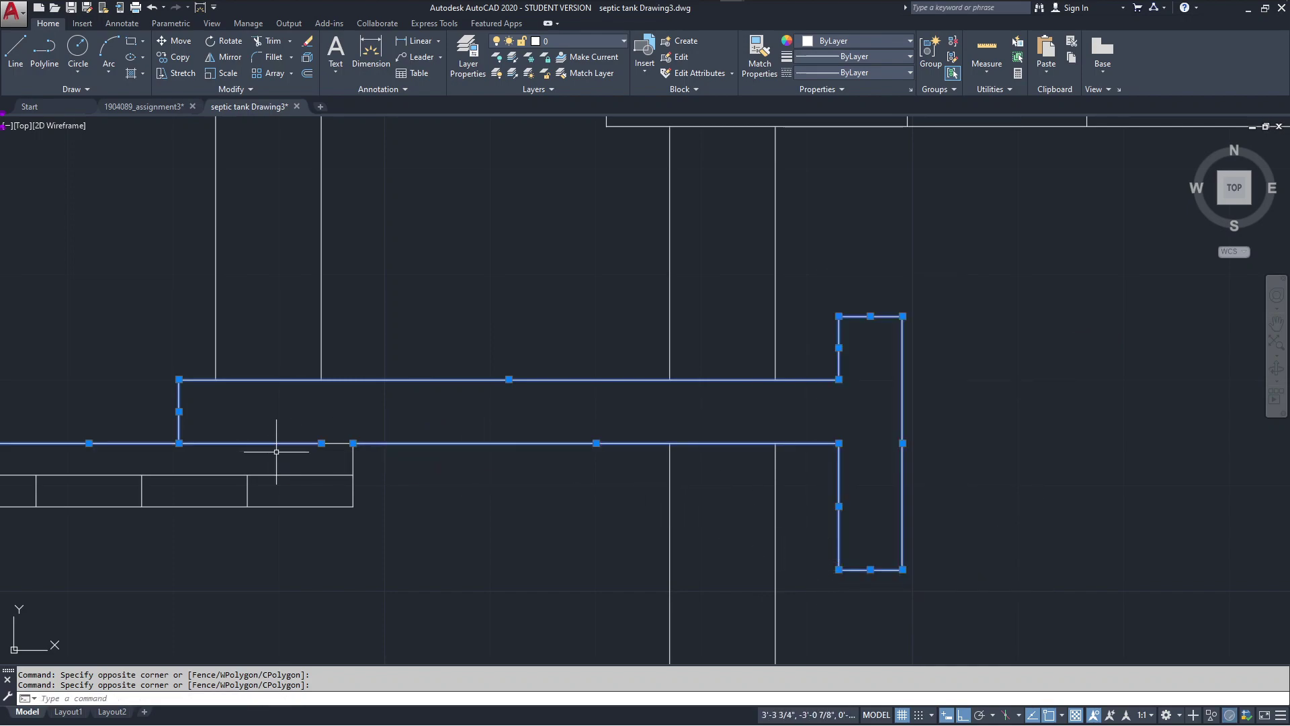
{"action": "left_click", "coordinate": [333, 433]}
{"action": "left_click", "coordinate": [327, 449]}
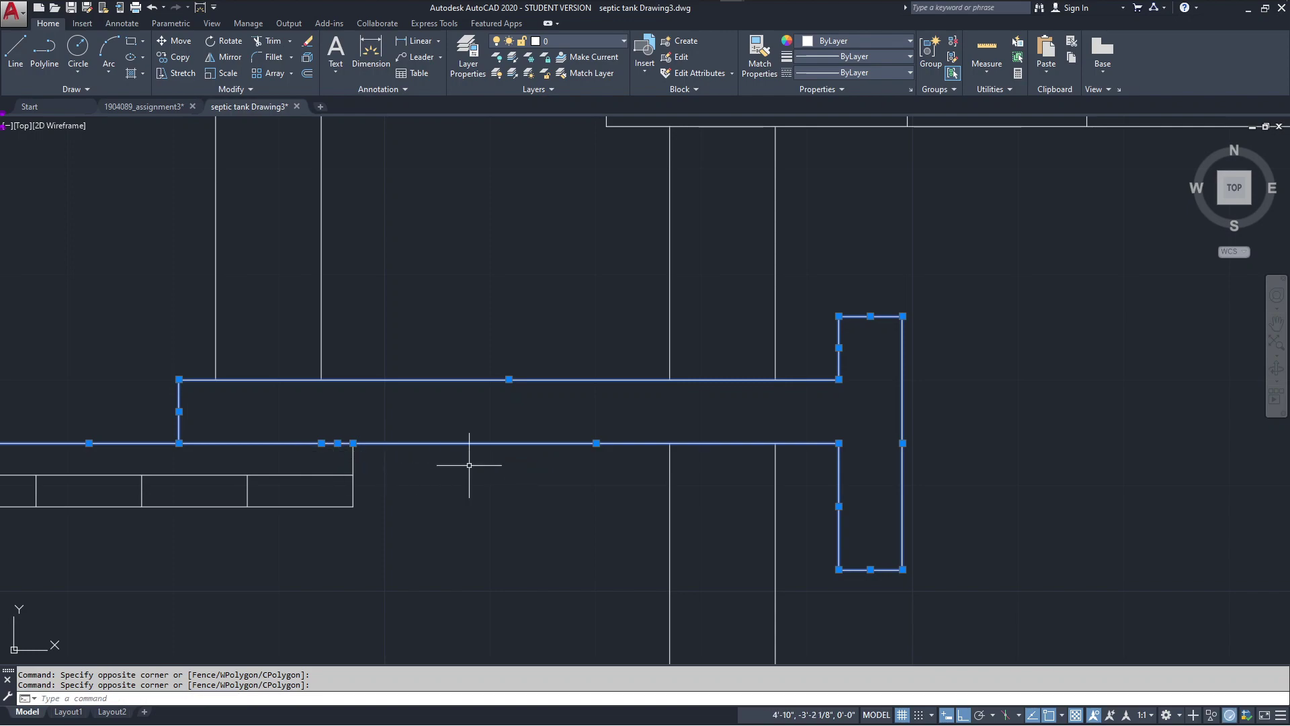
{"action": "key", "text": "ctrl+c"}
{"action": "scroll", "coordinate": [511, 481], "scroll_direction": "down", "scroll_amount": 5}
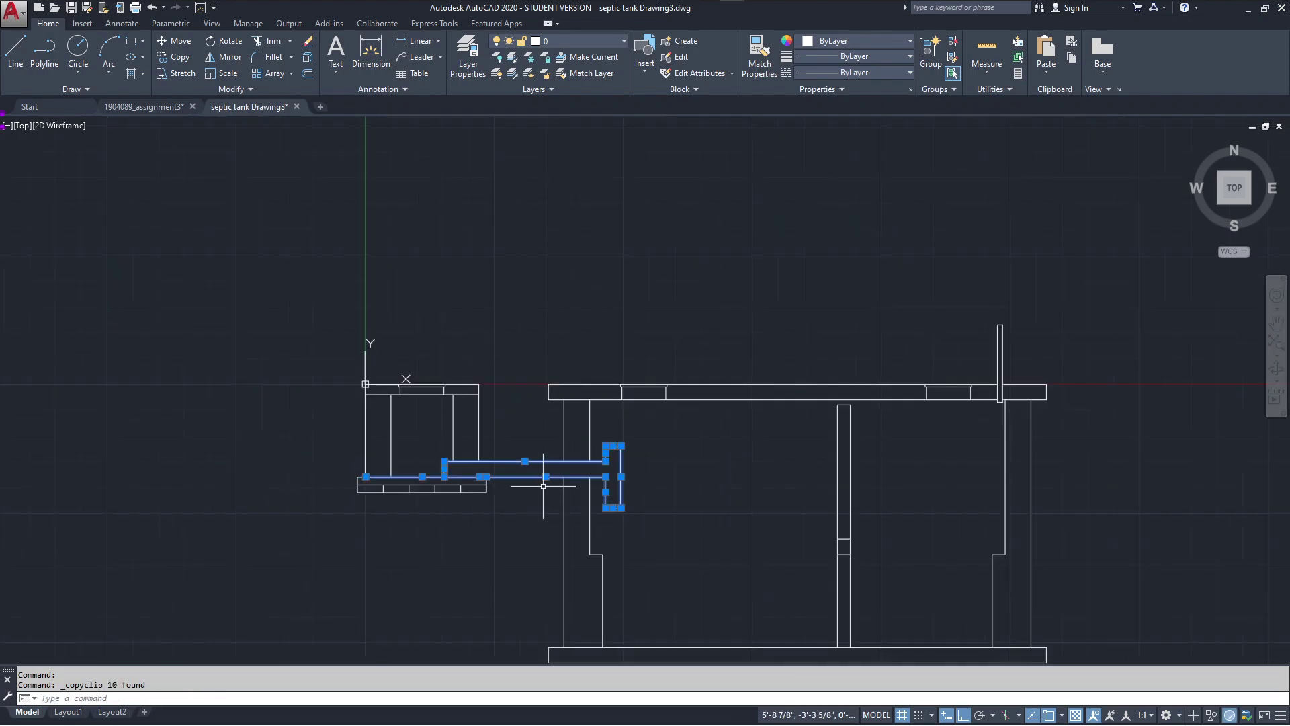
{"action": "key", "text": "ctrl+v"}
- Place the pasted T-pipe copy beyond the tank's right wall
{"action": "middle_click_drag", "start_coordinate": [904, 346], "coordinate": [507, 330]}
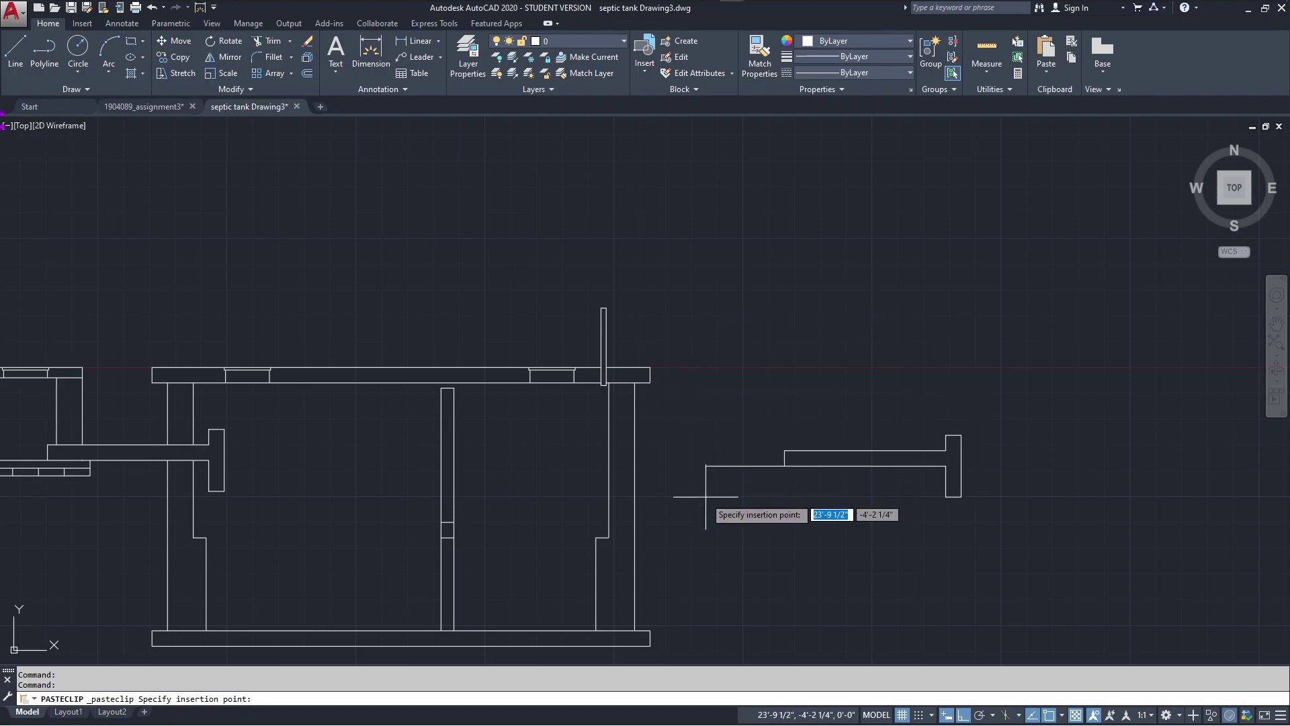
{"action": "left_click", "coordinate": [702, 472]}
{"action": "scroll", "coordinate": [773, 470], "scroll_direction": "up", "scroll_amount": 2}
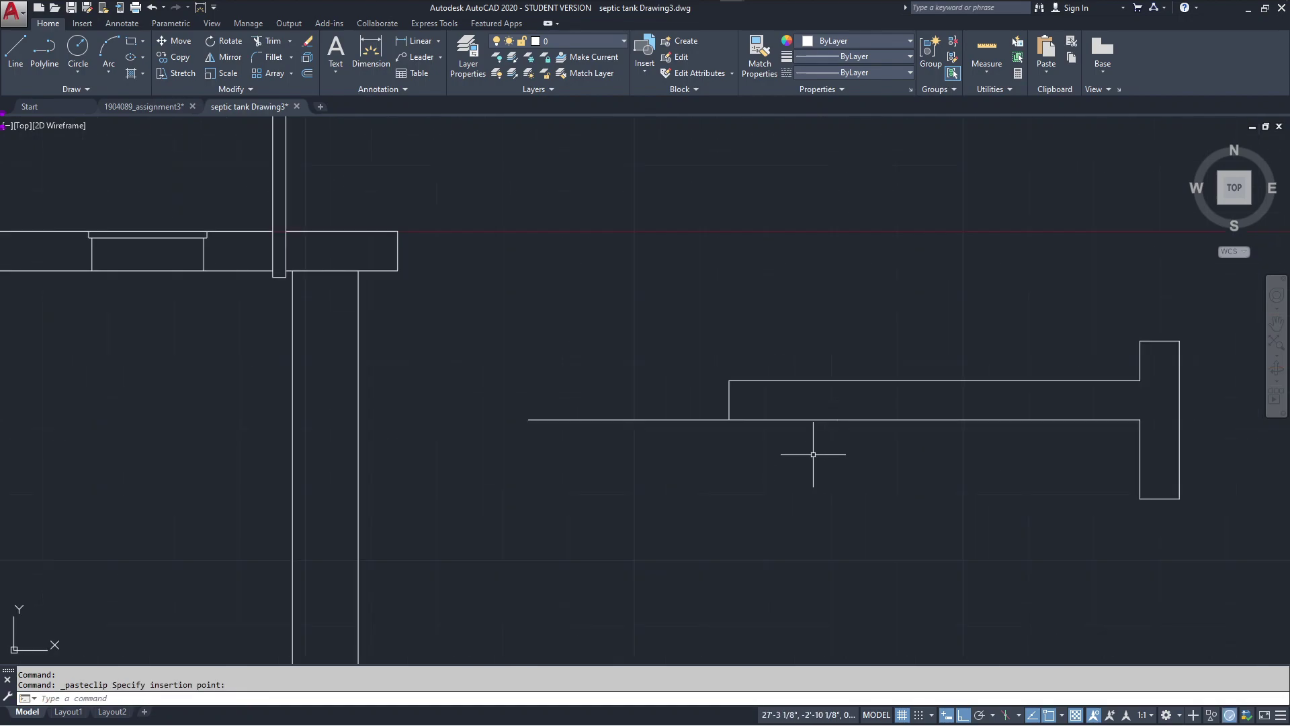
{"action": "scroll", "coordinate": [672, 437], "scroll_direction": "up", "scroll_amount": 1}
- Delete the copy's extra left line and the short leftover segment
{"action": "left_click", "coordinate": [581, 400]}
{"action": "left_click", "coordinate": [518, 484]}
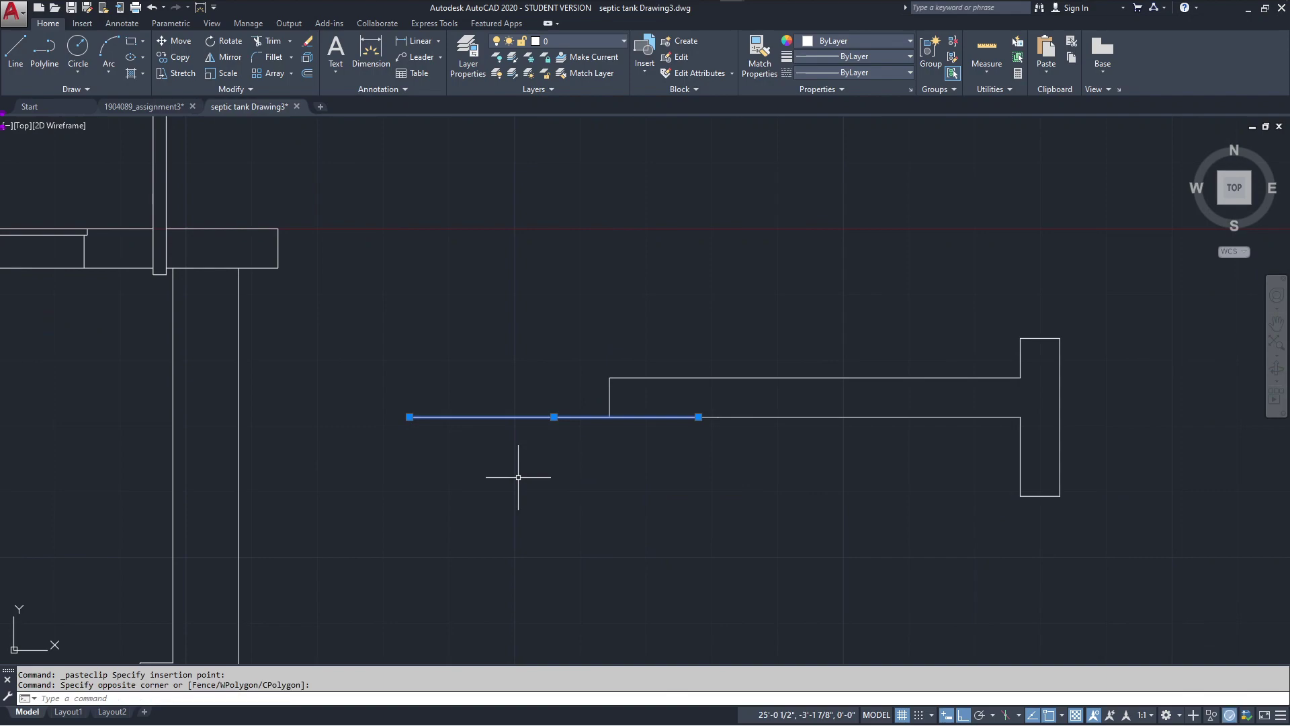
{"action": "key", "text": "Delete"}
{"action": "scroll", "coordinate": [647, 460], "scroll_direction": "up", "scroll_amount": 2}
{"action": "left_click", "coordinate": [753, 372]}
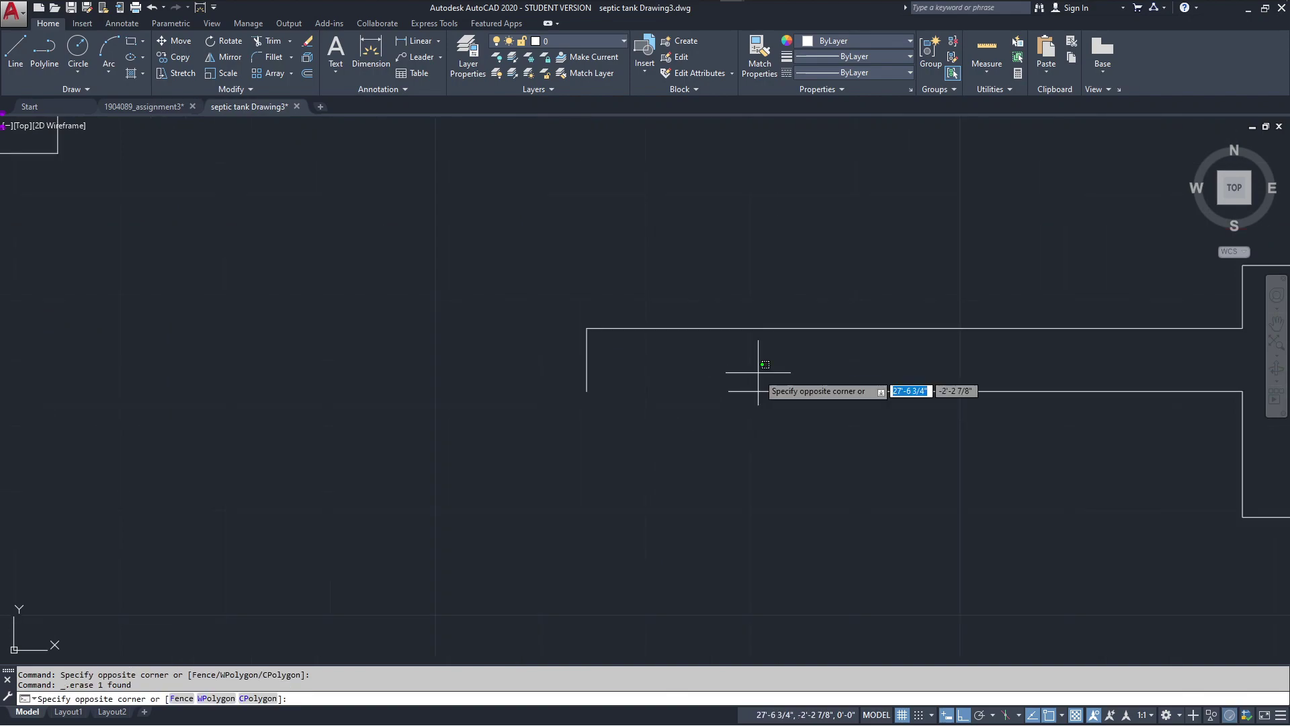
{"action": "left_click", "coordinate": [689, 447]}
{"action": "key", "text": "Delete"}
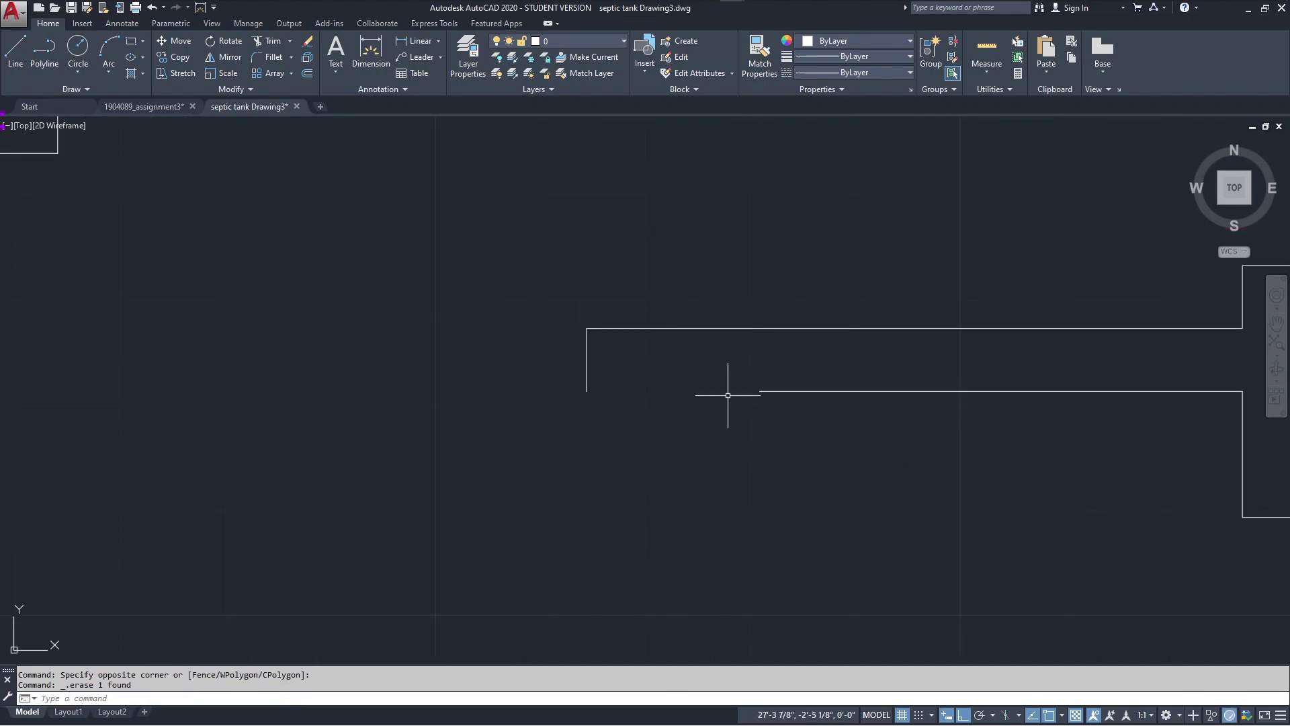
- Abandon the pipe line stretch and window-select the whole T-shape
{"action": "left_click", "coordinate": [758, 392]}
{"action": "left_click", "coordinate": [760, 390]}
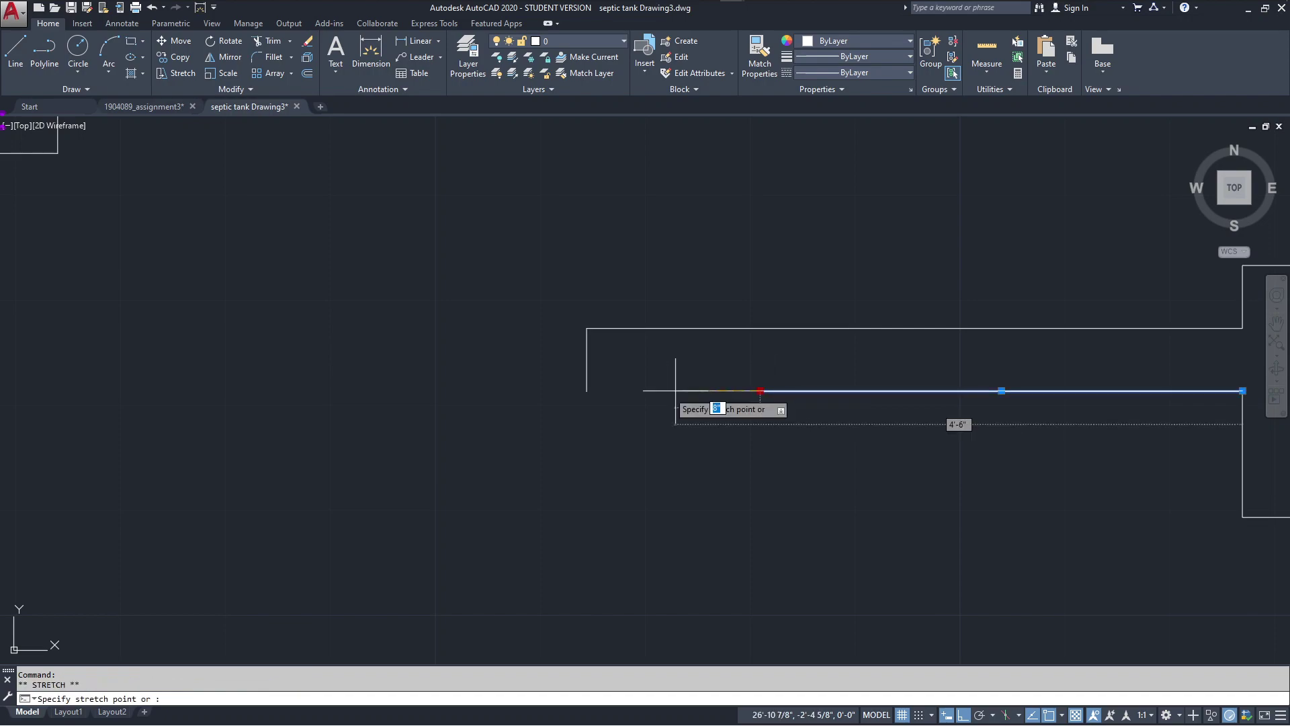
{"action": "key", "text": "Escape"}
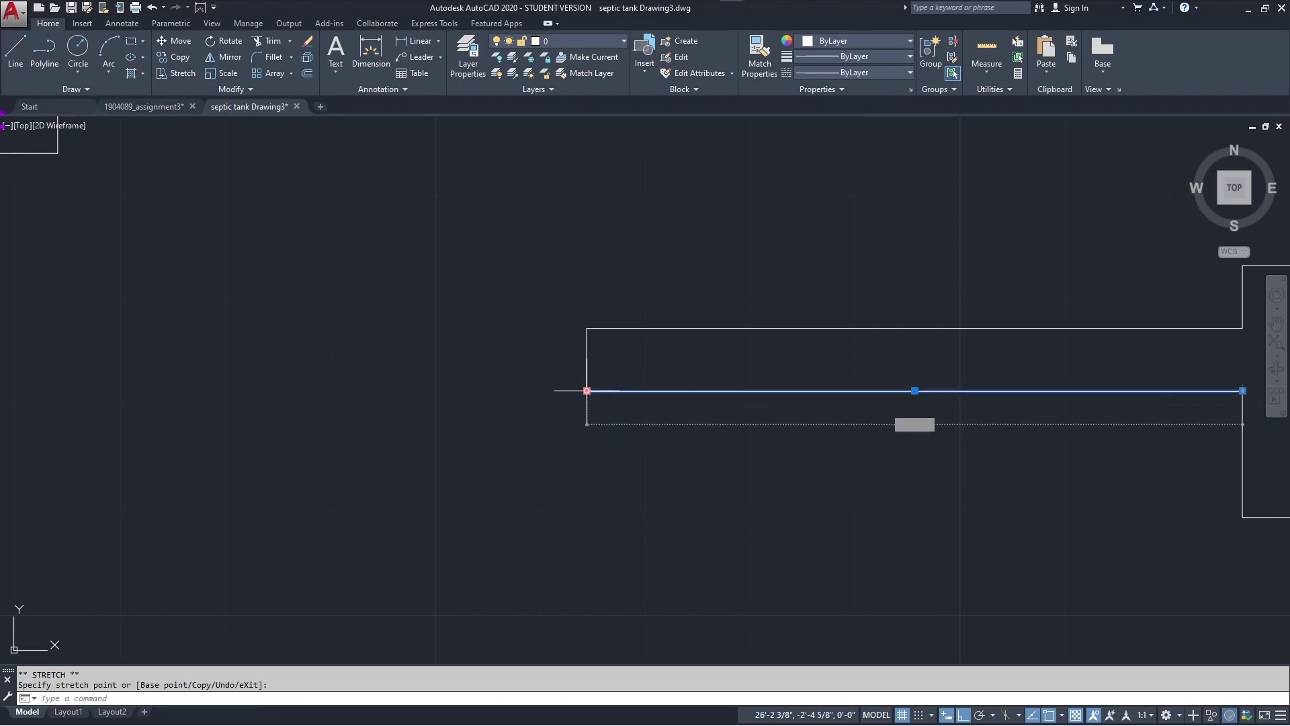
{"action": "scroll", "coordinate": [592, 439], "scroll_direction": "down", "scroll_amount": 2}
{"action": "scroll", "coordinate": [602, 445], "scroll_direction": "down", "scroll_amount": 2}
{"action": "key", "text": "Escape"}
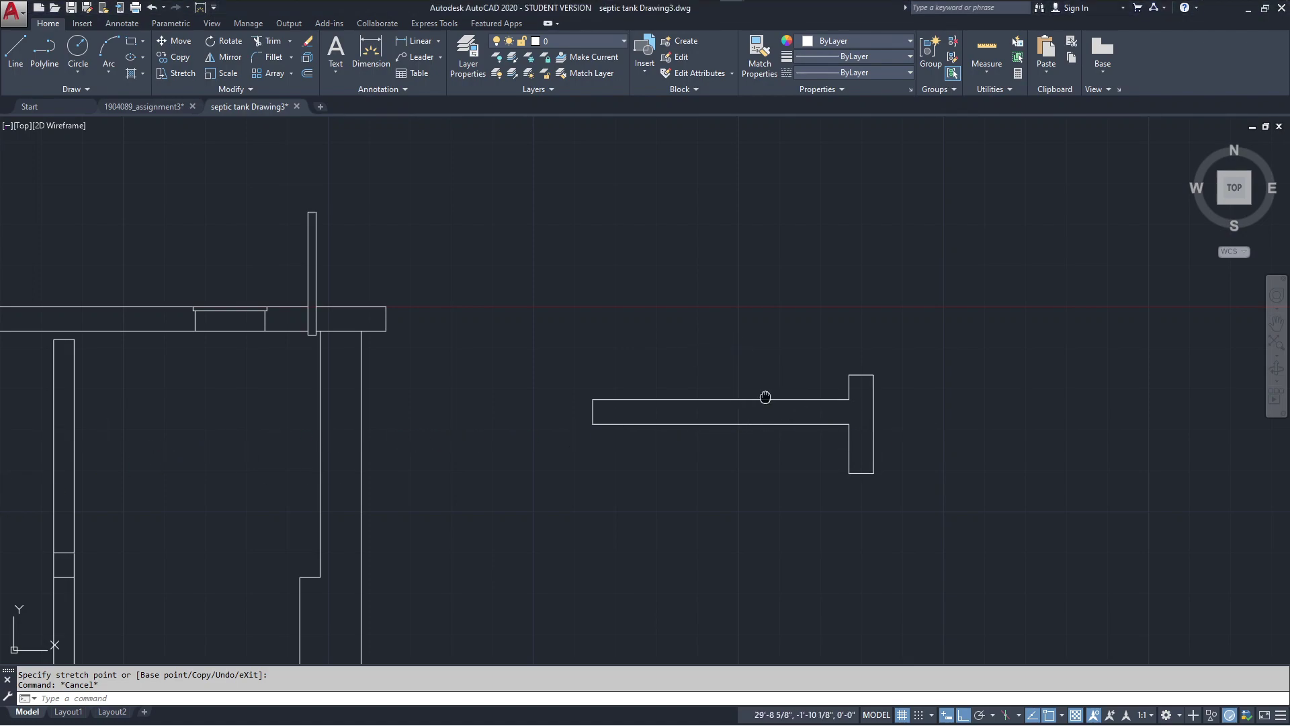
{"action": "middle_click_drag", "start_coordinate": [767, 396], "coordinate": [637, 401]}
{"action": "scroll", "coordinate": [689, 392], "scroll_direction": "up", "scroll_amount": 2}
{"action": "scroll", "coordinate": [615, 418], "scroll_direction": "down", "scroll_amount": 2}
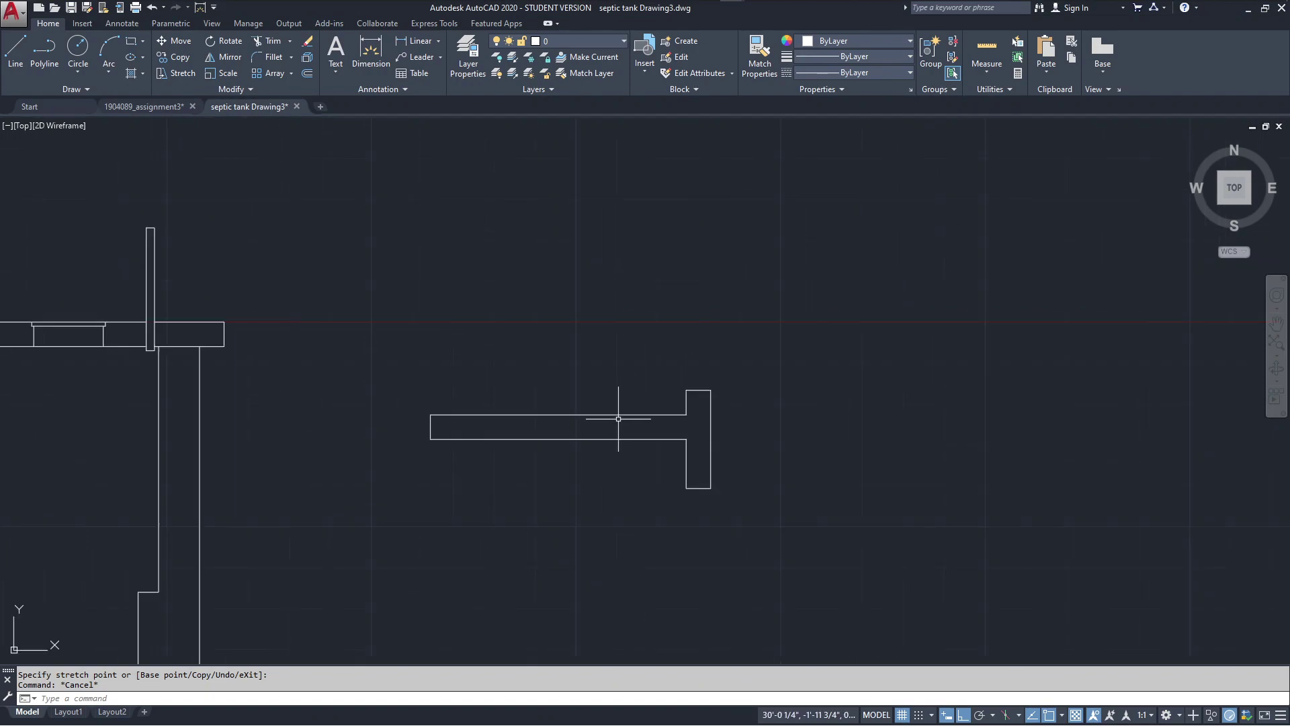
{"action": "scroll", "coordinate": [615, 418], "scroll_direction": "down", "scroll_amount": 2}
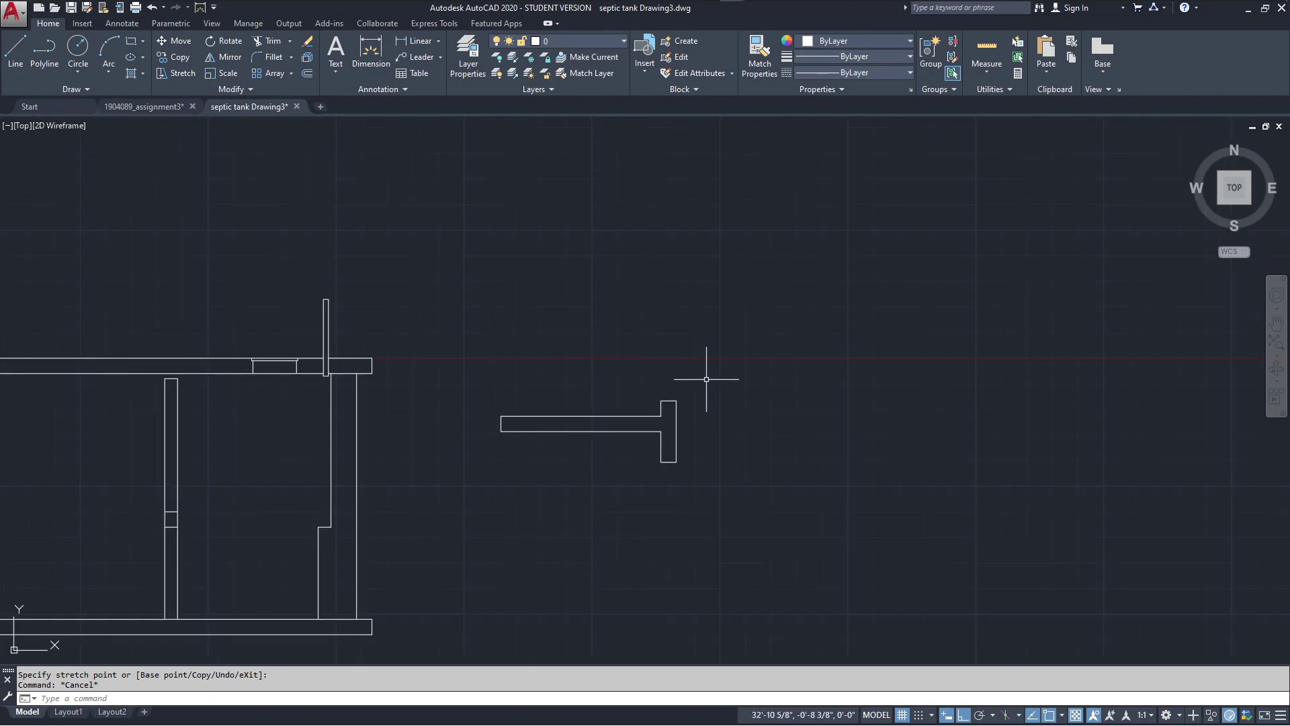
{"action": "left_click", "coordinate": [743, 359]}
{"action": "left_click", "coordinate": [476, 510]}
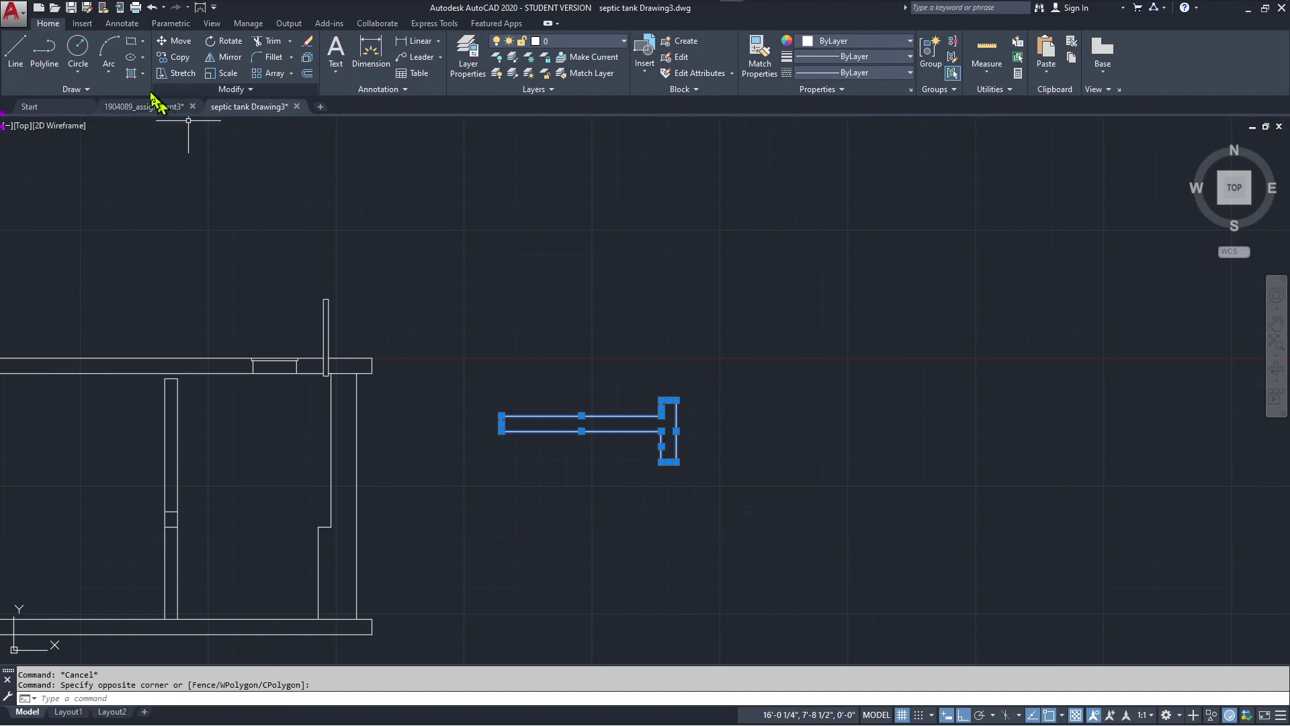
- Mirror the T-shape about a vertical axis, erasing the original so the stem points right
{"action": "left_click", "coordinate": [214, 58]}
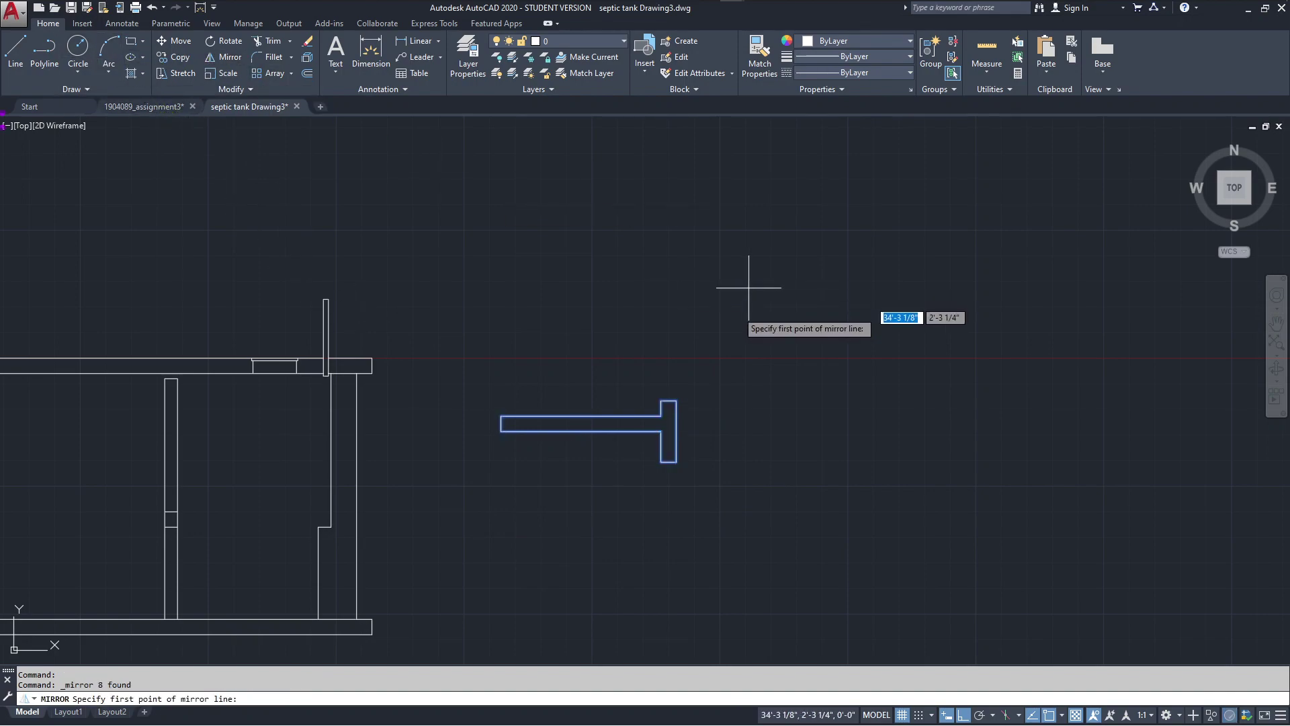
{"action": "left_click", "coordinate": [737, 311]}
{"action": "left_click", "coordinate": [737, 534]}
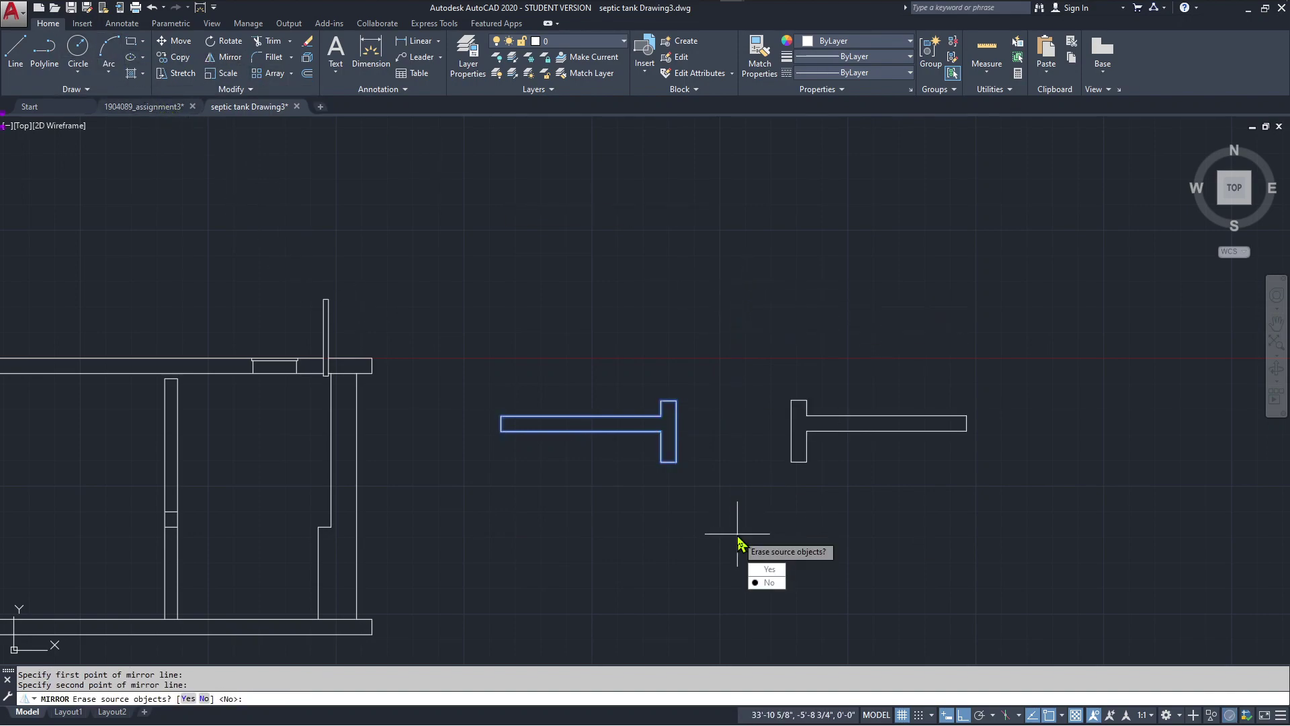
{"action": "left_click", "coordinate": [767, 570]}
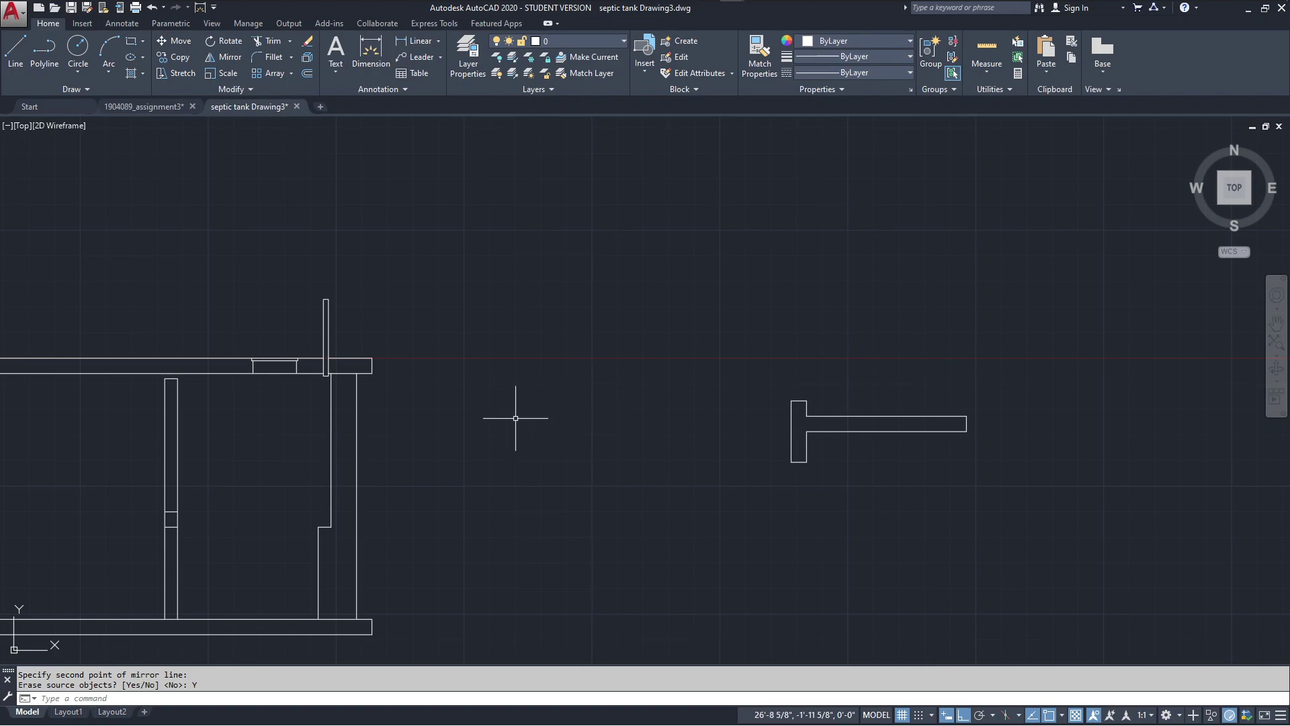
{"action": "scroll", "coordinate": [297, 417], "scroll_direction": "up", "scroll_amount": 2}
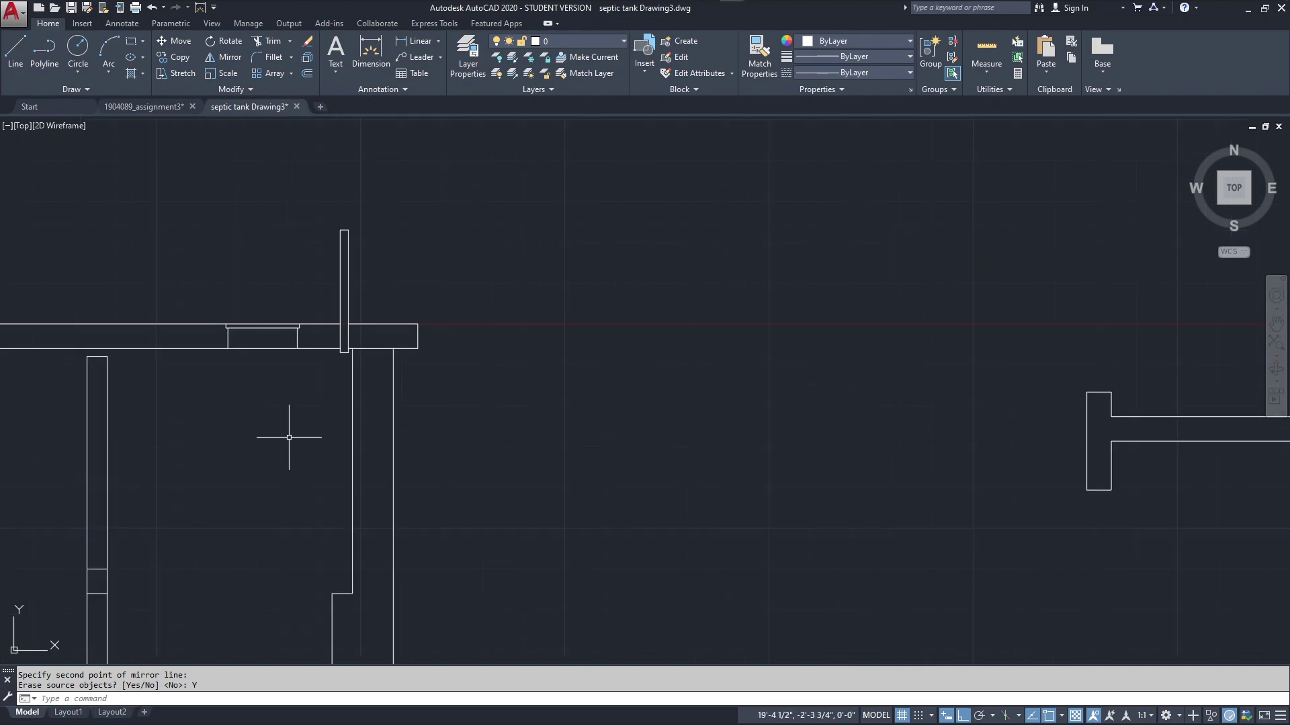
{"action": "middle_click_drag", "start_coordinate": [289, 437], "coordinate": [302, 382]}
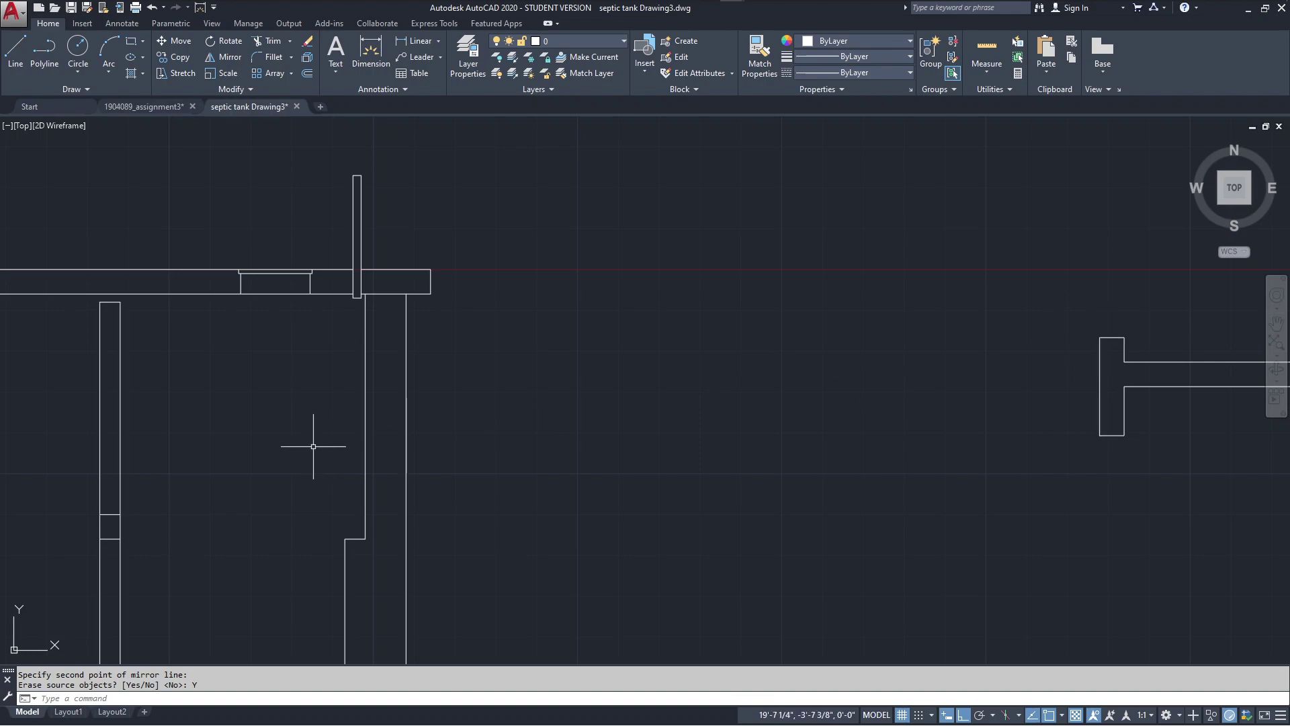
{"action": "left_click", "coordinate": [1124, 360]}
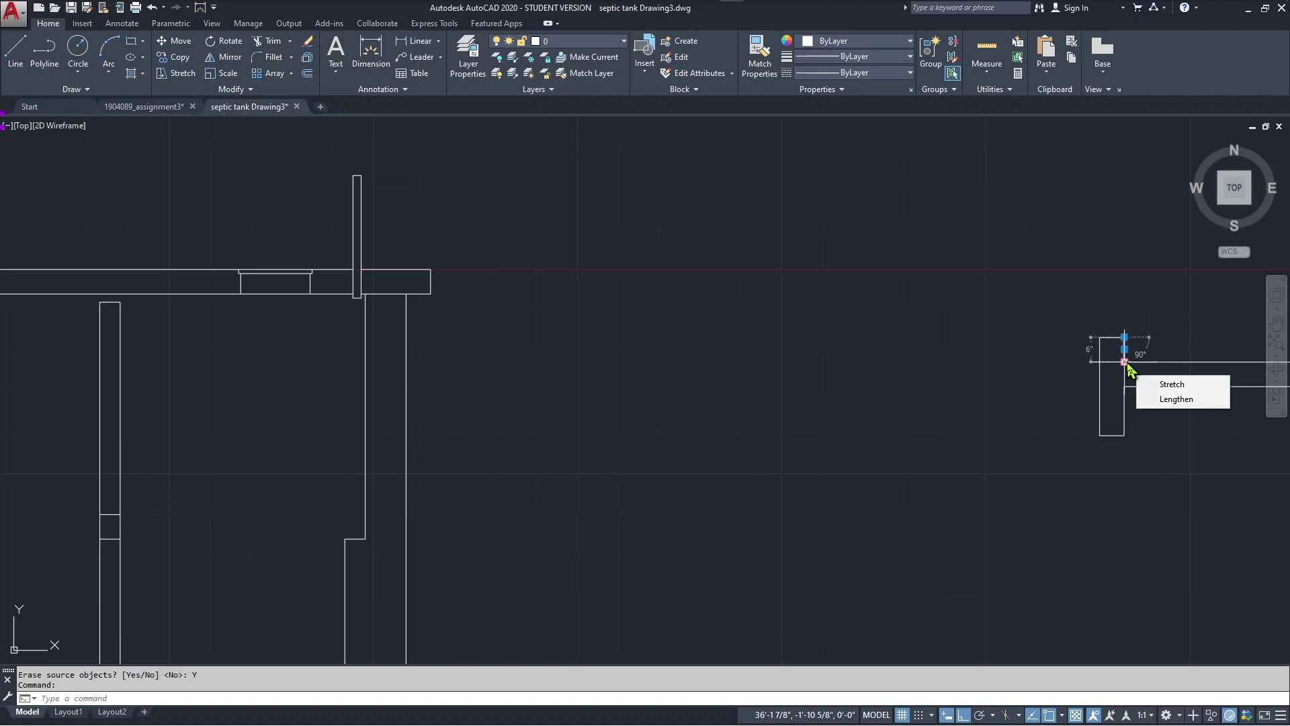
- Draw a 22-unit horizontal line starting 36 units below the slab's right corner
{"action": "key", "text": "Escape"}
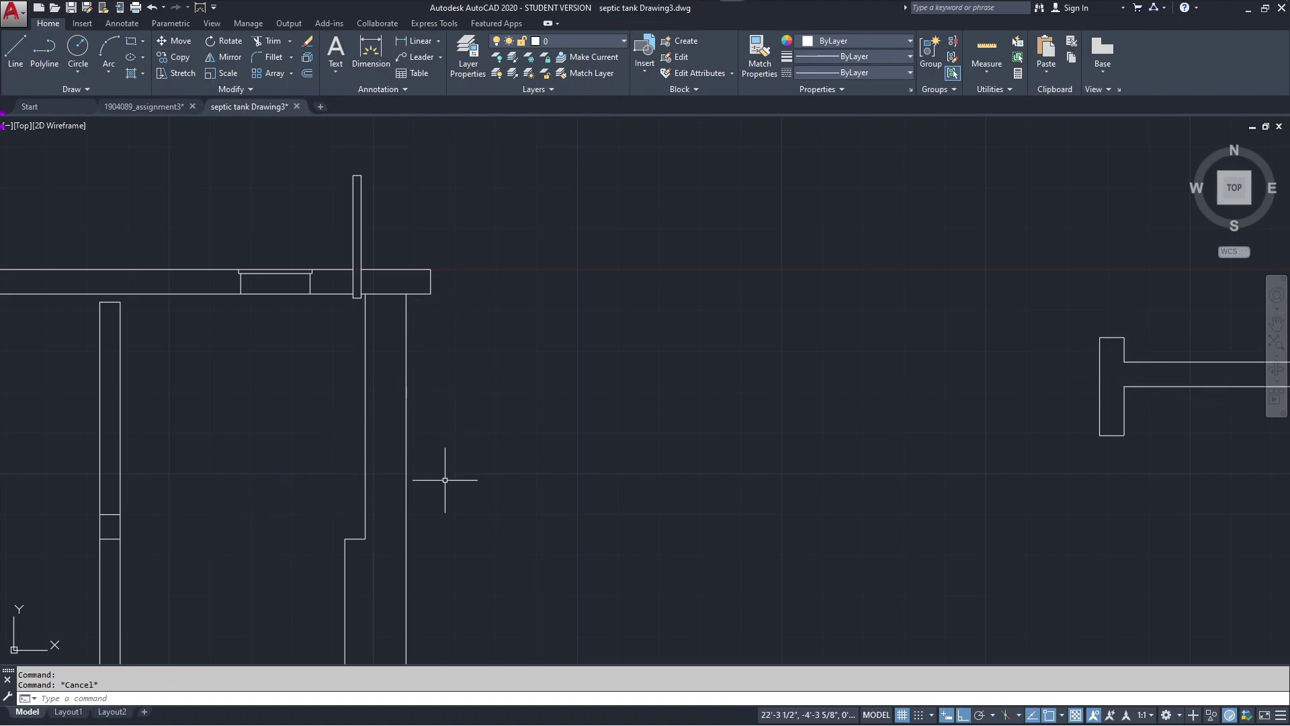
{"action": "left_click", "coordinate": [16, 50]}
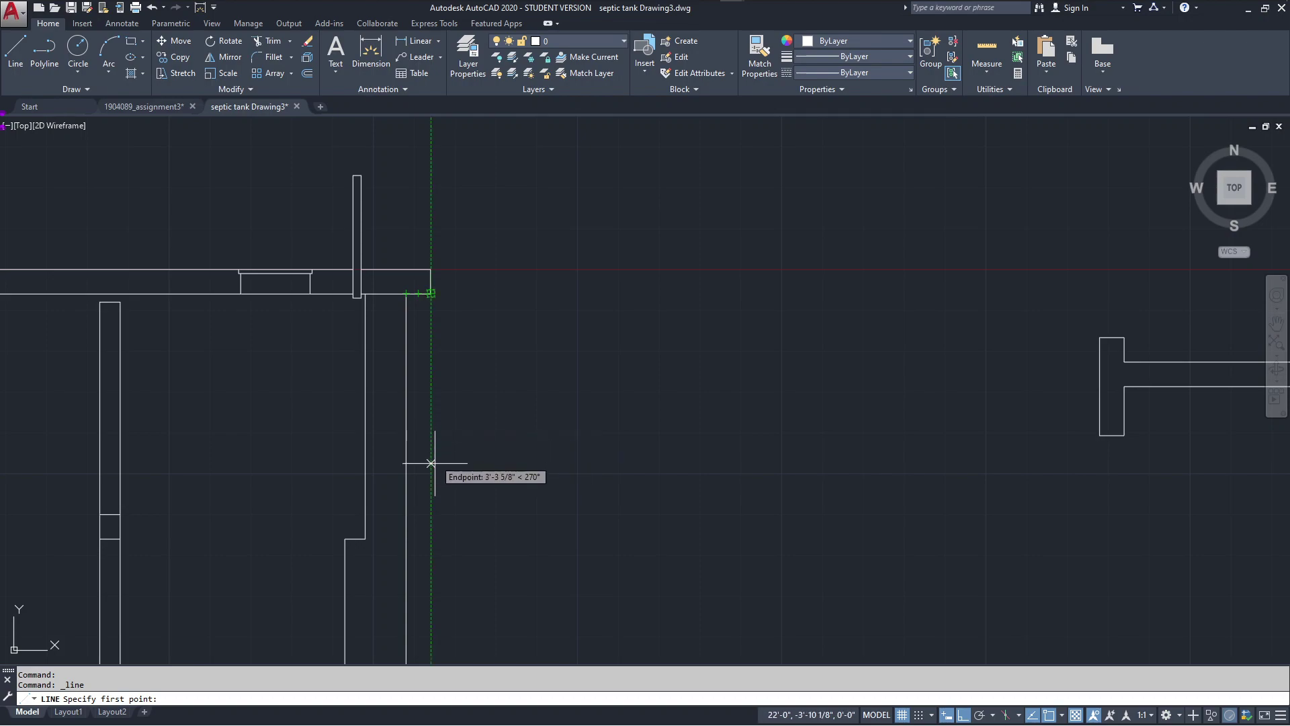
{"action": "type", "text": "36"}
{"action": "key", "text": "Return"}
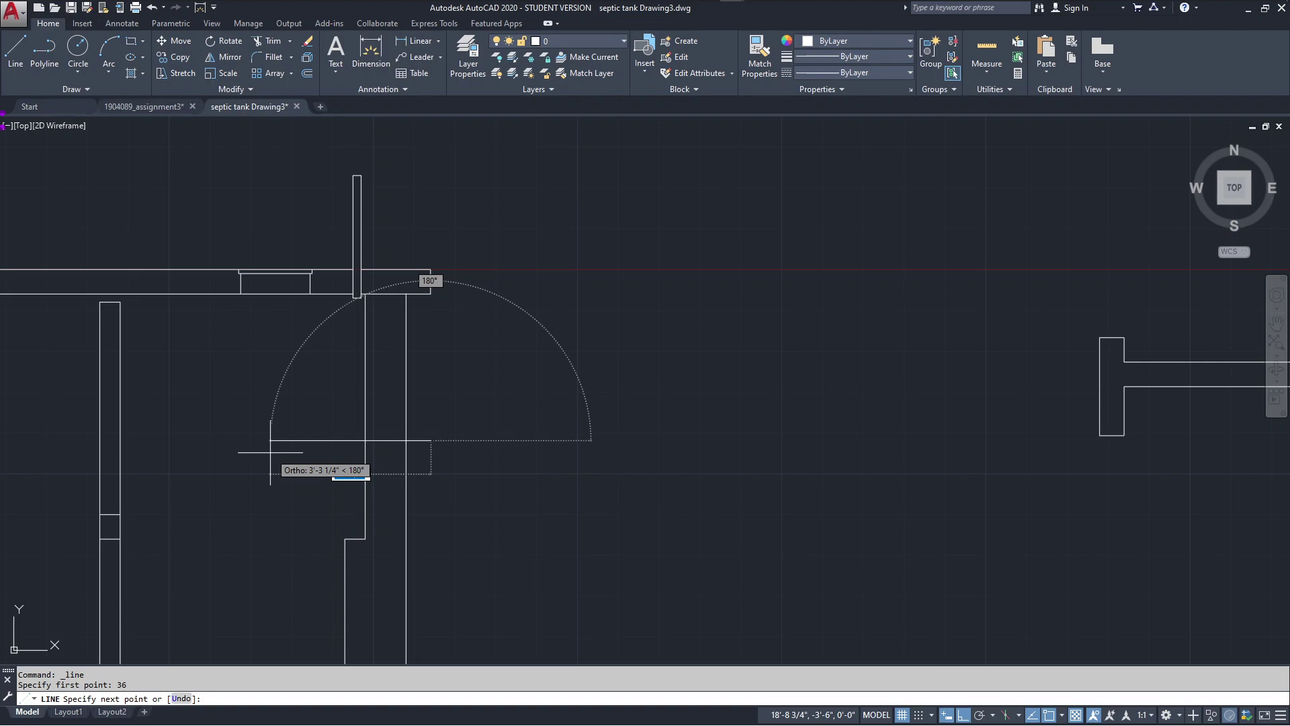
{"action": "type", "text": "22"}
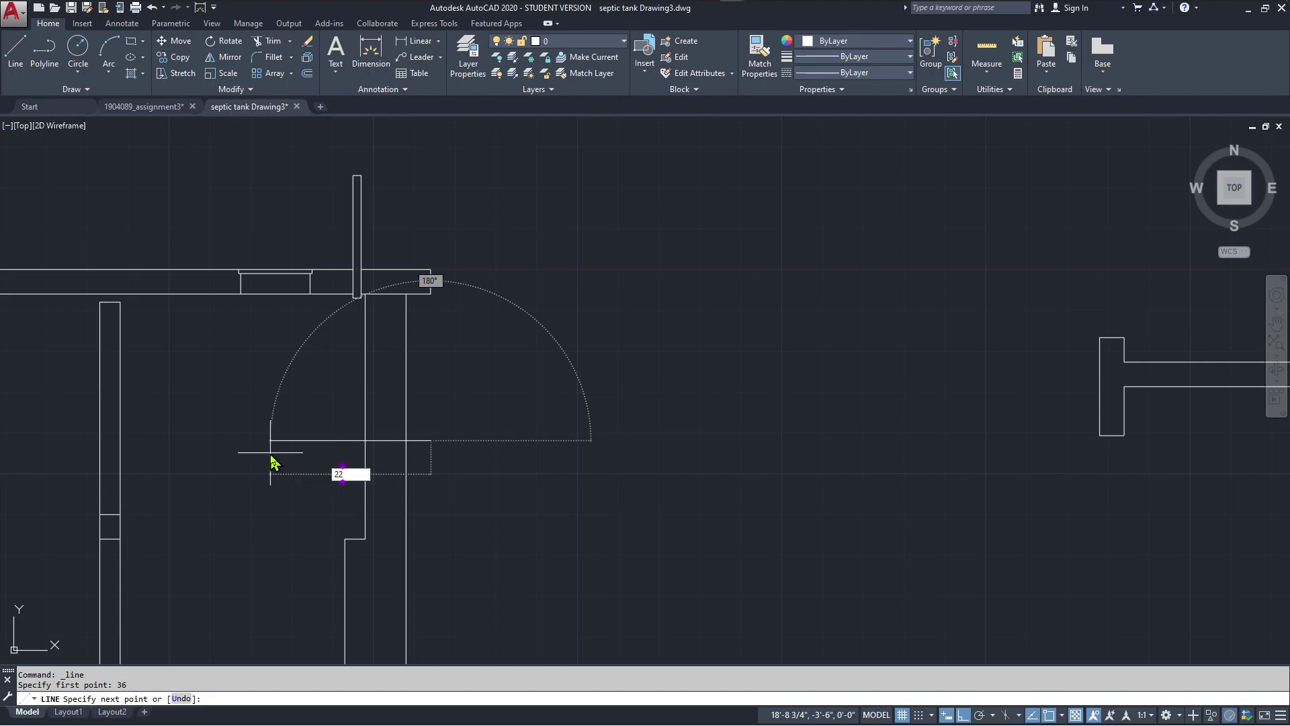
{"action": "key", "text": "Return"}
{"action": "key", "text": "Escape"}
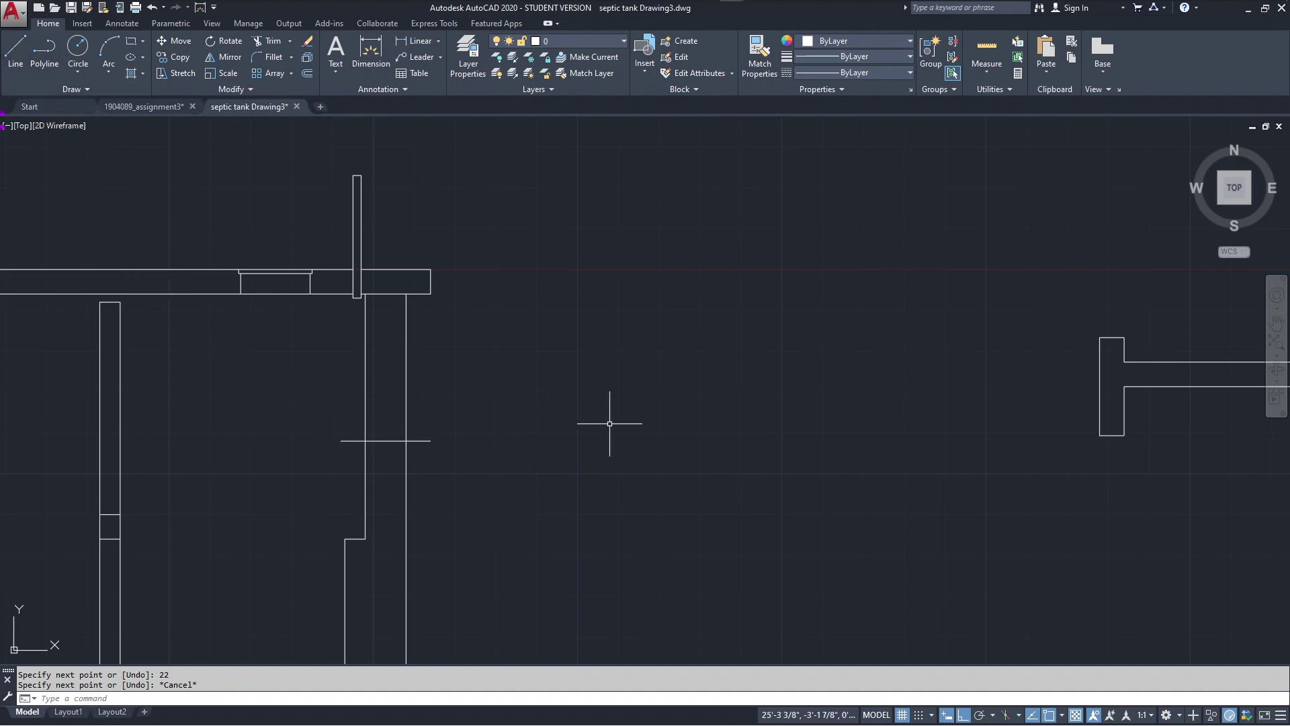
- Window-select the T-pipe and start Move from the corner where stem meets head
{"action": "scroll", "coordinate": [1028, 394], "scroll_direction": "down", "scroll_amount": 2}
{"action": "middle_click_drag", "start_coordinate": [1028, 393], "coordinate": [744, 359]}
{"action": "left_click", "coordinate": [748, 274]}
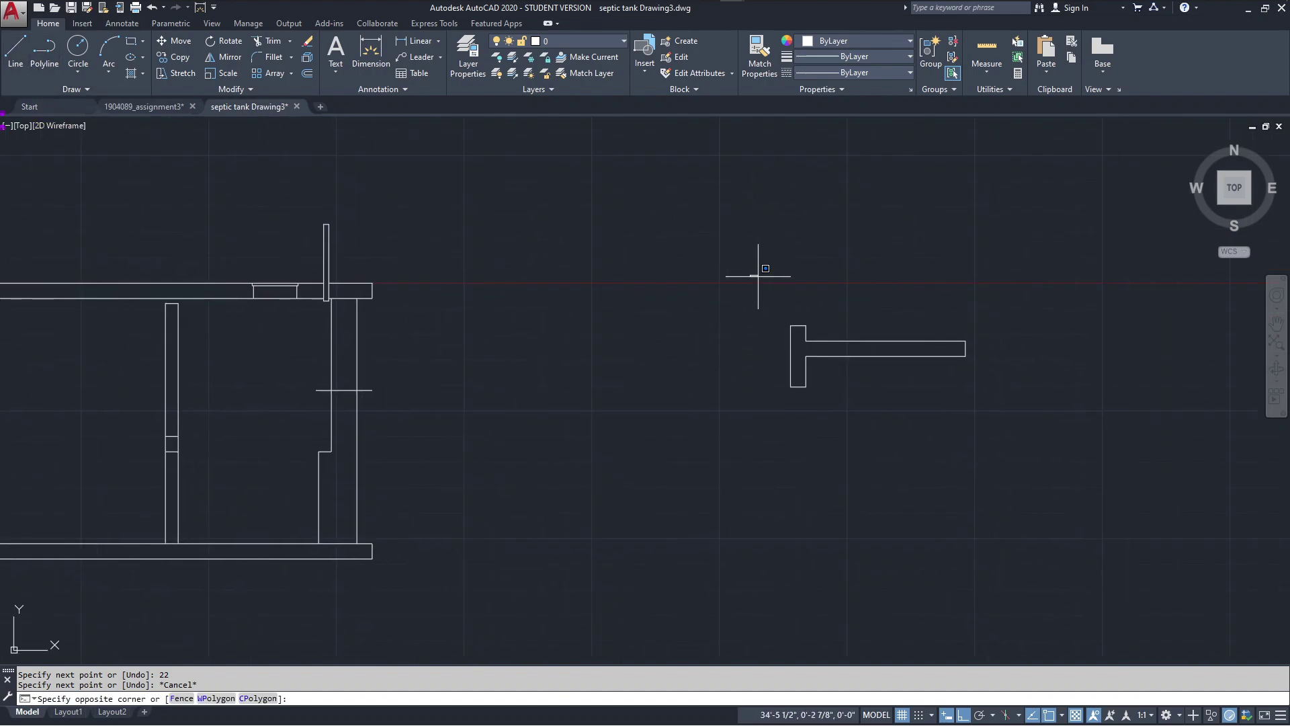
{"action": "left_click", "coordinate": [1001, 425]}
{"action": "scroll", "coordinate": [787, 342], "scroll_direction": "up", "scroll_amount": 2}
{"action": "scroll", "coordinate": [790, 340], "scroll_direction": "up", "scroll_amount": 3}
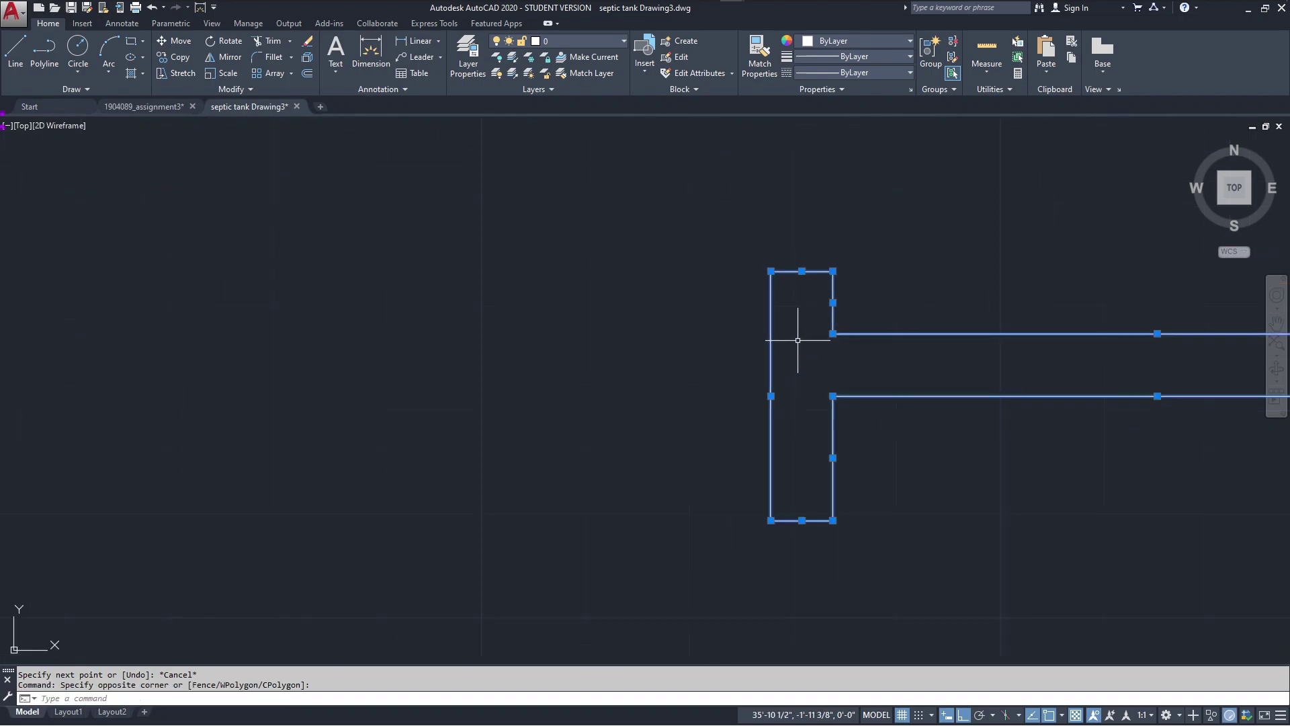
{"action": "type", "text": "m"}
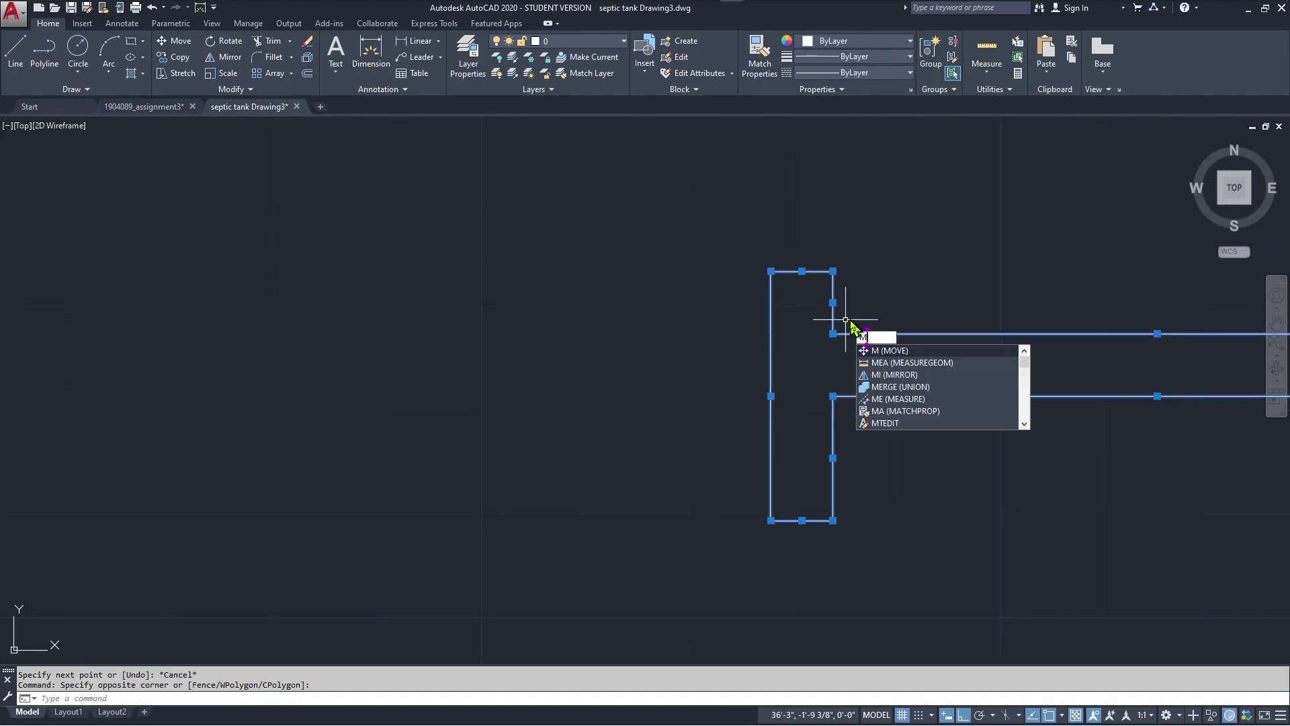
{"action": "key", "text": "Return"}
{"action": "scroll", "coordinate": [836, 346], "scroll_direction": "up", "scroll_amount": 3}
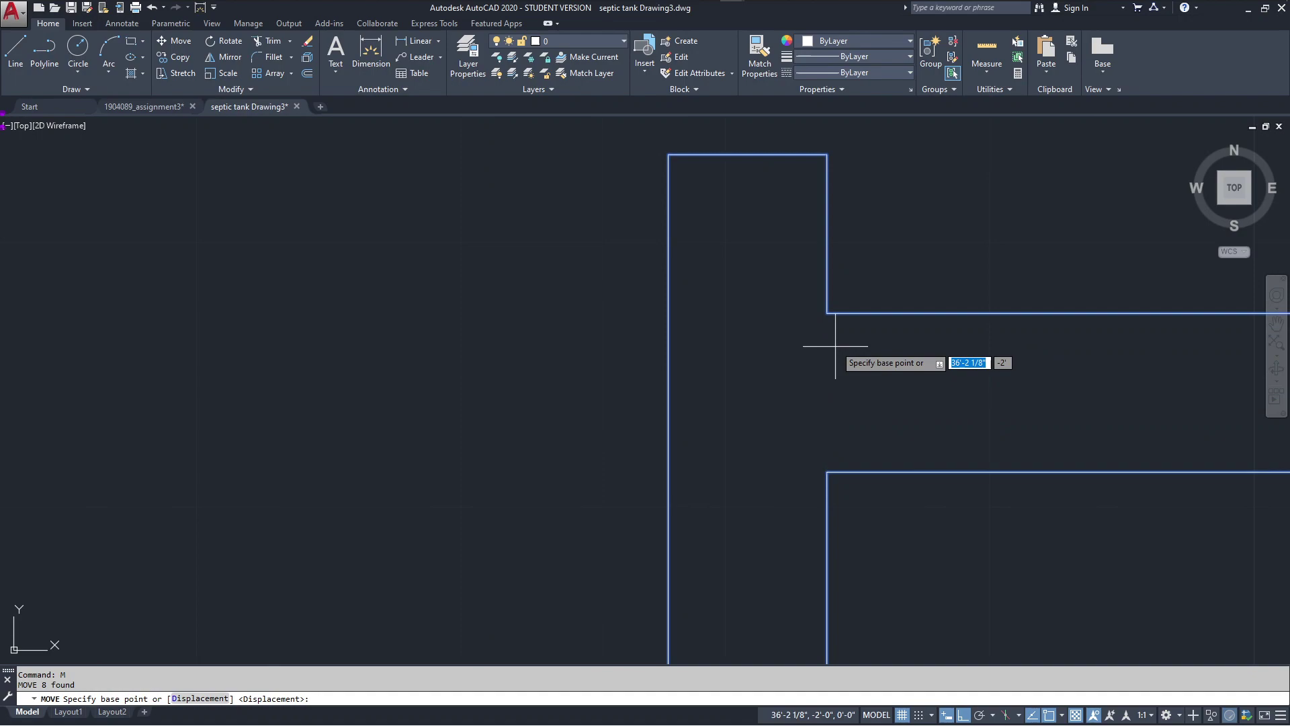
{"action": "left_click", "coordinate": [827, 313]}
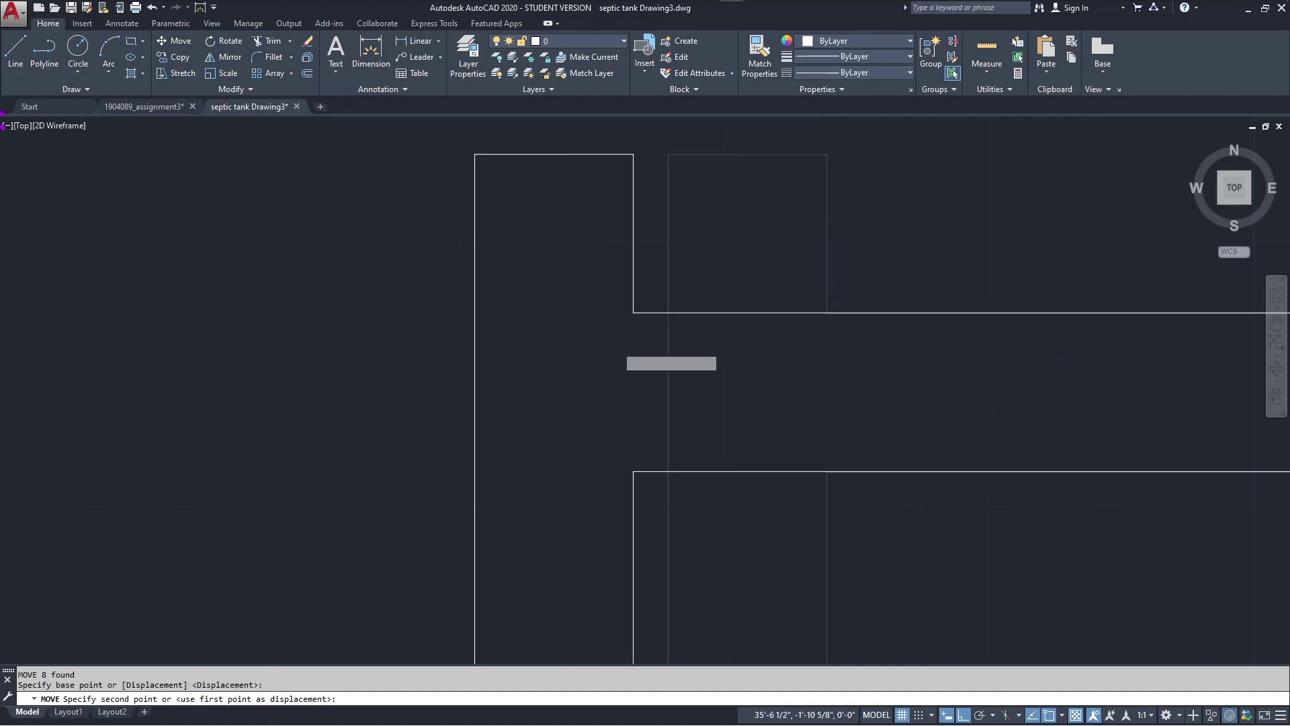
- With Ortho off, drop the T-pipe onto the reference line at the right wall
{"action": "scroll", "coordinate": [351, 392], "scroll_direction": "down", "scroll_amount": 3}
{"action": "mouse_move", "coordinate": [351, 392]}
{"action": "middle_mouse_down"}
{"action": "mouse_move", "coordinate": [645, 394]}
{"action": "mouse_move", "coordinate": [695, 378]}
{"action": "middle_mouse_up"}
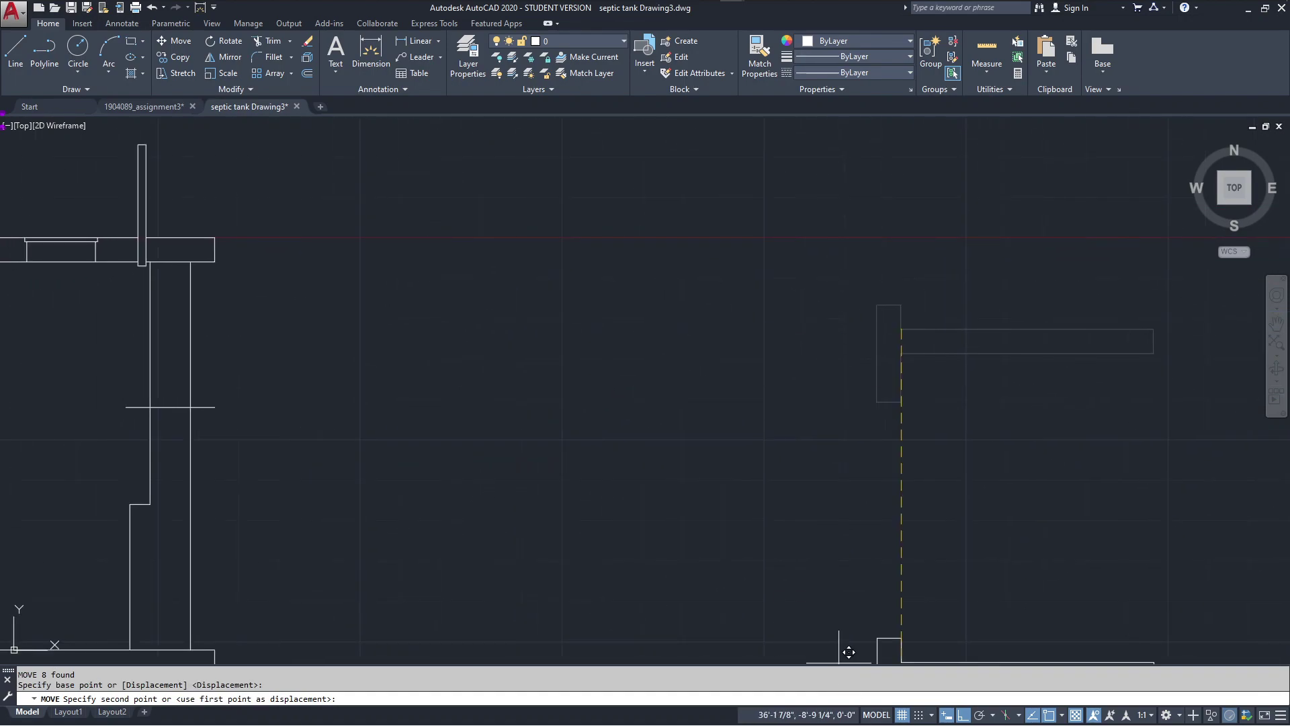
{"action": "left_click", "coordinate": [963, 715]}
{"action": "scroll", "coordinate": [50, 374], "scroll_direction": "up", "scroll_amount": 3}
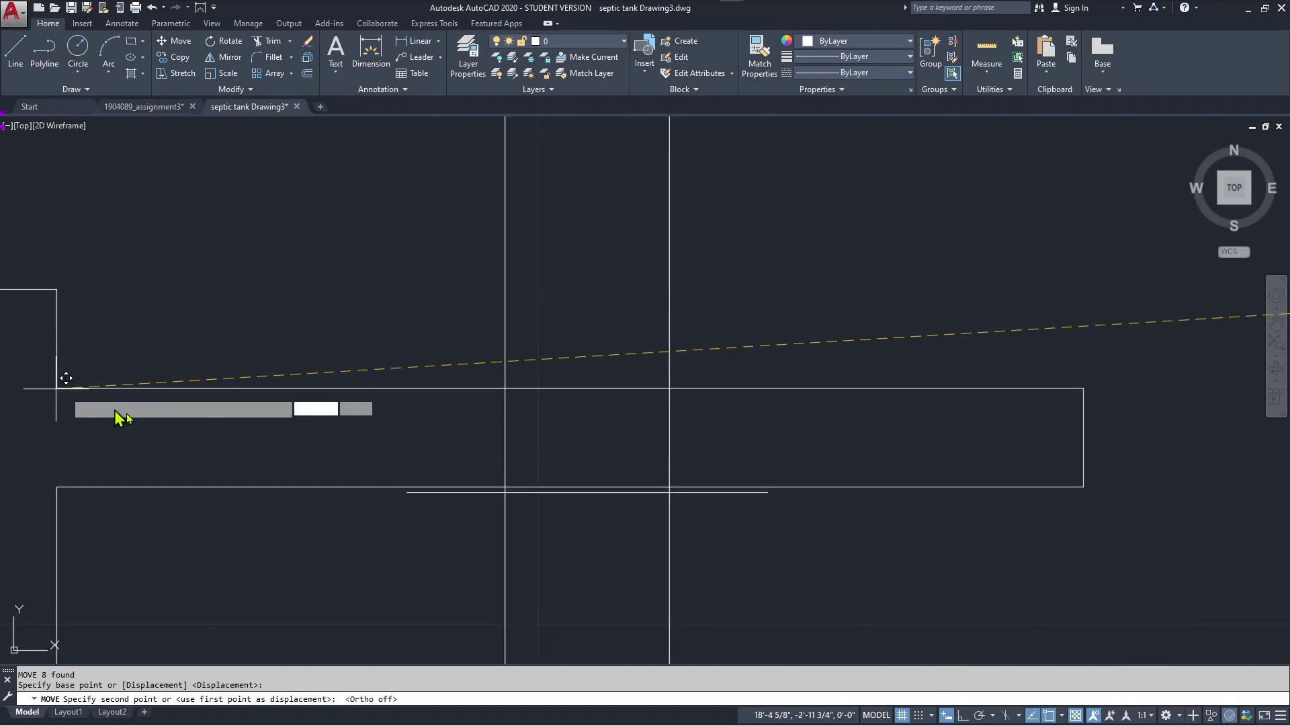
{"action": "scroll", "coordinate": [415, 549], "scroll_direction": "up", "scroll_amount": 2}
{"action": "scroll", "coordinate": [415, 549], "scroll_direction": "down", "scroll_amount": 5}
{"action": "scroll", "coordinate": [449, 539], "scroll_direction": "up", "scroll_amount": 2}
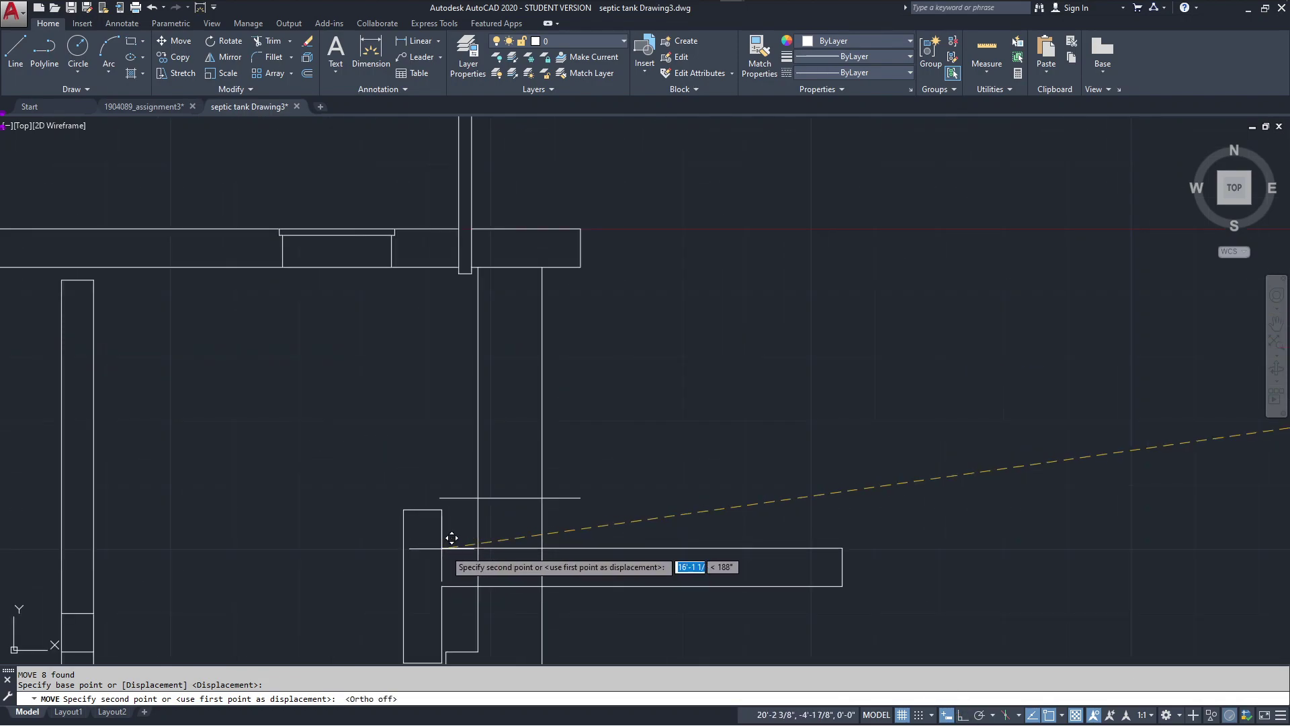
{"action": "mouse_move", "coordinate": [450, 538]}
{"action": "middle_mouse_down"}
{"action": "mouse_move", "coordinate": [423, 451]}
{"action": "mouse_move", "coordinate": [451, 421]}
{"action": "middle_mouse_up"}
{"action": "scroll", "coordinate": [450, 421], "scroll_direction": "up", "scroll_amount": 3}
{"action": "scroll", "coordinate": [407, 422], "scroll_direction": "up", "scroll_amount": 3}
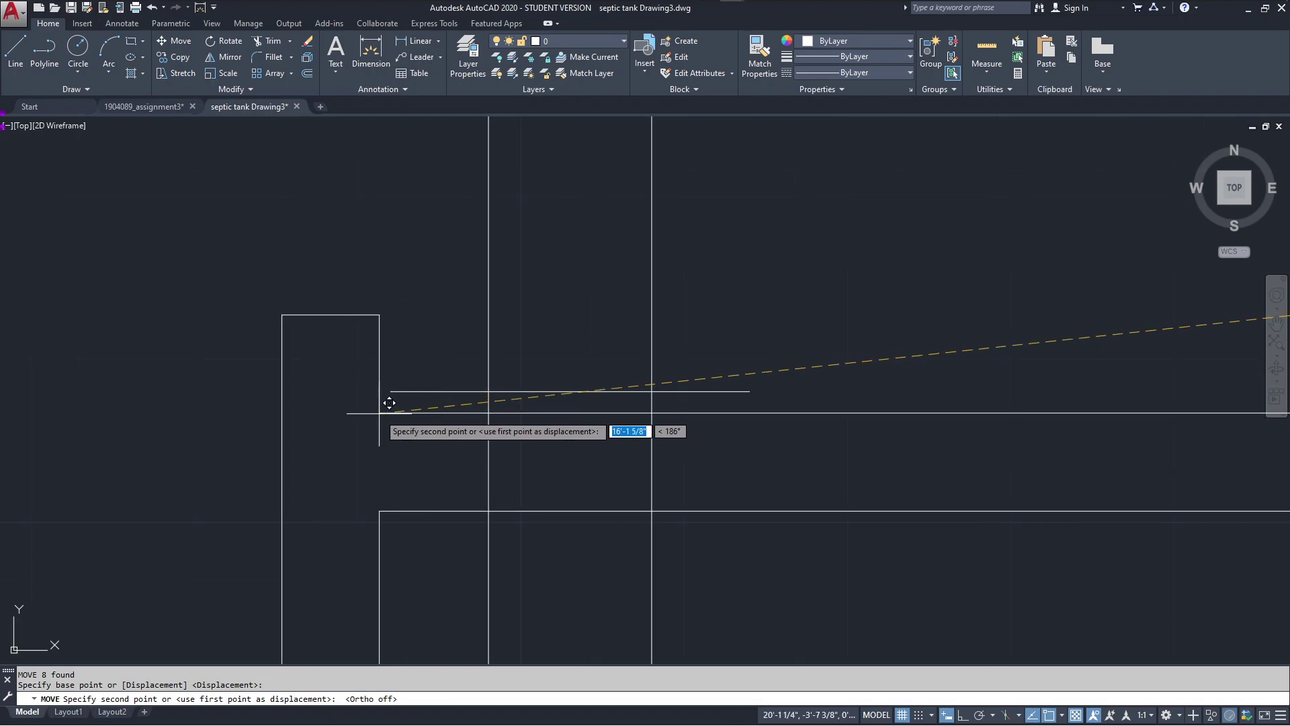
{"action": "scroll", "coordinate": [390, 400], "scroll_direction": "up", "scroll_amount": 3}
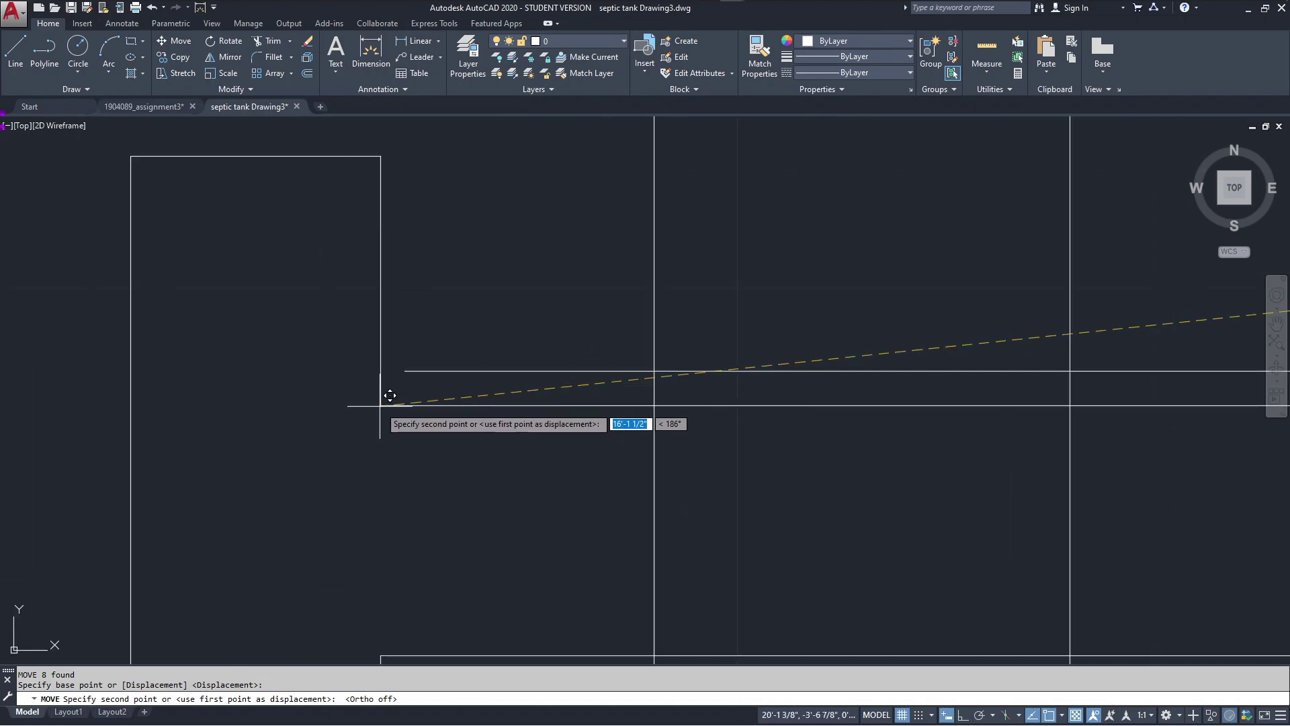
{"action": "left_click", "coordinate": [402, 374]}
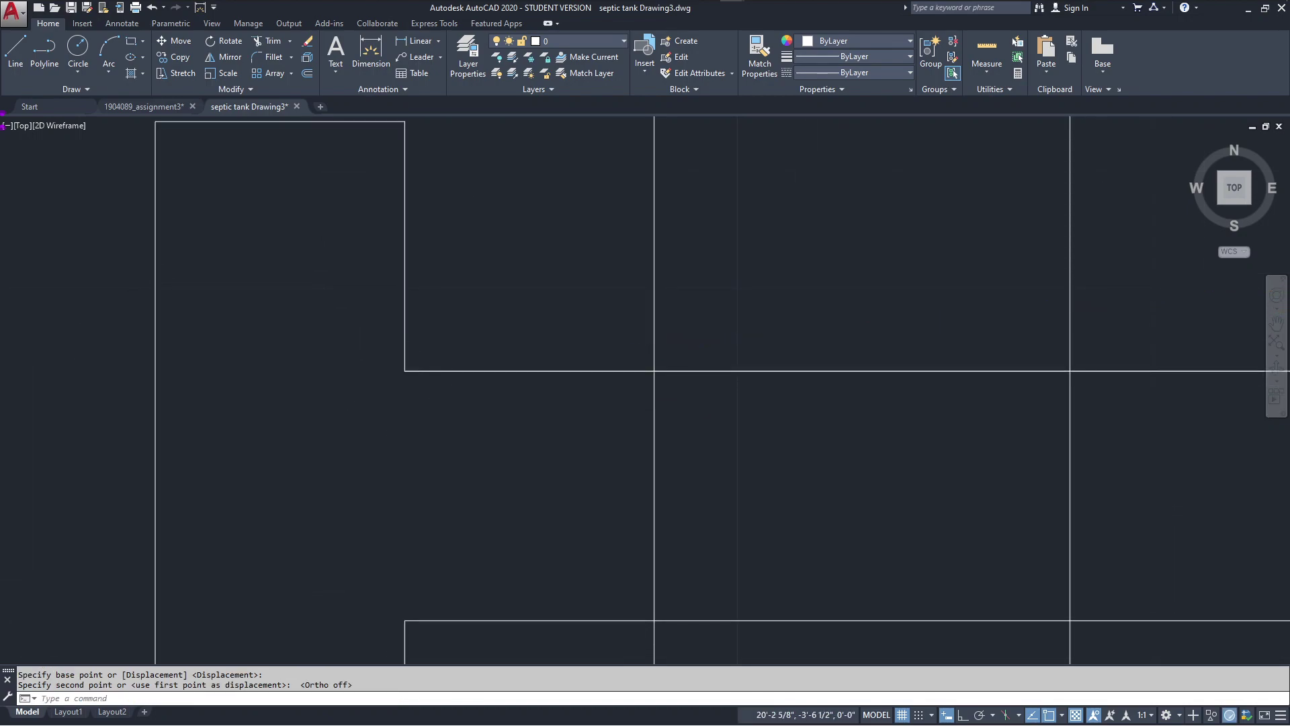
{"action": "scroll", "coordinate": [518, 434], "scroll_direction": "down", "scroll_amount": 3}
{"action": "scroll", "coordinate": [518, 434], "scroll_direction": "down", "scroll_amount": 2}
{"action": "scroll", "coordinate": [705, 518], "scroll_direction": "down", "scroll_amount": 2}
{"action": "scroll", "coordinate": [679, 531], "scroll_direction": "up", "scroll_amount": 1}
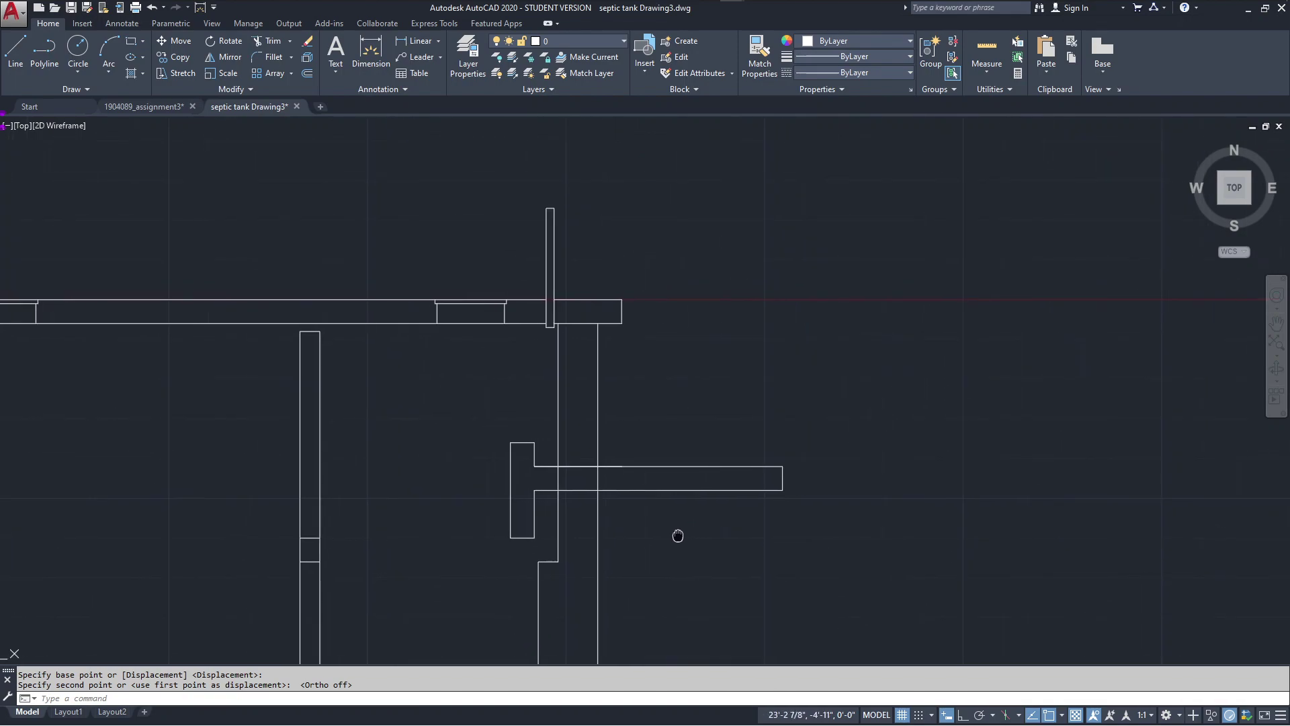
- Save the drawing and erase the stray horizontal line inside the wall
{"action": "key", "text": "ctrl+s"}
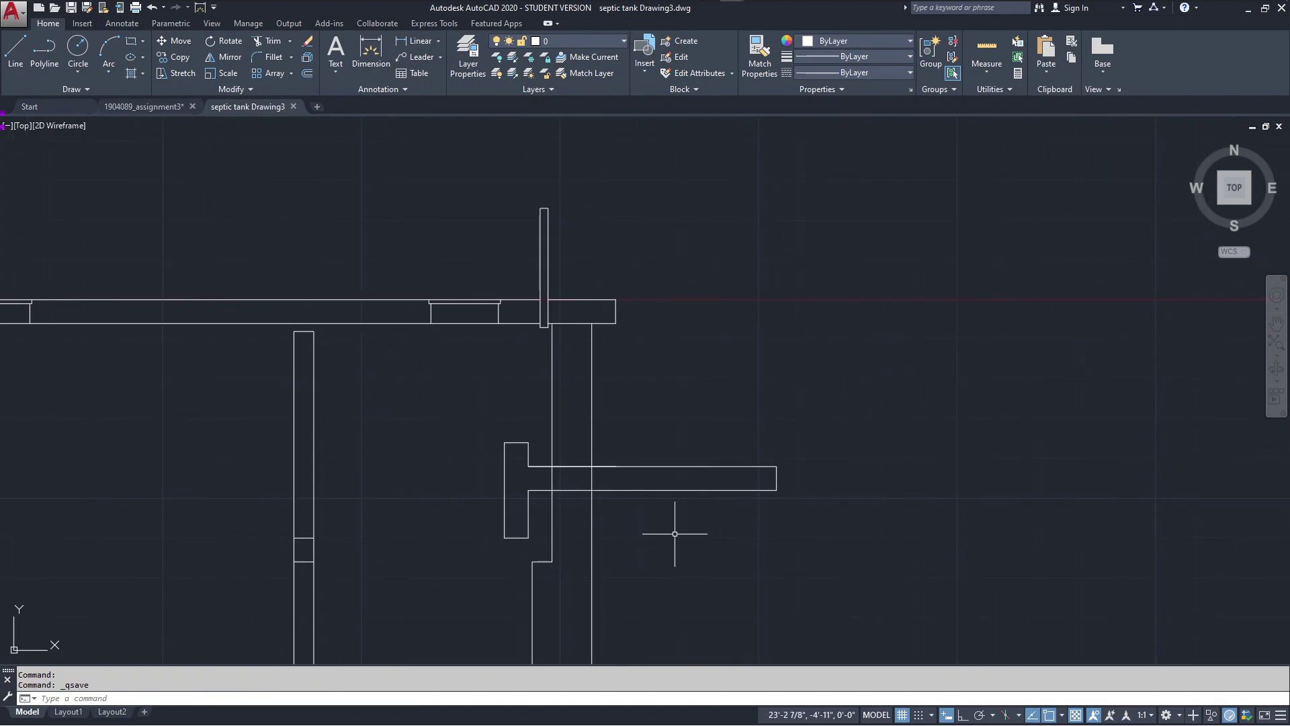
{"action": "left_click", "coordinate": [521, 461]}
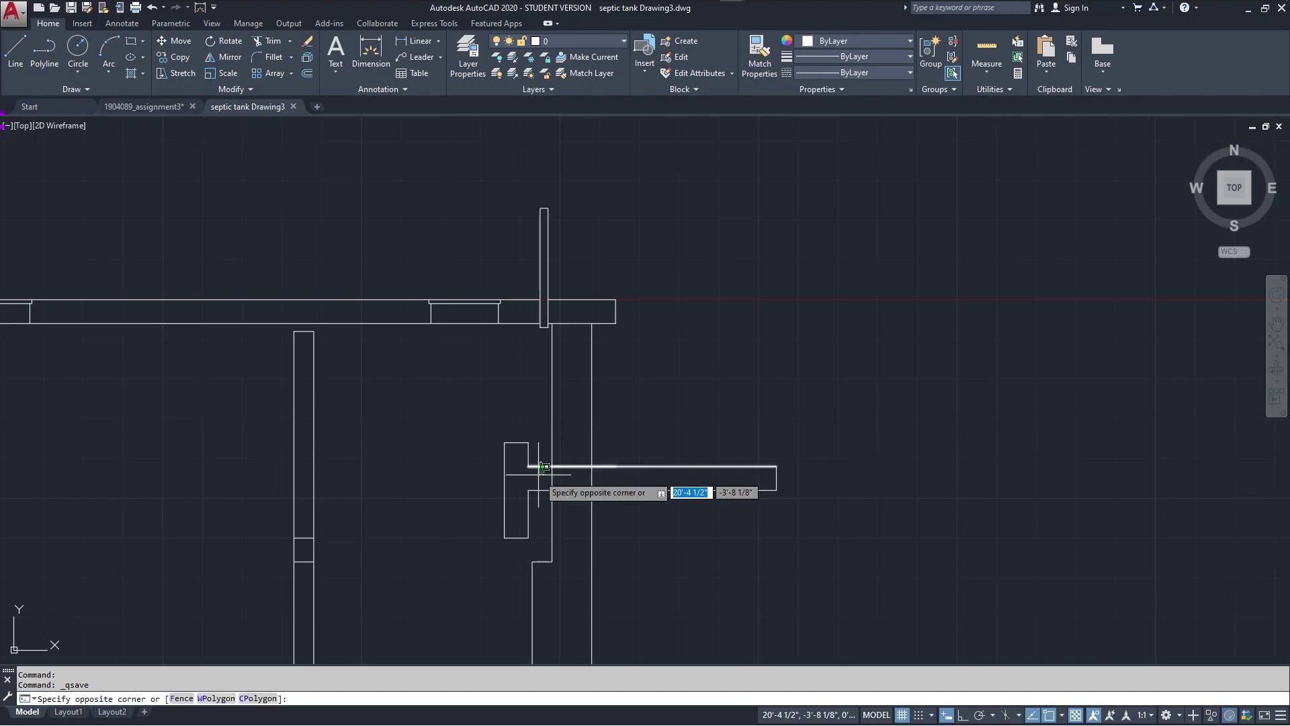
{"action": "left_click", "coordinate": [783, 474]}
{"action": "key", "text": "Escape"}
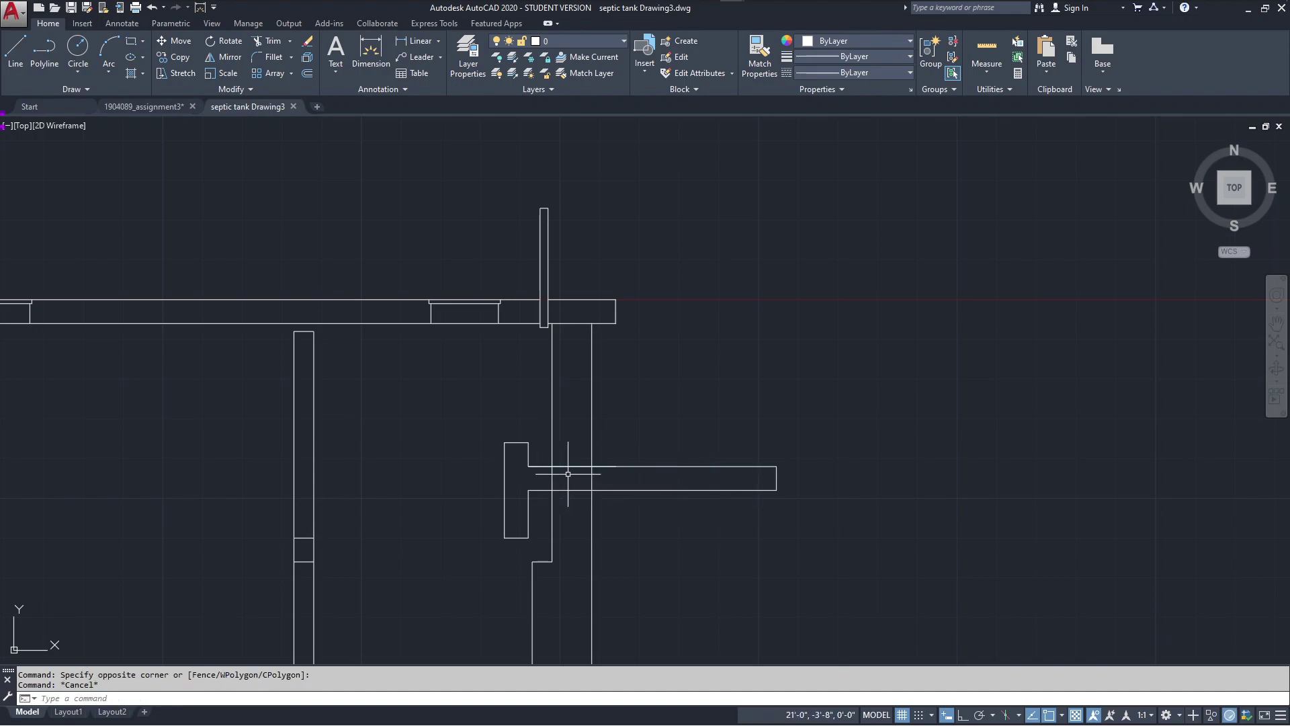
{"action": "scroll", "coordinate": [568, 471], "scroll_direction": "up", "scroll_amount": 5}
{"action": "left_click", "coordinate": [242, 393]}
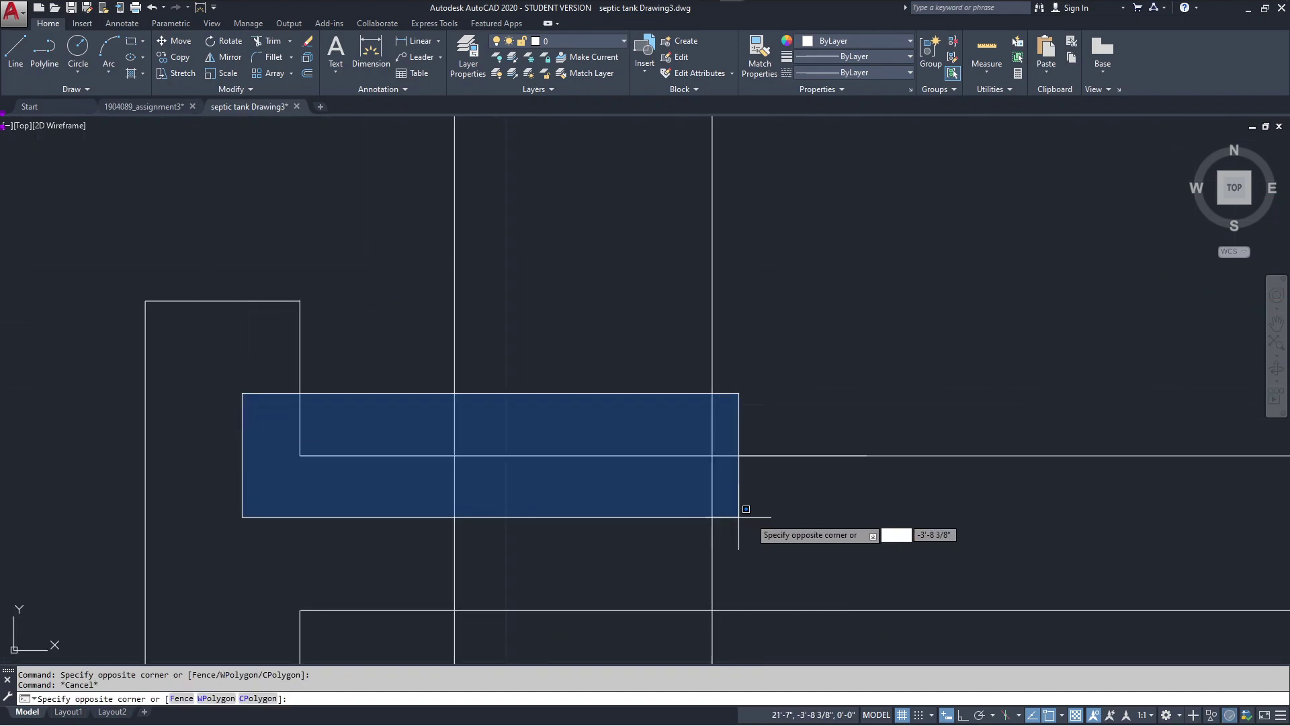
{"action": "left_click", "coordinate": [814, 520]}
{"action": "left_click", "coordinate": [237, 377]}
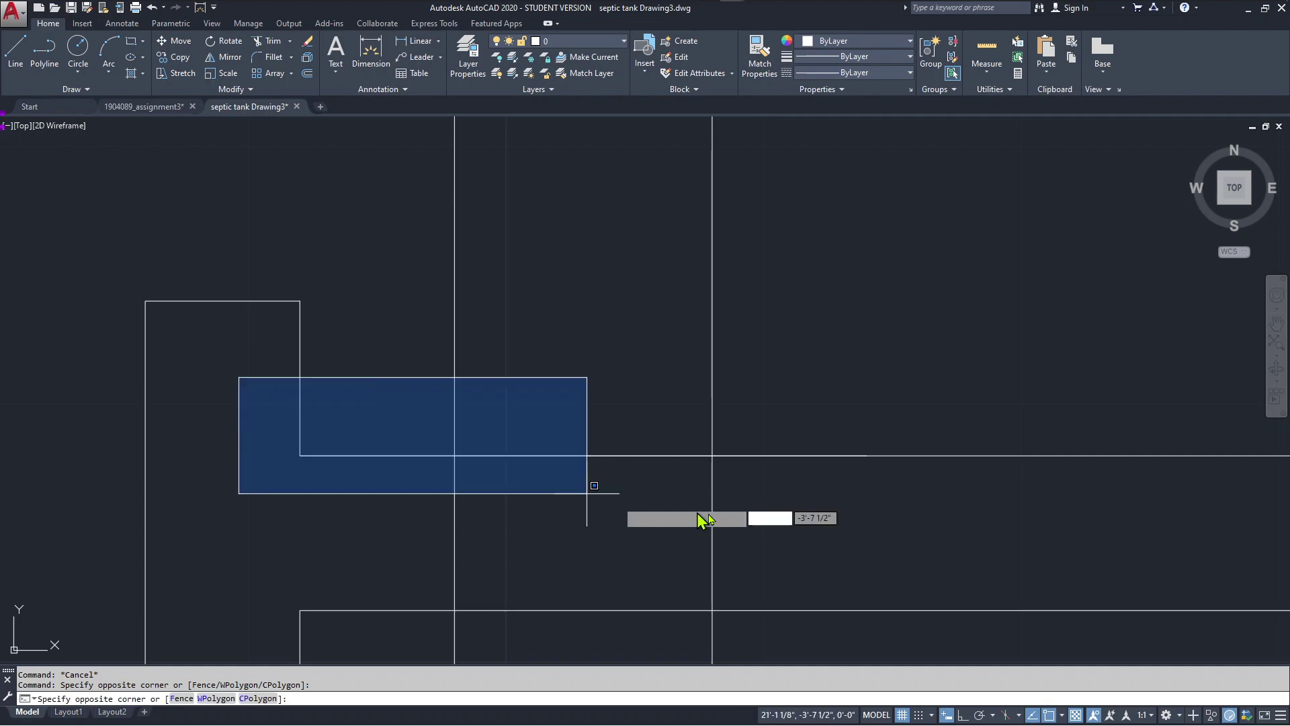
{"action": "left_click", "coordinate": [965, 537]}
{"action": "key", "text": "Delete"}
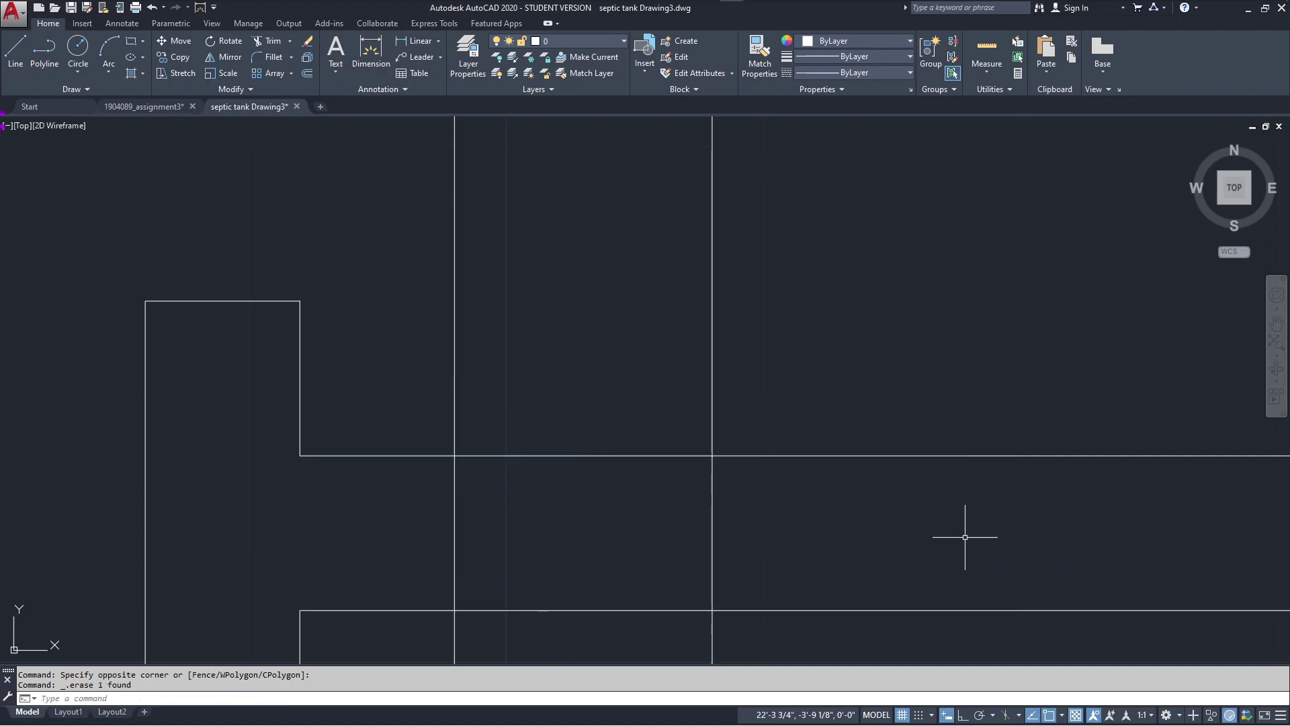
- Fence-trim the wall lines crossing the outlet T-pipe's stem against all objects
{"action": "scroll", "coordinate": [966, 536], "scroll_direction": "down", "scroll_amount": 3}
{"action": "middle_click_drag", "start_coordinate": [908, 528], "coordinate": [726, 426]}
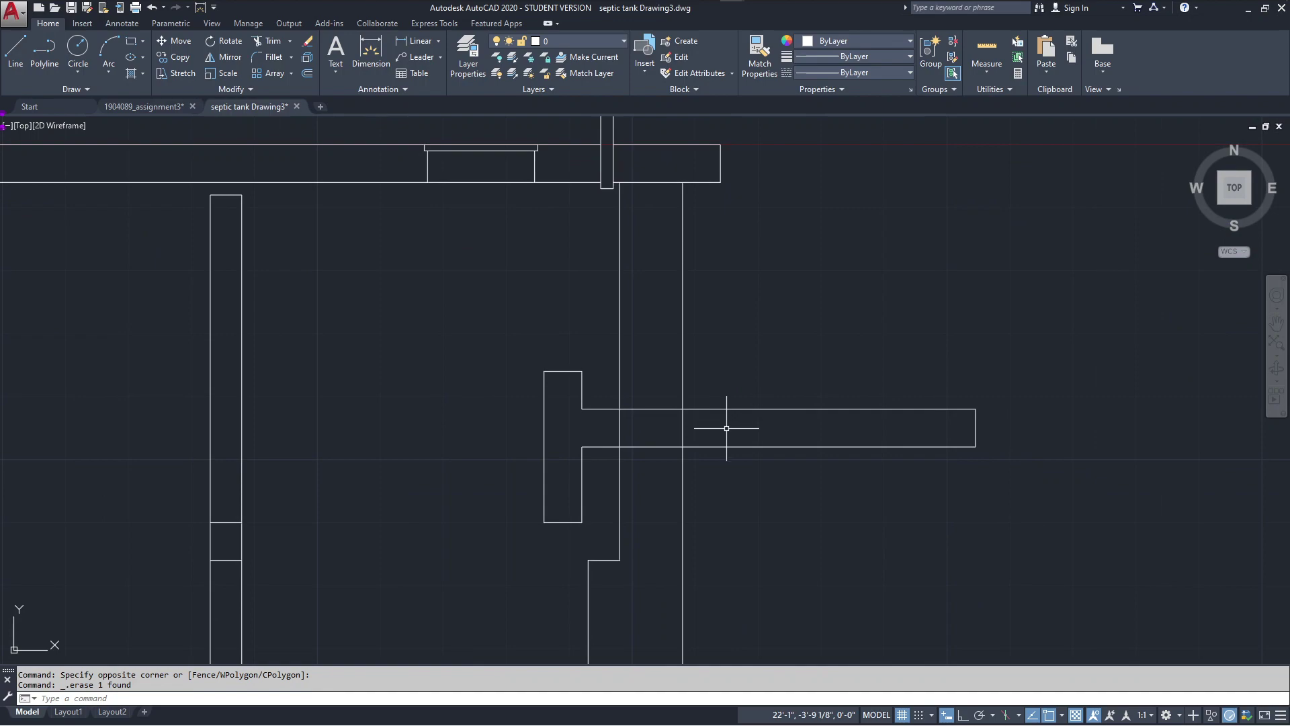
{"action": "key", "text": "ctrl+a"}
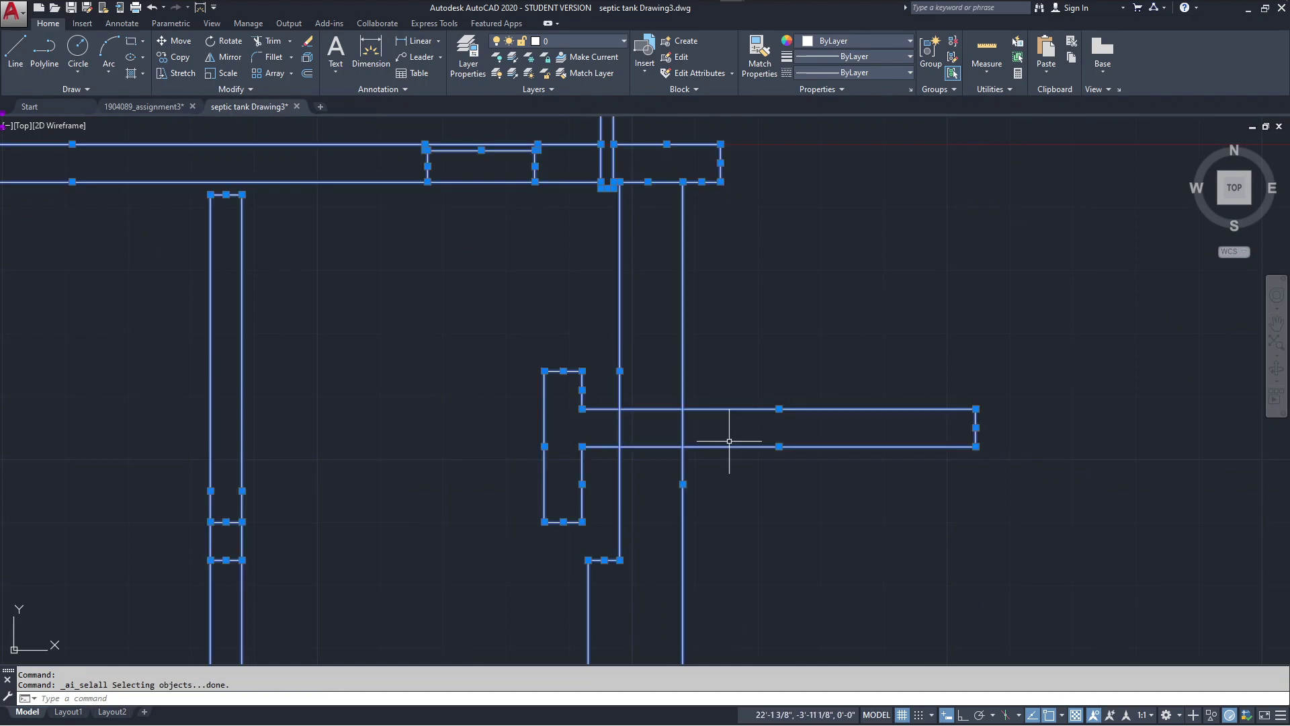
{"action": "type", "text": "tr"}
{"action": "key", "text": "Return"}
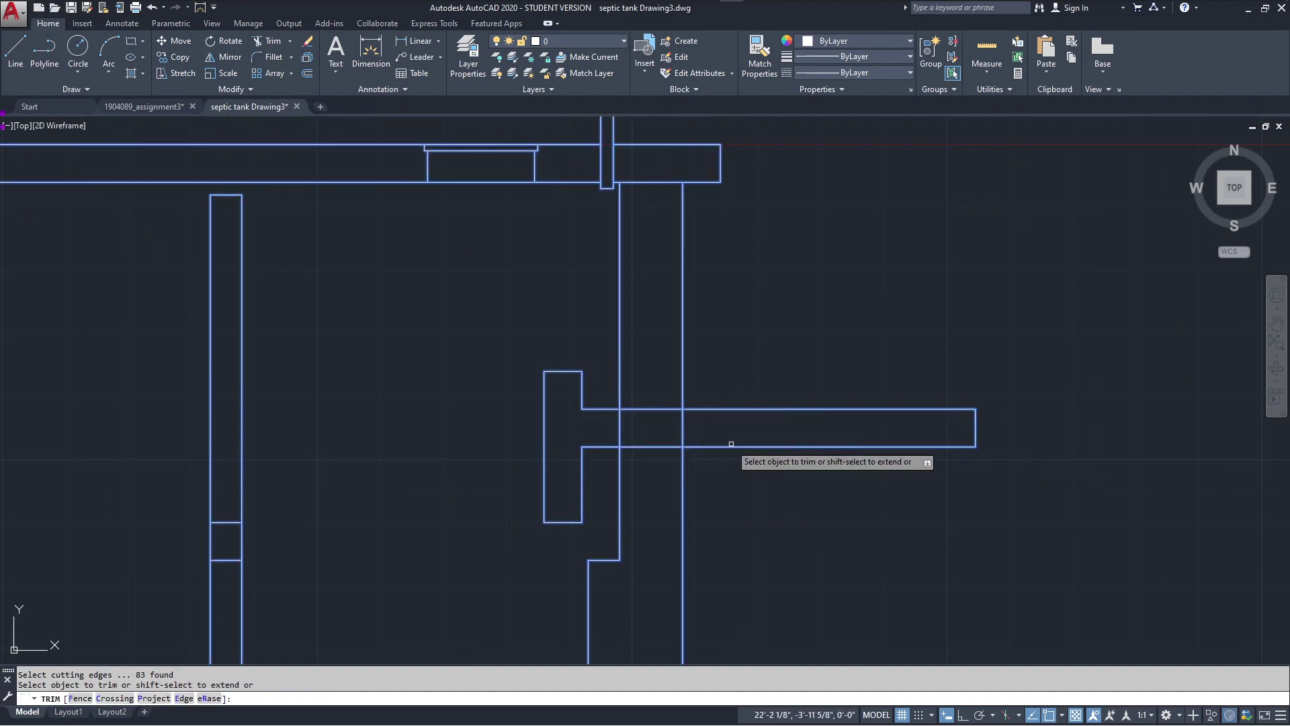
{"action": "left_click_drag", "start_coordinate": [699, 432], "coordinate": [568, 434]}
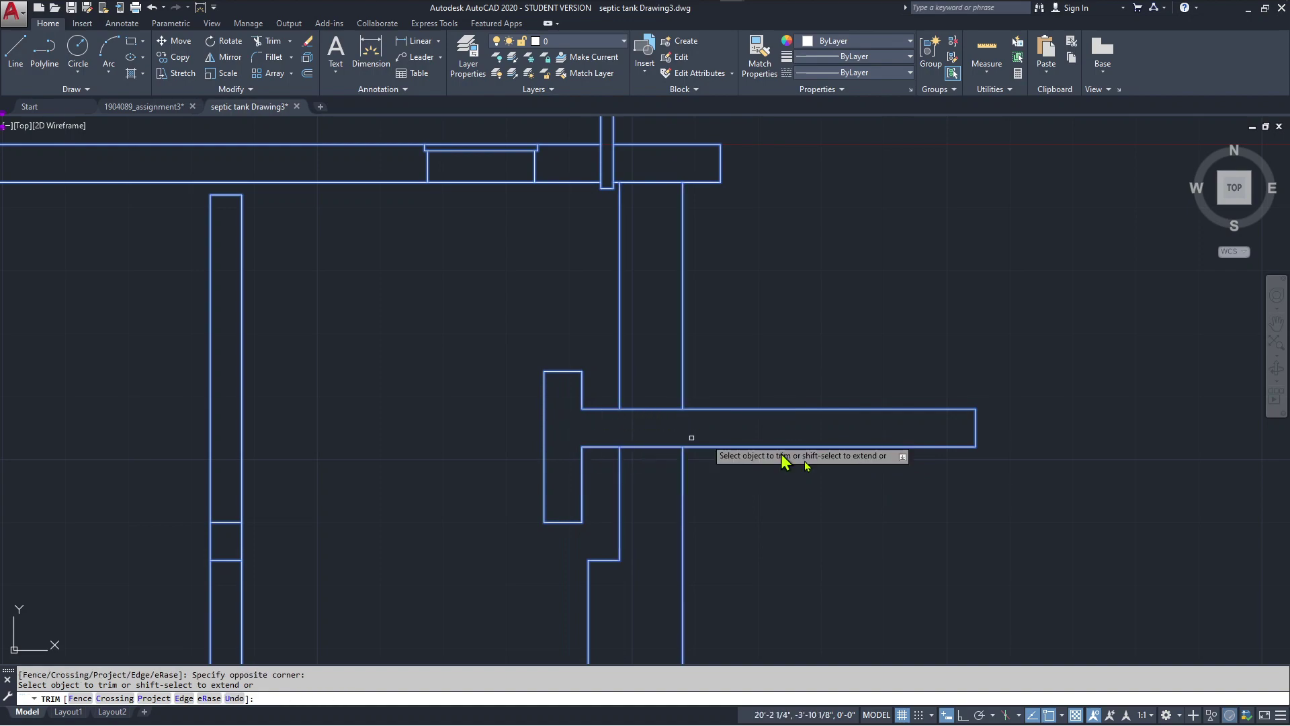
{"action": "key", "text": "Escape"}
{"action": "scroll", "coordinate": [874, 497], "scroll_direction": "down", "scroll_amount": 2}
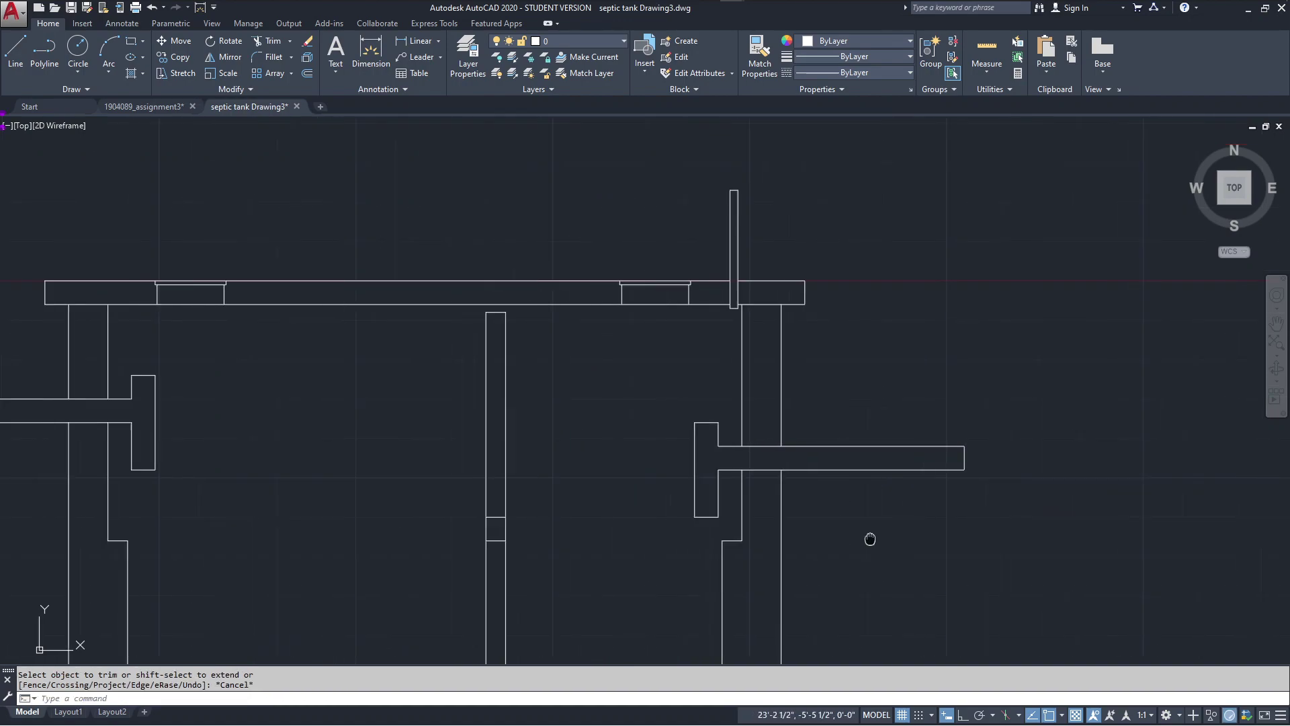
{"action": "middle_click_drag", "start_coordinate": [838, 507], "coordinate": [991, 446]}
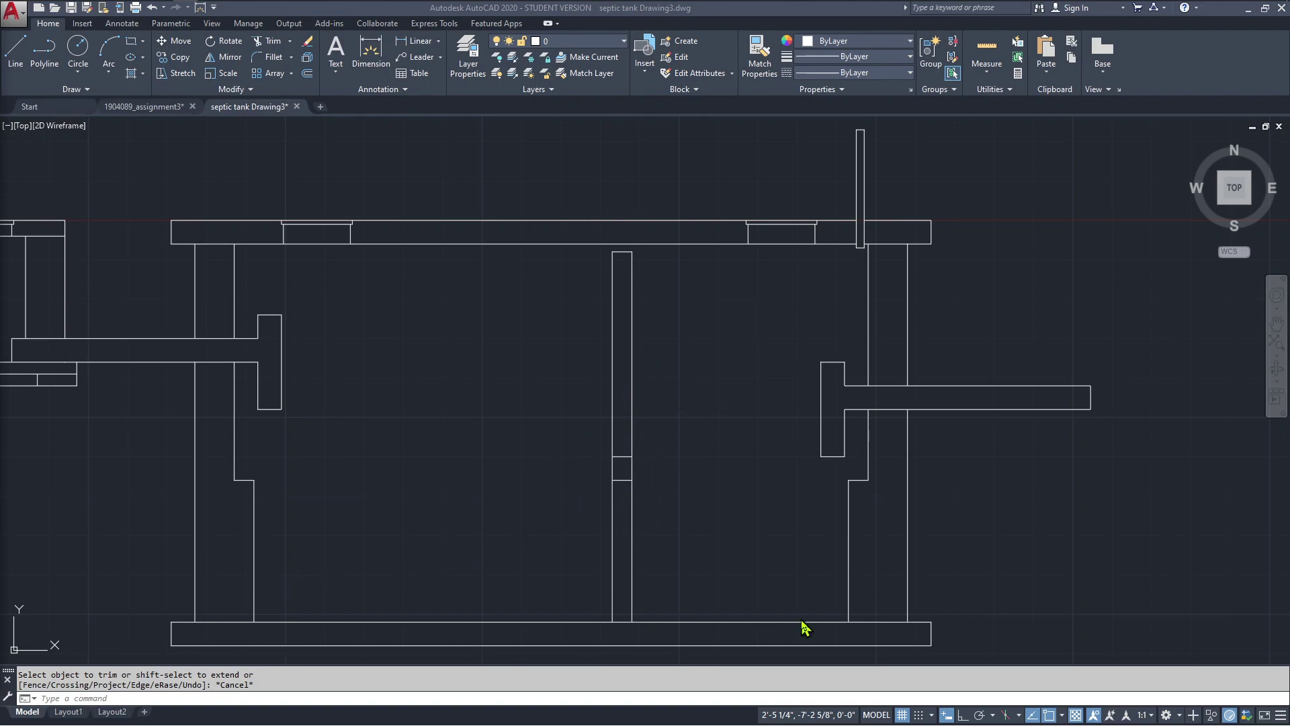
- Zoom and pan over the whole septic tank section, then switch to the reference PDF
{"action": "scroll", "coordinate": [864, 625], "scroll_direction": "down", "scroll_amount": 2}
{"action": "scroll", "coordinate": [836, 619], "scroll_direction": "down", "scroll_amount": 2}
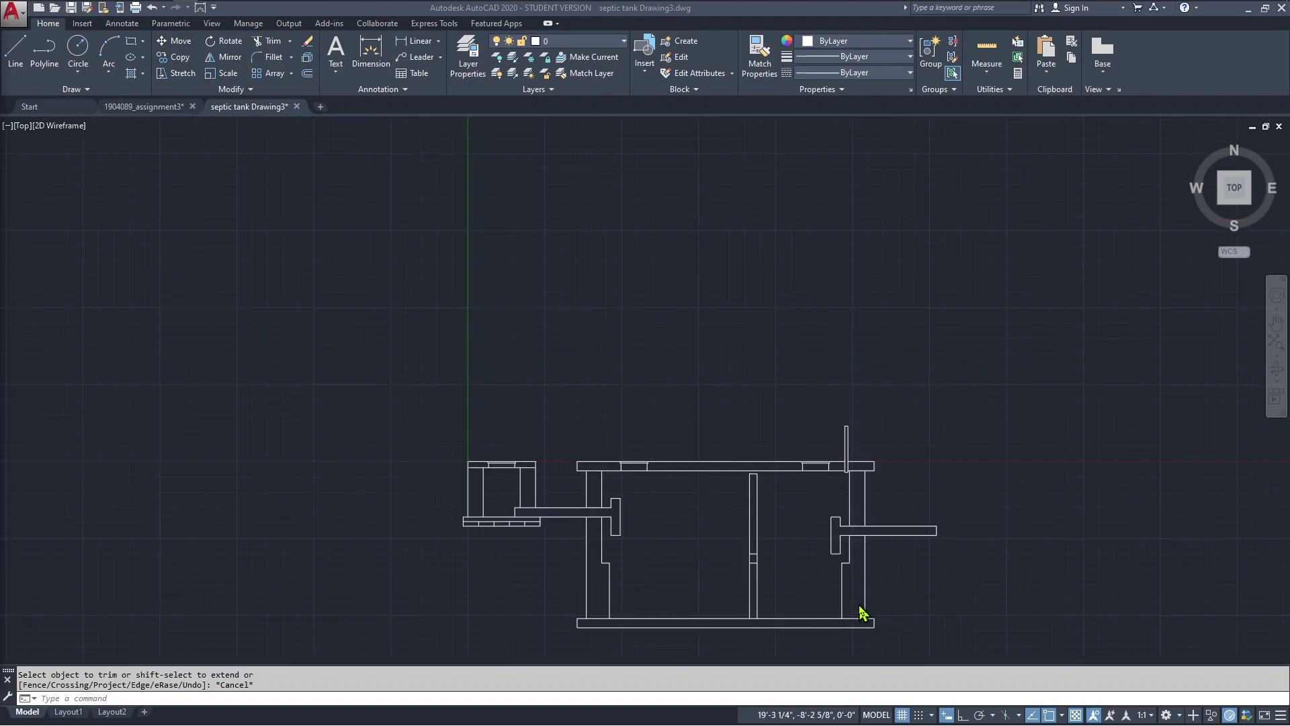
{"action": "scroll", "coordinate": [859, 611], "scroll_direction": "up", "scroll_amount": 2}
{"action": "middle_click_drag", "start_coordinate": [959, 556], "coordinate": [877, 494]}
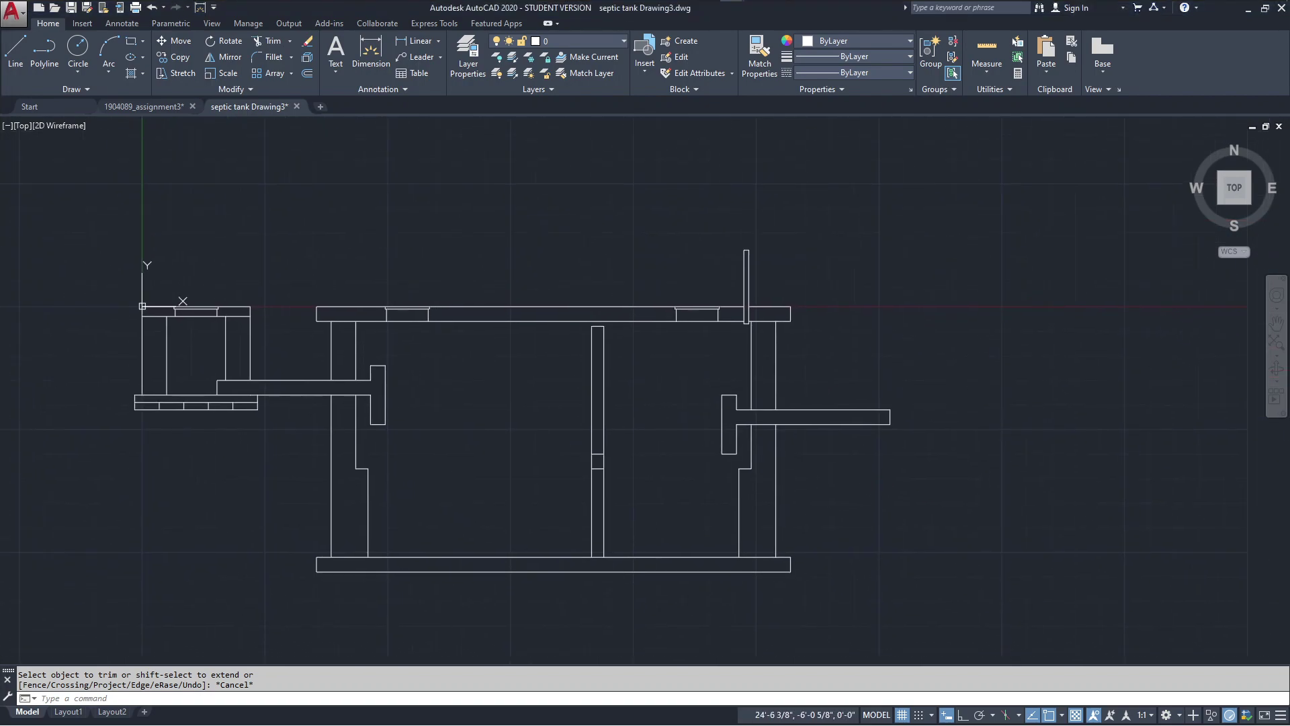
{"action": "scroll", "coordinate": [853, 484], "scroll_direction": "up", "scroll_amount": 2}
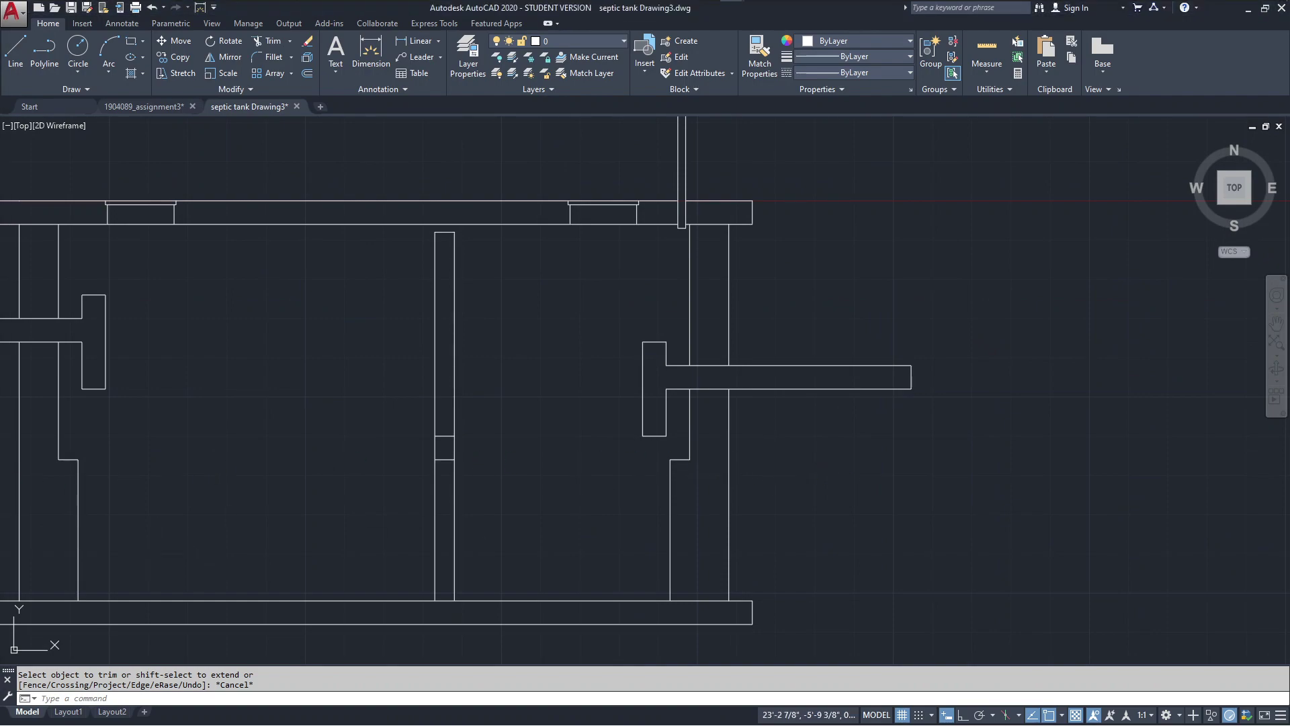
{"action": "middle_click_drag", "start_coordinate": [744, 475], "coordinate": [755, 487]}
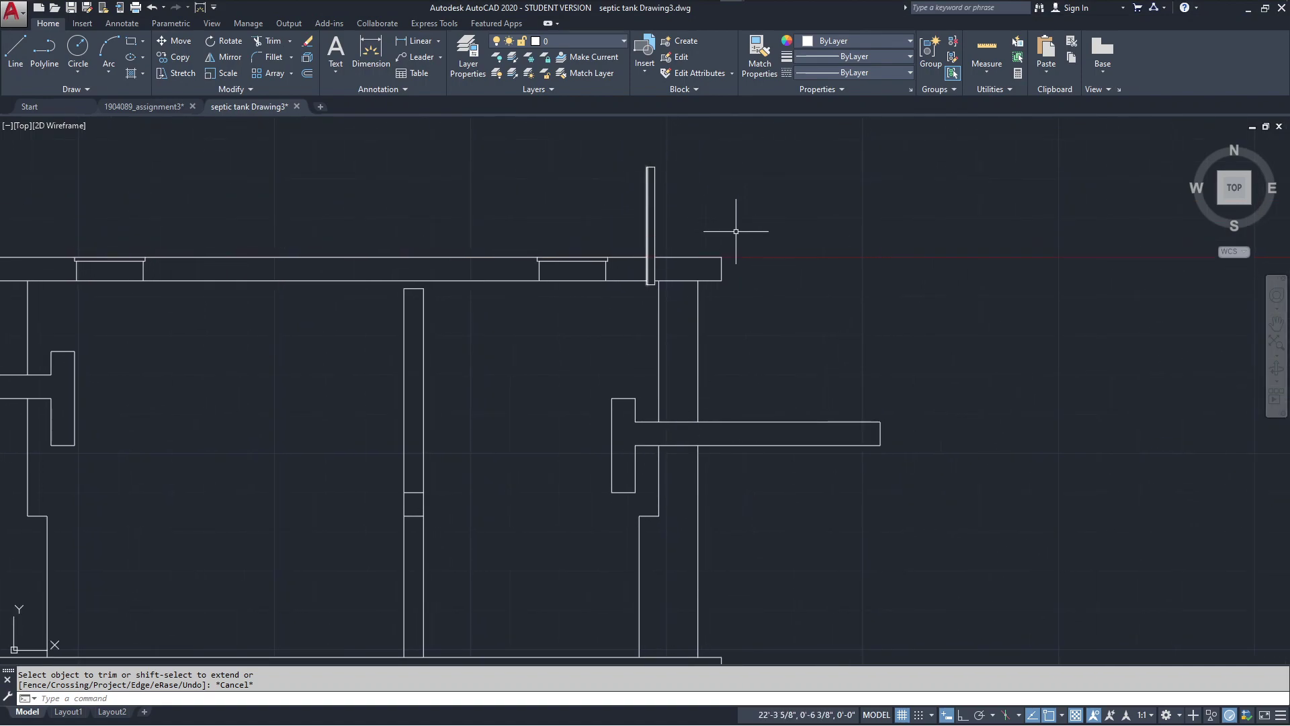
{"action": "scroll", "coordinate": [829, 343], "scroll_direction": "down", "scroll_amount": 2}
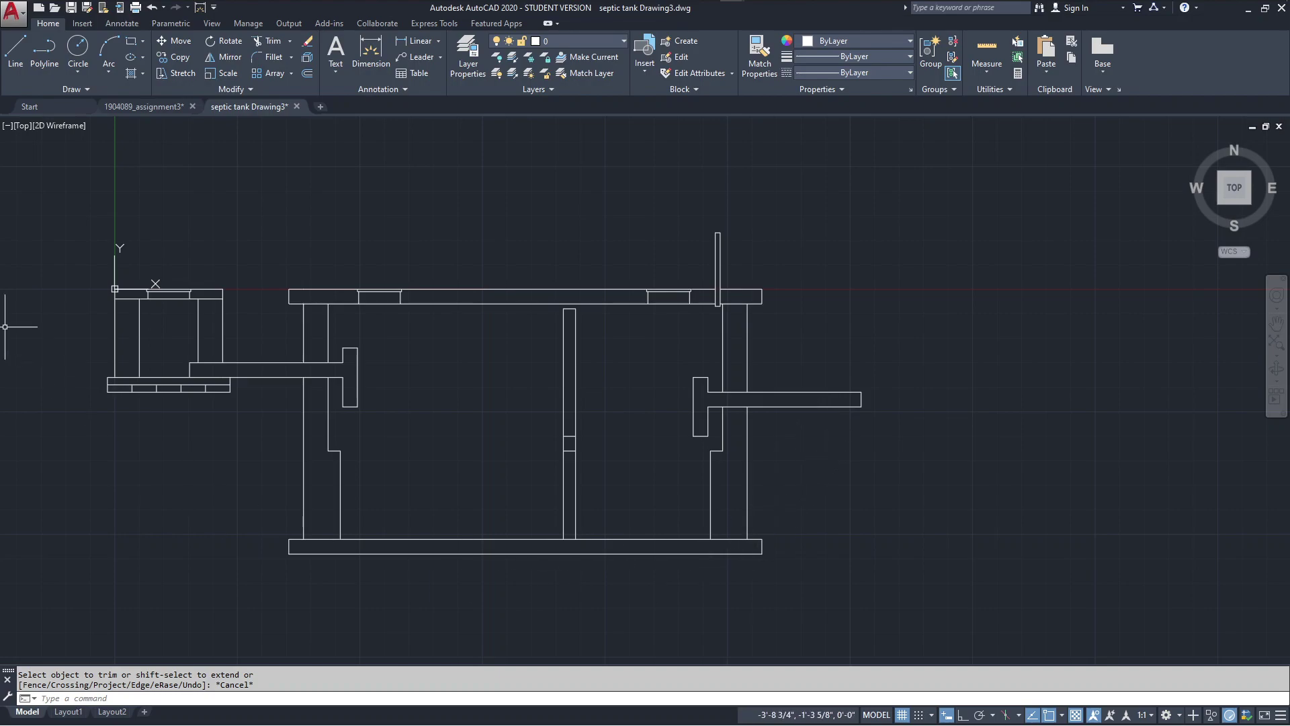
{"action": "key", "text": "alt+Tab"}
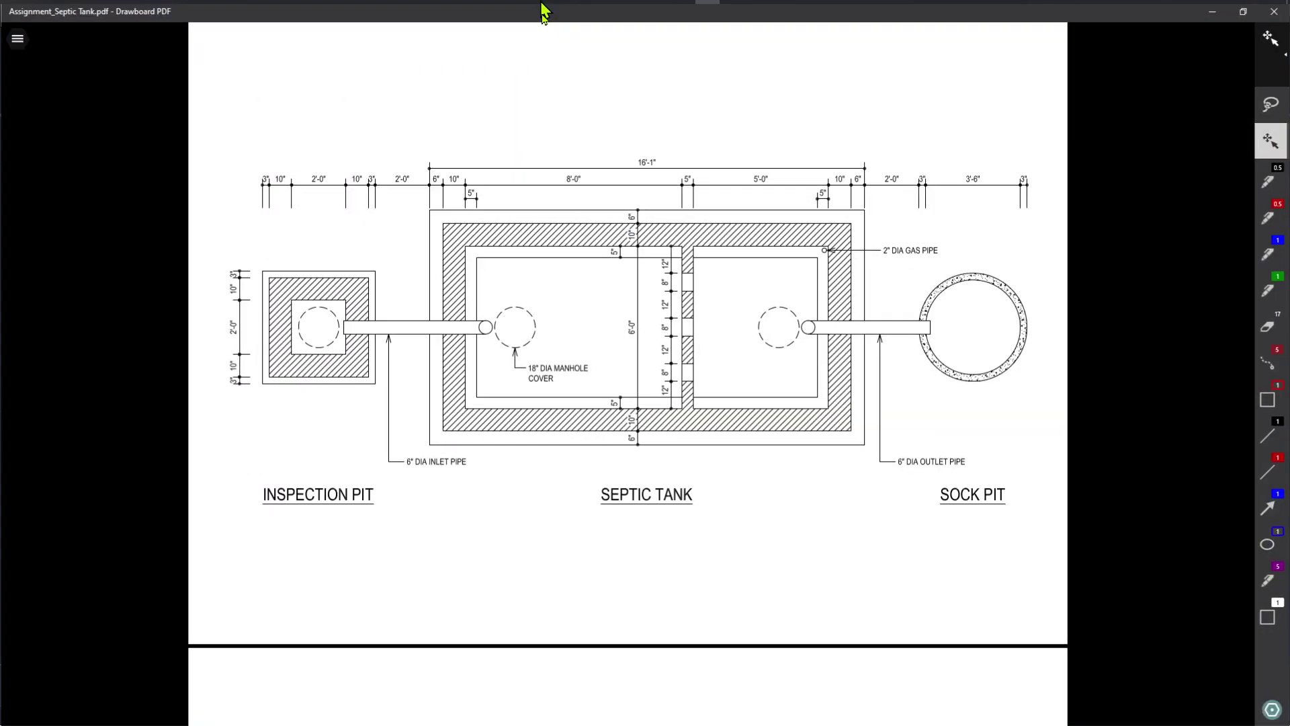
- Set the reference PDF view to Zoom to Height
{"action": "left_click", "coordinate": [1194, 693]}
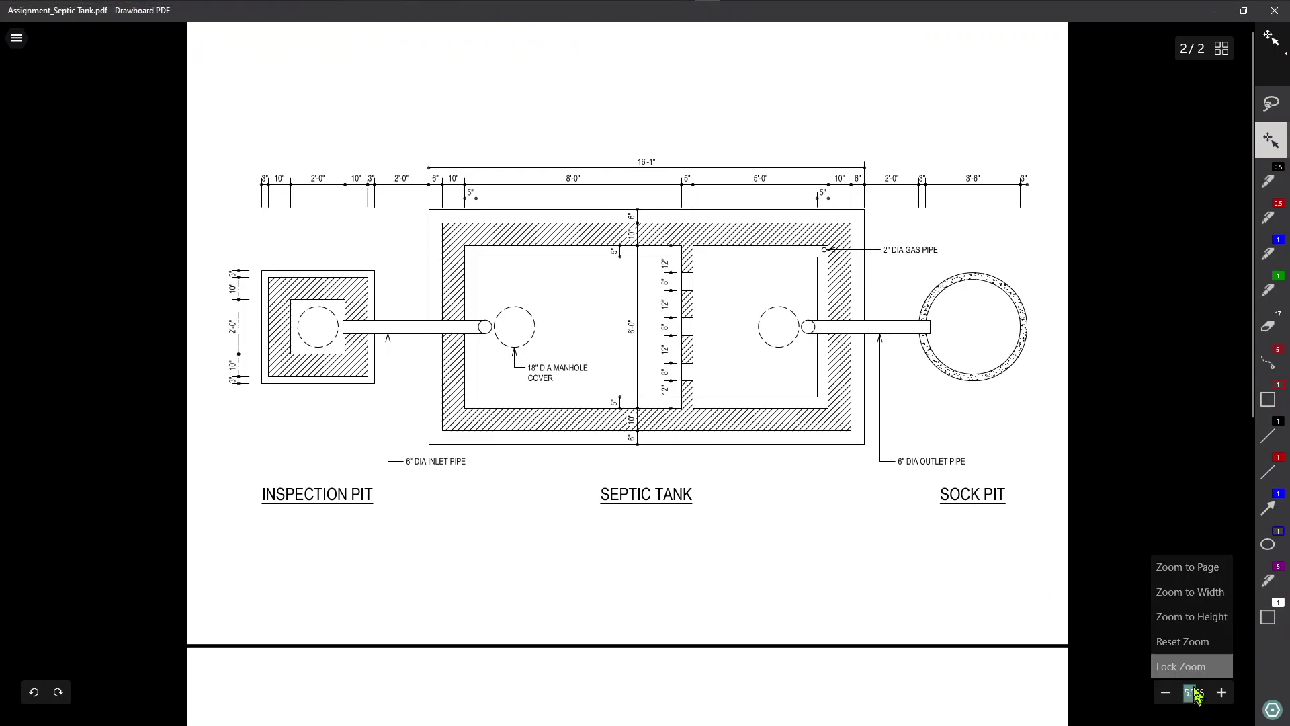
{"action": "left_click", "coordinate": [1210, 613]}
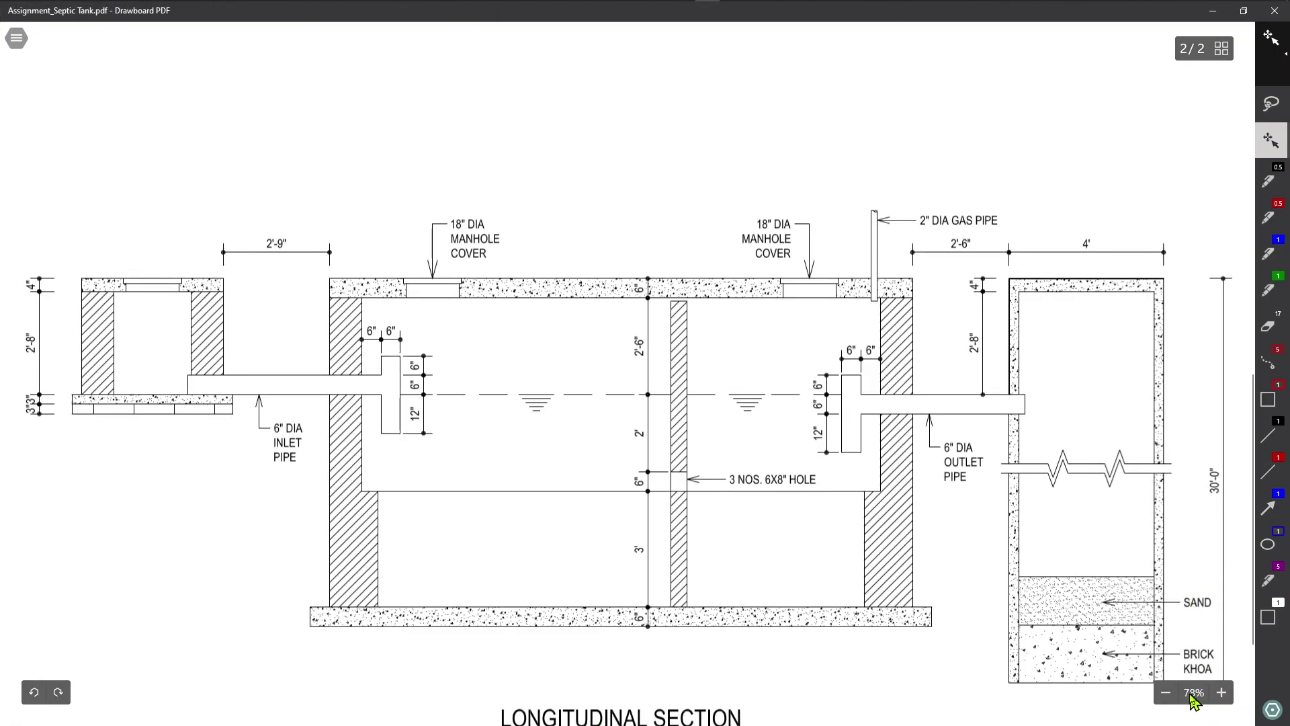
{"action": "scroll", "coordinate": [936, 590], "scroll_direction": "down", "scroll_amount": 2}
{"action": "scroll", "coordinate": [937, 589], "scroll_direction": "up", "scroll_amount": 3}
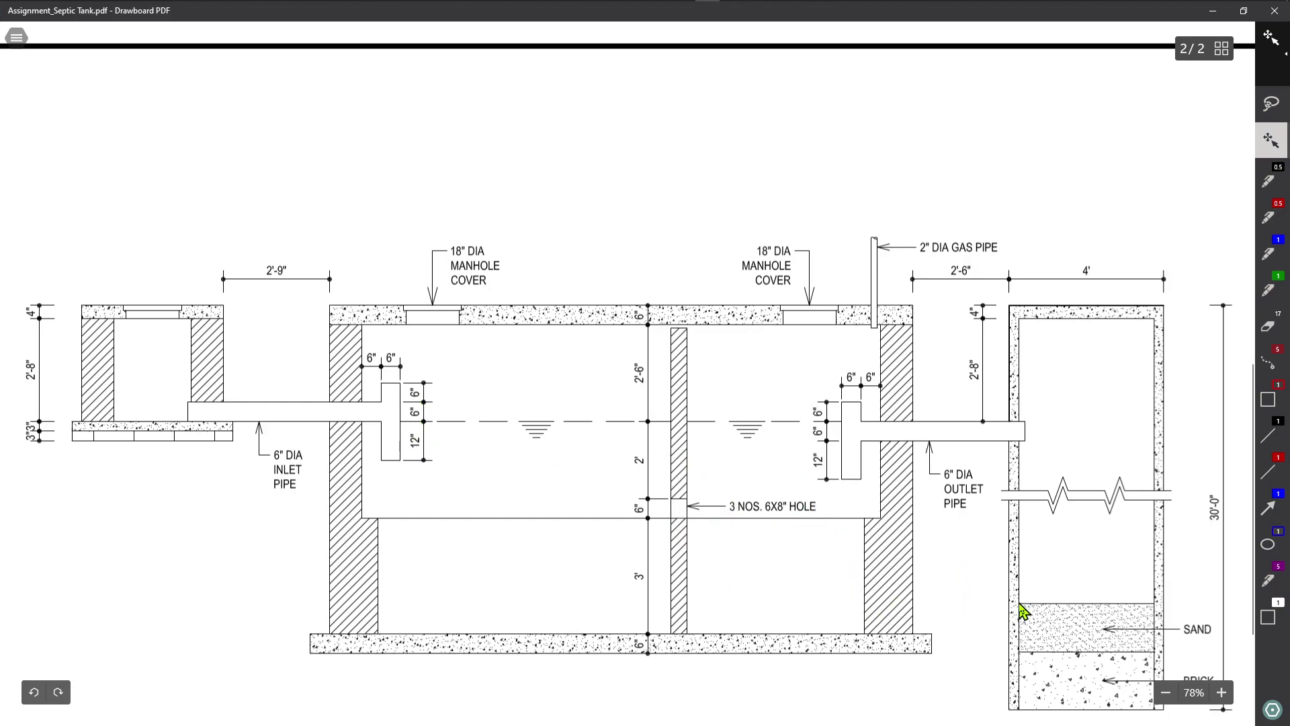
- Scroll between the page 1 plan and page 2, ending on the Longitudinal Section
{"action": "scroll", "coordinate": [1023, 611], "scroll_direction": "down", "scroll_amount": 3}
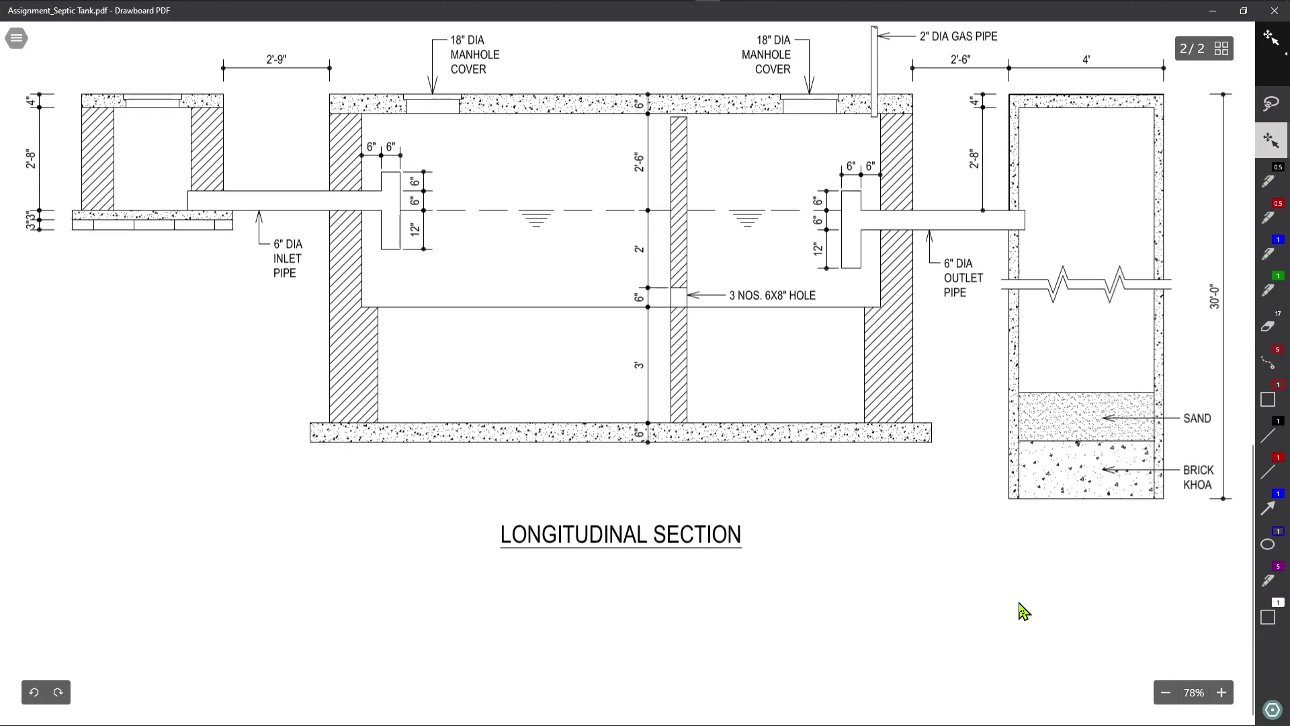
{"action": "scroll", "coordinate": [1023, 609], "scroll_direction": "up", "scroll_amount": 3}
{"action": "scroll", "coordinate": [1023, 609], "scroll_direction": "down", "scroll_amount": 3}
{"action": "scroll", "coordinate": [1023, 605], "scroll_direction": "up", "scroll_amount": 3}
{"action": "scroll", "coordinate": [782, 568], "scroll_direction": "up", "scroll_amount": 7}
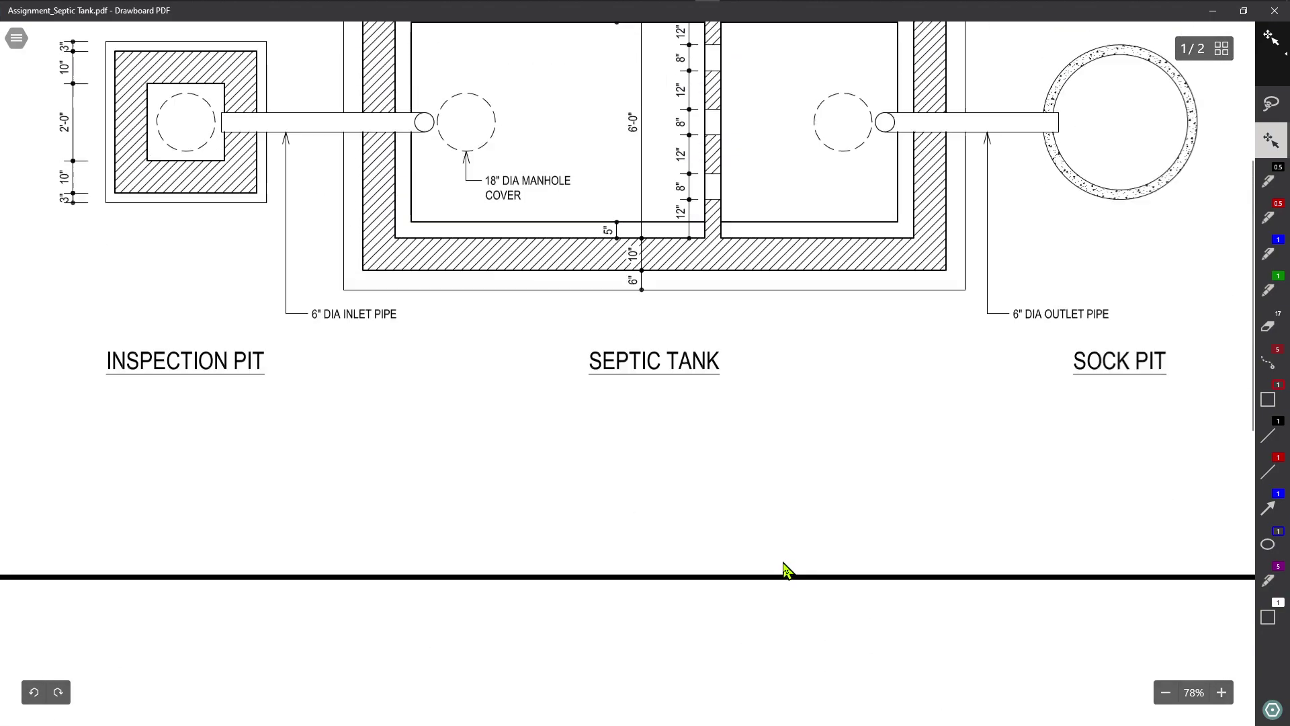
{"action": "scroll", "coordinate": [784, 568], "scroll_direction": "up", "scroll_amount": 2}
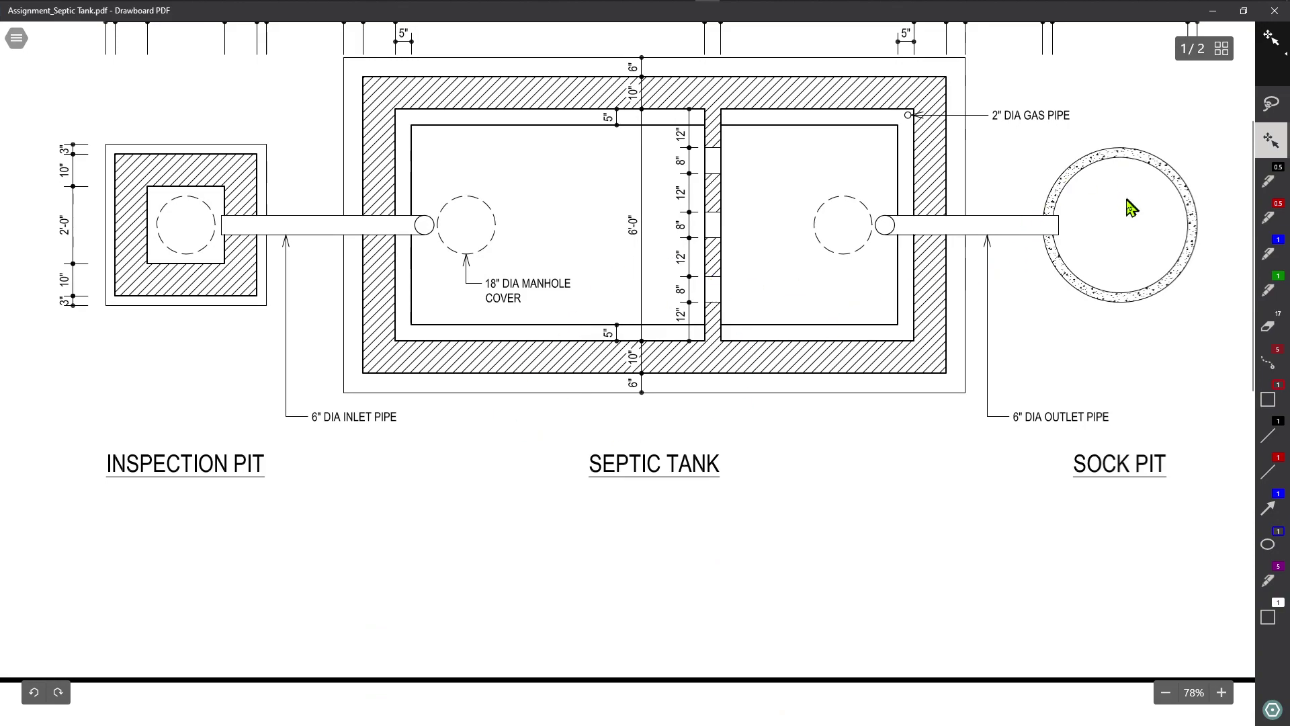
{"action": "scroll", "coordinate": [1162, 269], "scroll_direction": "down", "scroll_amount": 5}
{"action": "scroll", "coordinate": [1076, 343], "scroll_direction": "down", "scroll_amount": 1}
{"action": "scroll", "coordinate": [1028, 379], "scroll_direction": "down", "scroll_amount": 2}
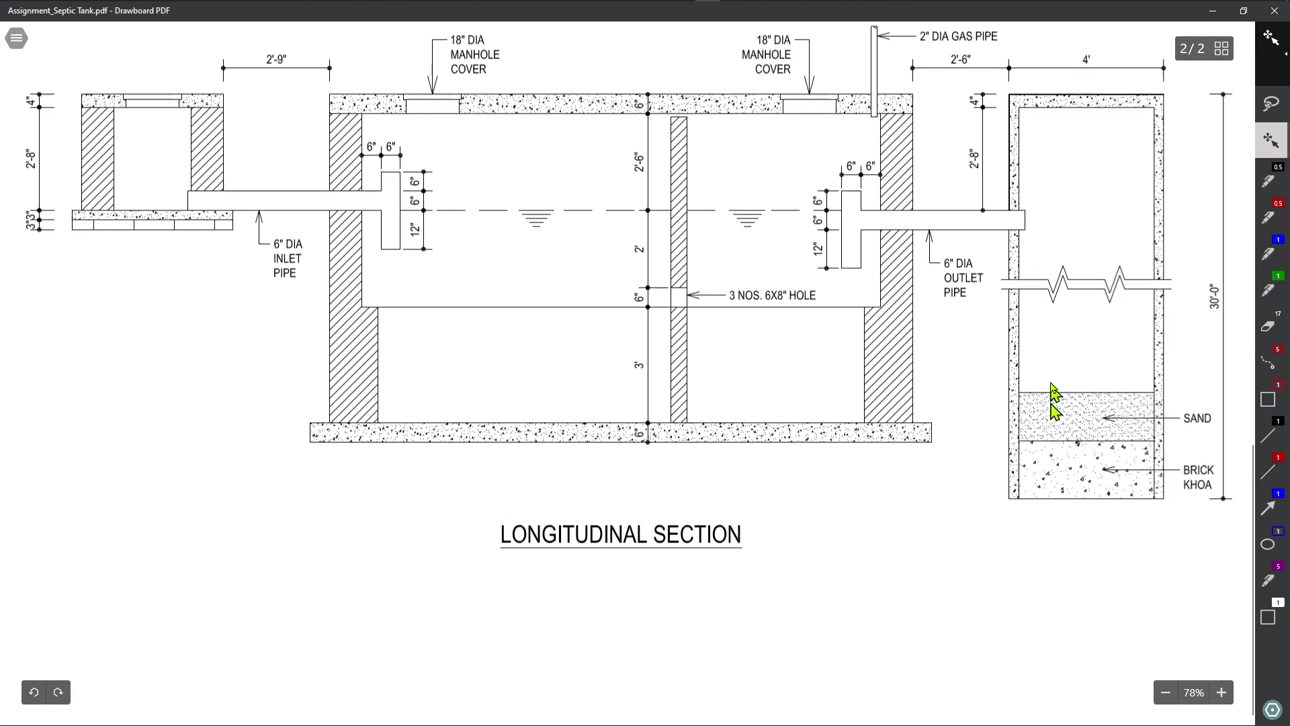
{"action": "scroll", "coordinate": [1055, 390], "scroll_direction": "up", "scroll_amount": 6}
{"action": "scroll", "coordinate": [1146, 349], "scroll_direction": "down", "scroll_amount": 6}
{"action": "scroll", "coordinate": [1062, 268], "scroll_direction": "up", "scroll_amount": 2}
{"action": "scroll", "coordinate": [1076, 336], "scroll_direction": "down", "scroll_amount": 2}
{"action": "scroll", "coordinate": [816, 387], "scroll_direction": "up", "scroll_amount": 5}
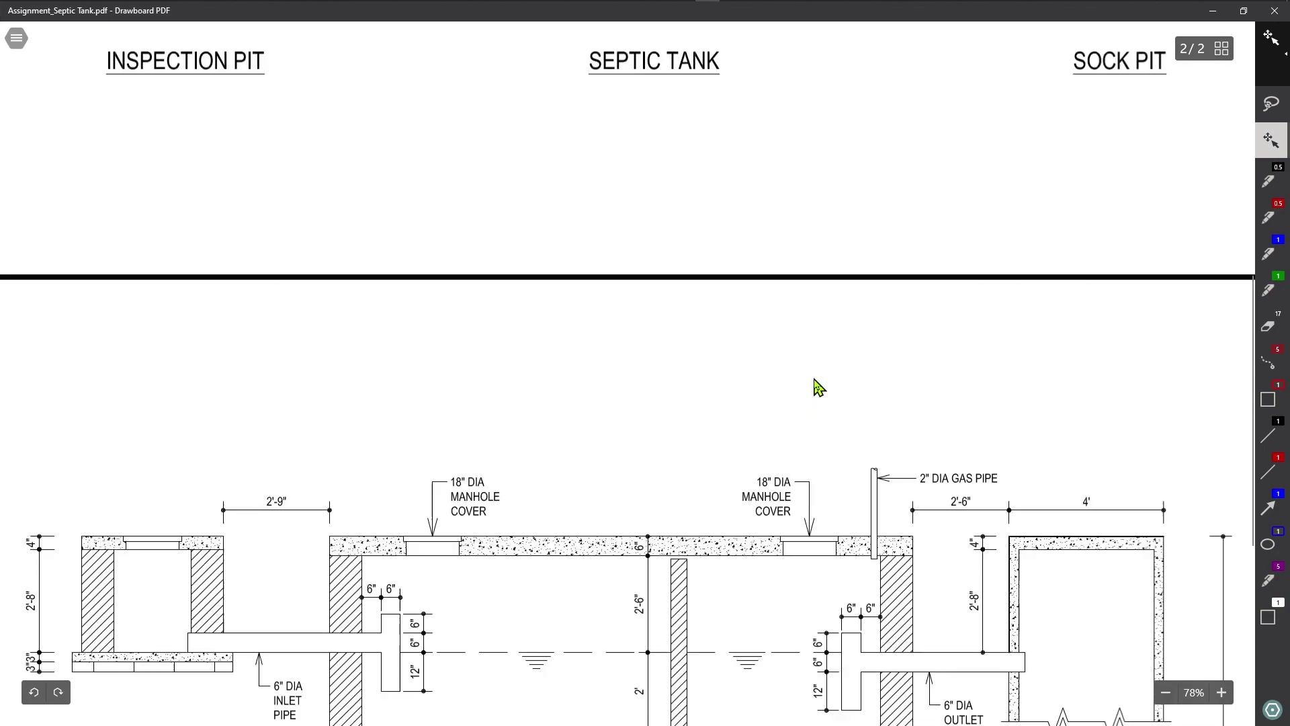
{"action": "scroll", "coordinate": [816, 387], "scroll_direction": "up", "scroll_amount": 2}
{"action": "scroll", "coordinate": [775, 406], "scroll_direction": "up", "scroll_amount": 2}
{"action": "scroll", "coordinate": [673, 430], "scroll_direction": "up", "scroll_amount": 3}
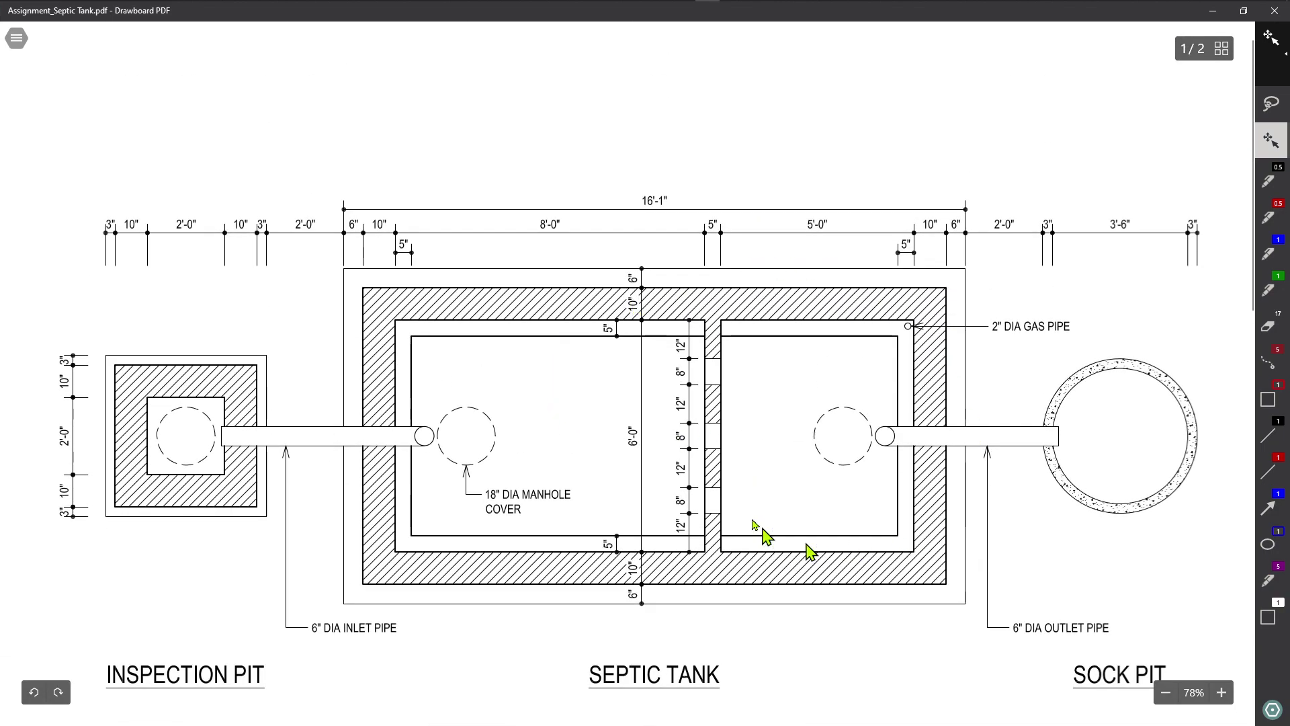
{"action": "scroll", "coordinate": [1142, 437], "scroll_direction": "down", "scroll_amount": 4}
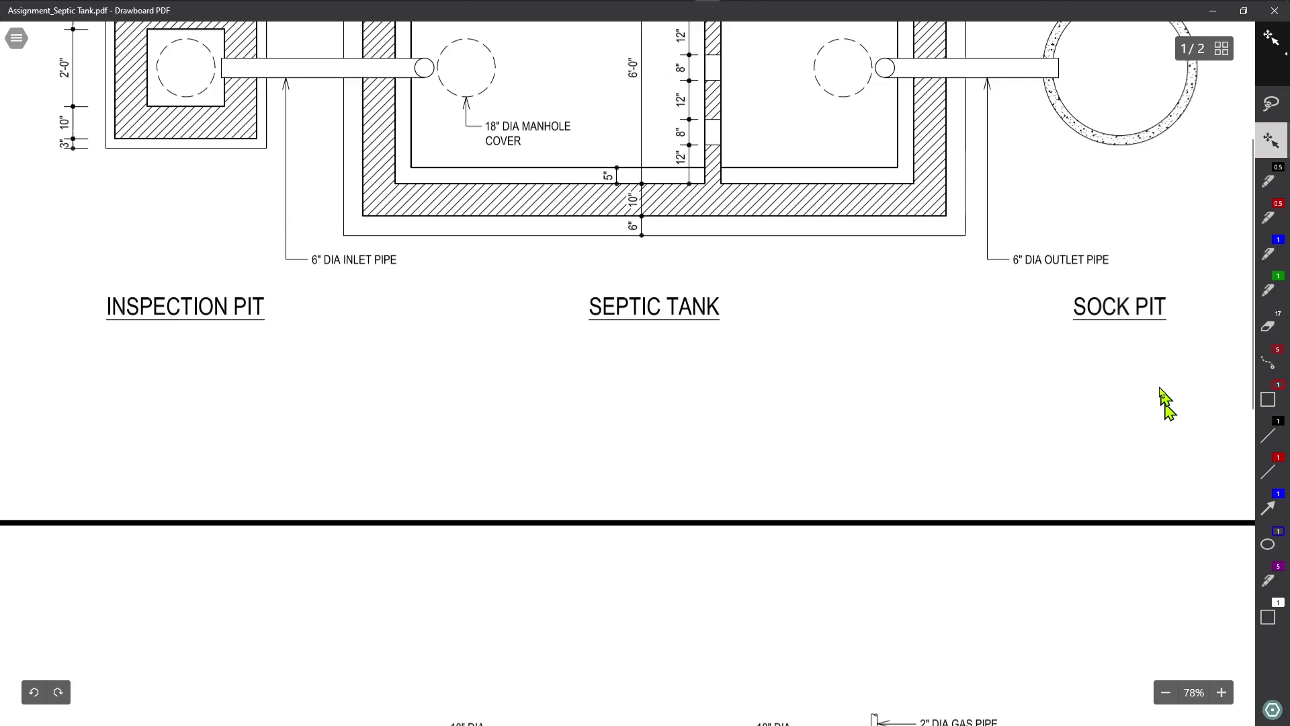
{"action": "scroll", "coordinate": [1162, 398], "scroll_direction": "down", "scroll_amount": 7}
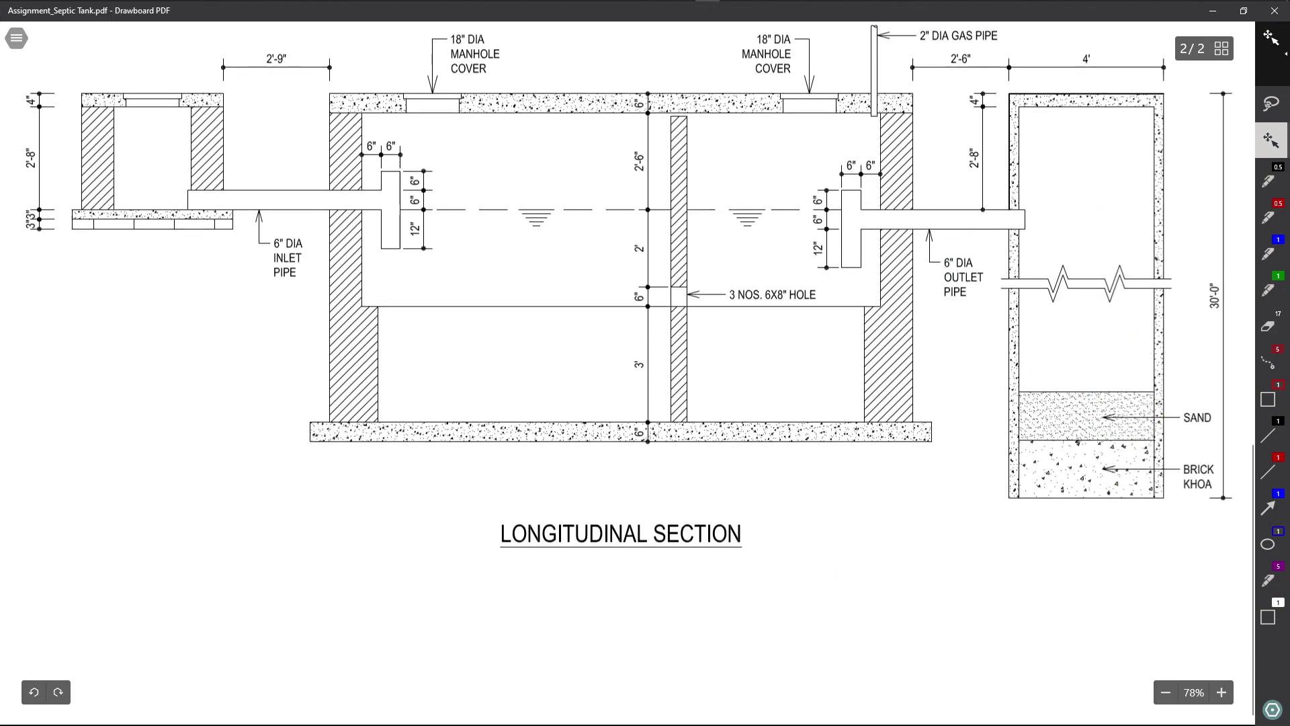